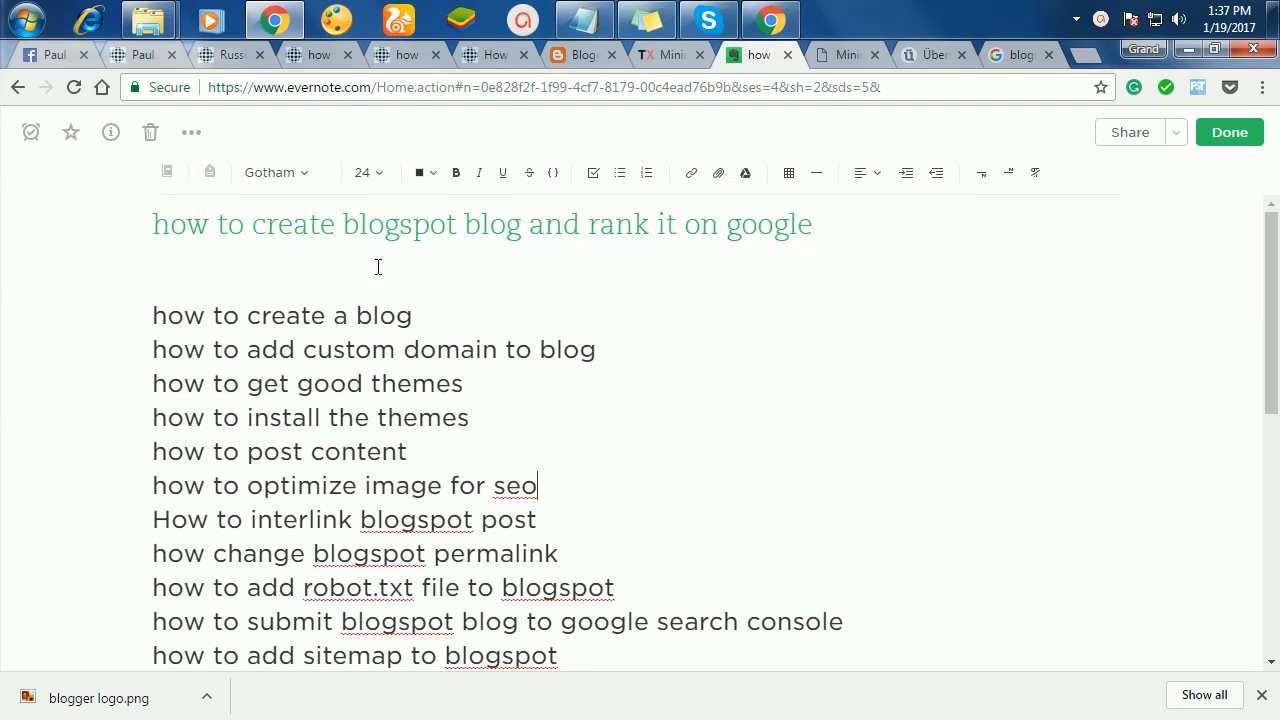
- Append "with blogspot" to the note's first topic, "how to create a blog"
drag(434, 316, 152, 312)
click(440, 312)
click(444, 316)
text(with blogspot)
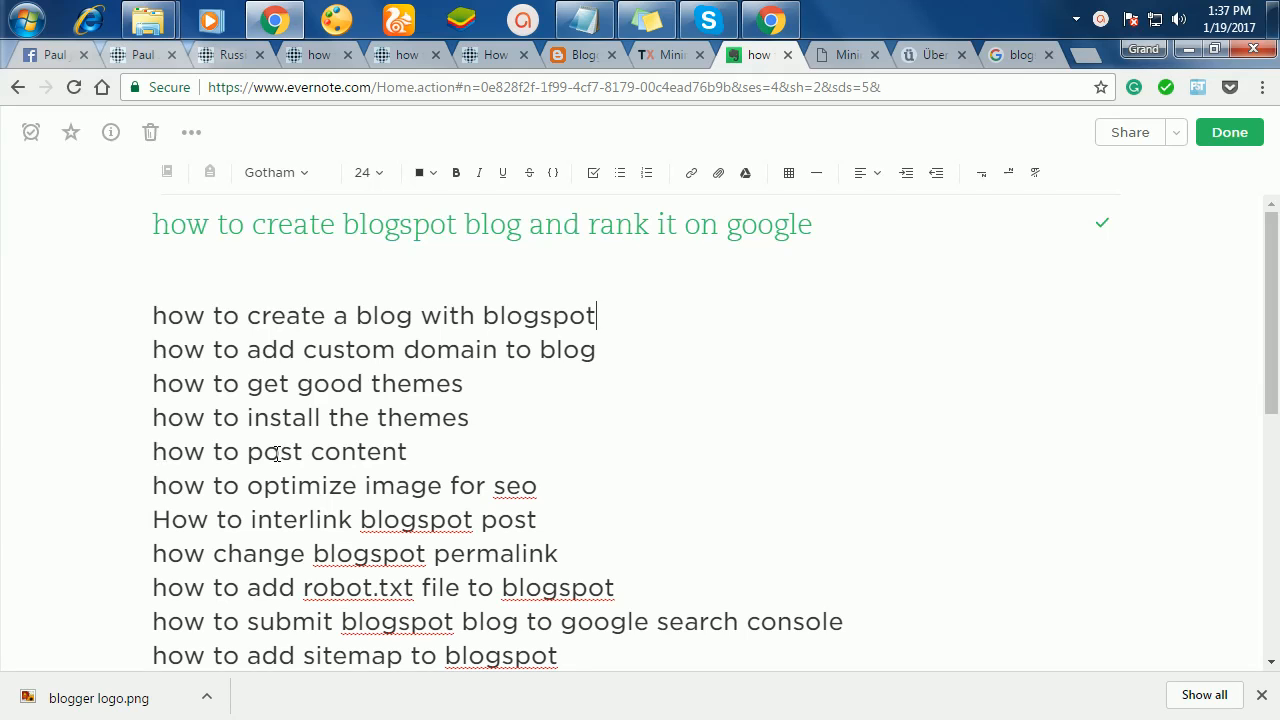
- Review the note's list of topics, from posting content and image SEO through to adding a sitemap
drag(418, 454, 168, 443)
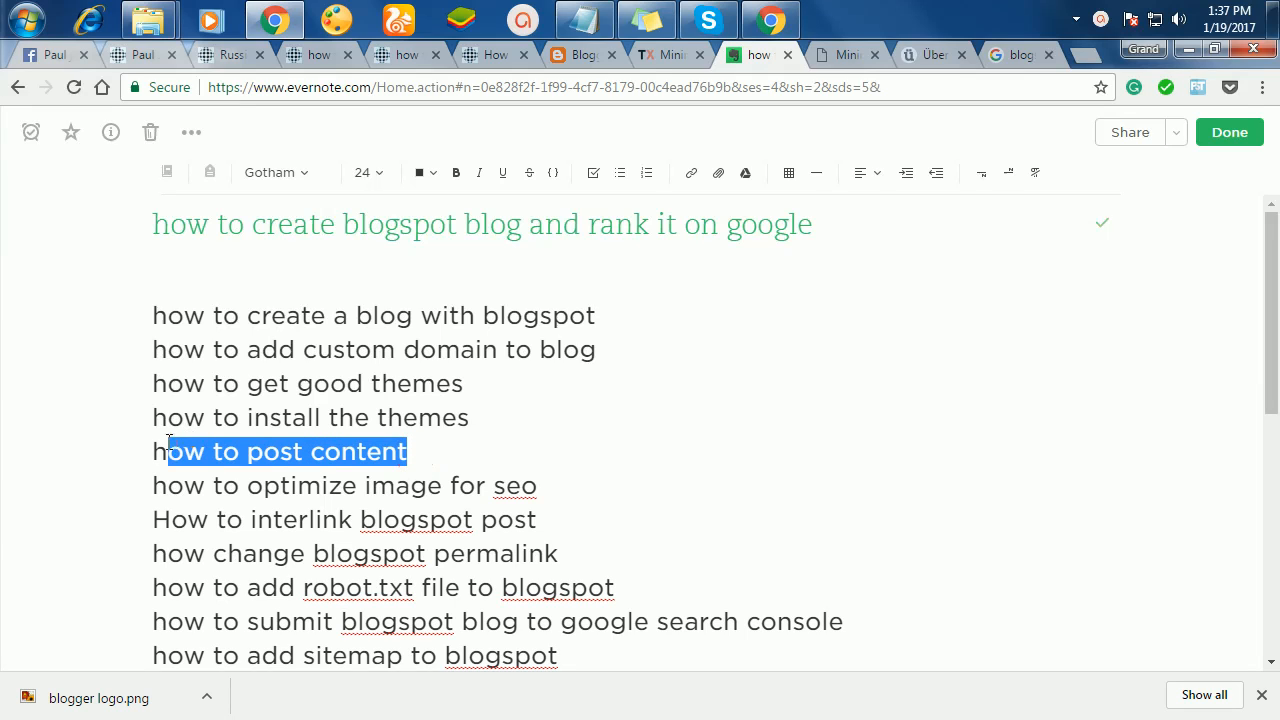
drag(552, 487, 150, 487)
click(386, 520)
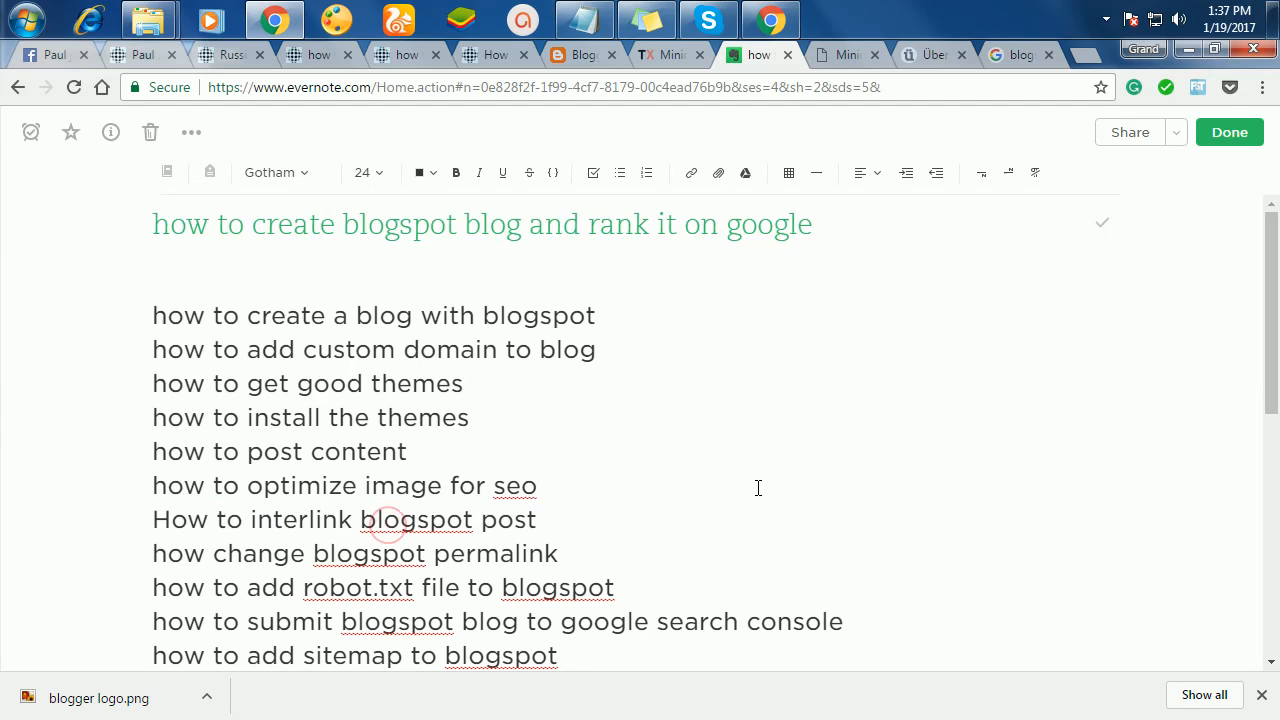
scroll(780, 540, down, 3)
scroll(766, 530, up, 1)
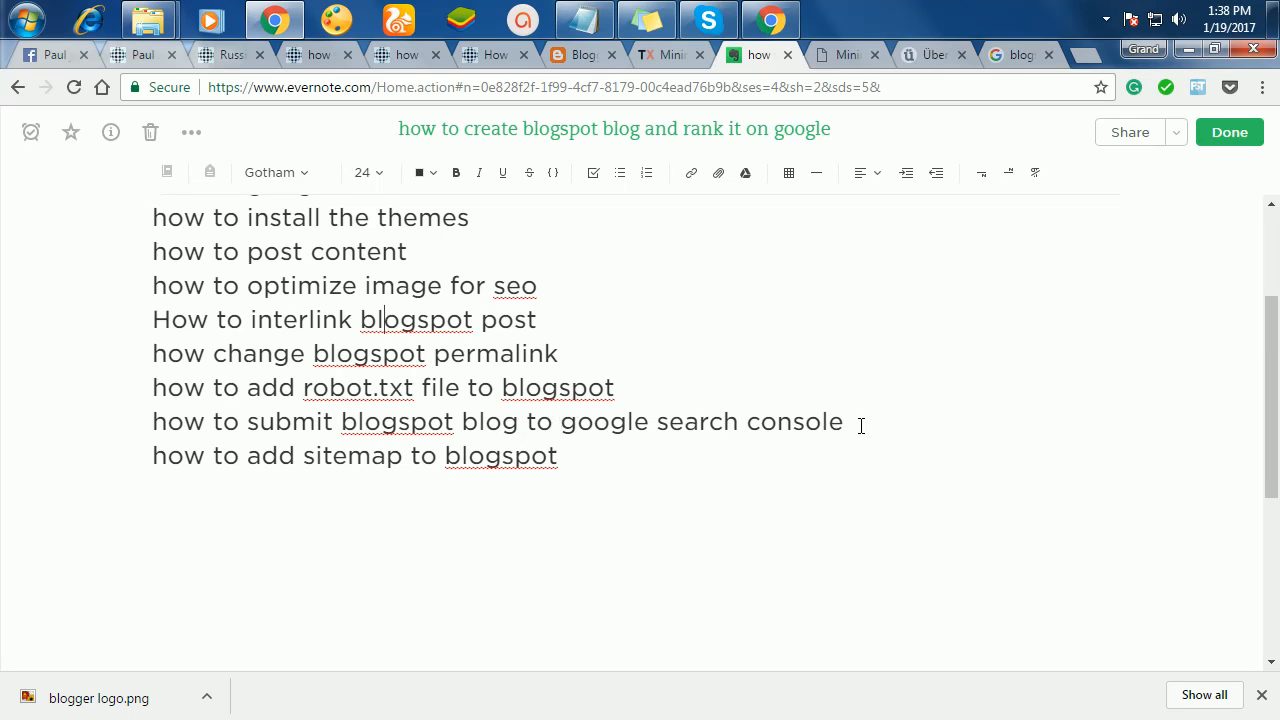
scroll(729, 488, up, 2)
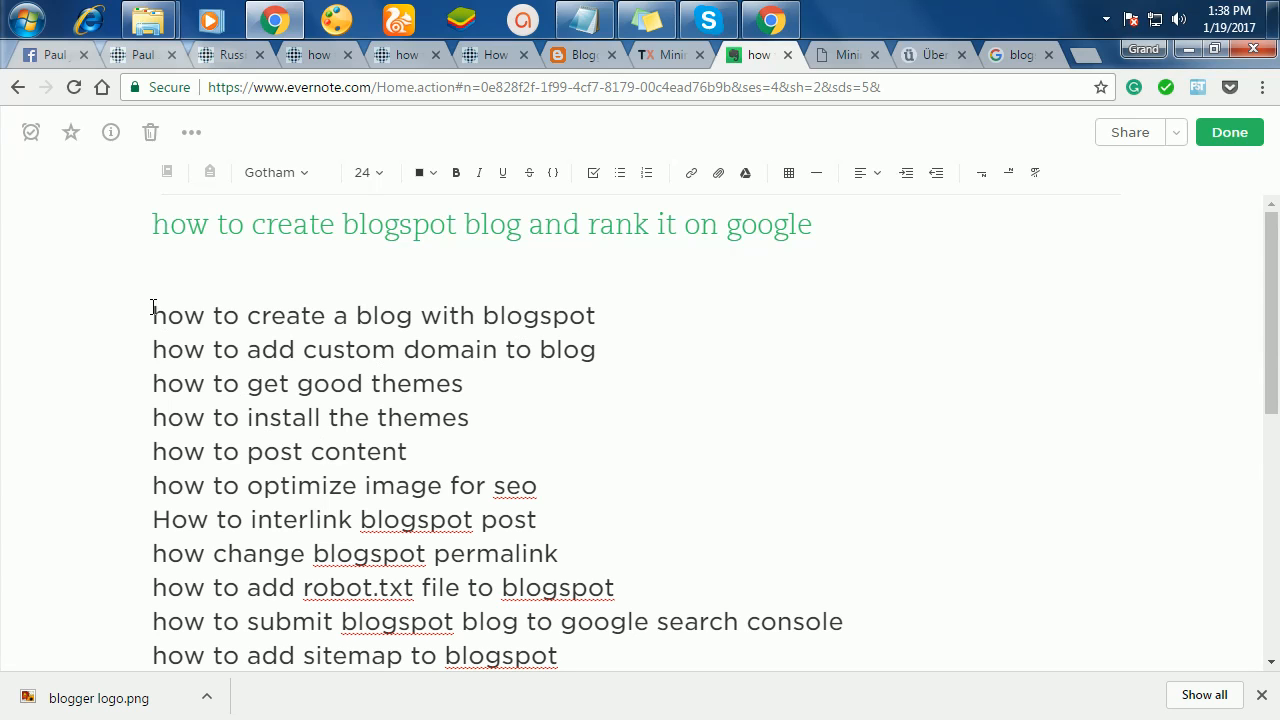
click(152, 306)
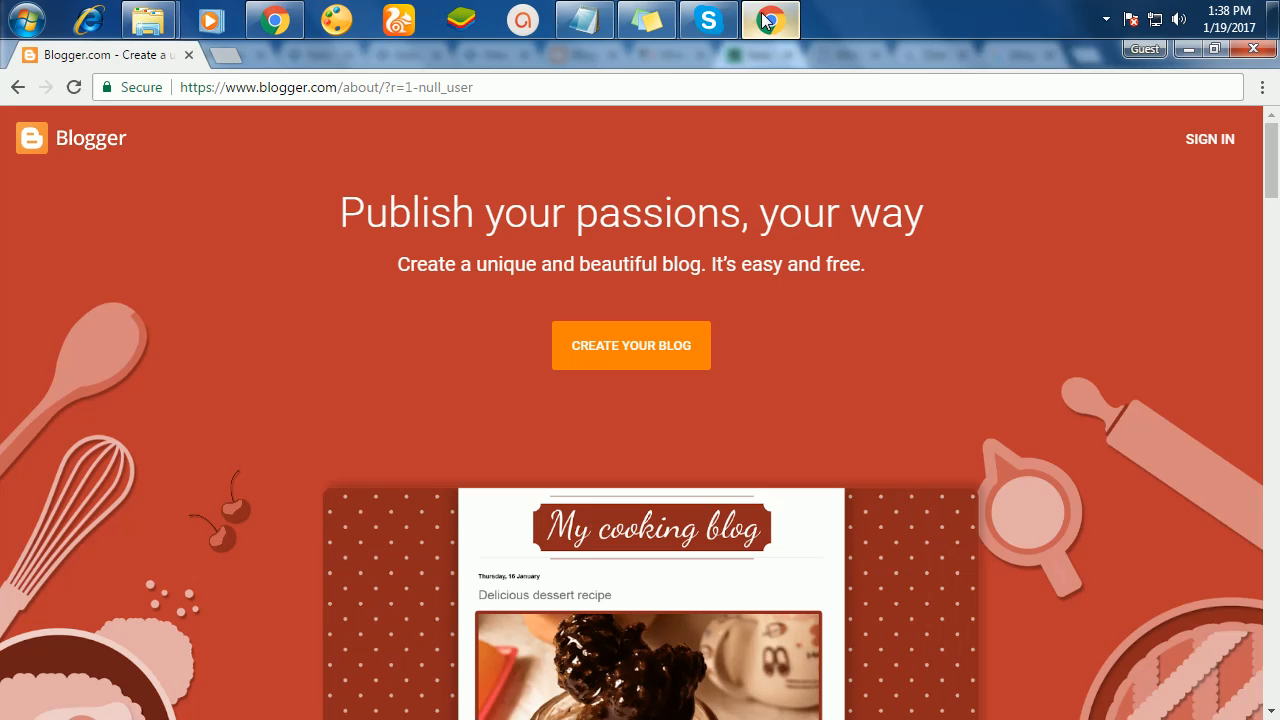
- Switch to the guest browser window and start creating a blog from the Blogger start page
click(770, 20)
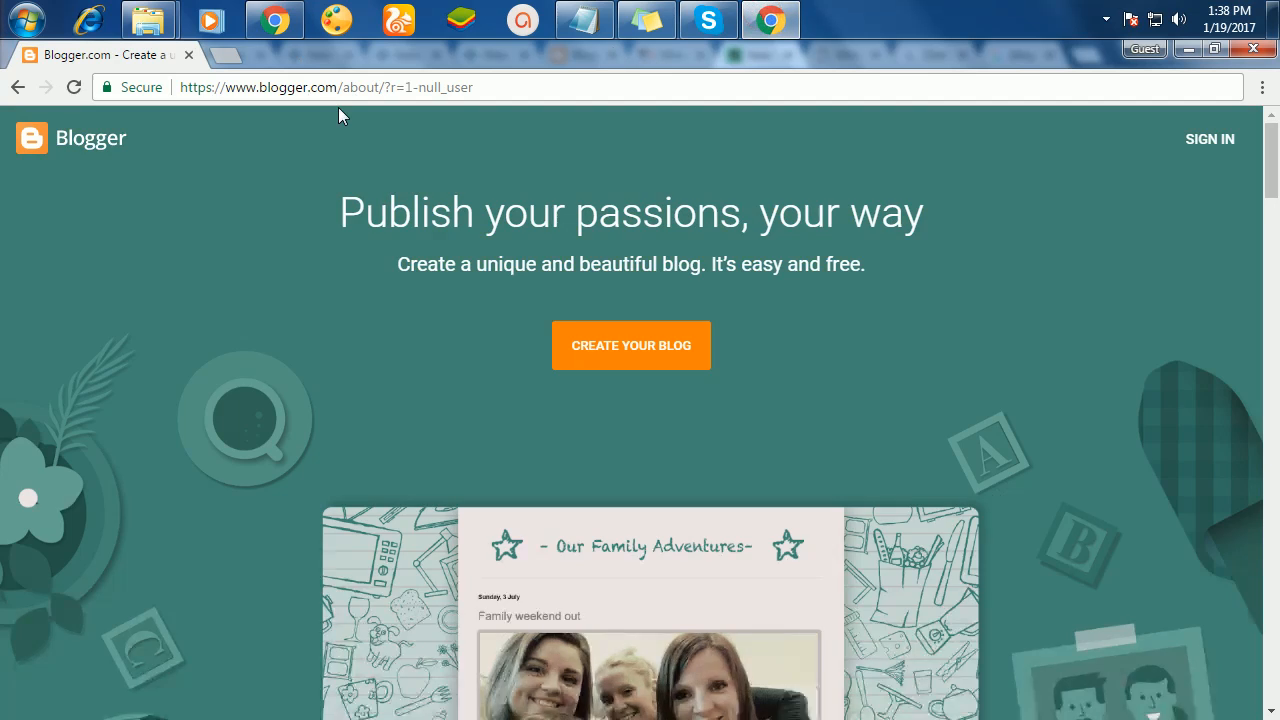
drag(342, 90, 157, 97)
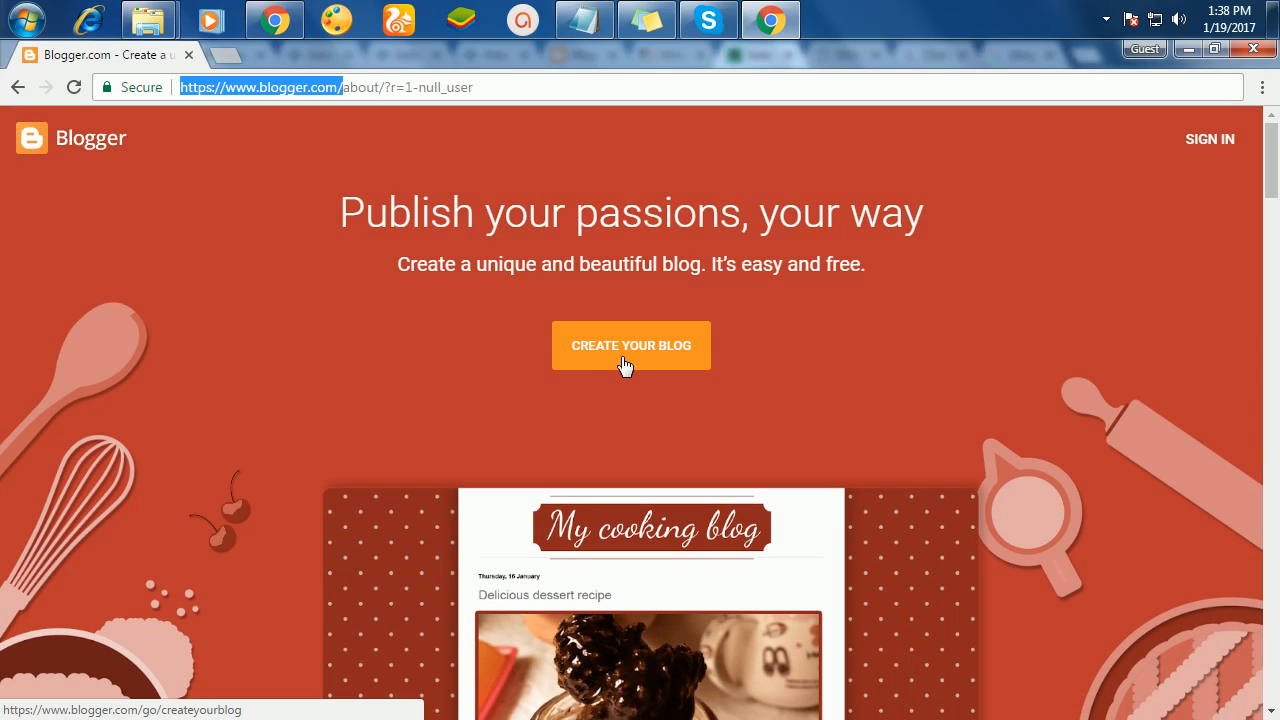
click(624, 365)
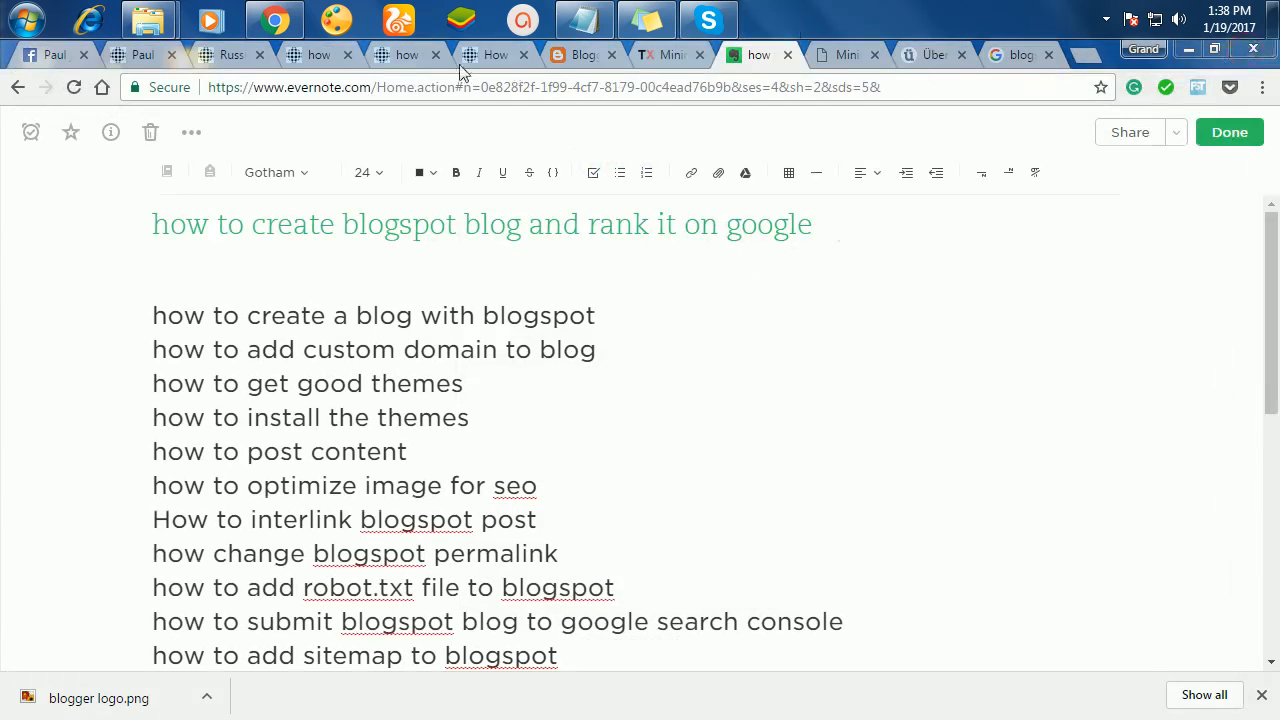
- Return to the signed-in Blogger dashboard and open the form for a new blog
click(567, 57)
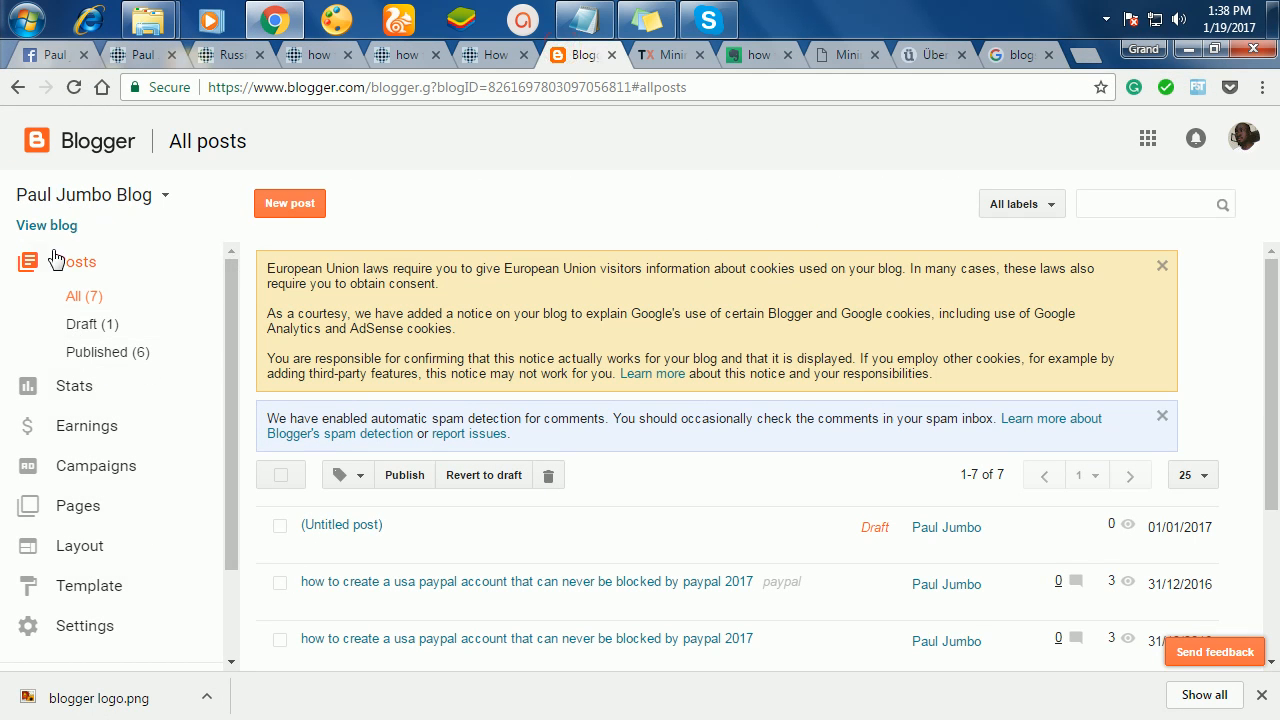
click(163, 196)
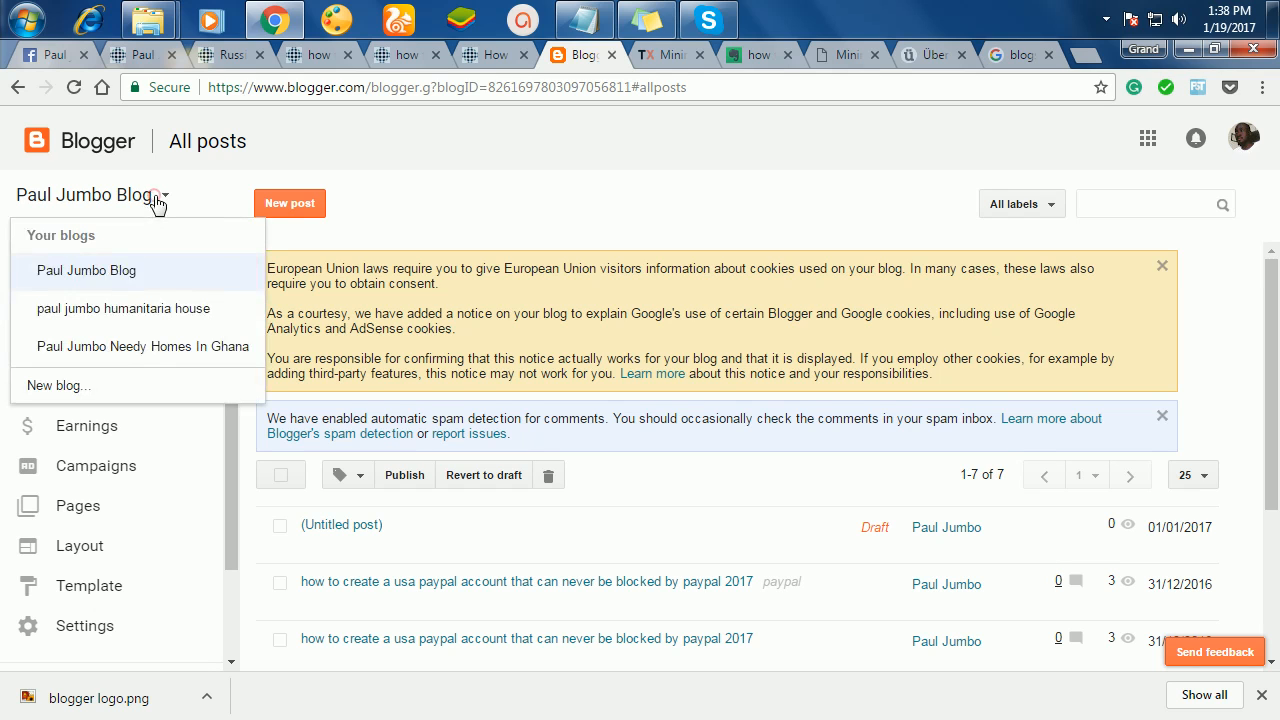
click(62, 387)
- Replace the sample text in the new blog's title with the owner's full name followed by "blog"
click(459, 212)
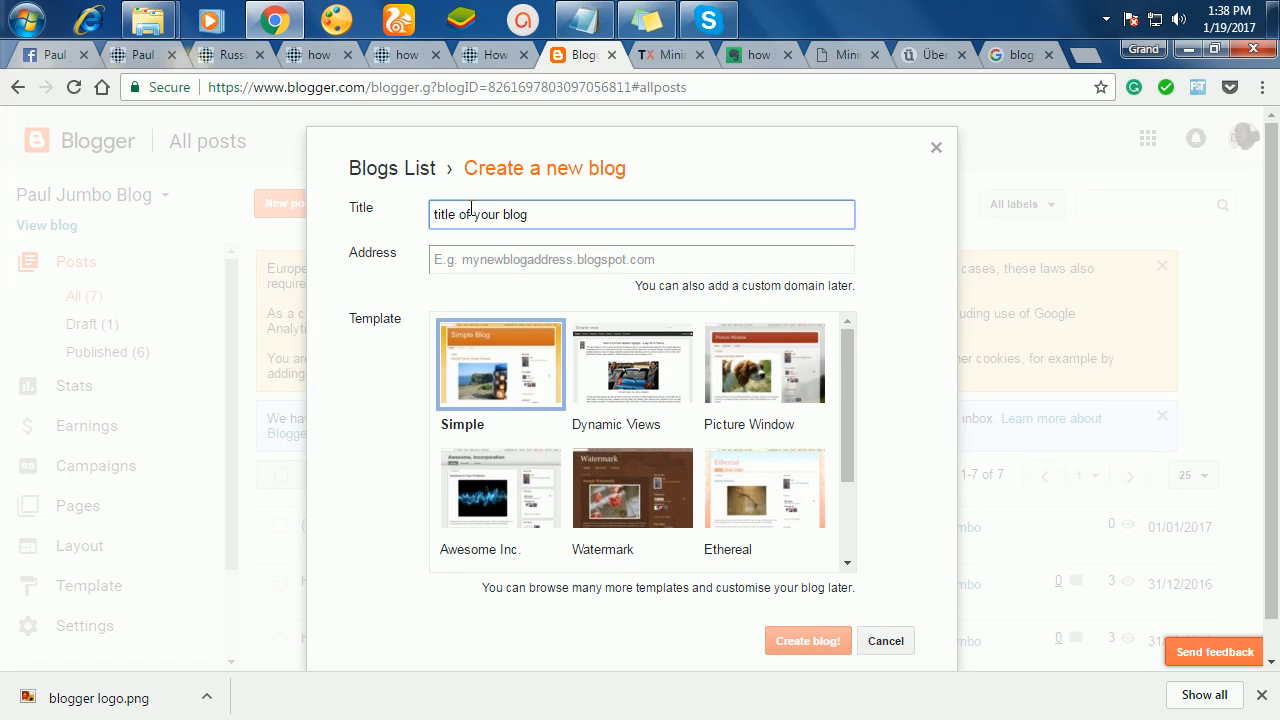
key(BackSpace)
key(BackSpace)
key(BackSpace)
key(BackSpace)
key(BackSpace)
key(BackSpace)
key(BackSpace)
key(BackSpace)
key(BackSpace)
key(BackSpace)
key(BackSpace)
key(BackSpace)
key(BackSpace)
key(BackSpace)
key(BackSpace)
- Enter the owner's surname alone as the blogspot address and check its availability
click(720, 260)
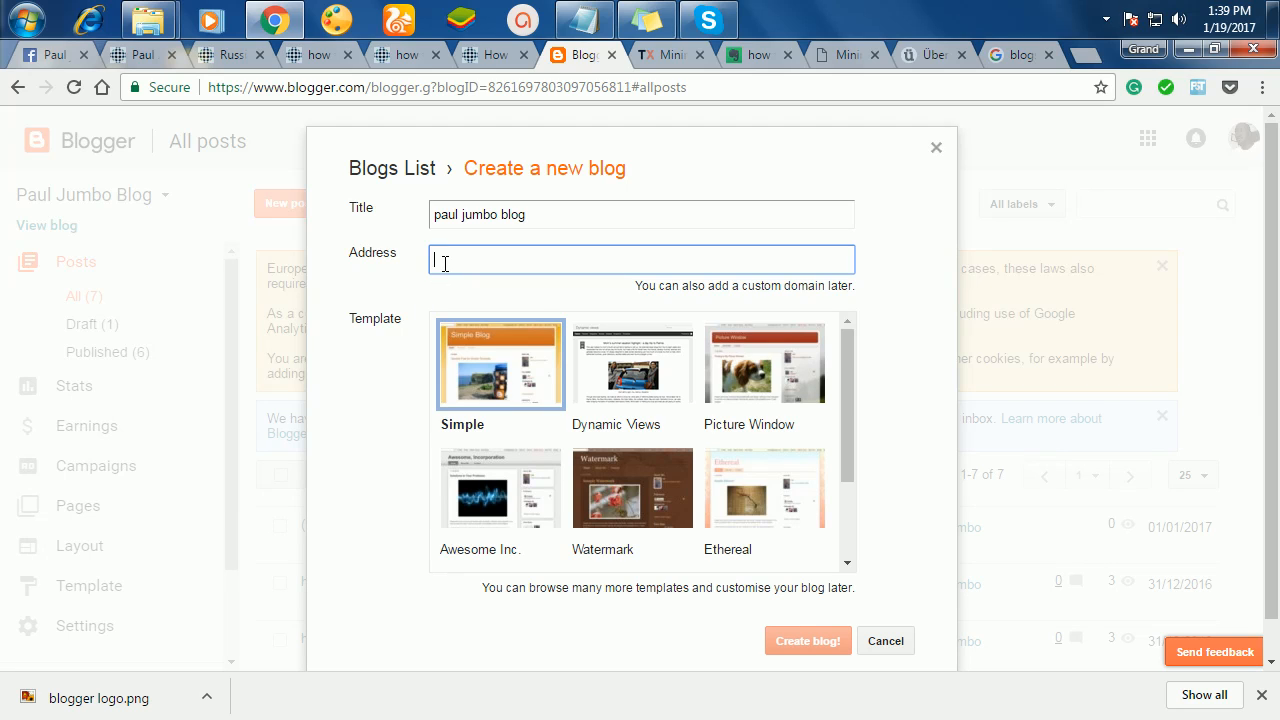
text(jumbo)
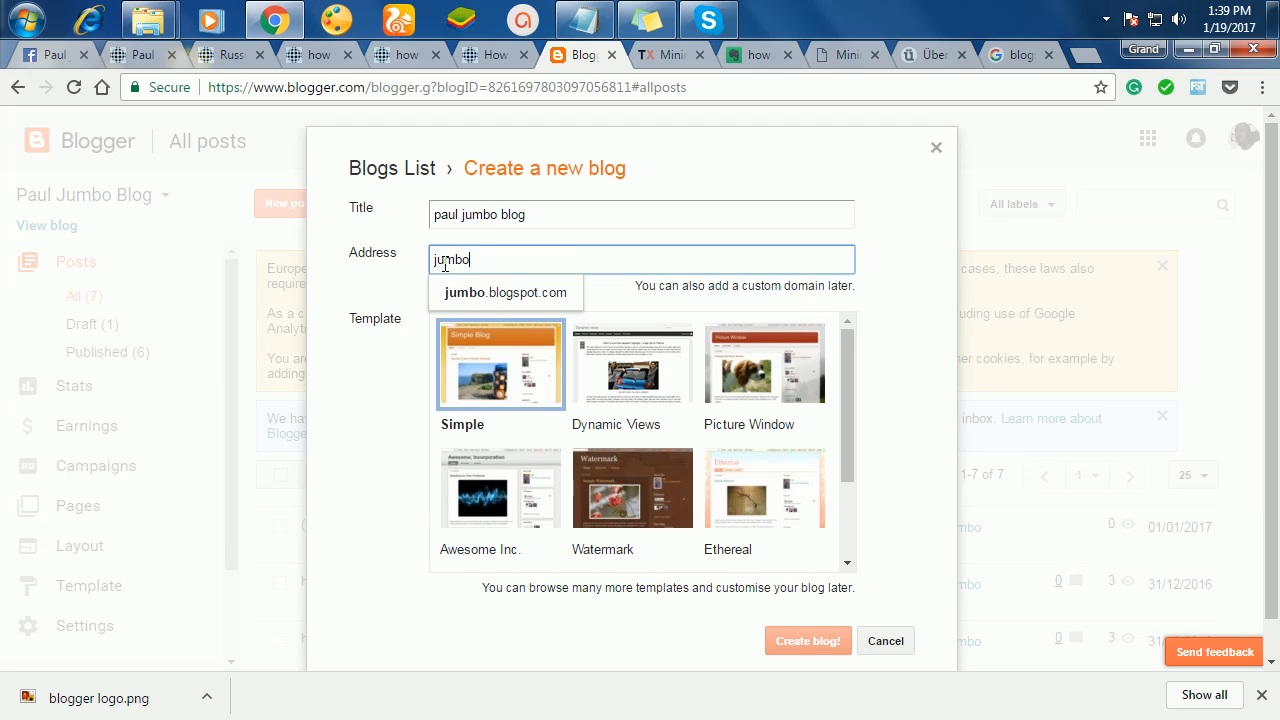
text(blog)
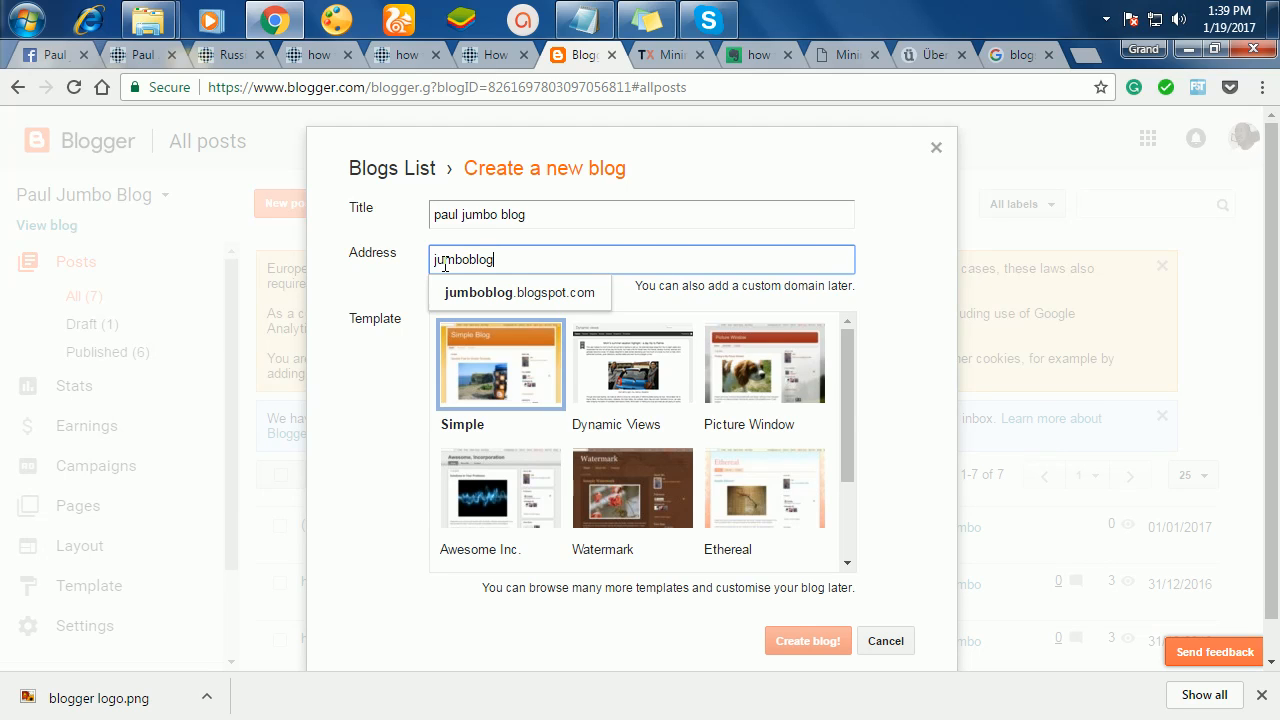
key(BackSpace)
key(BackSpace)
key(BackSpace)
key(BackSpace)
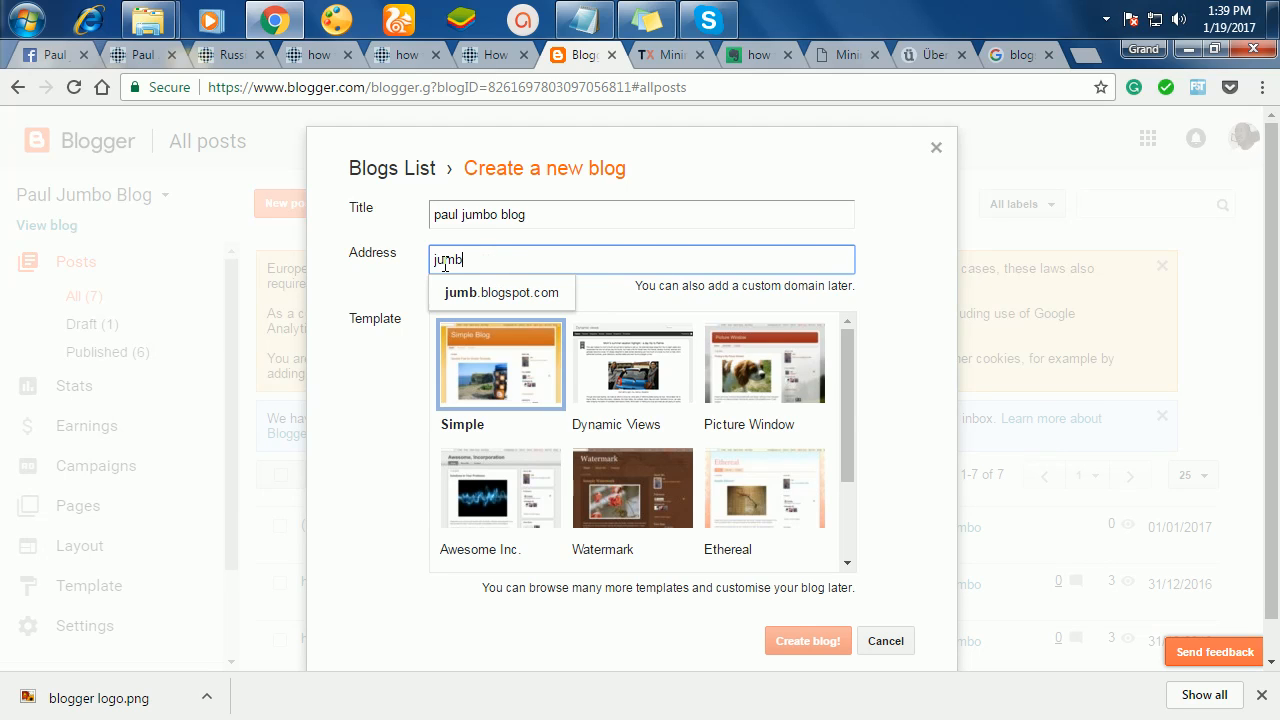
text(o)
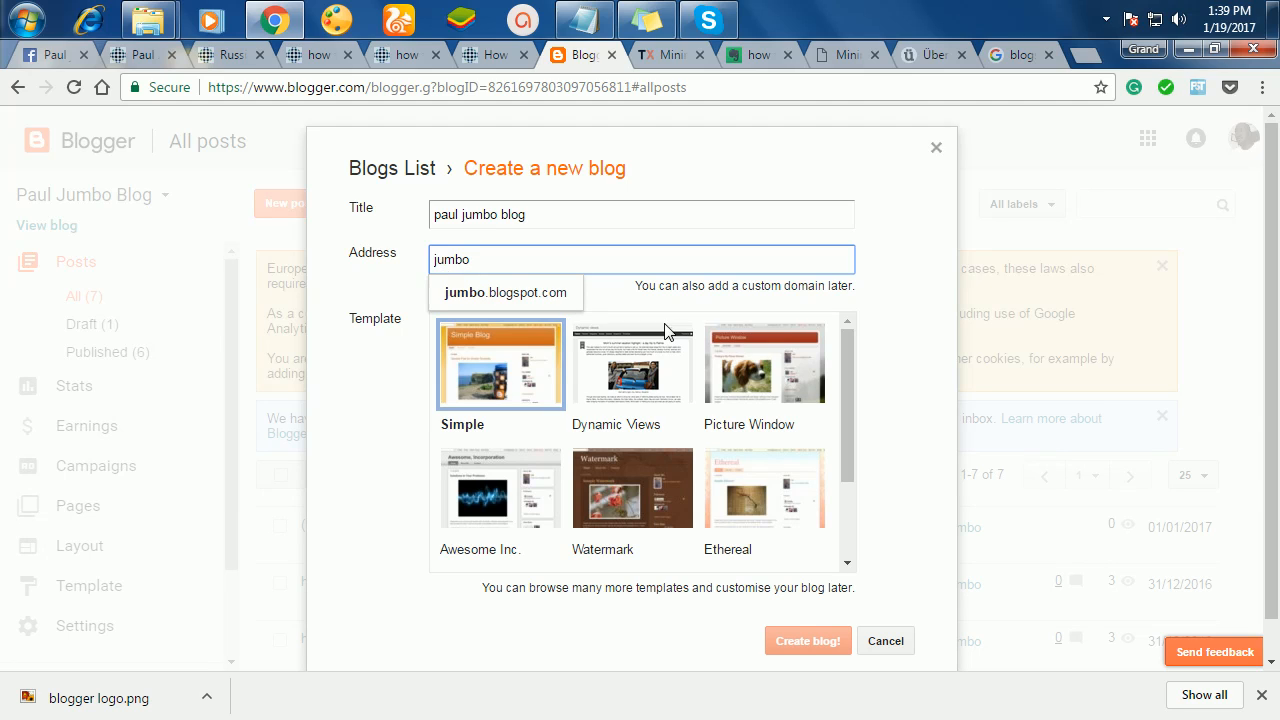
click(914, 266)
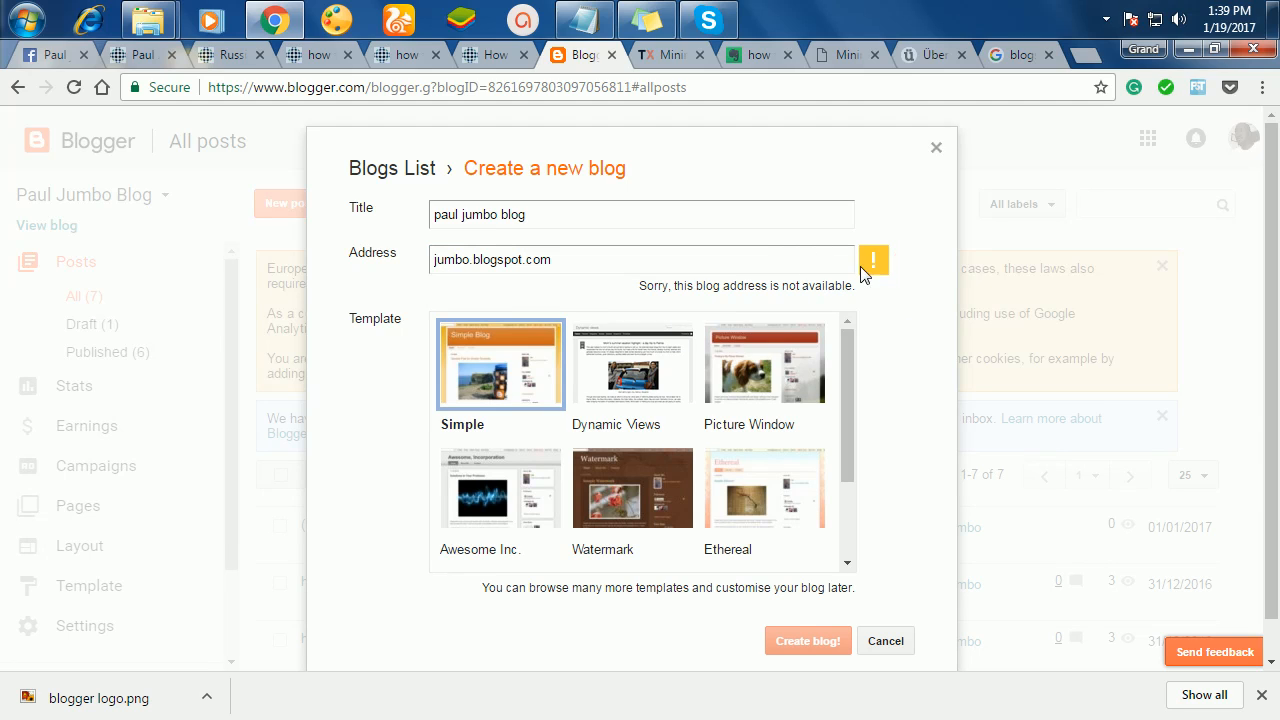
click(873, 264)
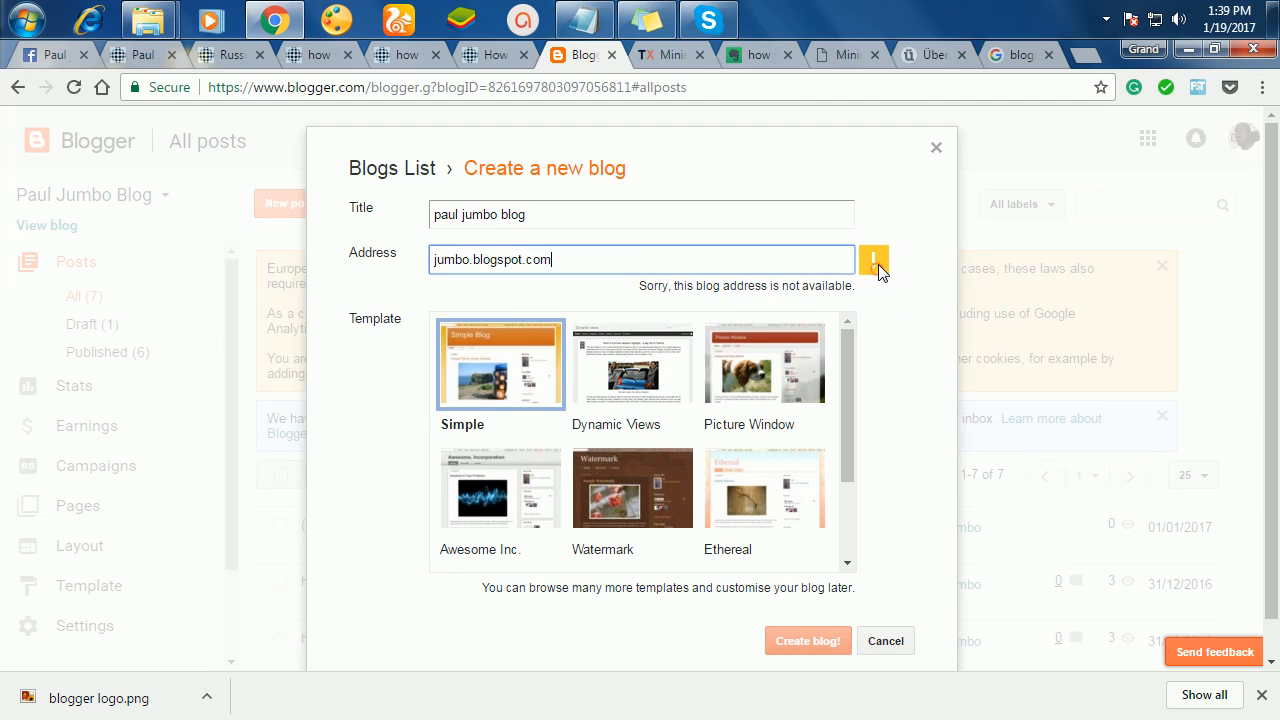
- Insert the owner's first name after the surname in the blogspot address and check its availability
click(470, 259)
text(pau)
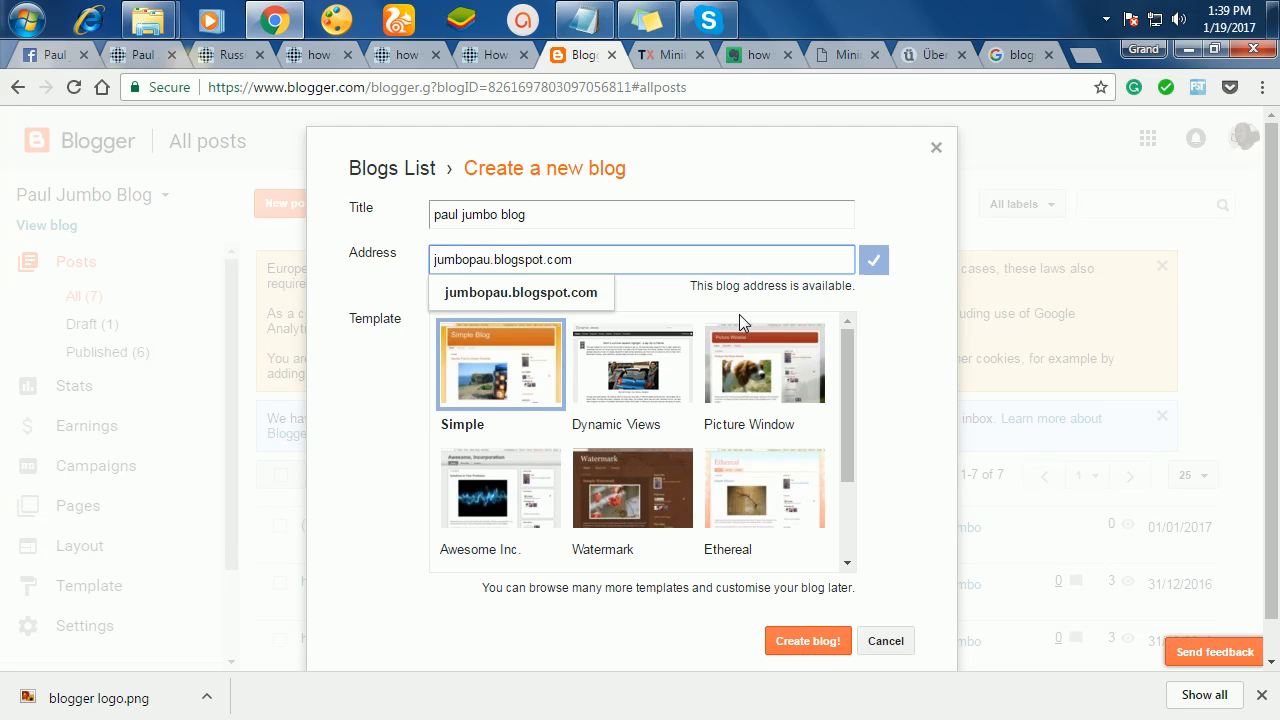
text(l)
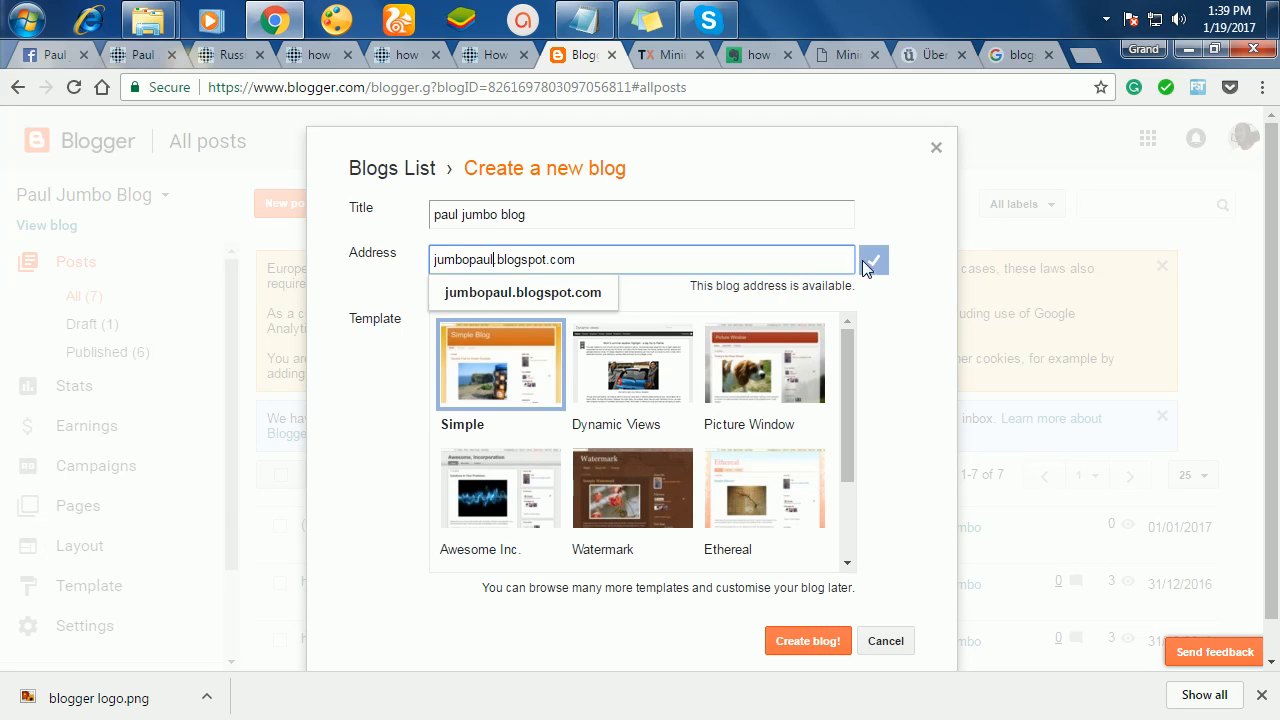
click(918, 270)
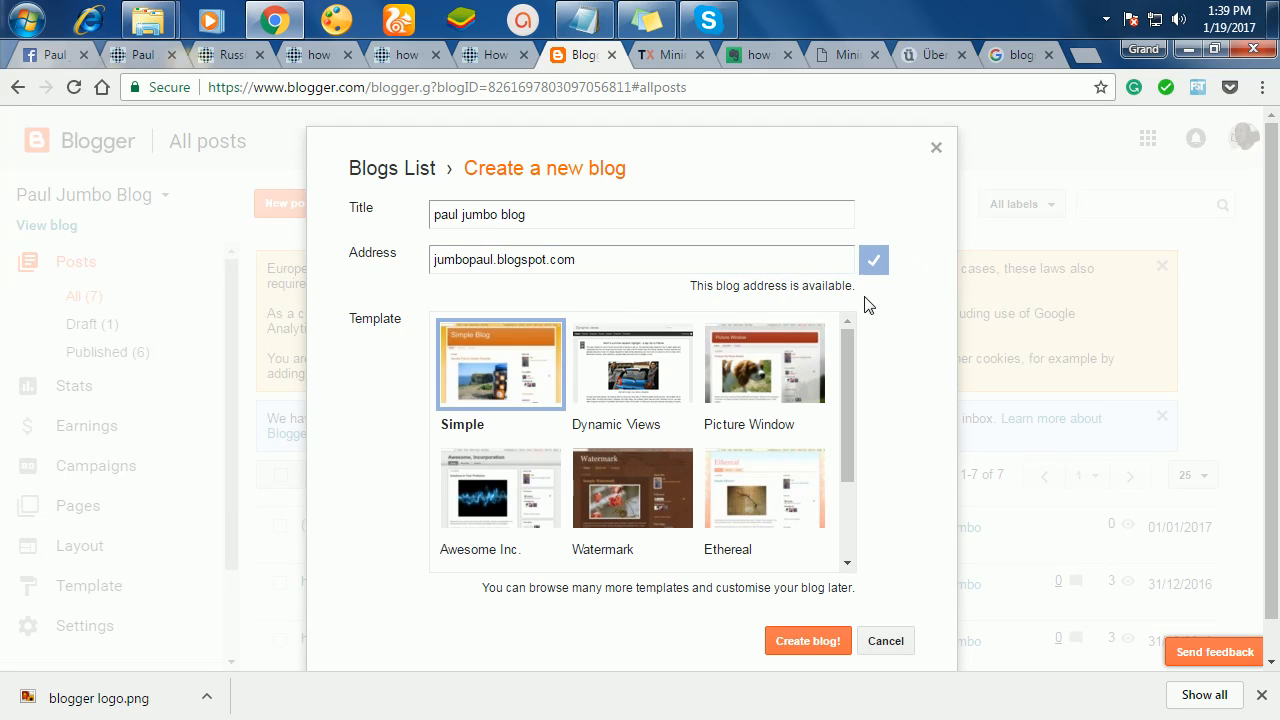
mouse_move(864, 296)
mouse_down()
mouse_move(795, 294)
mouse_move(871, 298)
mouse_move(857, 291)
mouse_up()
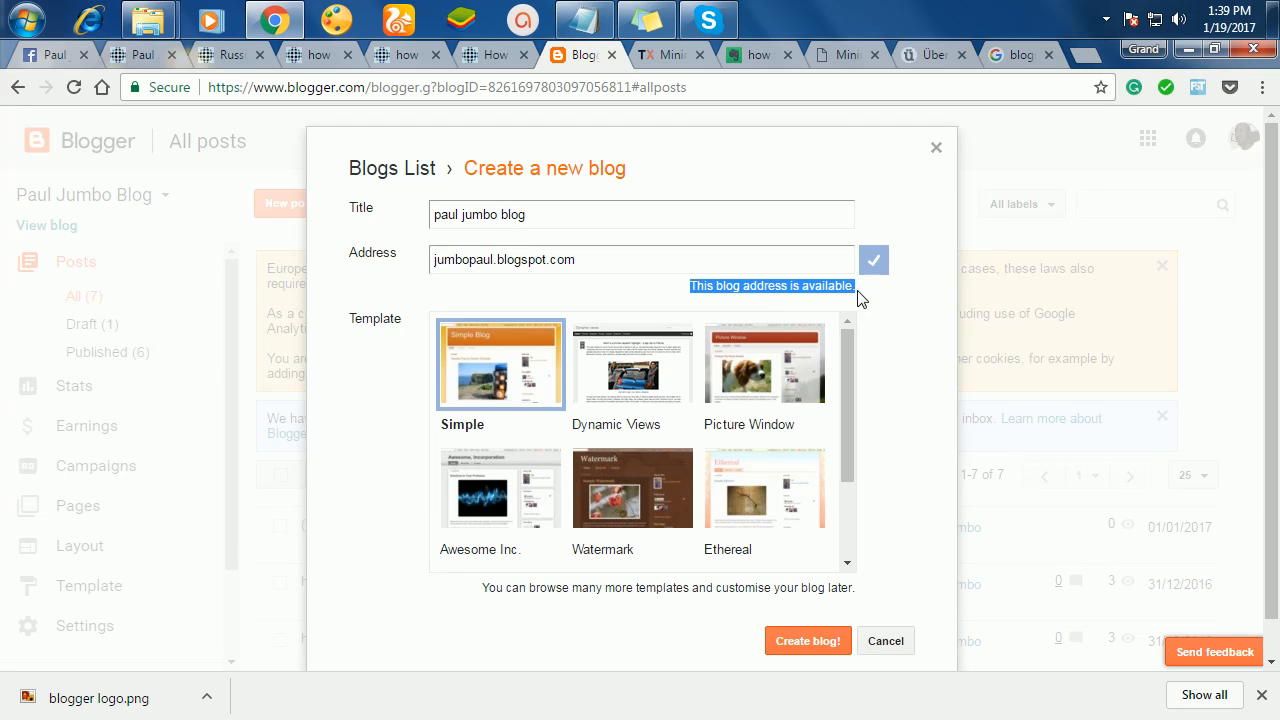
- Create the blog with the Simple template, and keep the current Windows color scheme without showing the message again
click(805, 643)
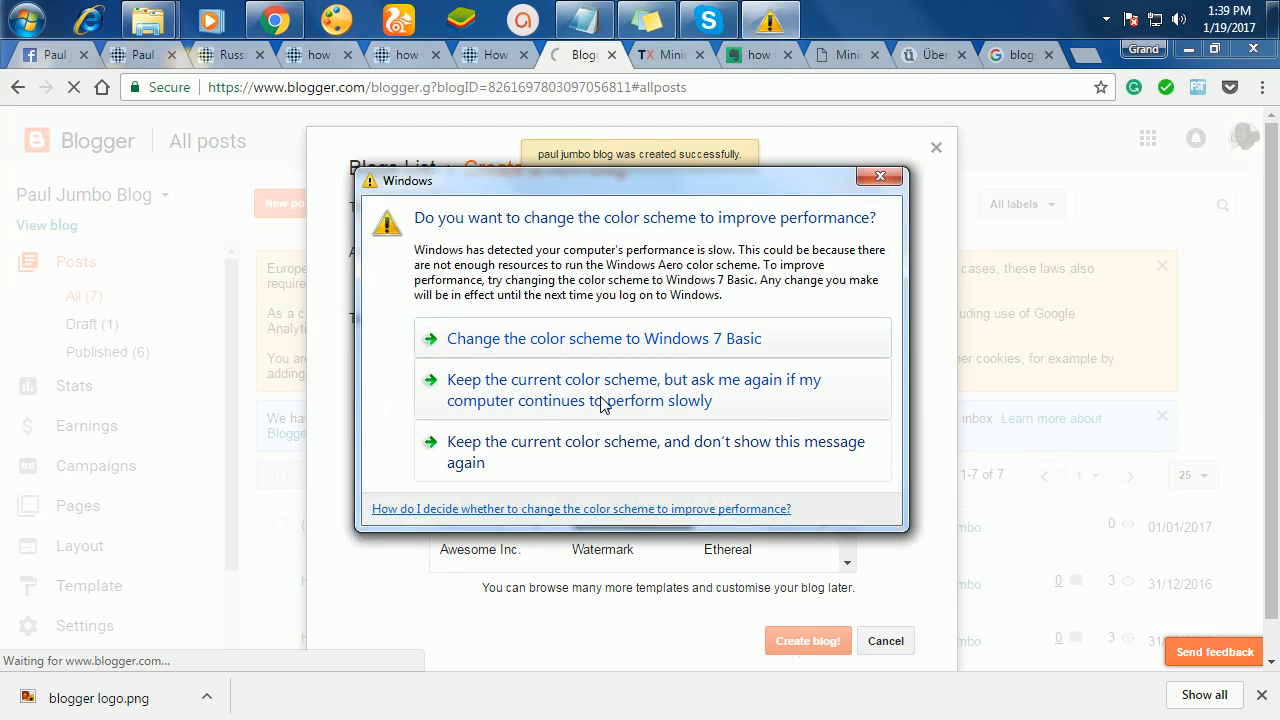
click(537, 446)
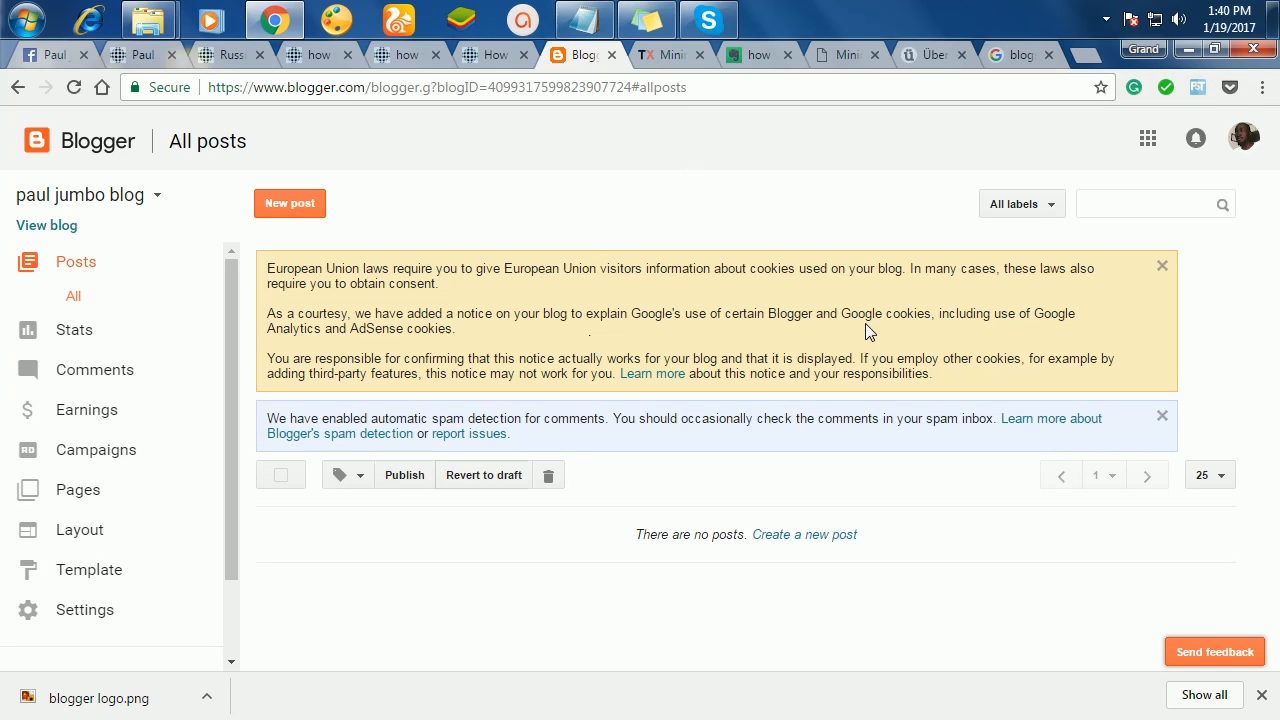
click(1012, 56)
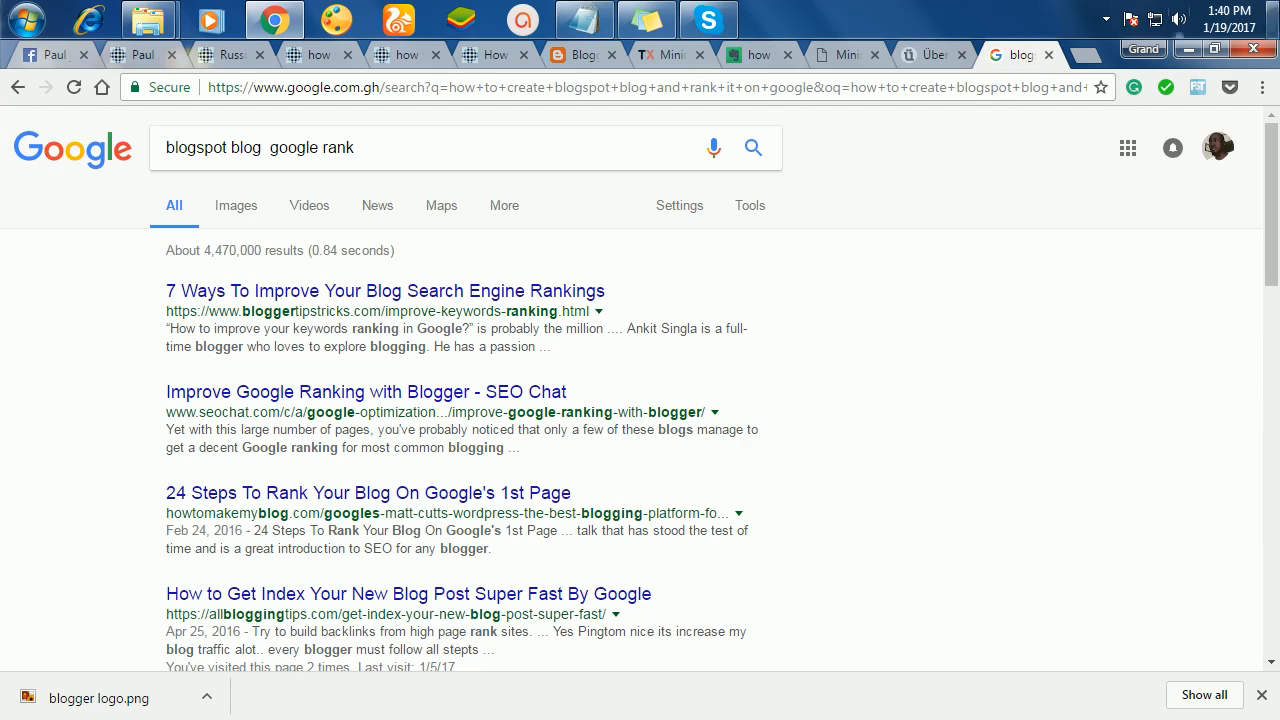
click(1088, 54)
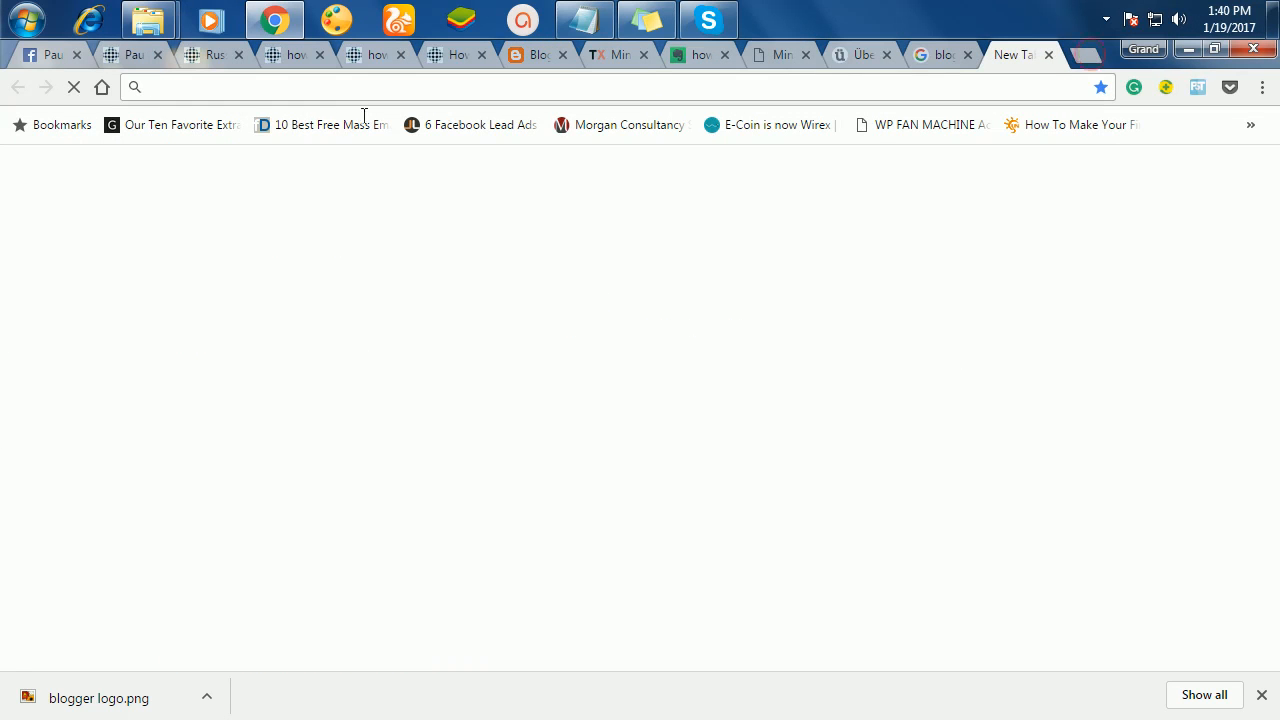
text(goog)
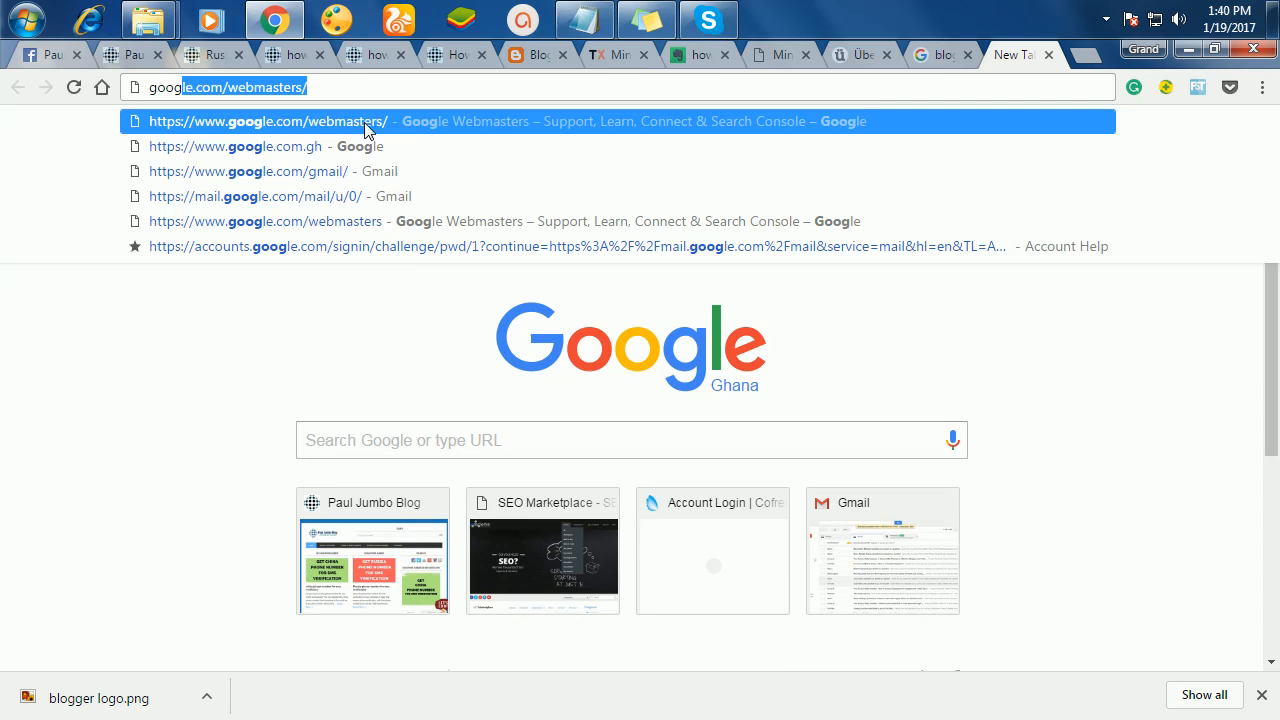
click(366, 148)
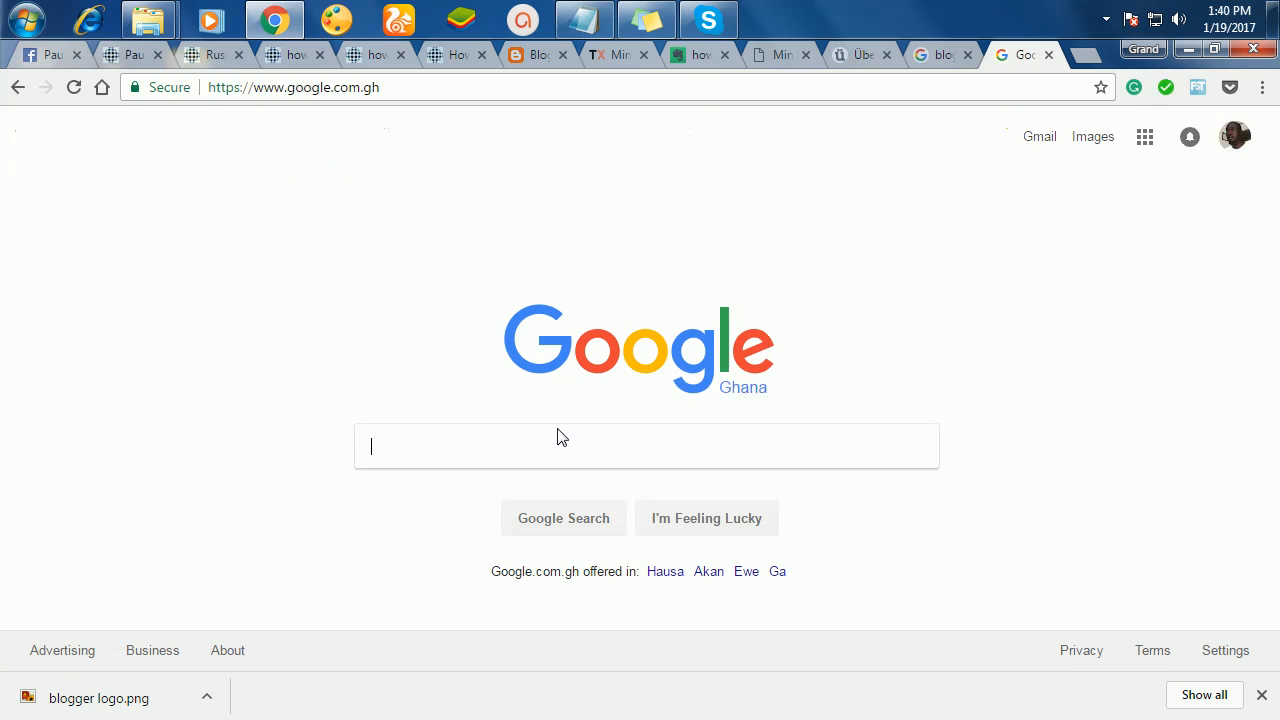
- Search Google for "tech theme for blogger"
click(355, 444)
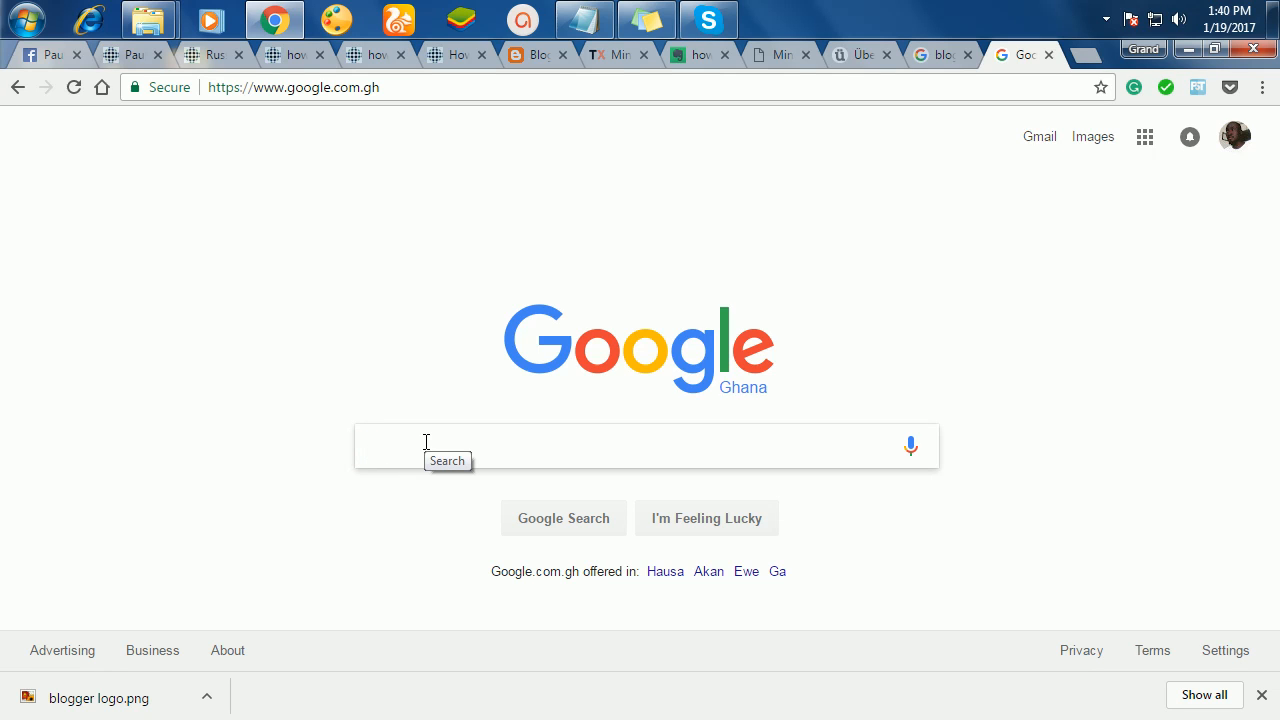
text(tech )
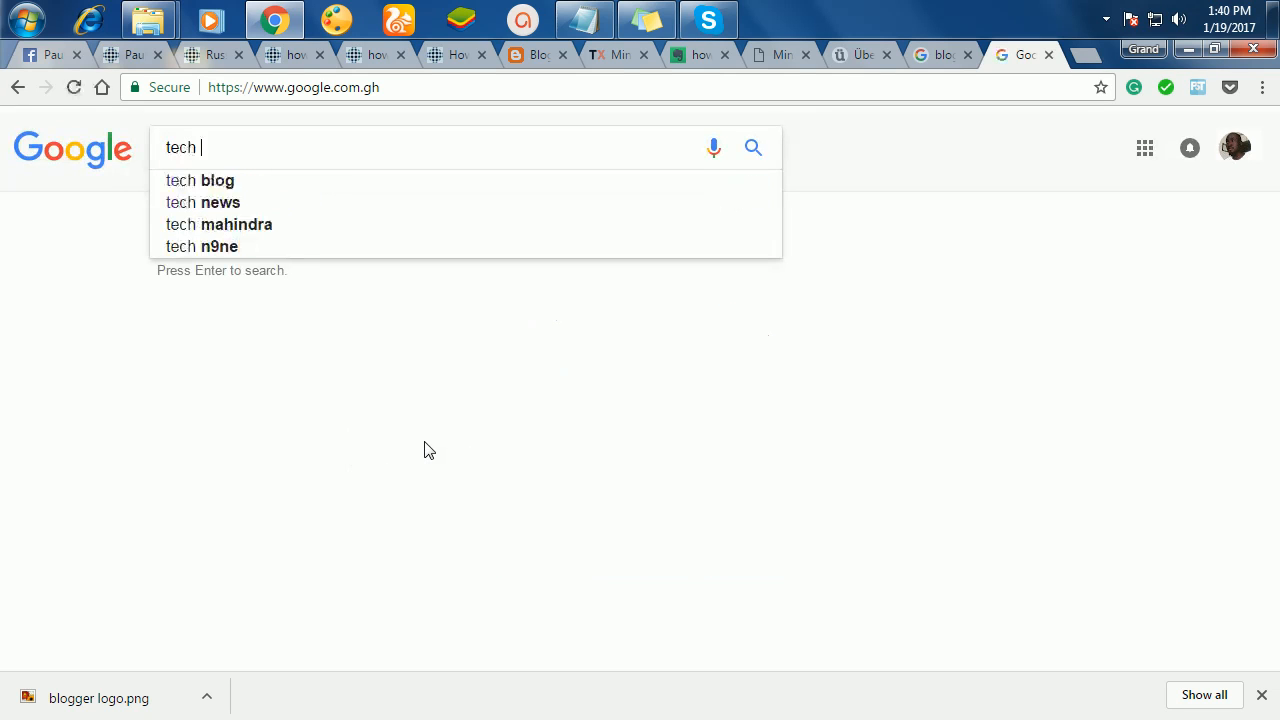
text(themme)
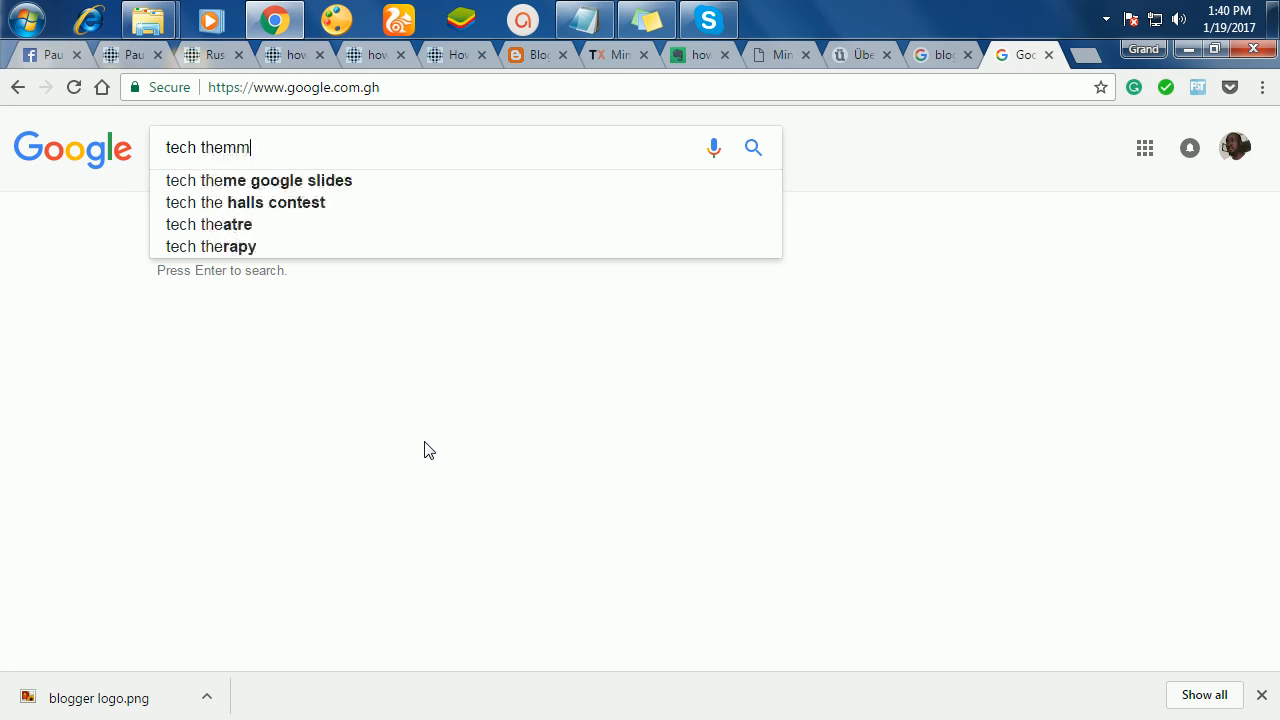
key(BackSpace)
key(BackSpace)
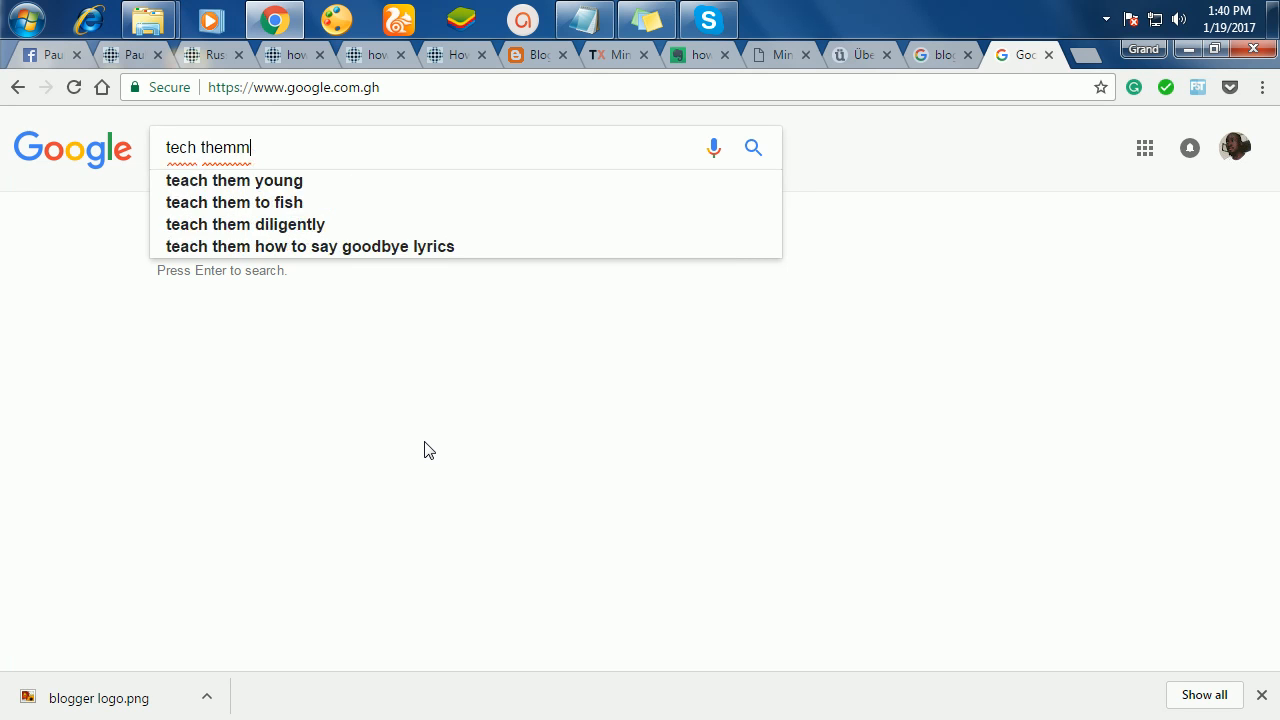
text(e fo)
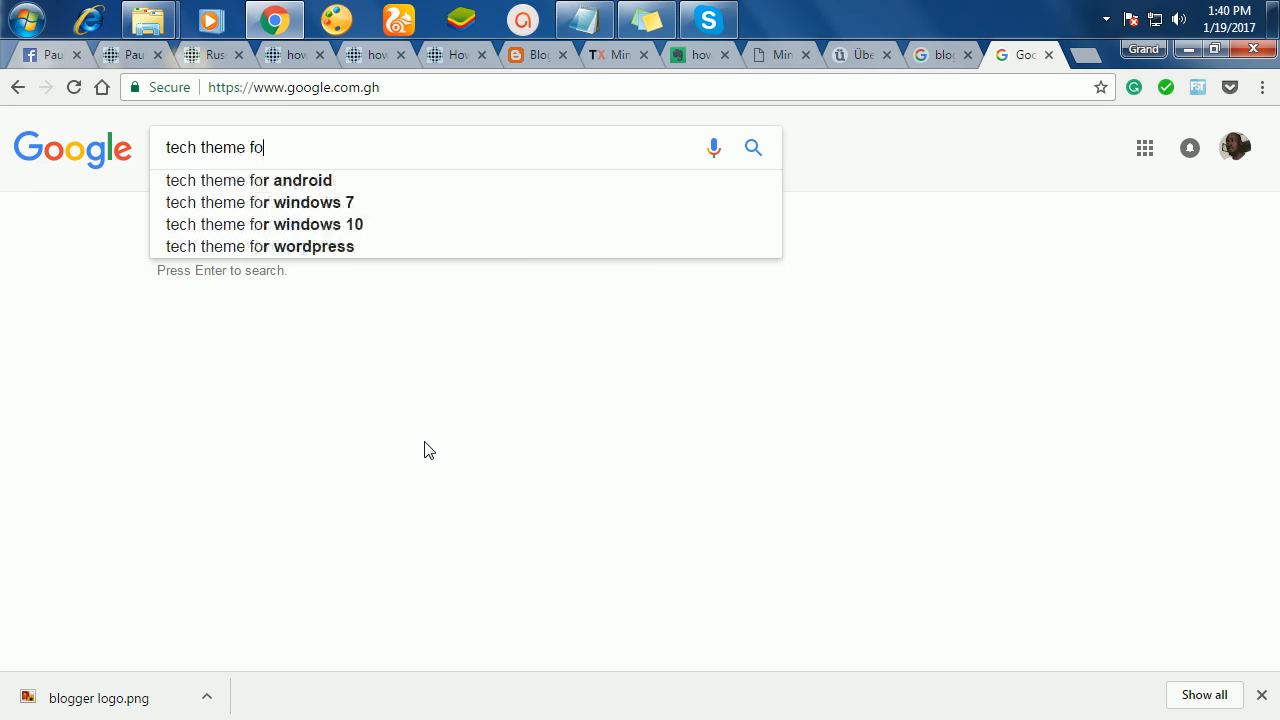
text(r blo)
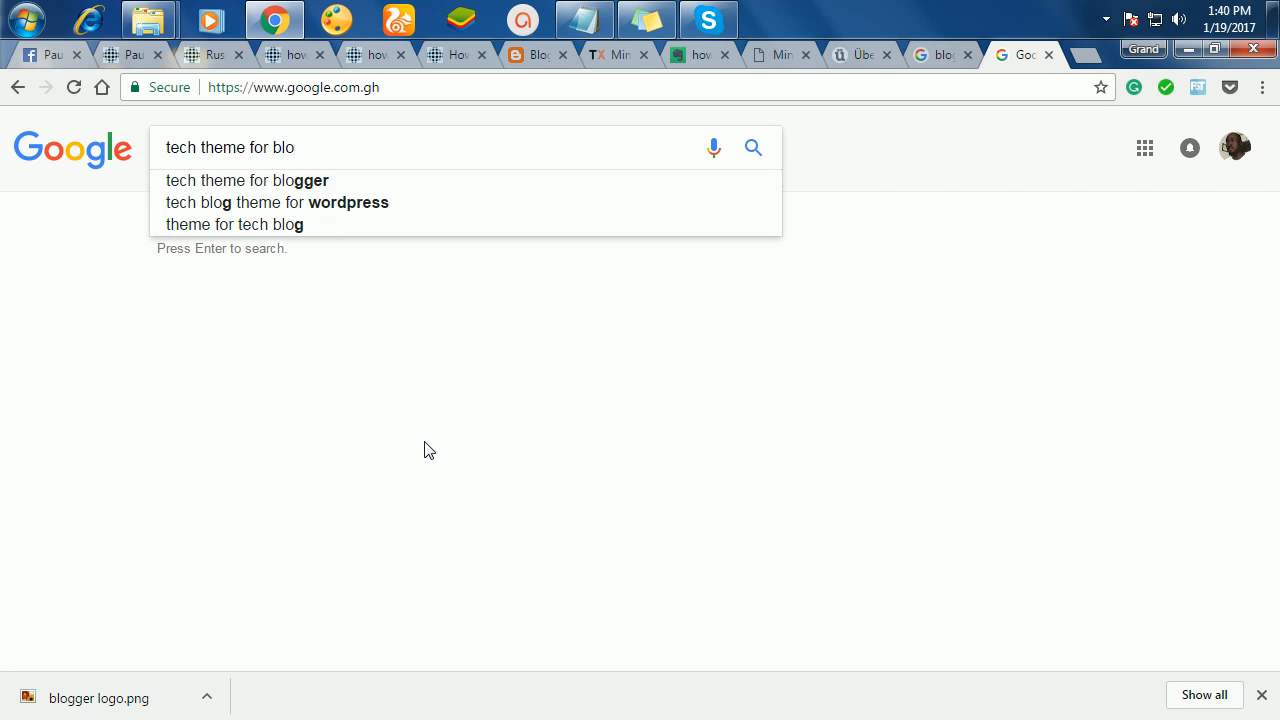
click(336, 183)
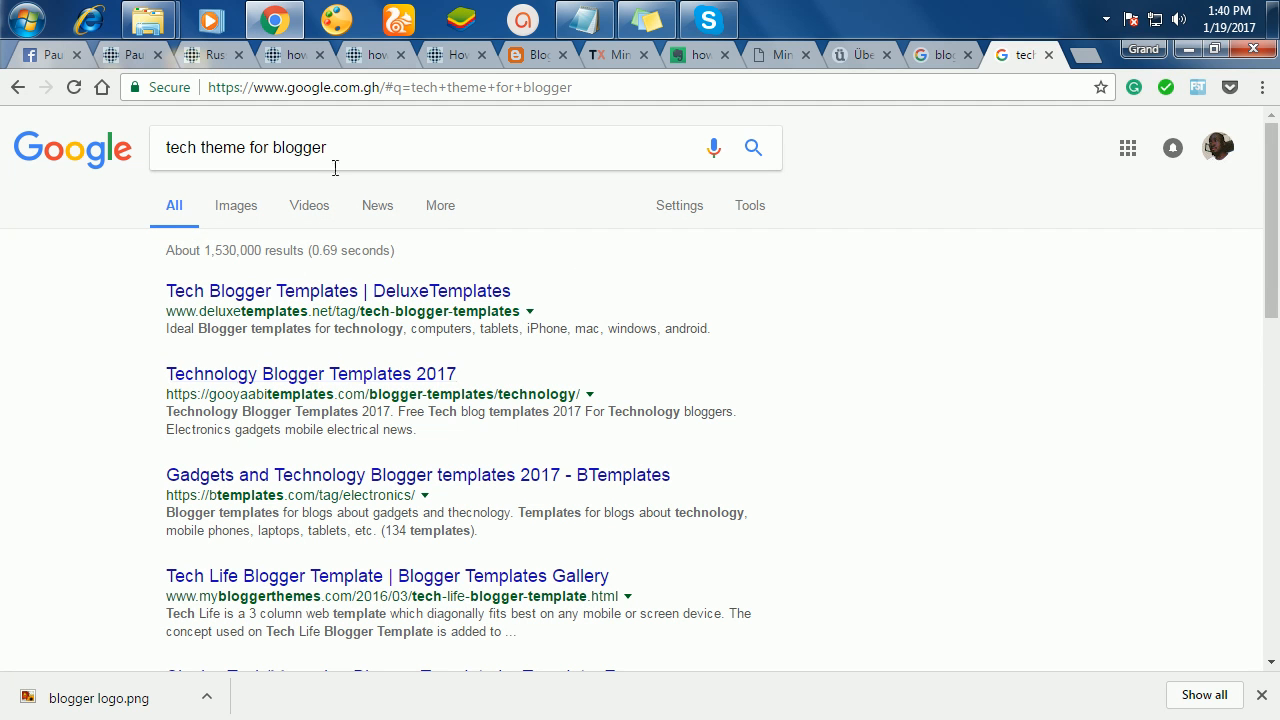
- Replace the Google query with "free seo theme for blogspot" and run the search
drag(352, 148, 208, 140)
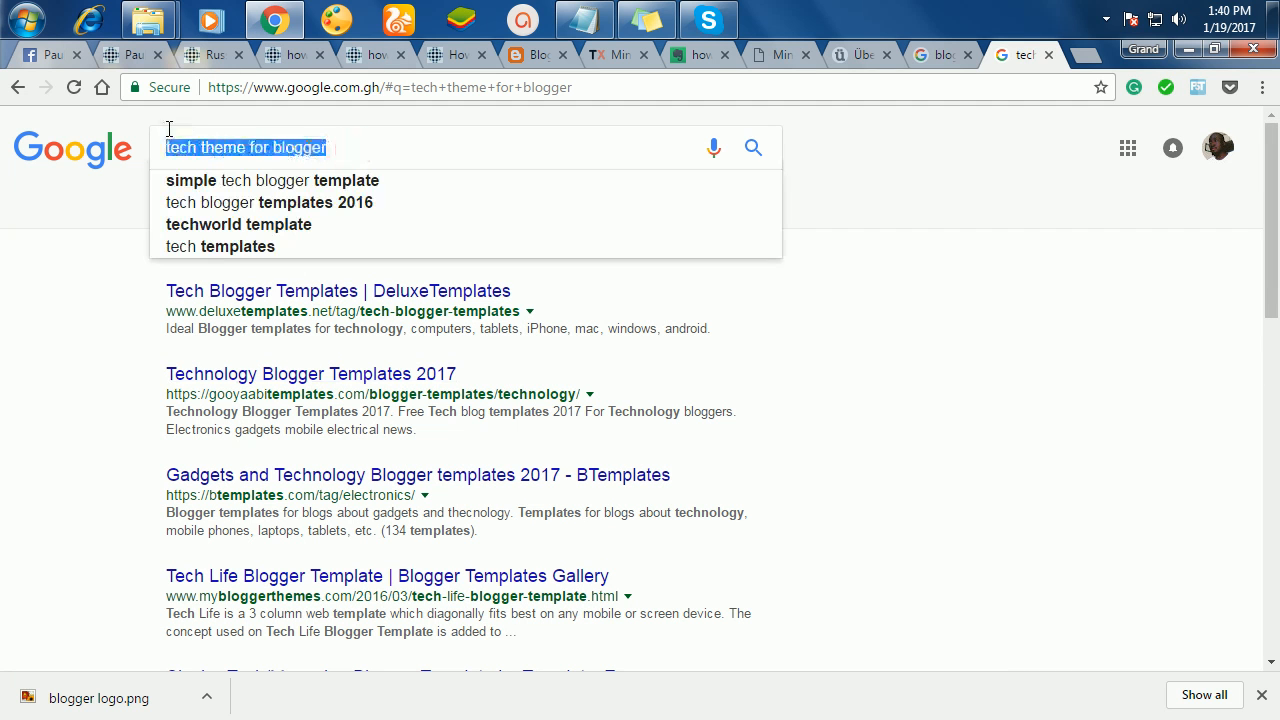
text(f)
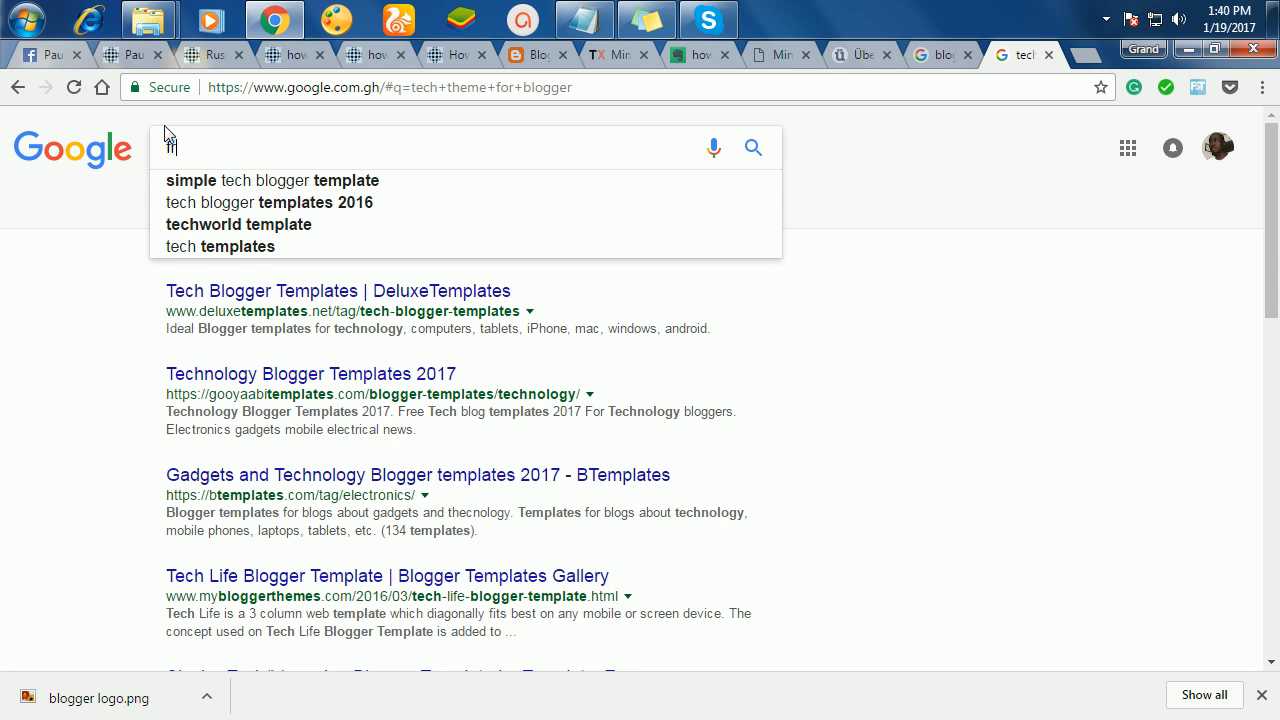
text(ree seo theme )
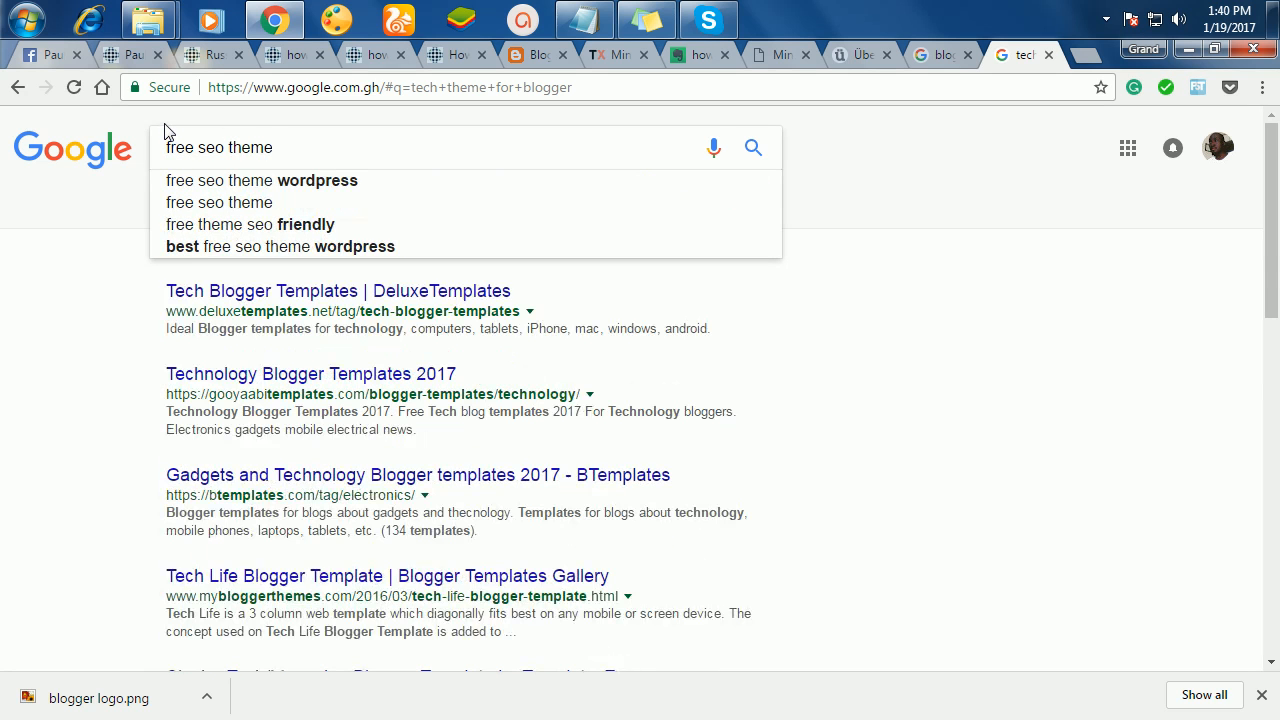
text(for blo)
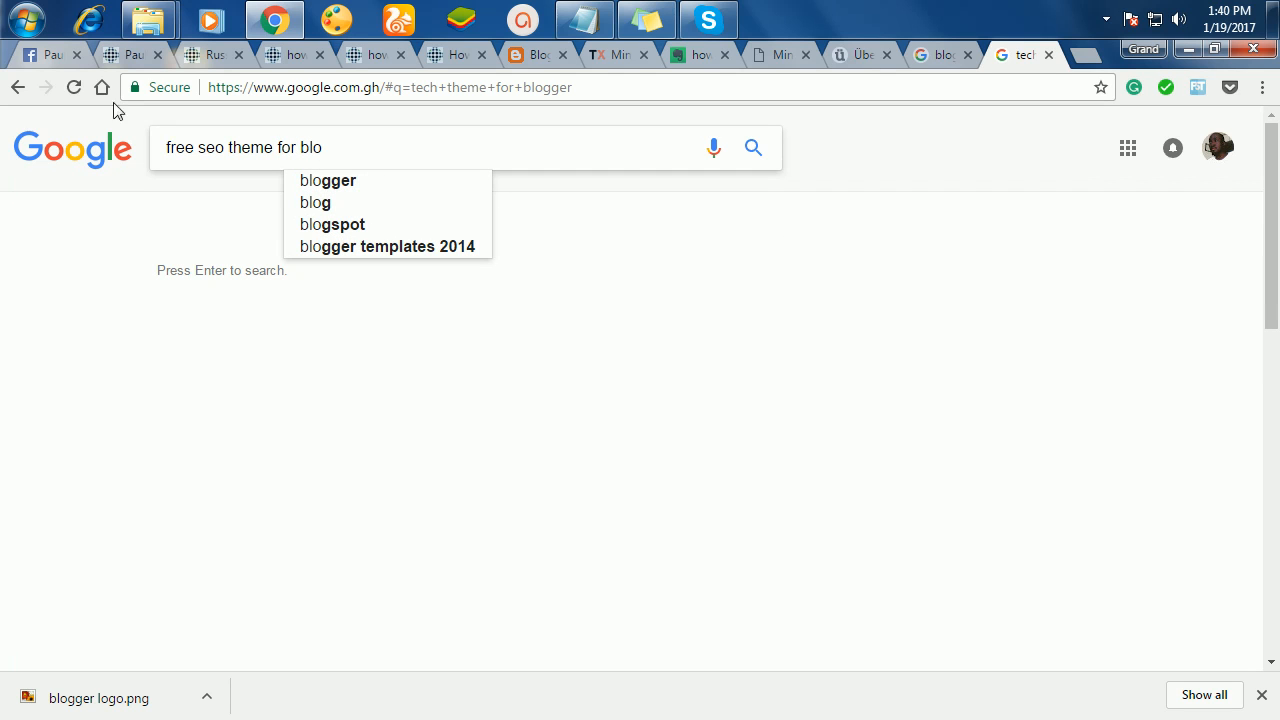
click(364, 226)
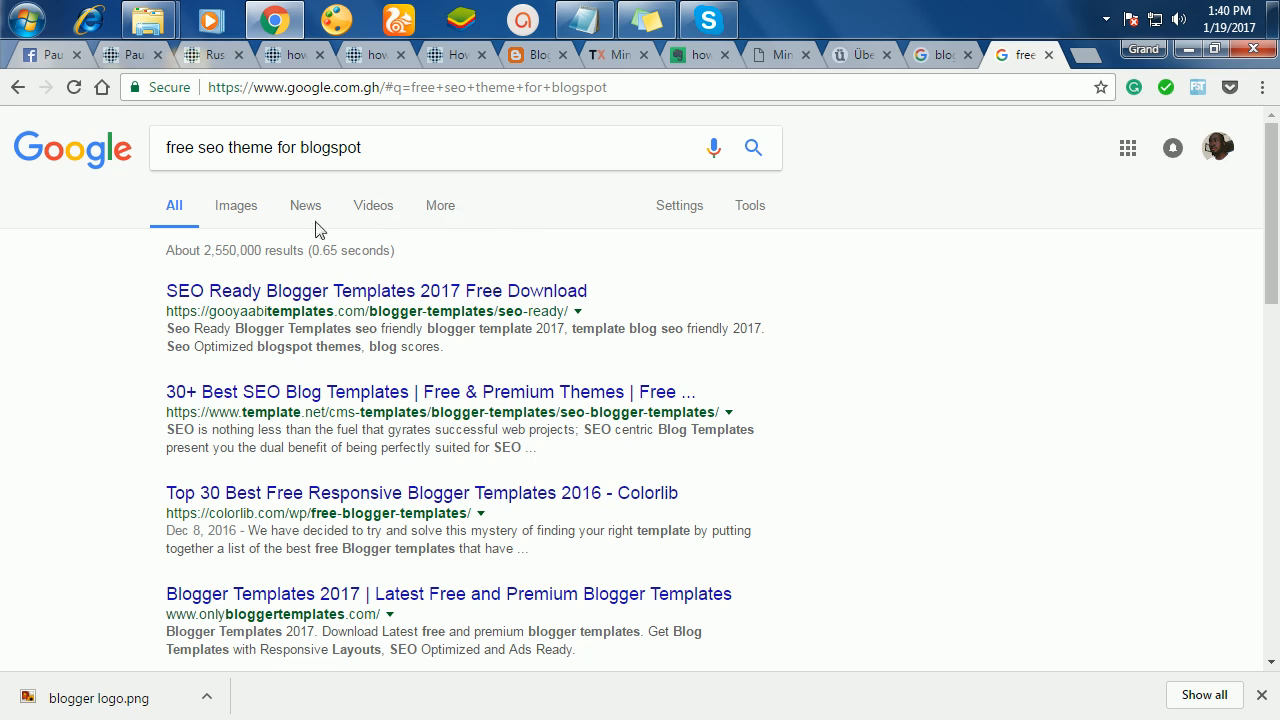
- Search Google for "free responsive template blogspot" and open the gooyaabitemplates.com page of responsive Blogger templates
drag(372, 148, 172, 145)
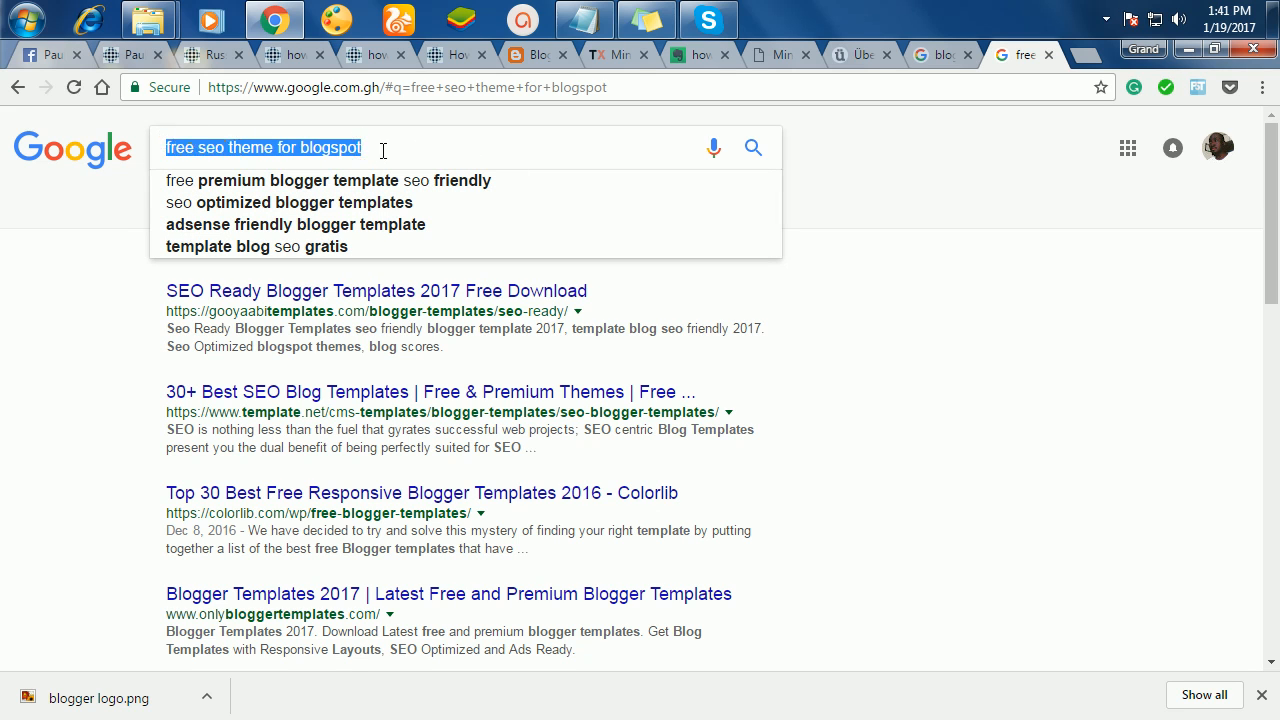
text(free responsive )
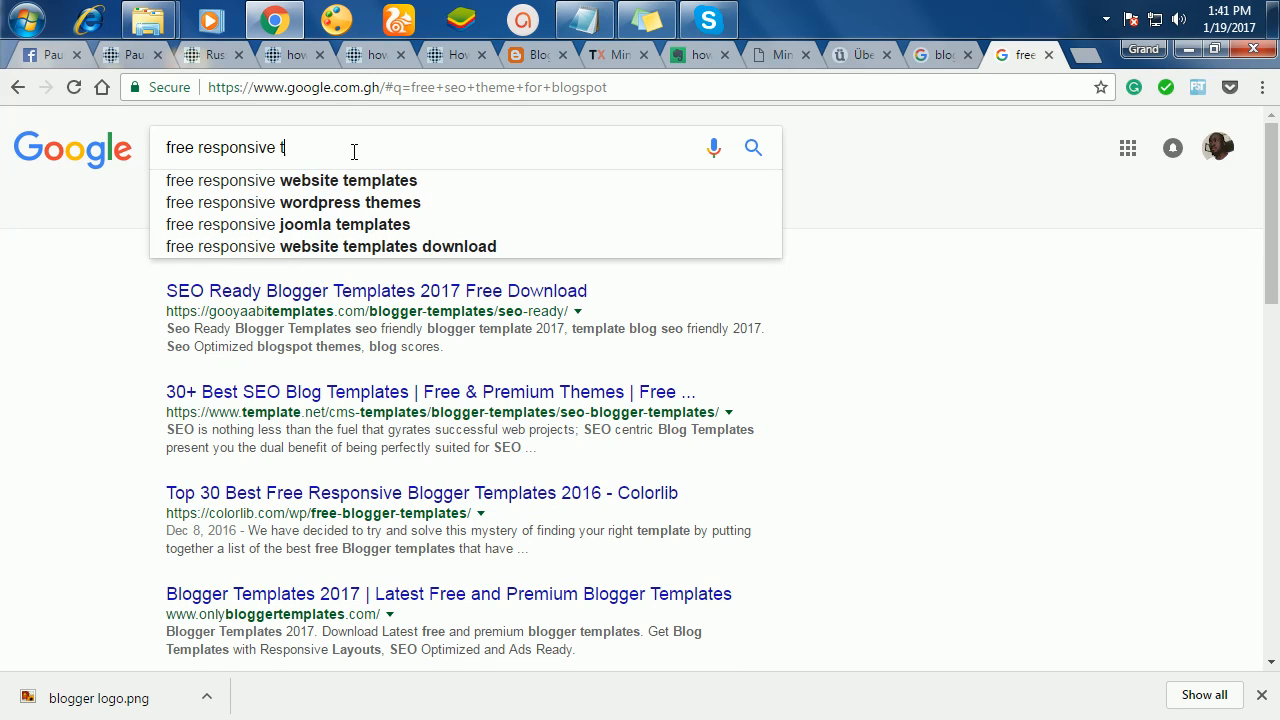
text(theme for )
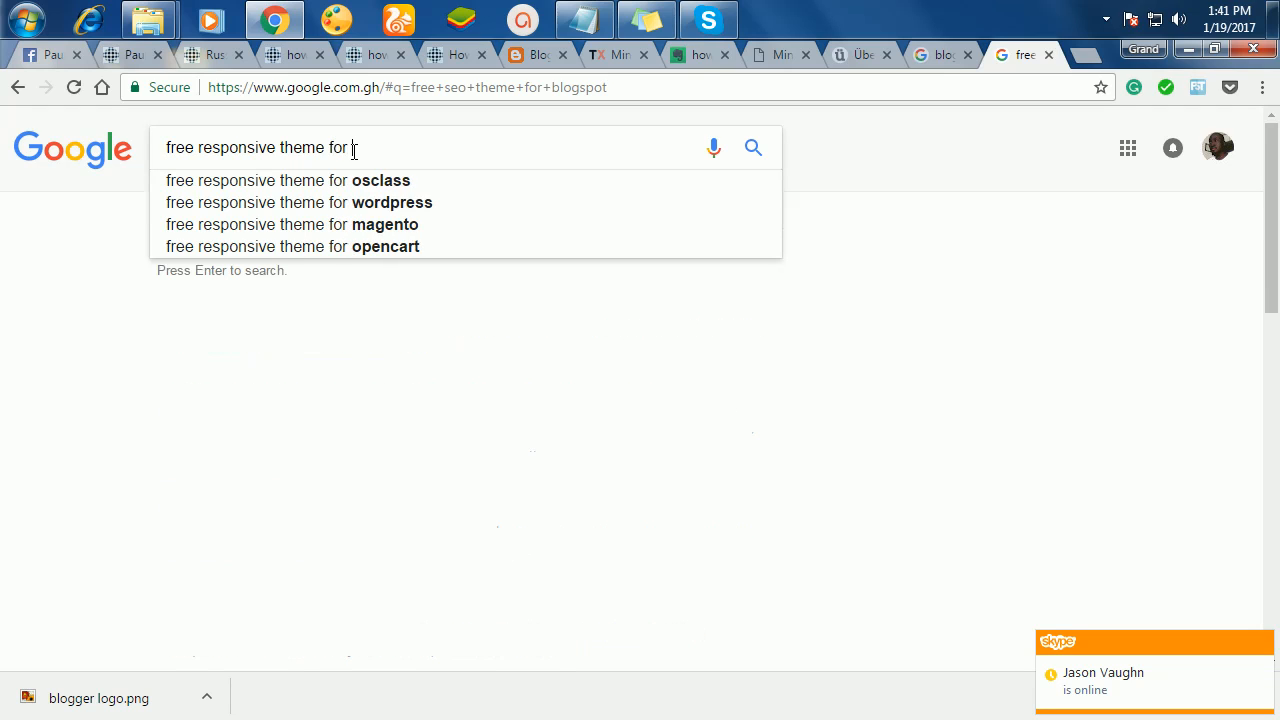
text(blogspot)
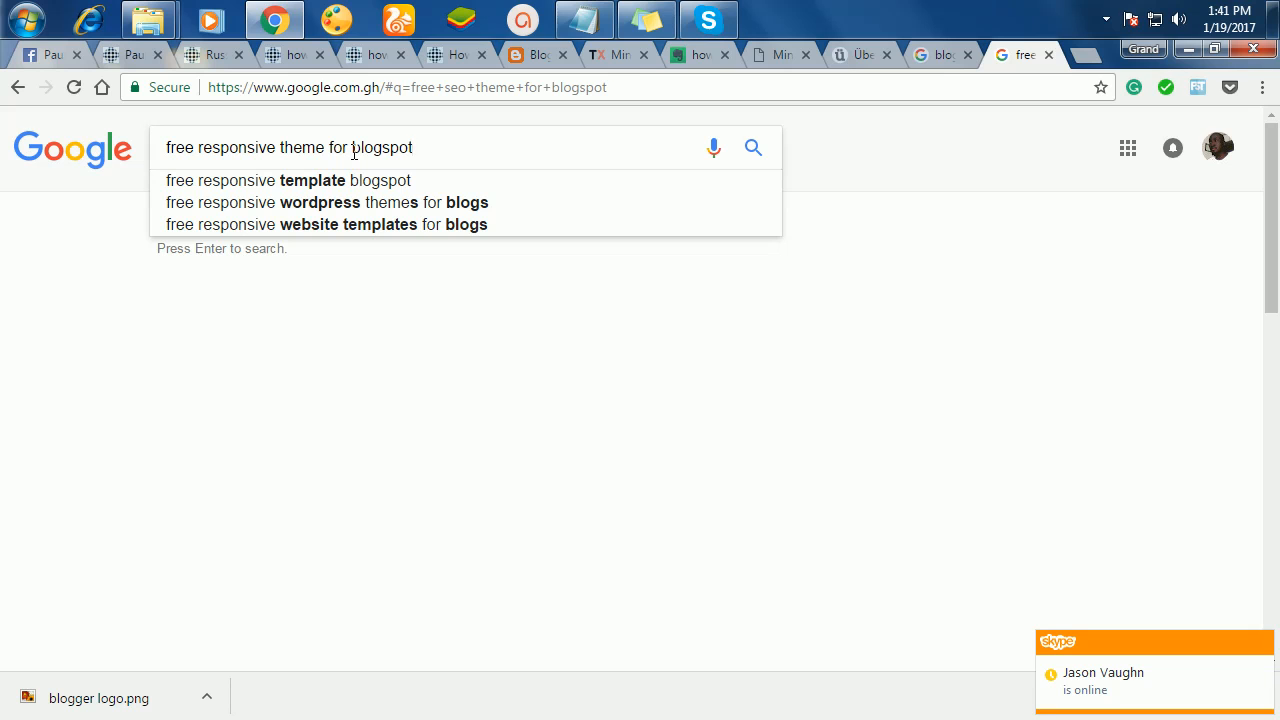
click(385, 182)
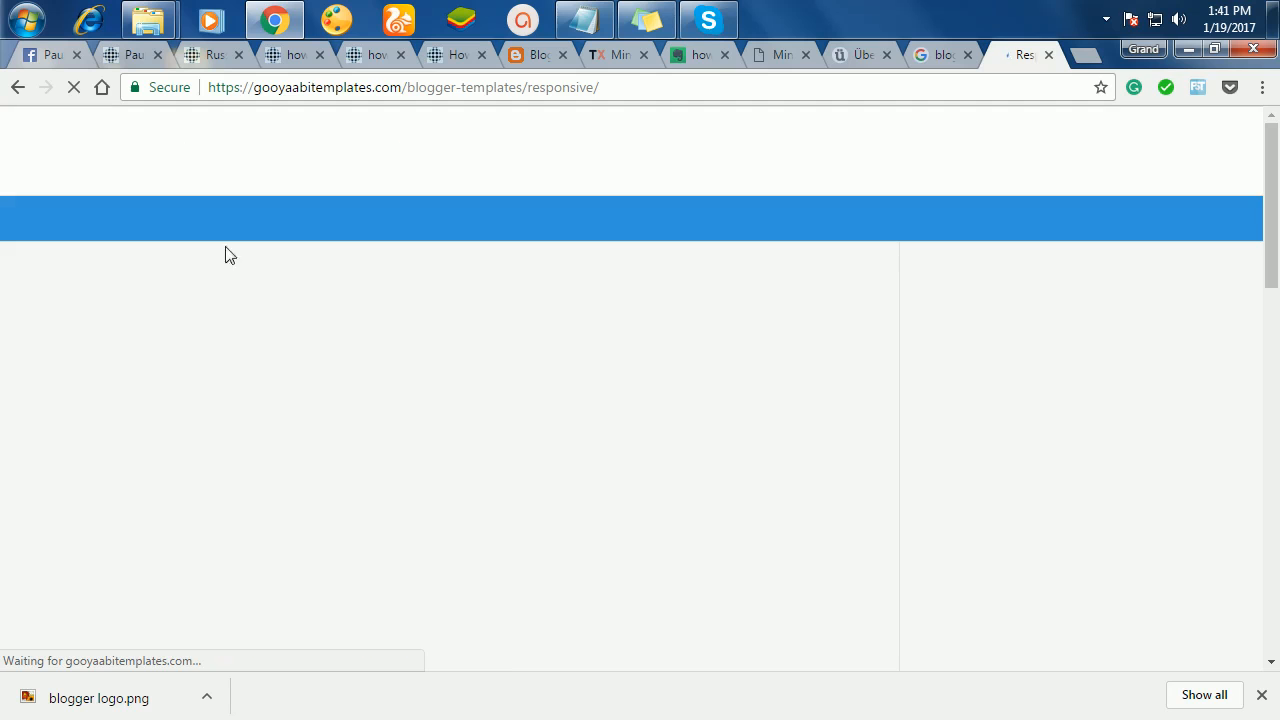
- Look through the responsive Blogger templates offered on the Gooyaabi Templates page
scroll(677, 471, down, 4)
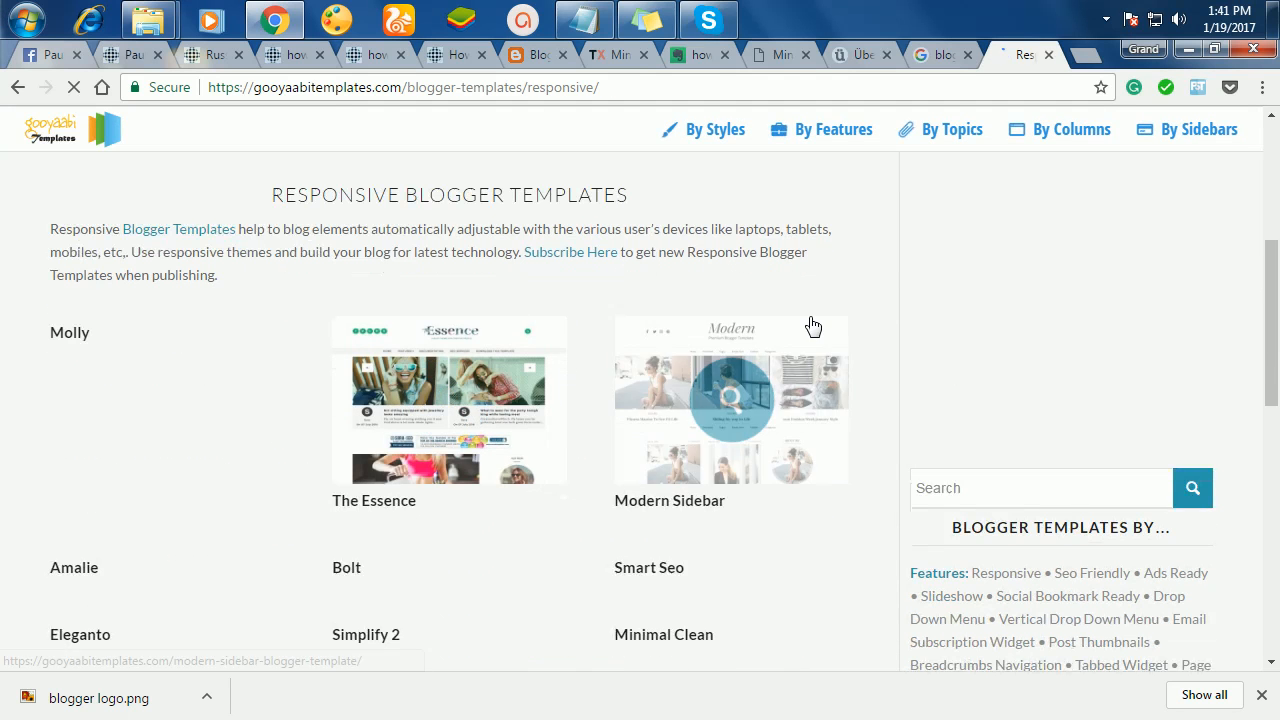
scroll(790, 300, down, 2)
scroll(300, 350, up, 3)
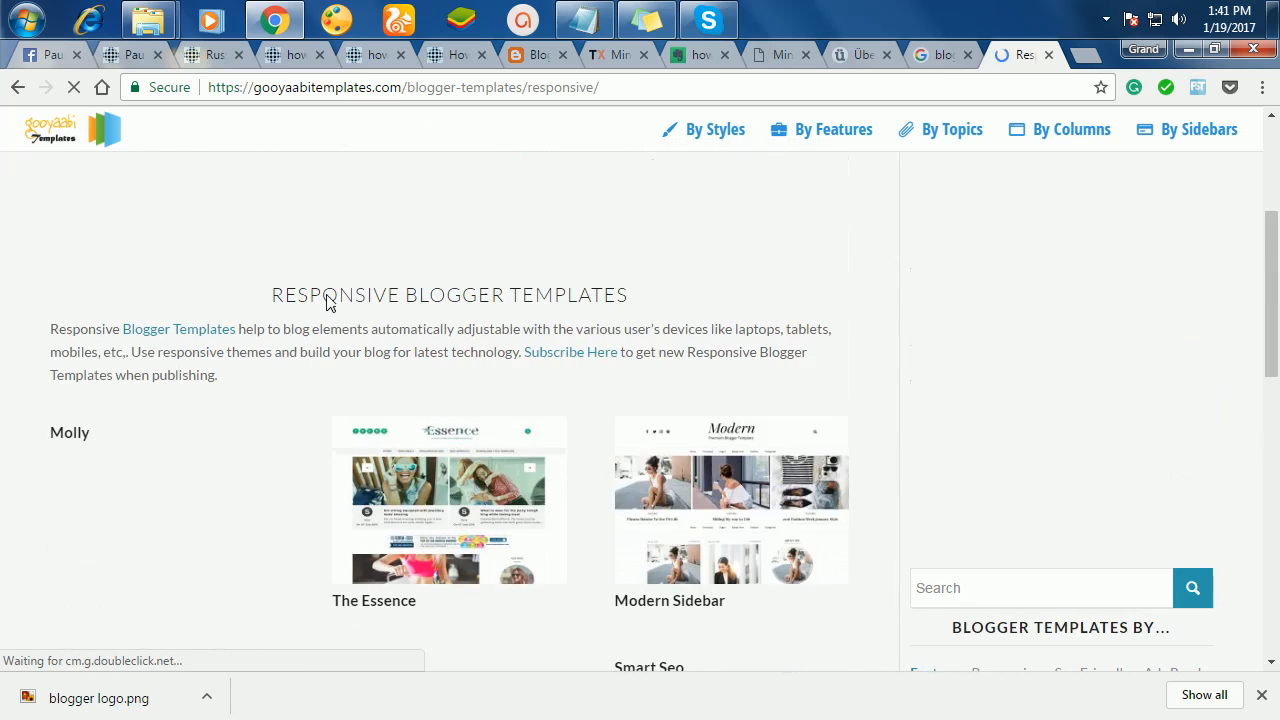
scroll(565, 445, down, 3)
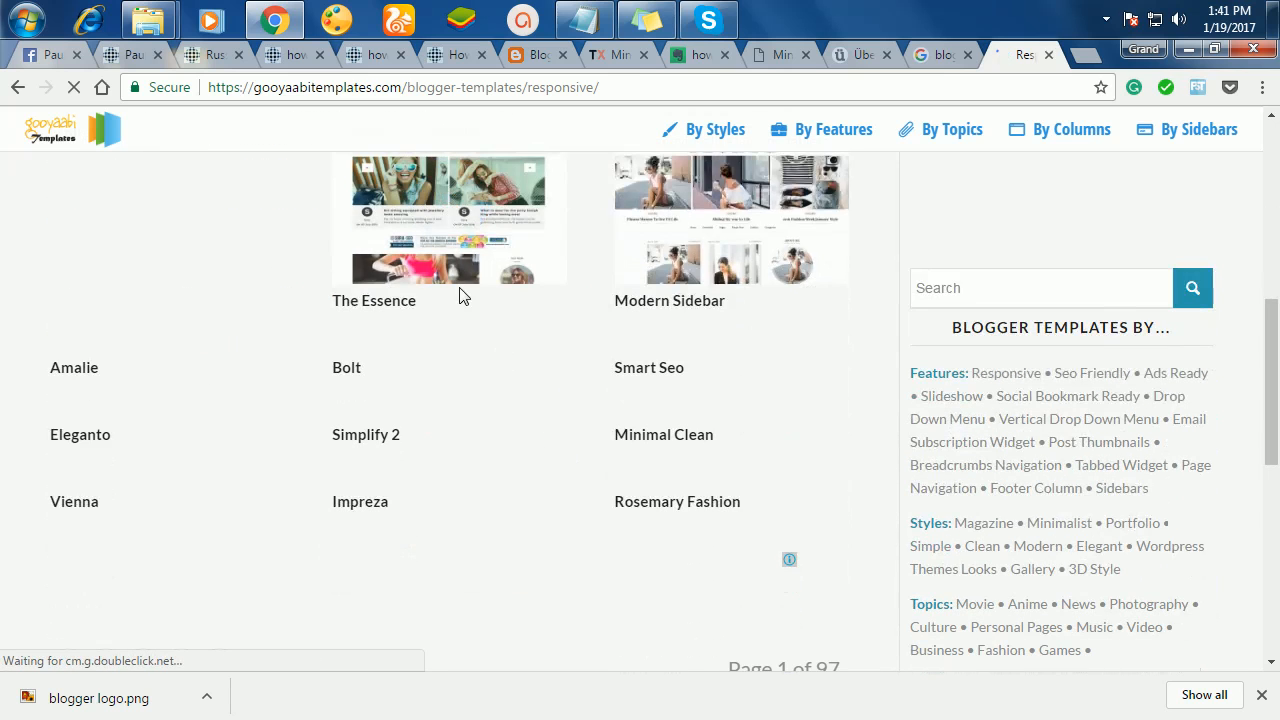
scroll(945, 291, up, 2)
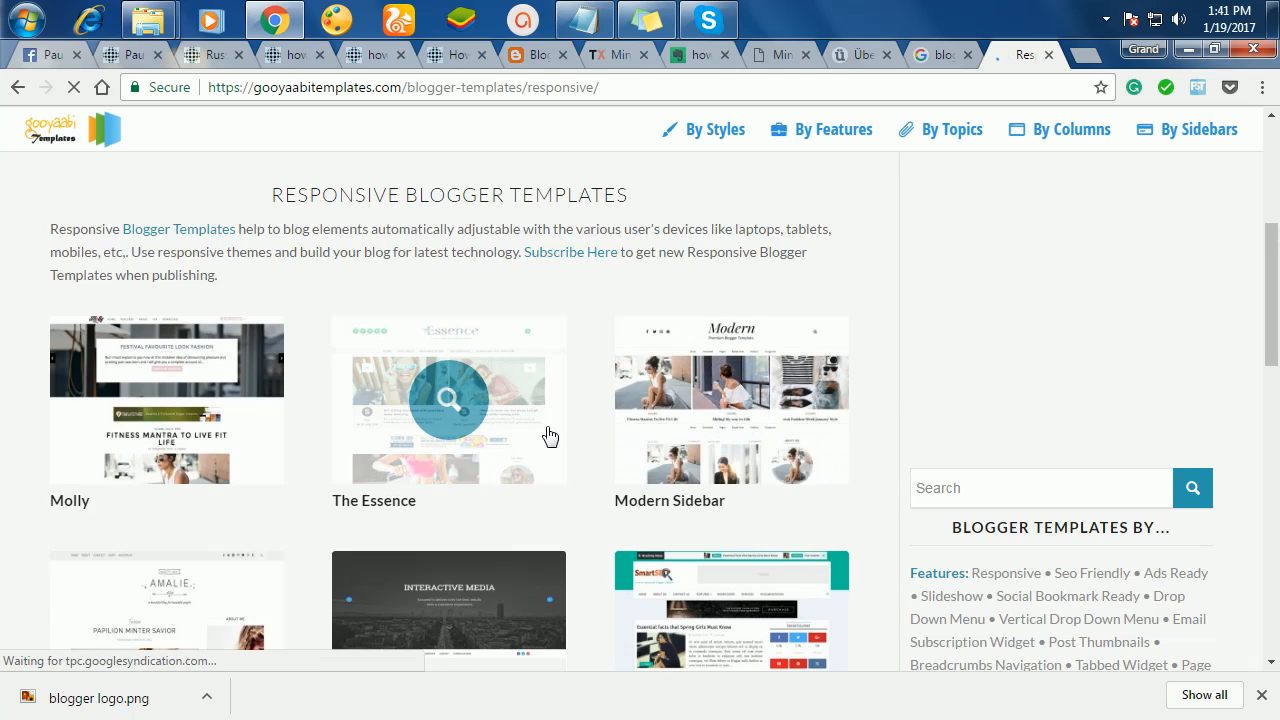
scroll(680, 395, down, 4)
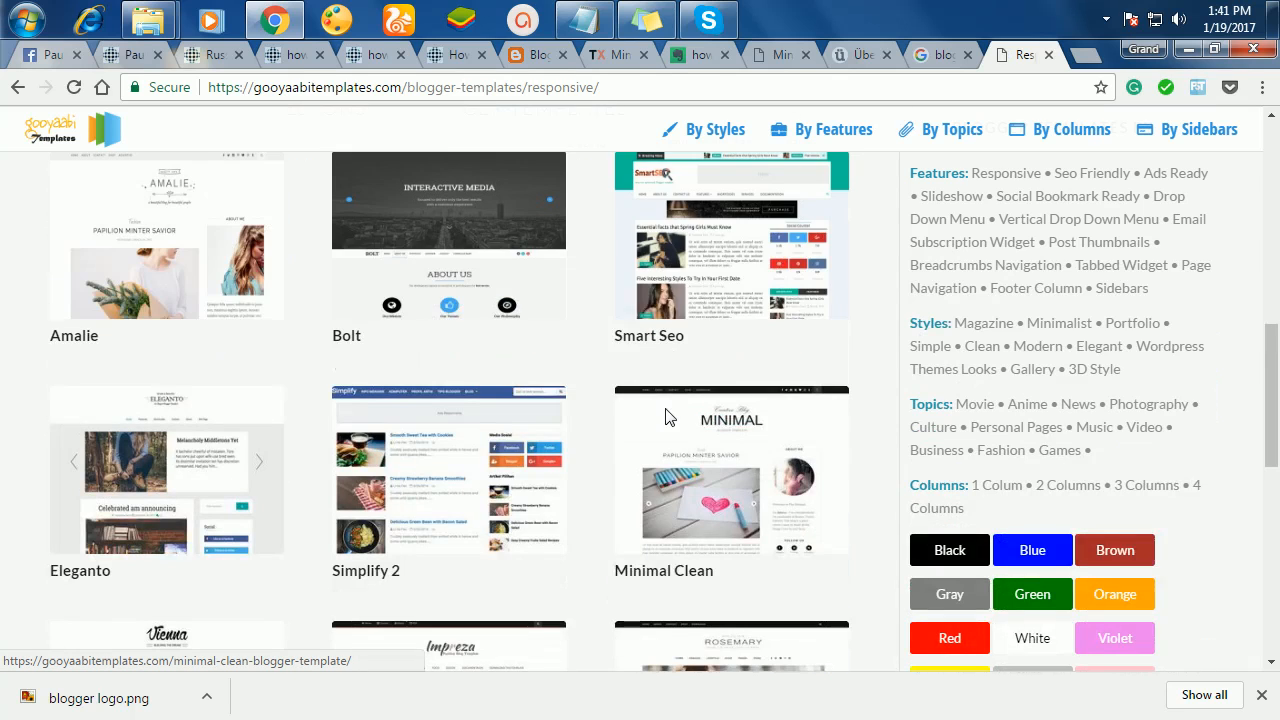
scroll(745, 268, up, 1)
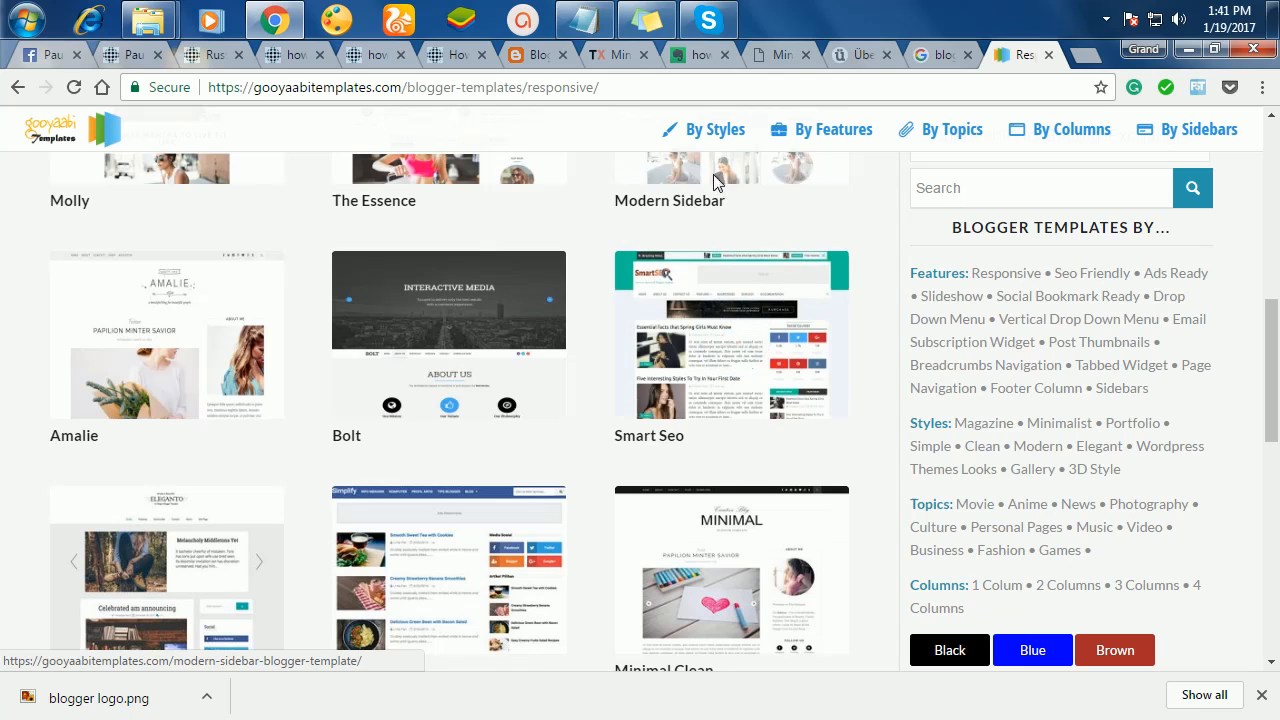
scroll(703, 538, down, 1)
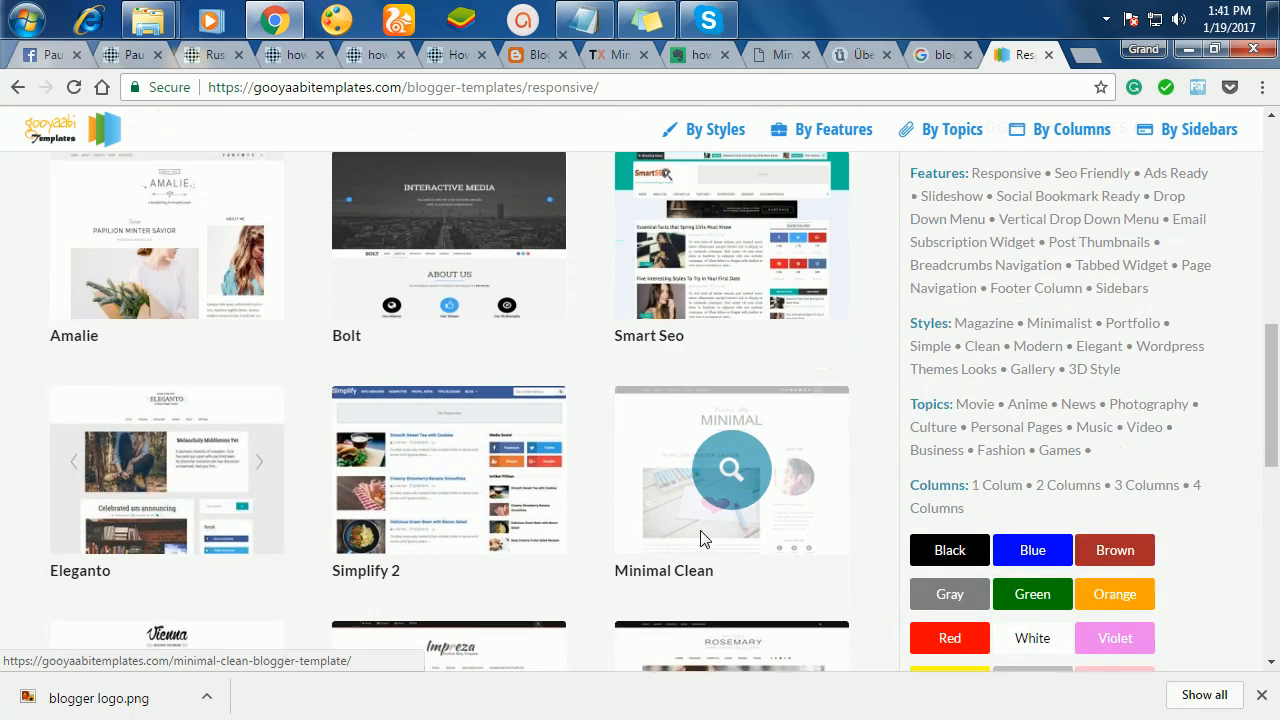
scroll(711, 530, up, 6)
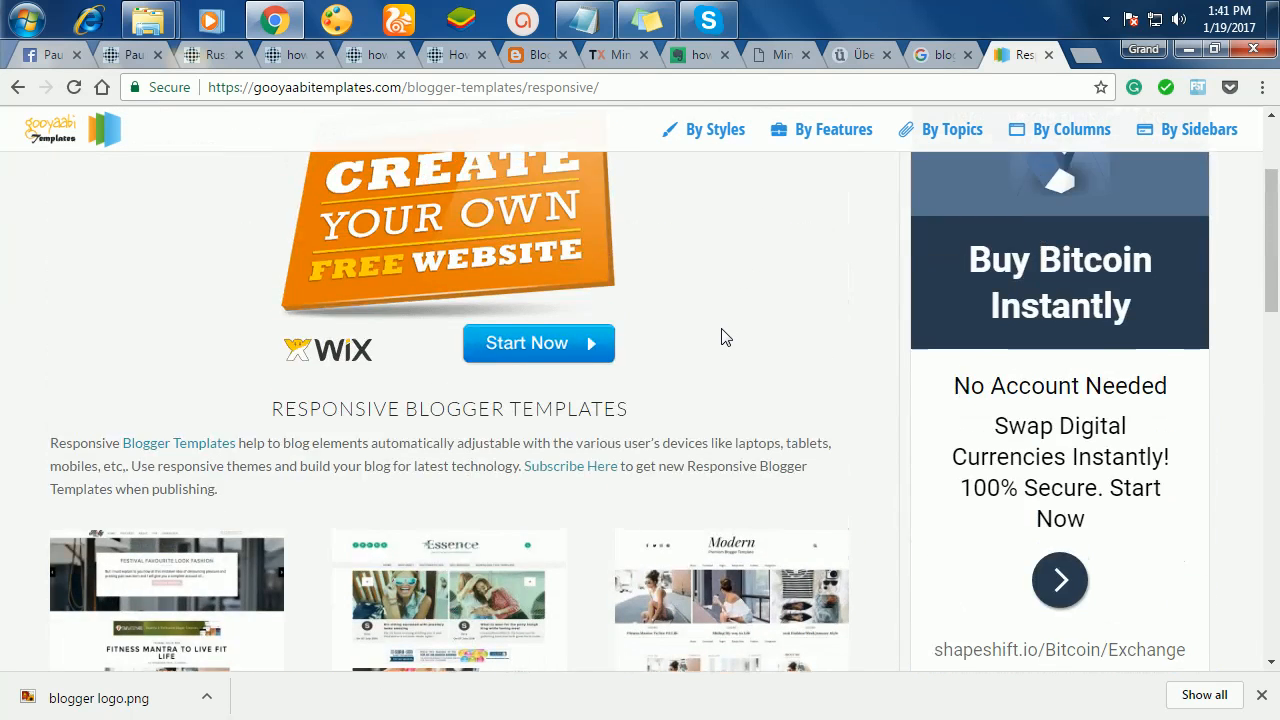
scroll(726, 300, up, 2)
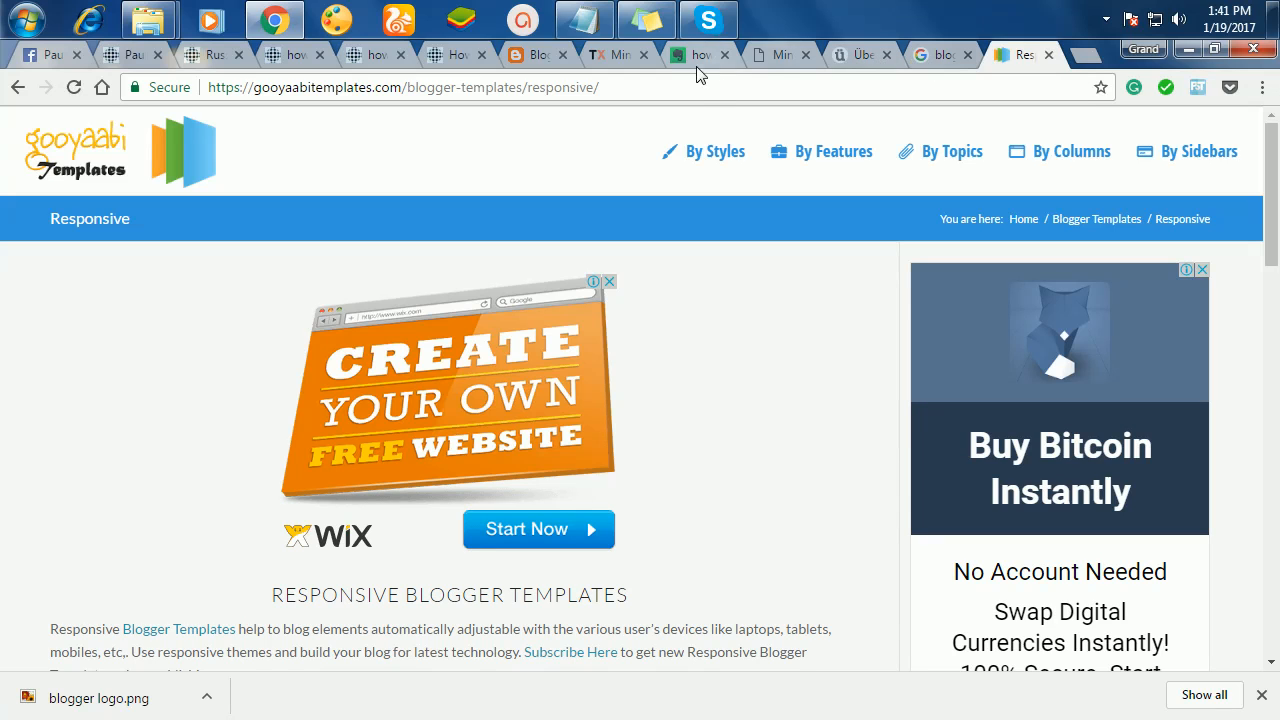
click(784, 57)
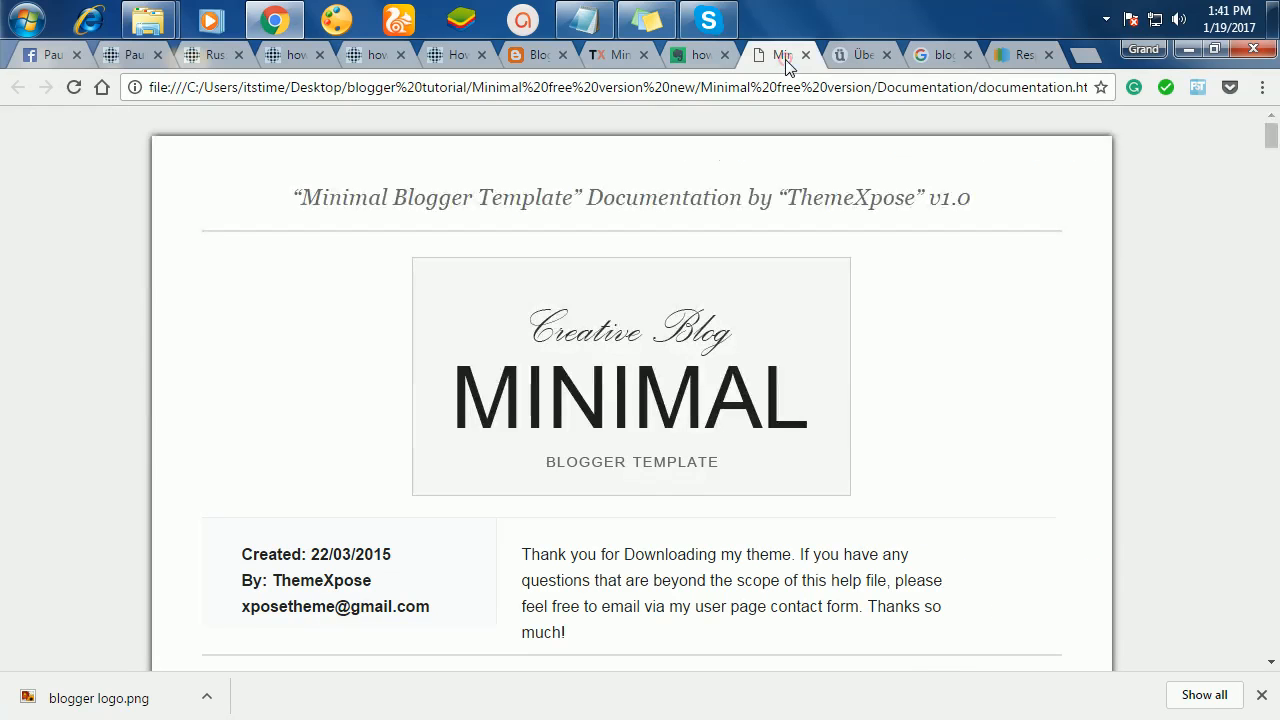
click(613, 63)
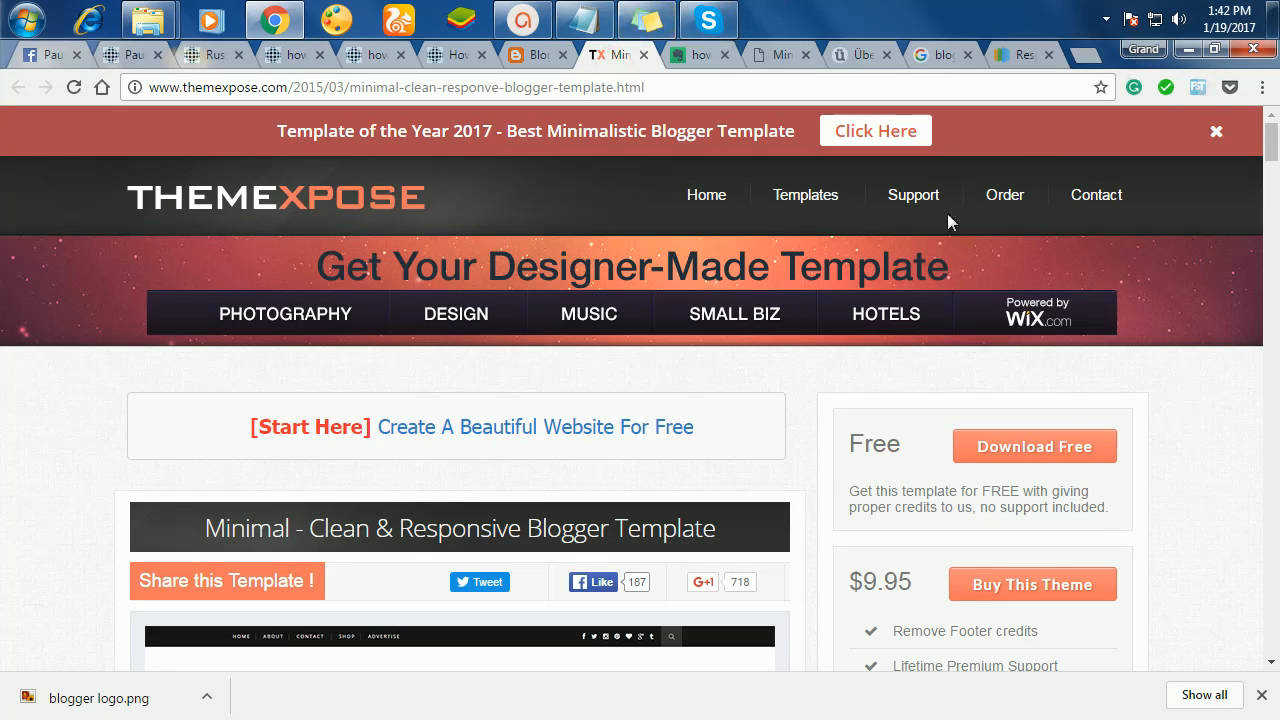
scroll(630, 390, down, 4)
scroll(610, 424, up, 4)
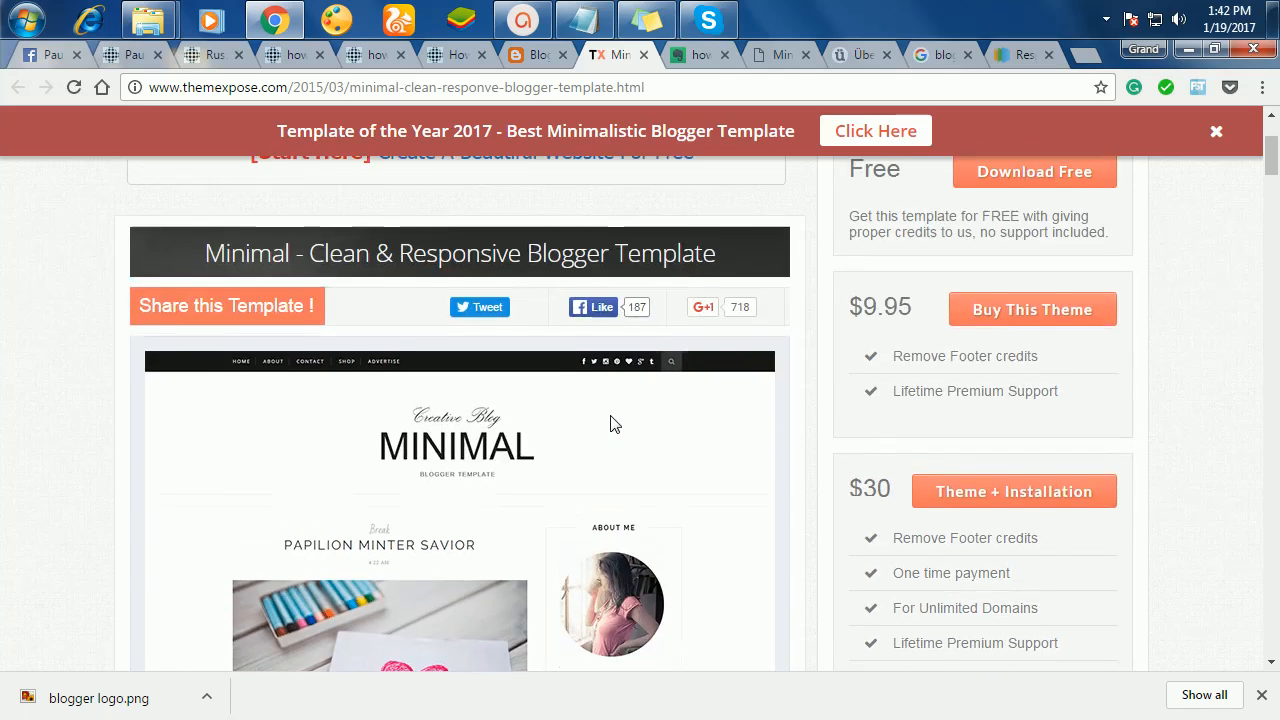
scroll(612, 420, down, 6)
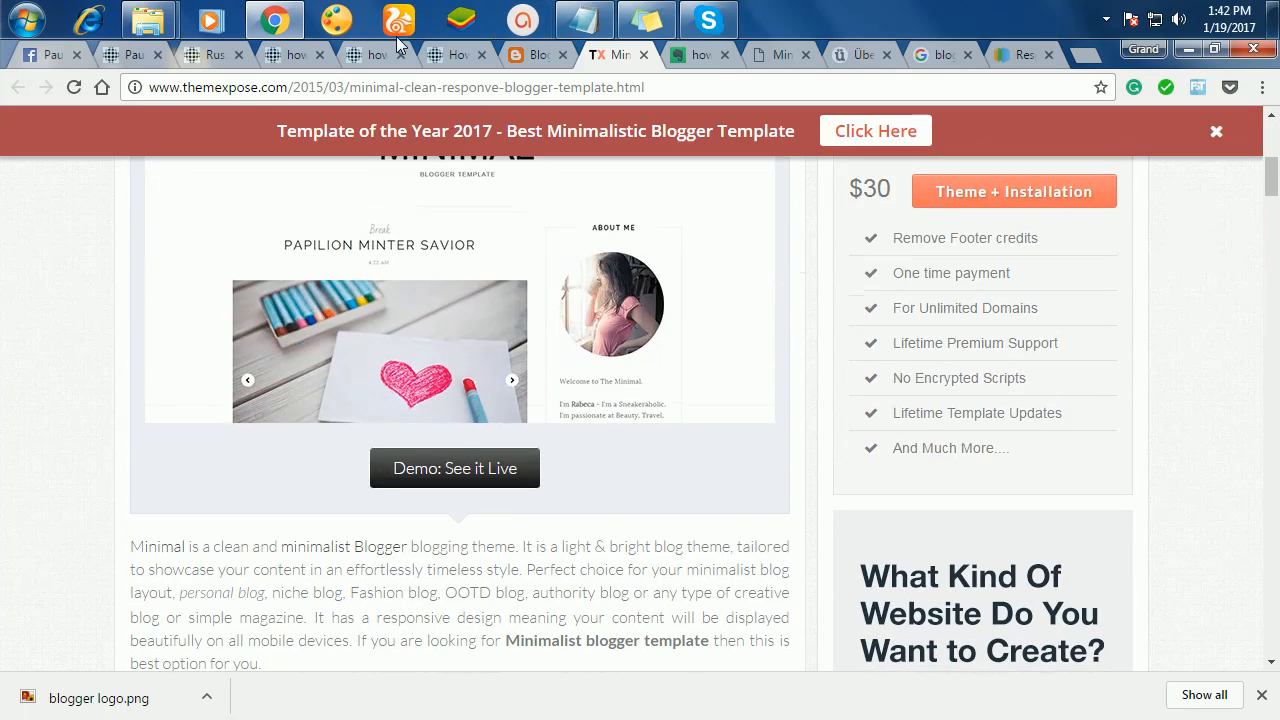
drag(289, 88, 149, 88)
scroll(700, 457, up, 6)
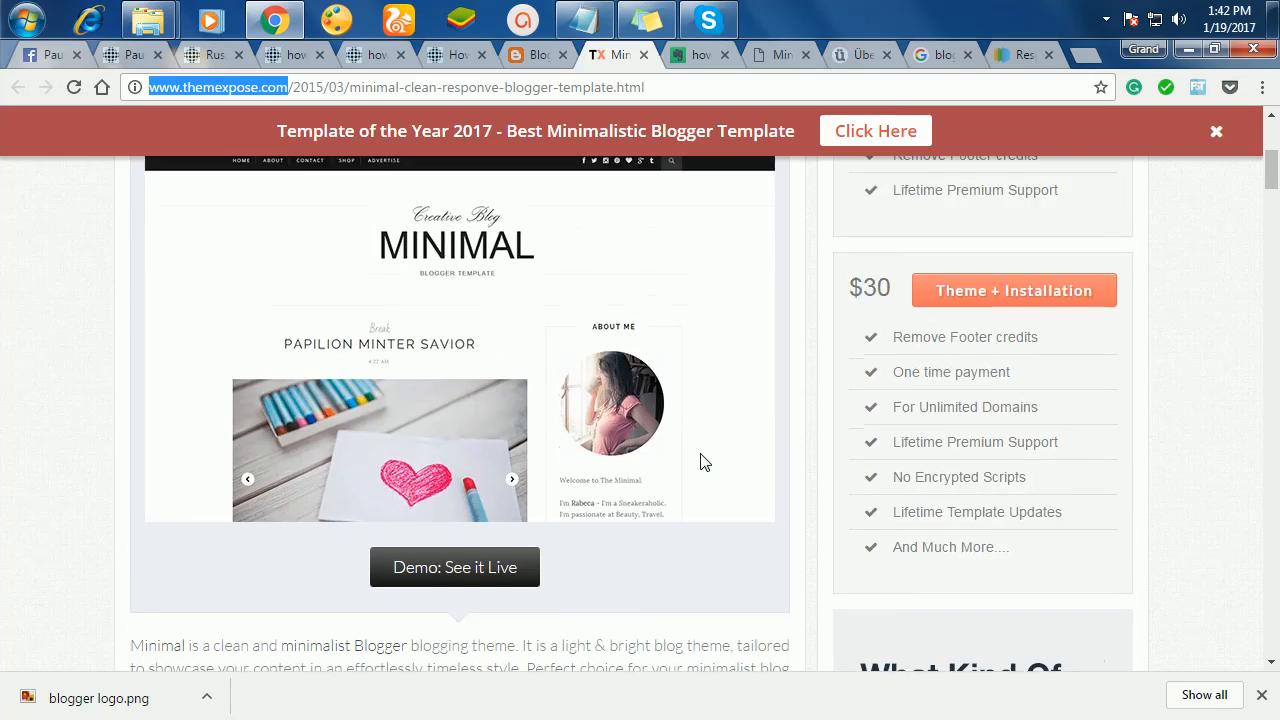
scroll(703, 460, down, 4)
scroll(700, 455, down, 1)
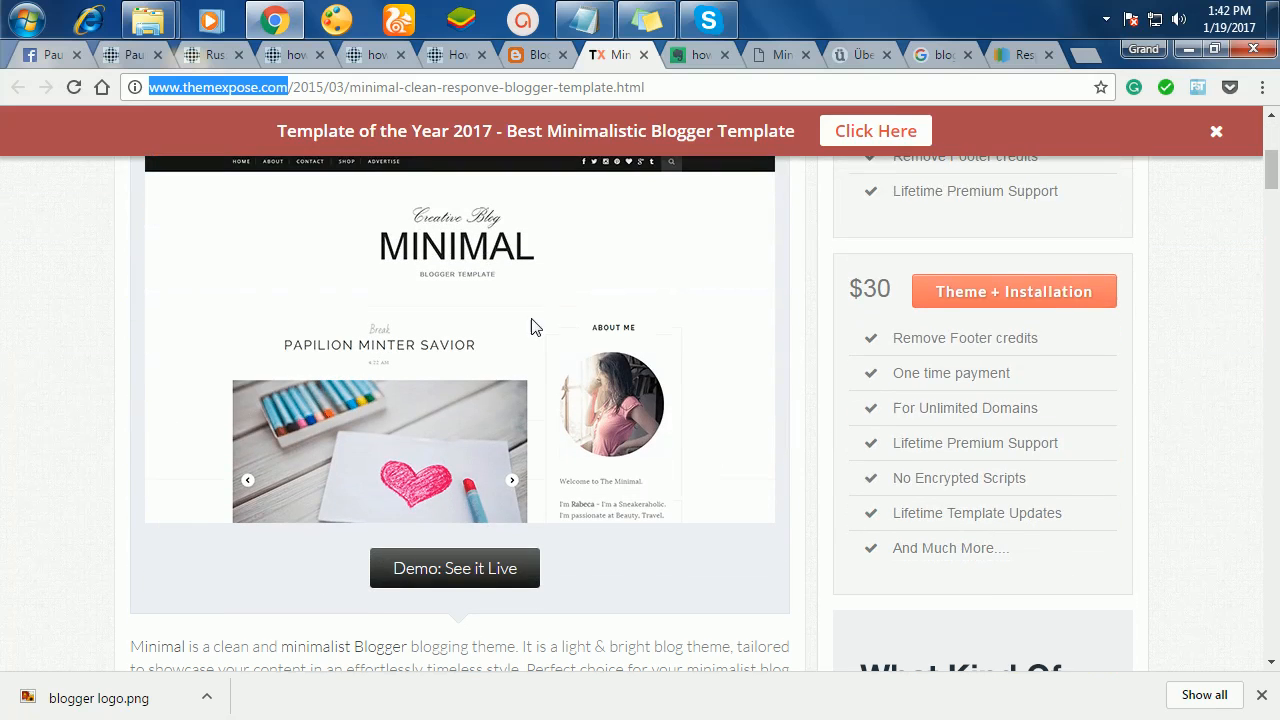
- Open the Minimal template's live demo in a new browser tab while staying on its ThemeXpose page
right_click(451, 564)
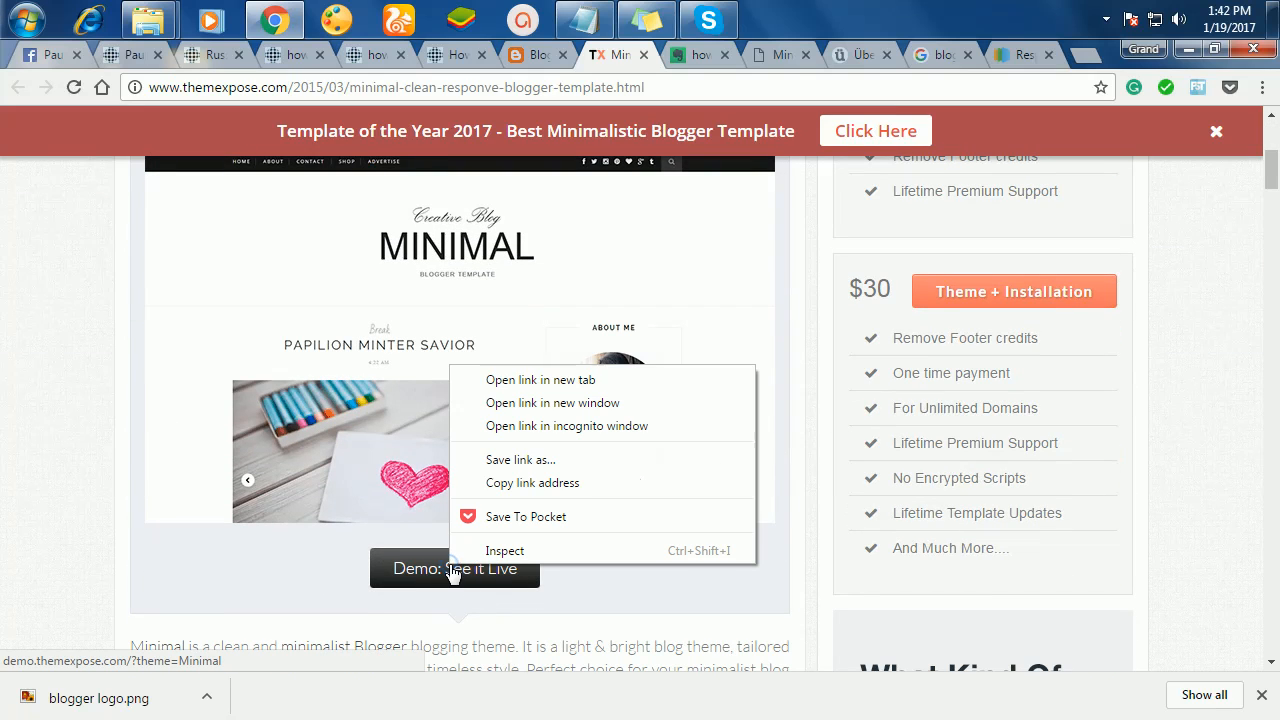
click(533, 380)
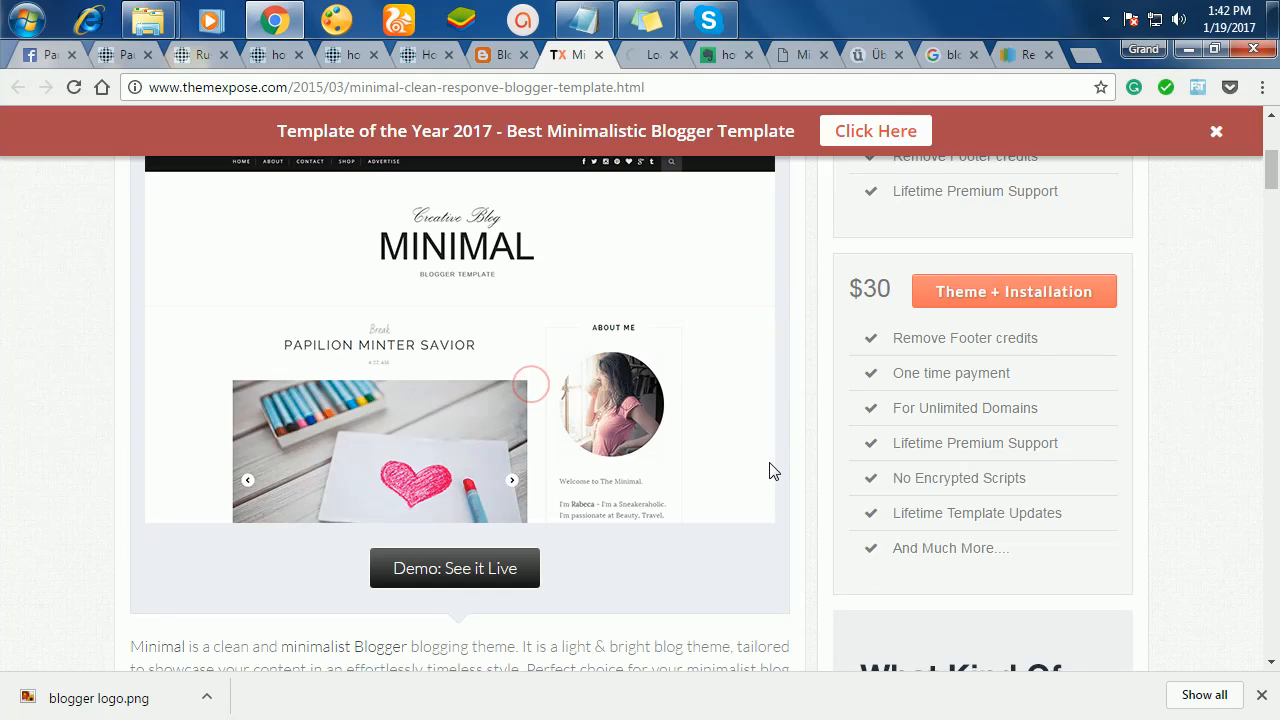
scroll(768, 466, down, 2)
scroll(766, 480, up, 3)
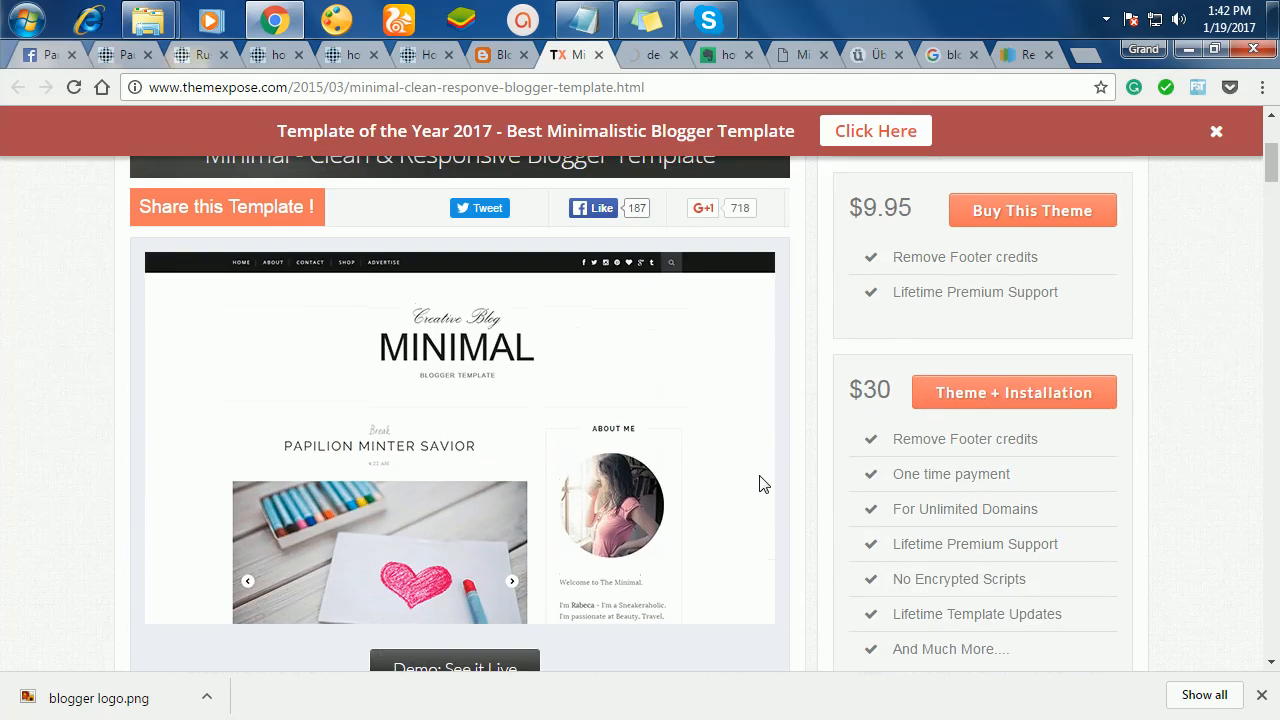
- Review the purchase options on the Minimal template page and highlight the price of the Theme + Installation option
scroll(780, 457, up, 4)
scroll(887, 558, down, 3)
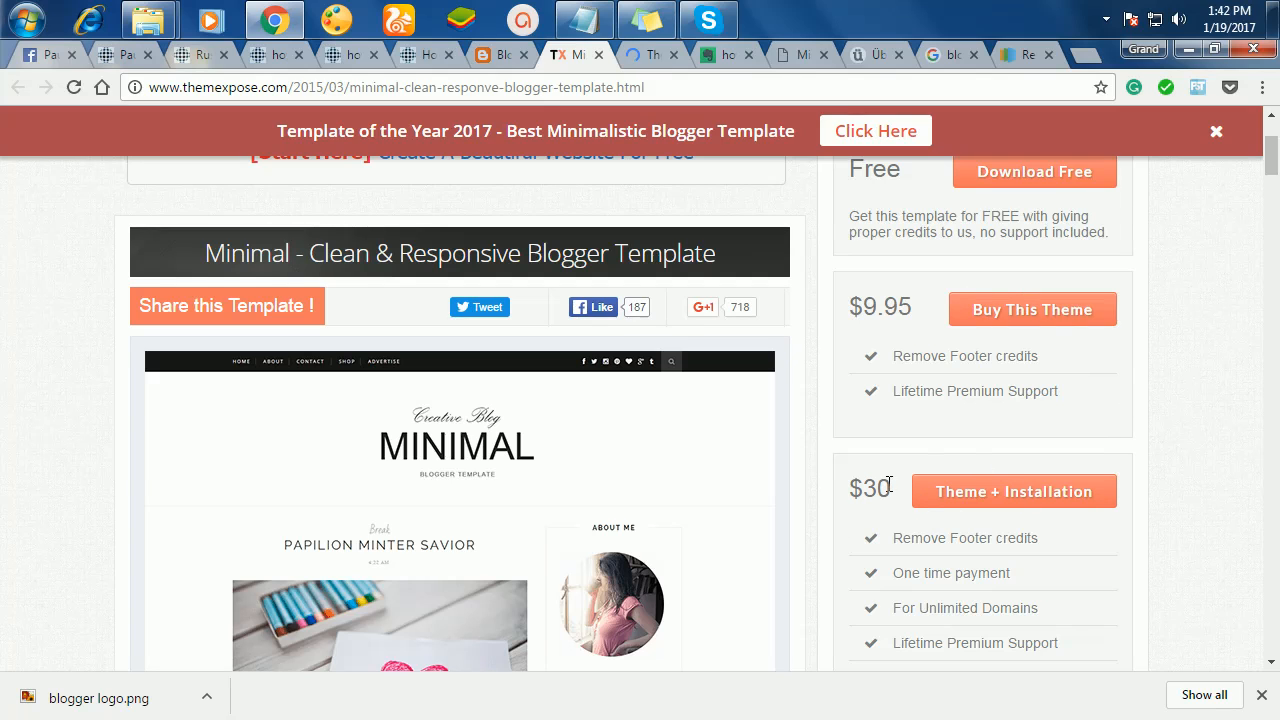
mouse_move(884, 487)
mouse_down()
mouse_move(834, 486)
mouse_move(864, 484)
mouse_up()
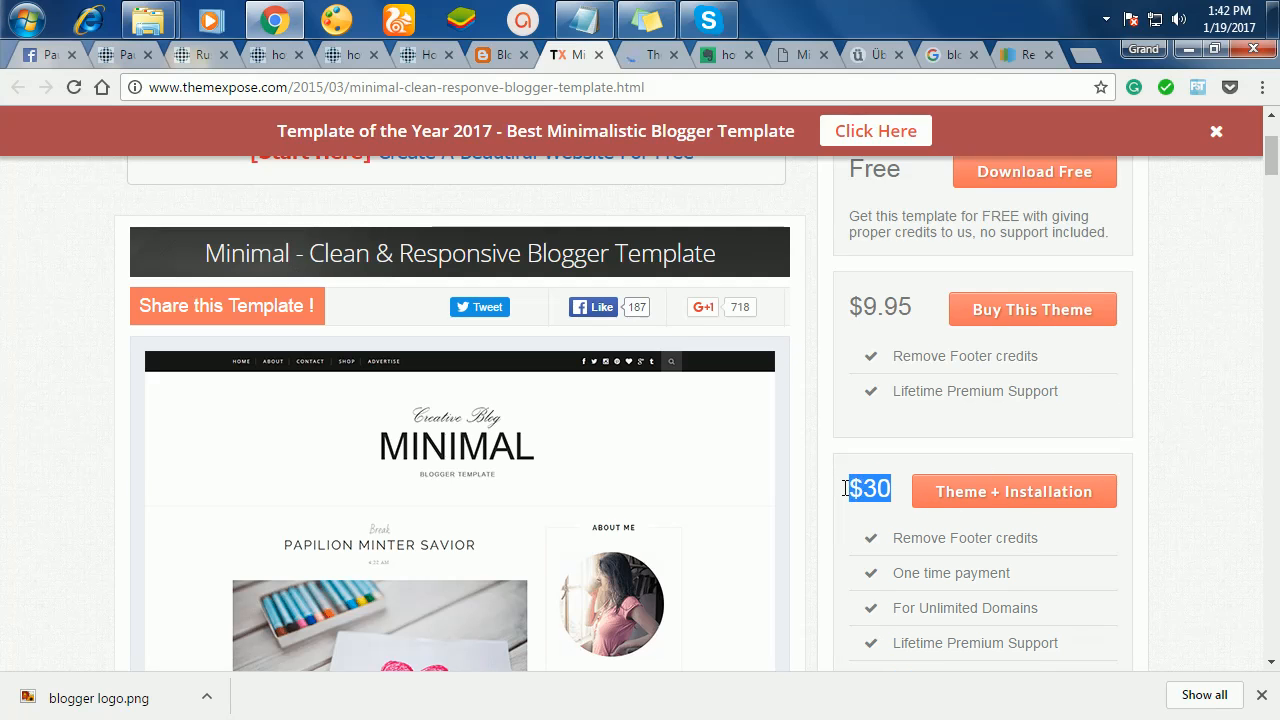
scroll(1120, 457, up, 3)
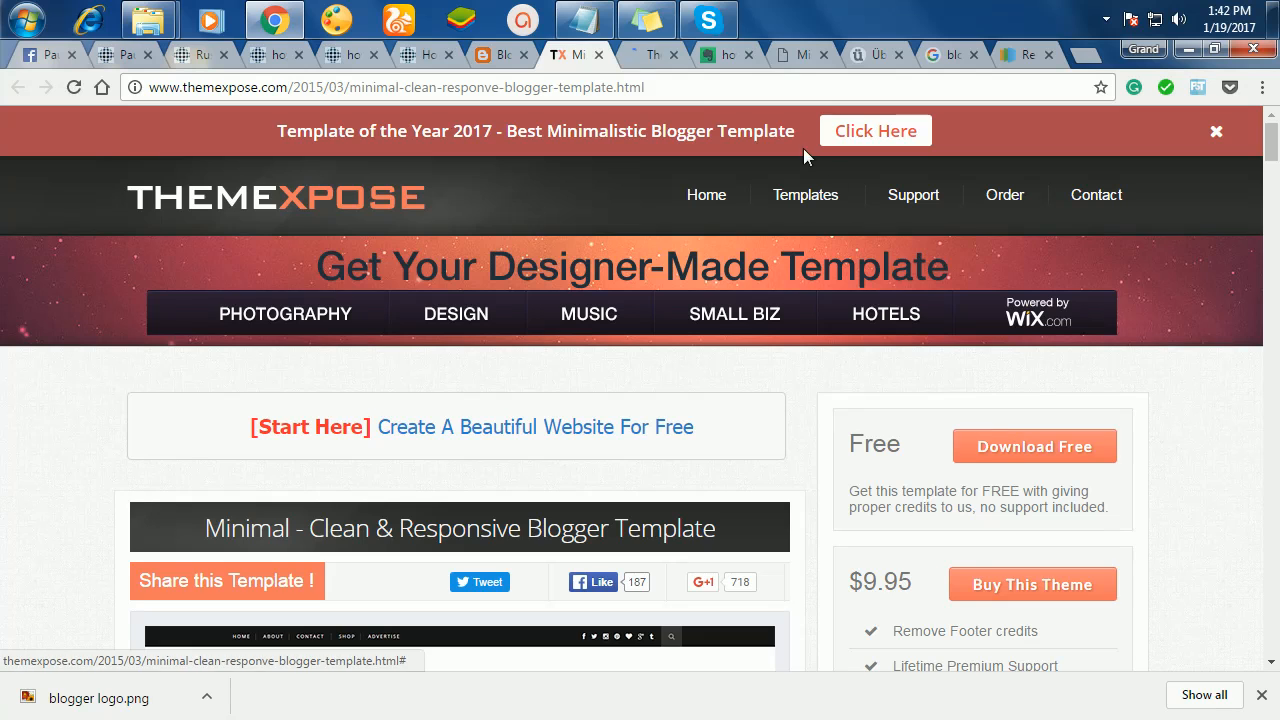
- Switch to the ThemeXpose demo page for Minimal and open the demo of the version without slider
click(647, 57)
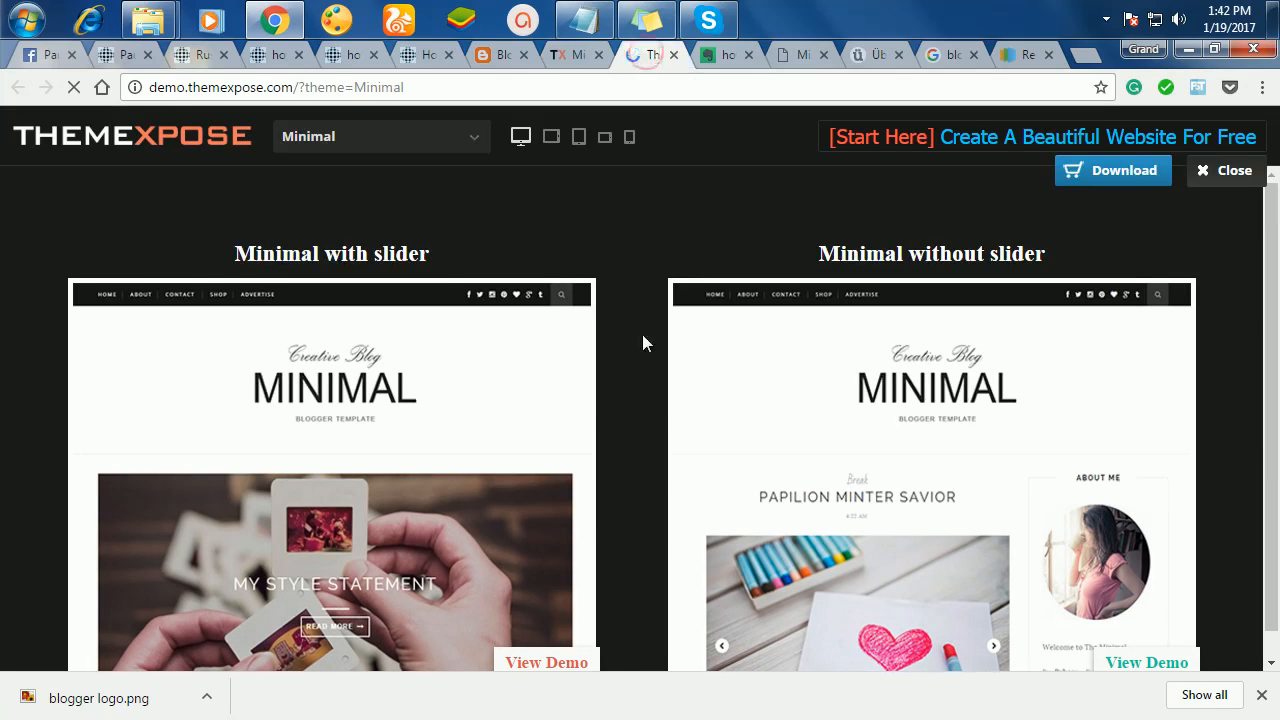
scroll(649, 372, down, 1)
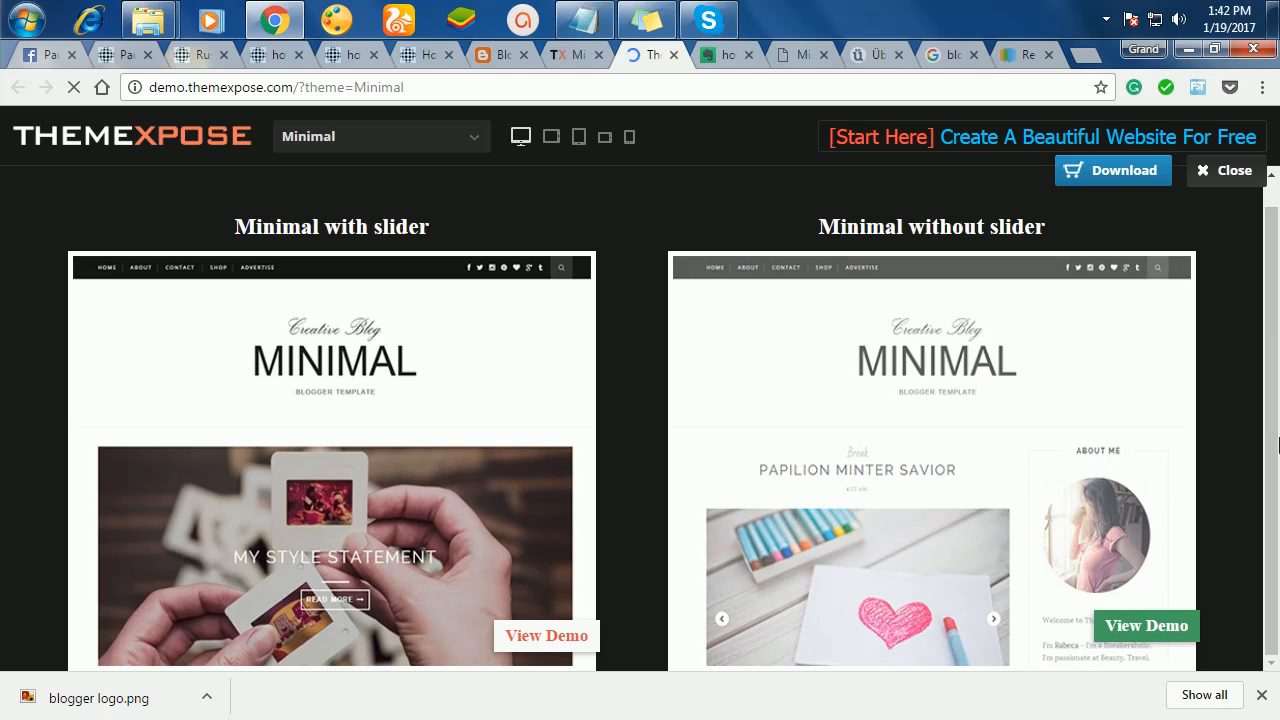
click(1127, 627)
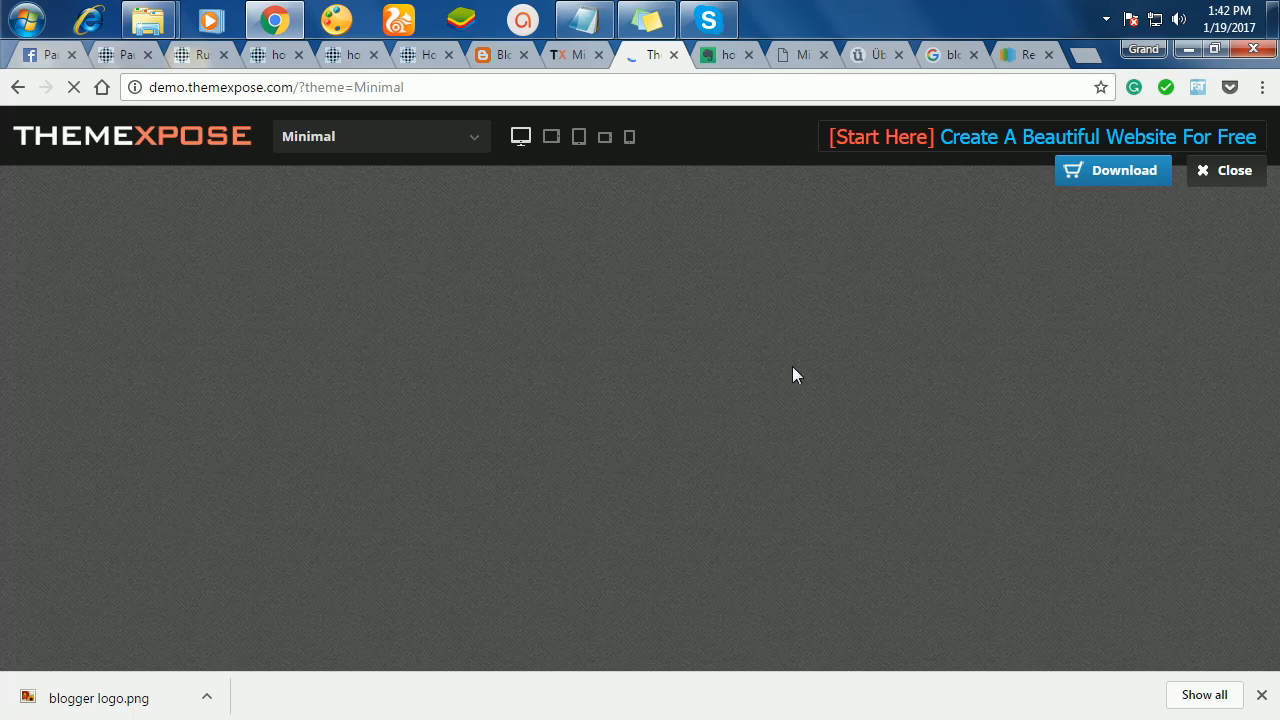
- Look through the Minimal without slider demo, examining its posts, sidebar widgets and share links, and return to the header
scroll(794, 306, down, 4)
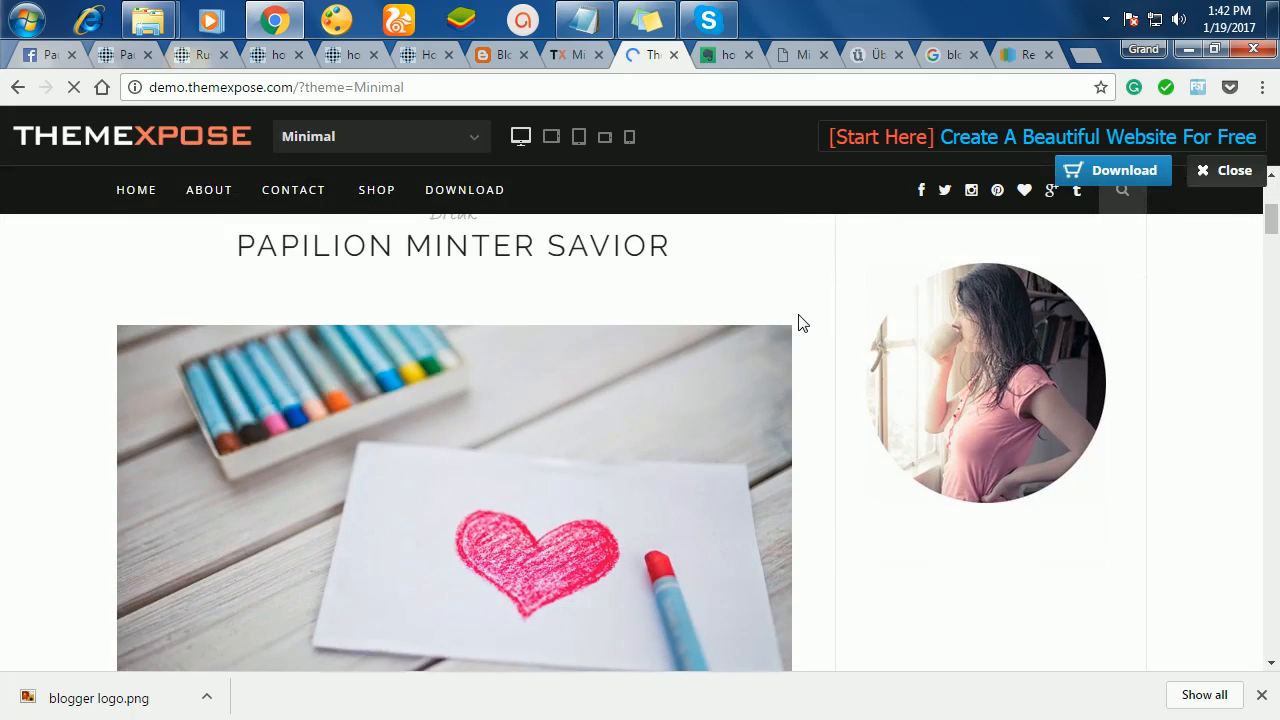
scroll(796, 320, down, 2)
scroll(801, 318, up, 4)
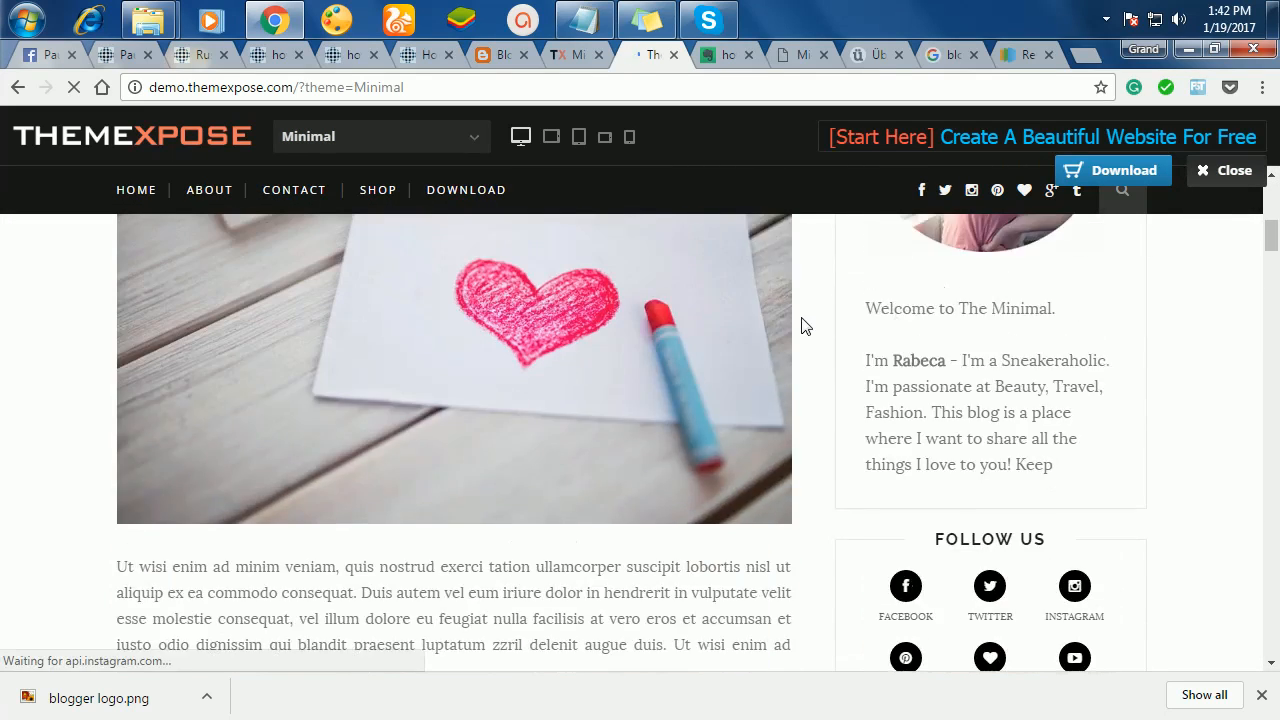
scroll(770, 450, down, 5)
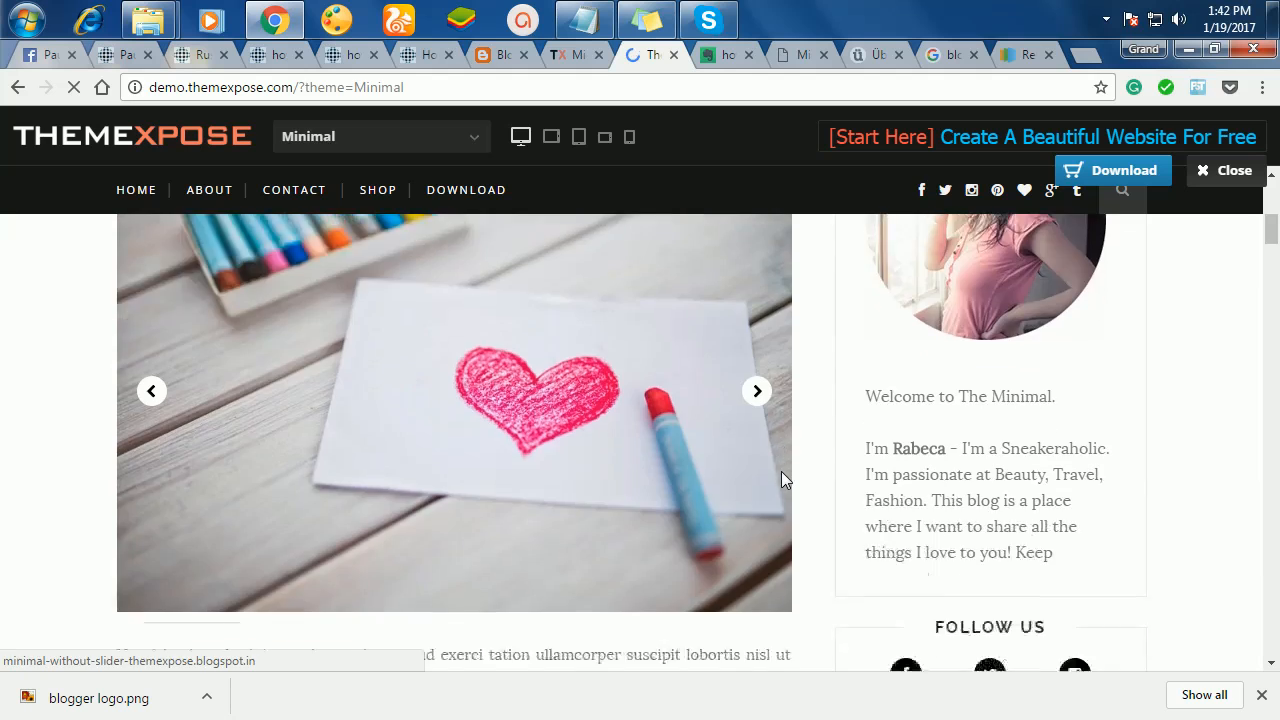
scroll(686, 472, down, 4)
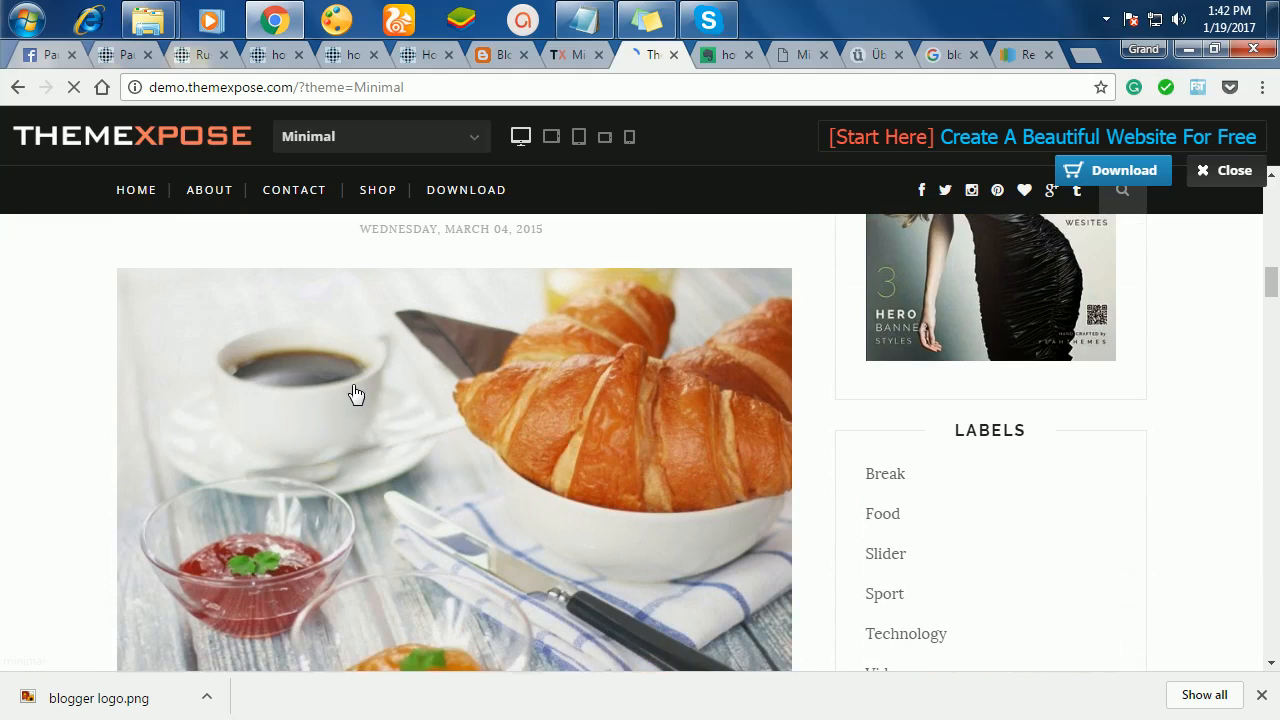
scroll(531, 491, down, 5)
scroll(590, 510, down, 2)
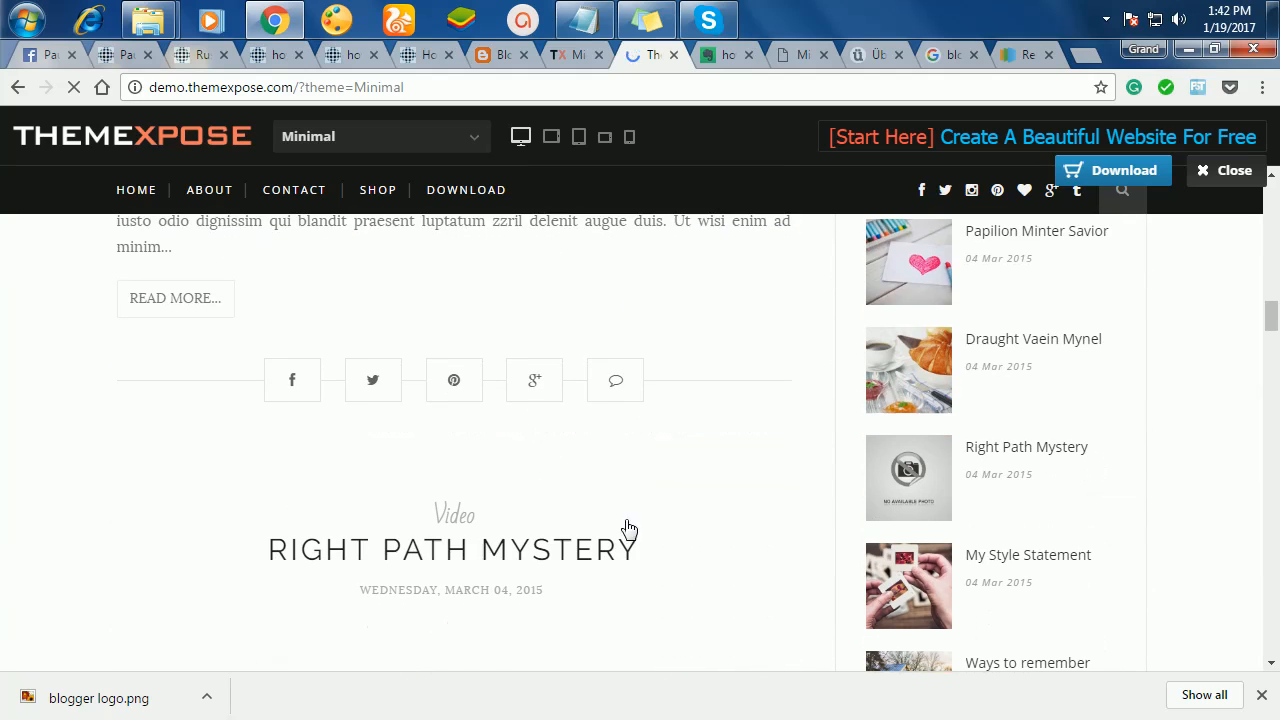
scroll(545, 510, down, 5)
scroll(700, 440, down, 5)
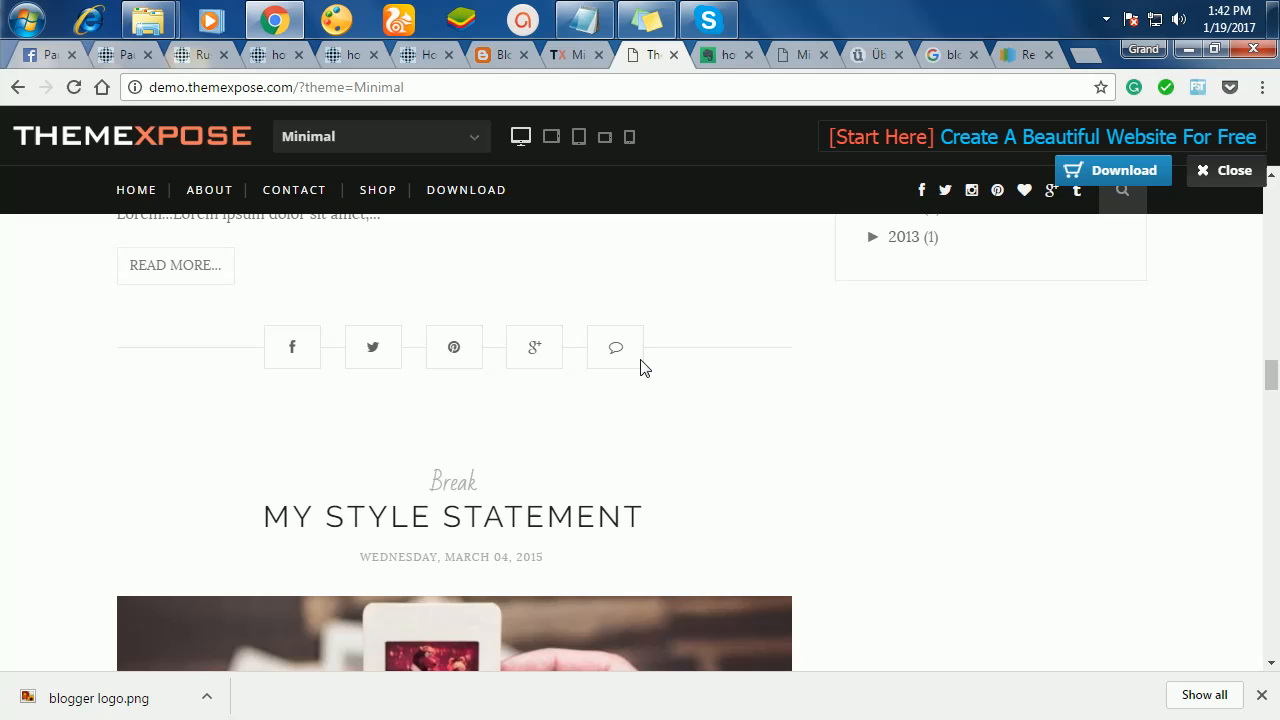
scroll(669, 434, down, 3)
scroll(651, 452, down, 5)
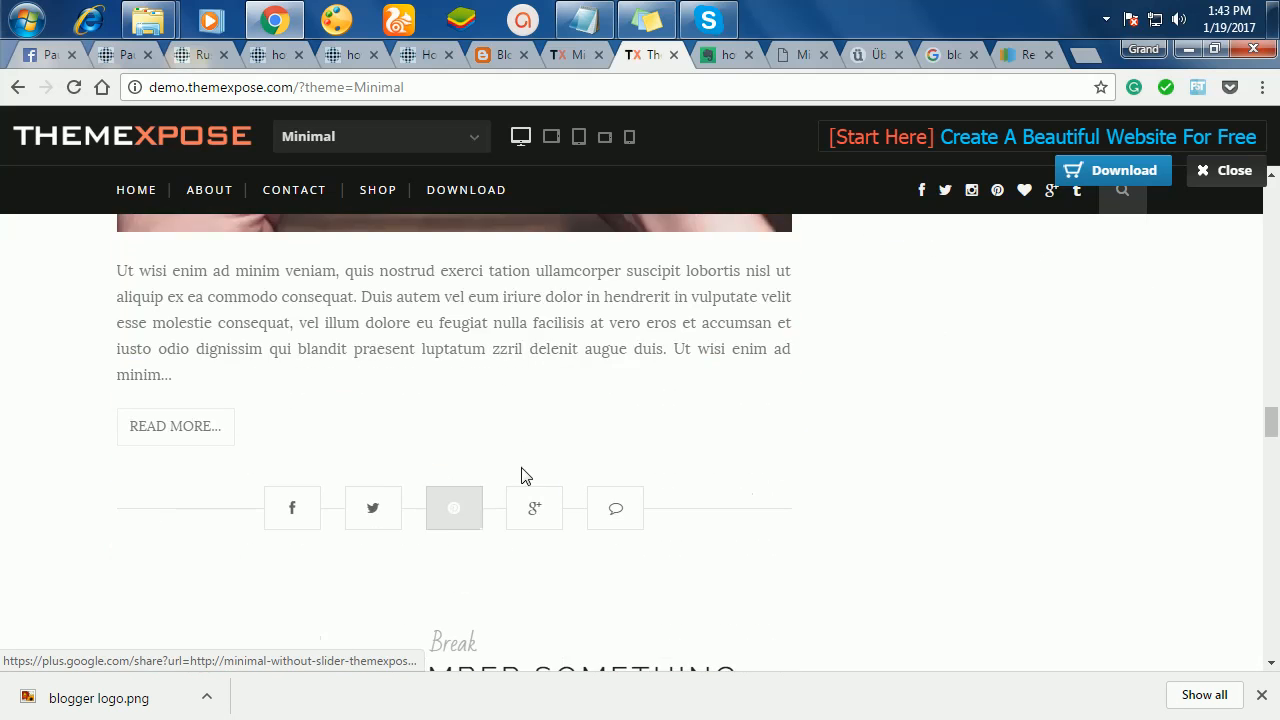
scroll(647, 478, down, 1)
scroll(647, 478, up, 5)
scroll(648, 480, up, 15)
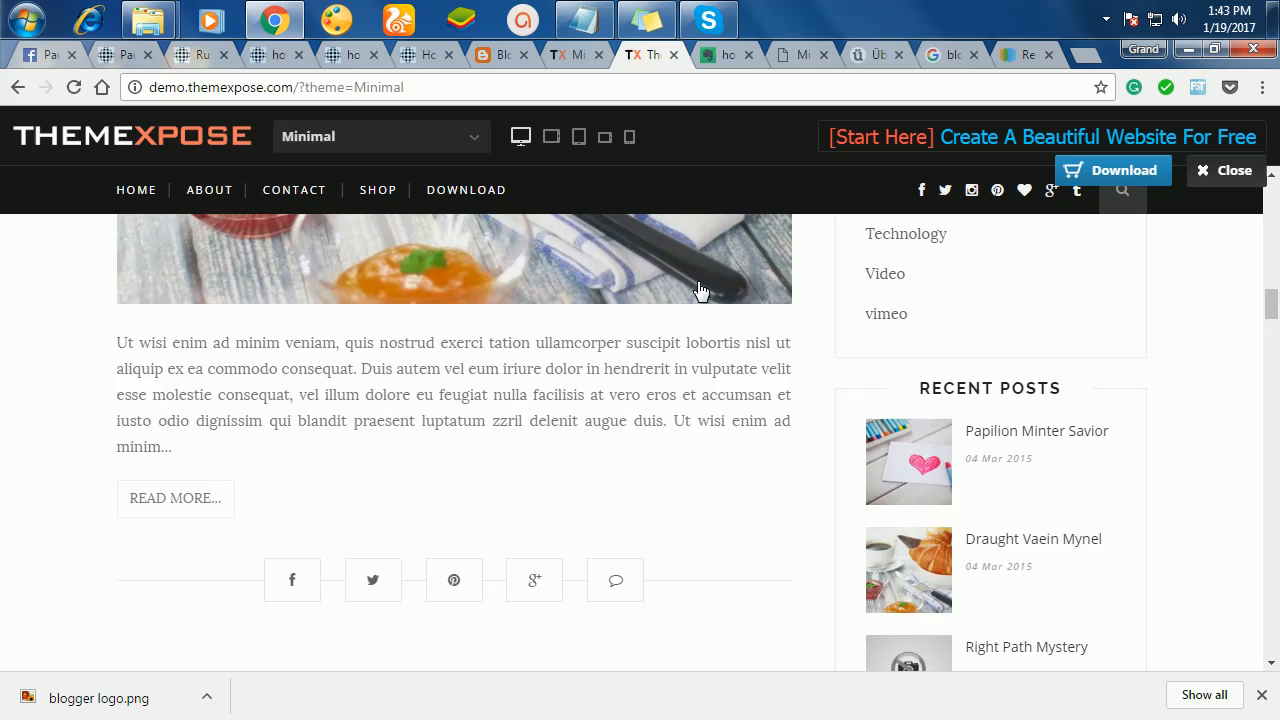
scroll(697, 288, up, 20)
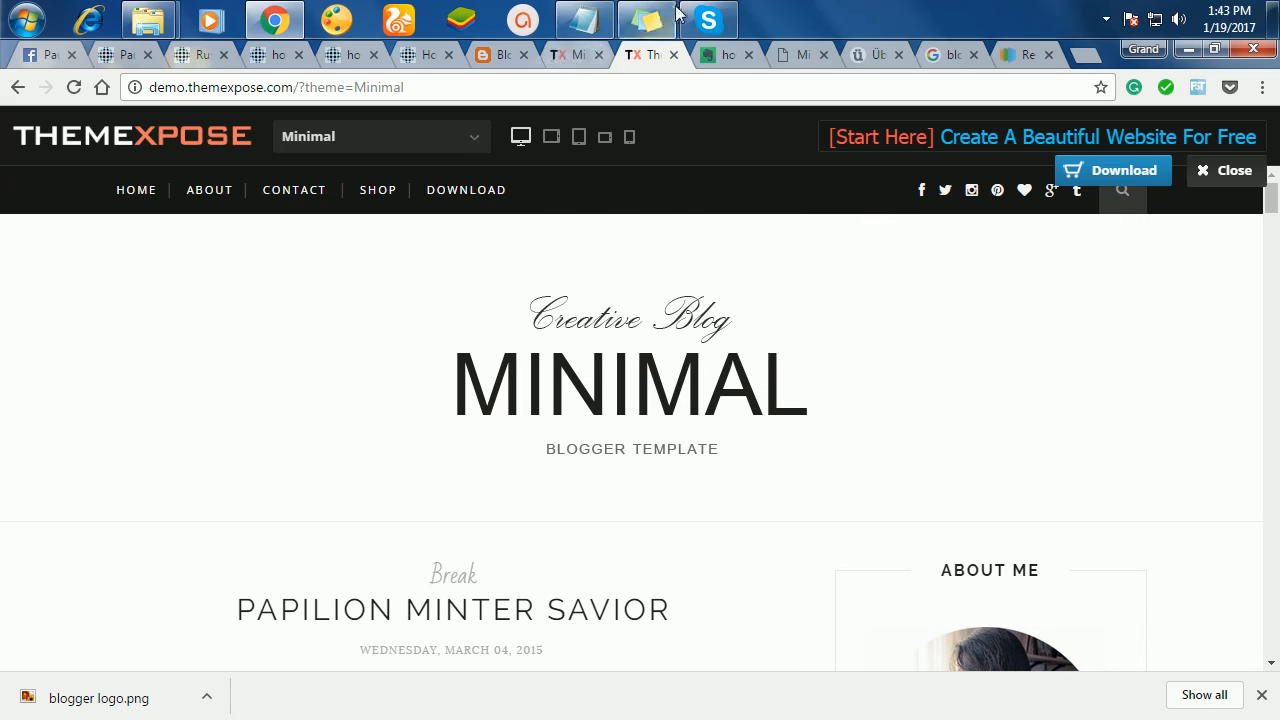
- Switch to the blogger tutorial folder in Windows Explorer and open Minimal free version inside the extracted Minimal free version new folder
mouse_move(152, 33)
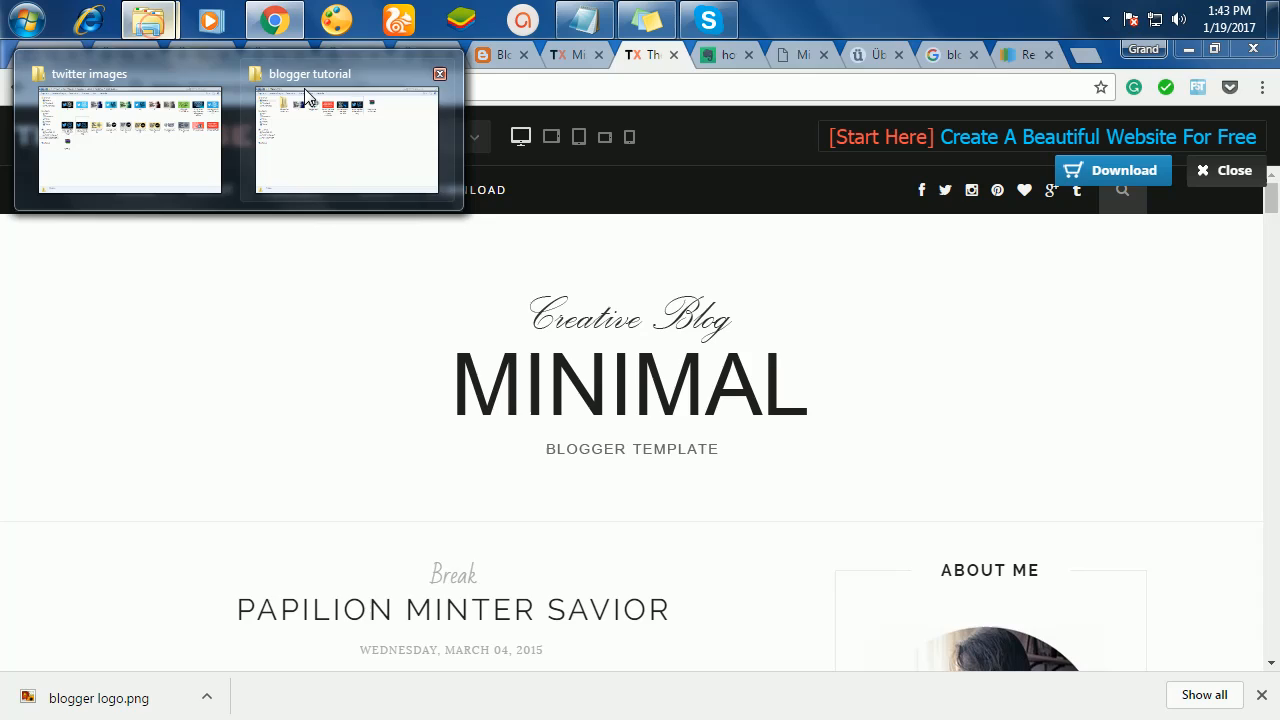
click(306, 143)
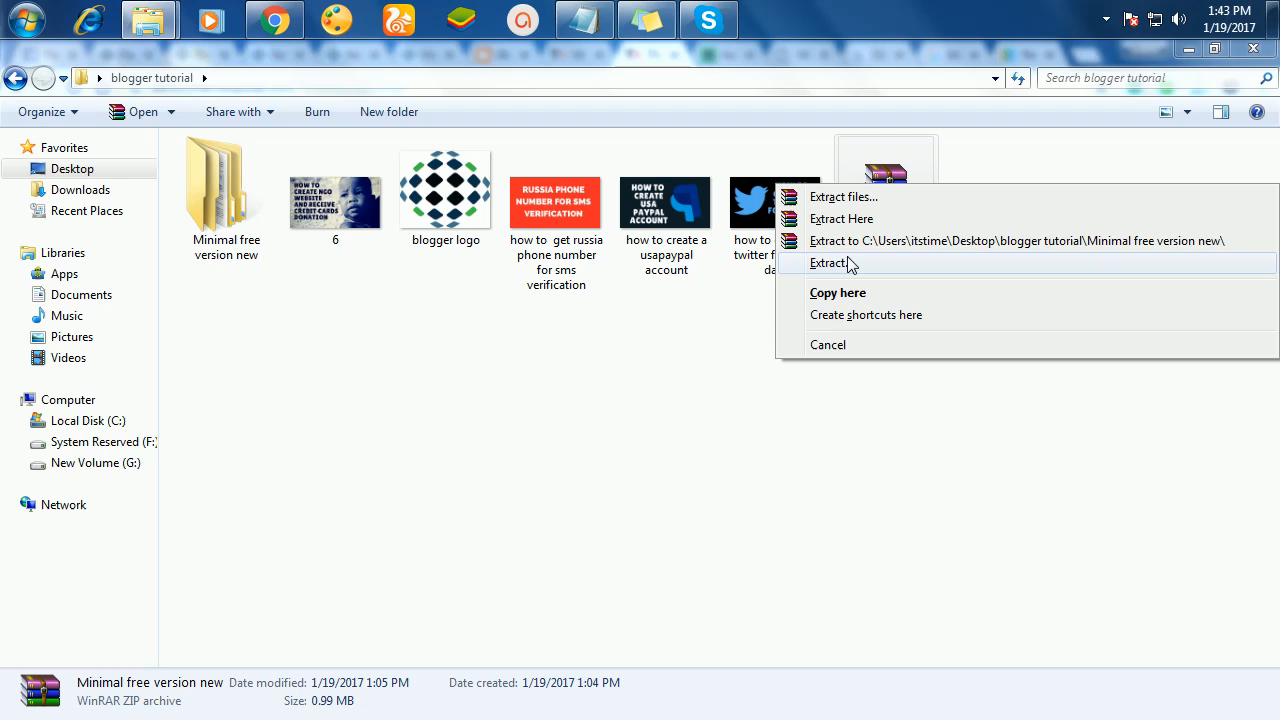
click(482, 390)
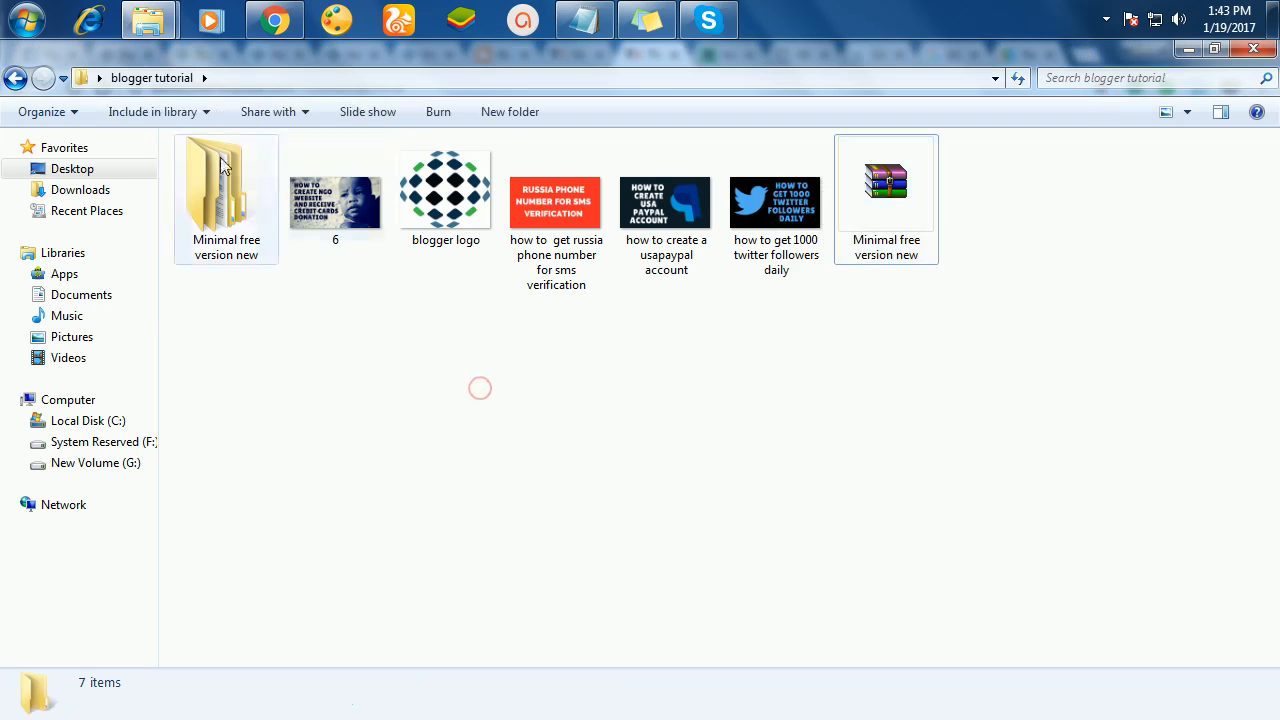
double_click(210, 220)
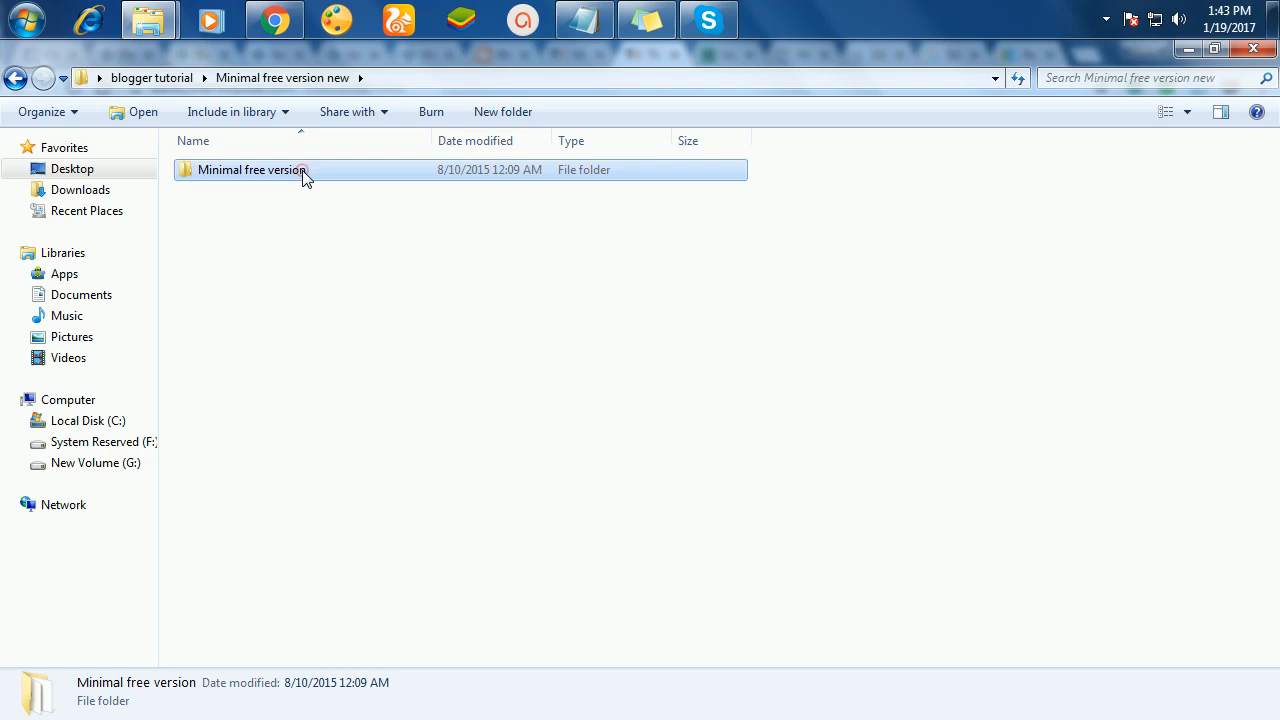
double_click(303, 172)
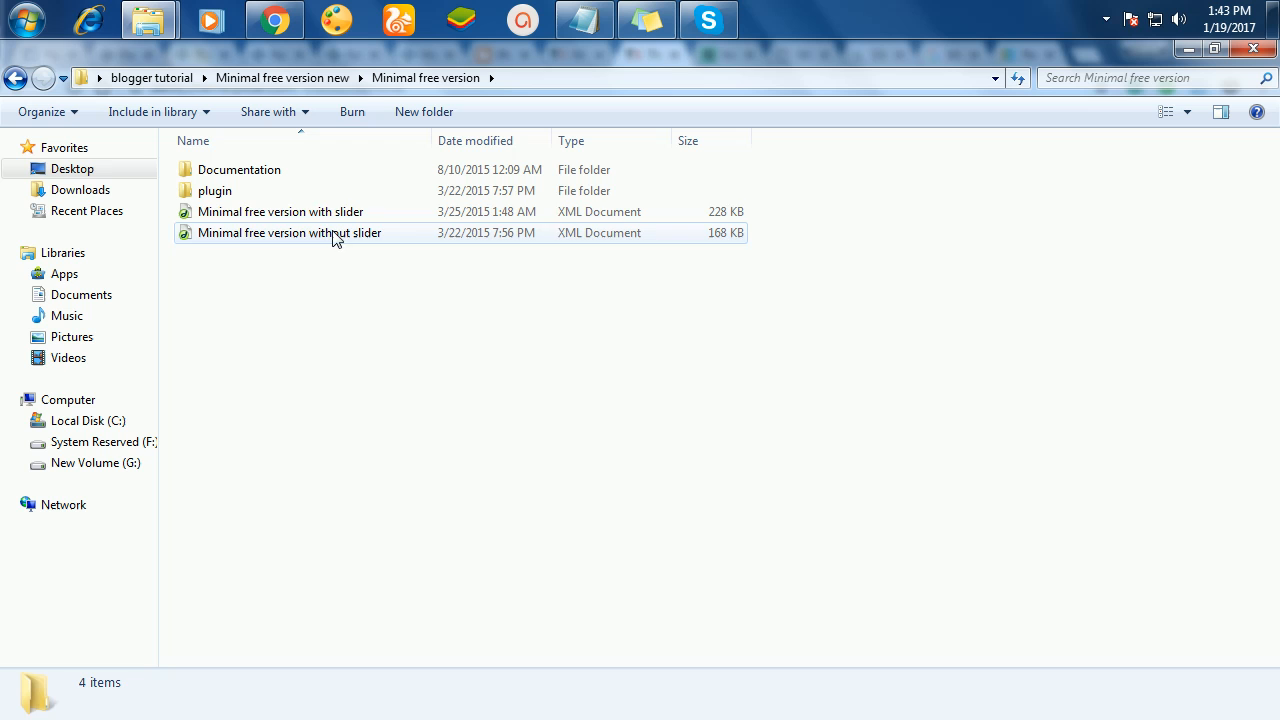
- Check the contents of the plugin folder and go back to the Minimal free version folder
click(224, 192)
double_click(224, 192)
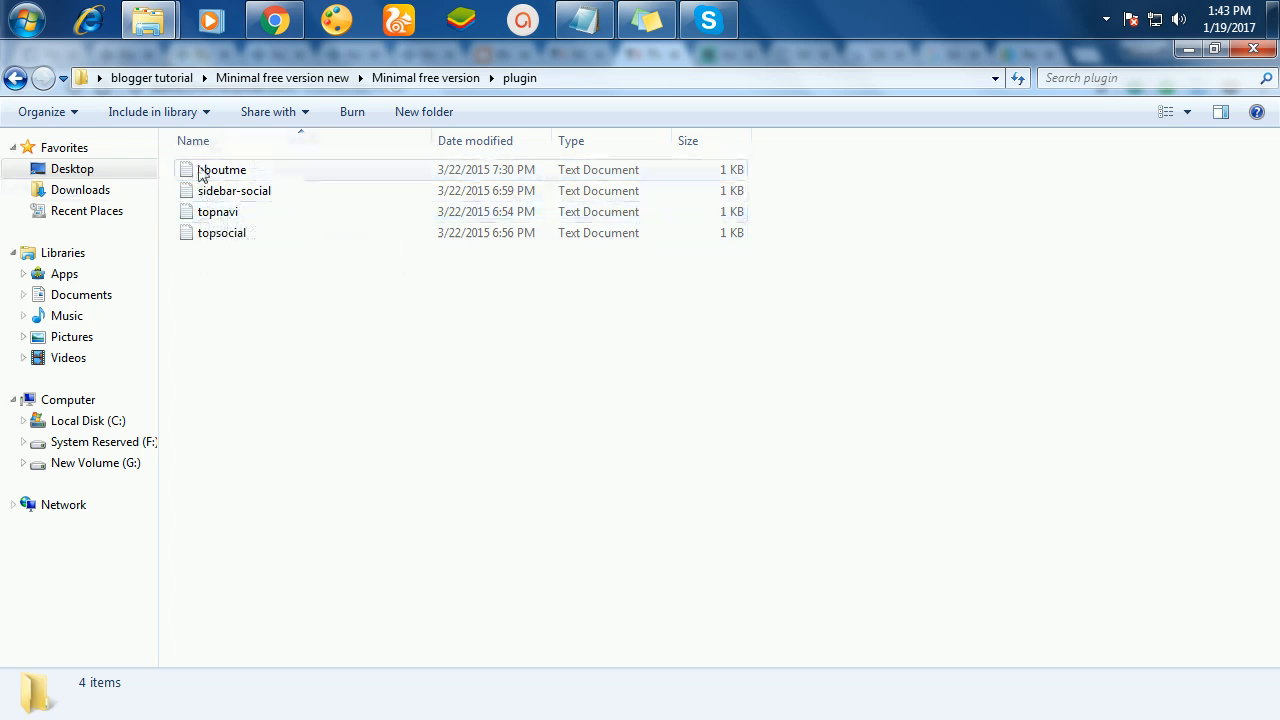
click(430, 84)
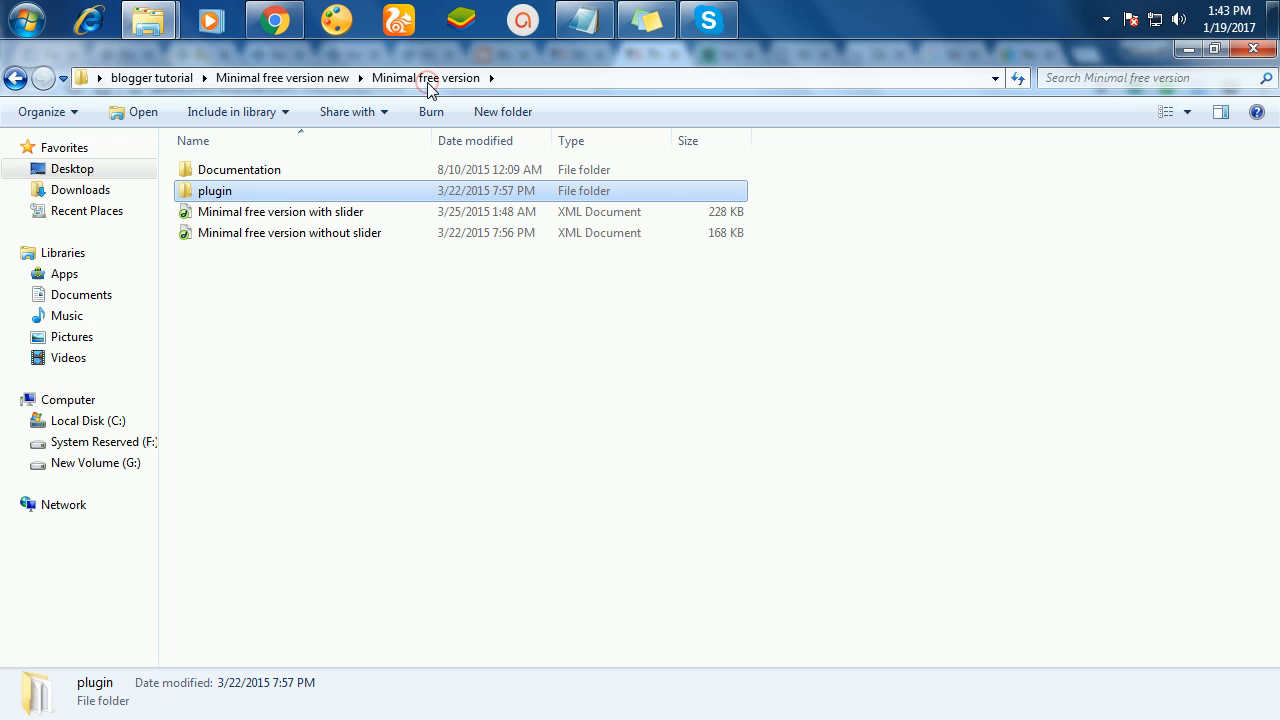
- Open the documentation file from the Documentation folder in Chrome and read its table of contents, installation instructions and Upload Logo section
double_click(243, 168)
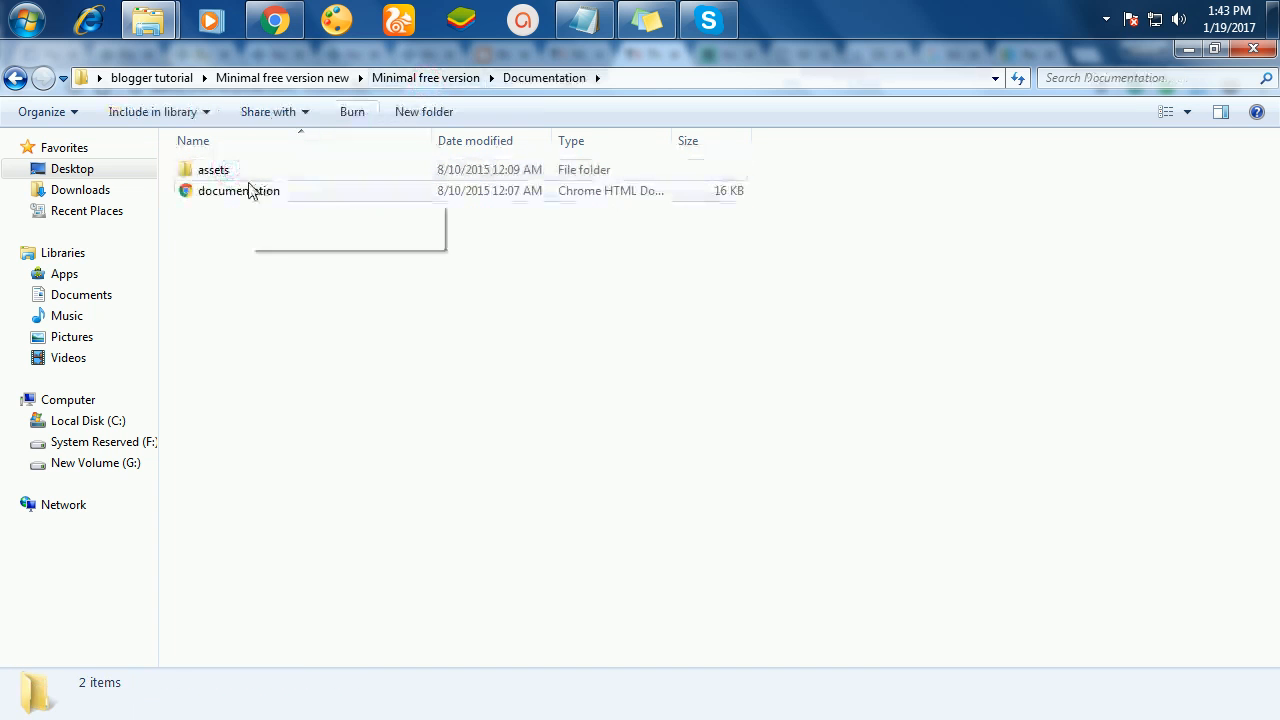
double_click(238, 192)
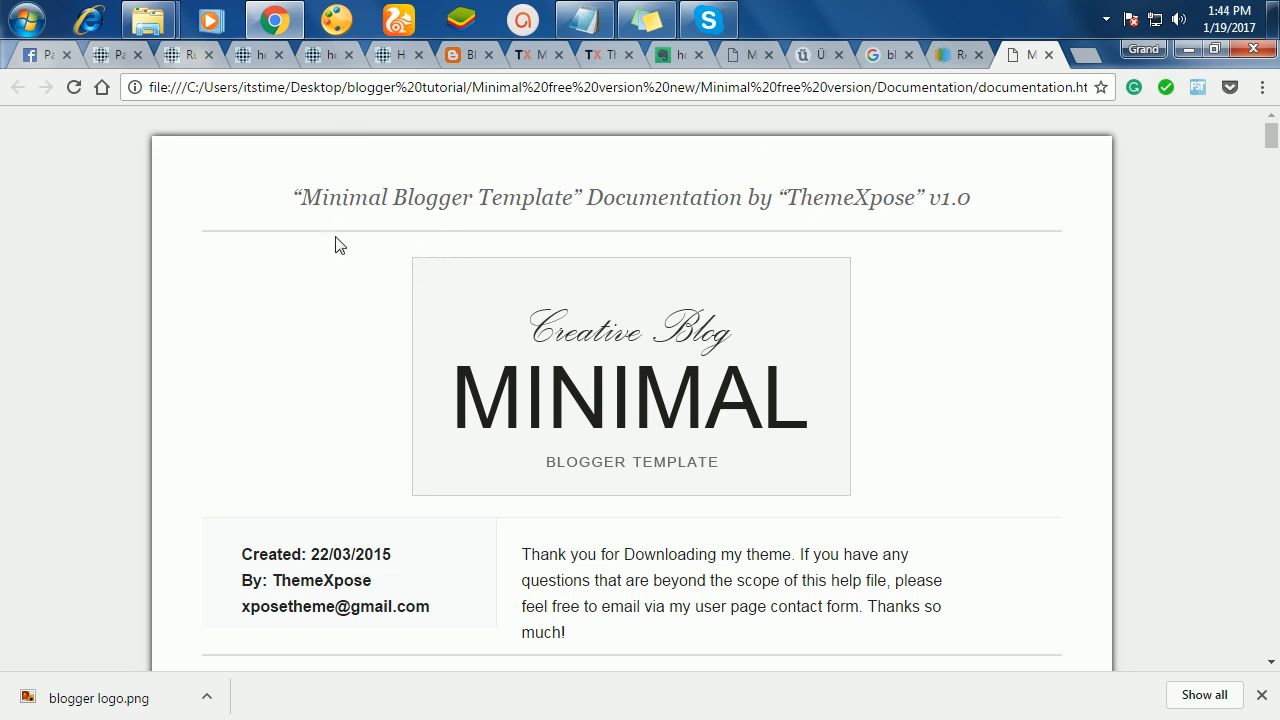
drag(338, 244, 834, 360)
scroll(930, 324, down, 1)
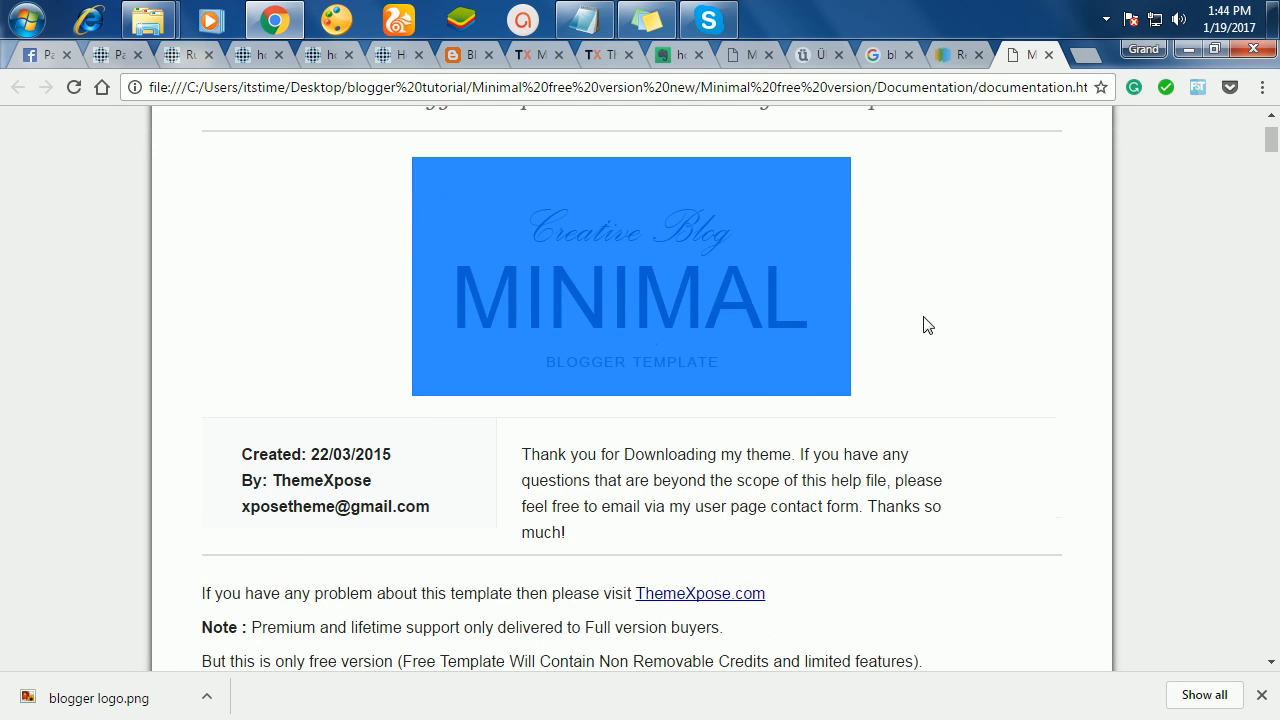
scroll(934, 529, down, 3)
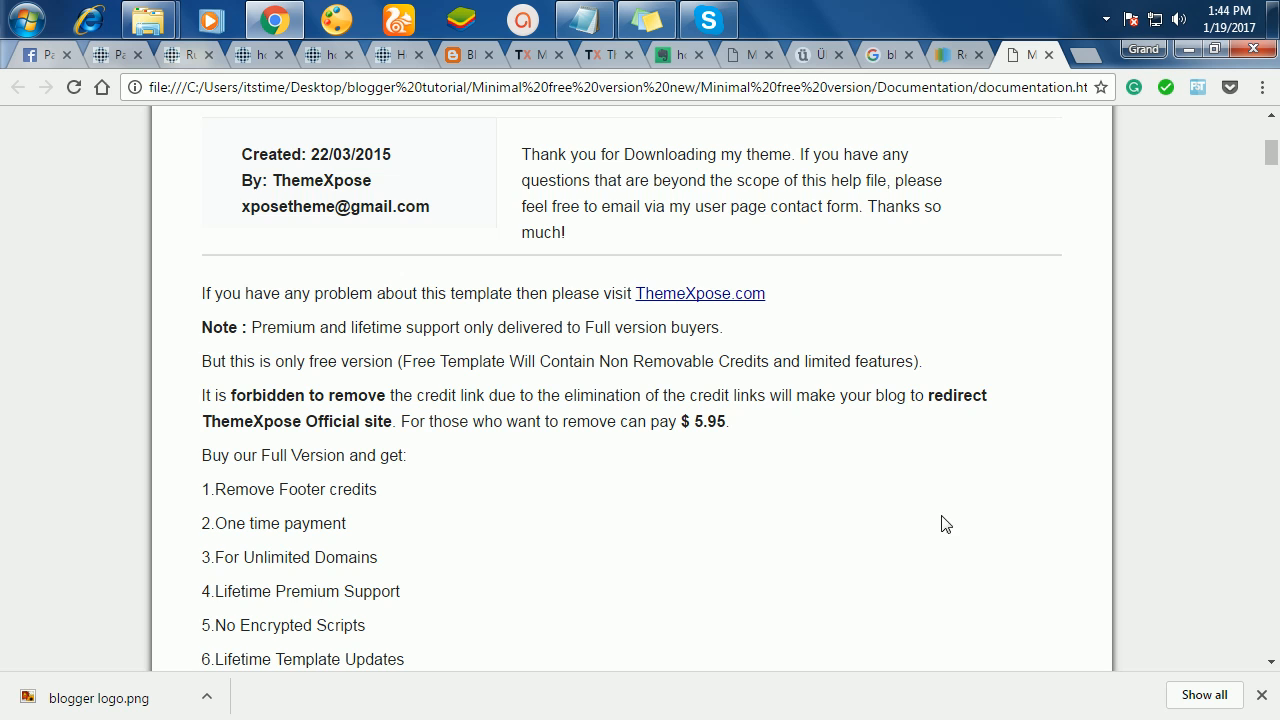
scroll(443, 587, down, 6)
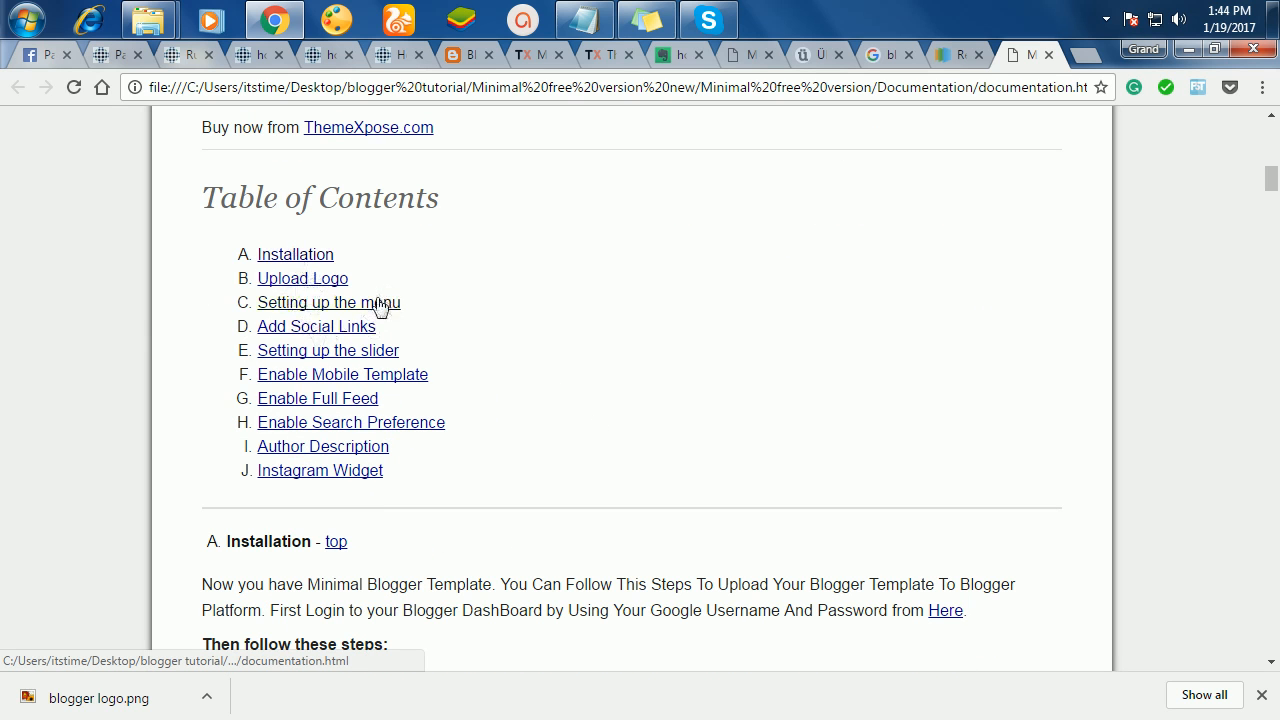
scroll(812, 388, down, 9)
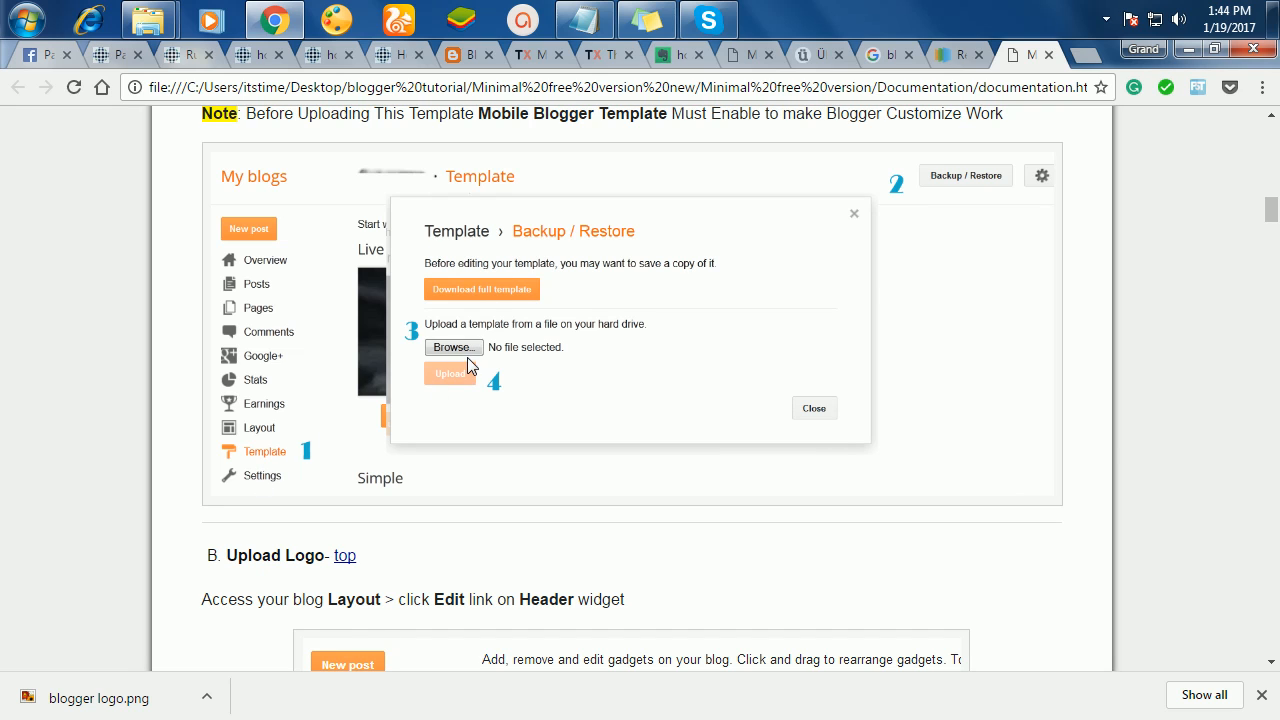
scroll(481, 342, down, 2)
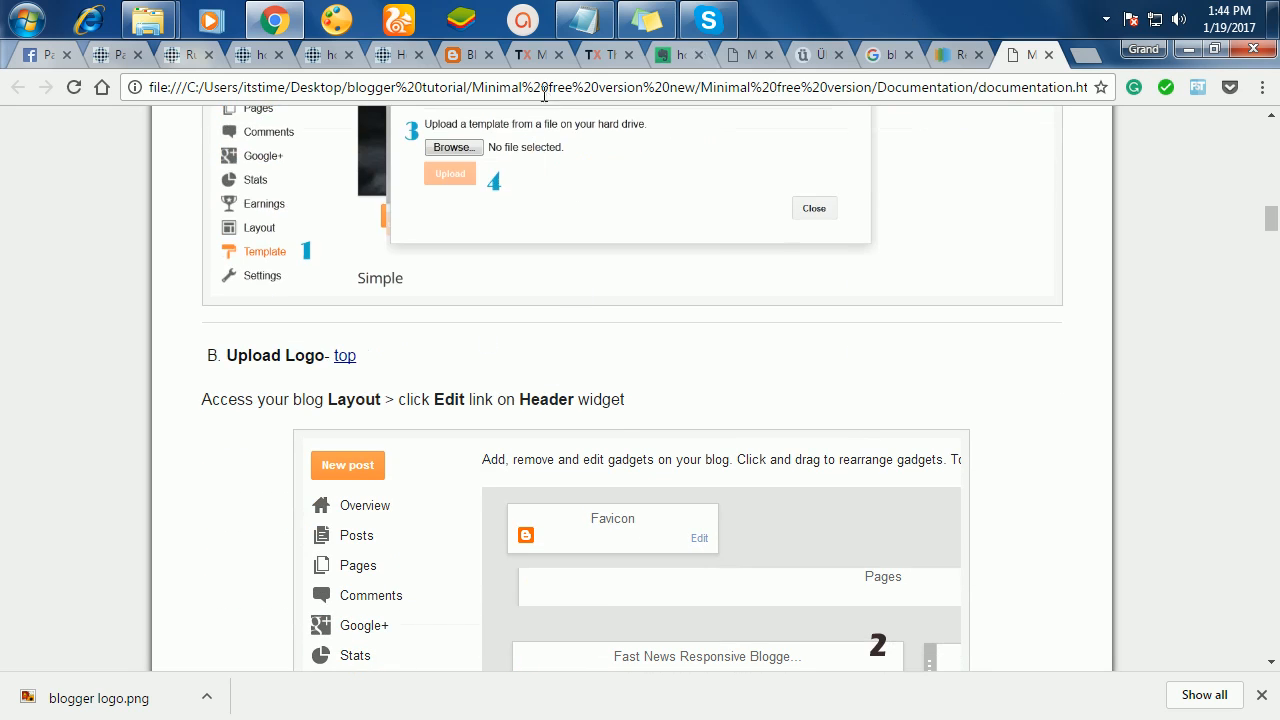
- Switch to the Blogger dashboard, open the blog's Template page, and look over the Live on Blog and Mobile previews
click(466, 55)
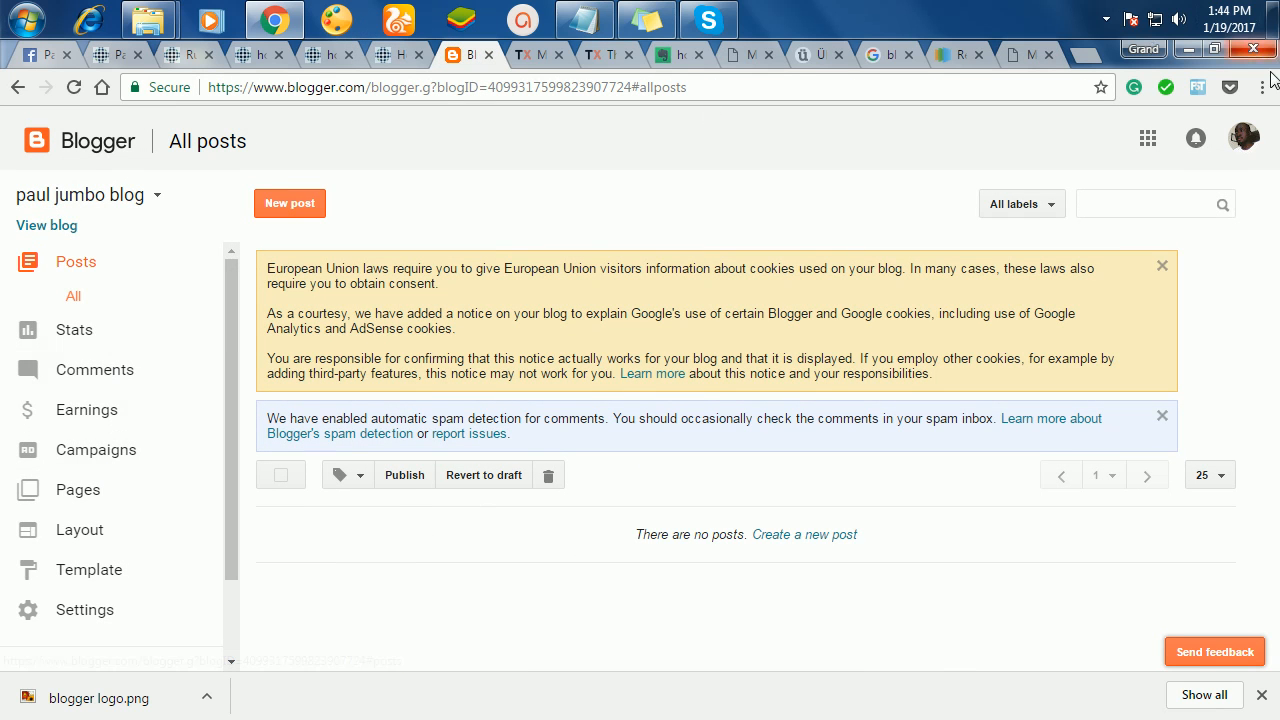
click(1212, 50)
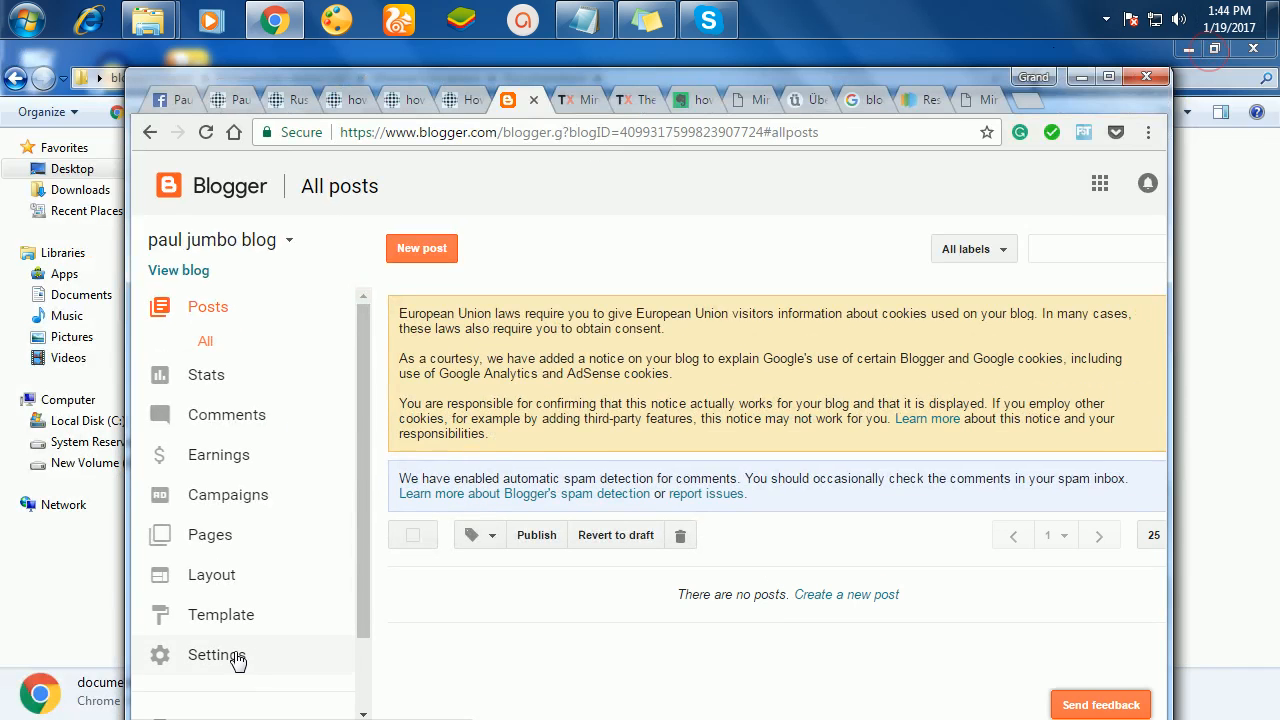
click(220, 622)
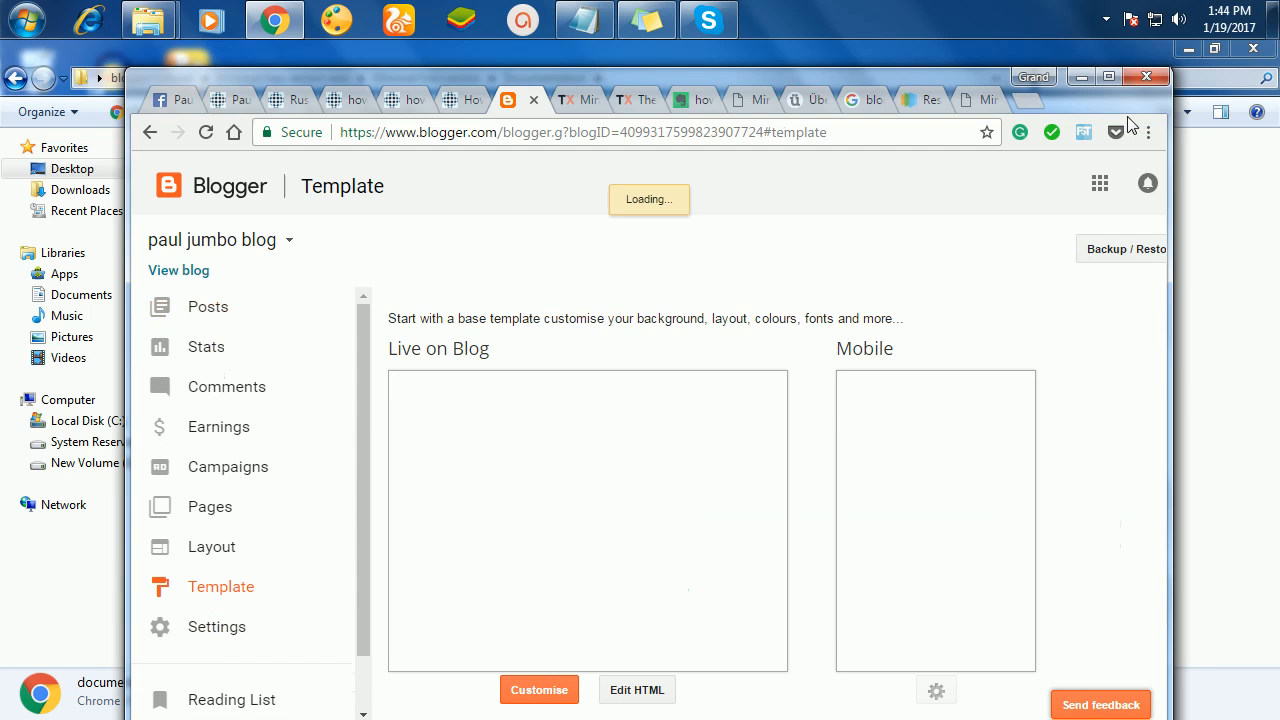
click(1110, 77)
scroll(553, 645, down, 2)
scroll(555, 645, down, 3)
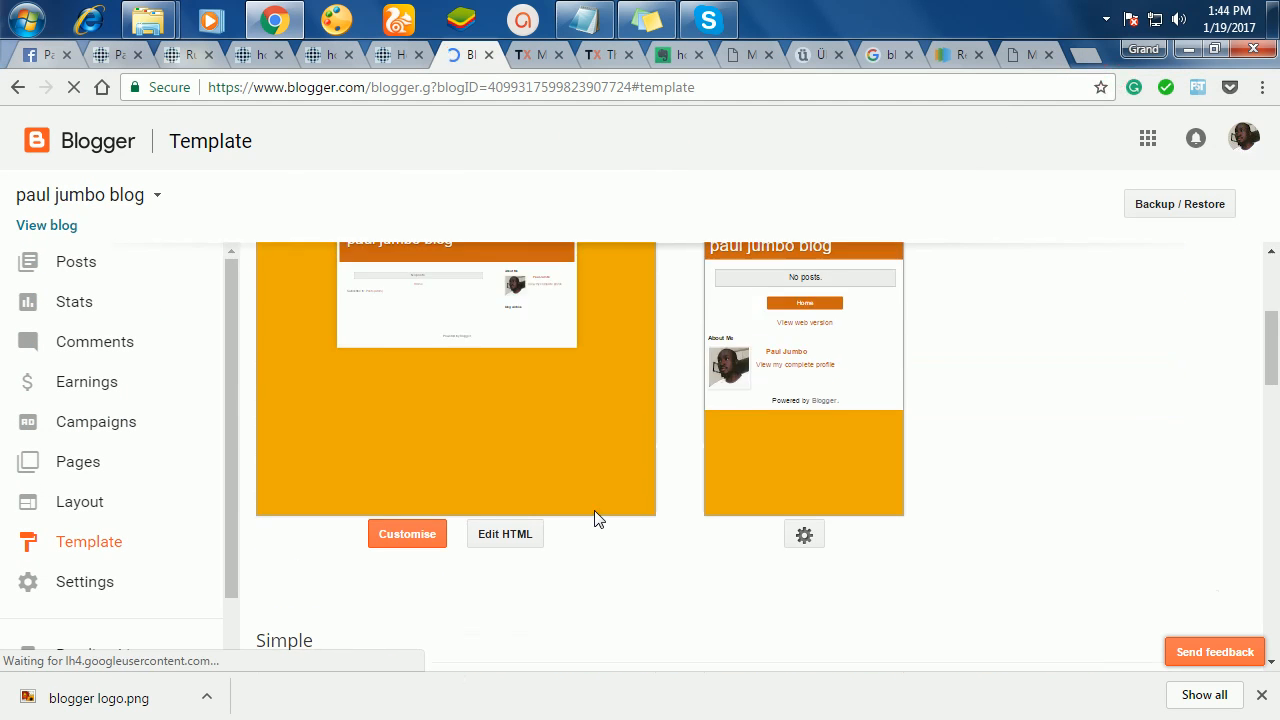
scroll(651, 420, up, 3)
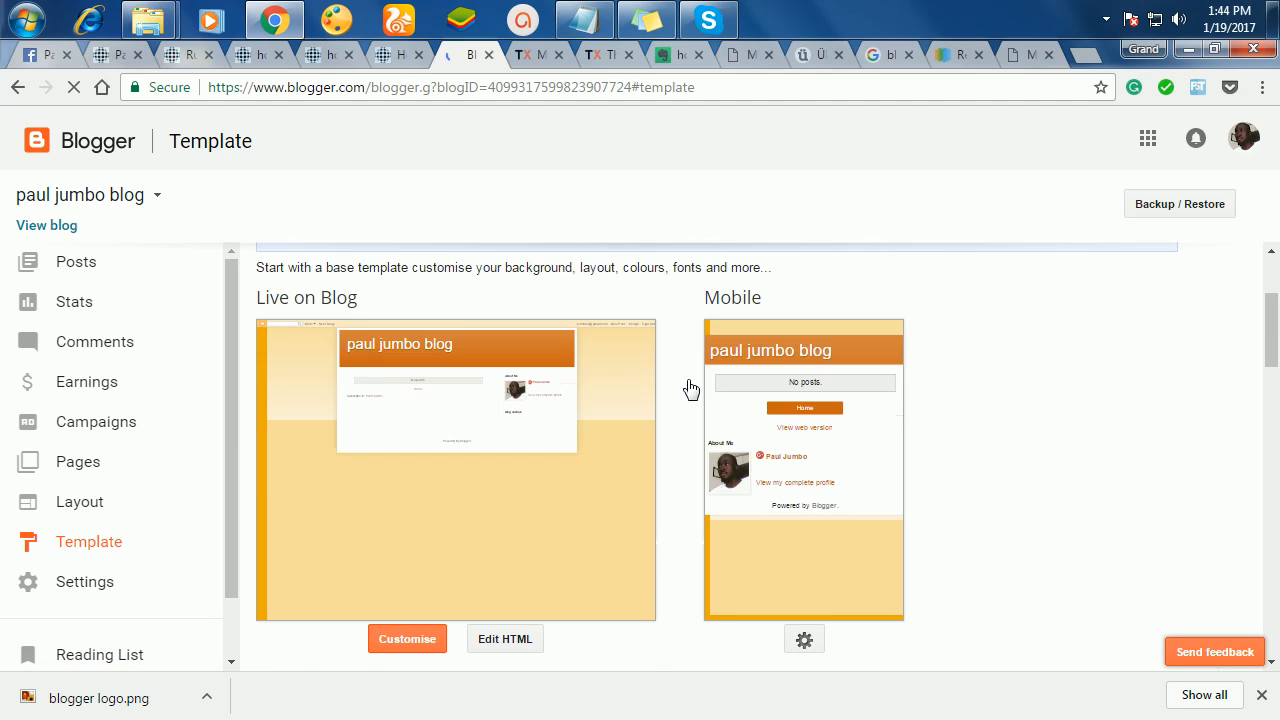
scroll(612, 576, down, 1)
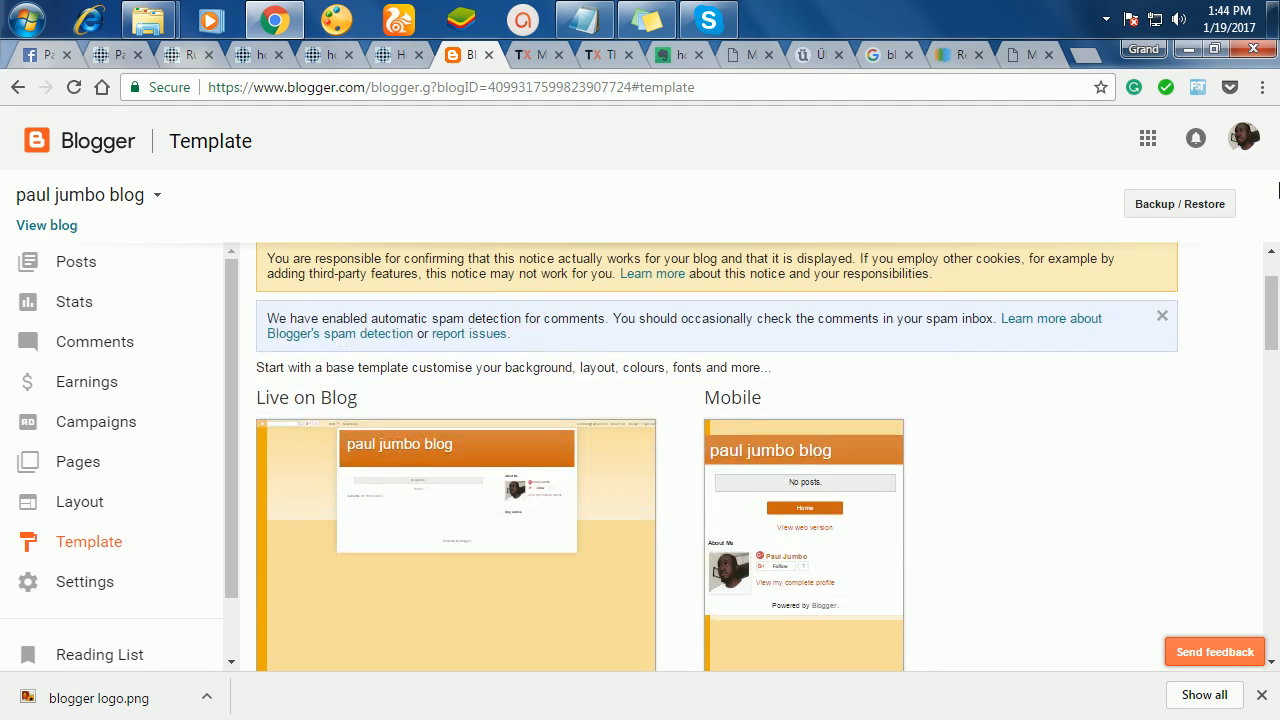
- Start choosing a template file under Backup / Restore and browse to Desktop > blogger tutorial > Minimal free version new > Minimal free version
click(1155, 210)
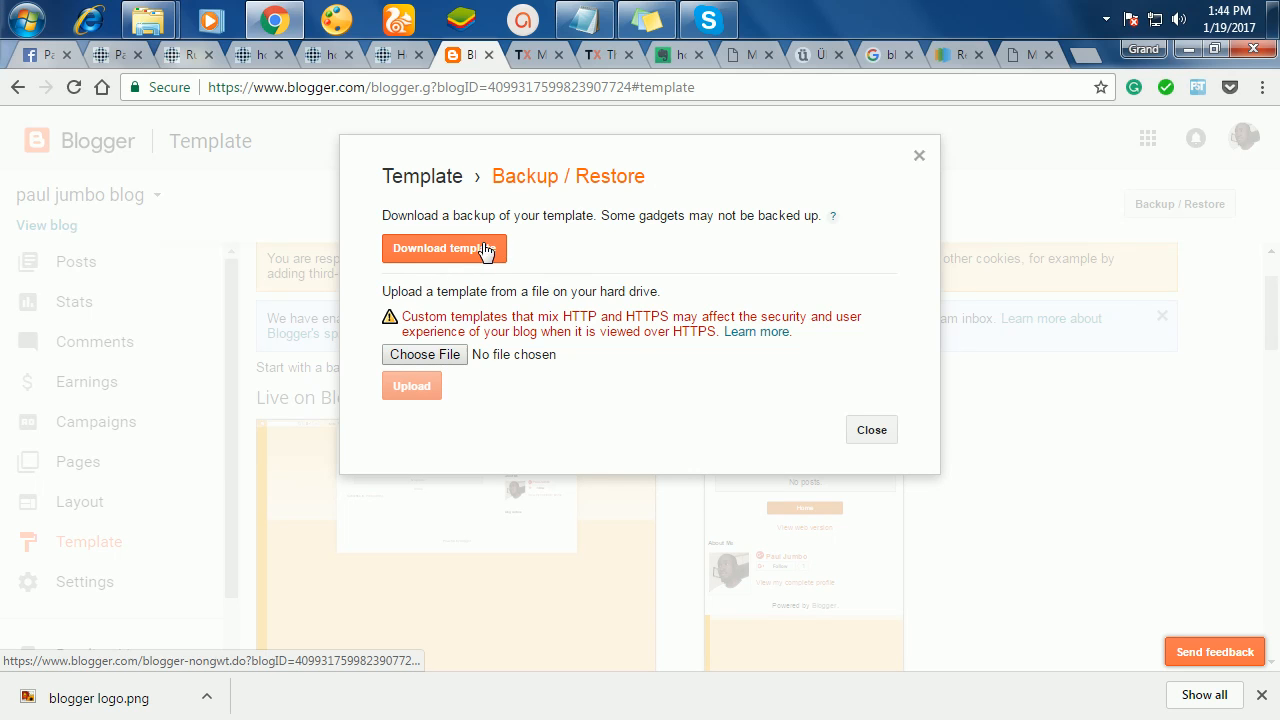
click(457, 358)
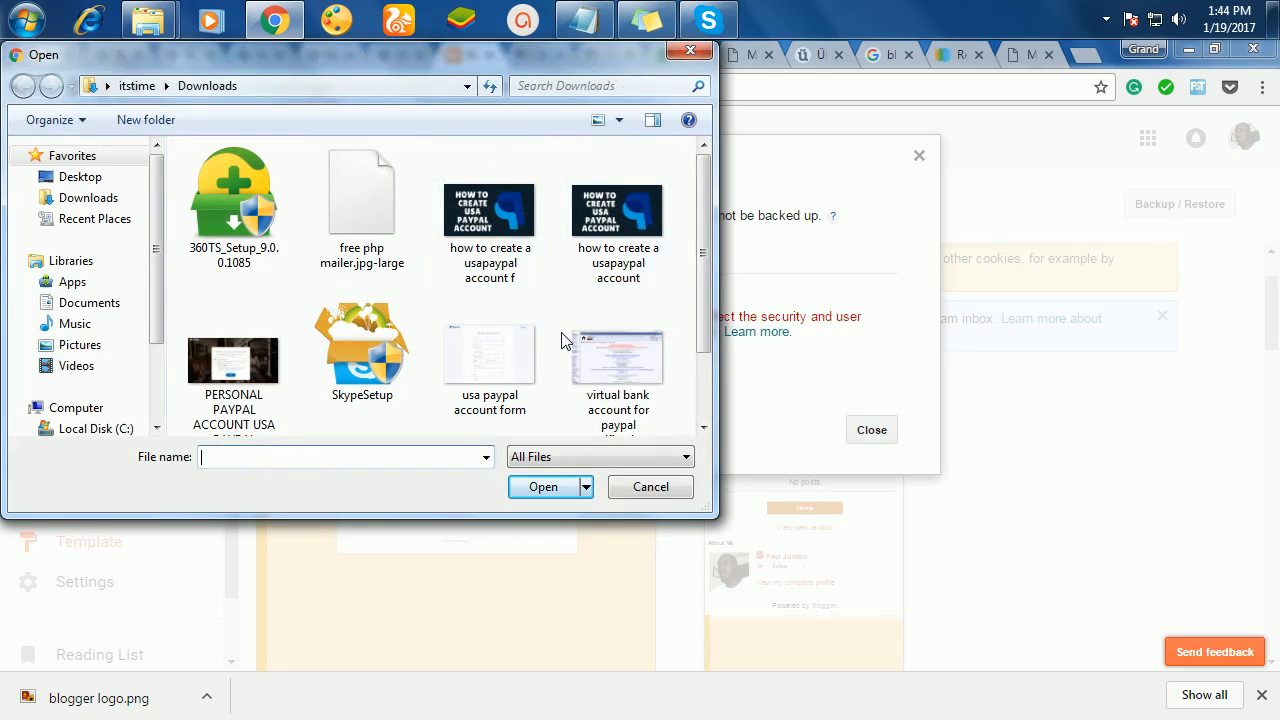
click(88, 178)
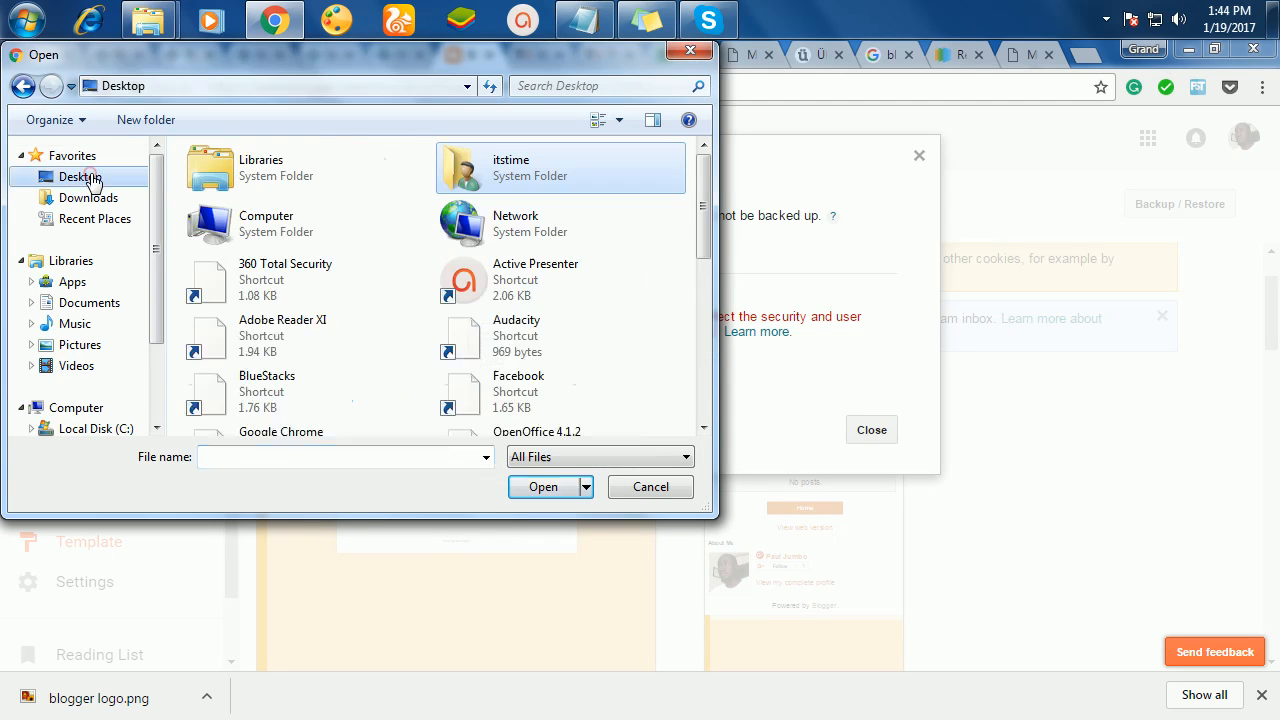
drag(709, 196, 668, 358)
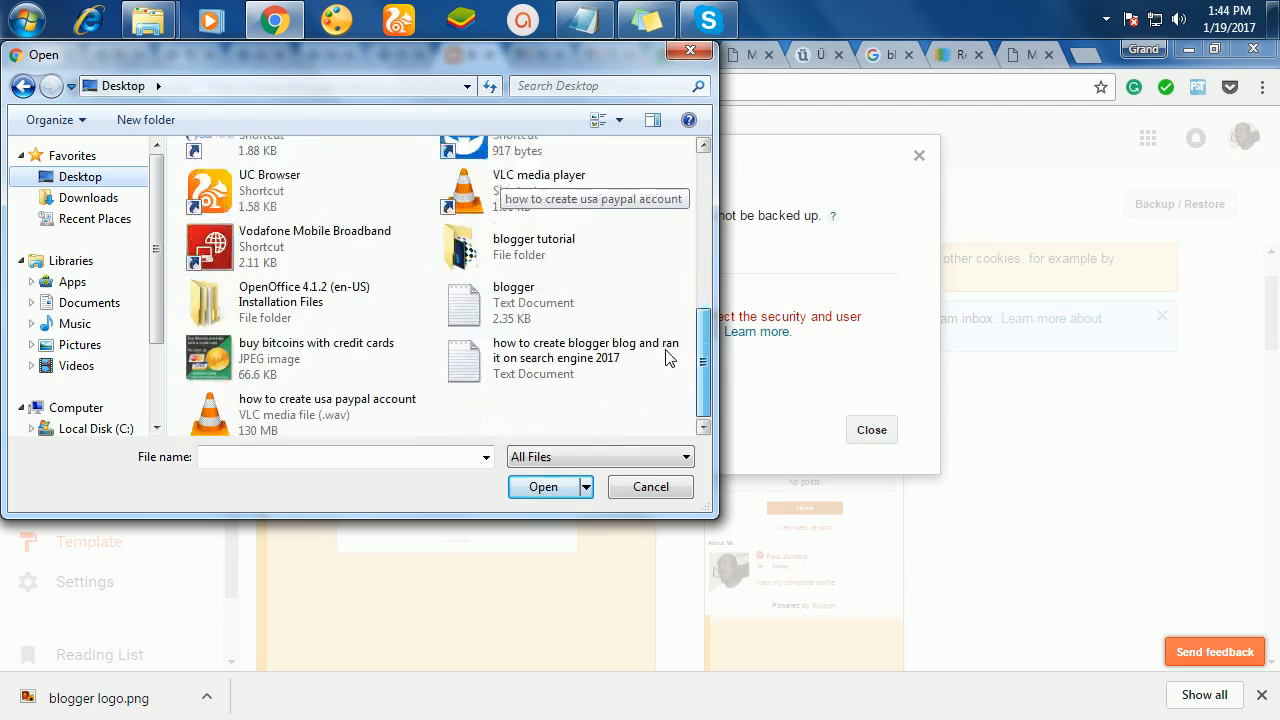
double_click(569, 240)
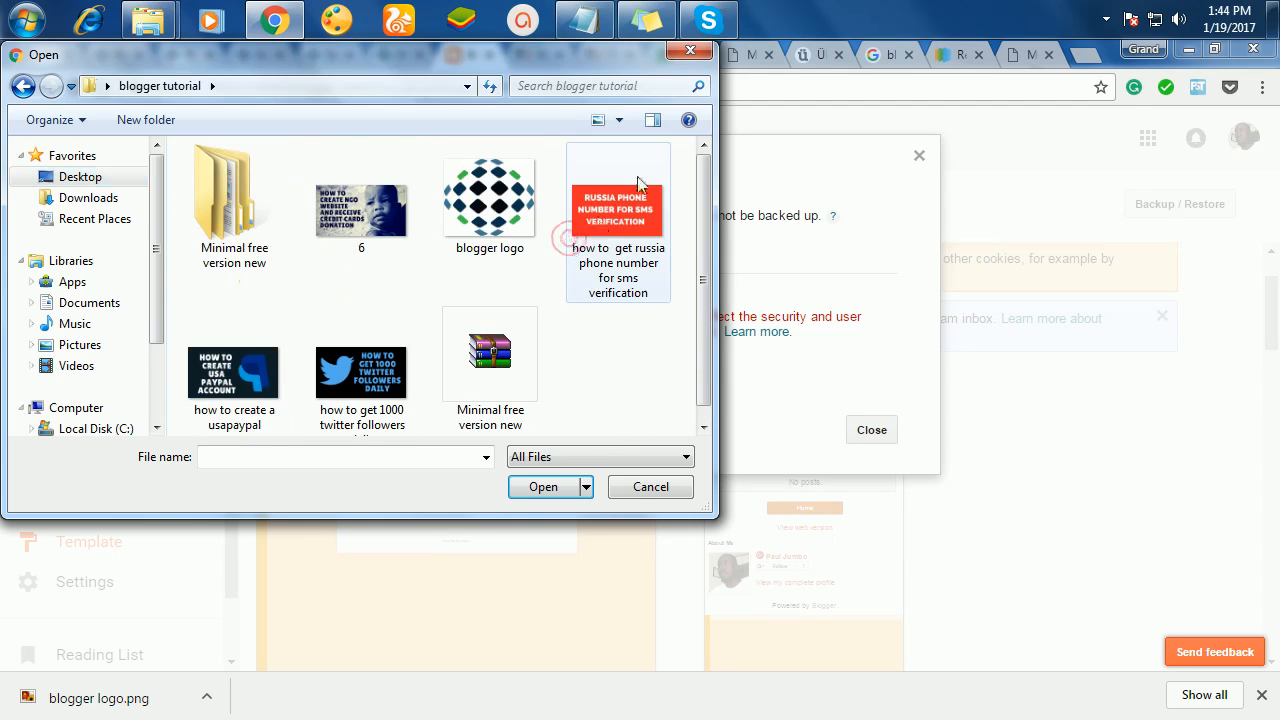
double_click(222, 232)
double_click(292, 179)
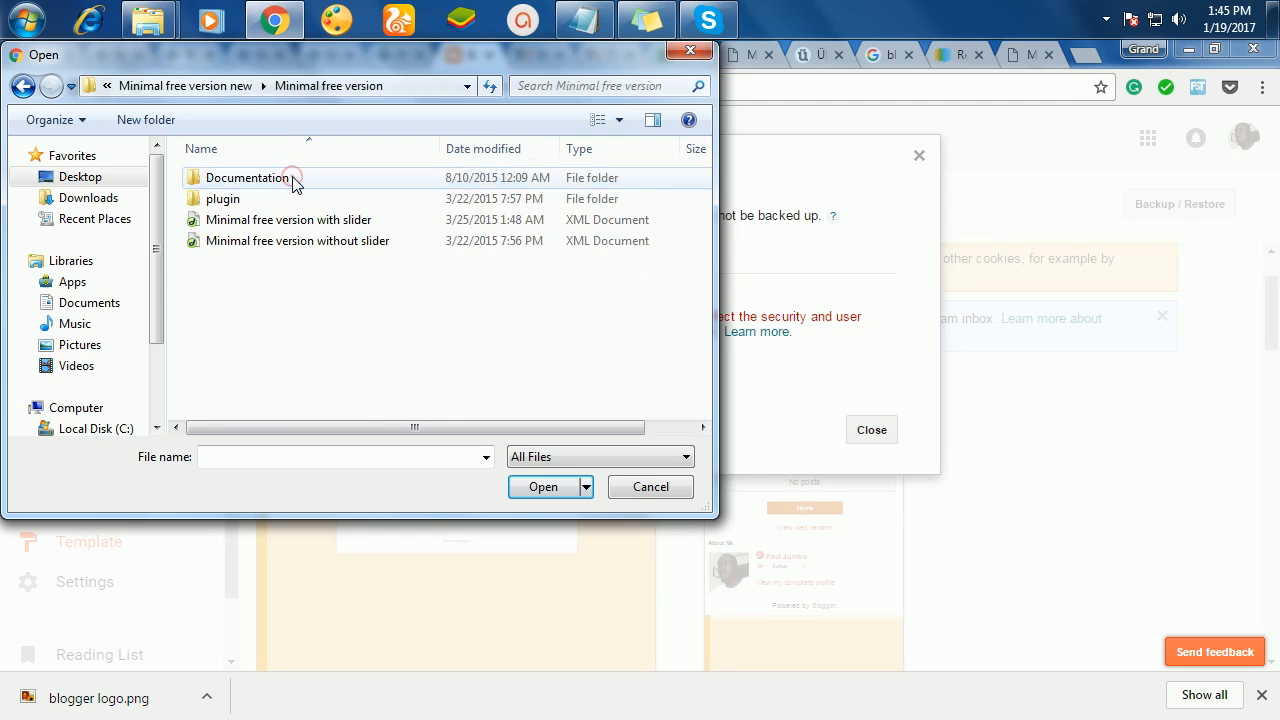
- Choose the Minimal free version without slider XML file and upload it as the blog's template
click(334, 246)
click(352, 219)
click(337, 243)
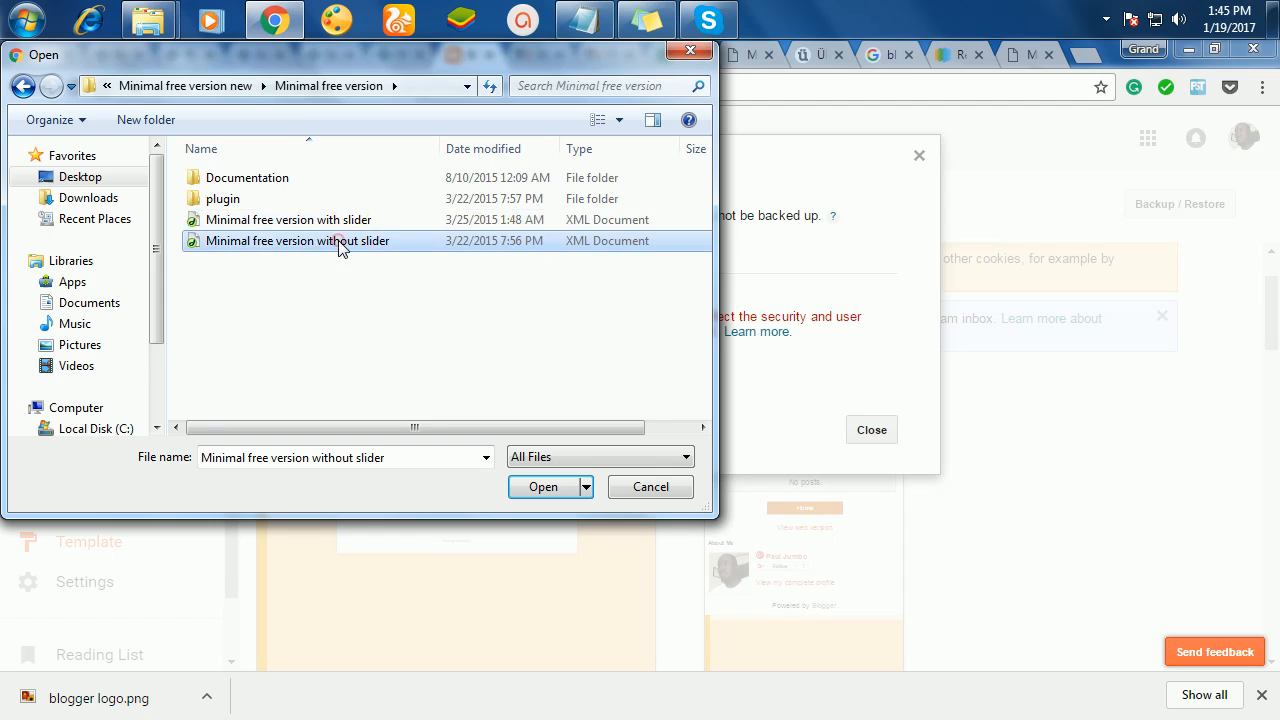
click(541, 488)
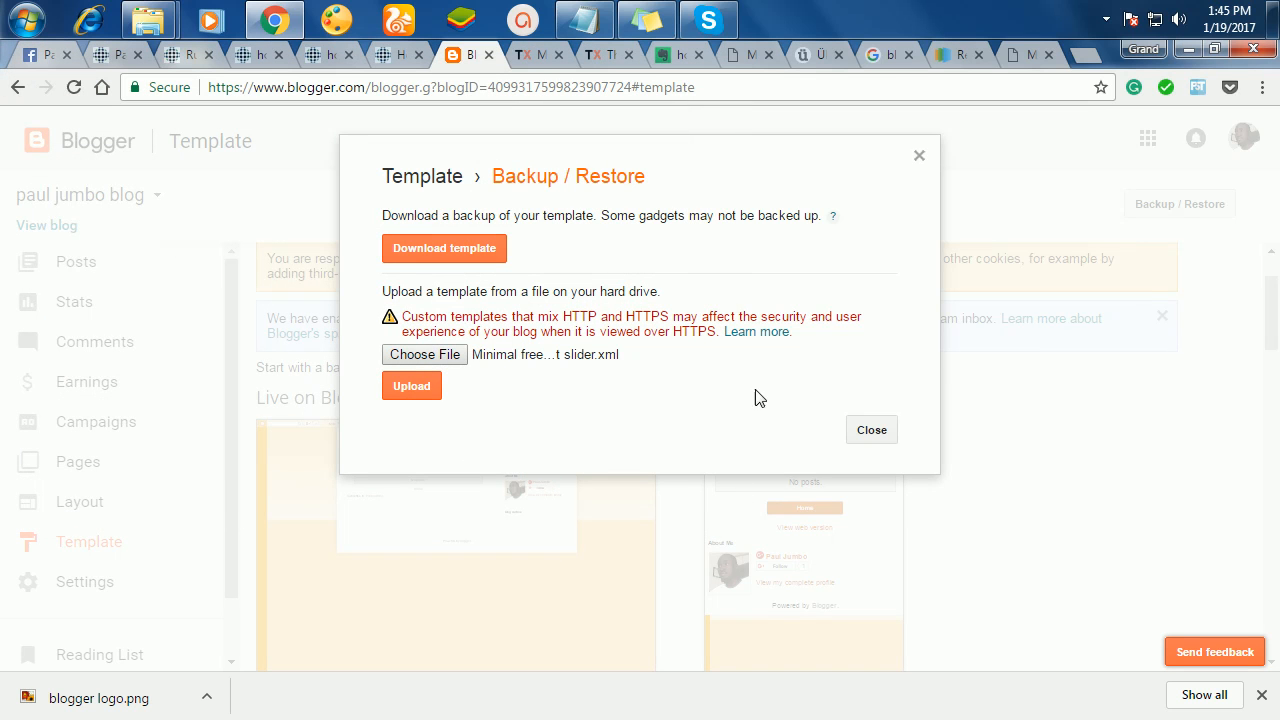
click(414, 396)
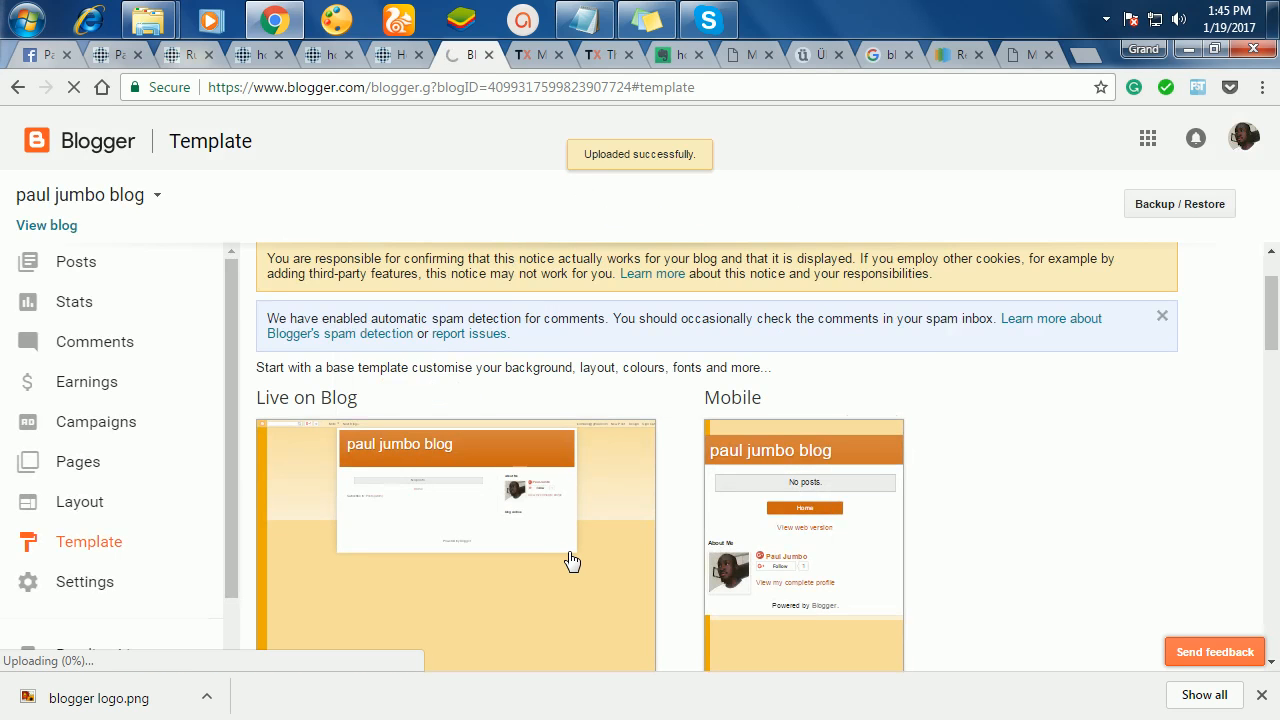
- Set the blog to show the desktop template on mobile devices and save the mobile template setting
scroll(572, 560, down, 1)
scroll(574, 545, down, 3)
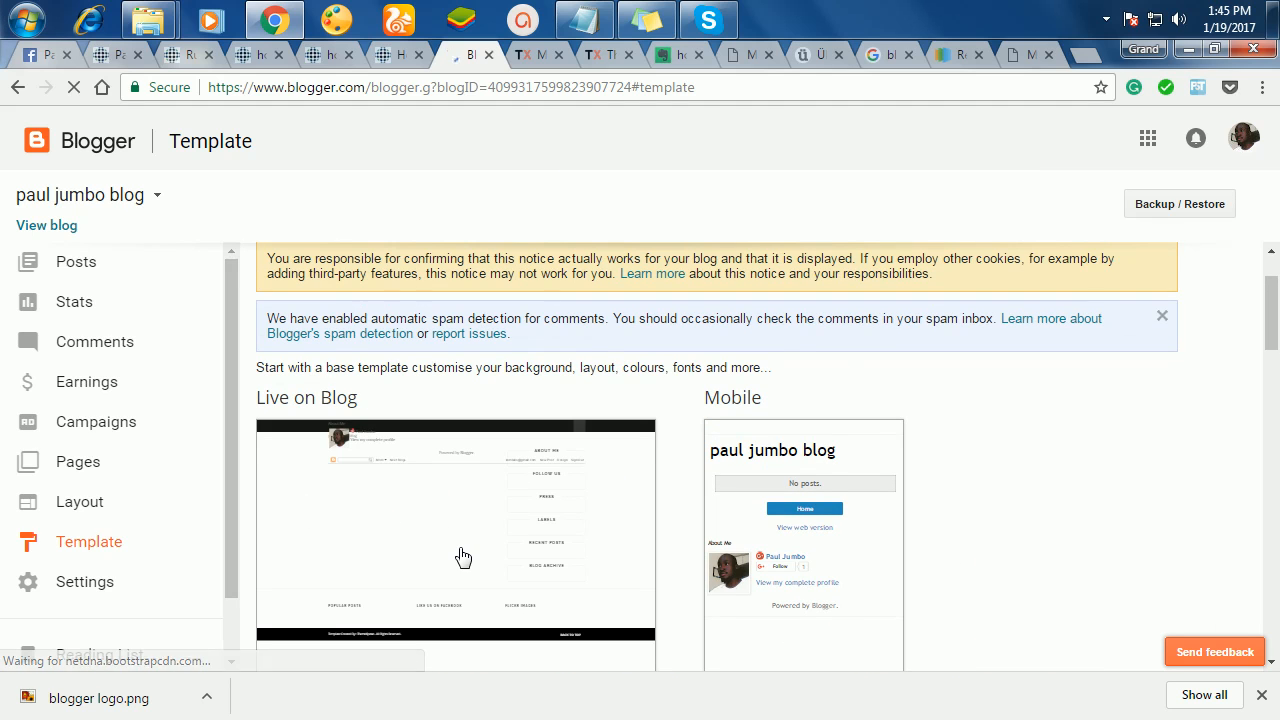
scroll(466, 560, down, 2)
scroll(545, 330, up, 1)
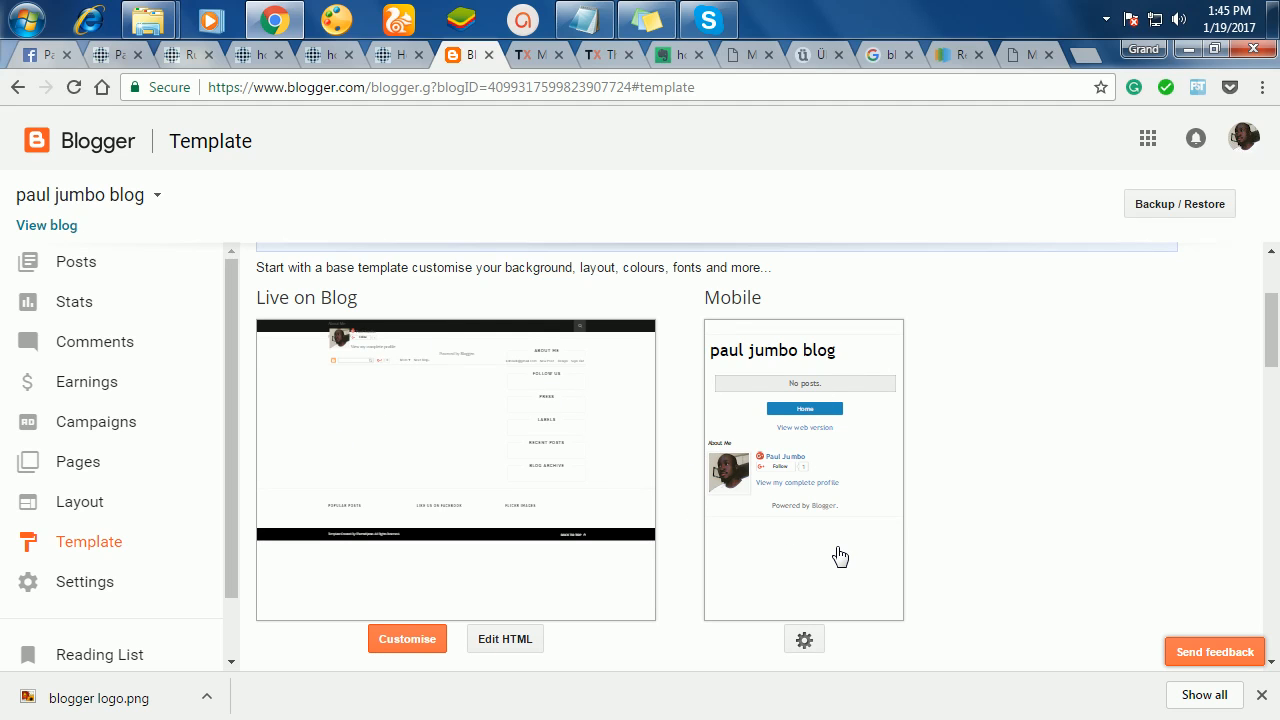
click(805, 640)
scroll(880, 470, down, 2)
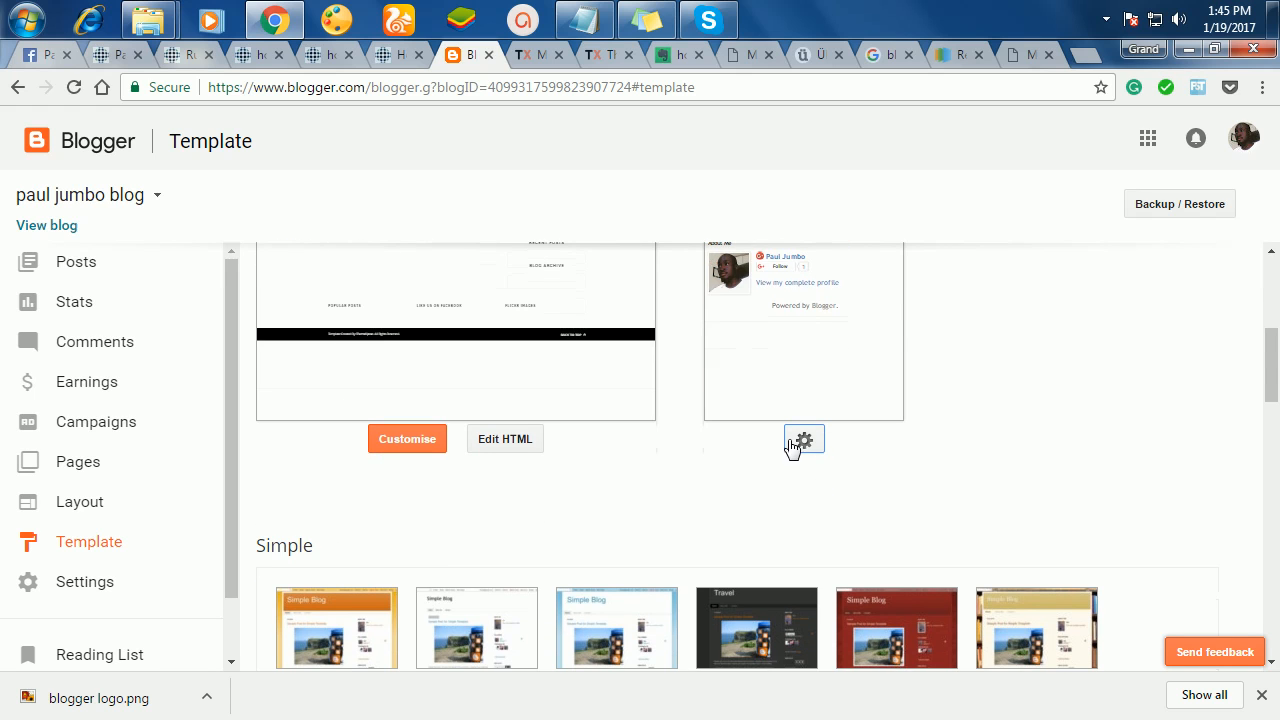
click(803, 443)
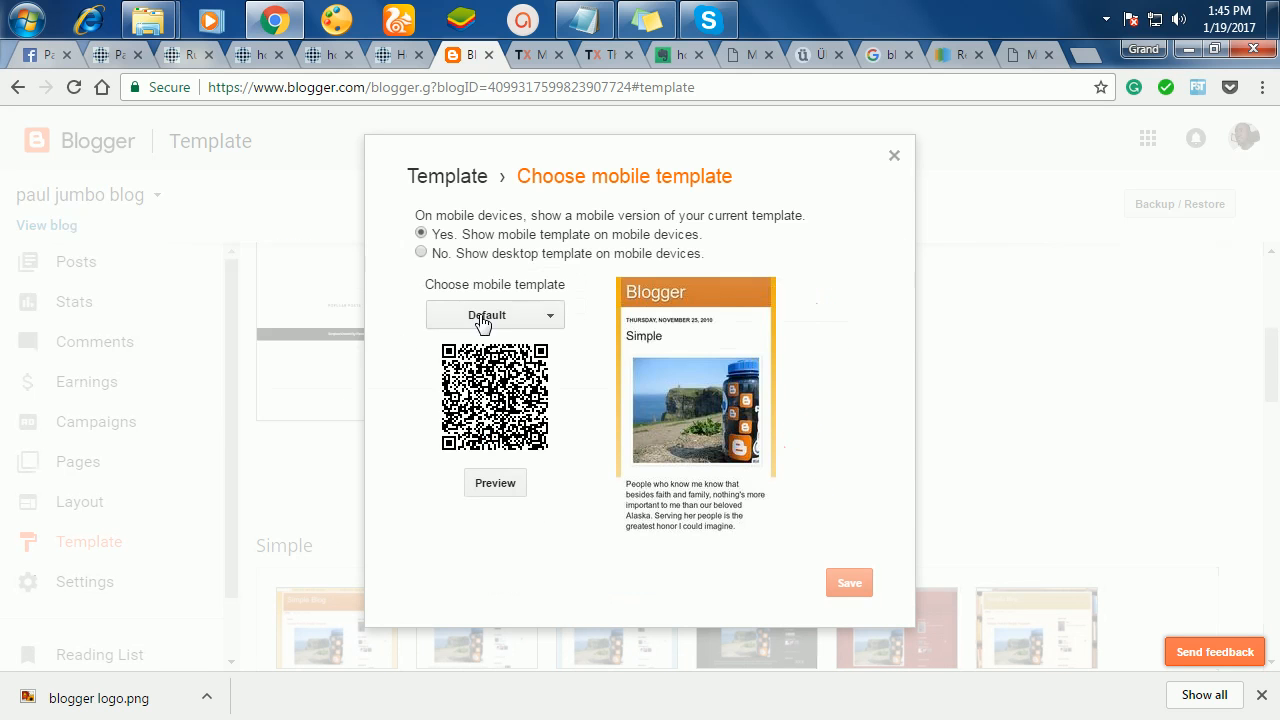
click(422, 254)
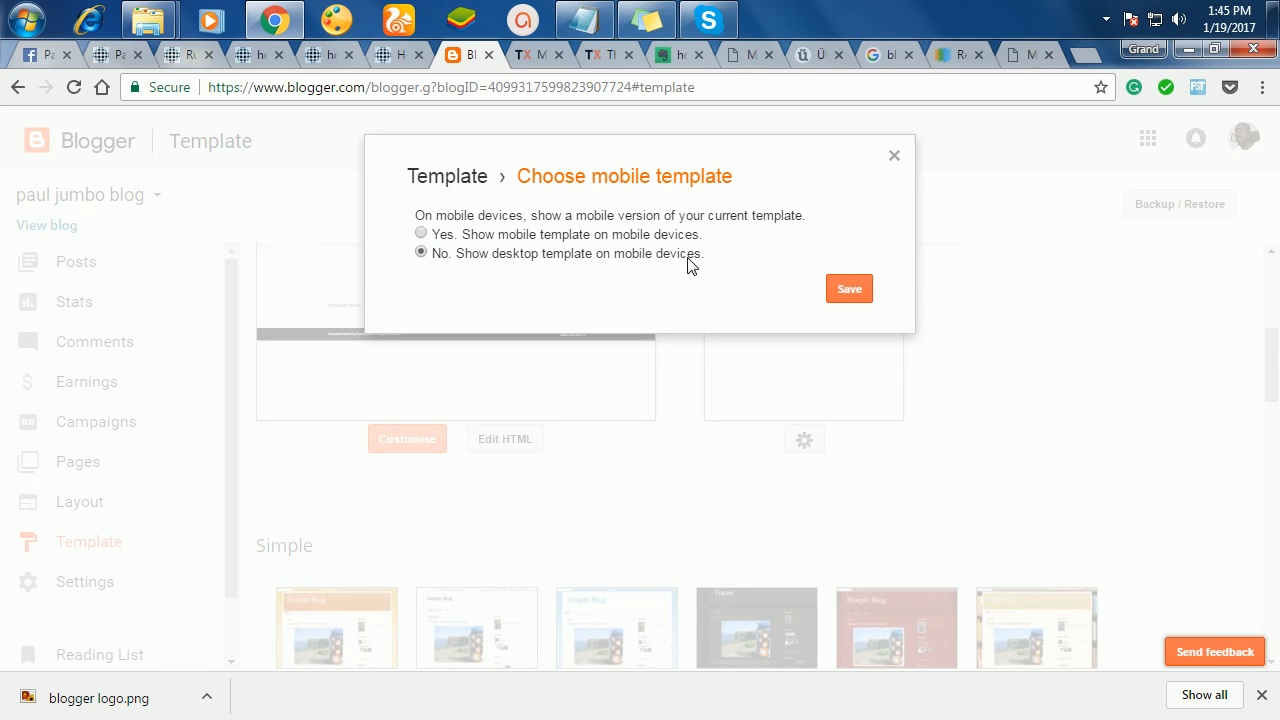
click(855, 291)
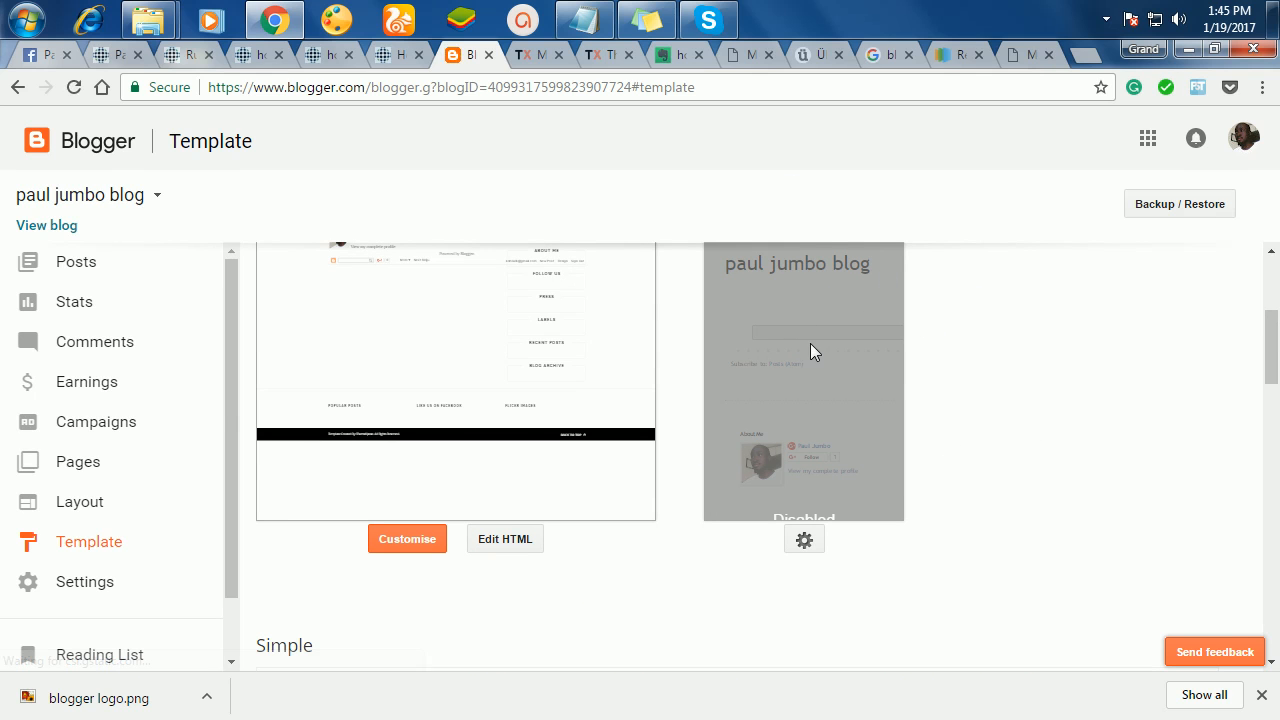
- Open the live blog in a new browser tab and look over its page from header to footer
scroll(500, 410, up, 3)
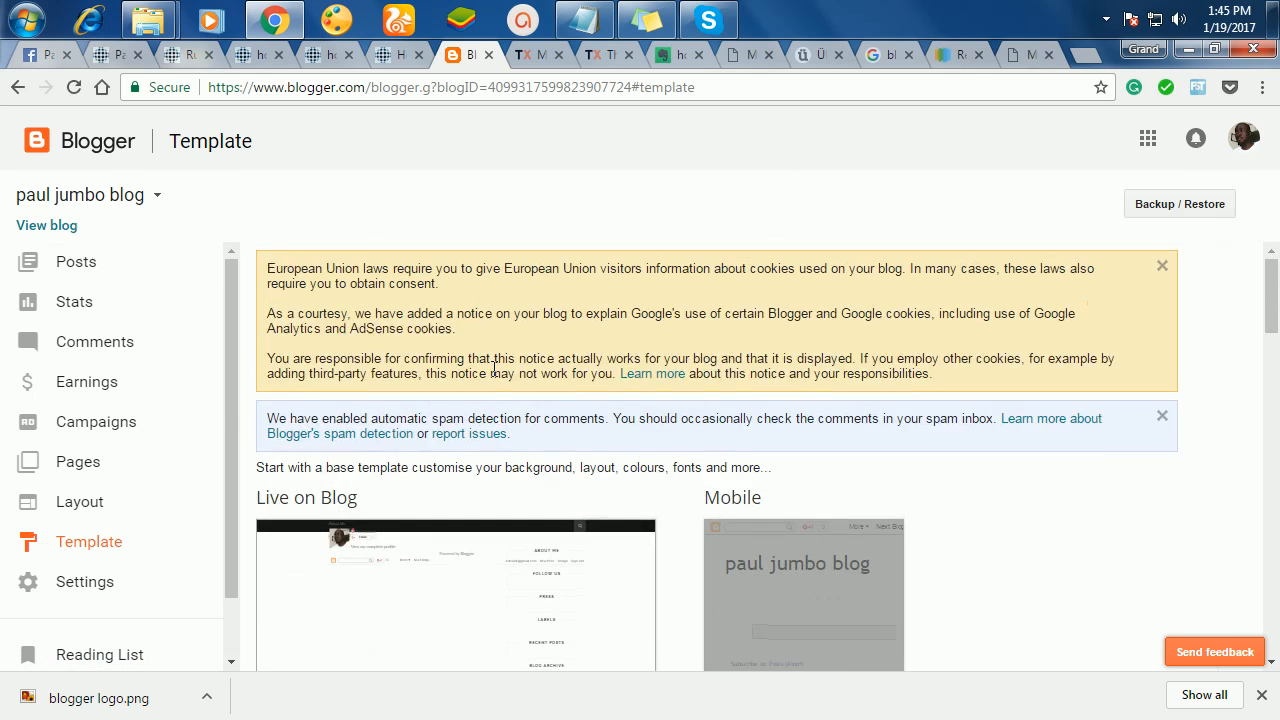
right_click(45, 228)
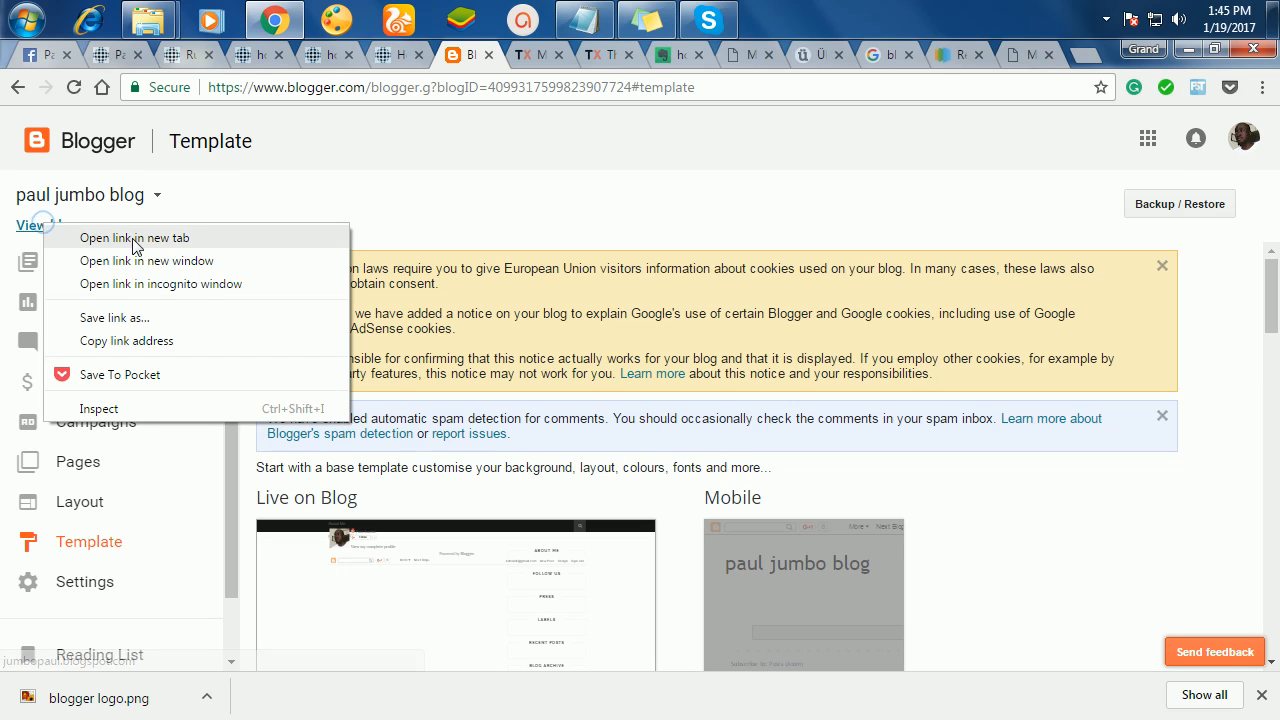
click(140, 240)
click(508, 58)
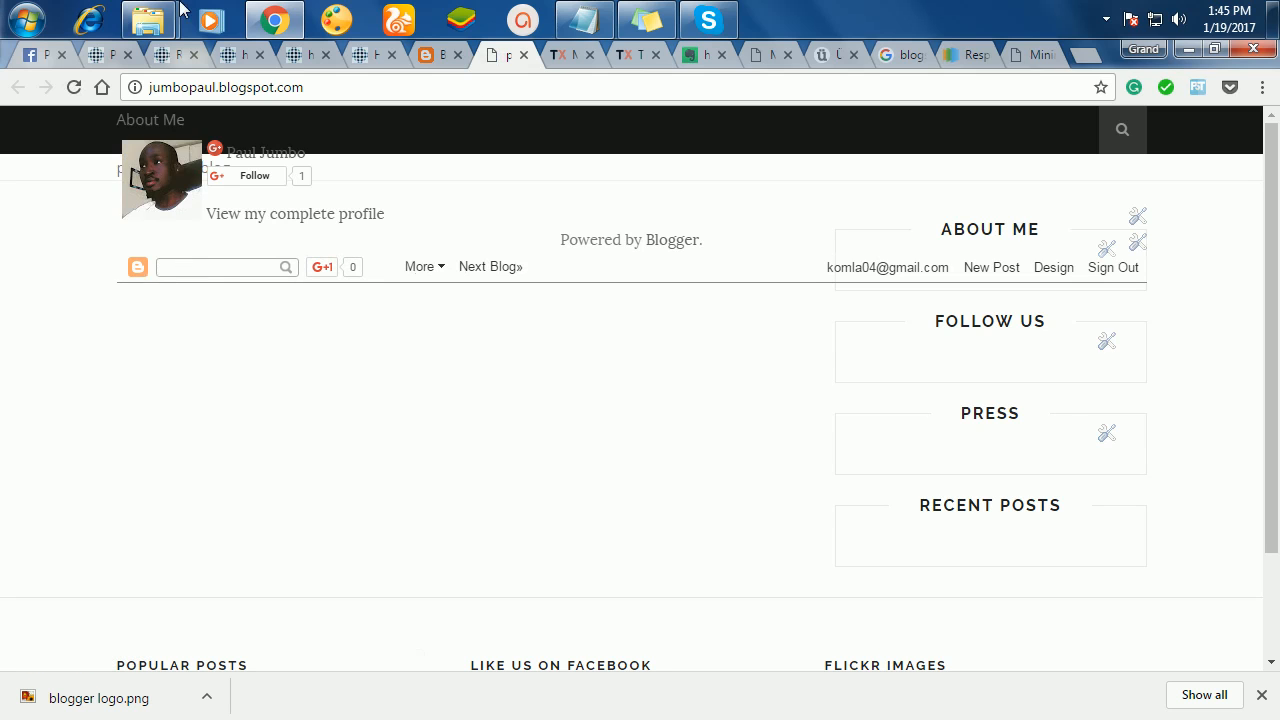
scroll(645, 407, down, 2)
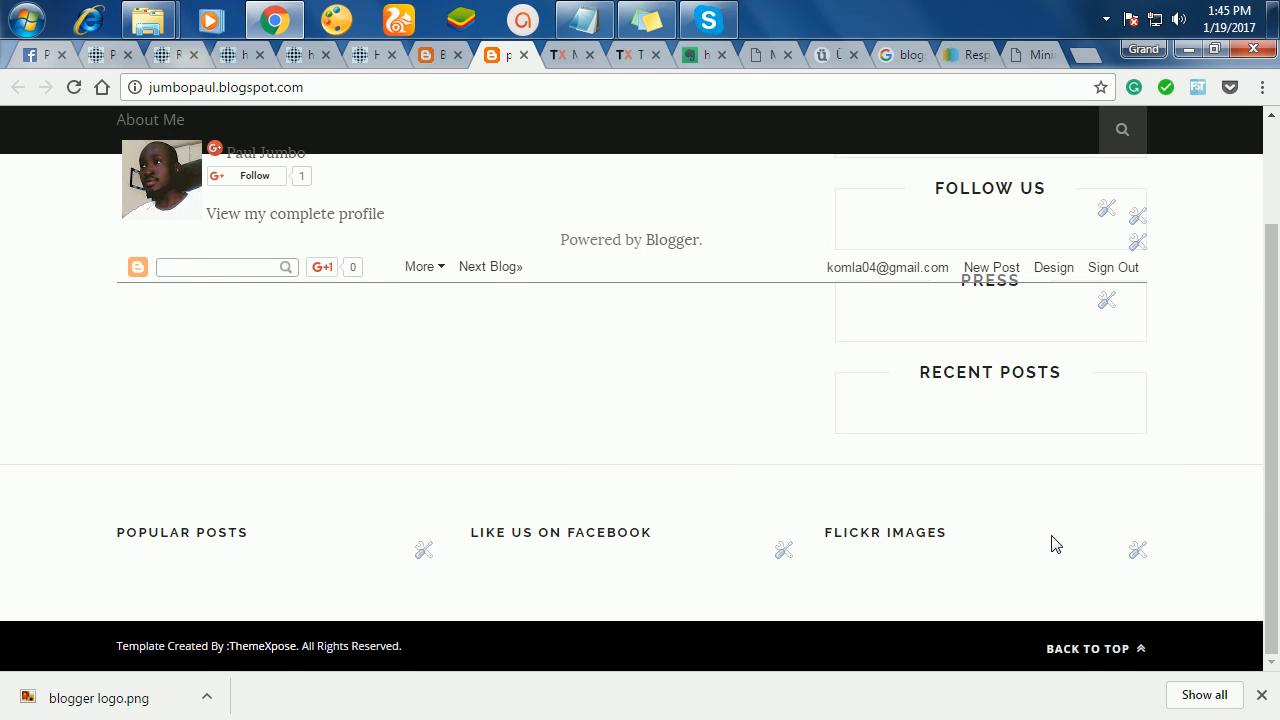
scroll(1056, 544, up, 2)
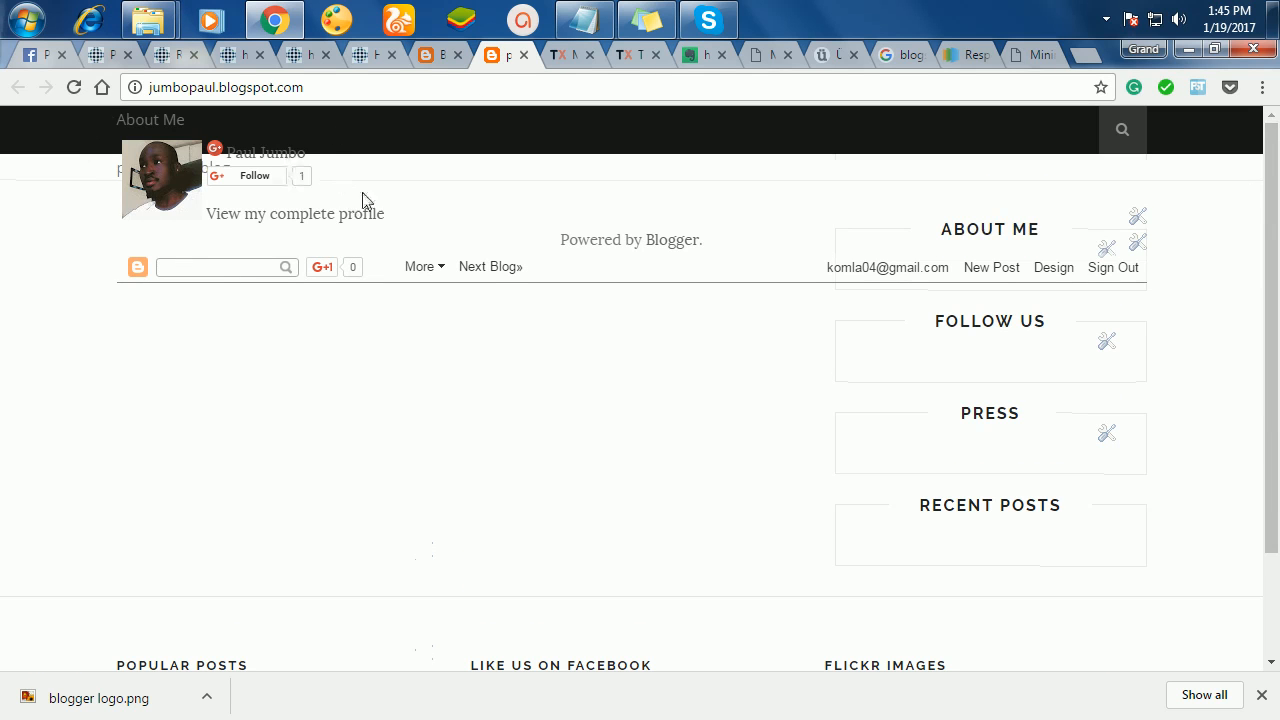
- Recheck the blog's template previews, then review the template installation steps and the Upload Logo section in the documentation
click(440, 57)
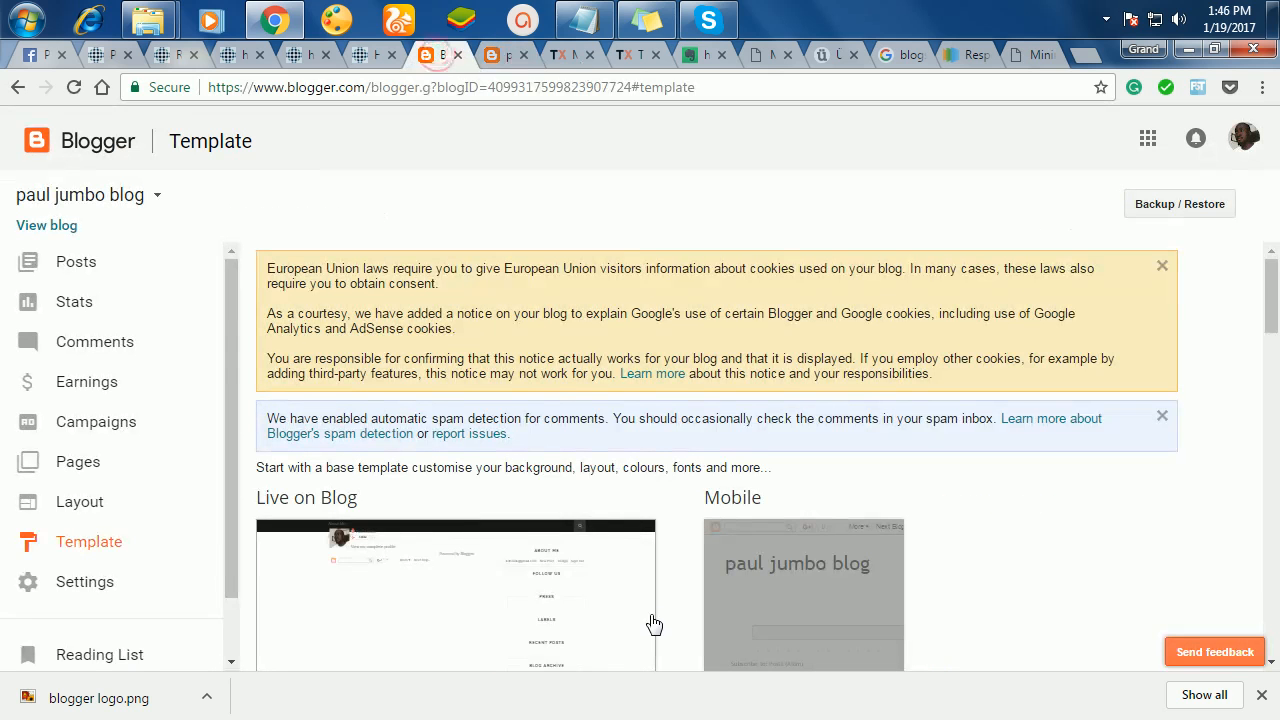
scroll(612, 537, down, 2)
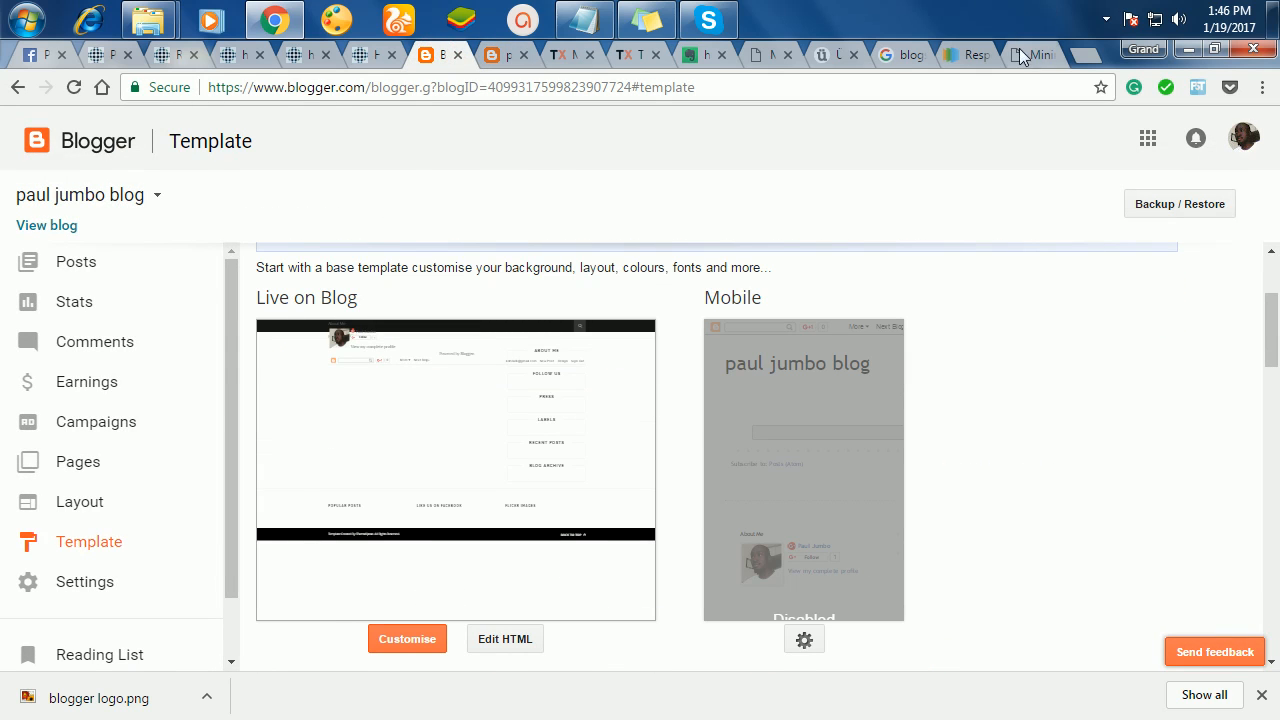
click(1022, 57)
scroll(527, 380, up, 3)
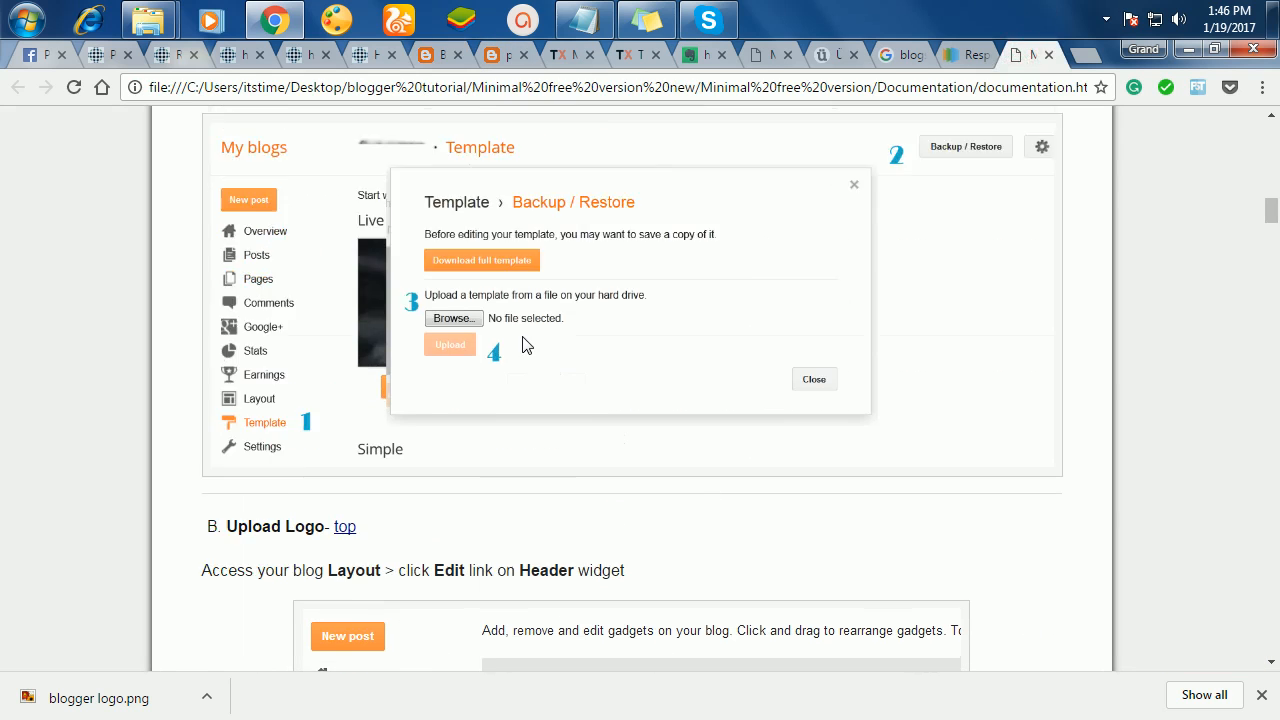
scroll(527, 345, up, 2)
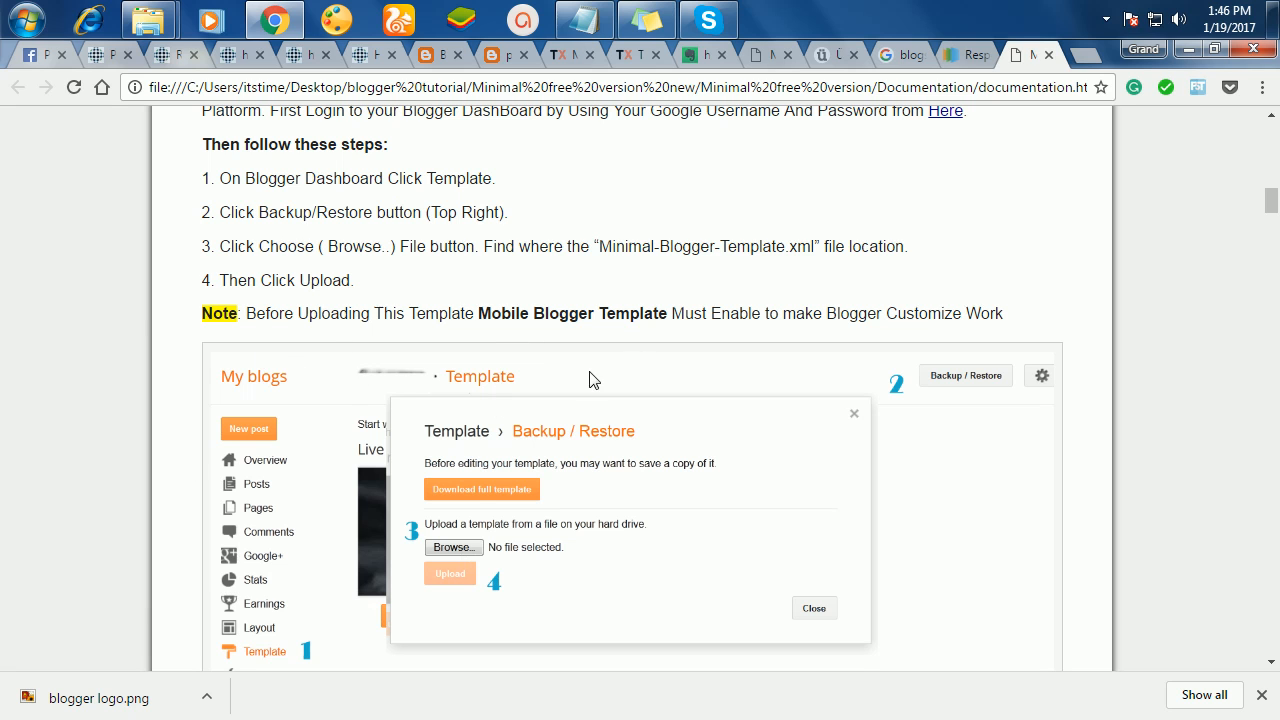
scroll(566, 497, down, 7)
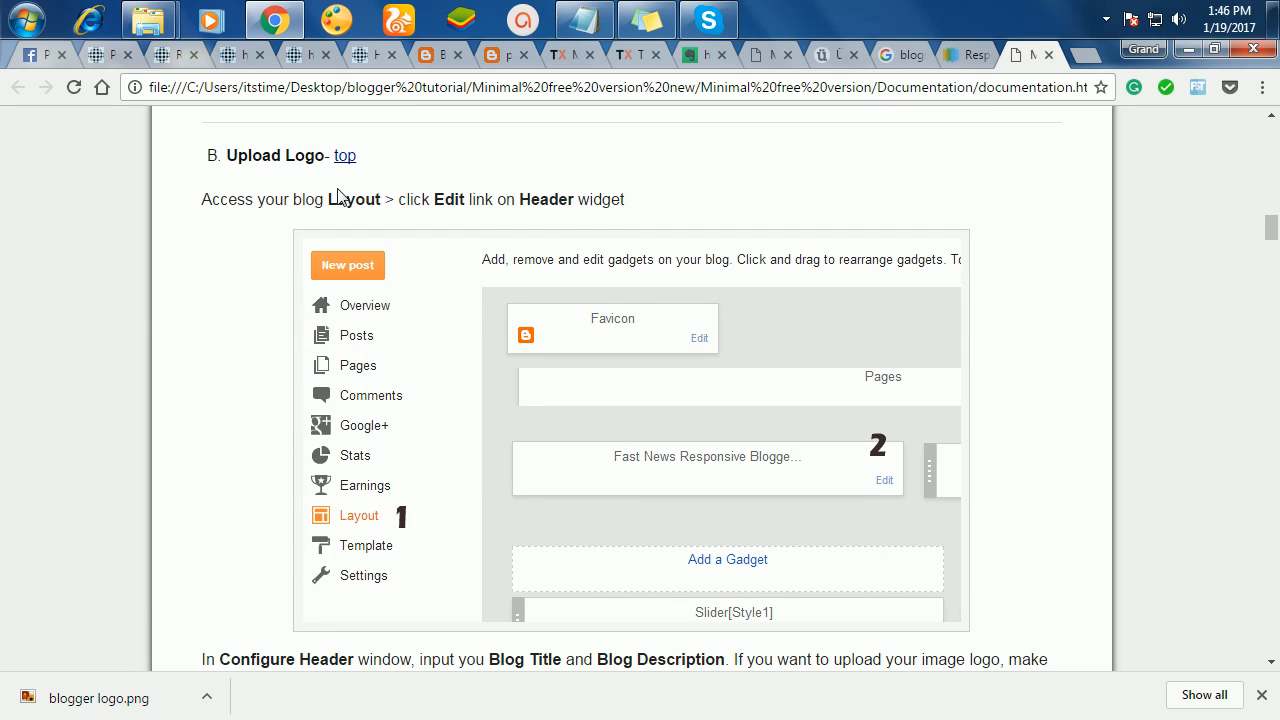
scroll(390, 230, up, 2)
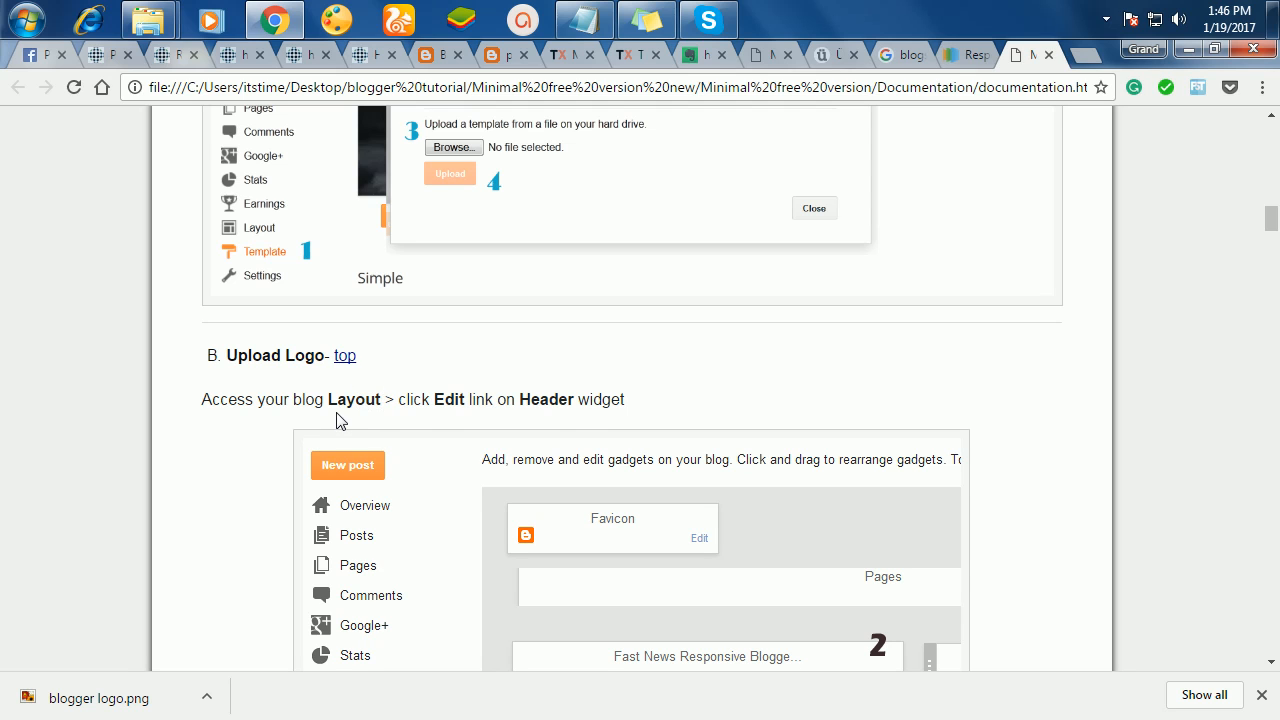
- Return to the Blogger dashboard, open the blog's Layout page, and look over the navigation-wrapper and top-social gadgets
click(427, 57)
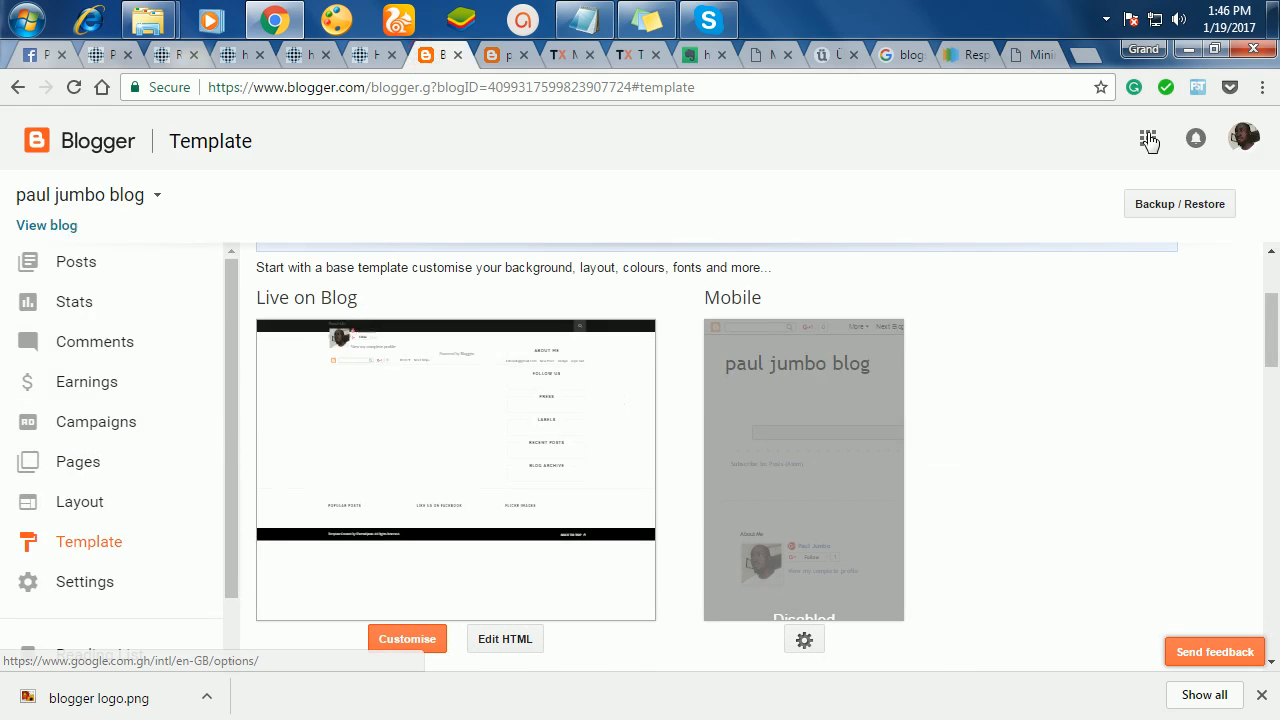
click(1214, 49)
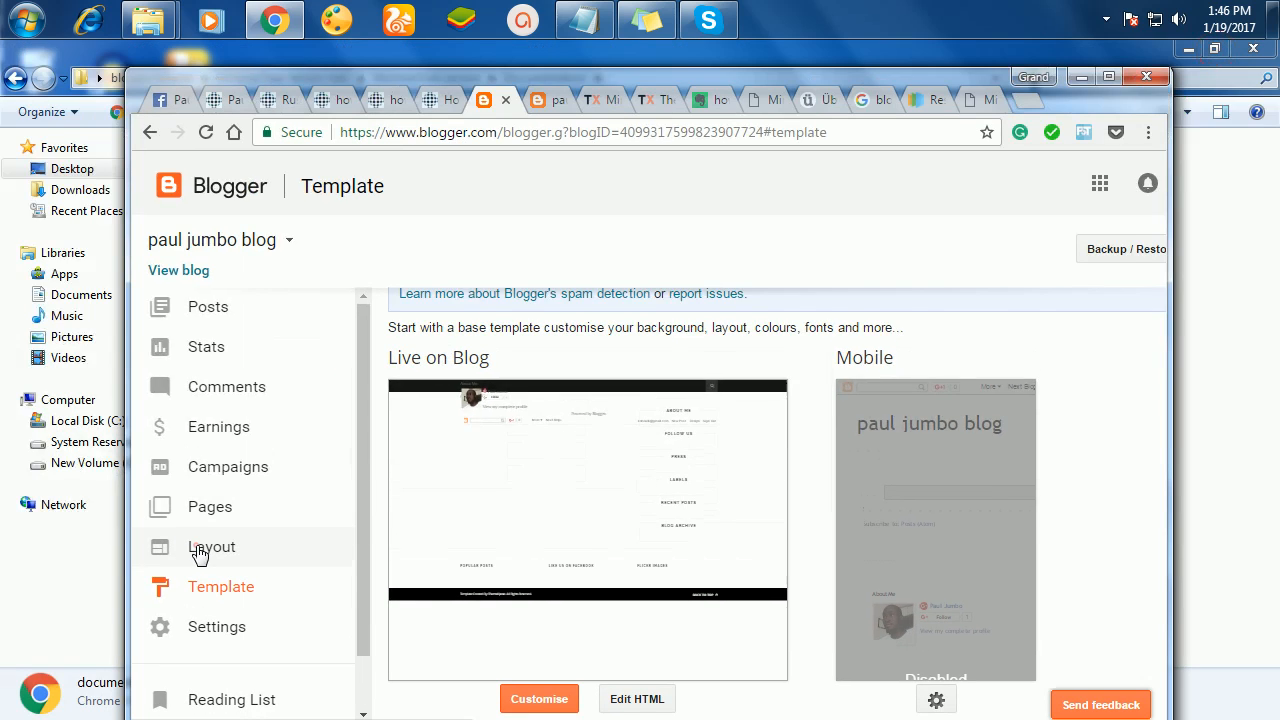
click(200, 552)
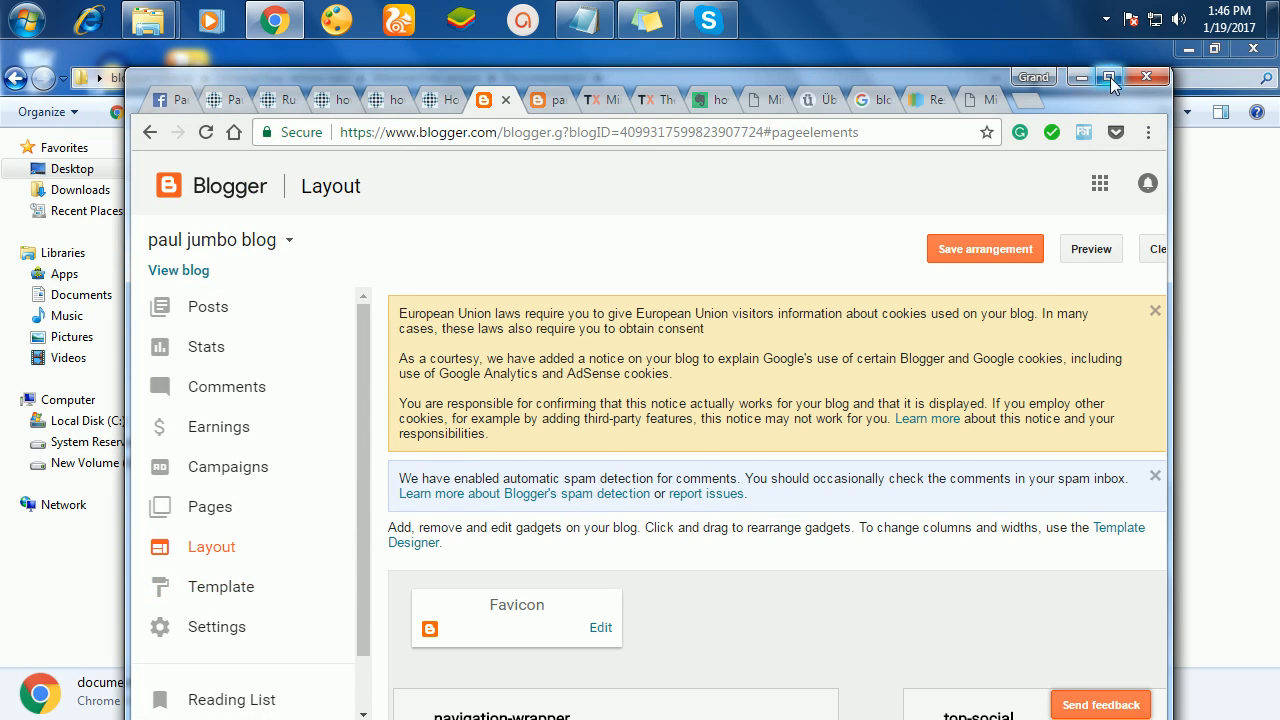
click(1110, 78)
scroll(475, 497, down, 2)
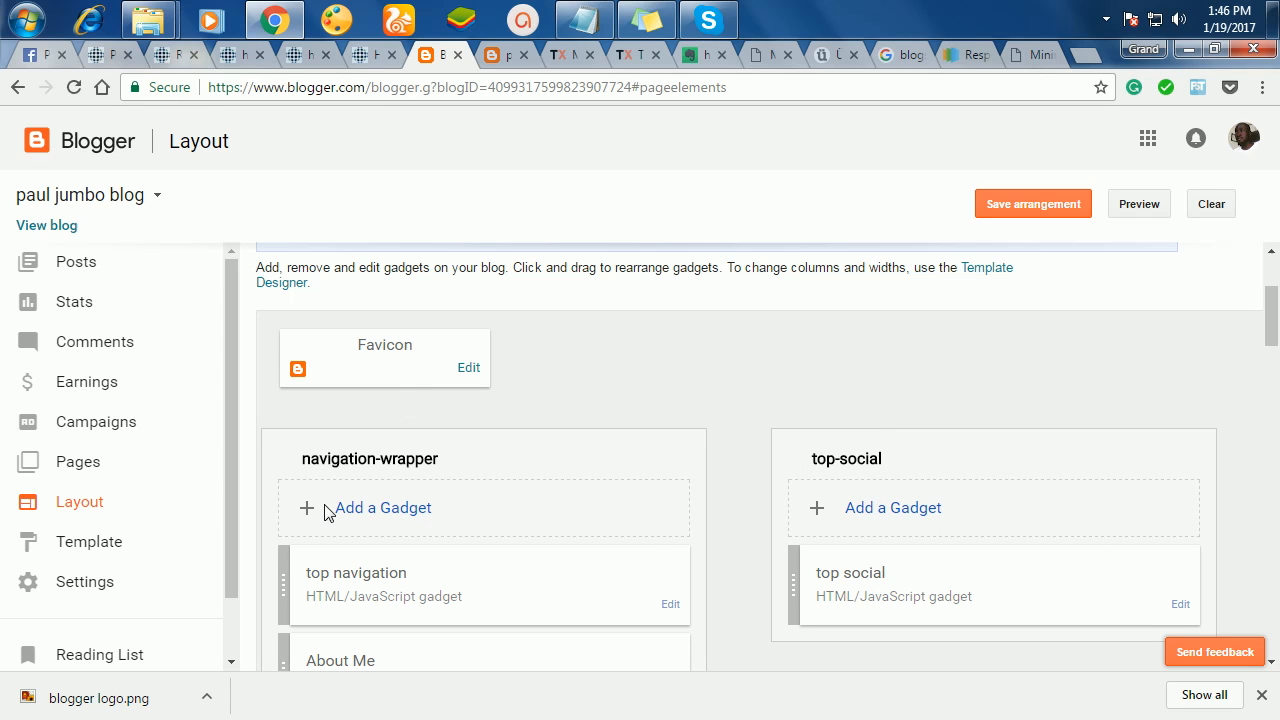
scroll(523, 583, down, 1)
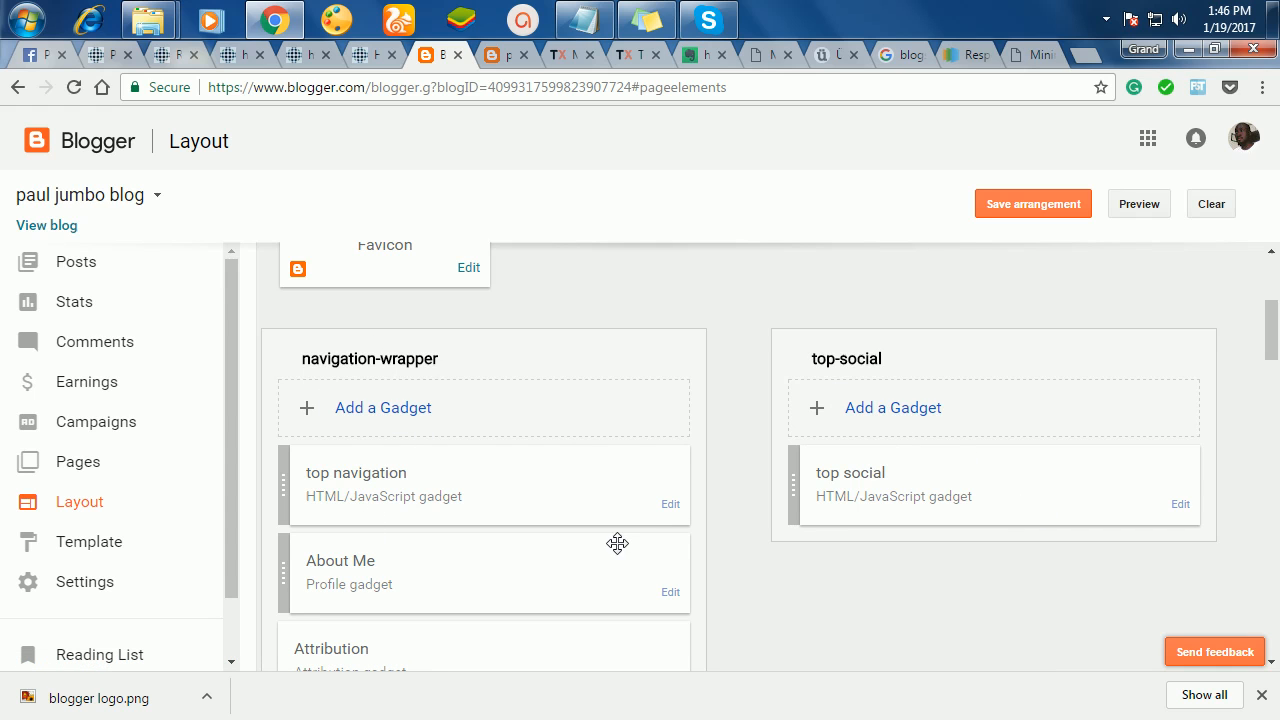
- Check the configuration of the top navigation HTML/JavaScript gadget and close it without saving
click(670, 505)
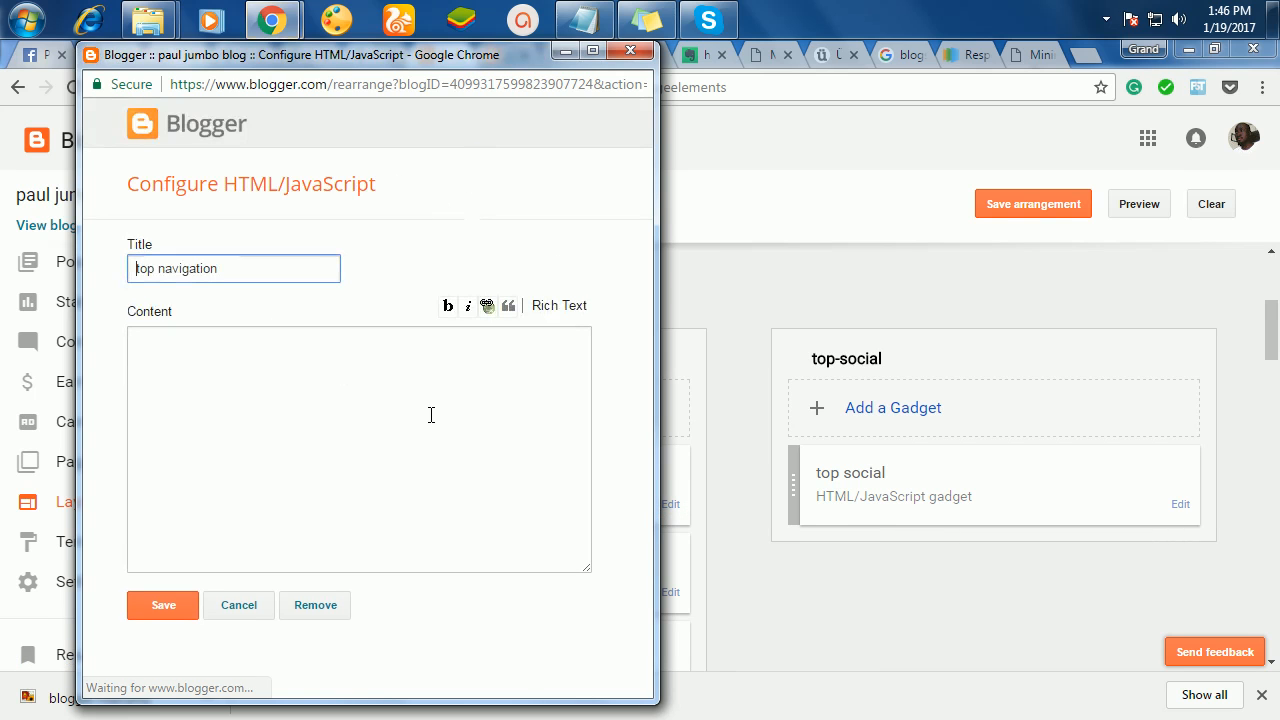
click(220, 403)
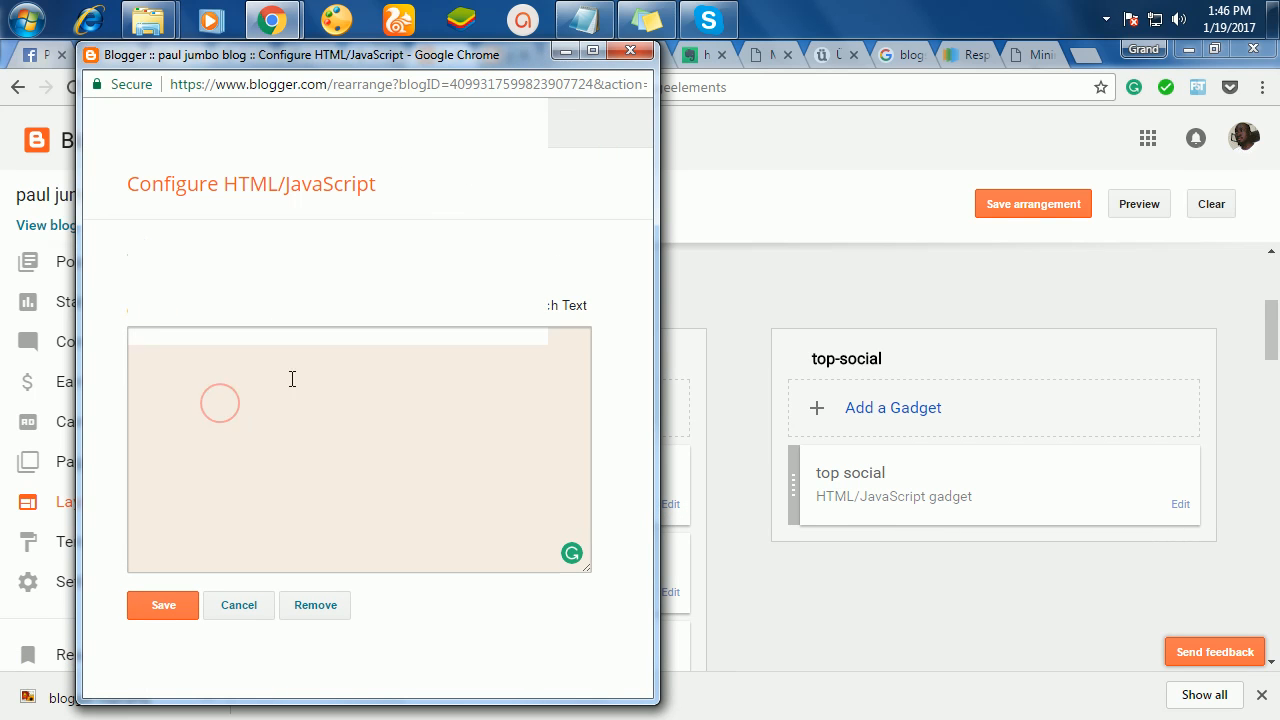
click(636, 51)
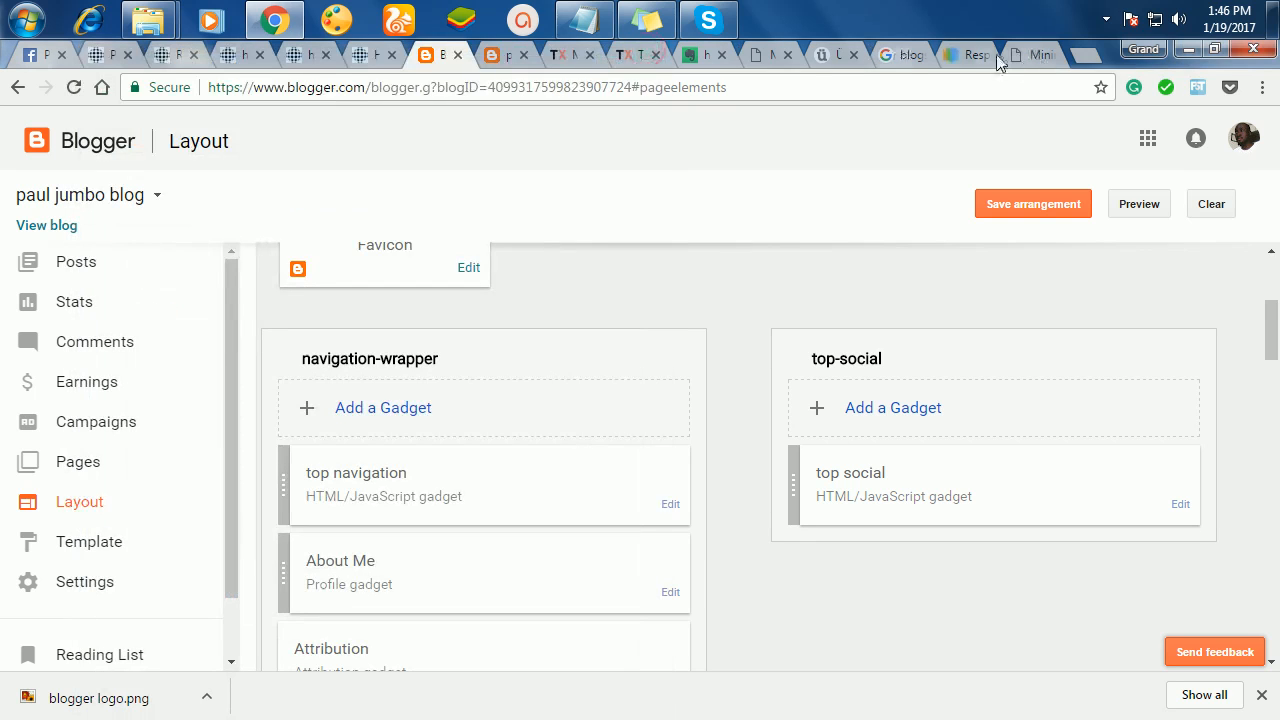
- Read the documentation's Configure Header instructions and the "Setting up the menu" section on editing the top navigation gadget
click(1025, 60)
scroll(780, 434, down, 4)
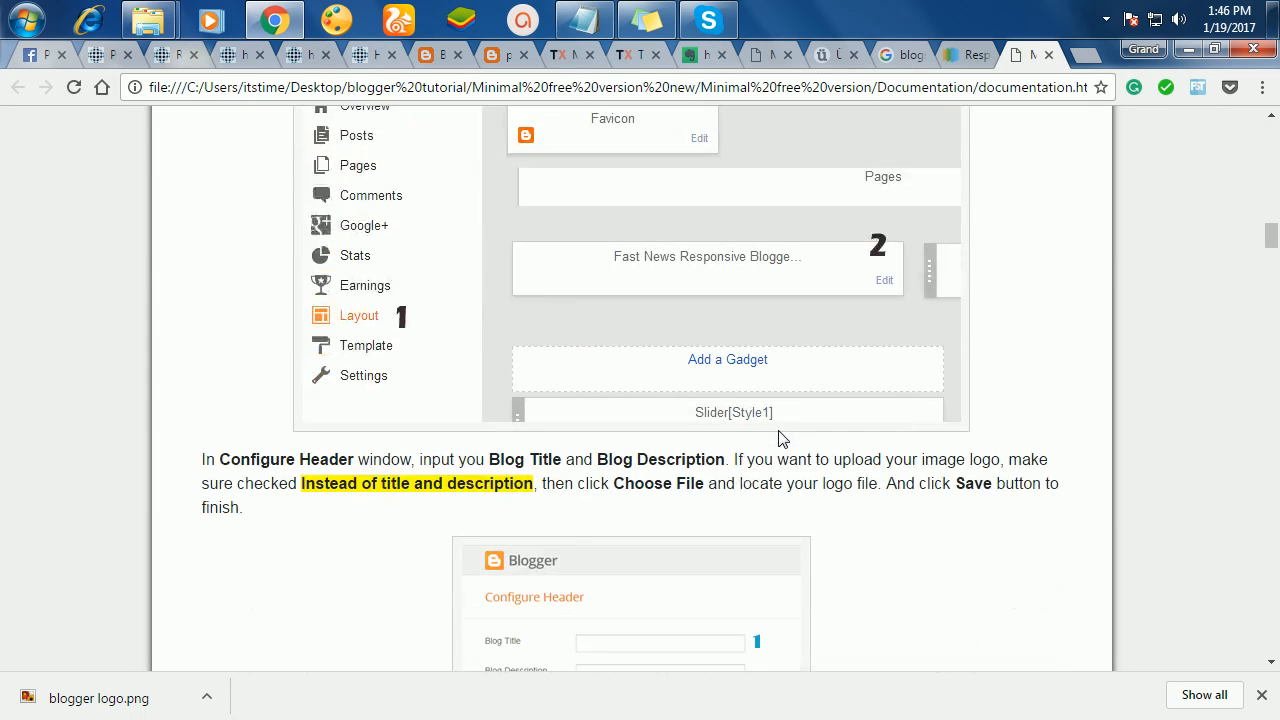
scroll(780, 437, up, 1)
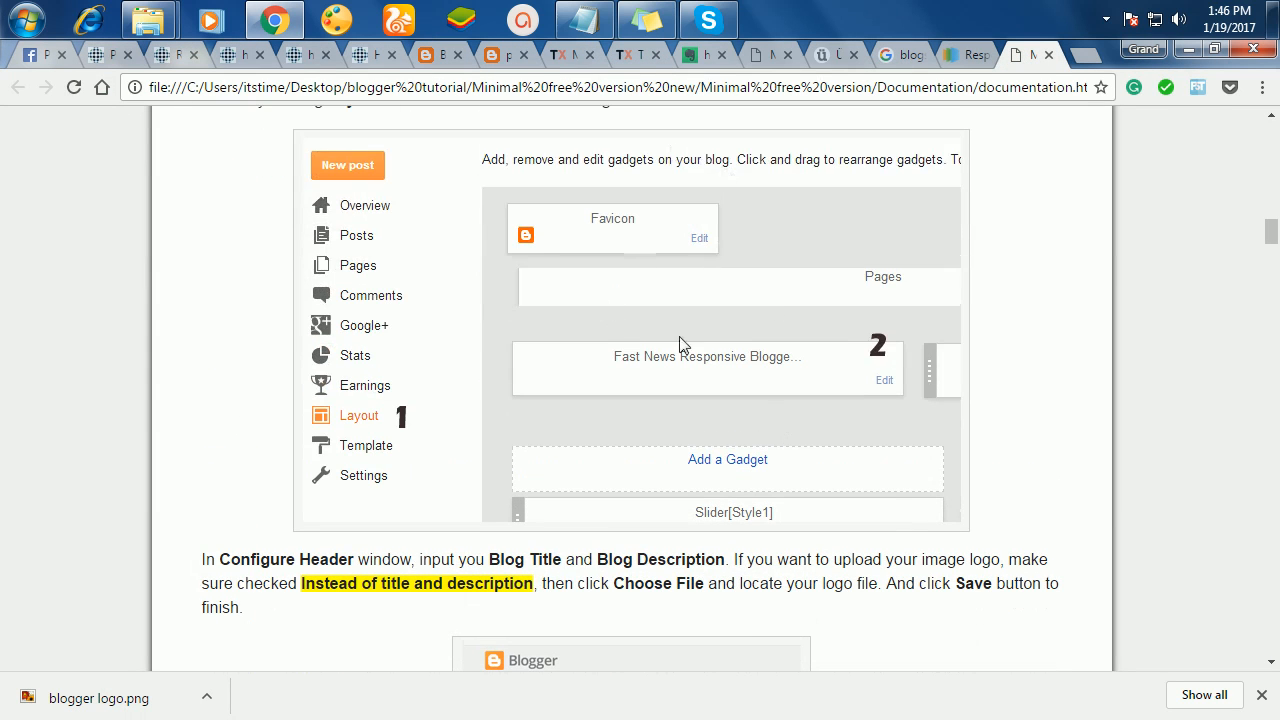
scroll(396, 555, down, 1)
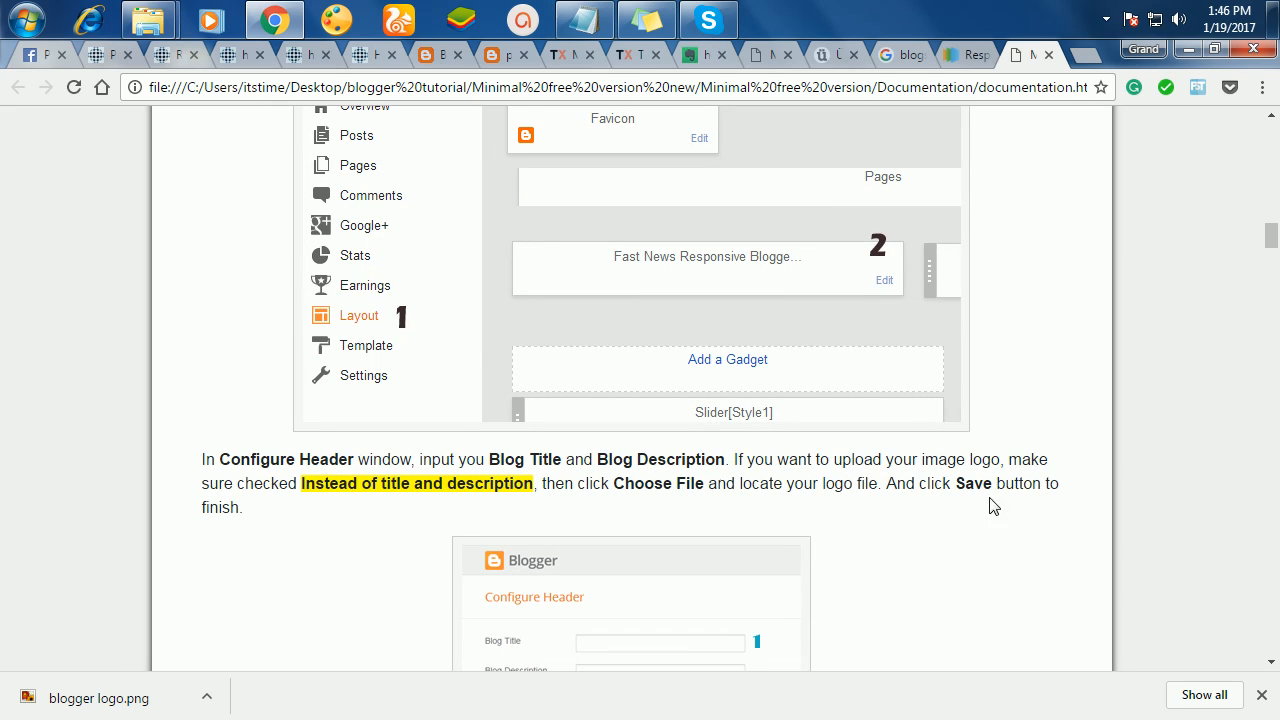
scroll(975, 514, down, 2)
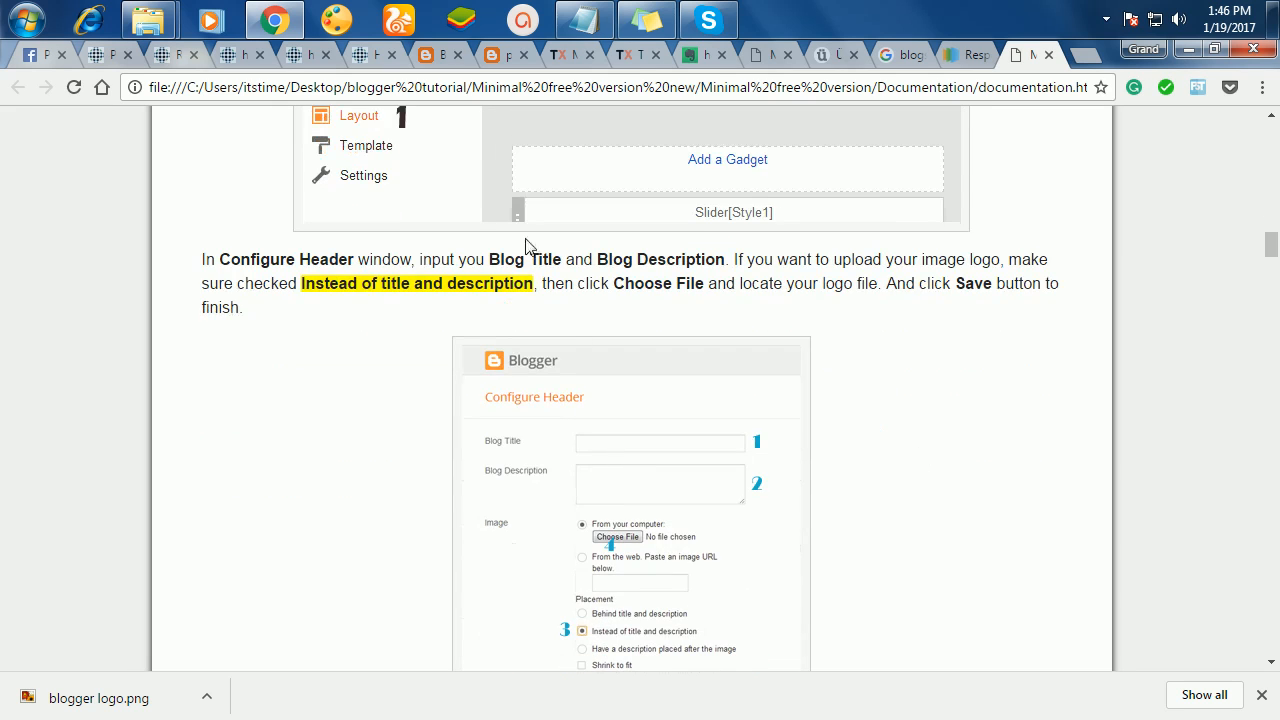
scroll(669, 437, down, 6)
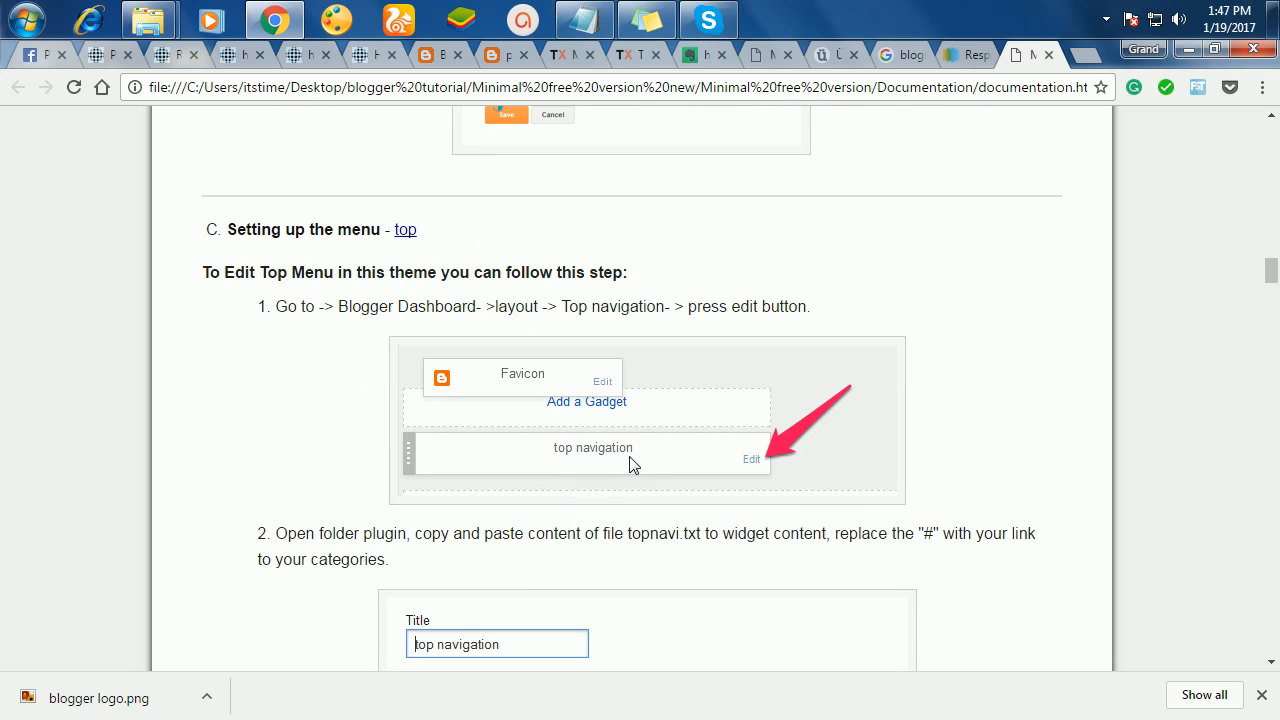
scroll(628, 480, down, 3)
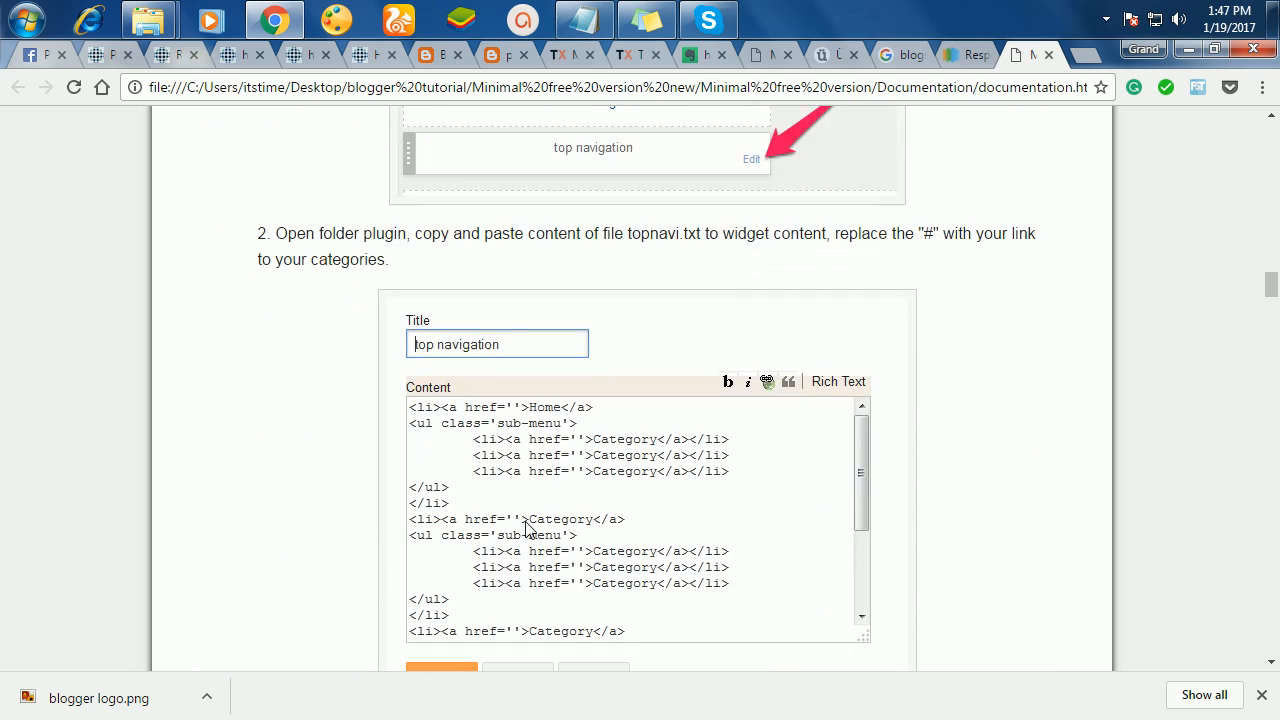
scroll(572, 537, down, 1)
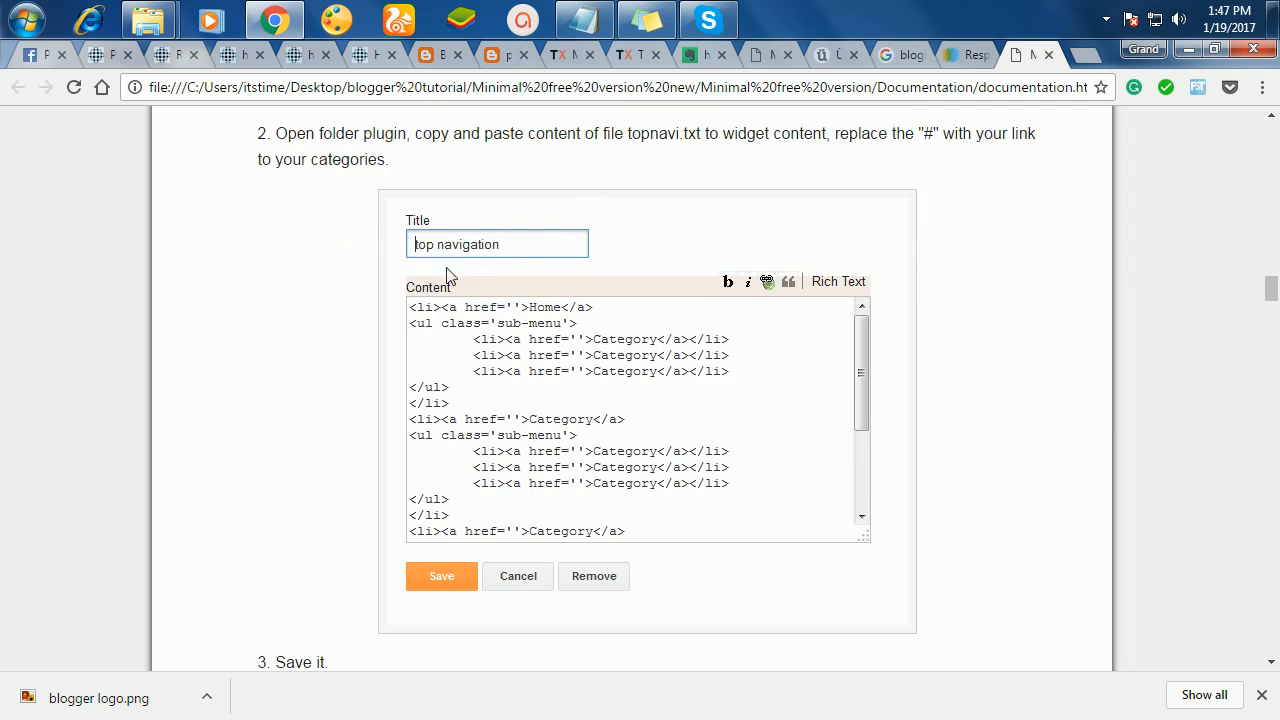
drag(645, 534, 594, 459)
- Copy the Home, About and Contact menu list code from the blogger Notepad file and return to Blogger's Layout page
click(588, 38)
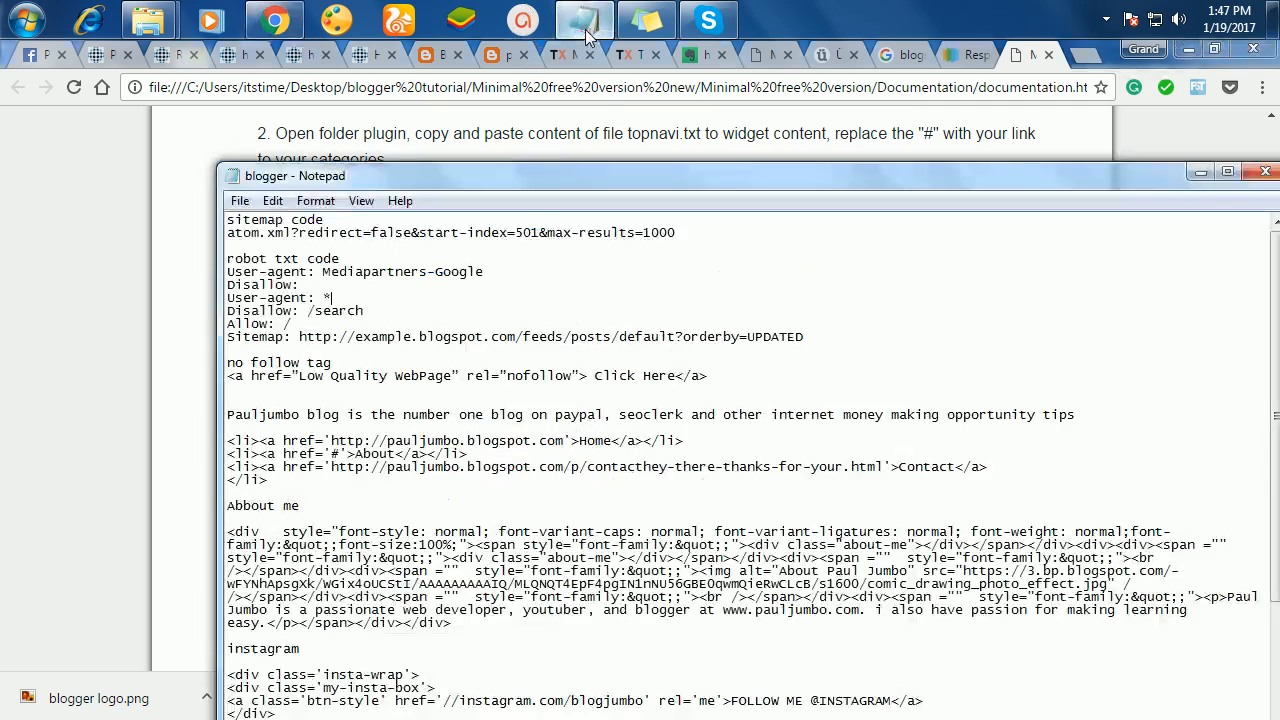
scroll(489, 395, down, 2)
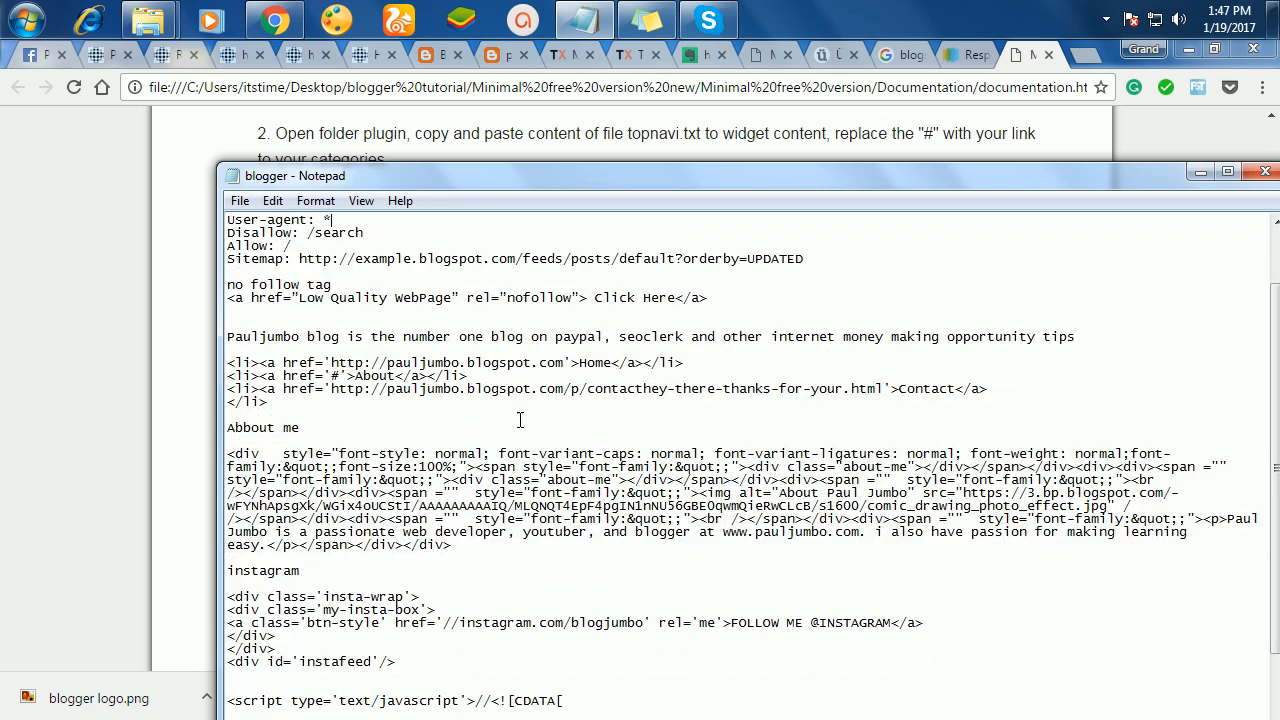
scroll(516, 398, up, 1)
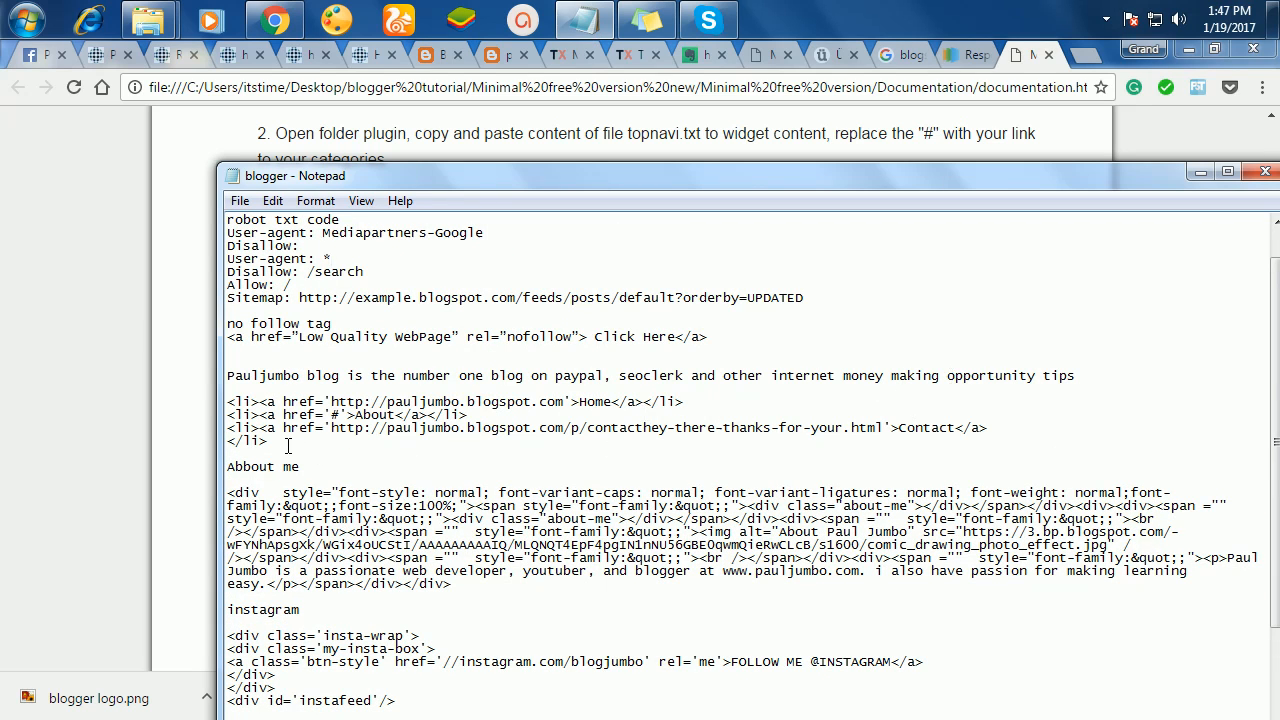
drag(284, 444, 226, 389)
key(ctrl+c)
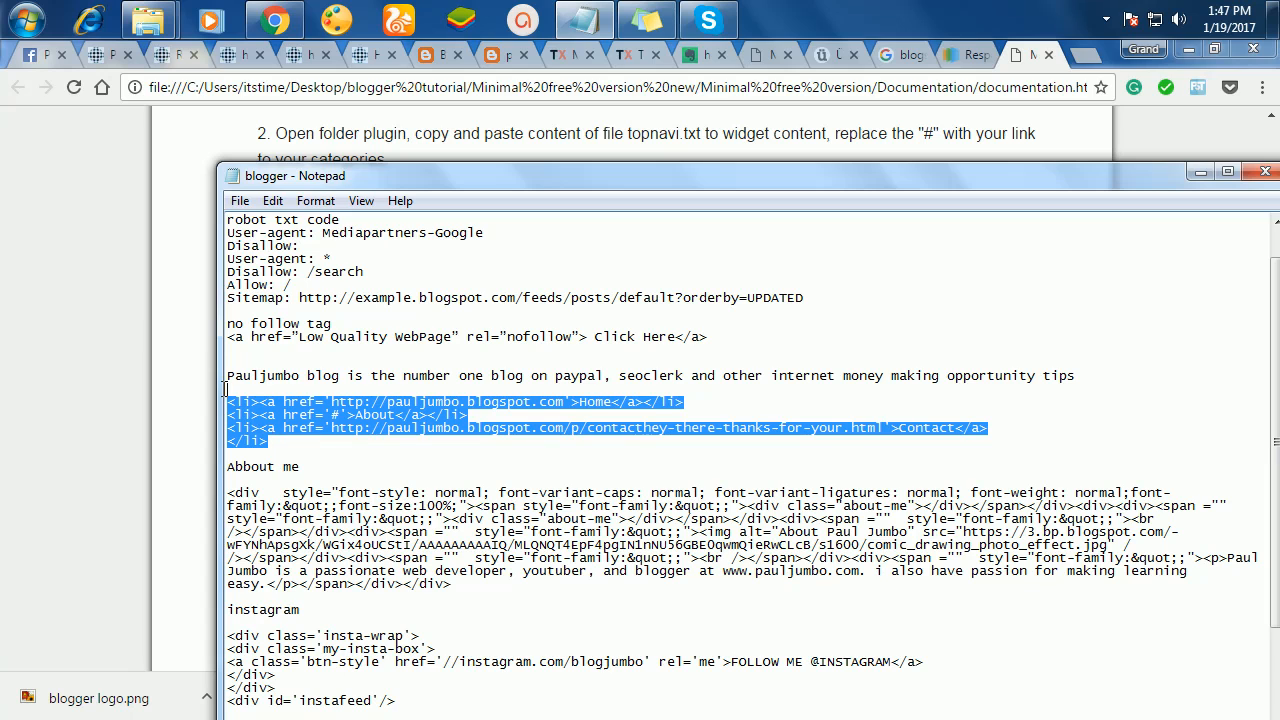
click(446, 56)
scroll(553, 498, down, 1)
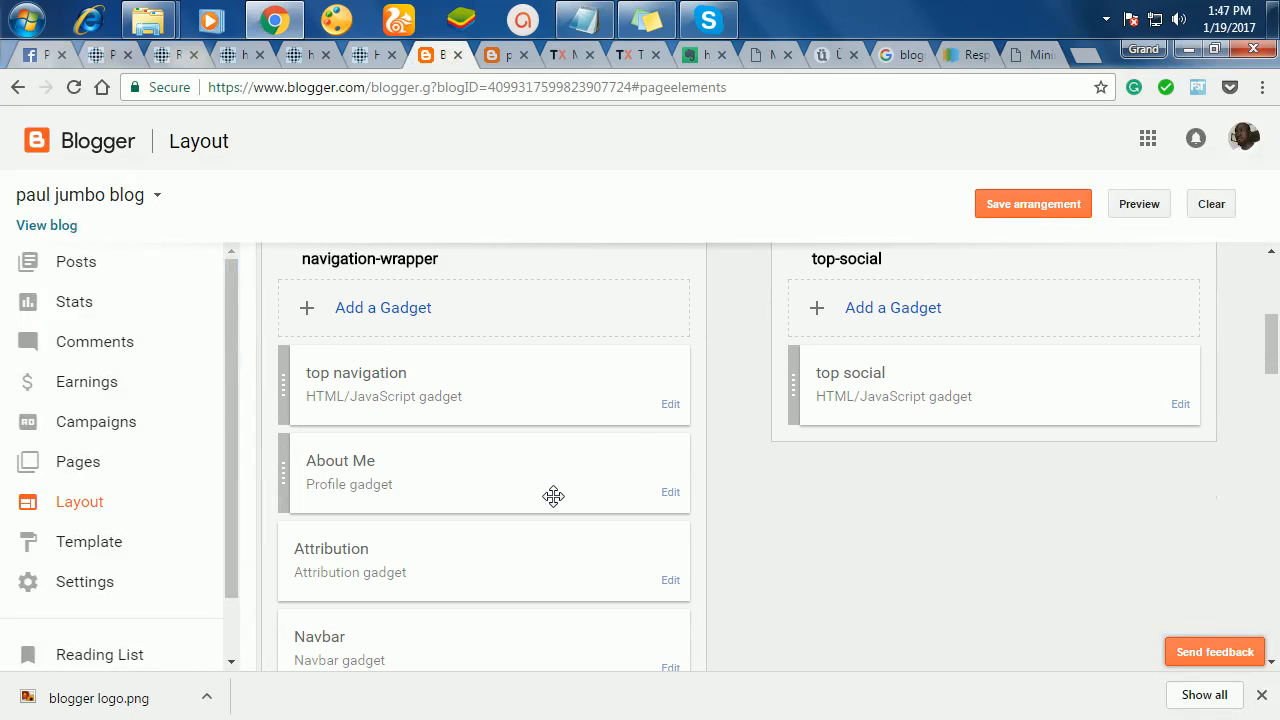
scroll(640, 457, down, 1)
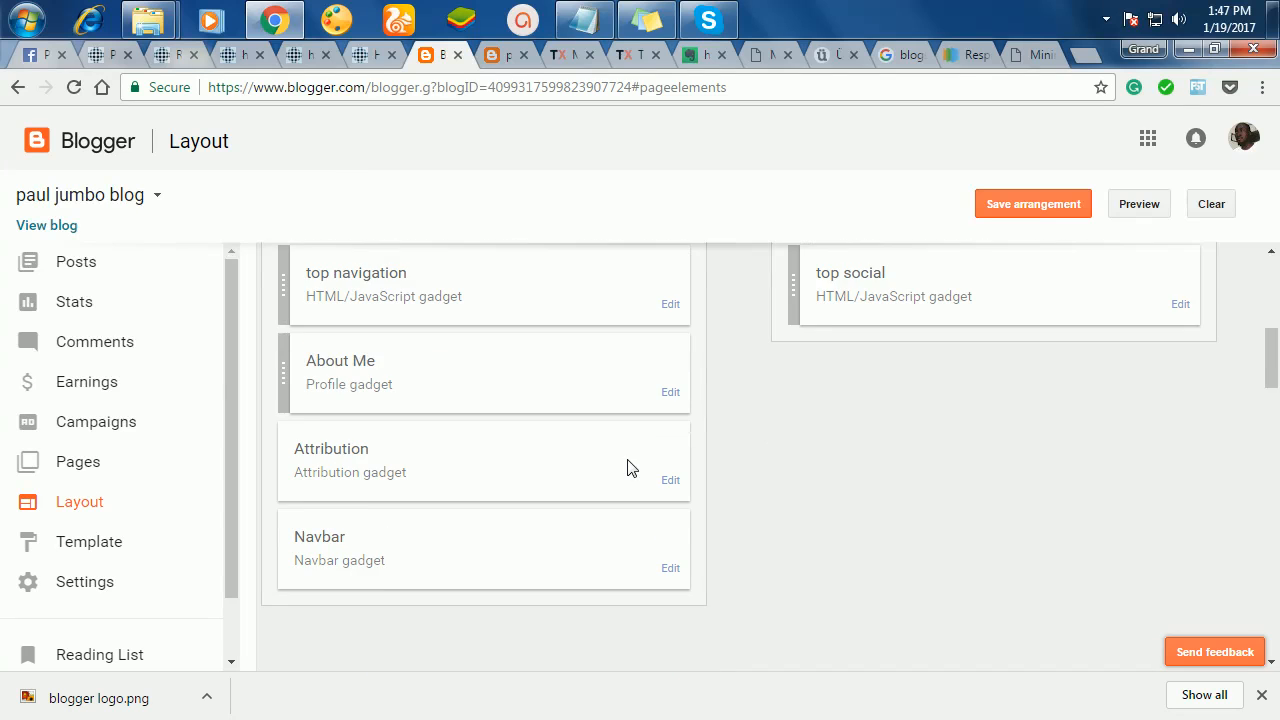
scroll(625, 462, up, 1)
scroll(623, 460, down, 3)
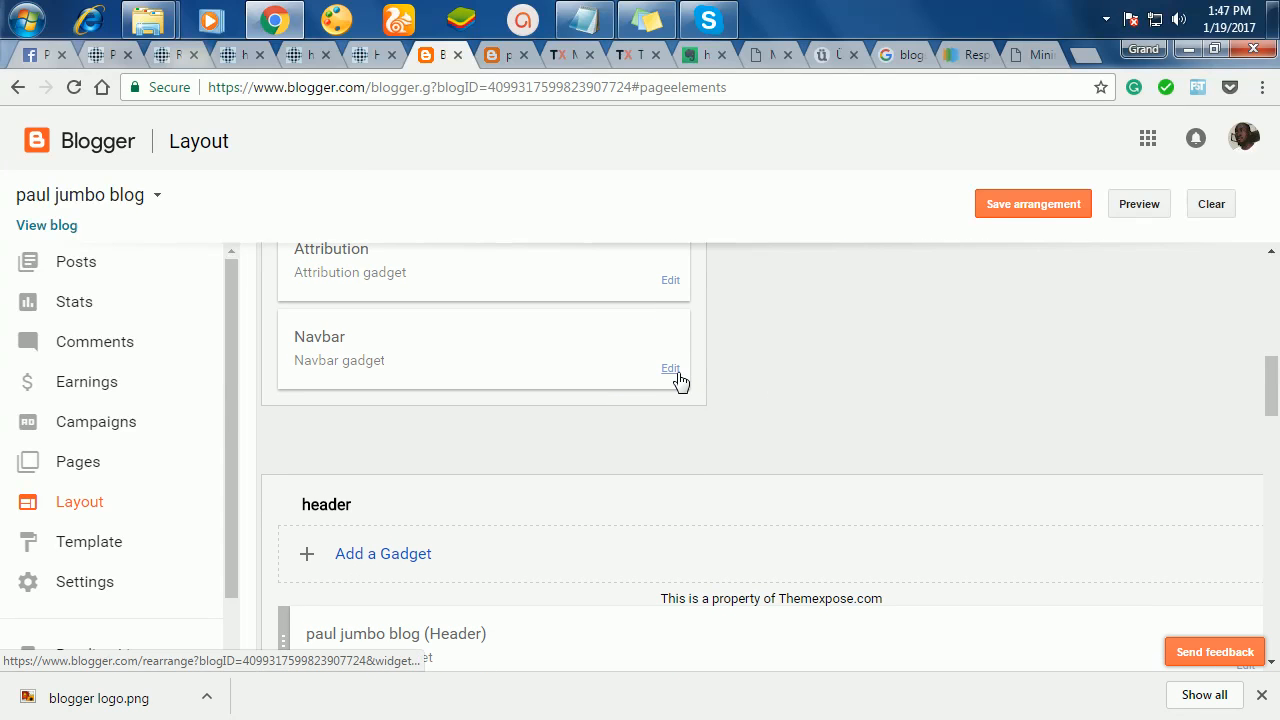
click(675, 372)
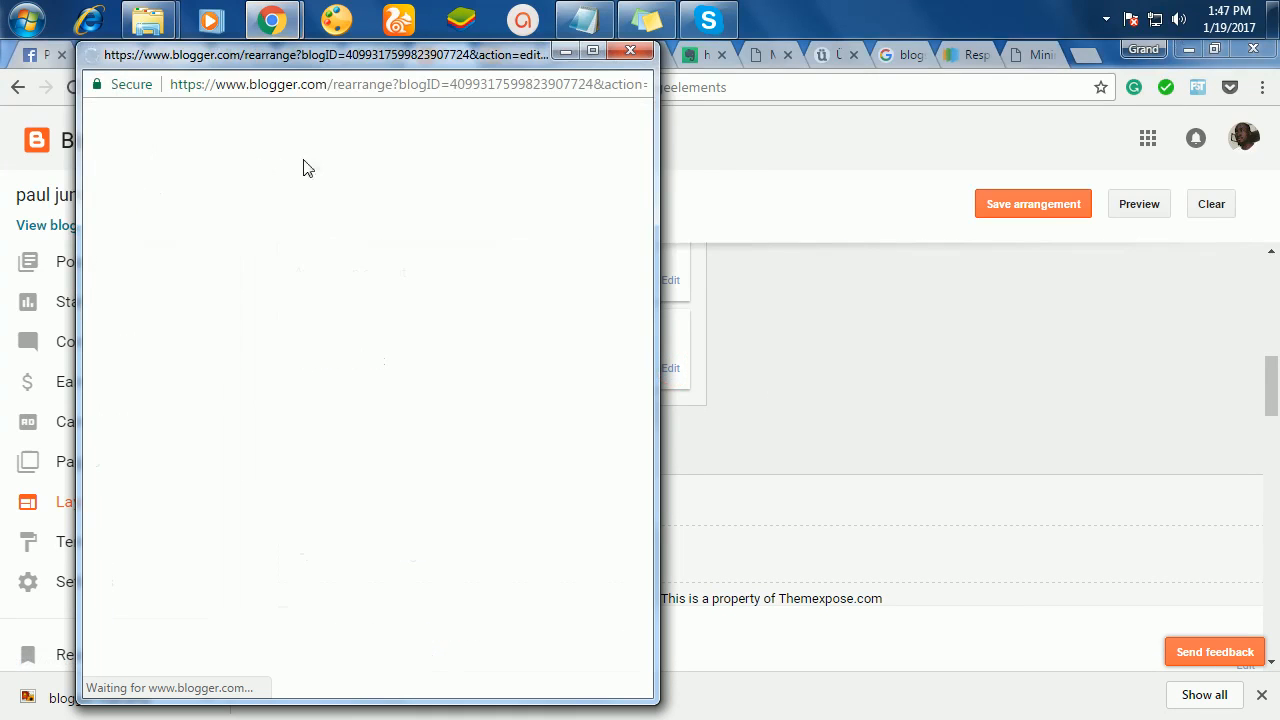
click(630, 50)
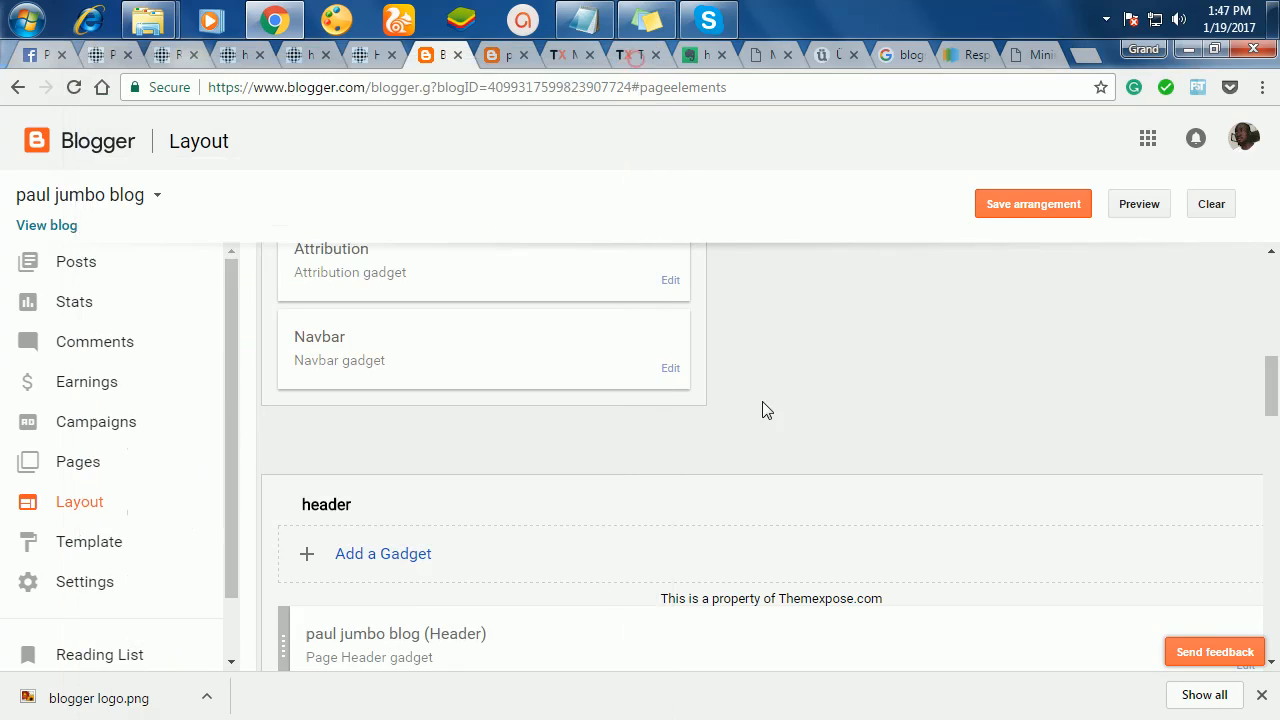
scroll(763, 417, up, 4)
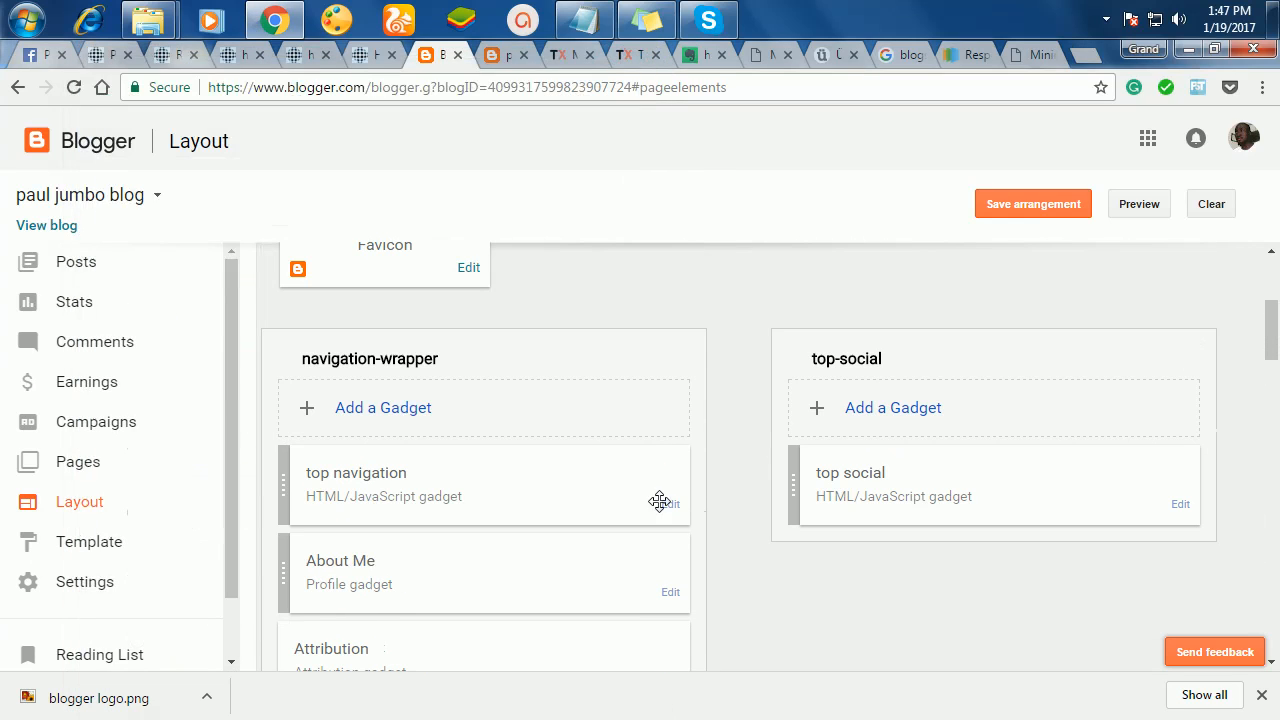
- Paste the copied menu code into the top navigation gadget's content, then save the gadget and the layout arrangement
click(668, 504)
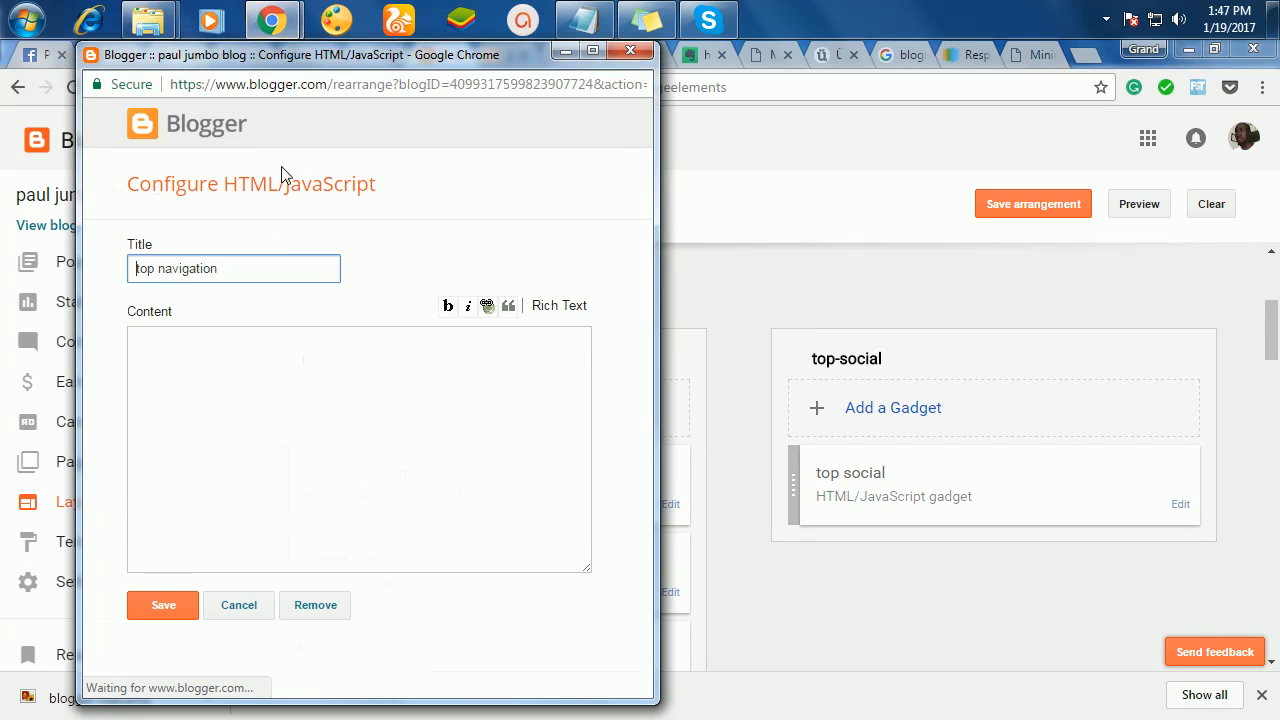
click(223, 380)
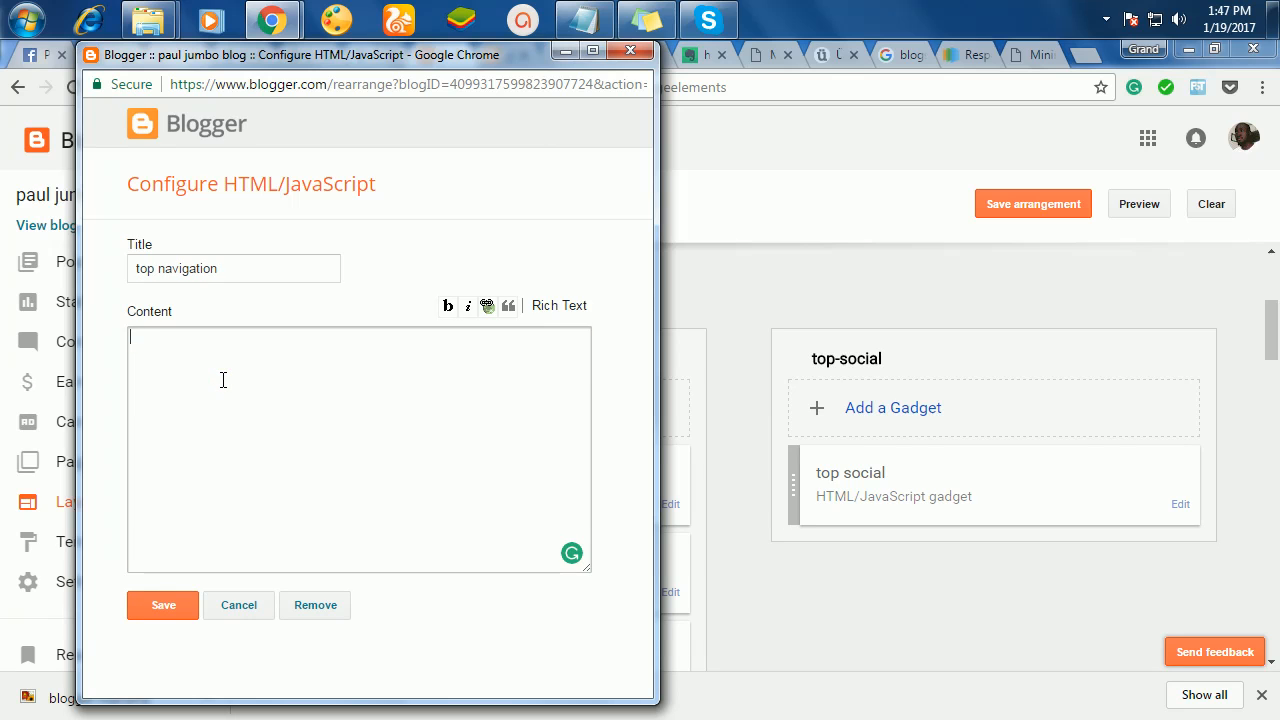
key(ctrl+v)
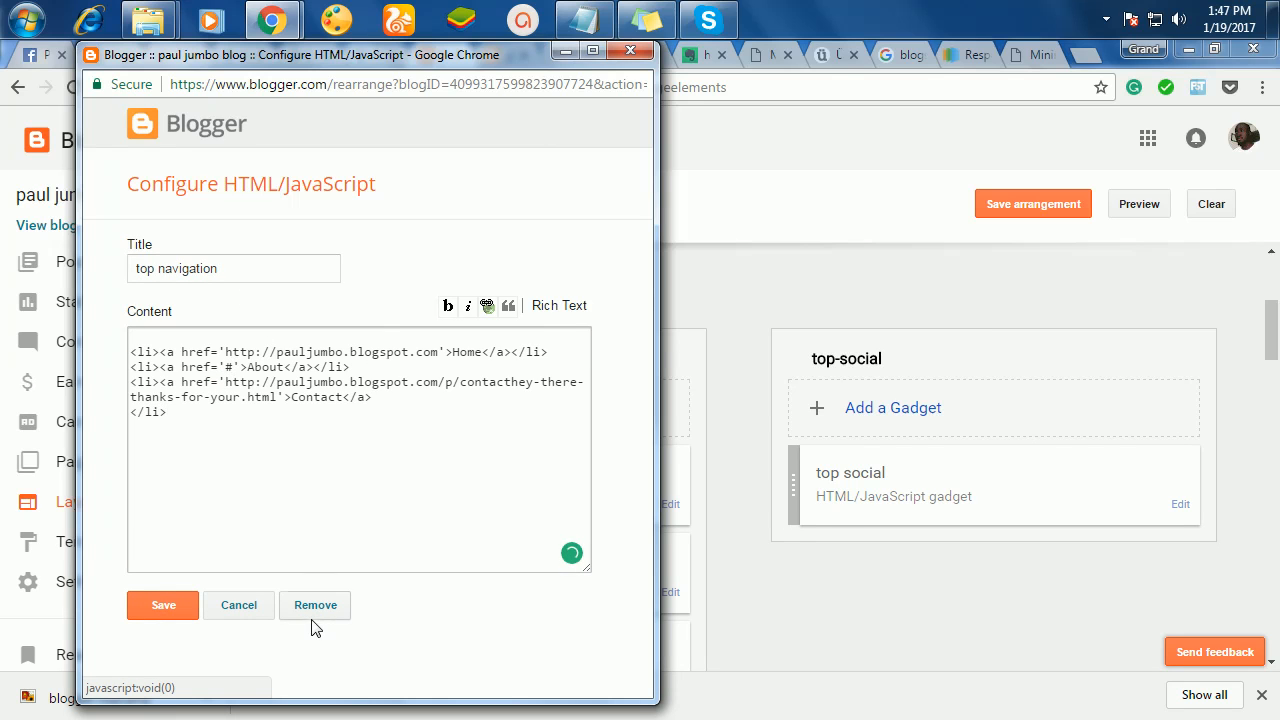
click(172, 605)
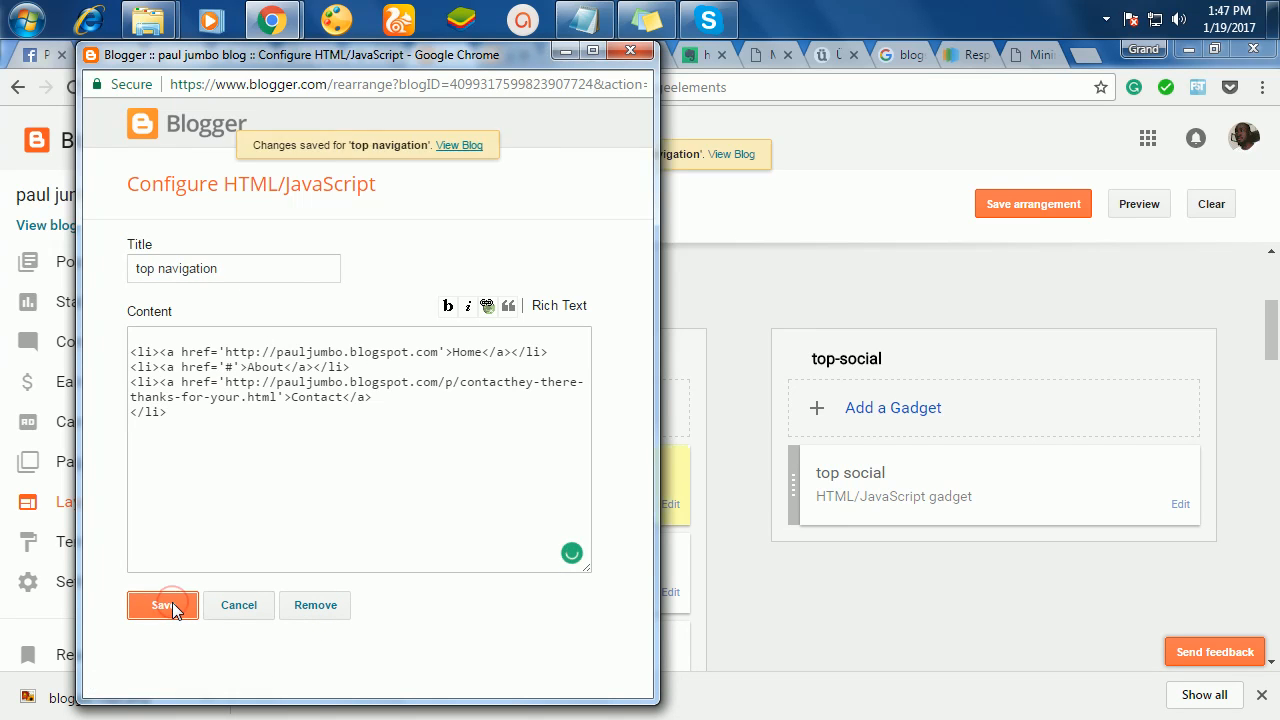
scroll(551, 520, down, 2)
scroll(554, 520, up, 2)
click(1057, 203)
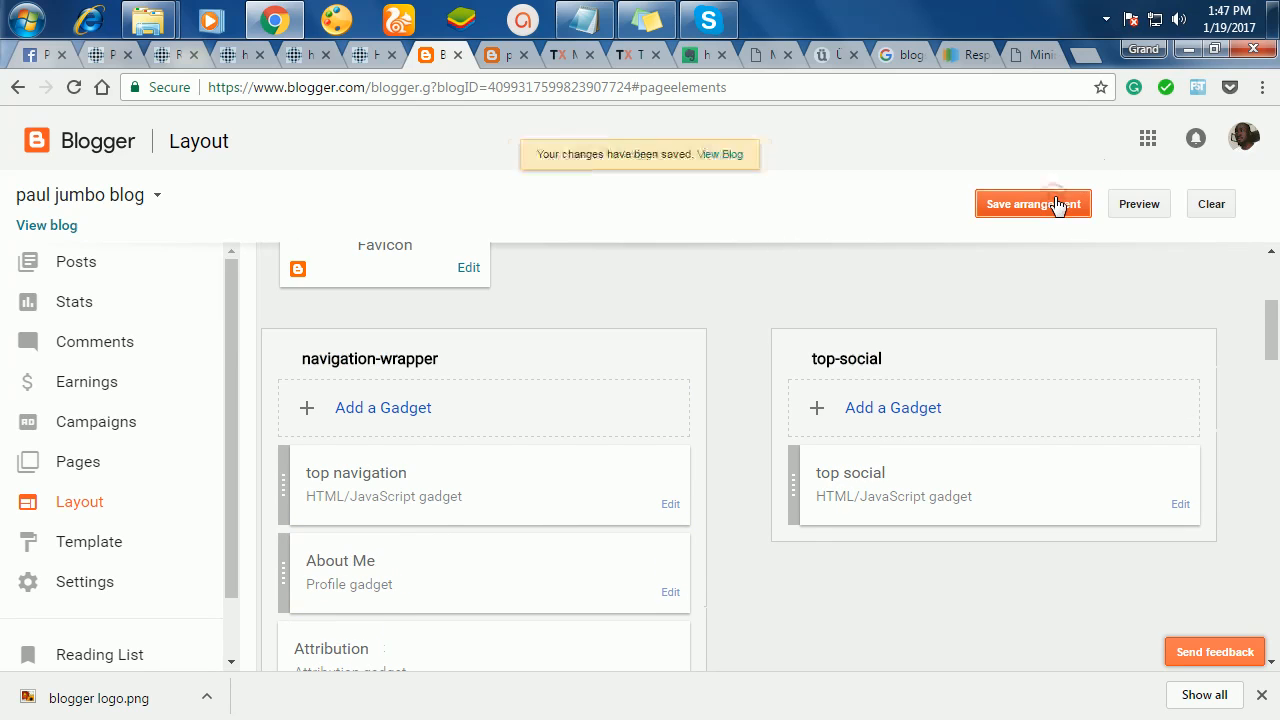
- Reload the live blog and check the menu items in its top navigation bar
click(499, 57)
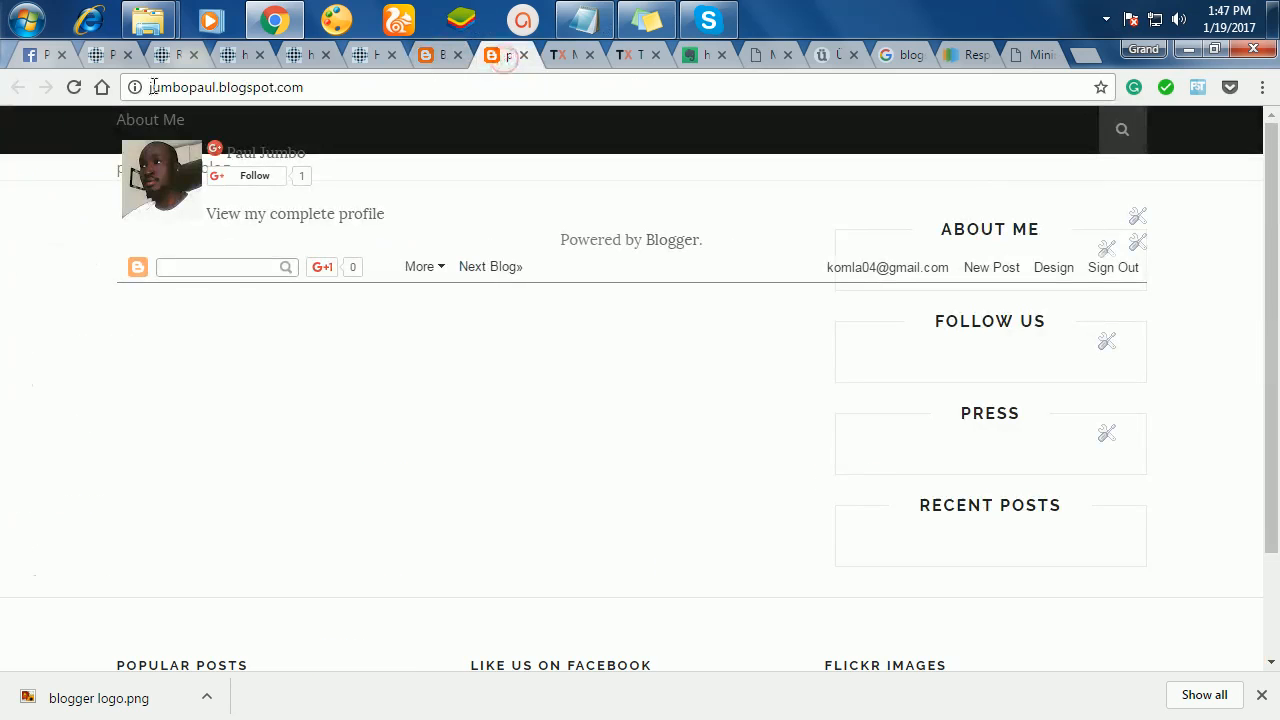
click(78, 90)
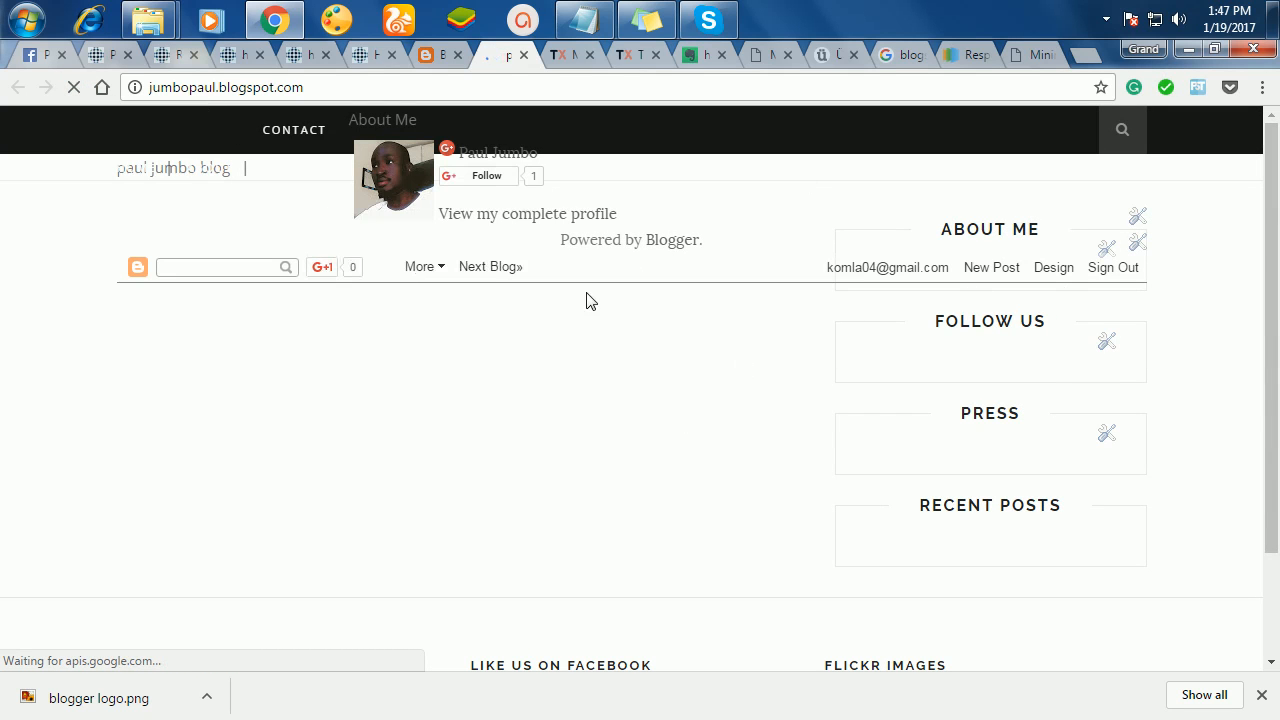
drag(1268, 274, 1228, 240)
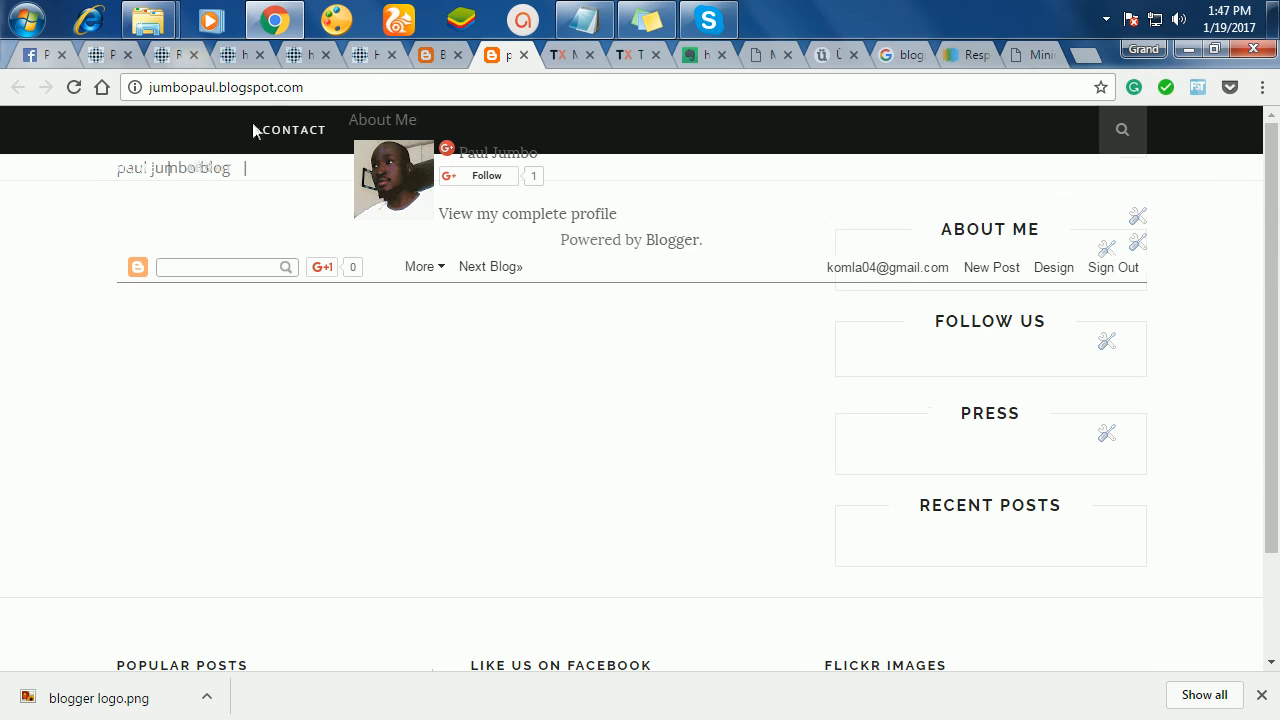
- Compare the header and social icons in the ThemeXpose Minimal demo with those on the live blog
click(432, 56)
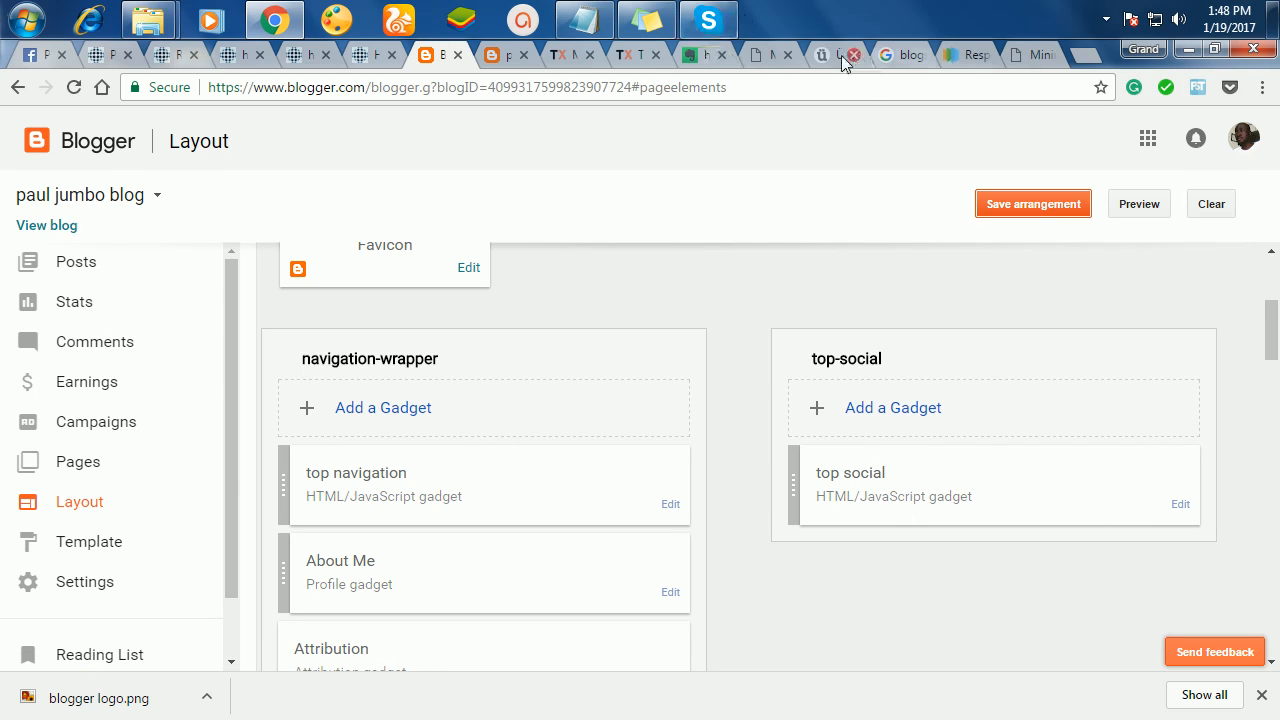
click(634, 56)
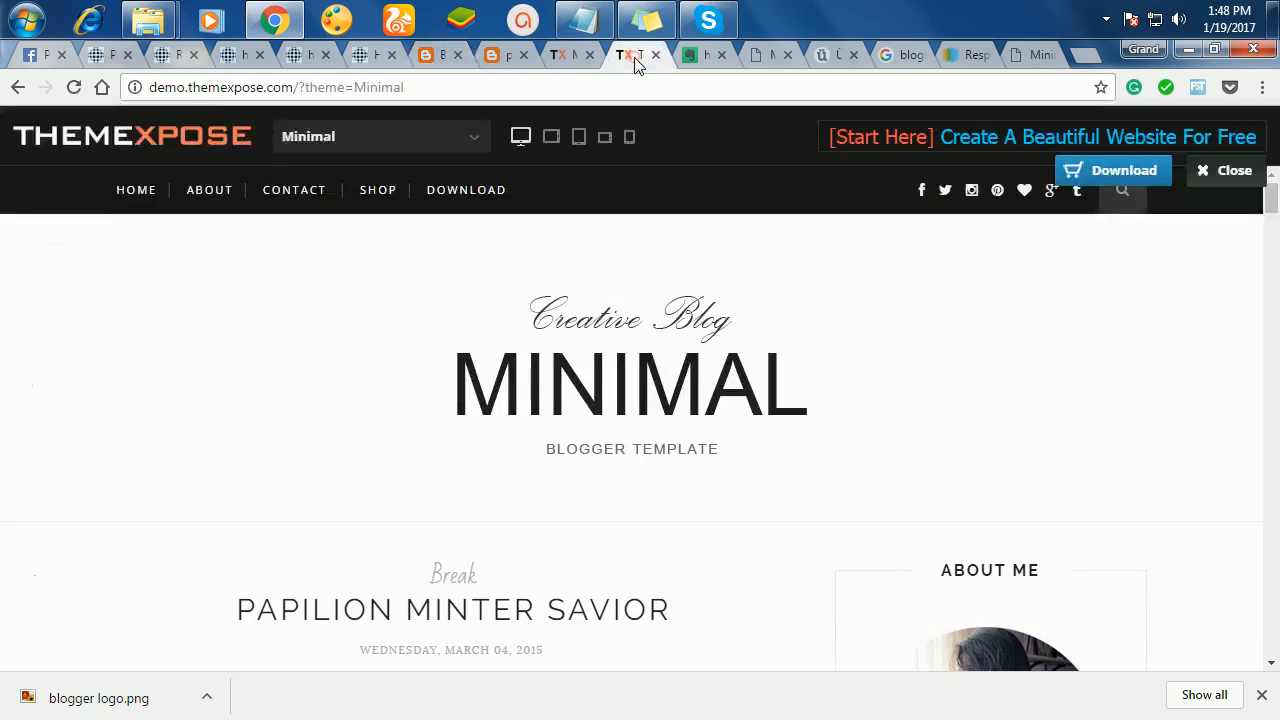
scroll(643, 388, down, 2)
scroll(643, 389, down, 1)
scroll(640, 385, up, 3)
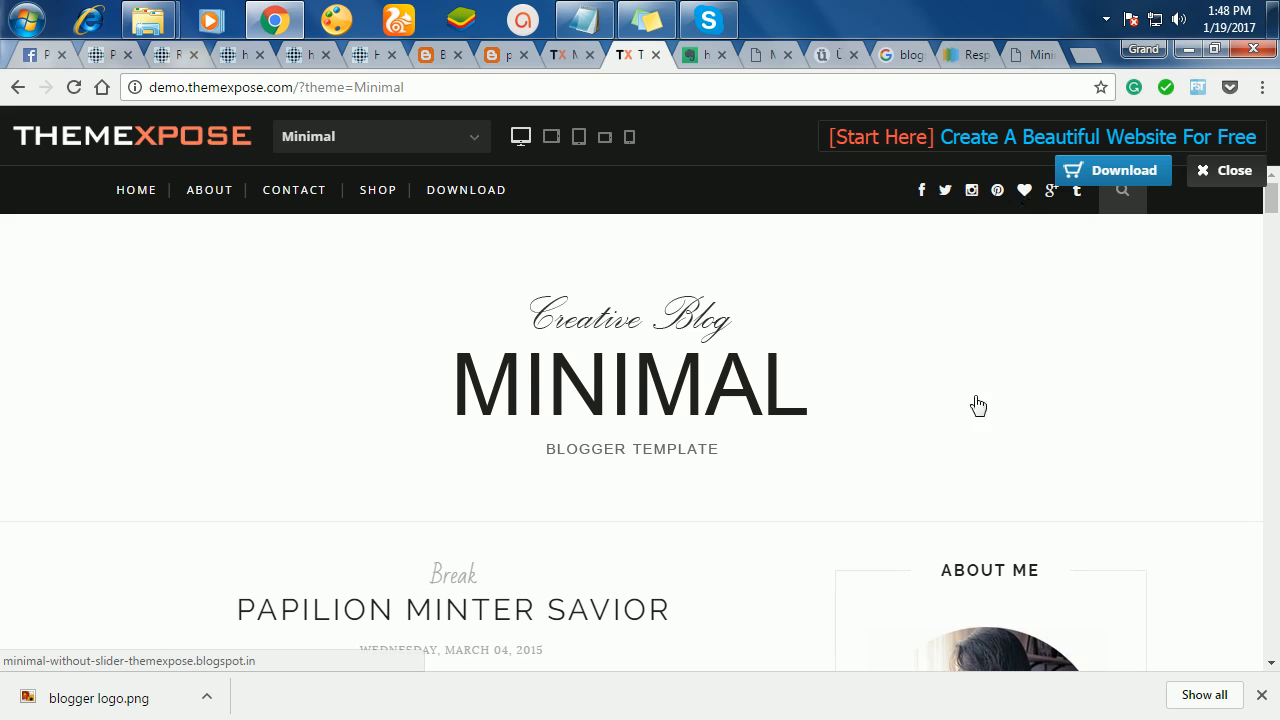
click(492, 58)
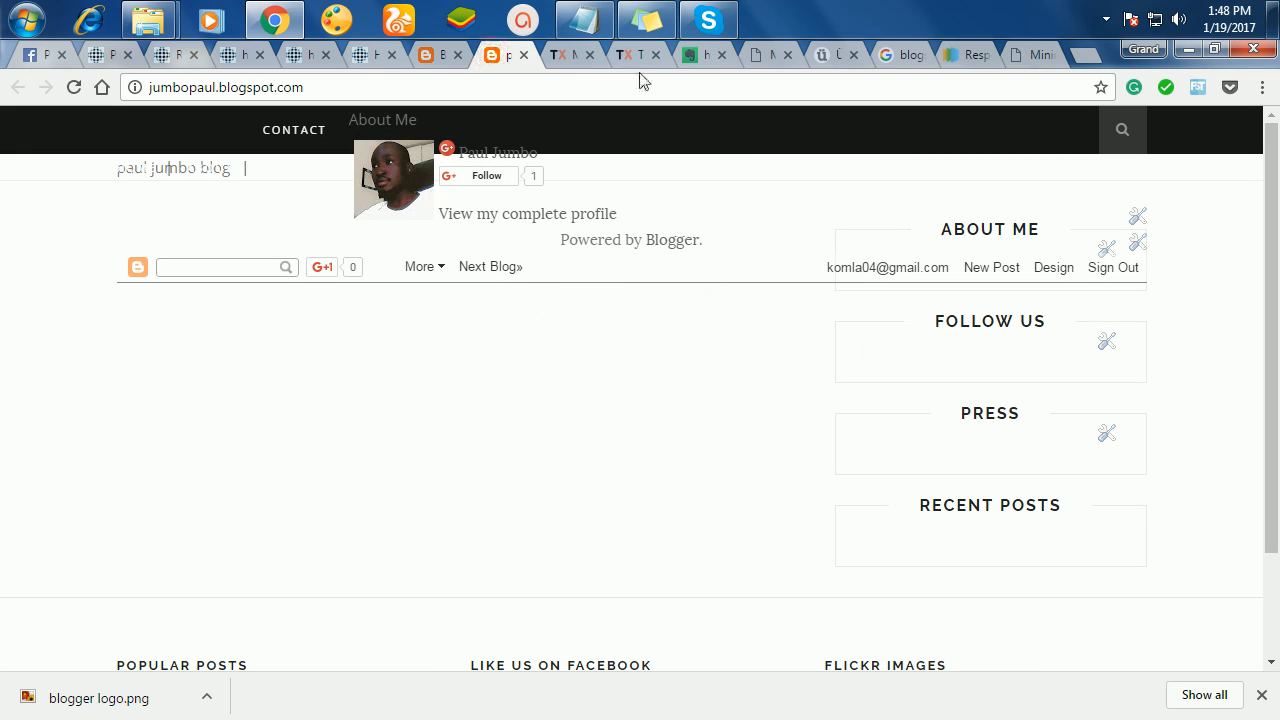
- Return to Blogger's Layout page and open the top social HTML/JavaScript gadget for editing its content
click(438, 57)
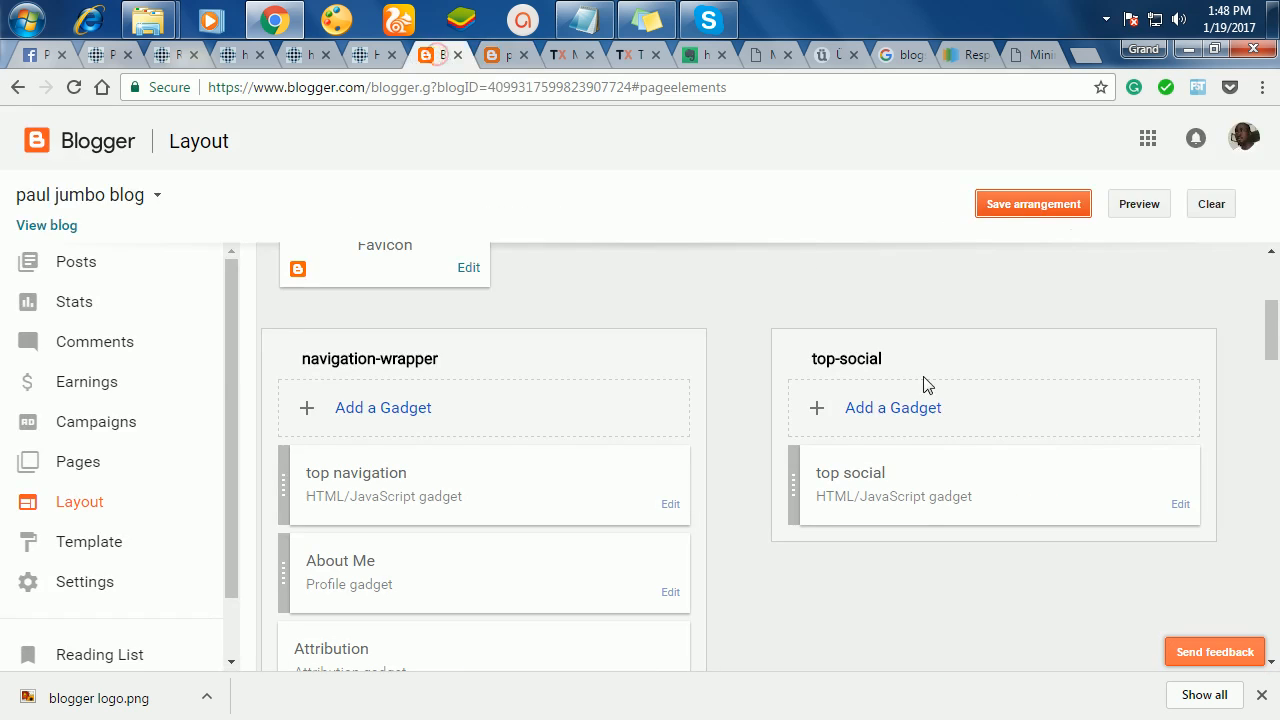
click(1189, 509)
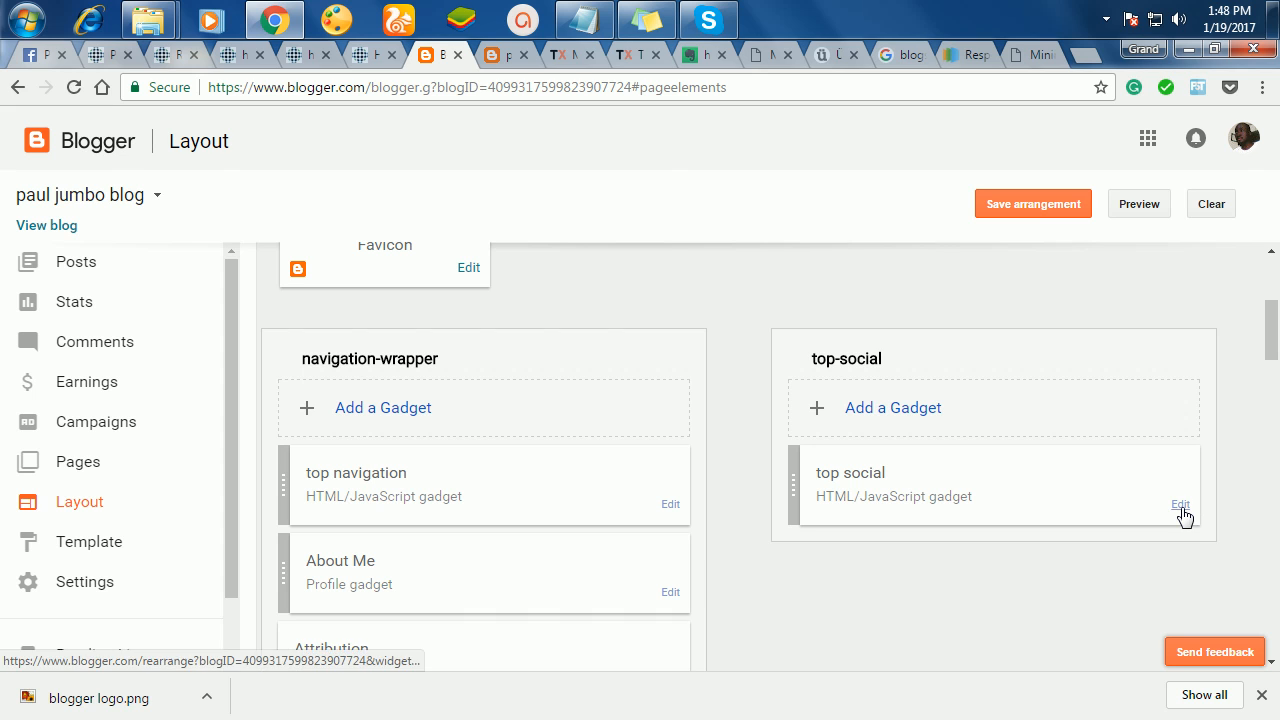
click(1181, 508)
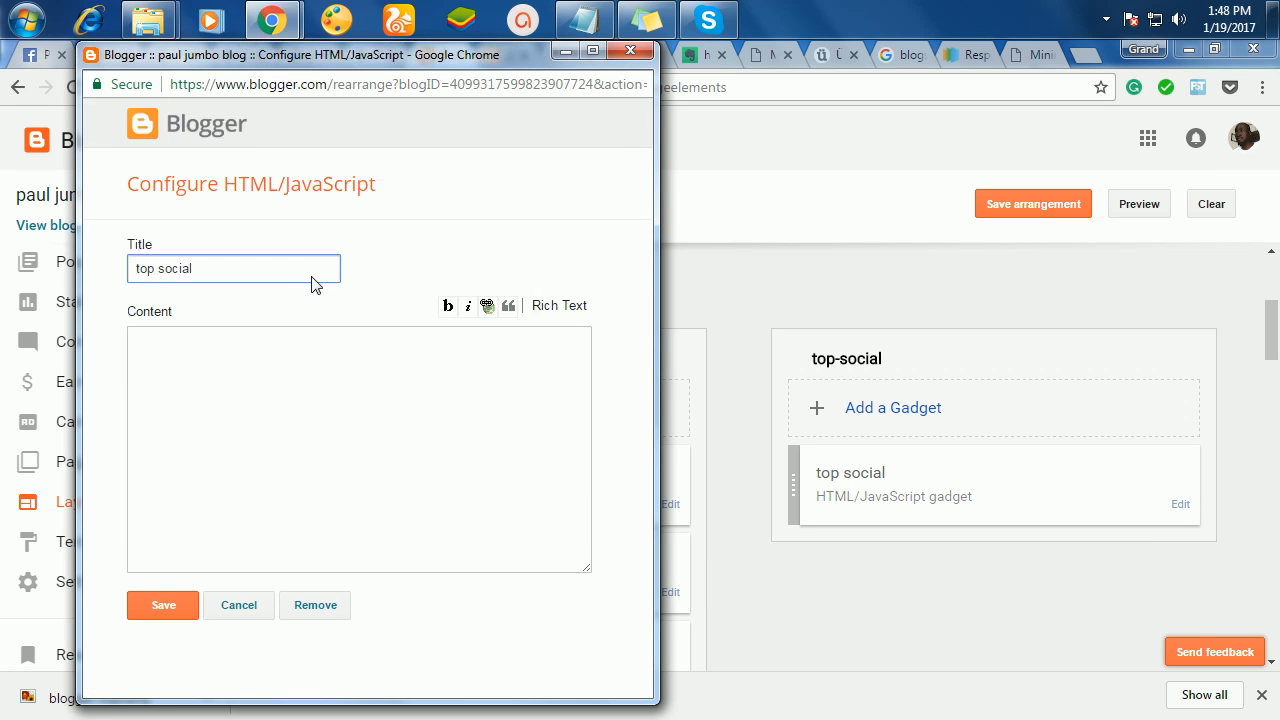
click(260, 371)
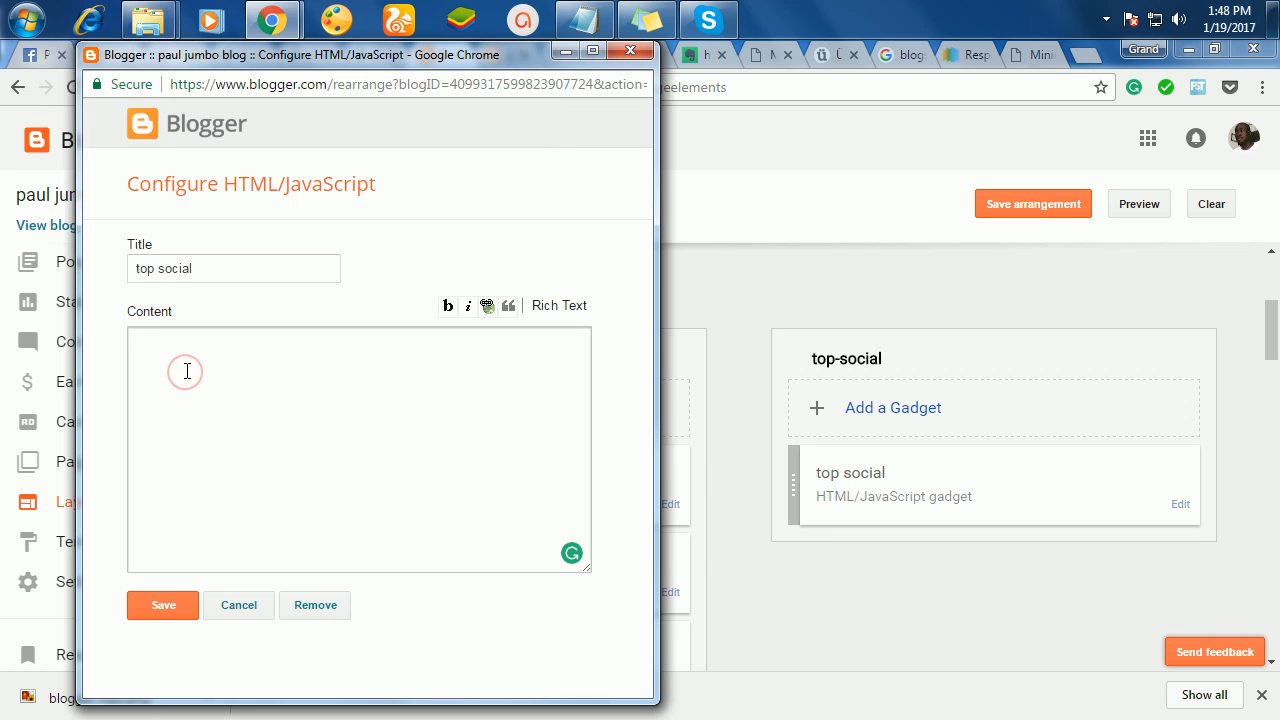
- Review the theme documentation's instructions for top and sidebar social links and its remaining setup sections
click(1035, 57)
scroll(814, 531, down, 5)
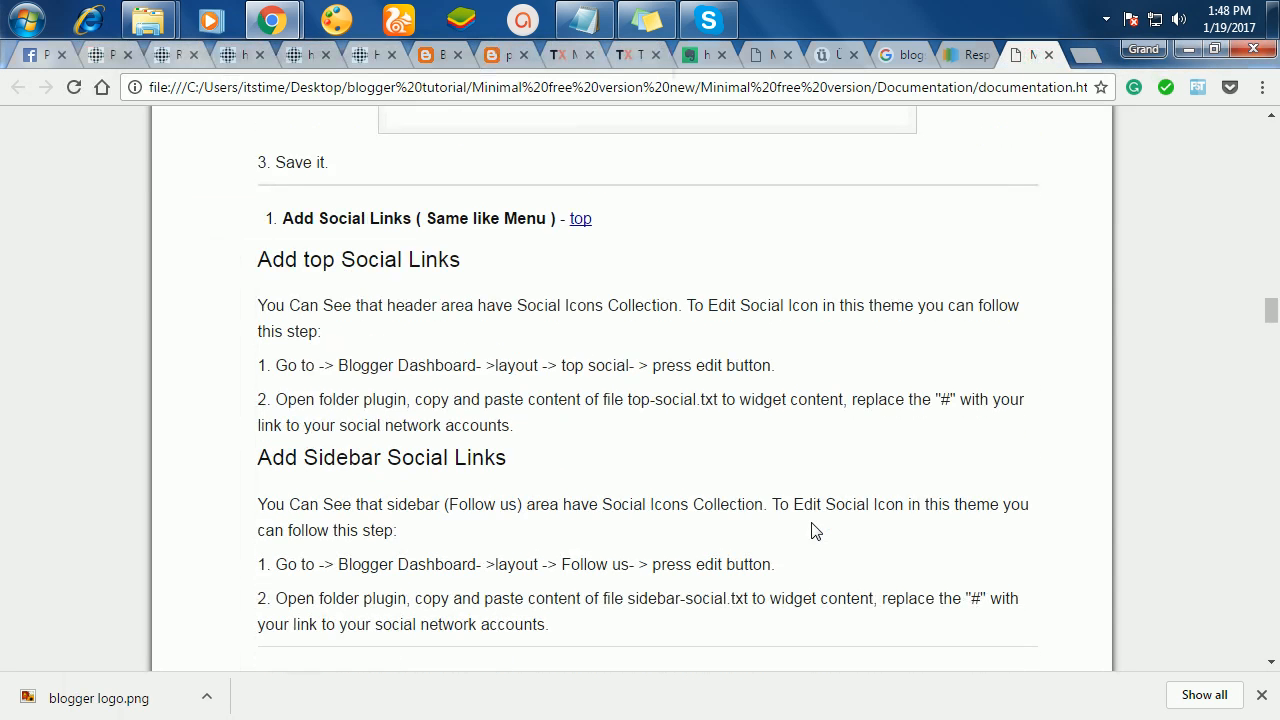
scroll(634, 505, down, 10)
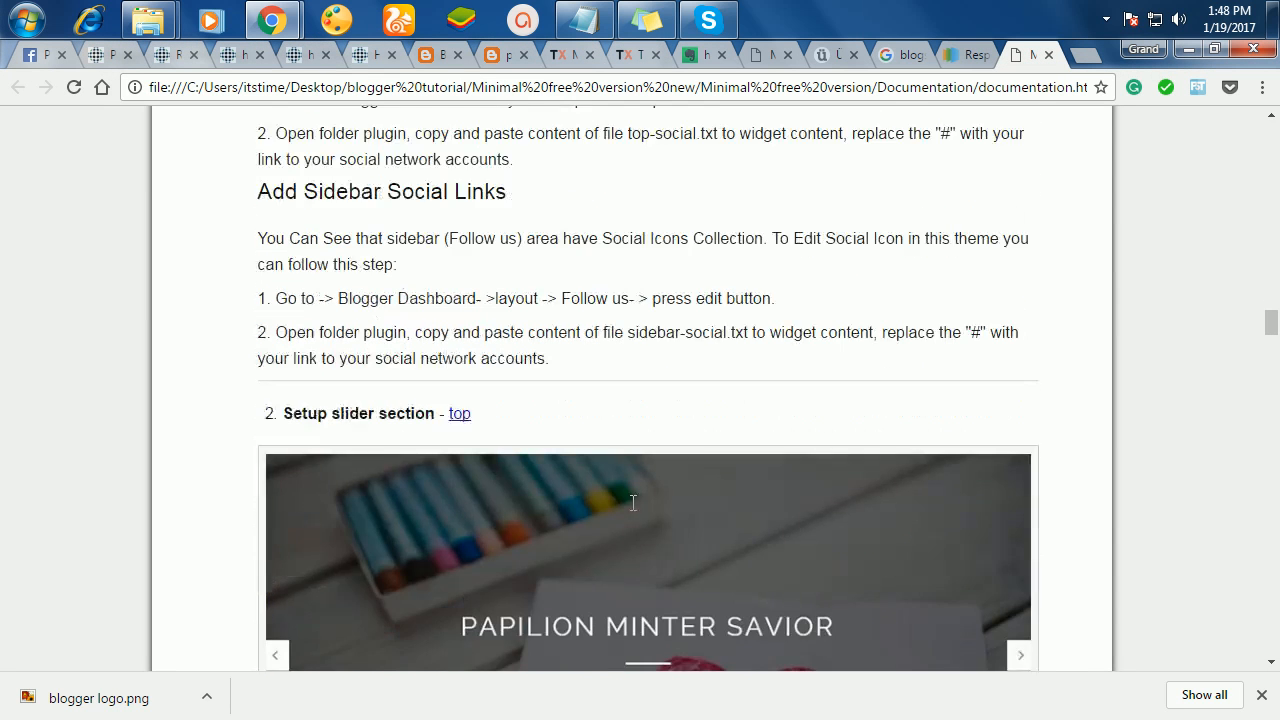
scroll(631, 511, down, 5)
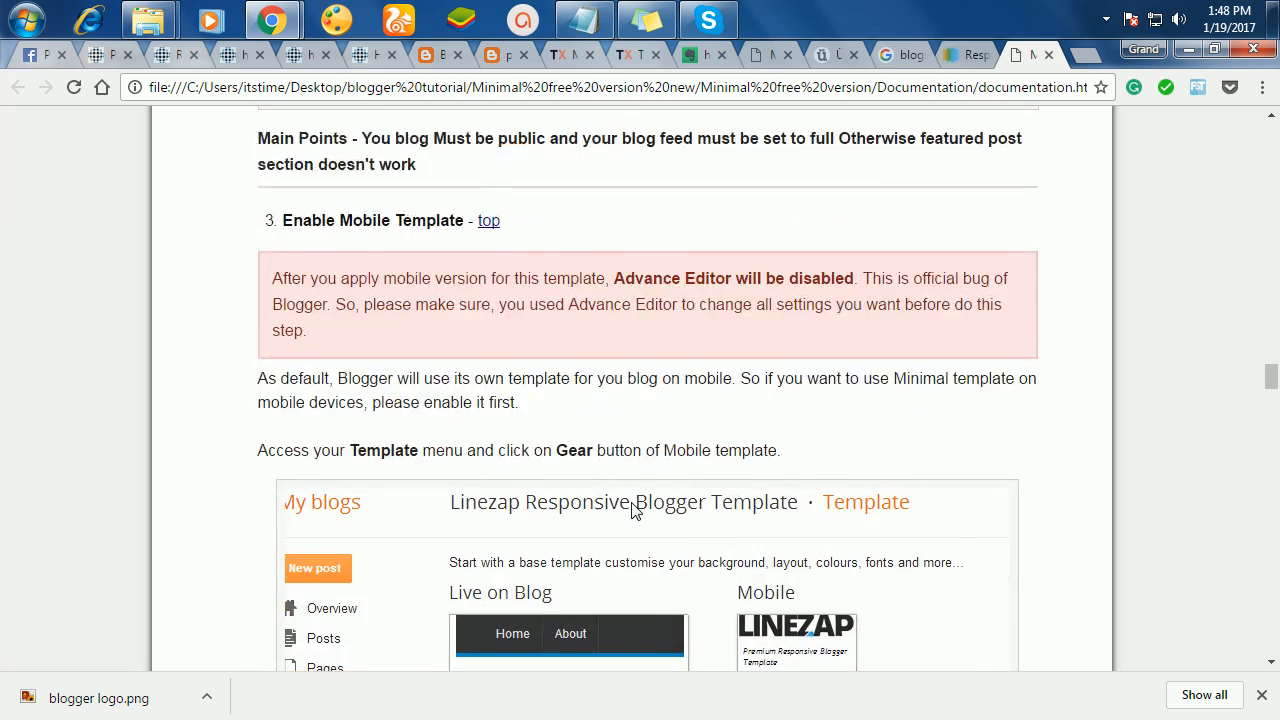
scroll(631, 511, down, 10)
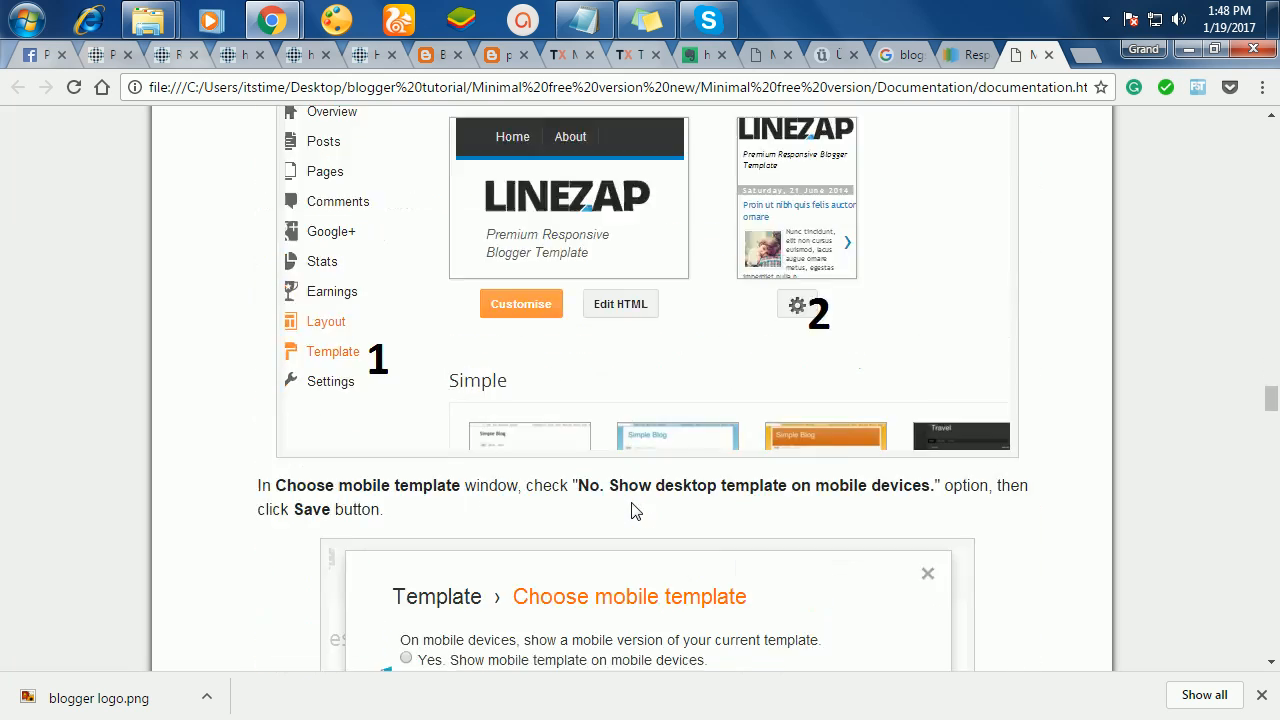
scroll(631, 510, down, 5)
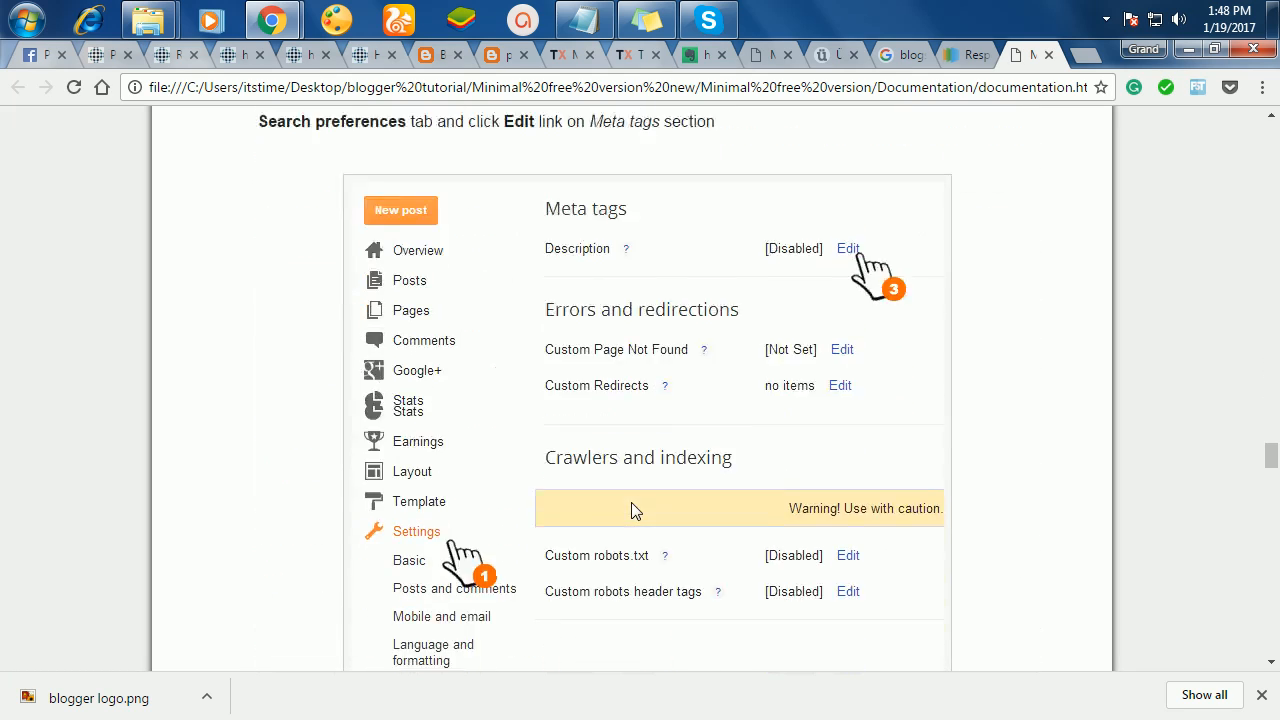
scroll(631, 510, up, 20)
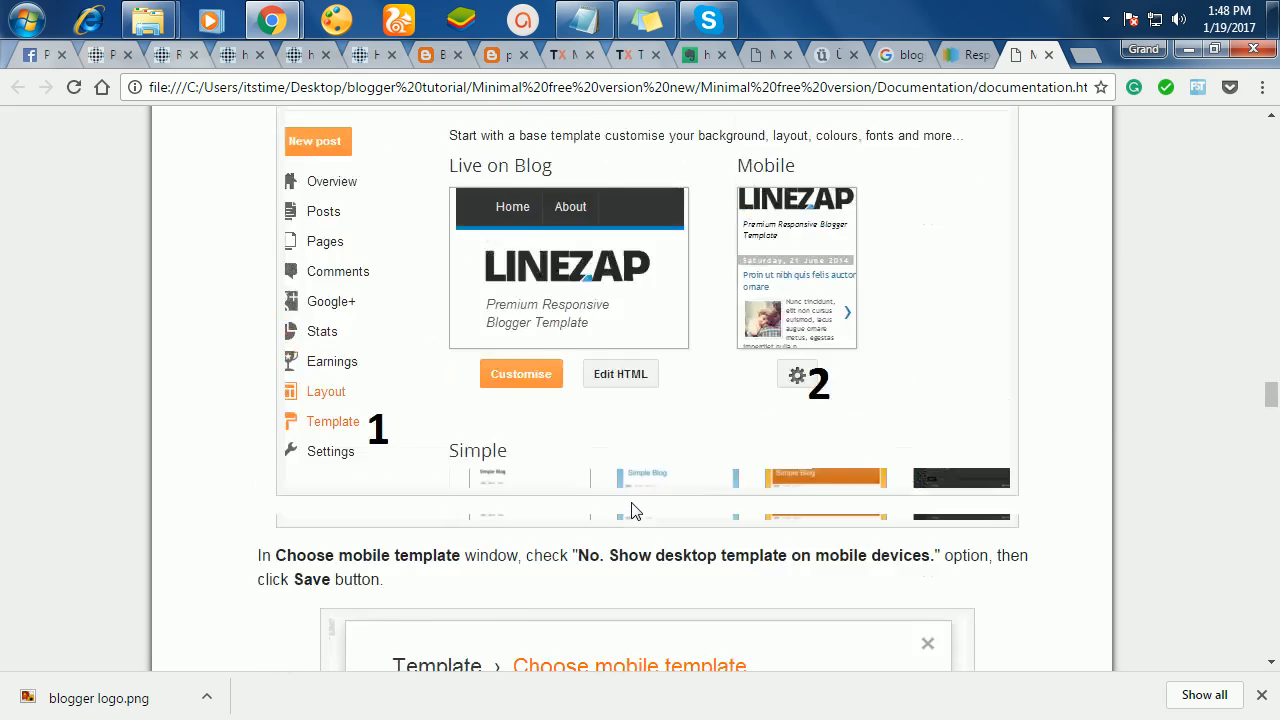
scroll(631, 511, up, 15)
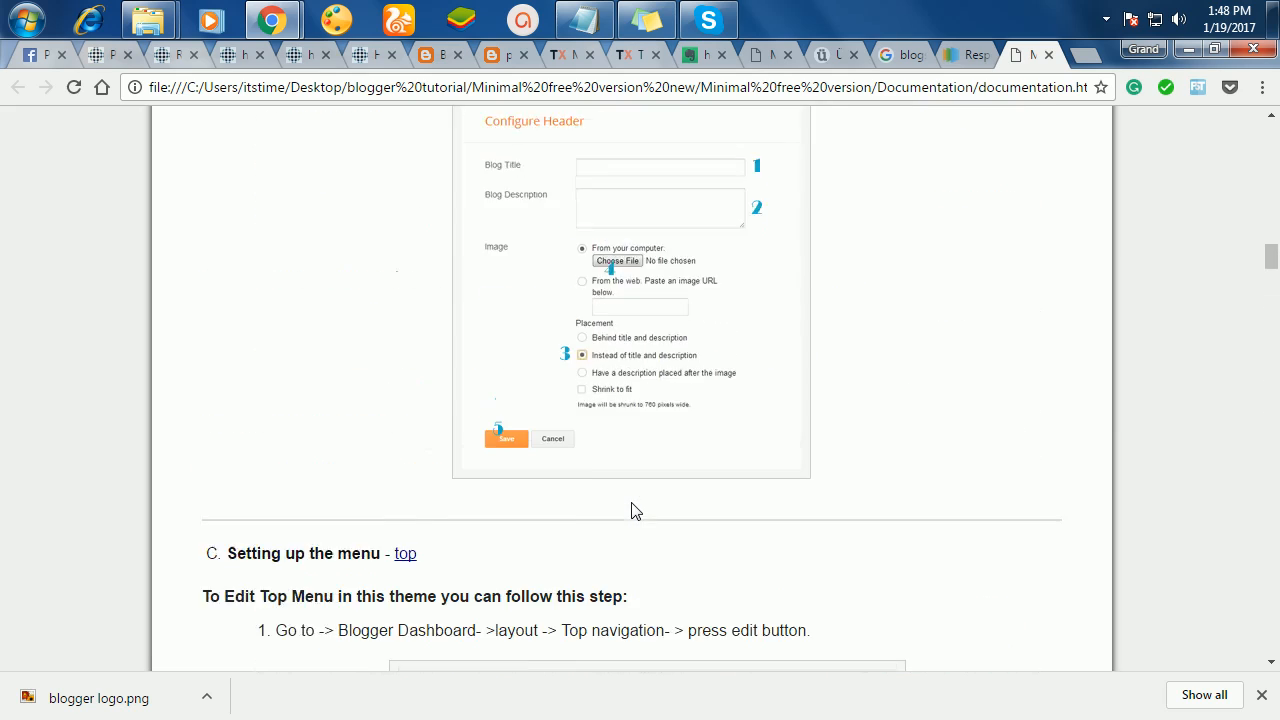
scroll(631, 510, up, 10)
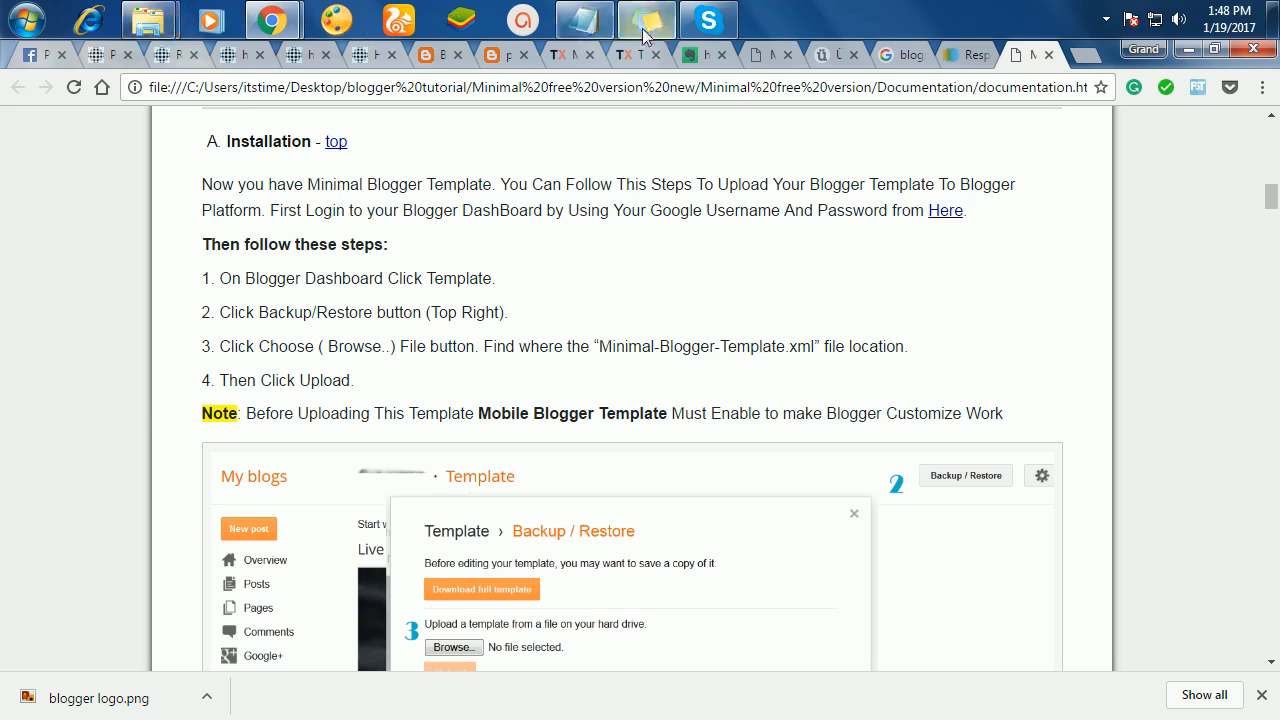
- Look through the blogger notes file in Notepad for code snippets usable in the top social gadget
click(588, 33)
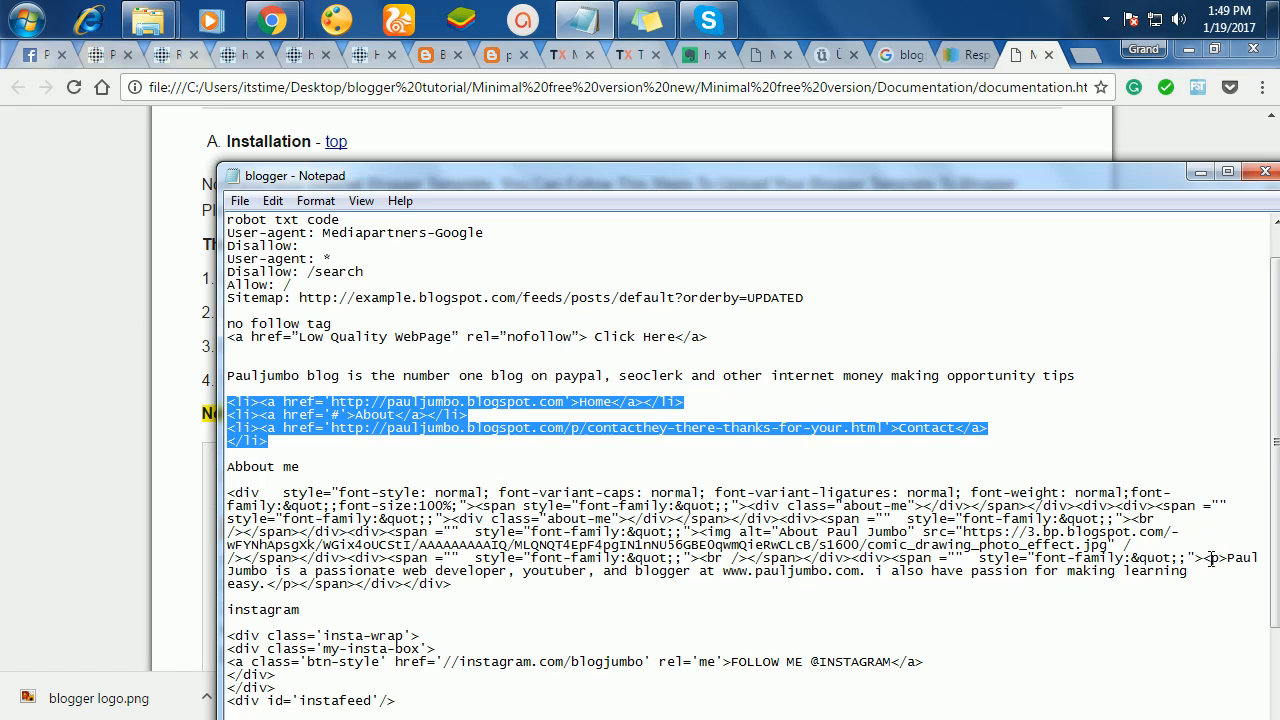
scroll(1192, 578, down, 2)
scroll(1192, 578, up, 3)
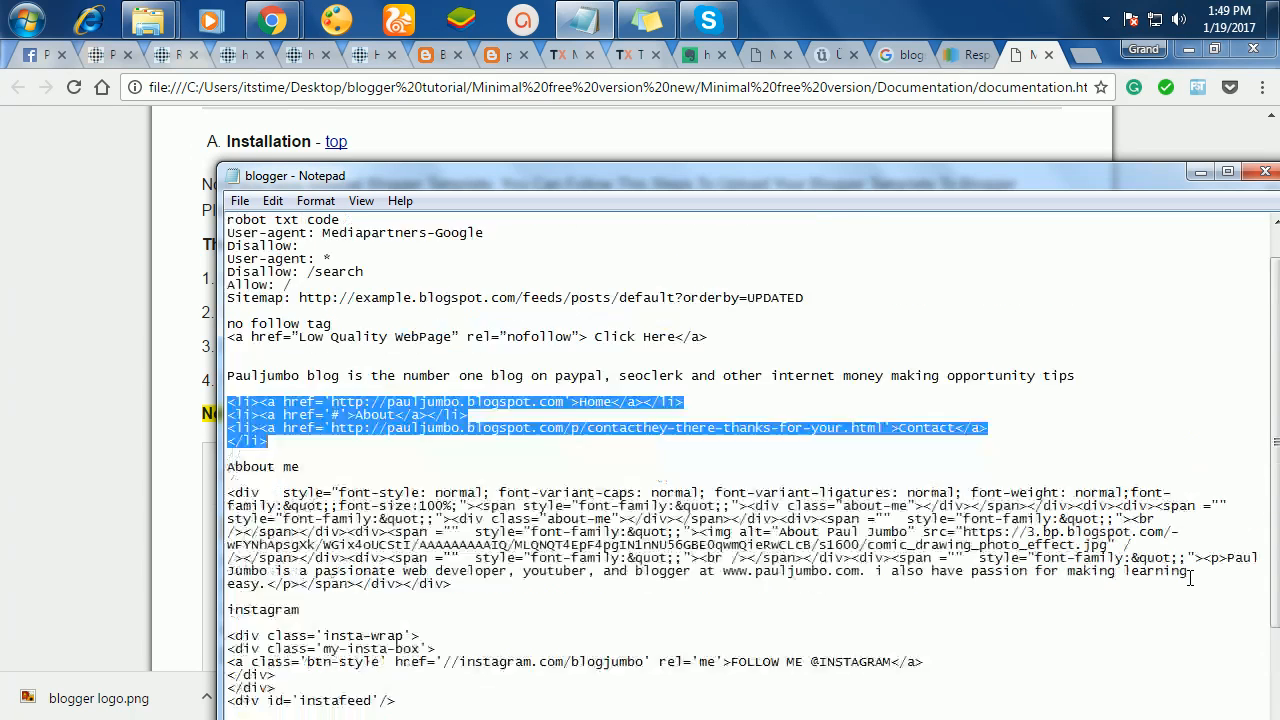
click(1200, 172)
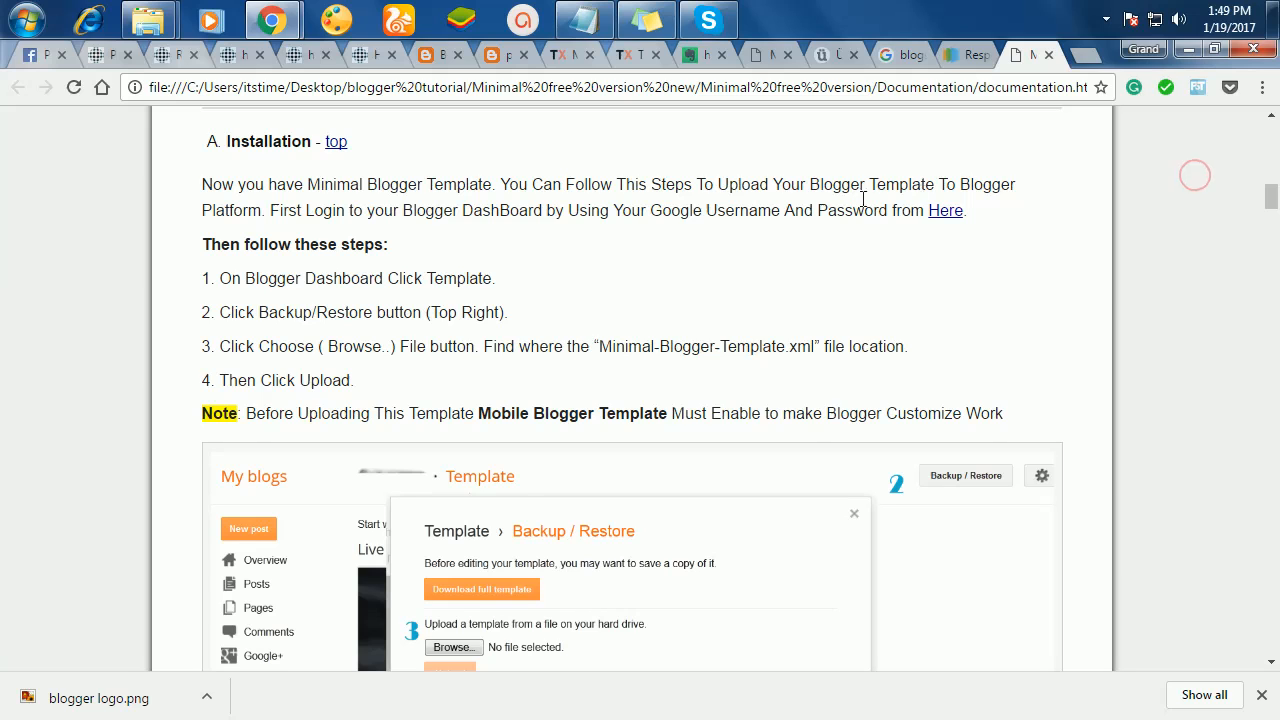
- Switch back to the Blogger Layout page and reopen the top social gadget's configuration
click(497, 58)
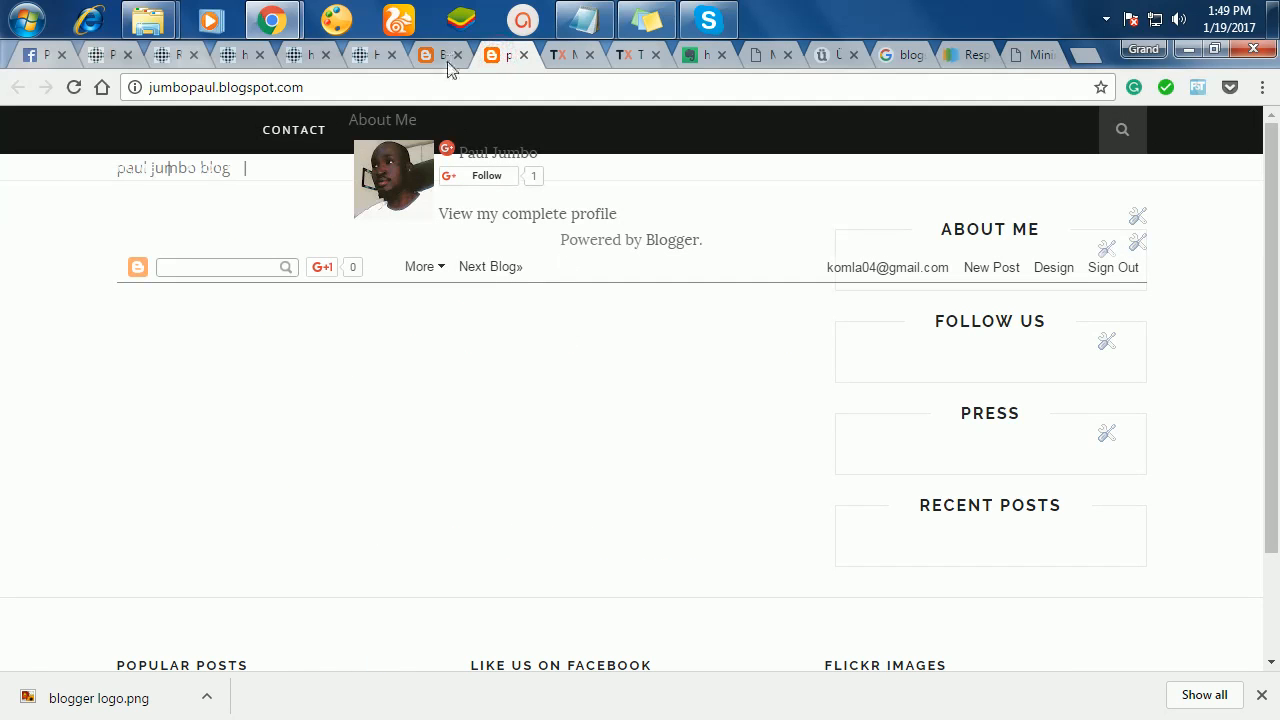
click(448, 58)
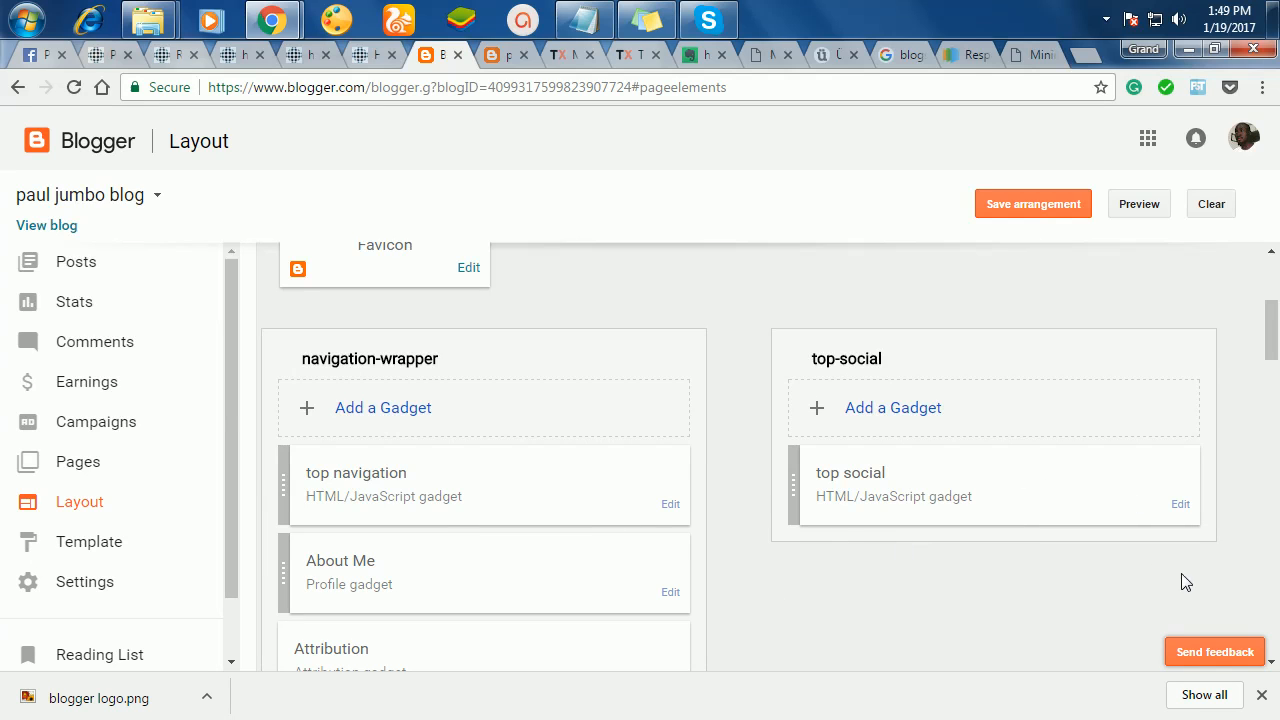
click(1181, 506)
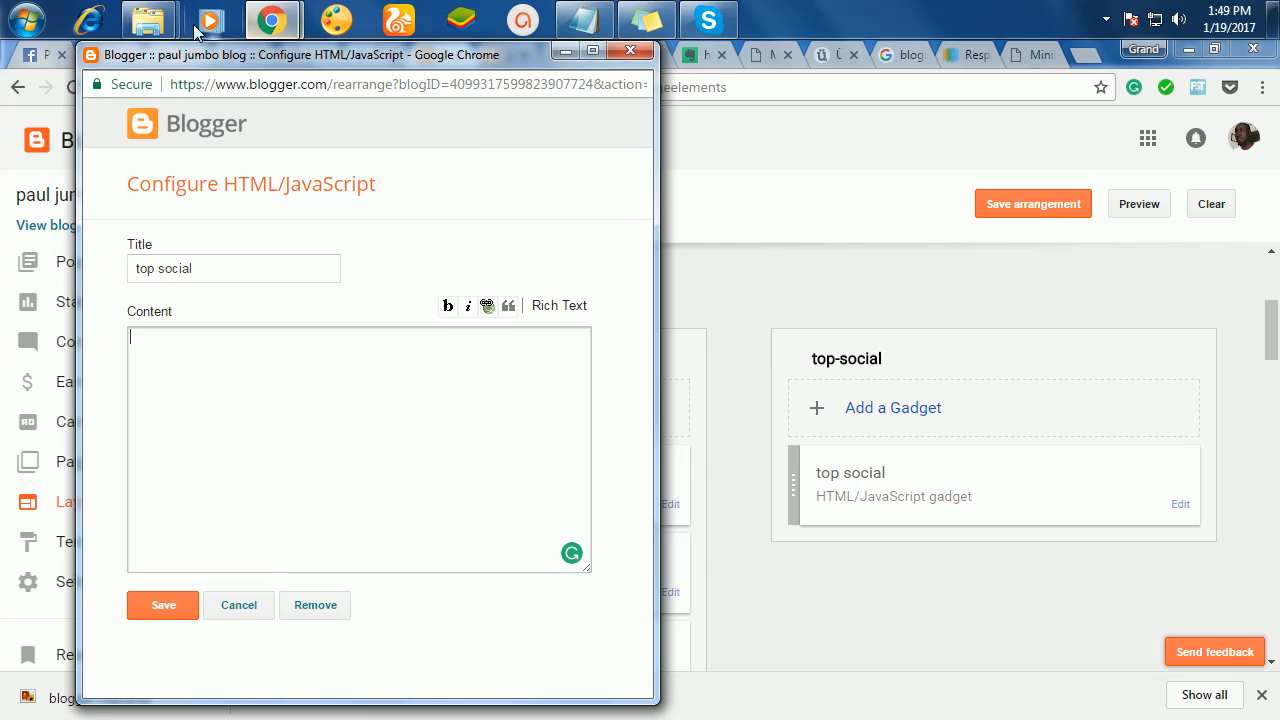
- Open the topsocial text file from the theme's plugin folder and select the "#" placeholder in its Pinterest link
mouse_move(160, 22)
click(323, 128)
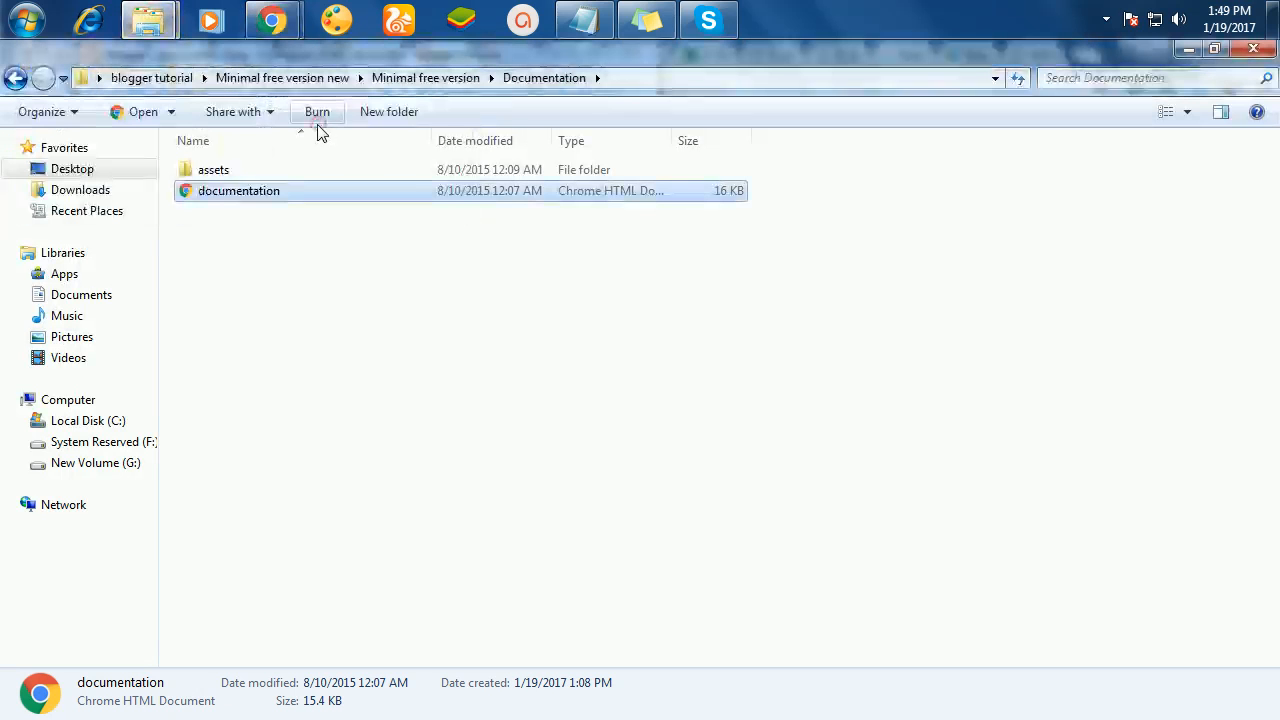
click(15, 78)
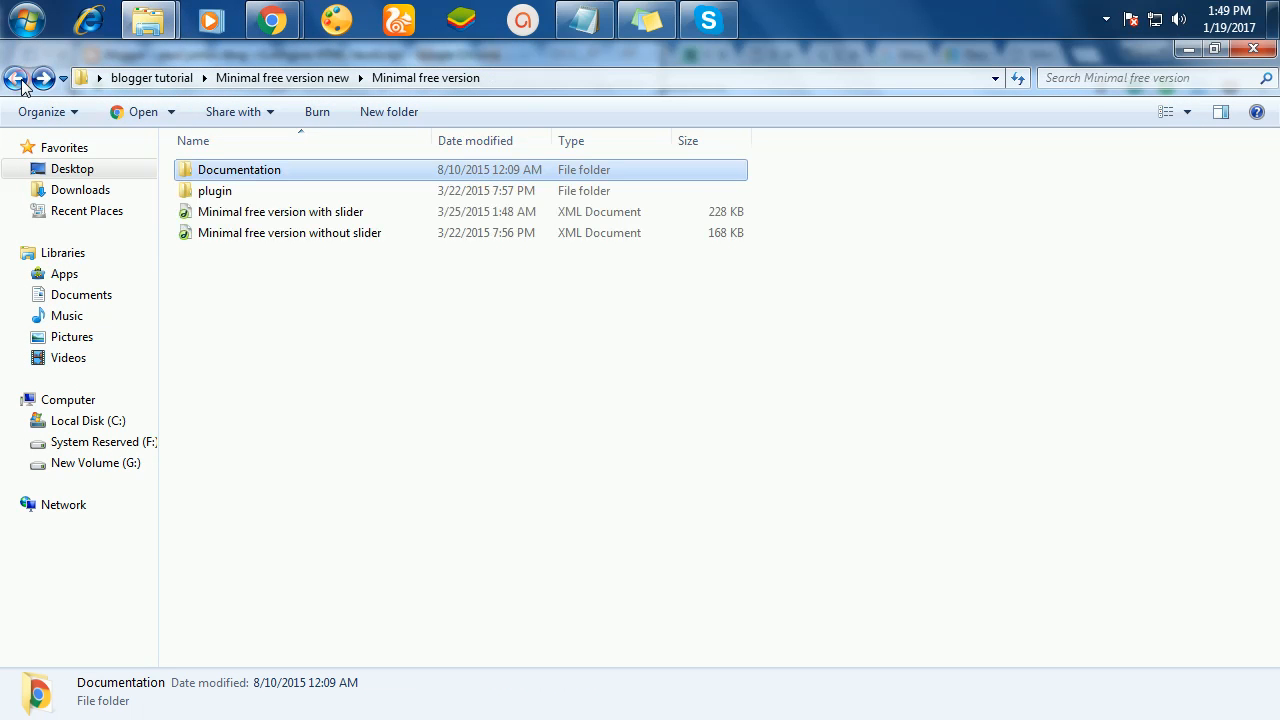
double_click(231, 193)
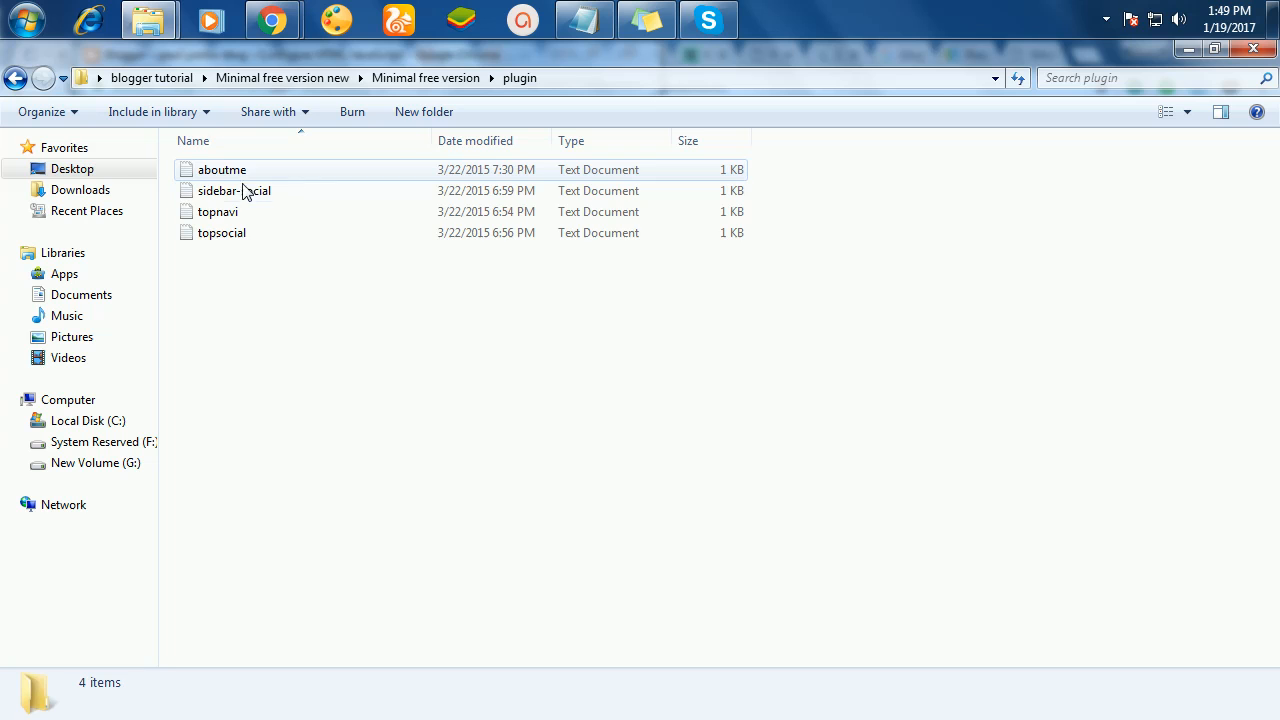
double_click(215, 233)
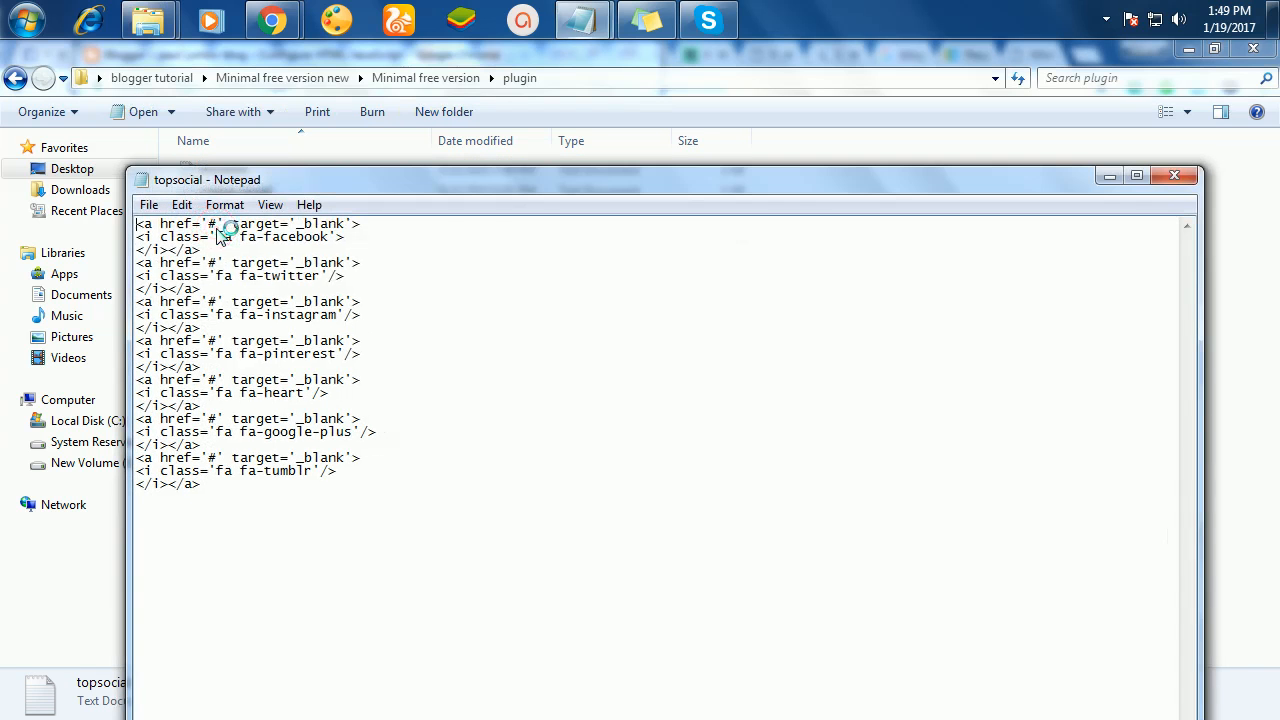
drag(360, 519, 130, 173)
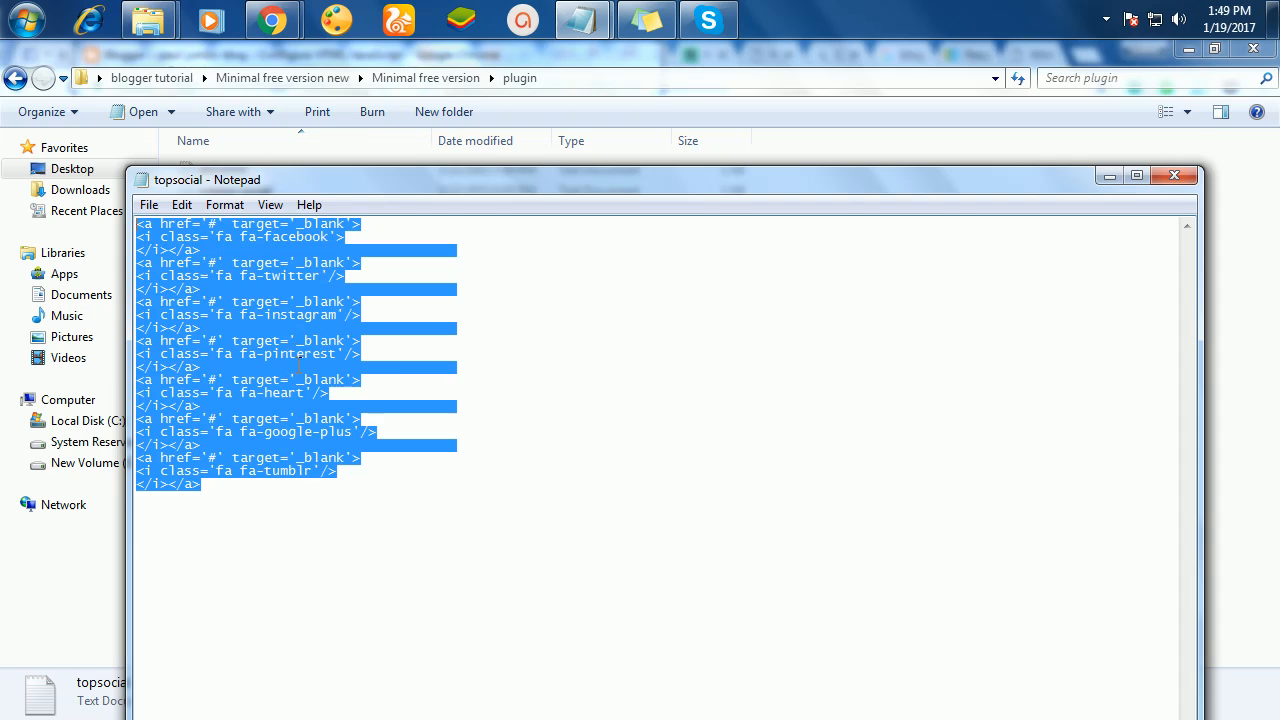
click(374, 572)
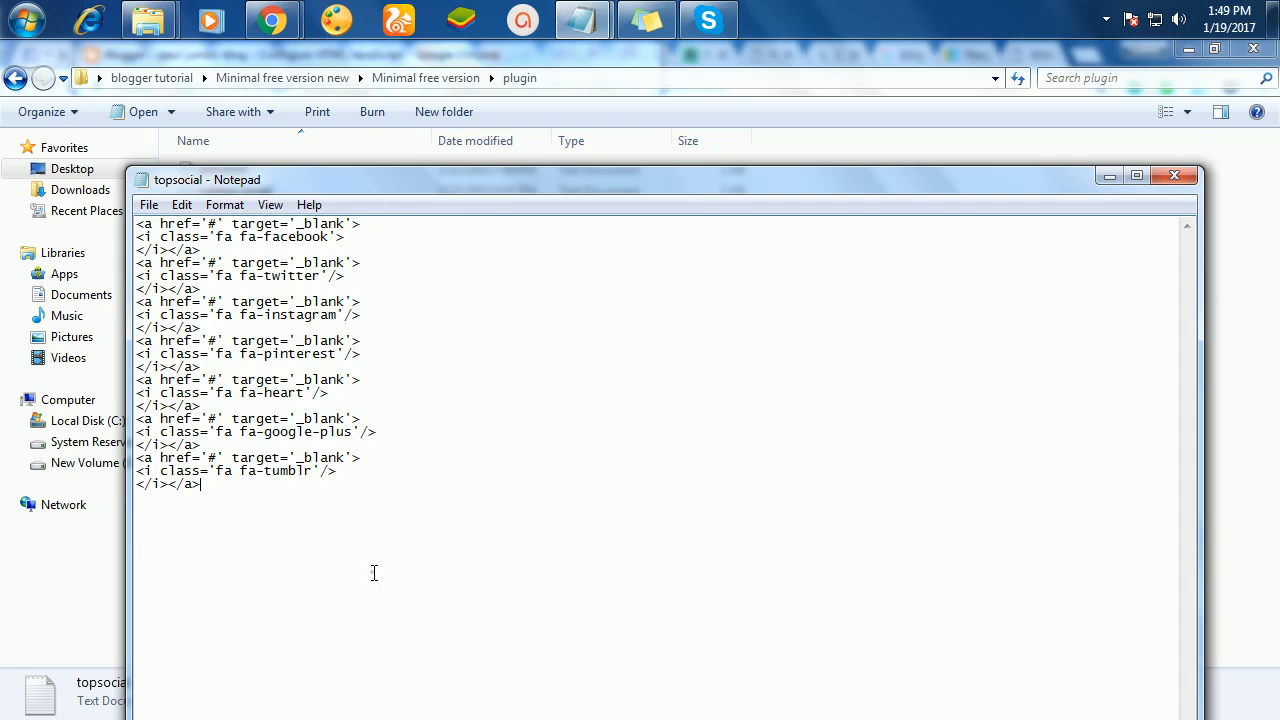
double_click(212, 341)
- In Chrome, copy the link address of the Facebook icon under Follow Us on the "How to create ngo website" page
click(275, 20)
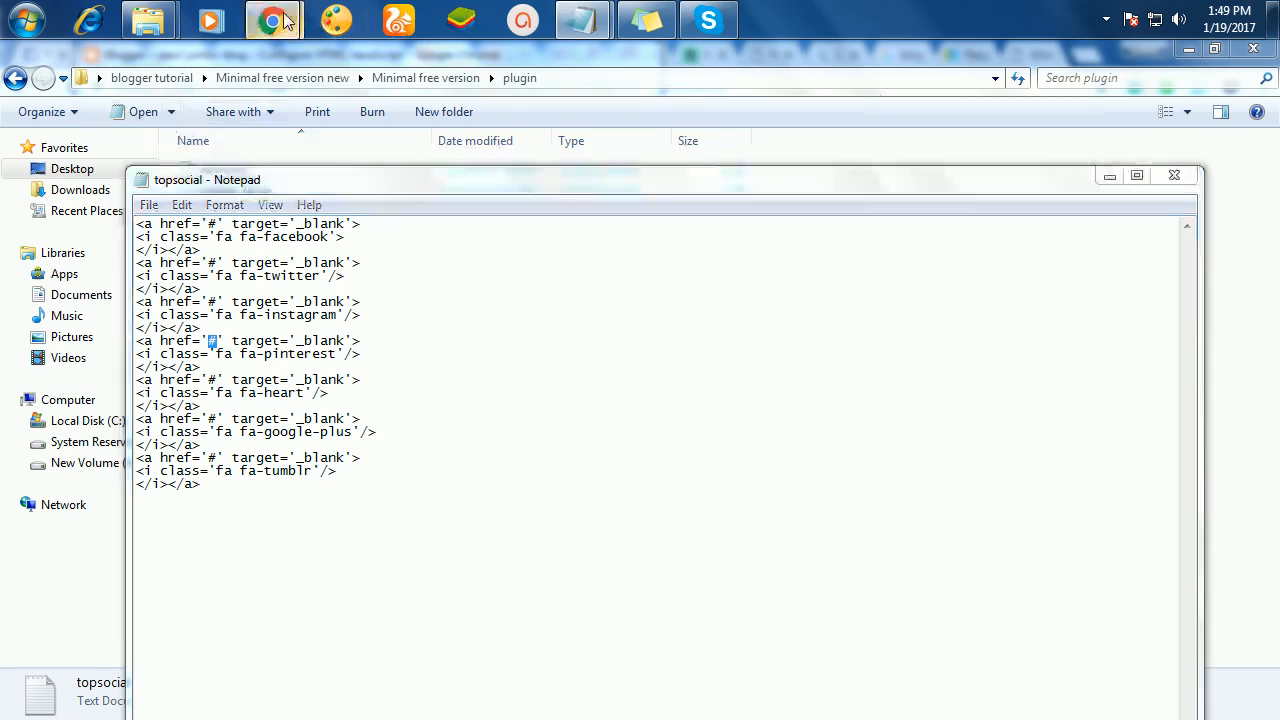
click(230, 127)
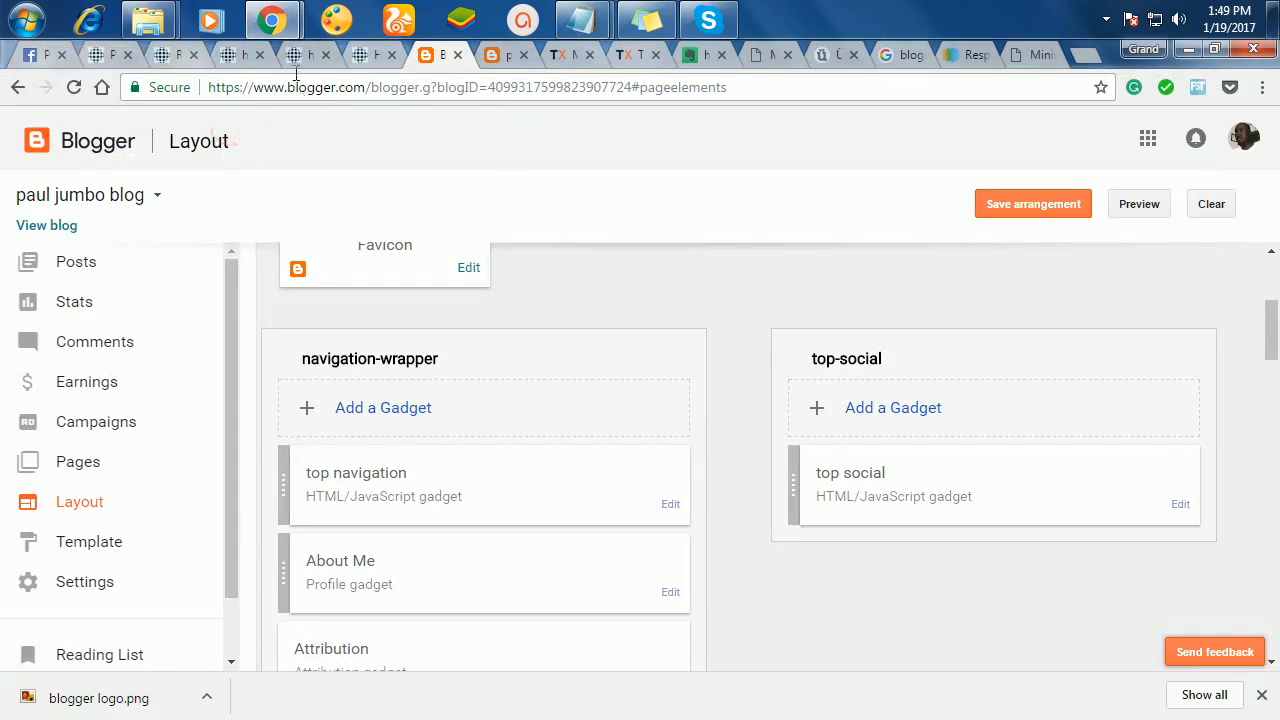
click(368, 58)
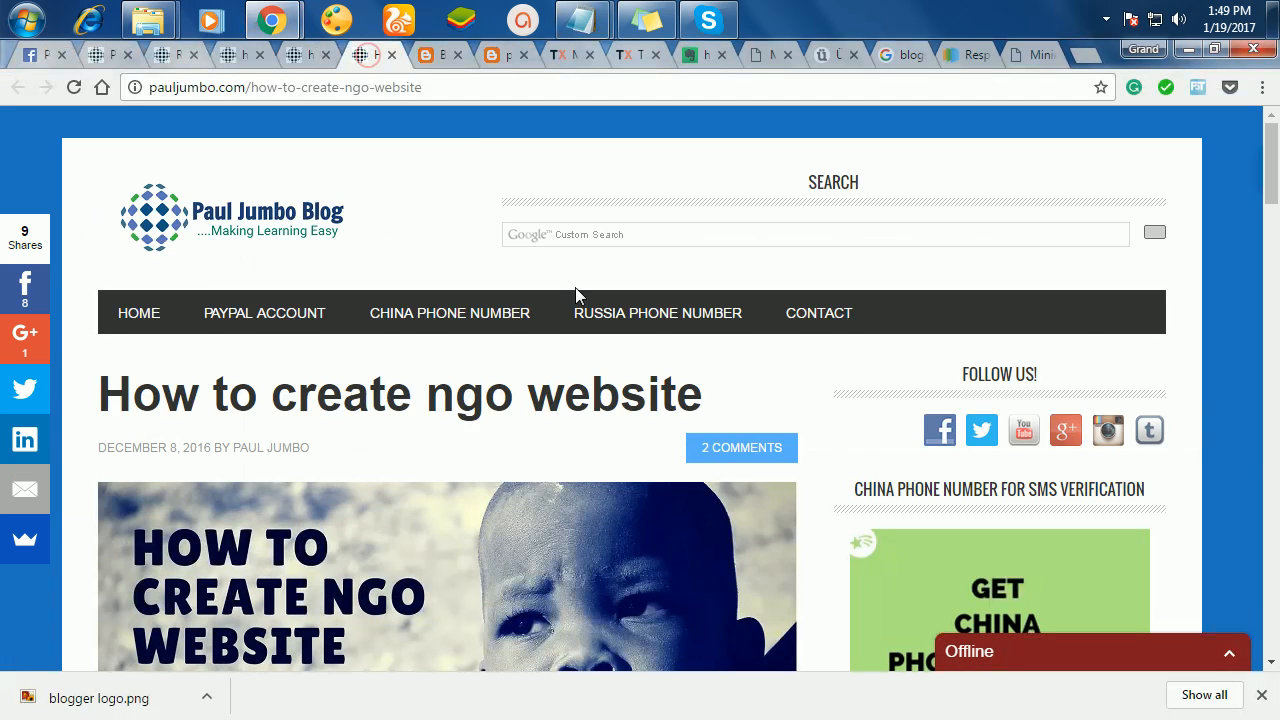
right_click(940, 432)
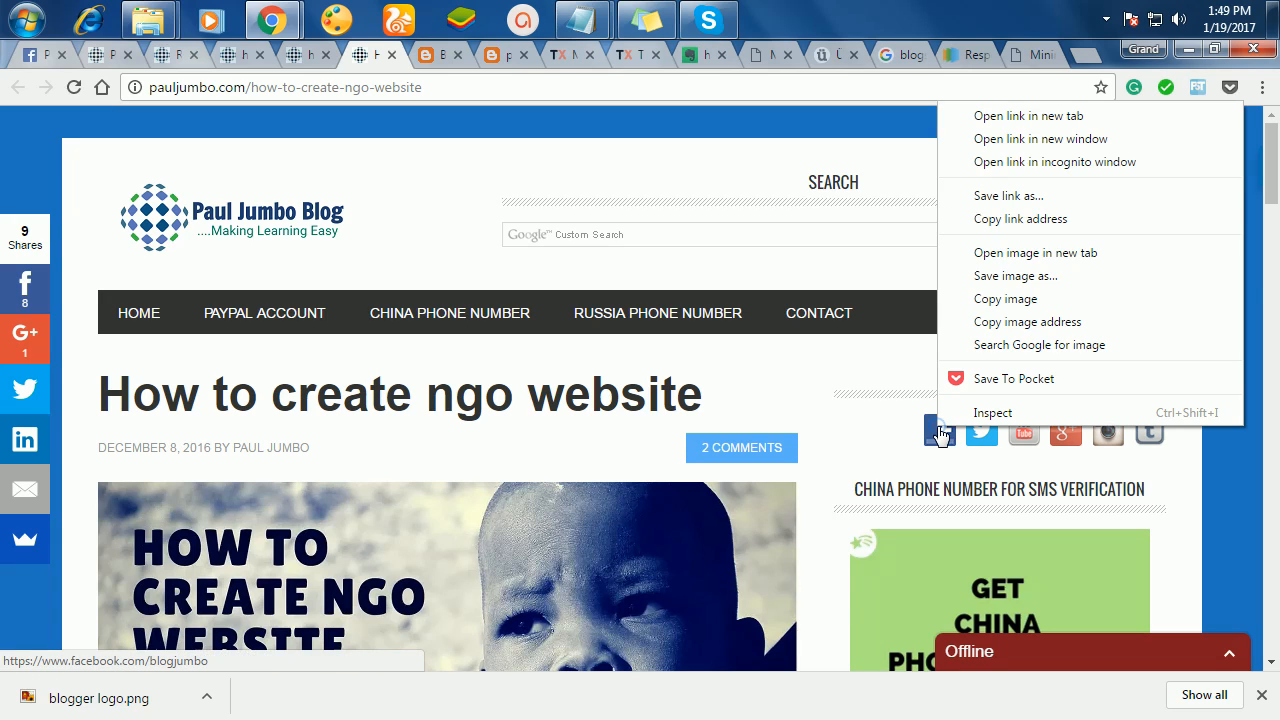
click(994, 219)
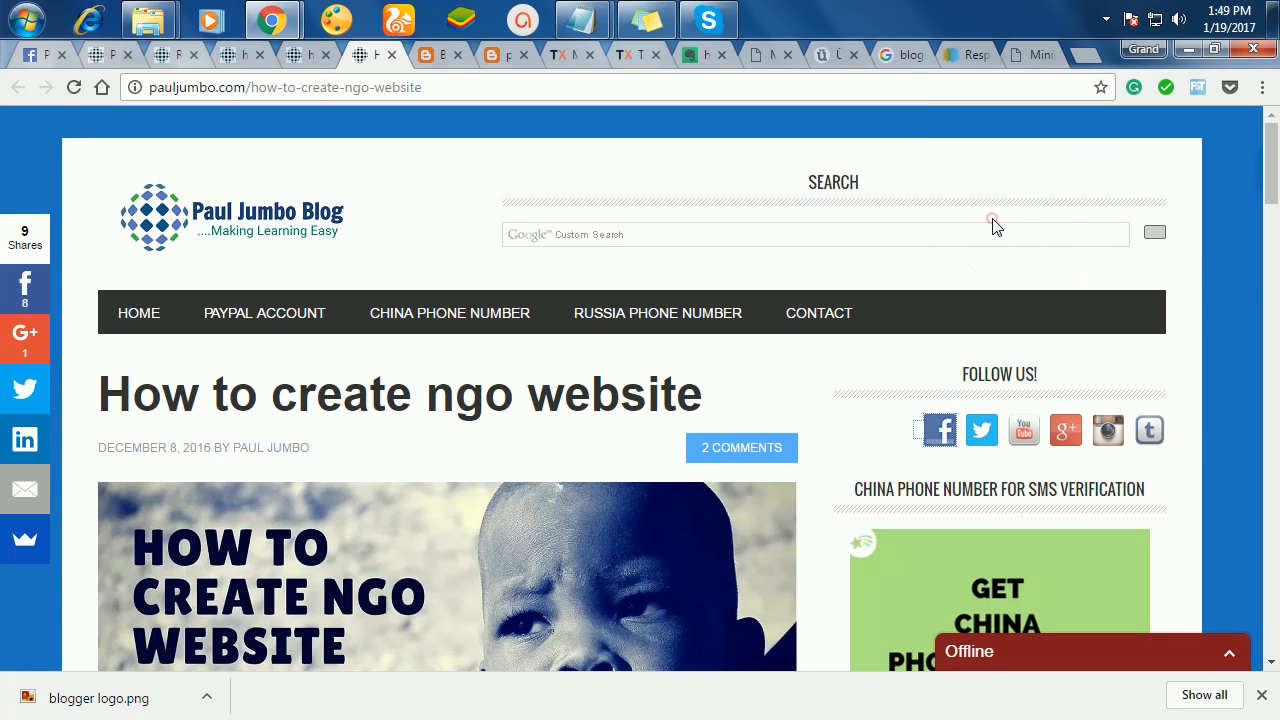
click(443, 58)
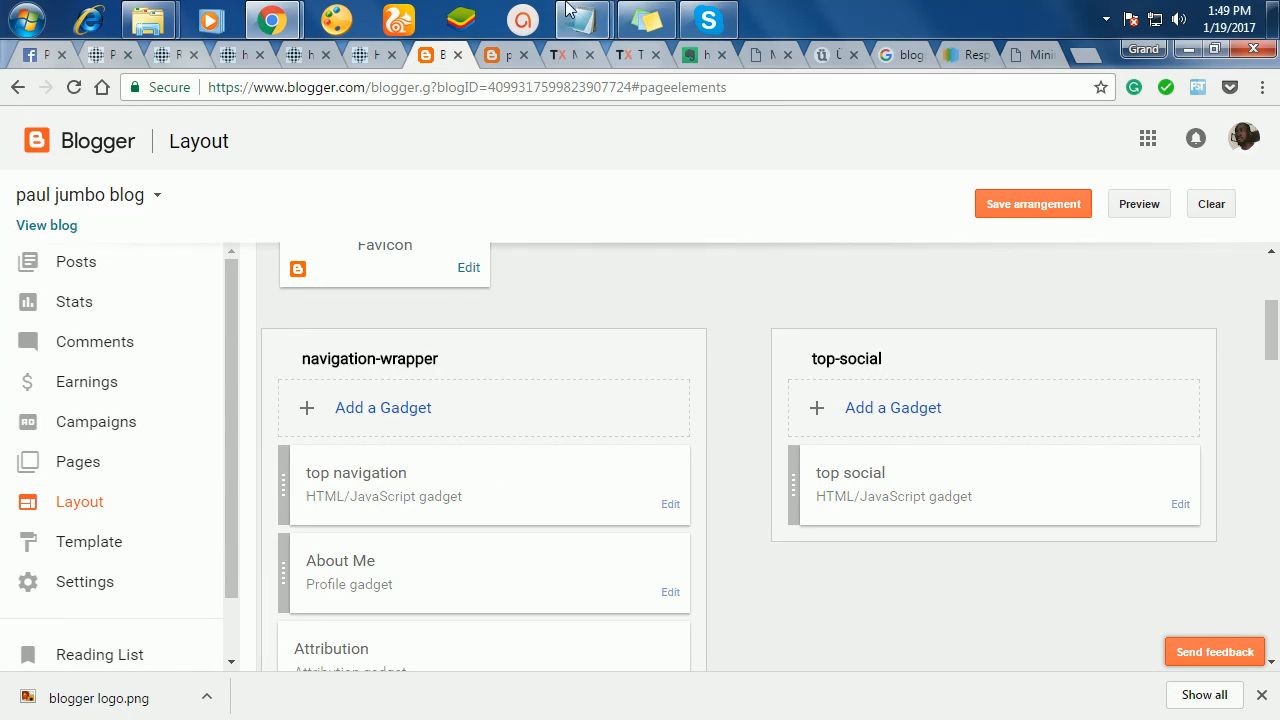
mouse_move(590, 33)
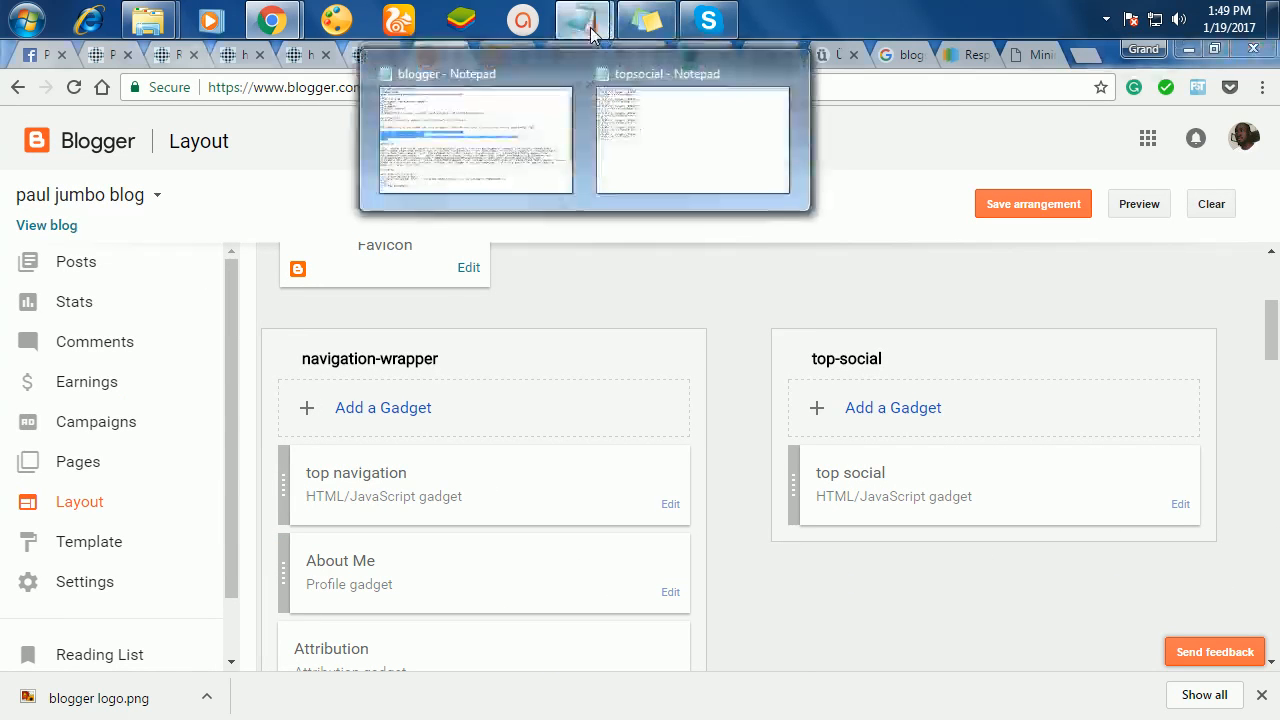
click(617, 152)
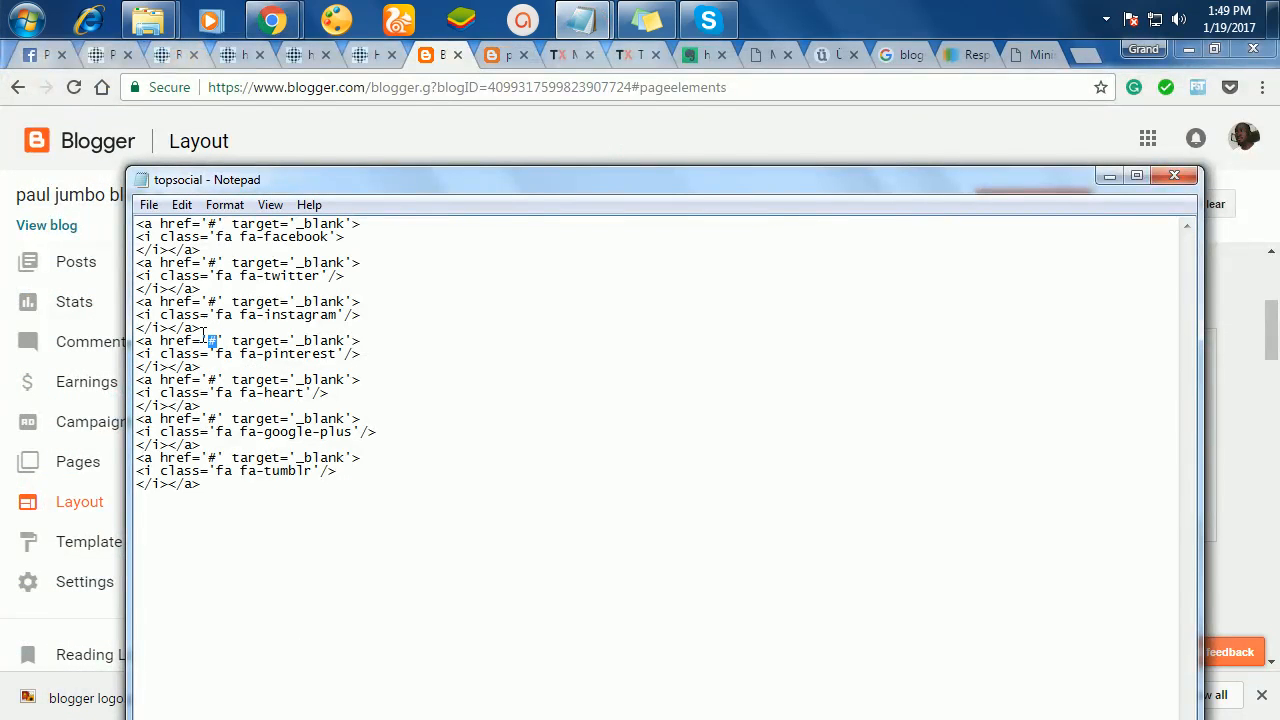
key(ctrl+v)
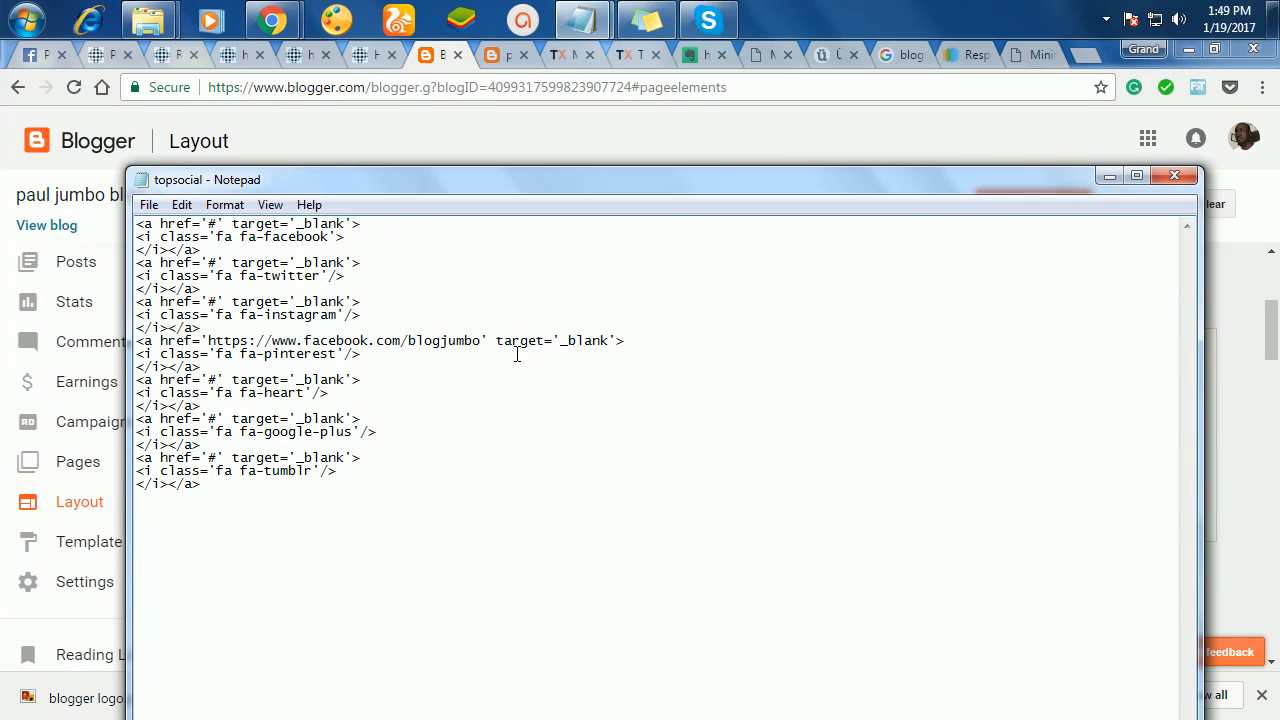
- Copy all the topsocial code into the top social gadget's content, then save the gadget and the layout arrangement
drag(289, 501, 137, 222)
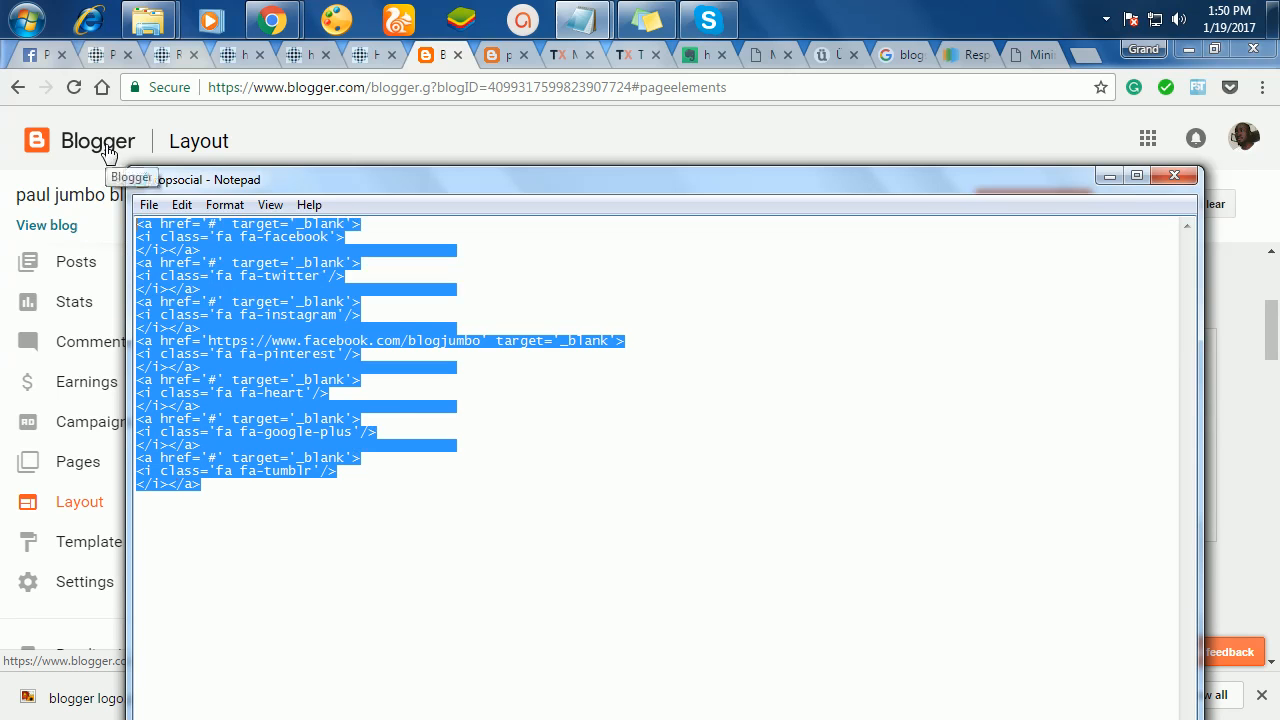
click(418, 124)
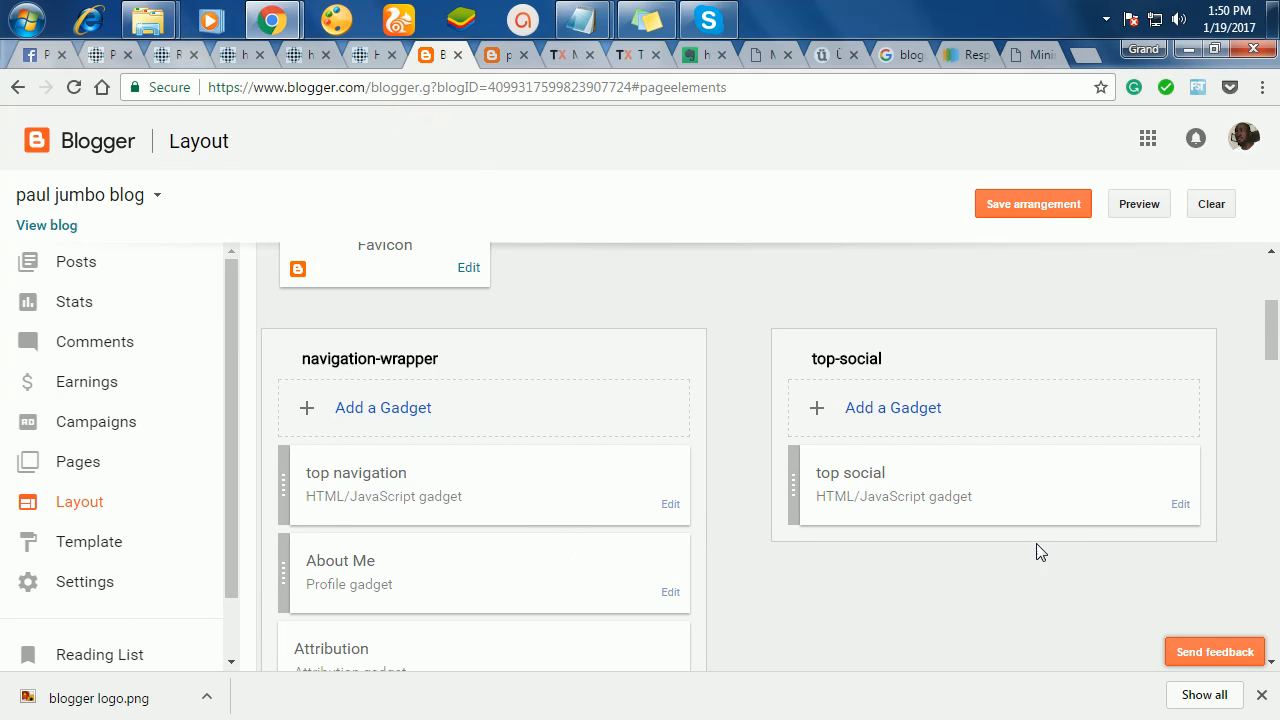
click(1180, 506)
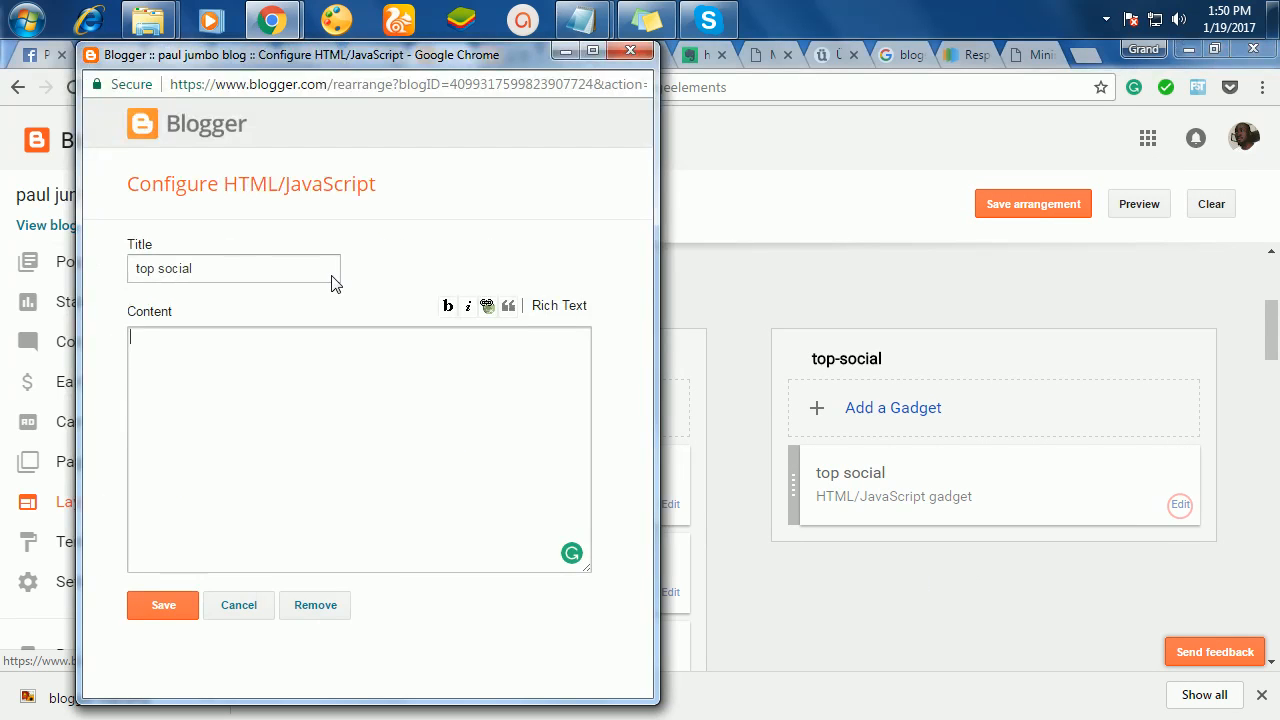
key(ctrl+v)
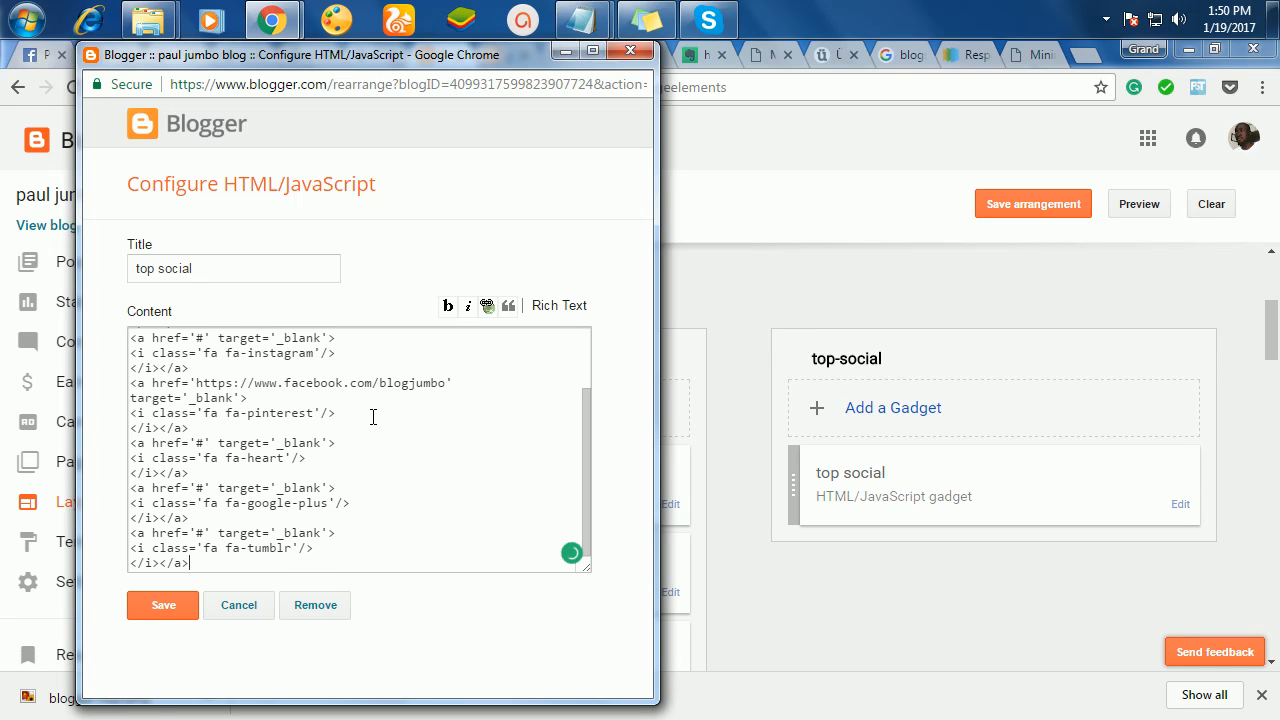
click(173, 608)
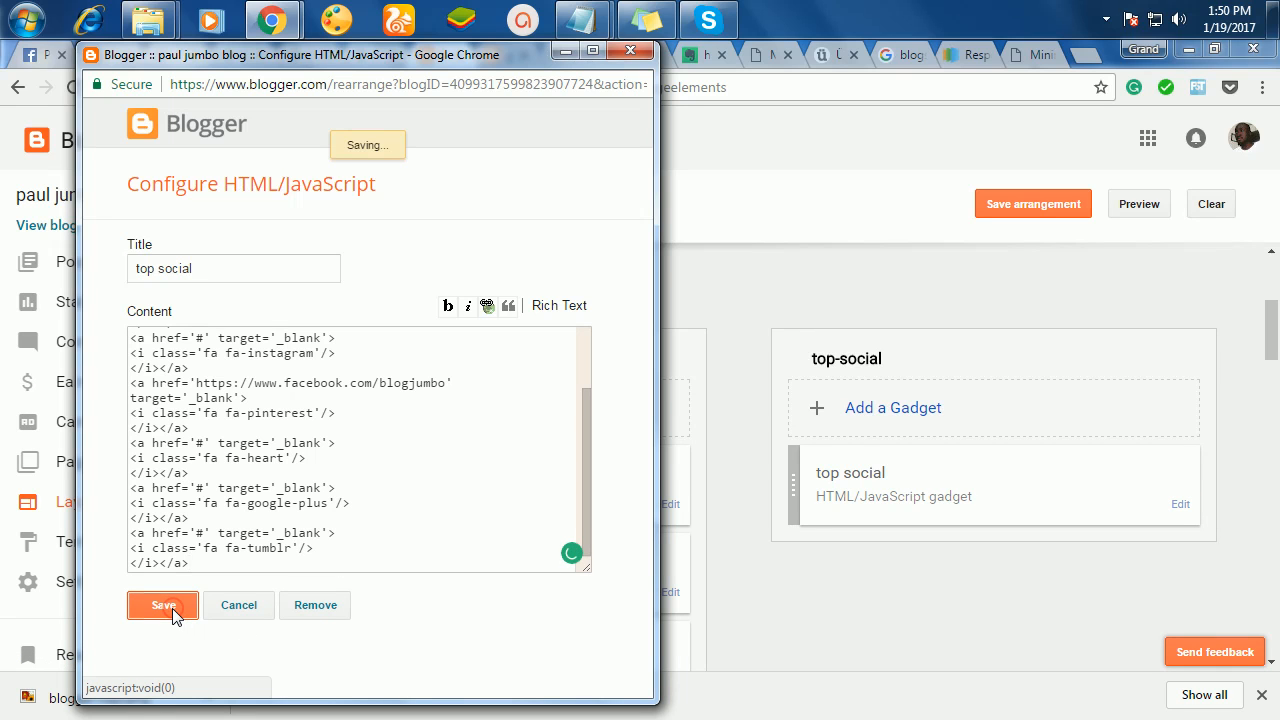
click(1045, 207)
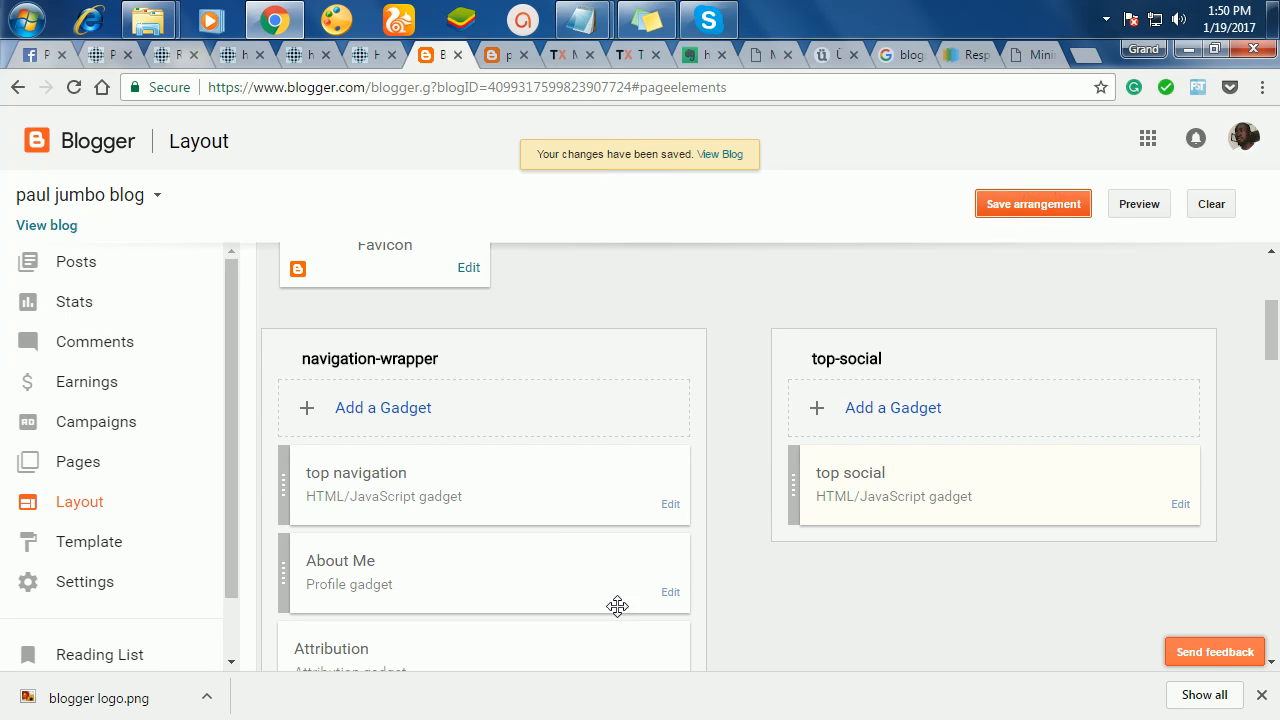
- Open the About Me profile gadget in the navigation-wrapper section and save it with Show about me enabled
click(669, 594)
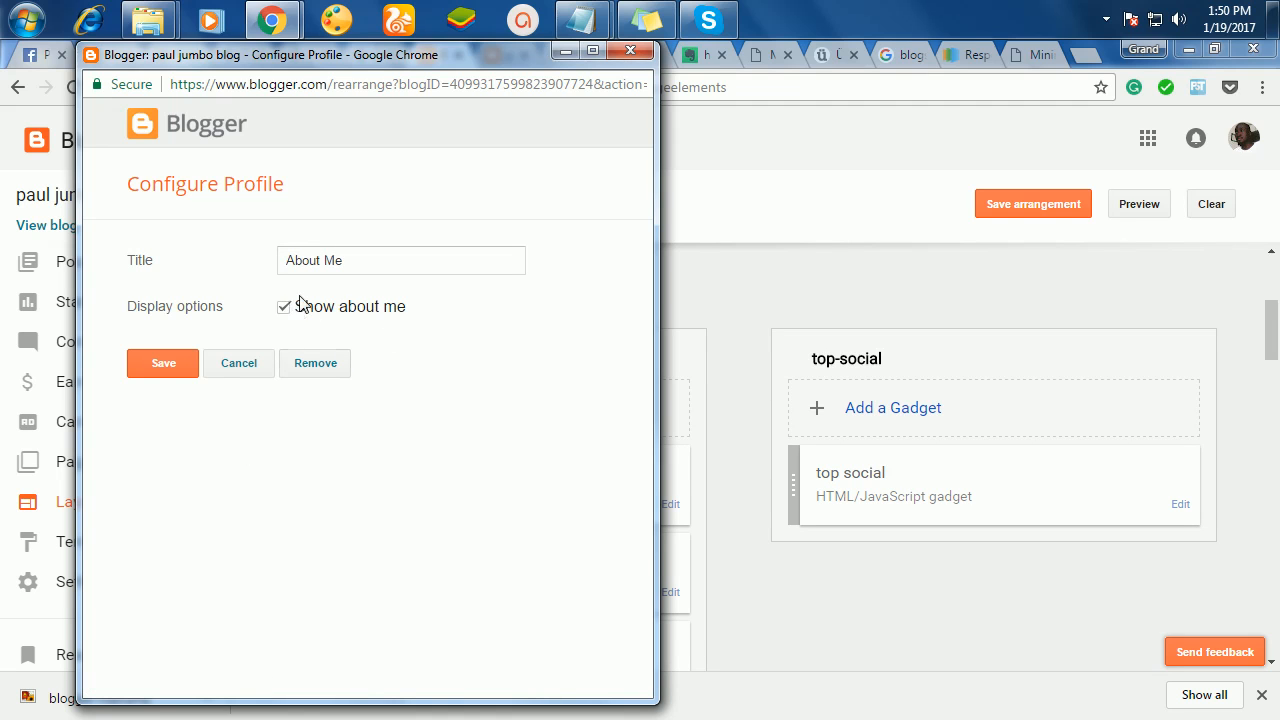
click(166, 372)
- Open the sidebar's About me text gadget for editing and select the word "me" in its title
scroll(457, 565, down, 2)
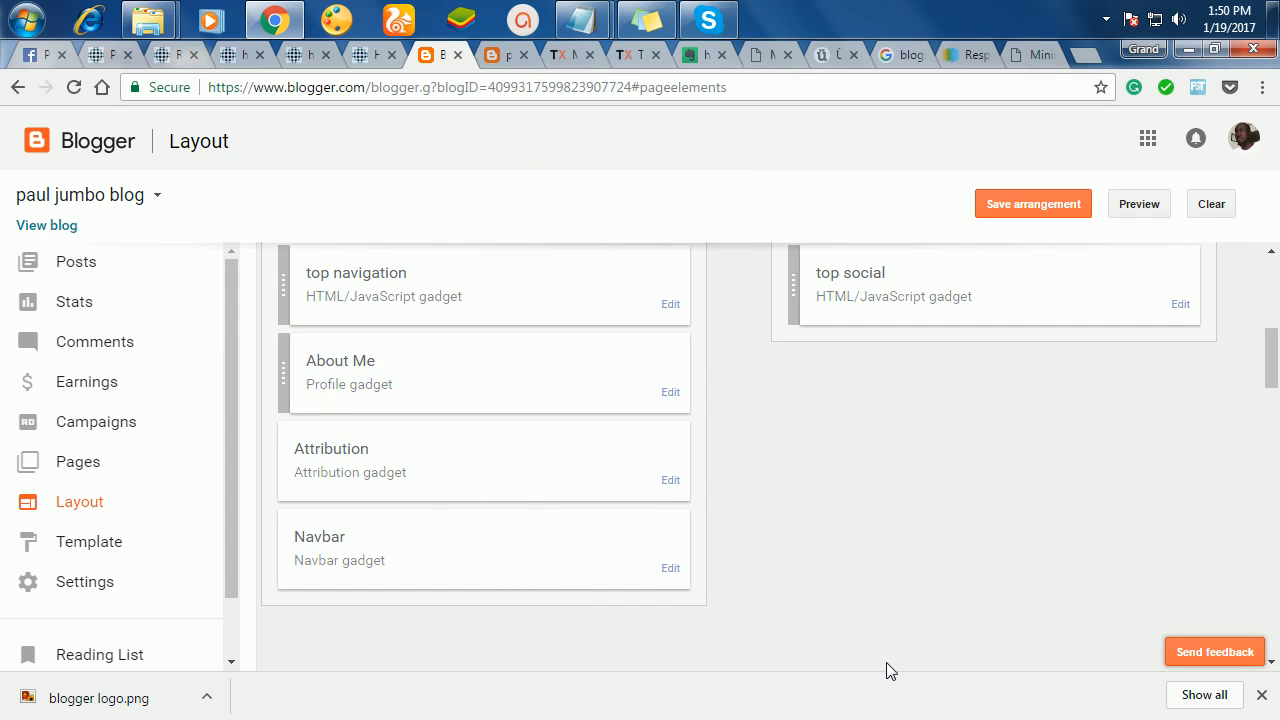
scroll(890, 660, down, 3)
scroll(914, 583, up, 4)
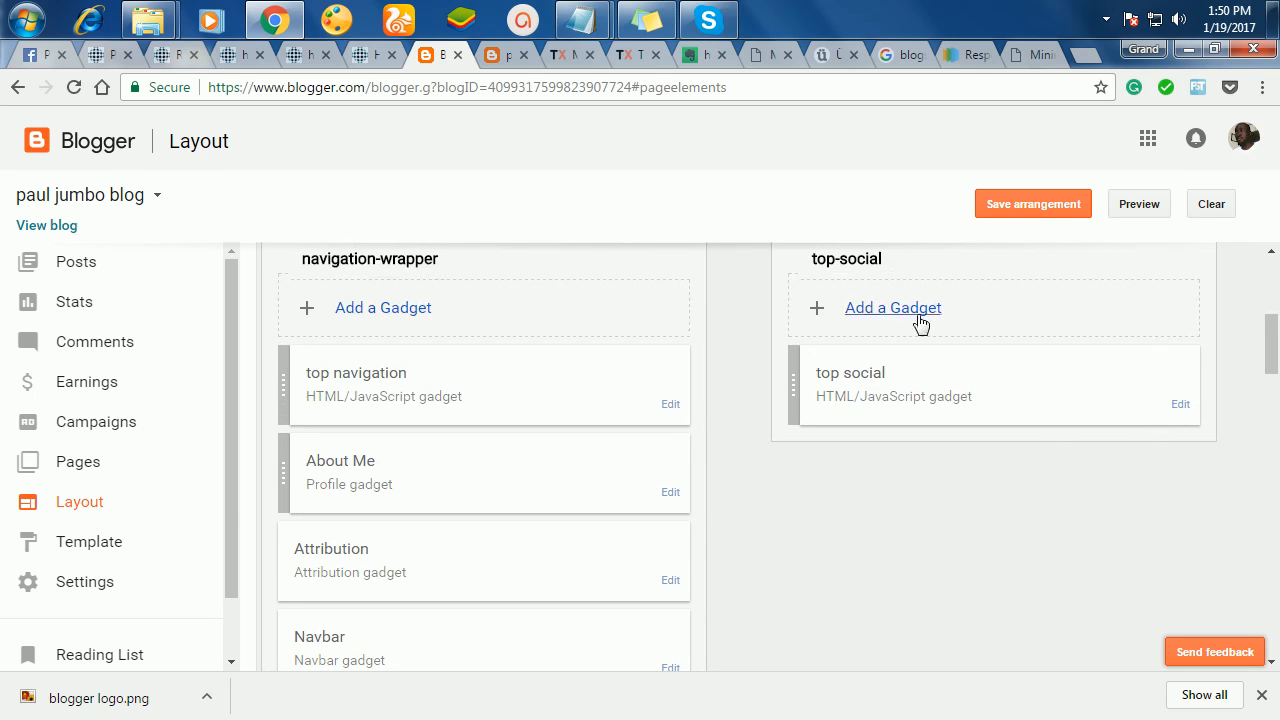
scroll(491, 591, down, 1)
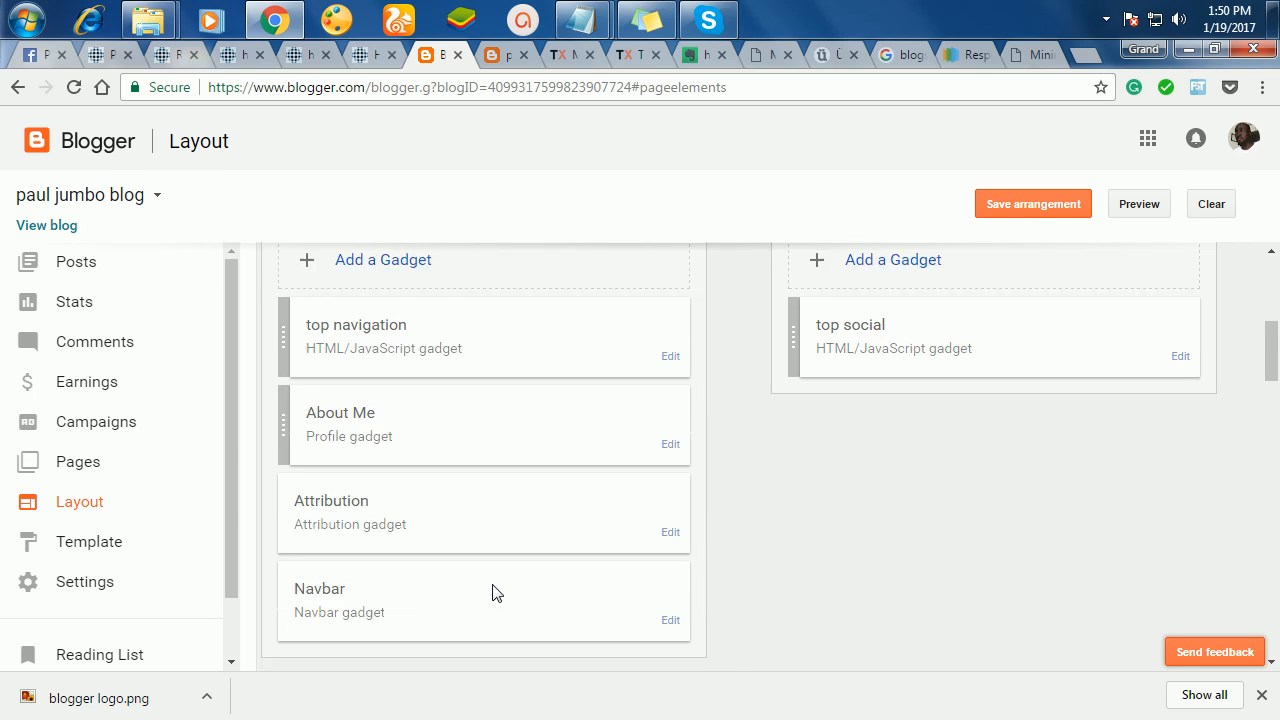
scroll(713, 270, down, 5)
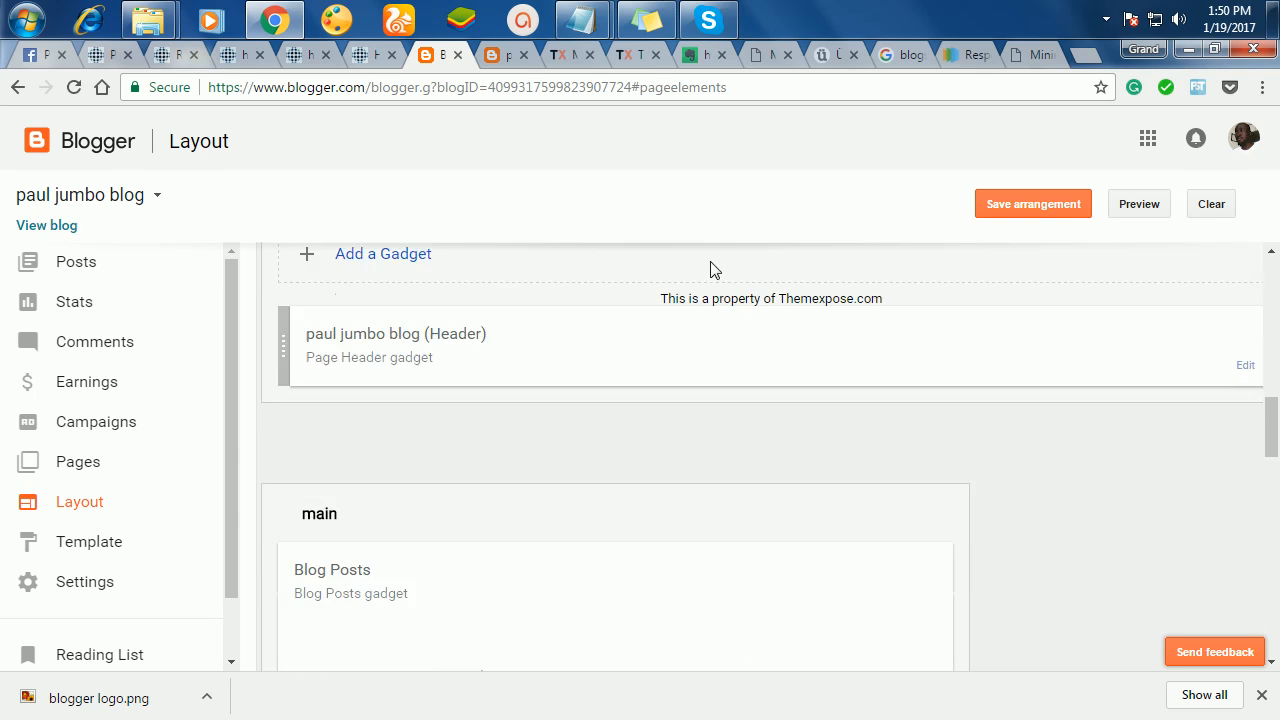
scroll(763, 507, down, 6)
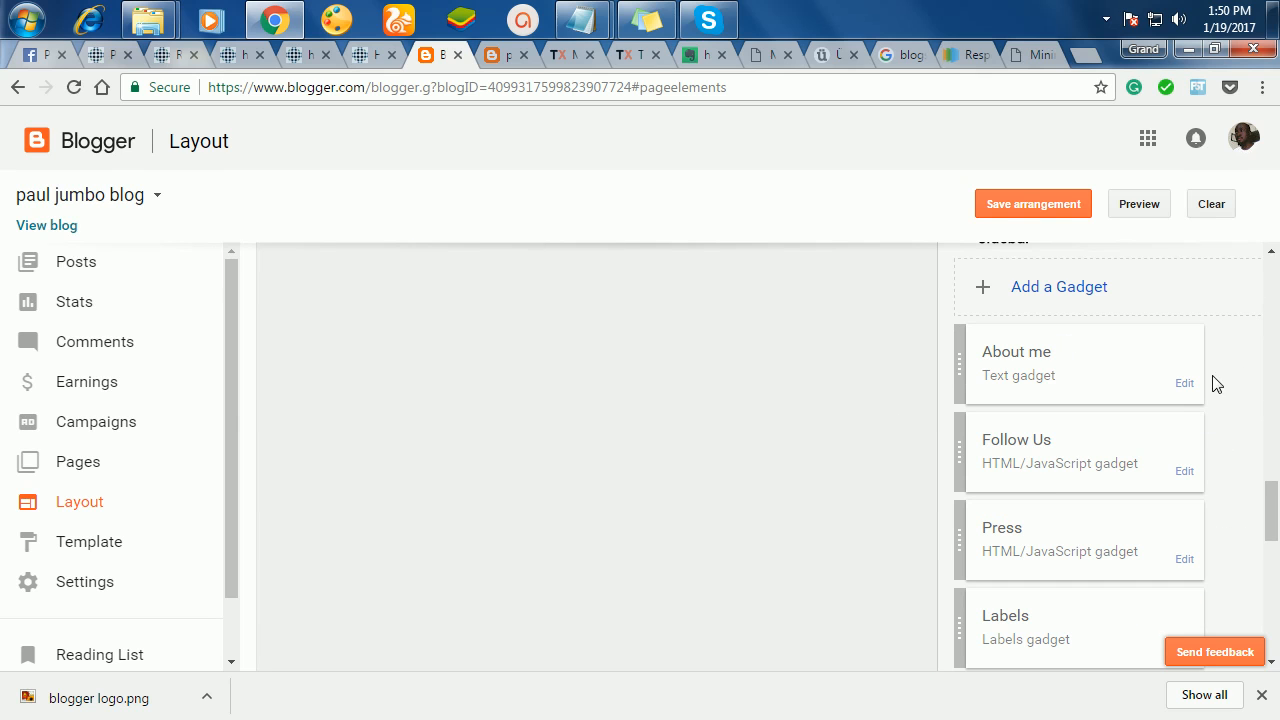
click(1184, 383)
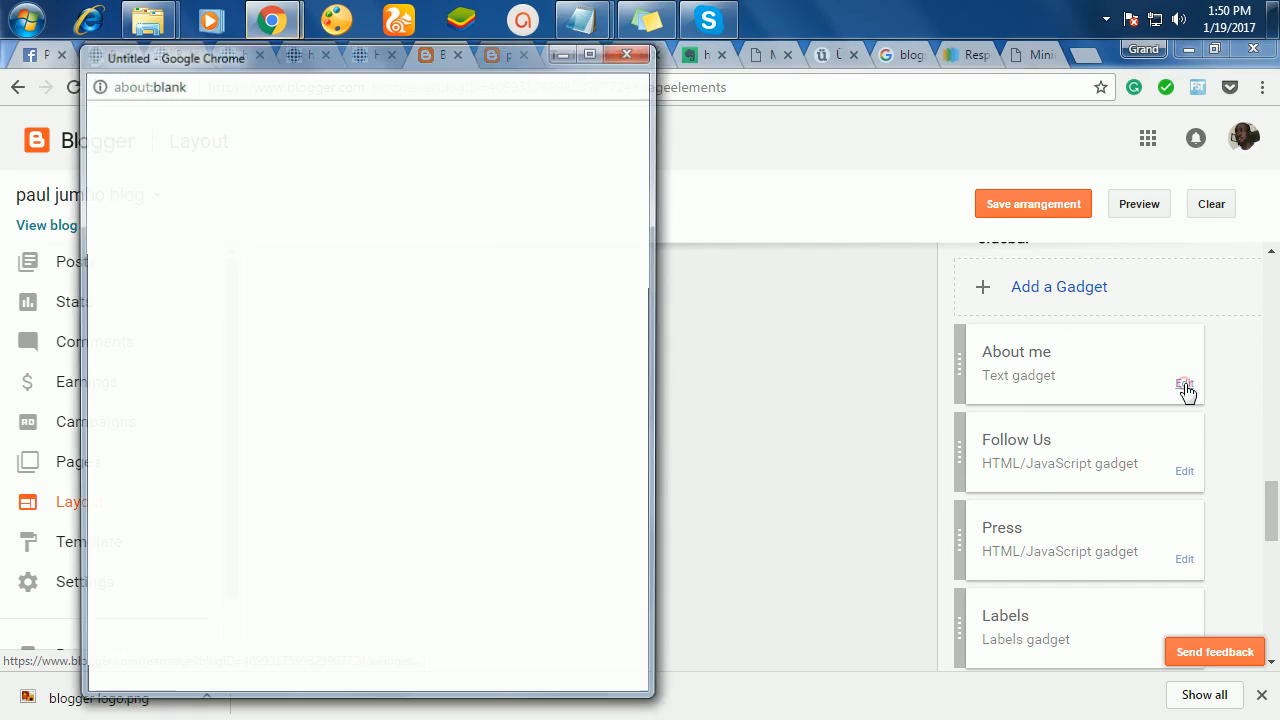
click(275, 380)
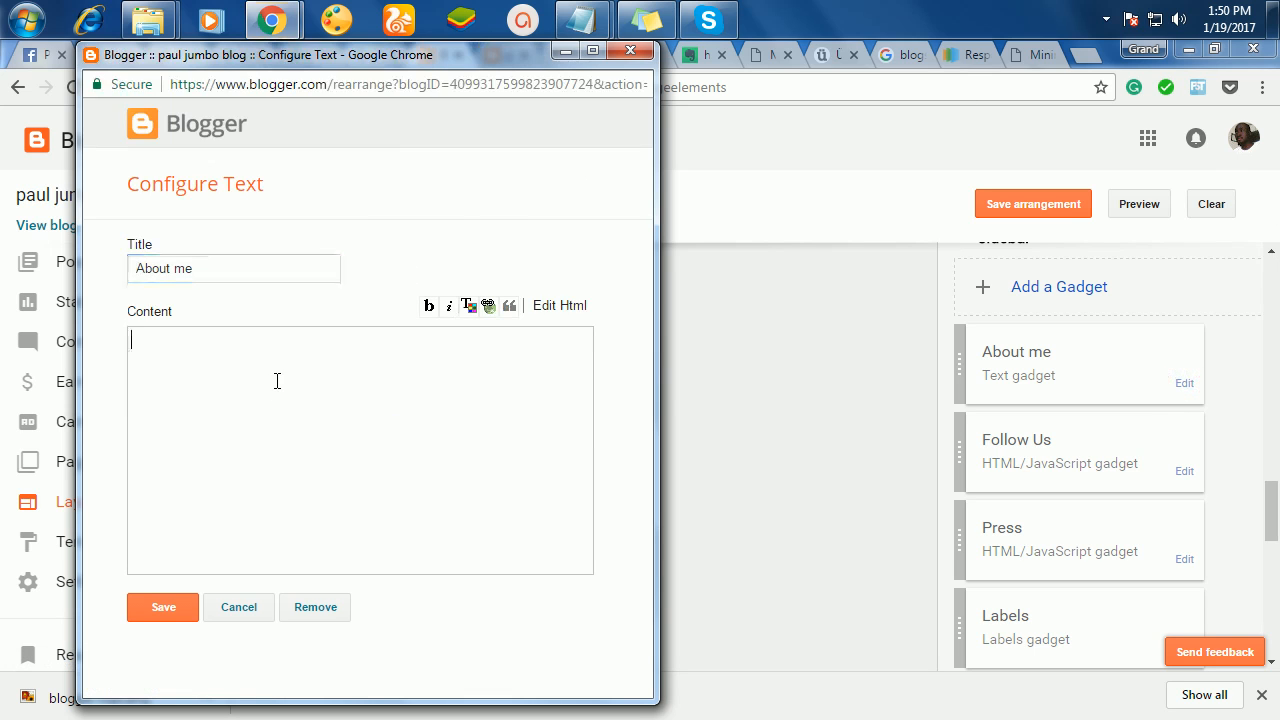
click(203, 271)
drag(205, 268, 173, 272)
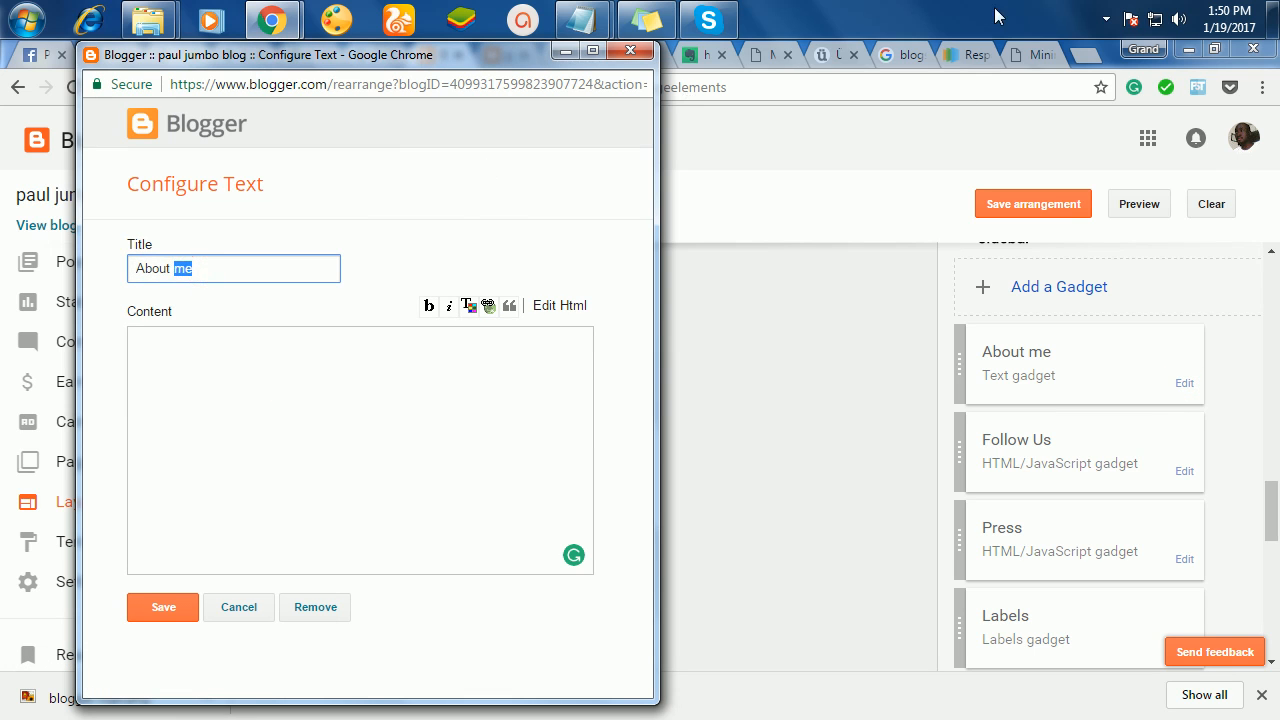
- In the blogger Notepad file, copy the whole HTML block under the "Abbout me" heading
mouse_move(590, 28)
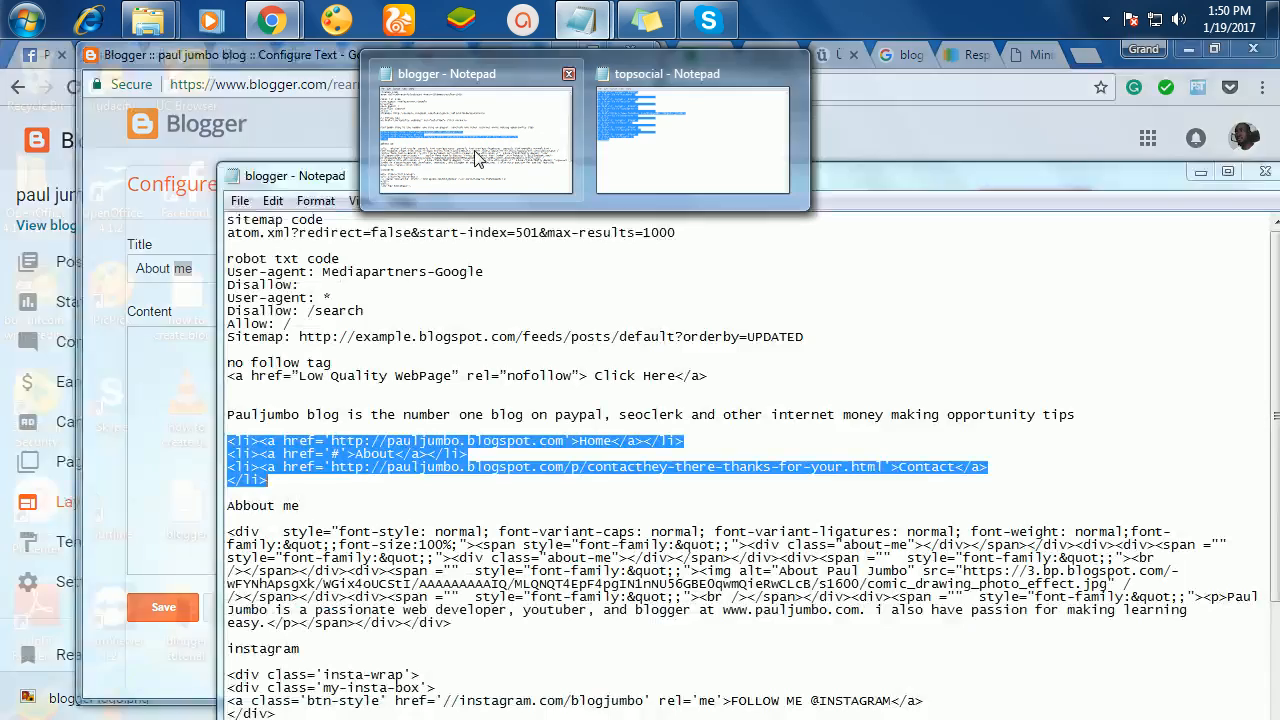
click(476, 158)
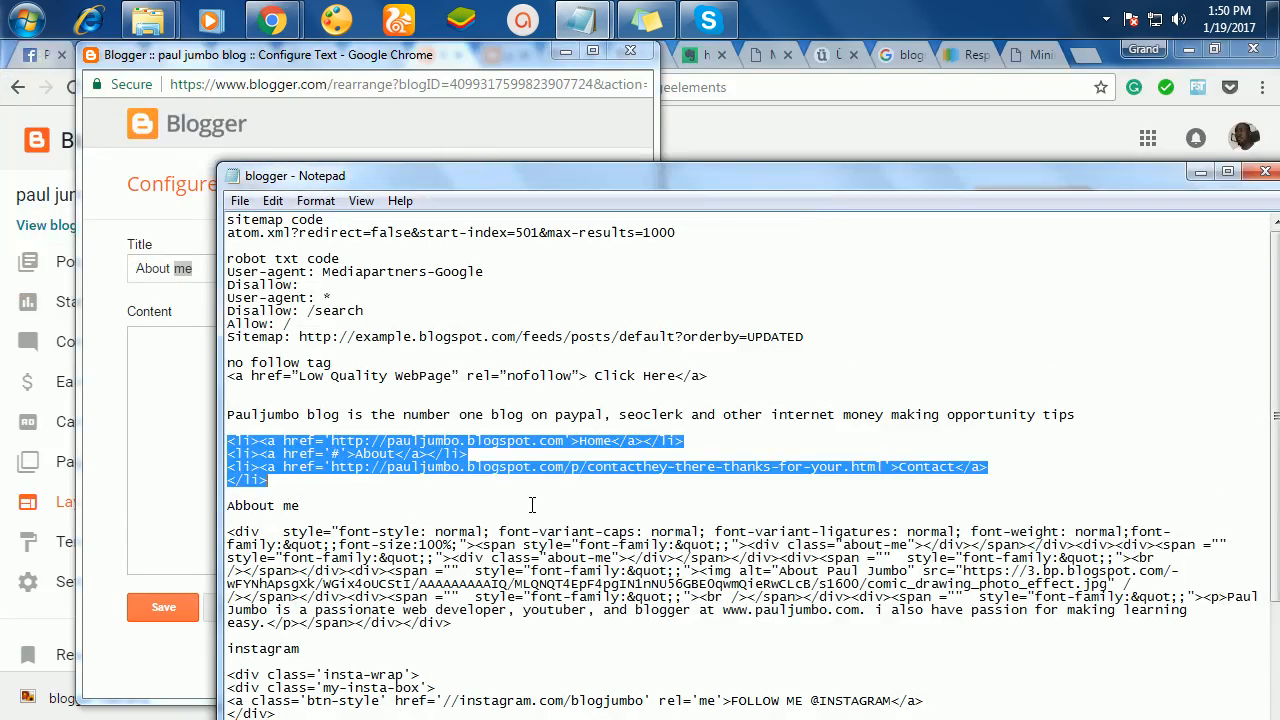
scroll(520, 505, down, 2)
drag(463, 548, 169, 452)
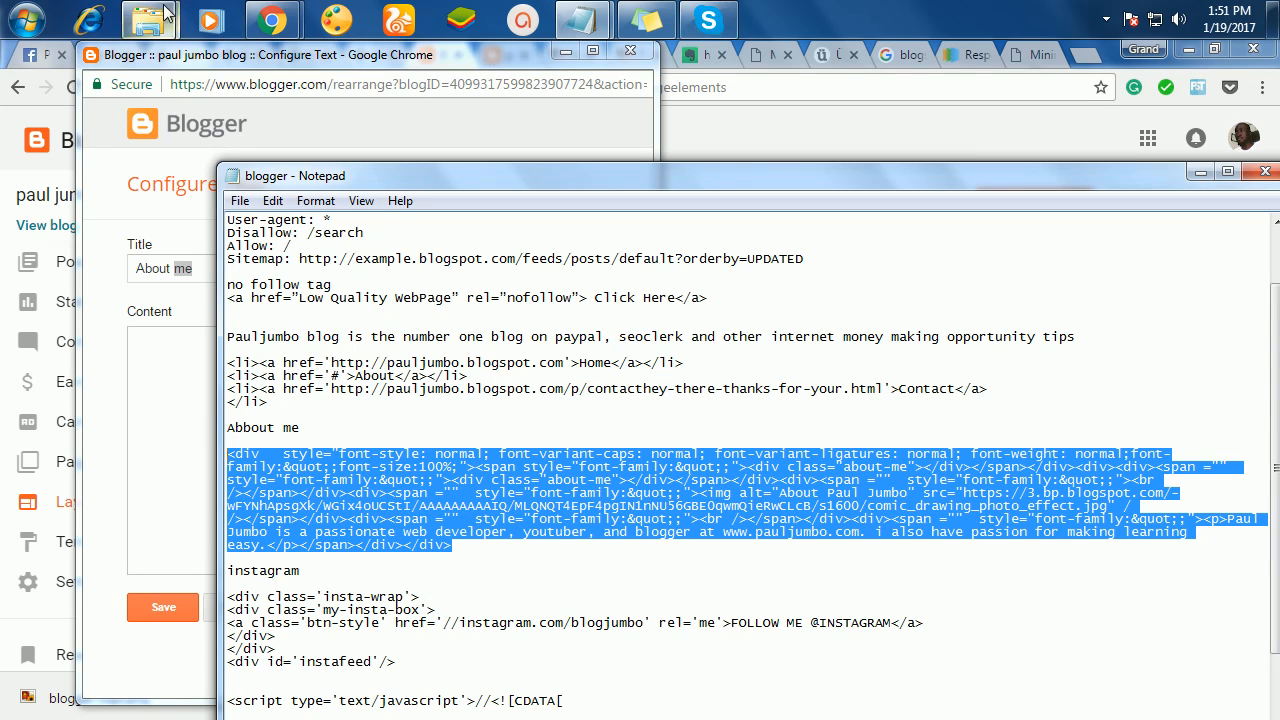
- Examine the sample code in the aboutme text file from the theme's plugin folder, then close the file and minimize the folder
mouse_move(150, 20)
click(267, 125)
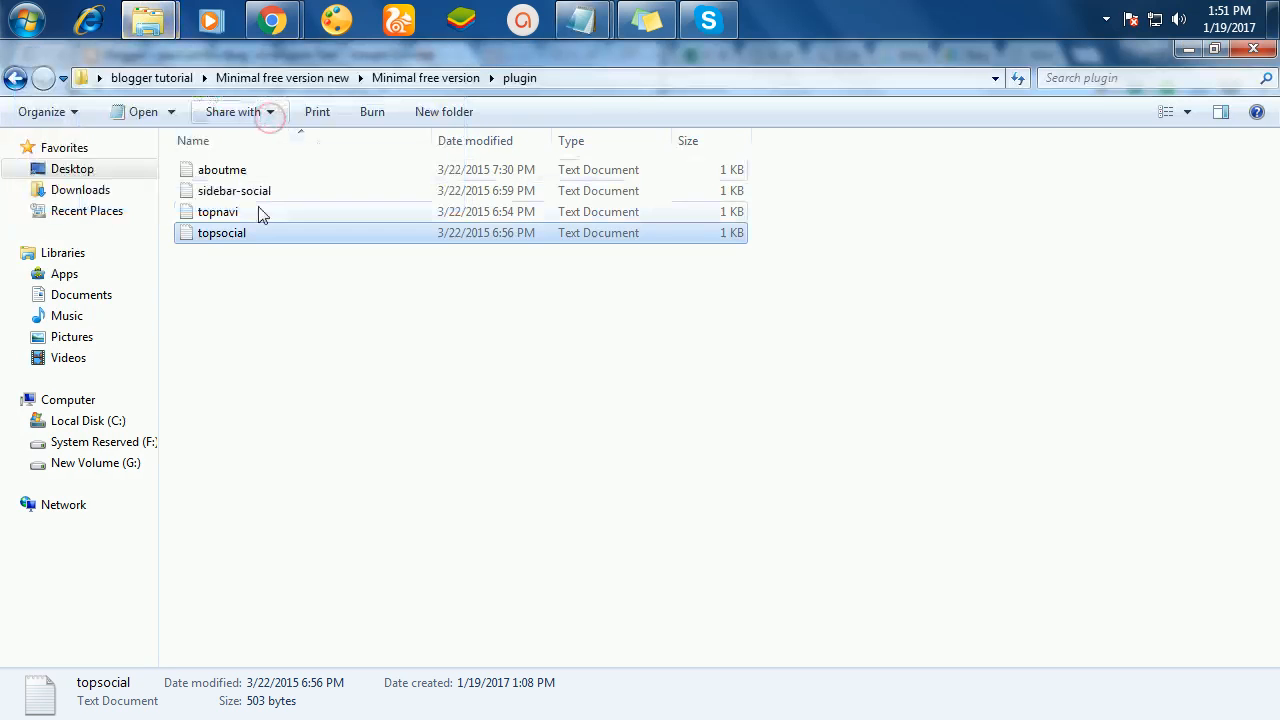
click(233, 172)
double_click(233, 172)
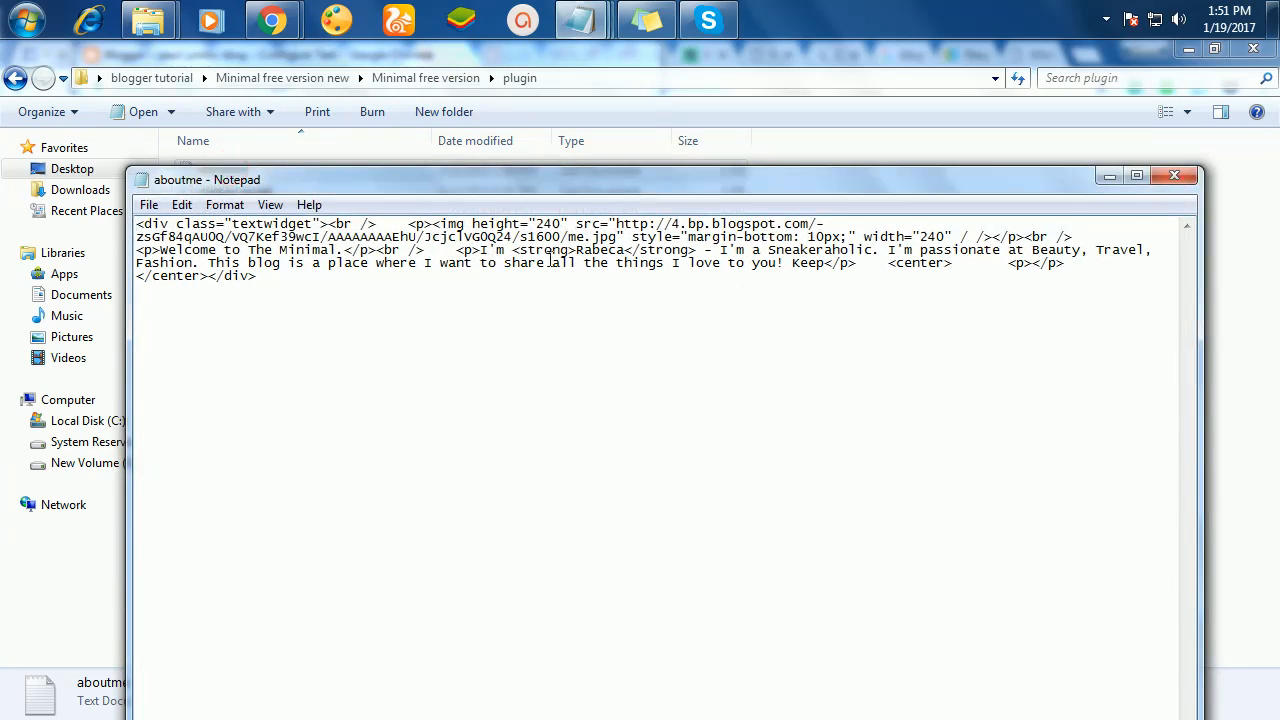
drag(283, 292, 140, 237)
click(1174, 176)
click(1188, 49)
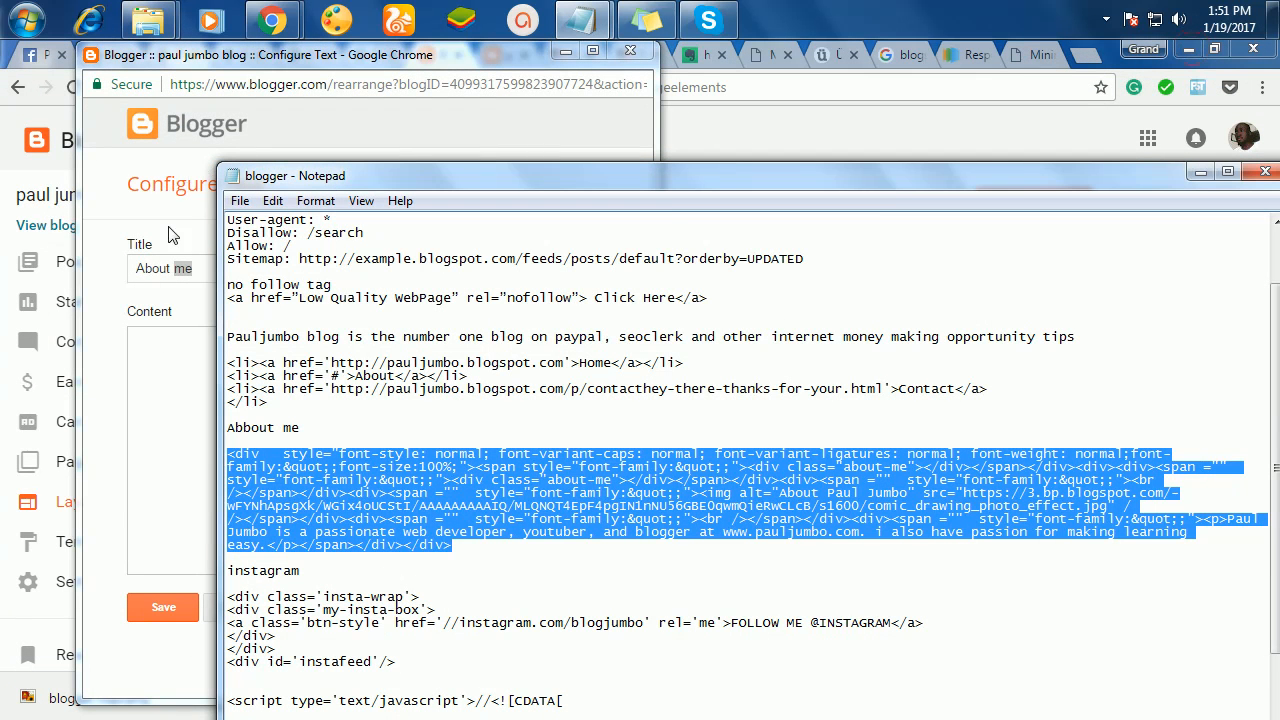
- Paste the copied code into the About me gadget's content, replace "me" in its title with the blogger's full name, and save the gadget
click(160, 381)
key(ctrl+v)
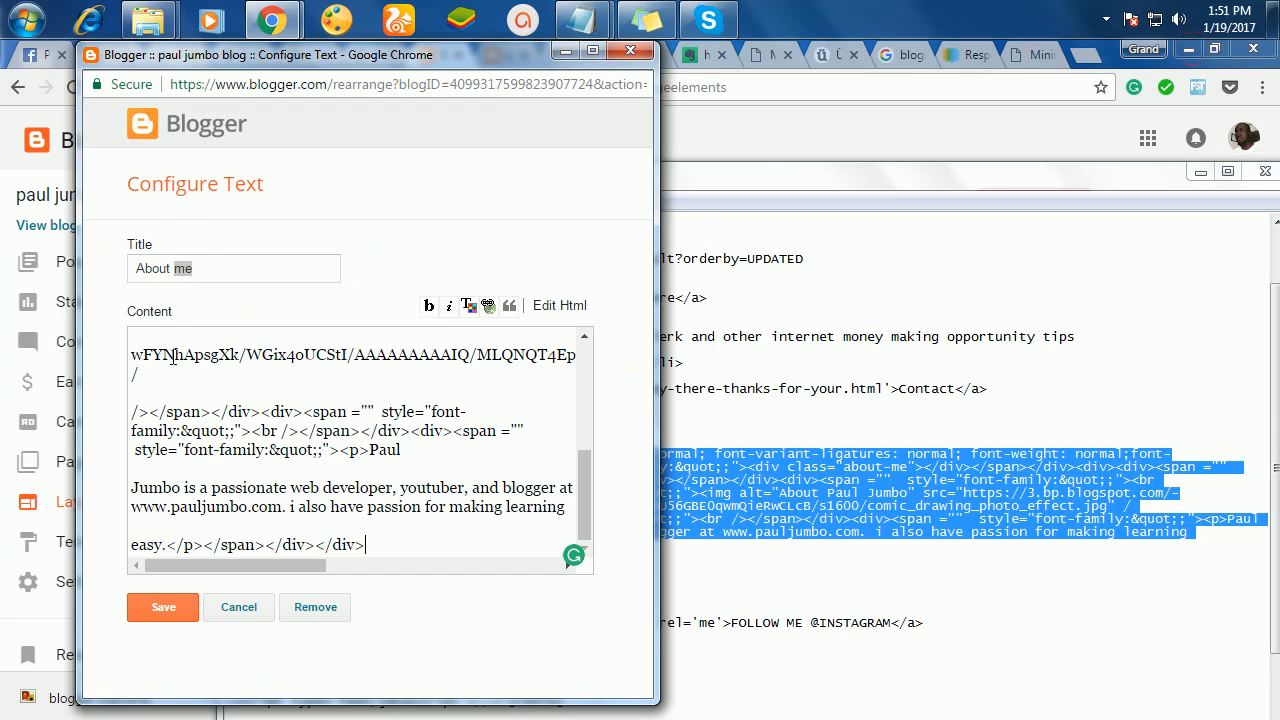
double_click(231, 271)
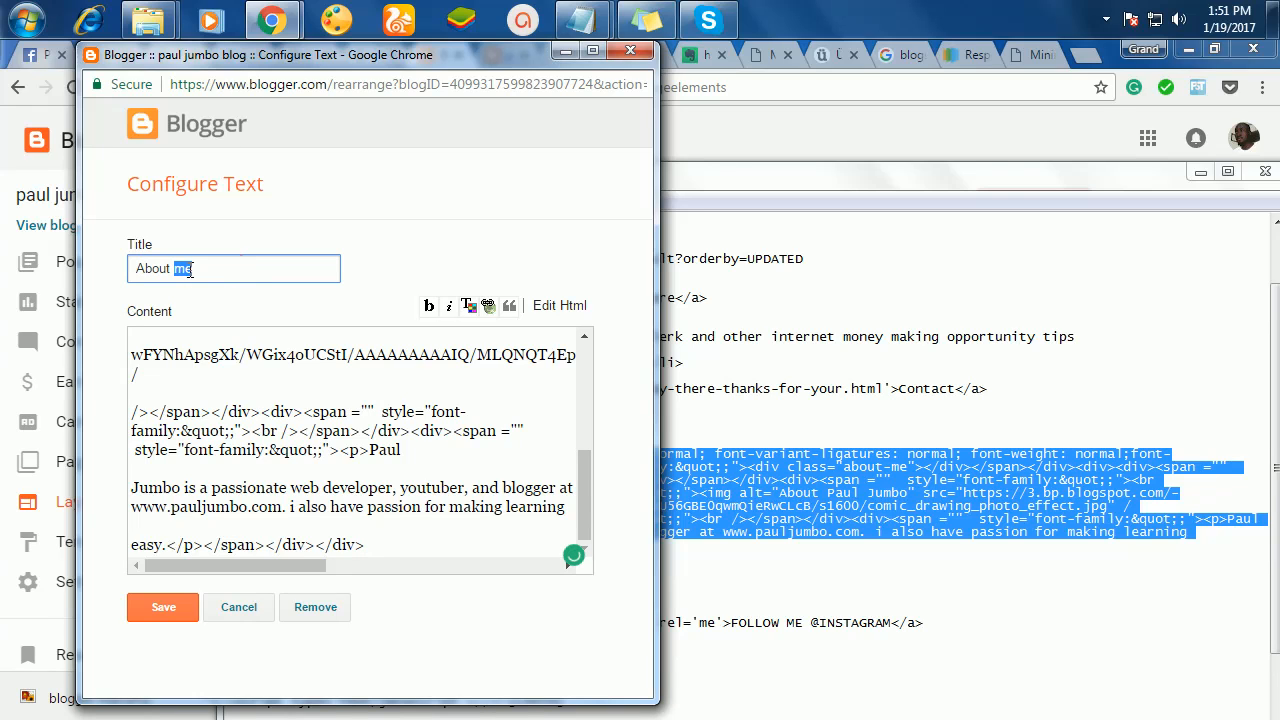
click(196, 268)
drag(184, 262, 180, 262)
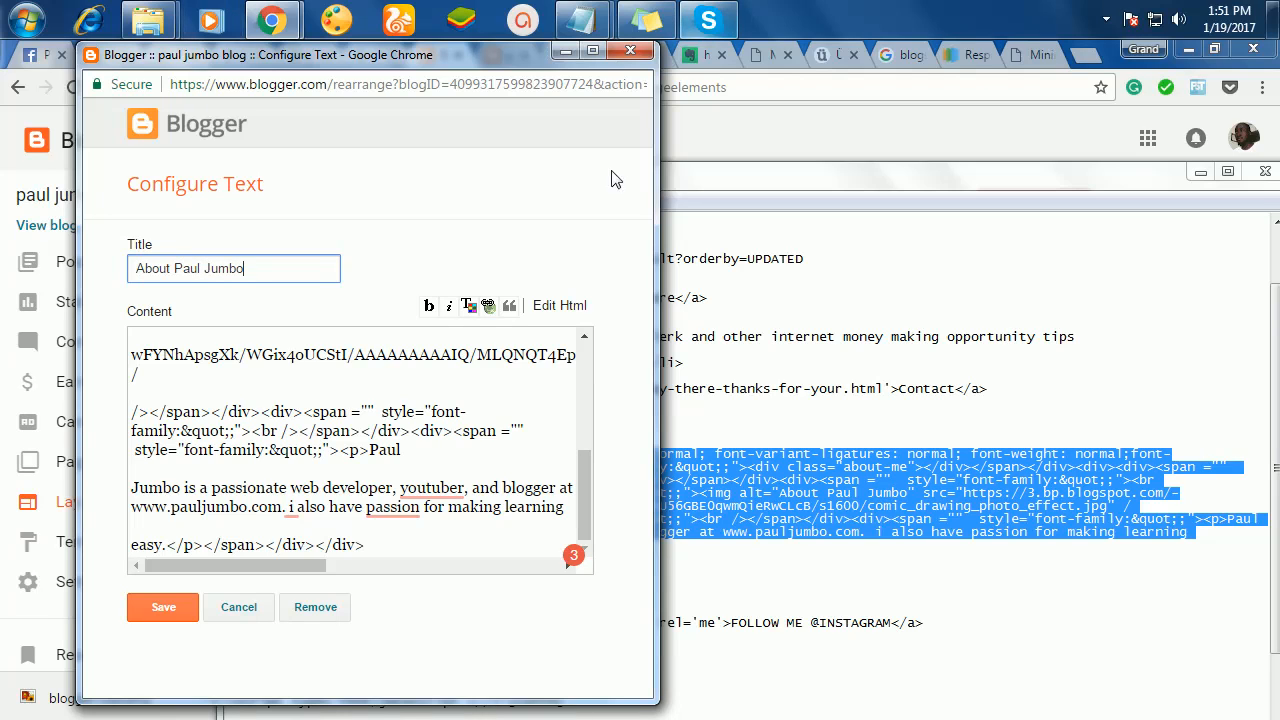
click(170, 610)
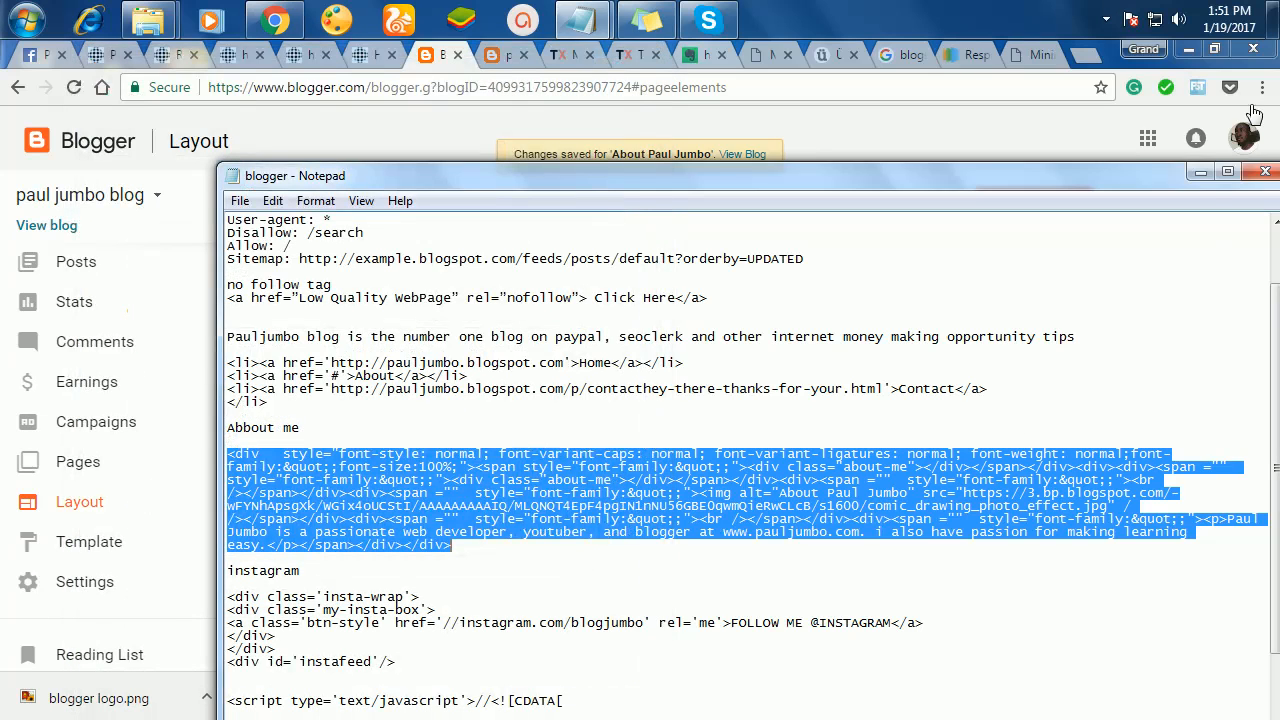
click(1202, 177)
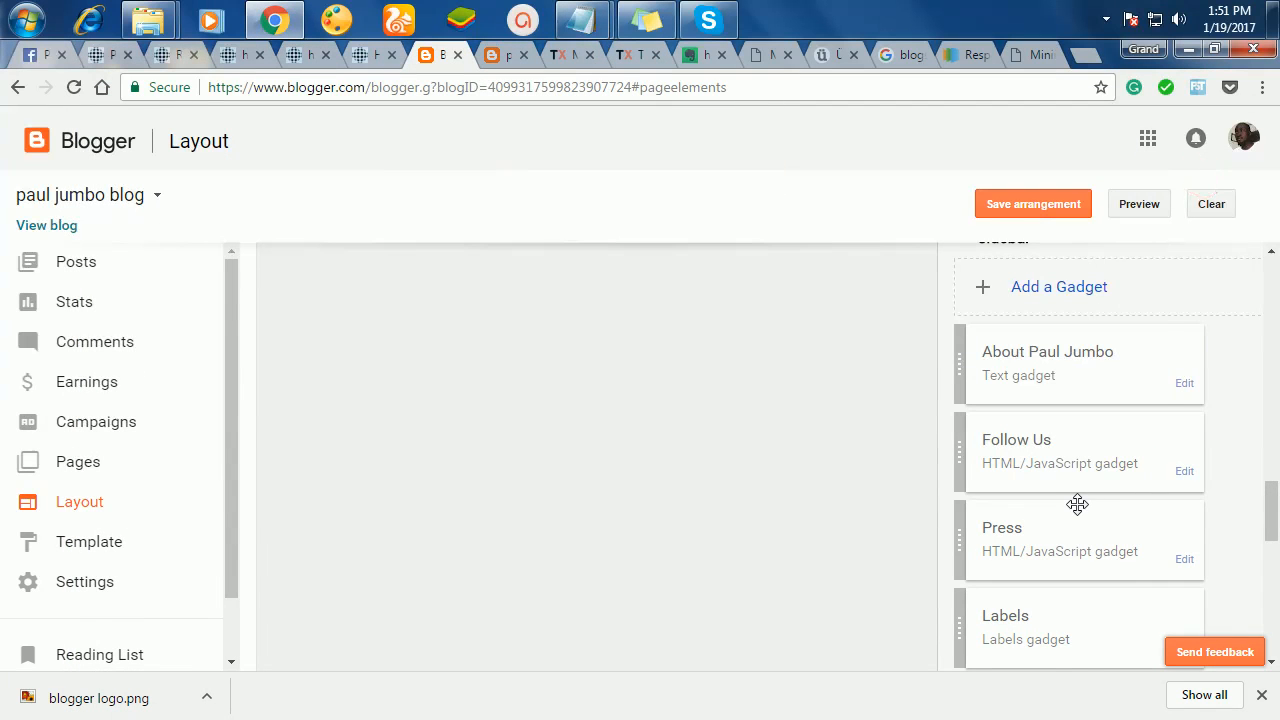
- Examine the remaining layout gadgets in the sidebar, footer, container, header and navigation sections
scroll(1077, 512, down, 2)
scroll(1066, 511, down, 3)
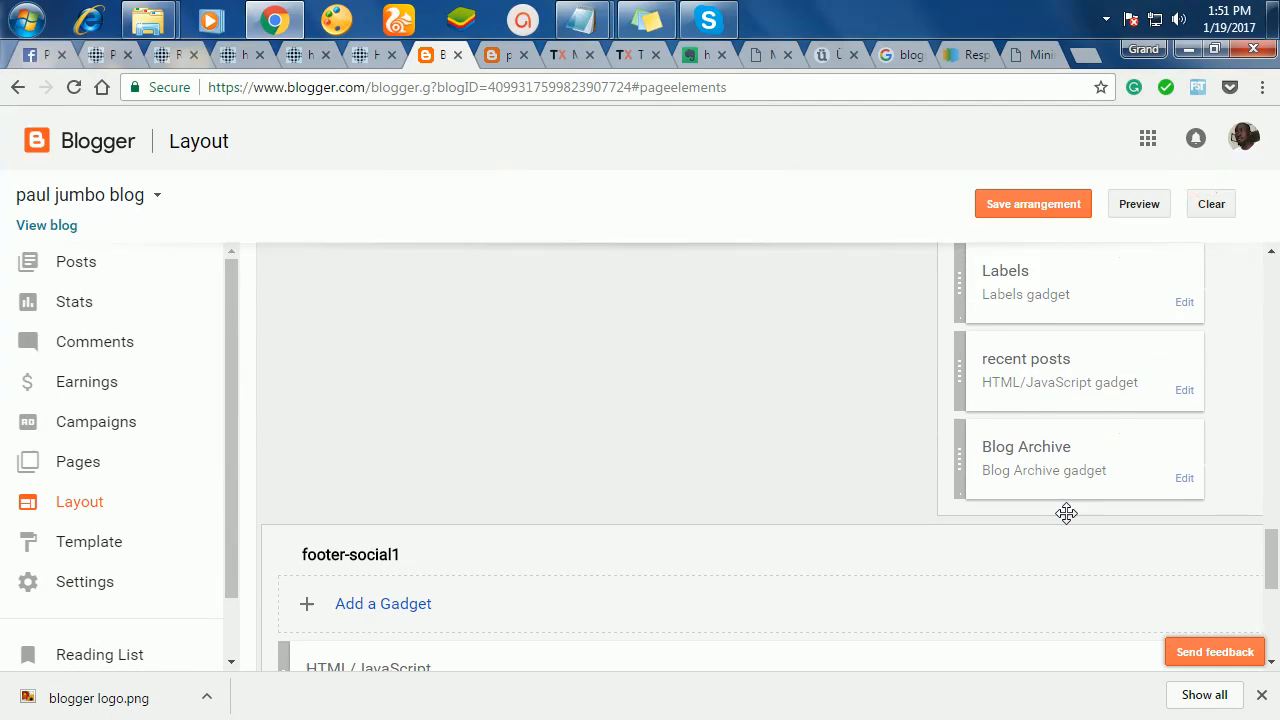
scroll(1063, 511, up, 4)
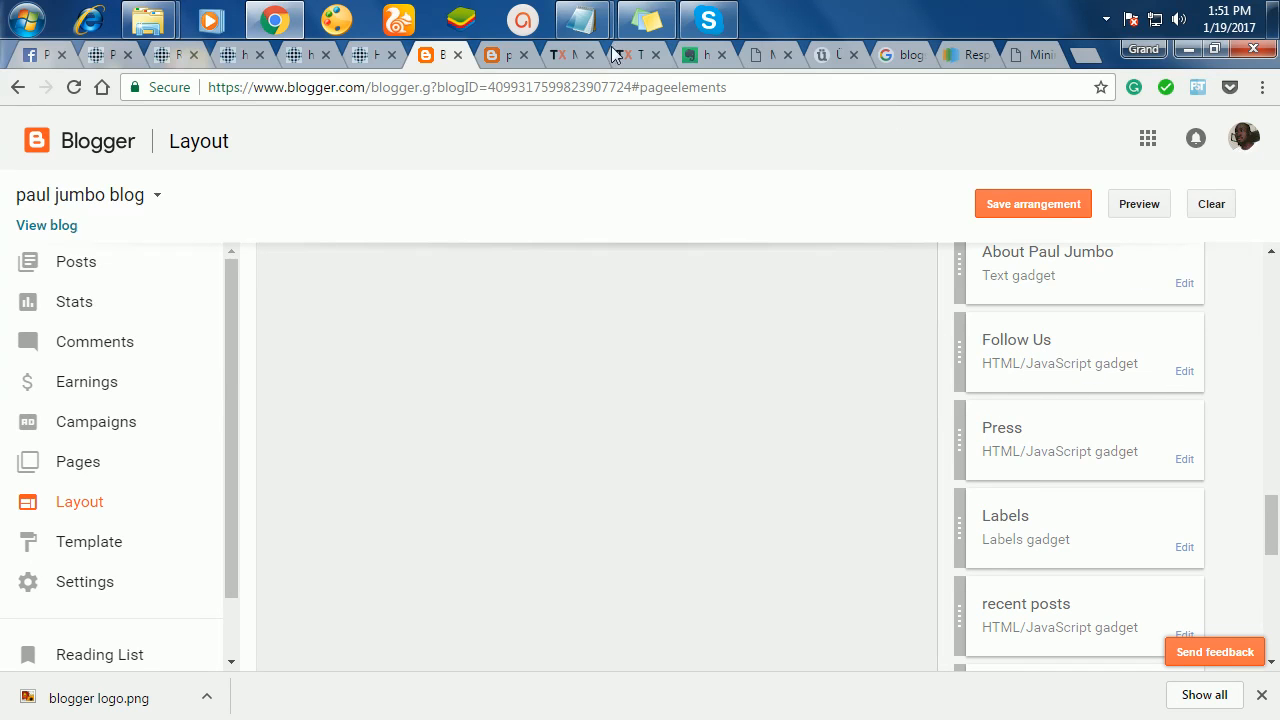
scroll(986, 497, up, 2)
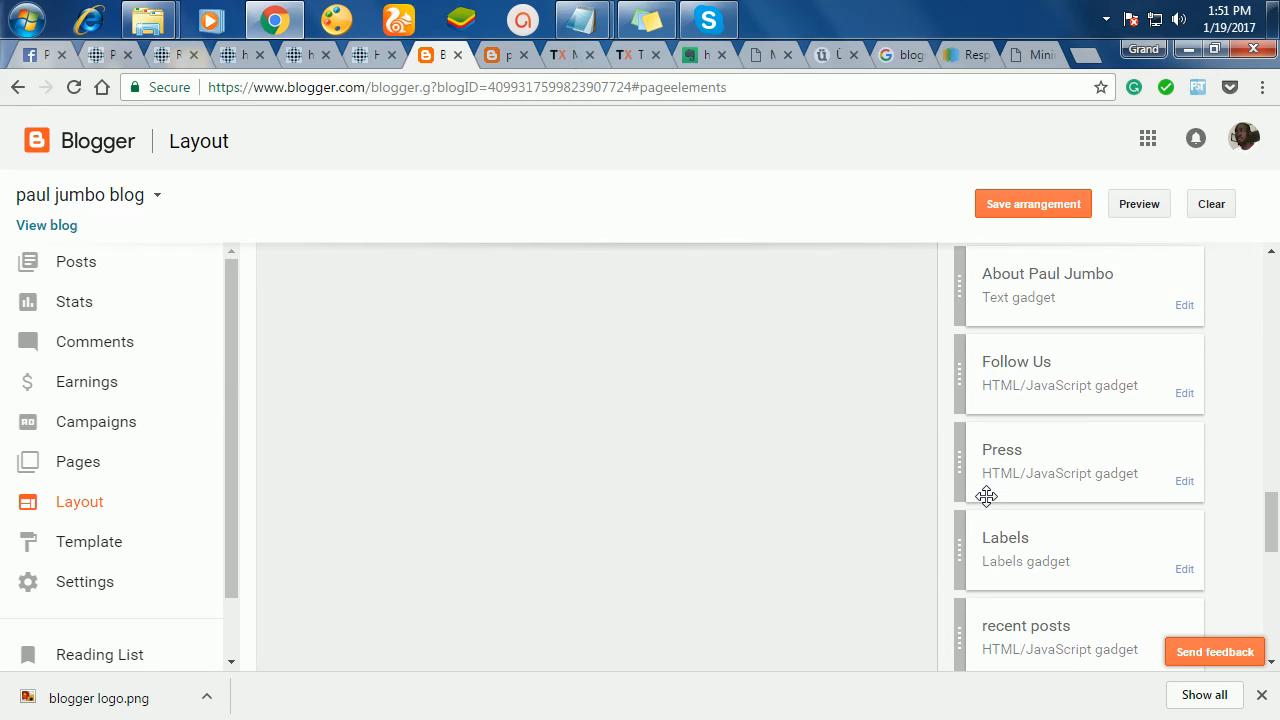
scroll(409, 383, down, 3)
scroll(434, 406, down, 5)
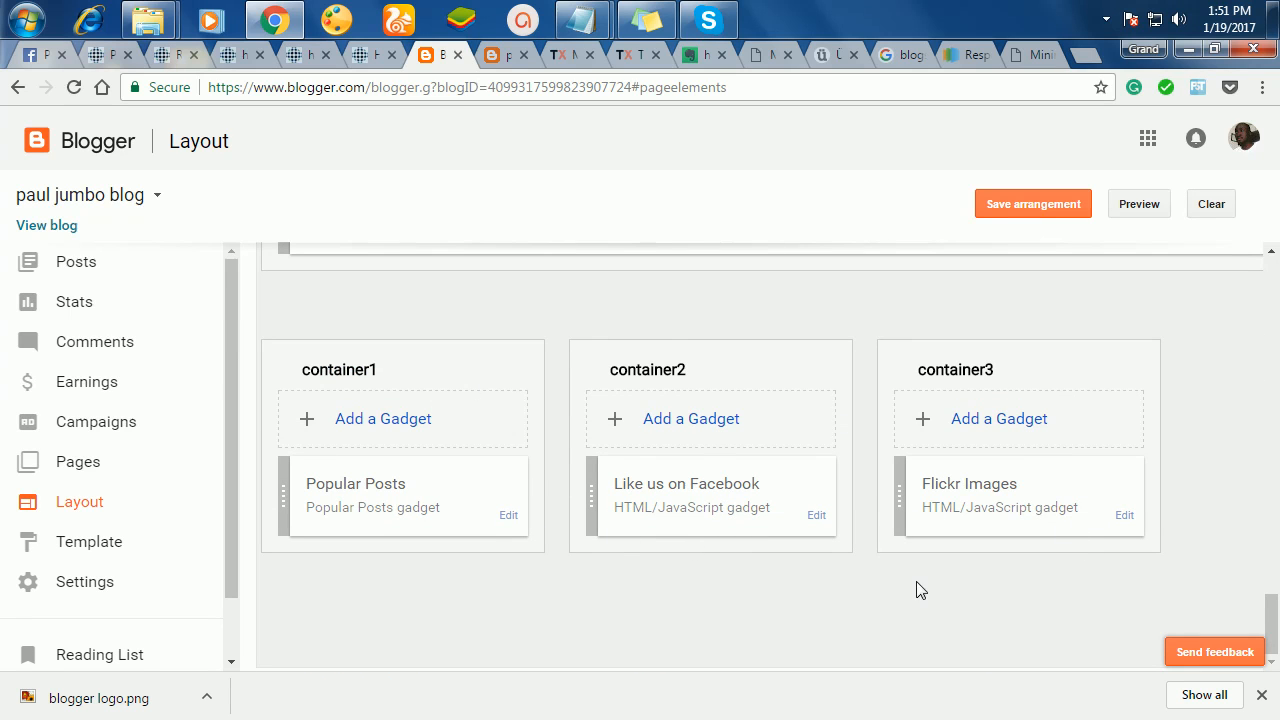
scroll(333, 372, up, 4)
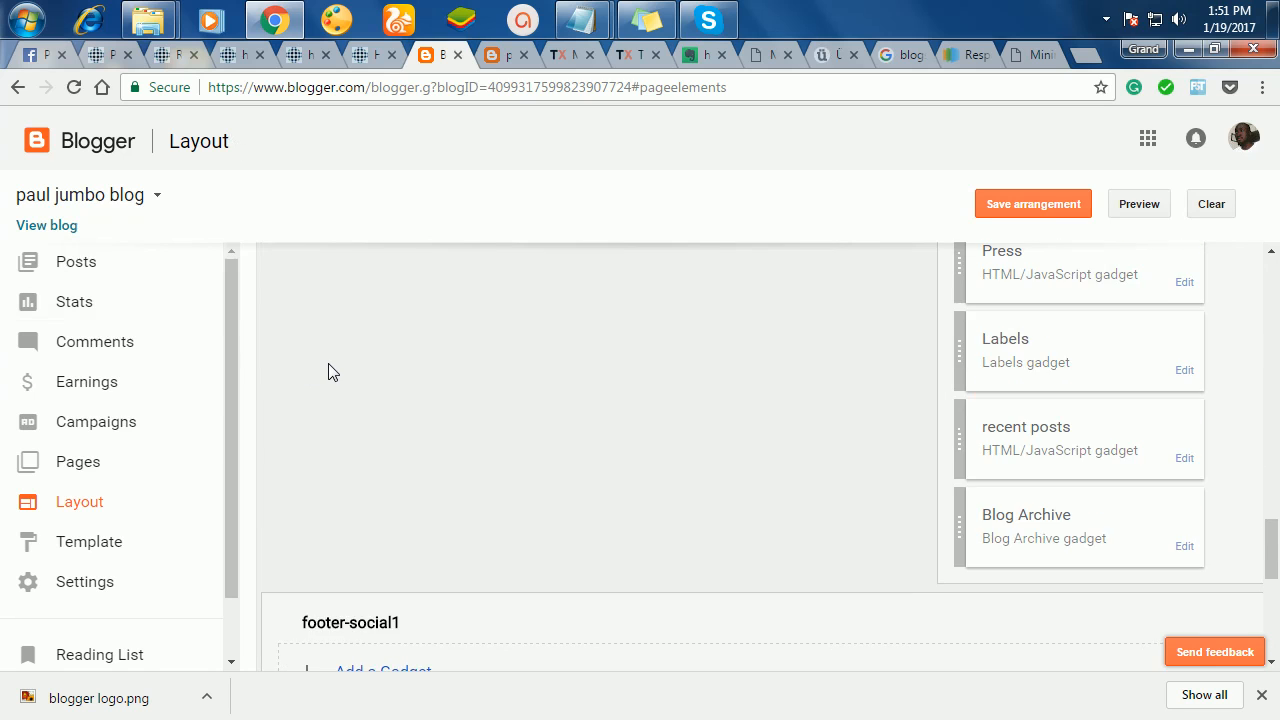
scroll(330, 370, up, 10)
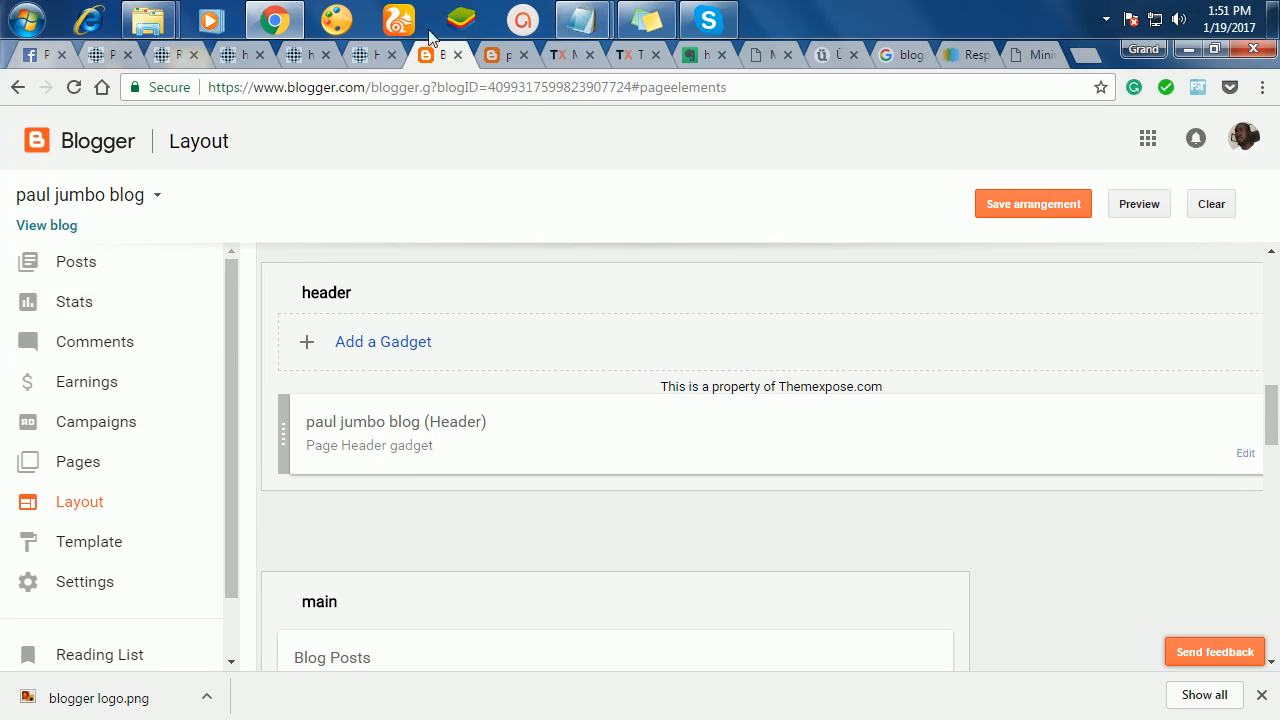
mouse_move(585, 22)
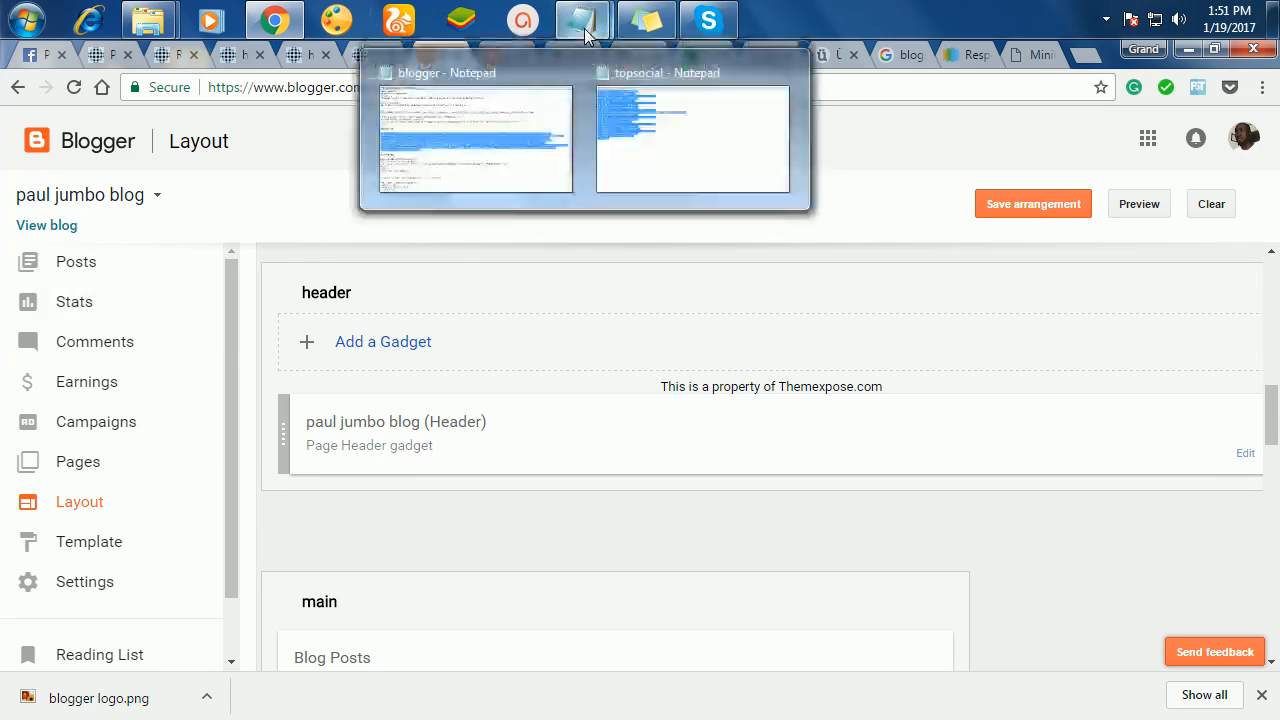
click(908, 164)
scroll(963, 303, up, 5)
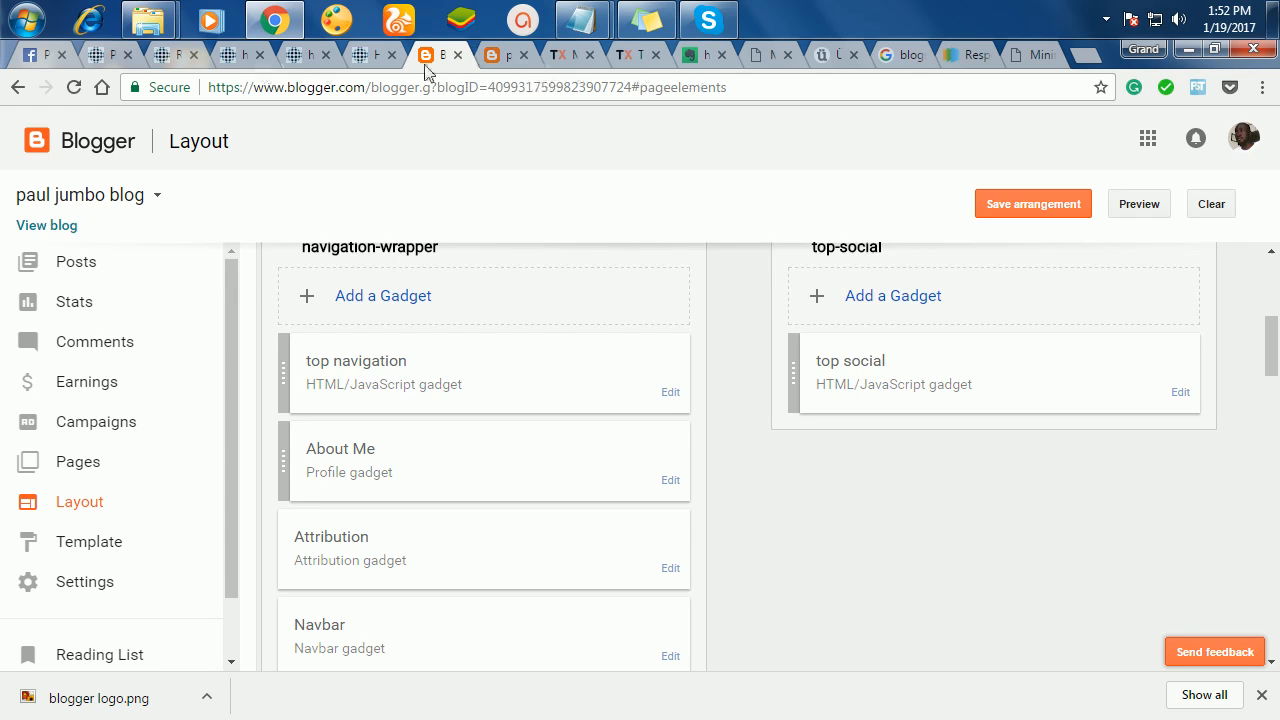
- Check the Evernote tutorial outline and highlight the line "how to add custom domain to blog"
click(707, 58)
drag(606, 318, 126, 316)
drag(600, 351, 152, 338)
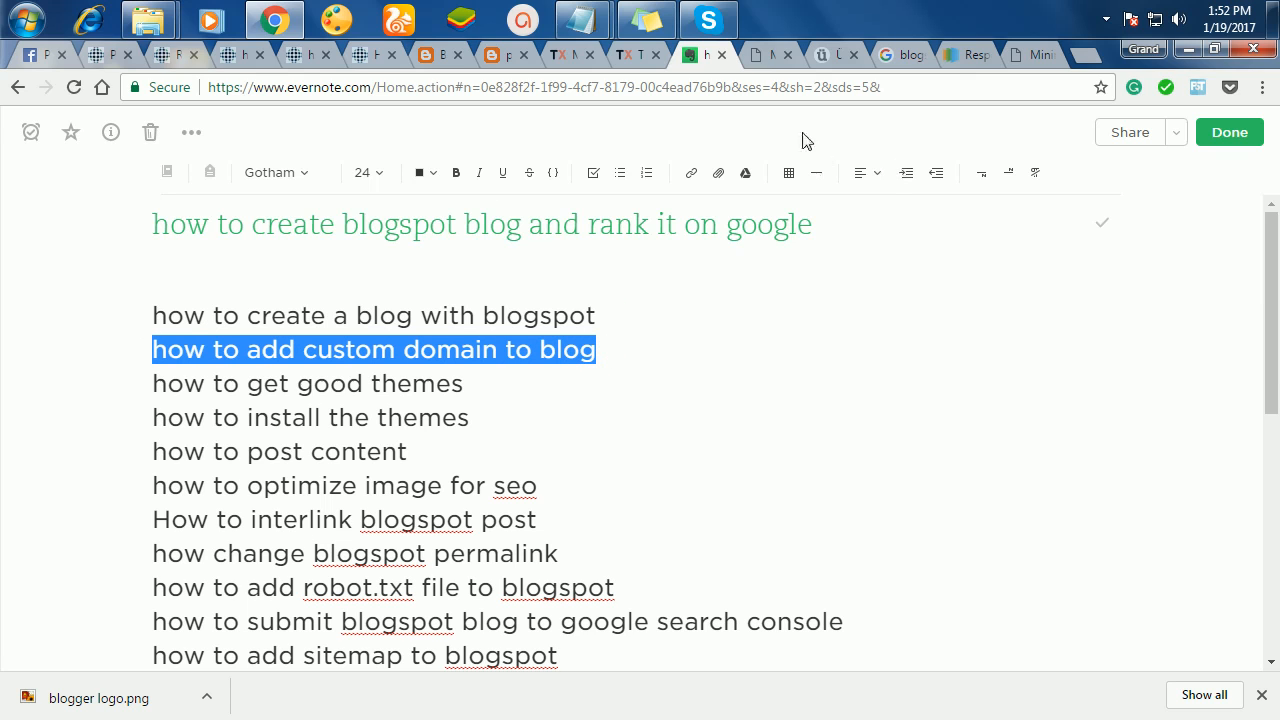
- Back in Blogger, open the blog's Basic settings and go to the third-party URL option under Publishing
click(440, 60)
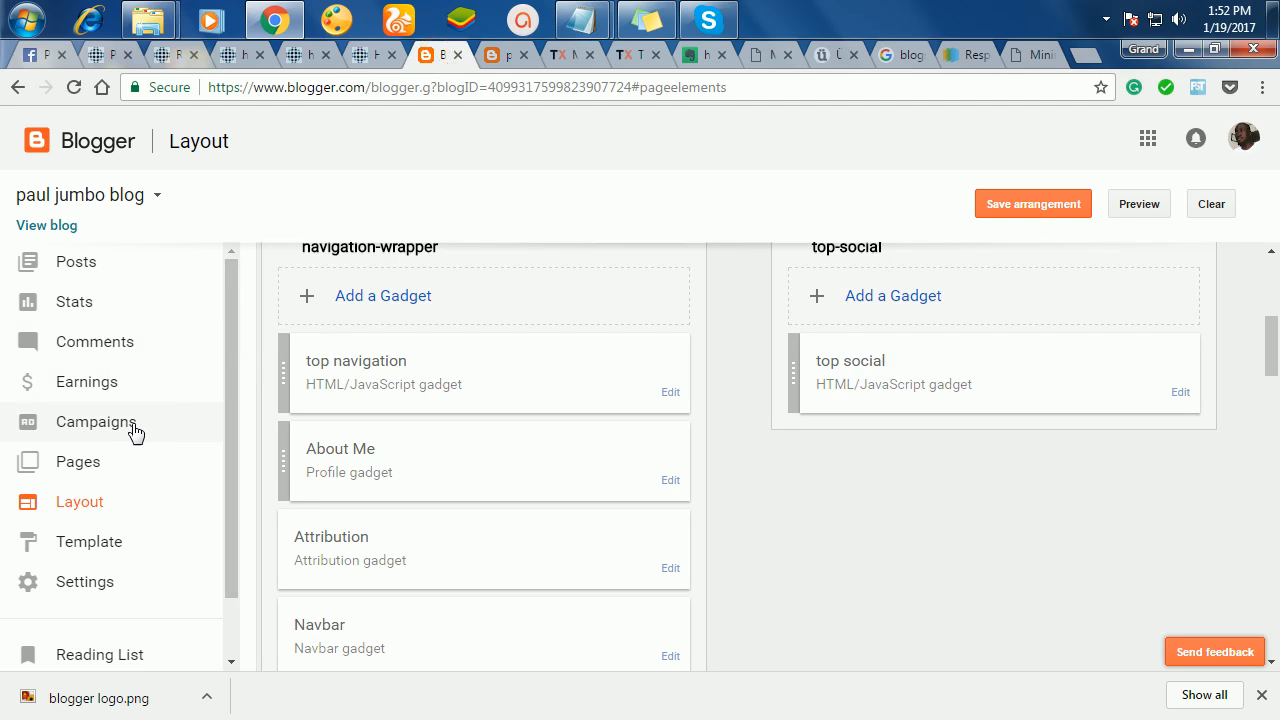
click(1214, 49)
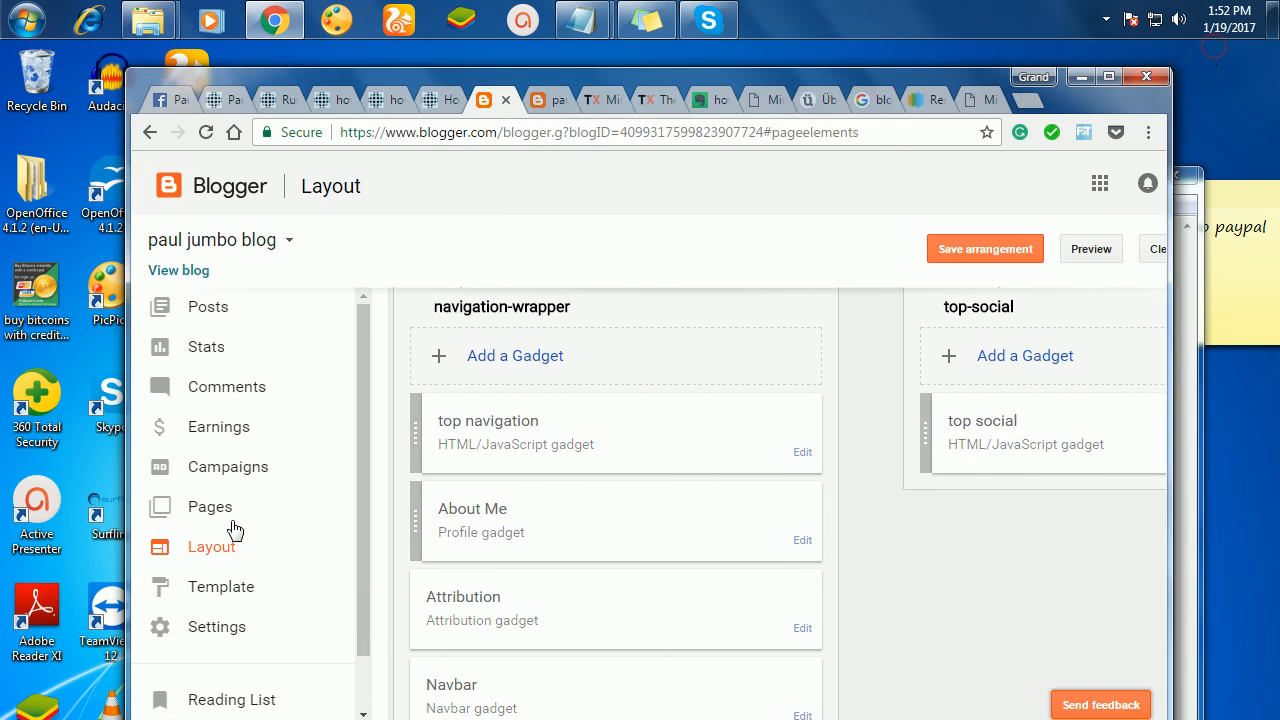
click(208, 626)
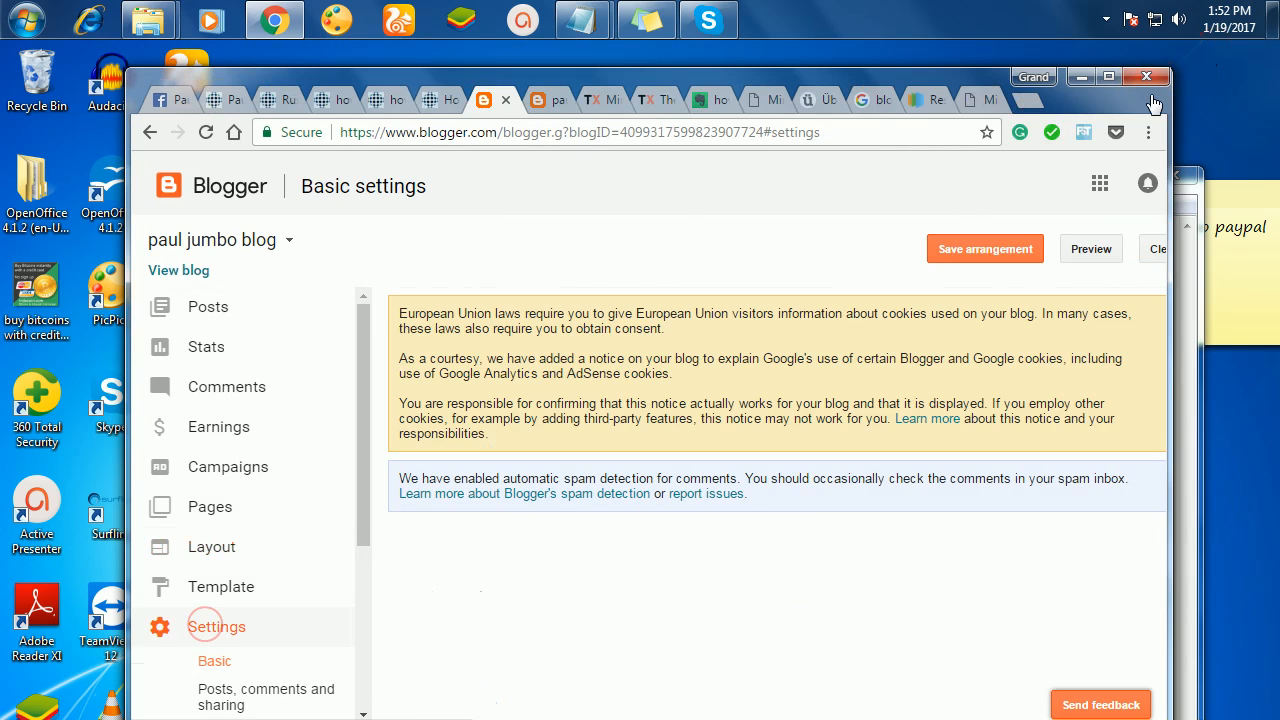
click(1109, 77)
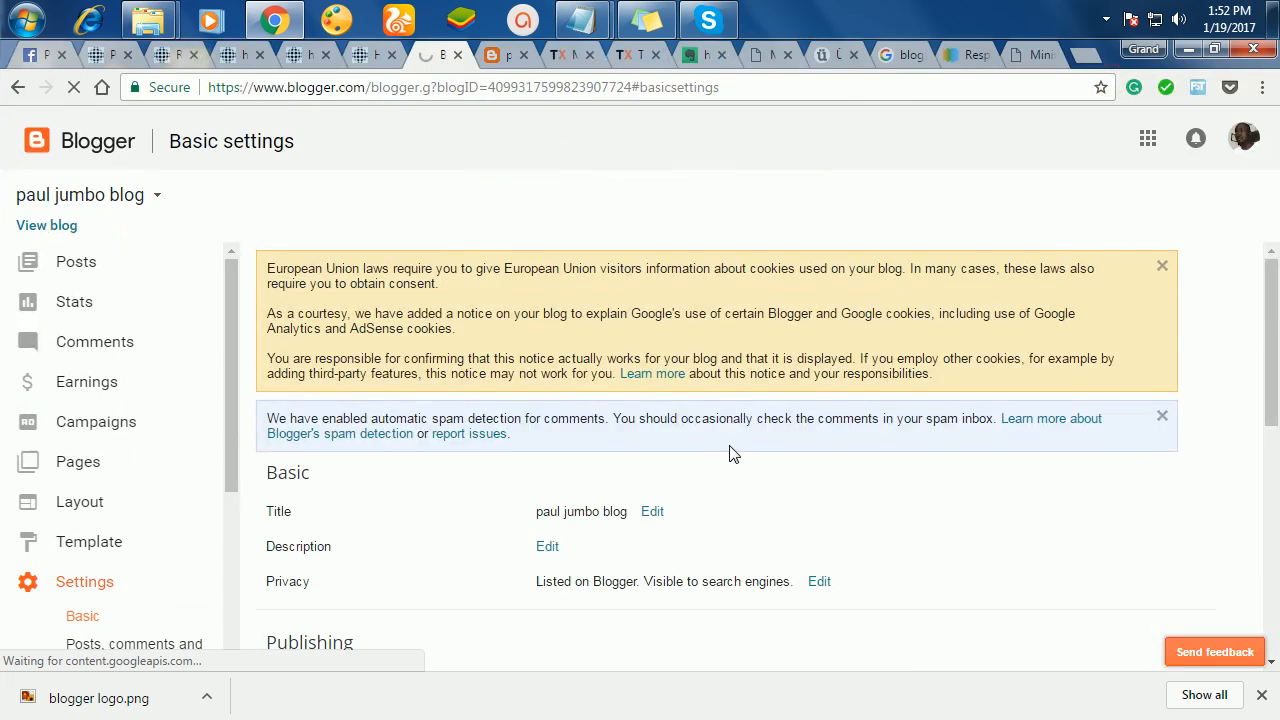
scroll(729, 453, down, 2)
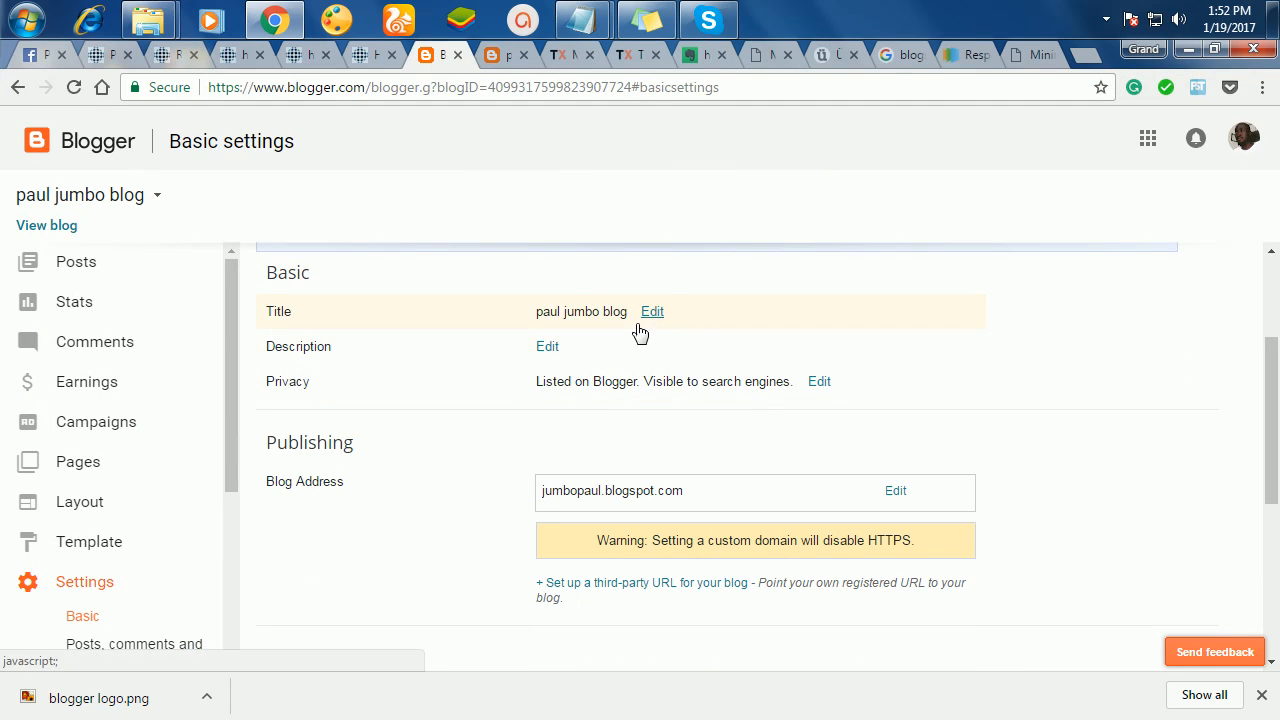
scroll(657, 430, down, 1)
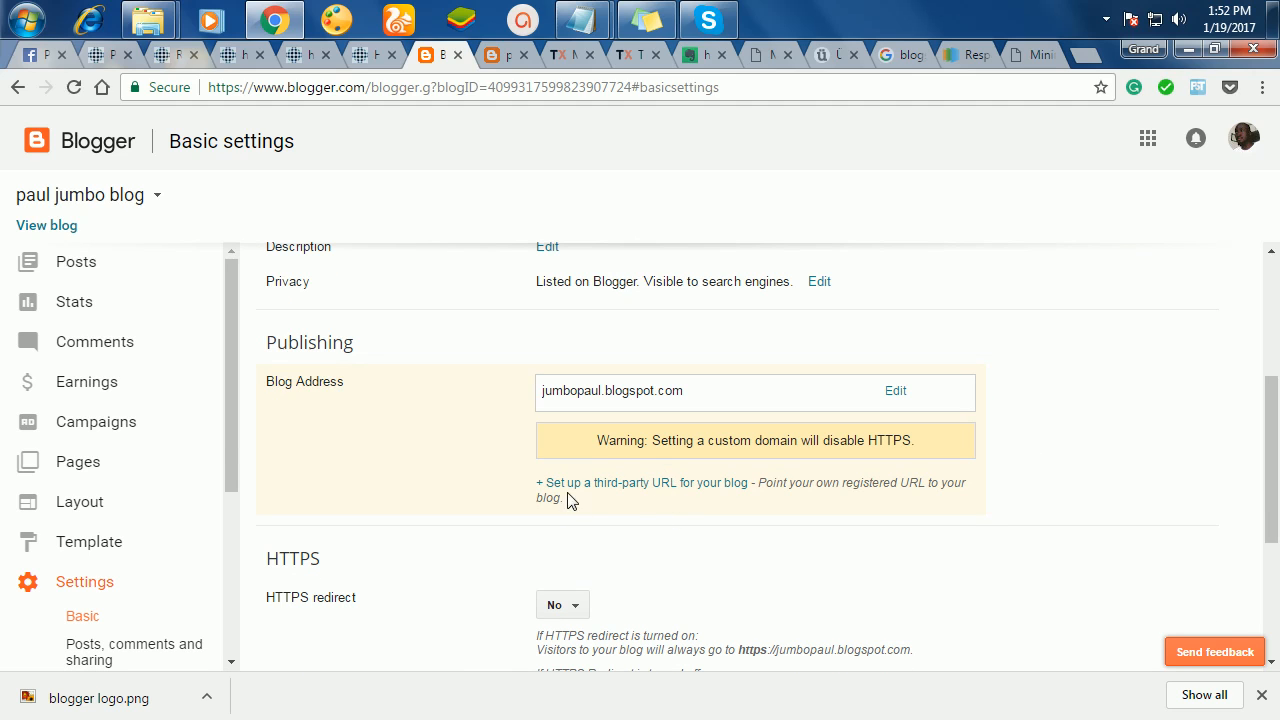
- Start the third-party domain setup for the blog and enter the blogger's own www .com domain as its address
click(670, 484)
click(638, 420)
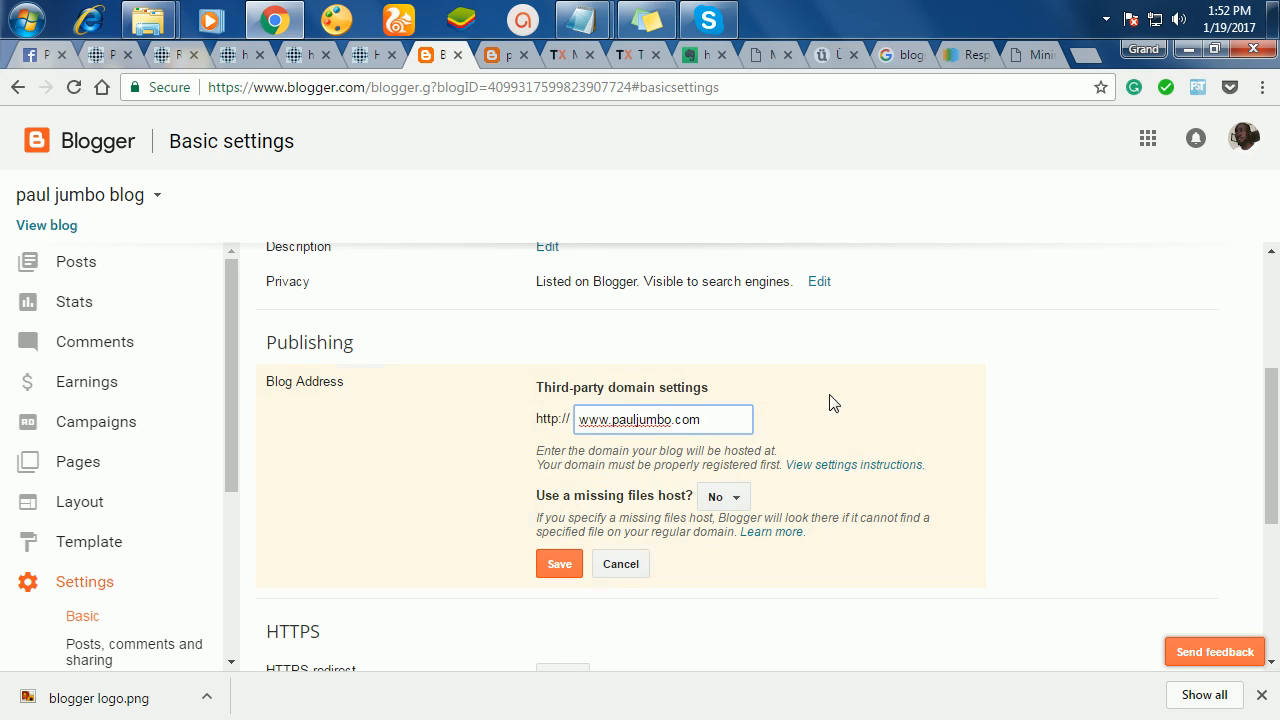
- Open the domain settings instructions in a new tab and read how to purchase and set up a custom domain
right_click(851, 466)
click(895, 476)
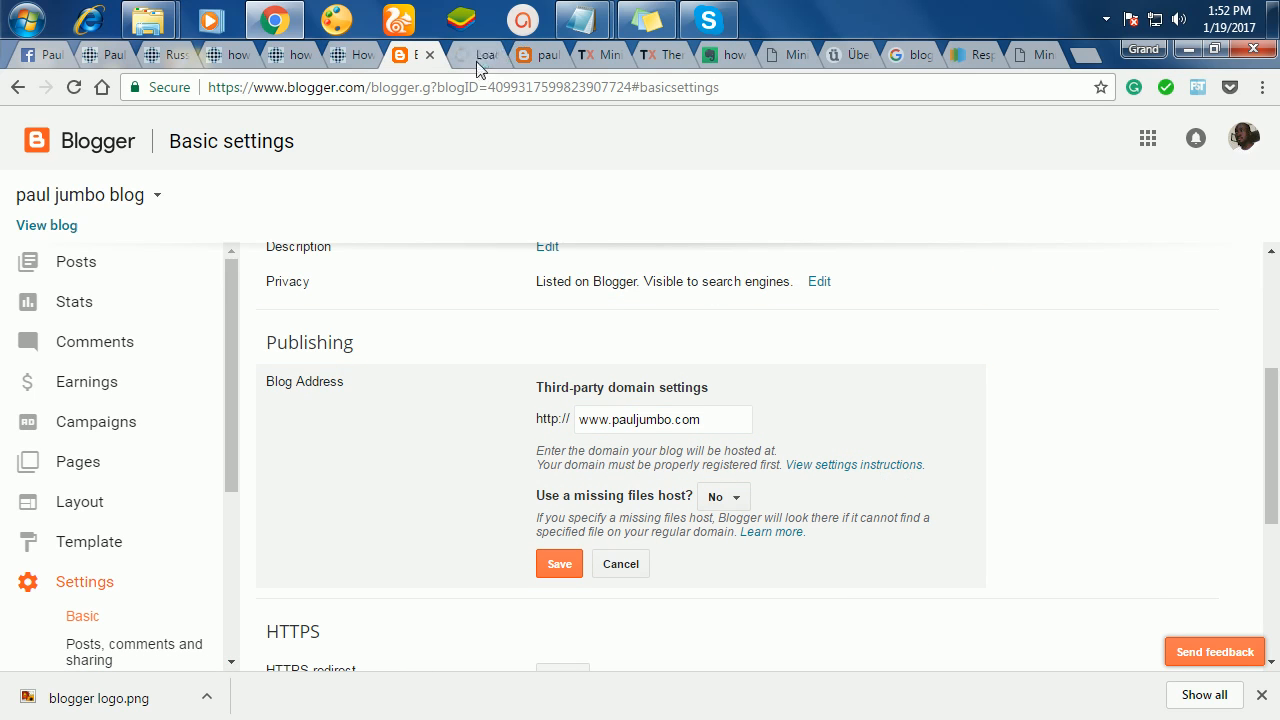
click(477, 60)
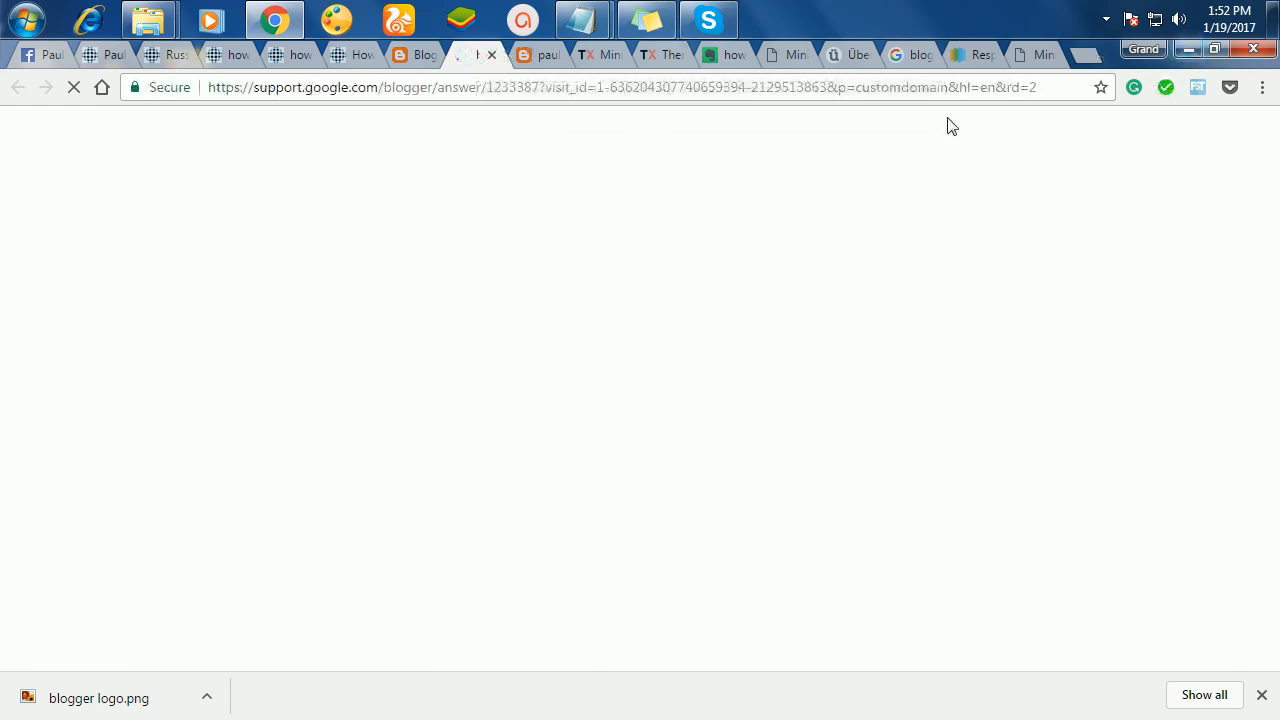
scroll(615, 255, down, 1)
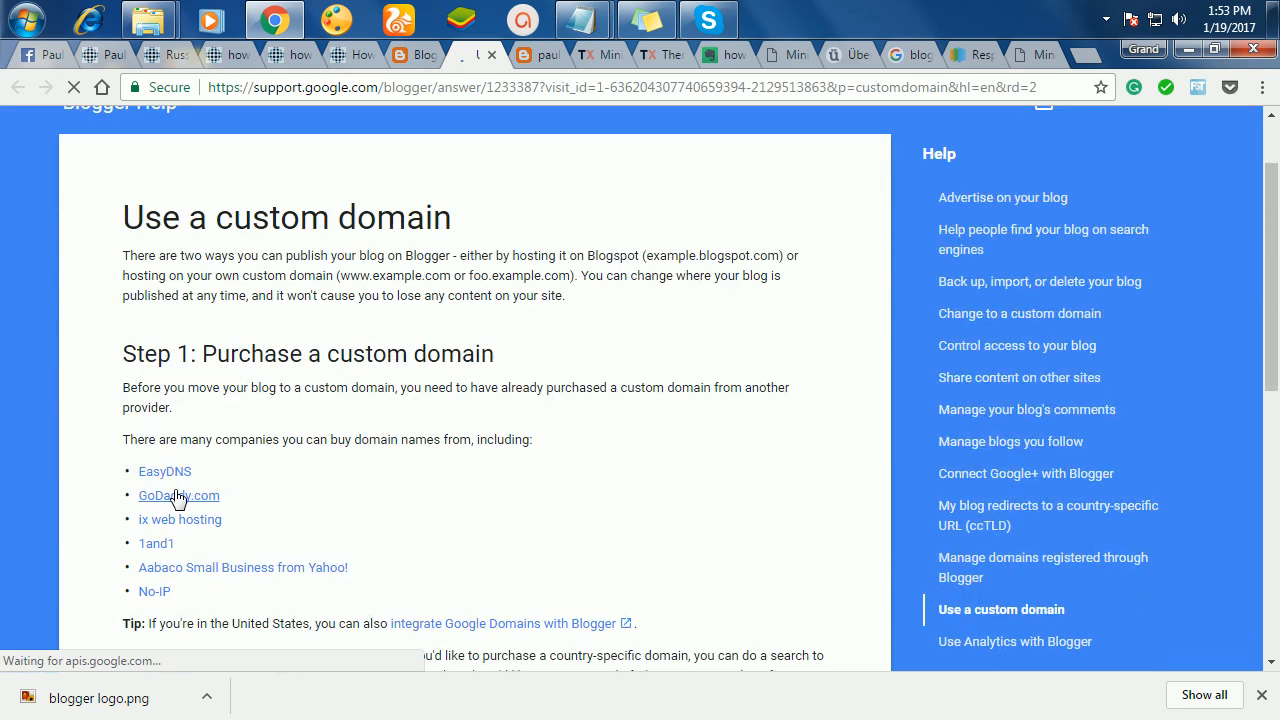
scroll(510, 450, down, 7)
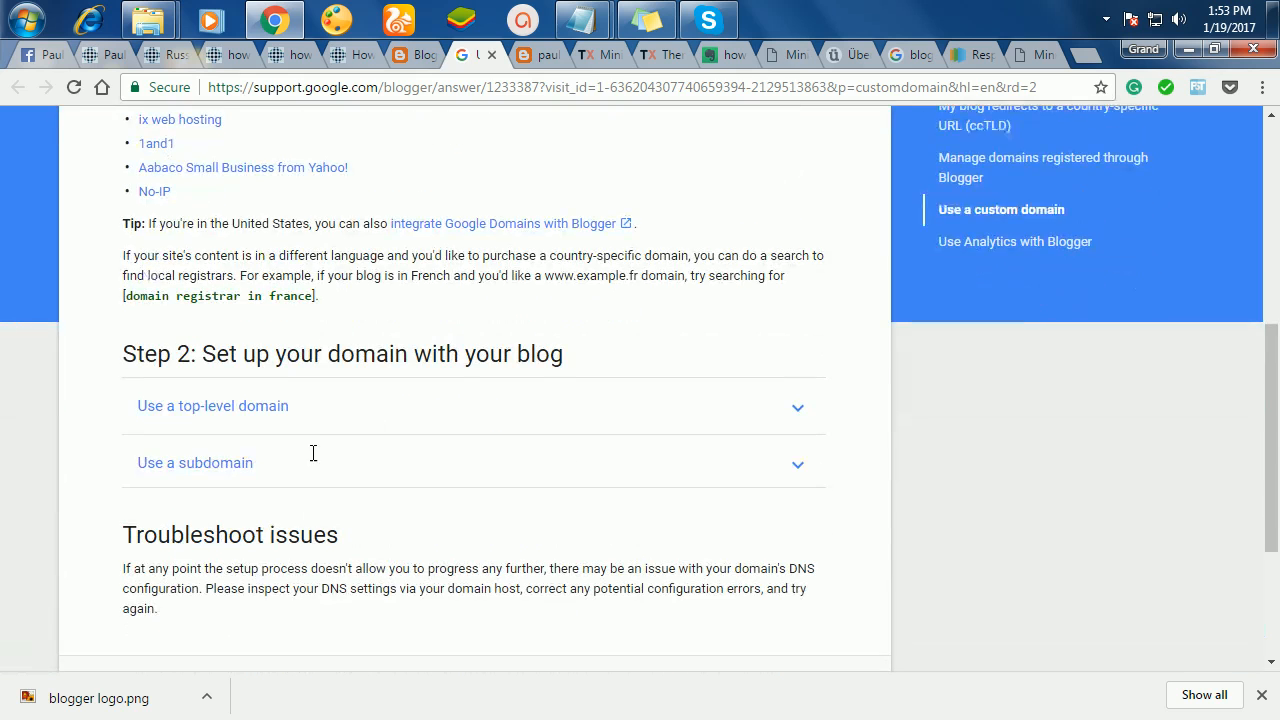
scroll(308, 427, up, 7)
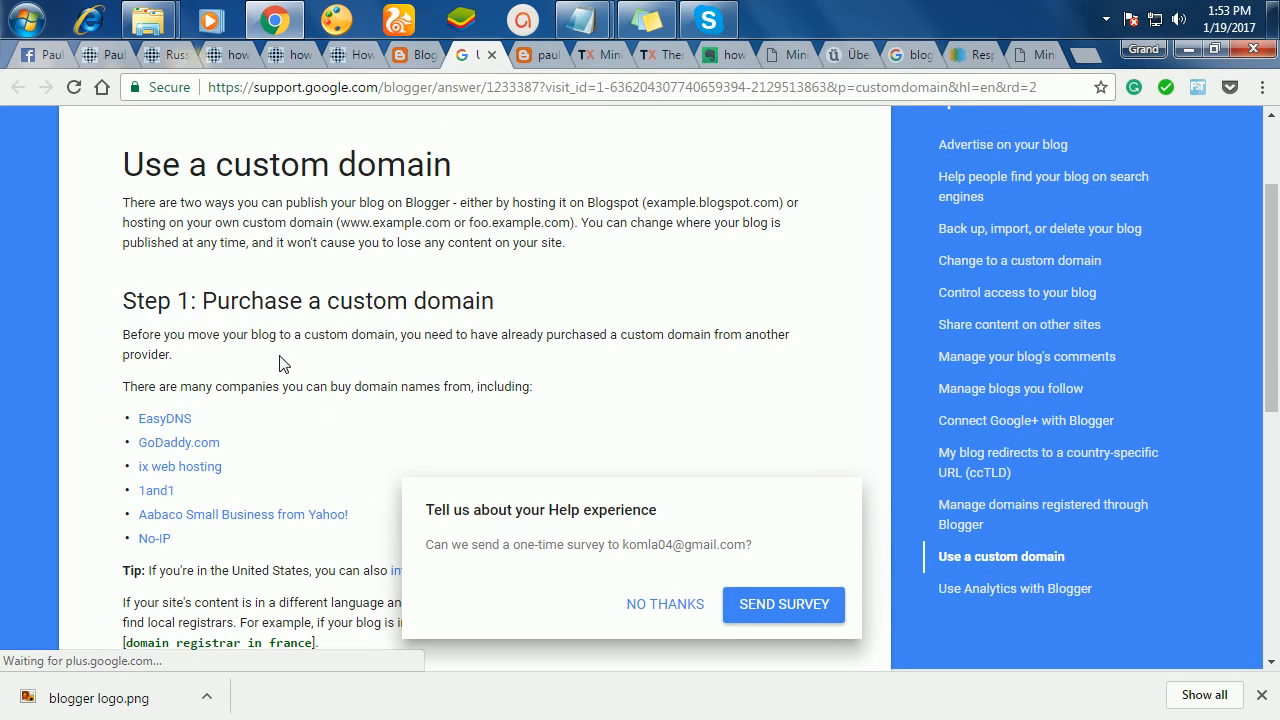
- Open GoDaddy from the help page's list of domain providers and look over its home page
click(183, 443)
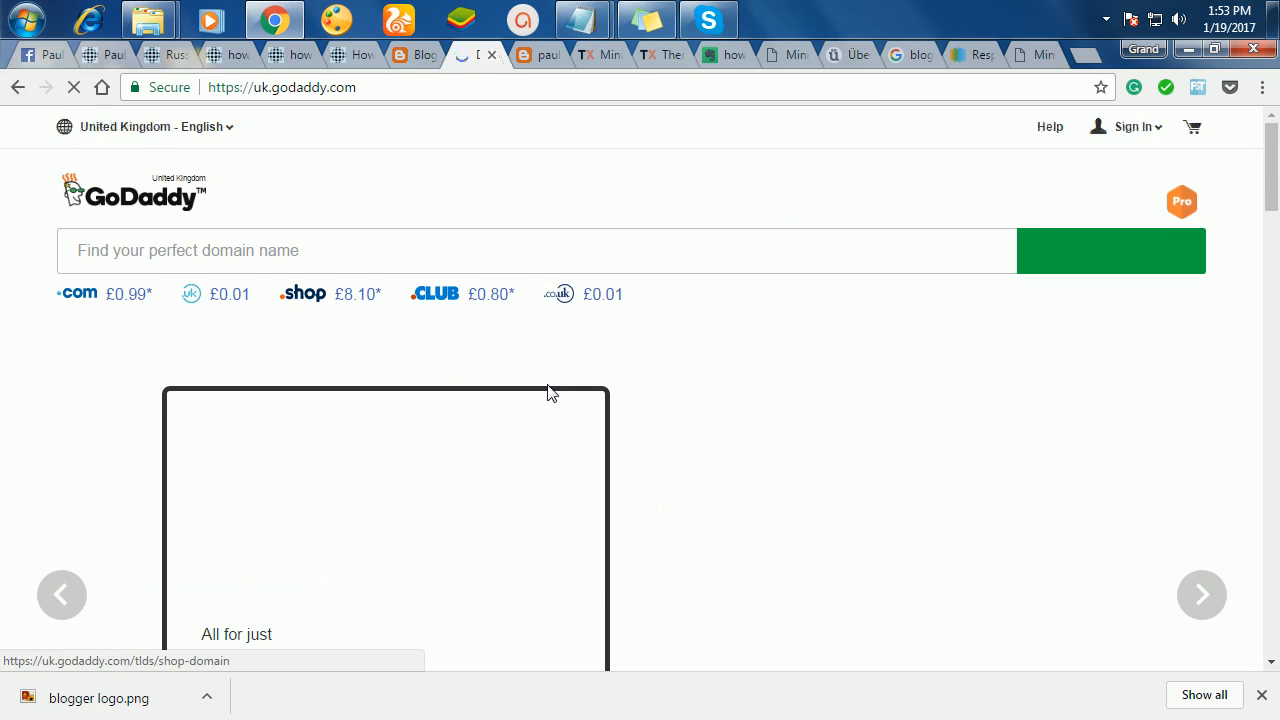
scroll(578, 388, down, 4)
scroll(580, 394, up, 5)
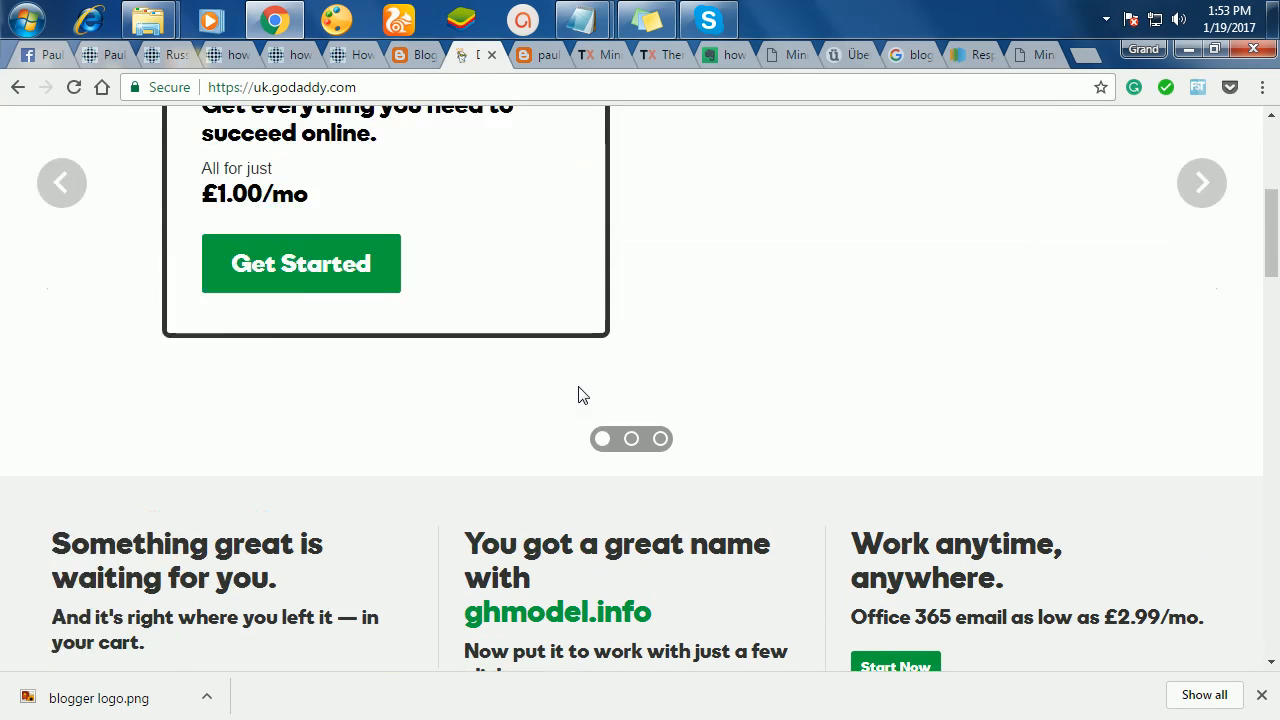
scroll(769, 394, down, 4)
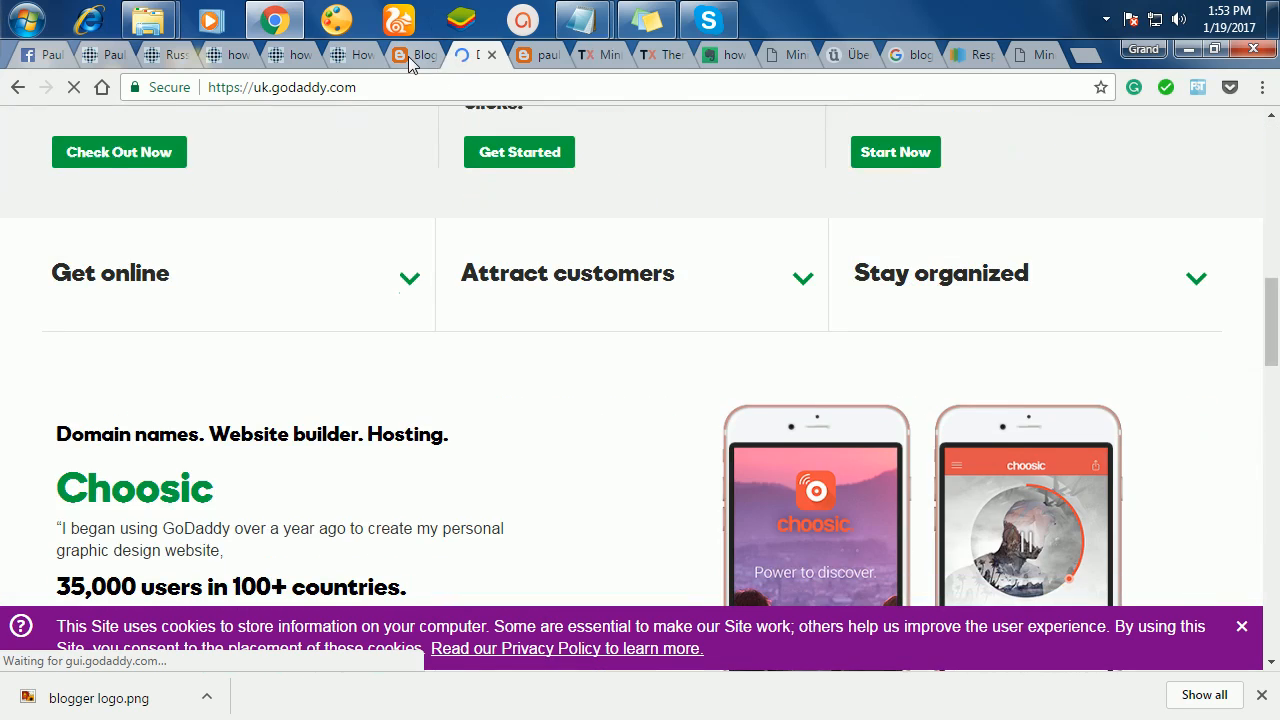
- Return to Blogger's Basic settings and review the HTTPS and Permissions sections
click(409, 56)
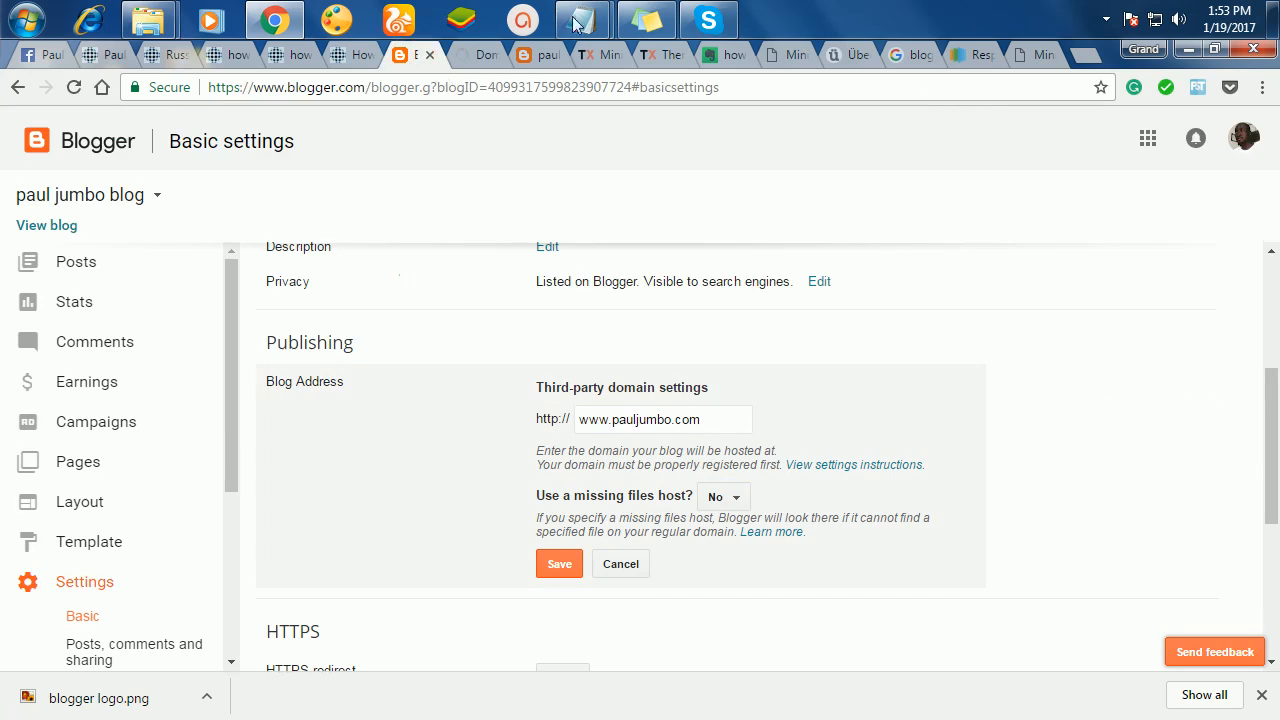
scroll(866, 416, down, 4)
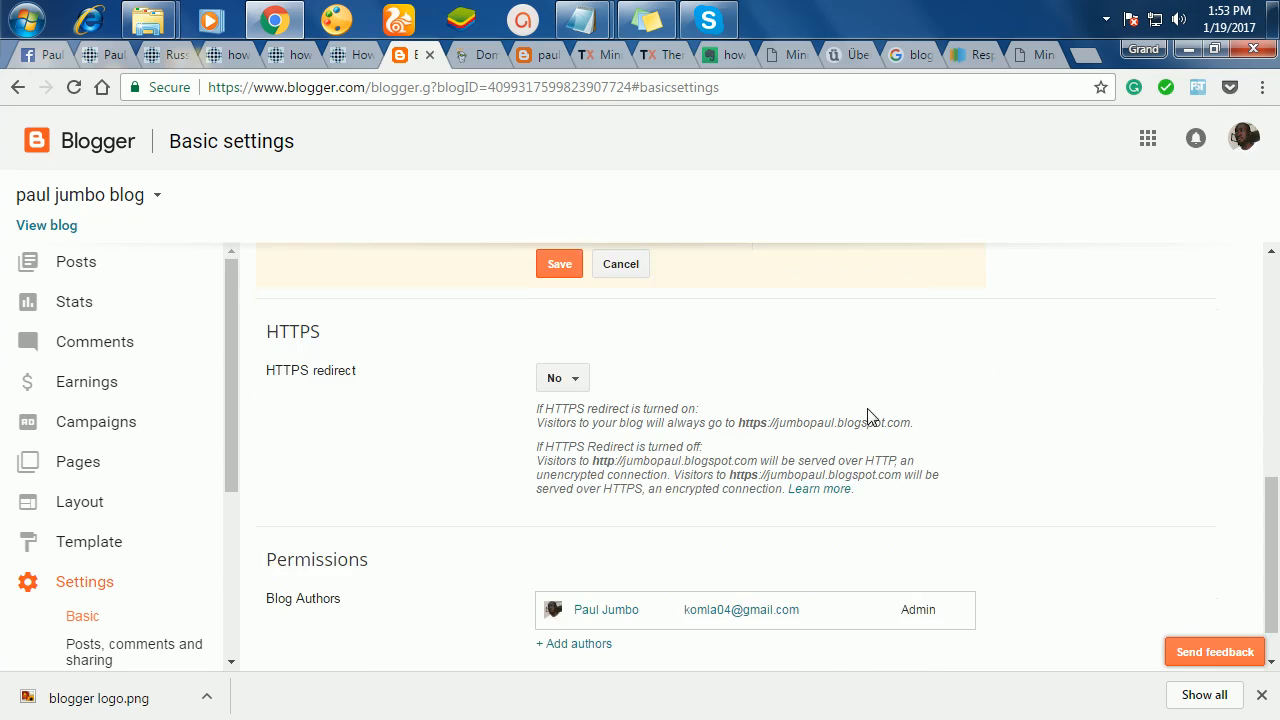
scroll(774, 411, up, 1)
scroll(775, 427, down, 1)
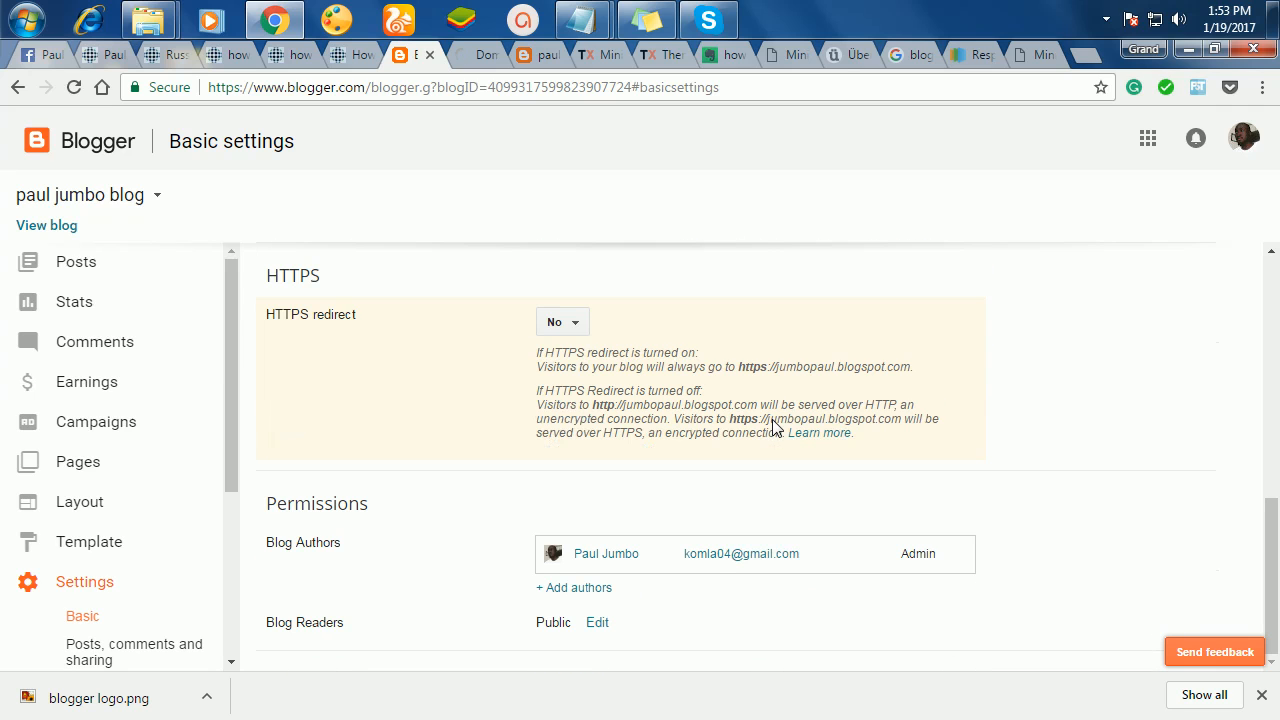
- In the Evernote outline, highlight the get good themes and install the themes lines in turn, ending on "how to post content"
click(712, 55)
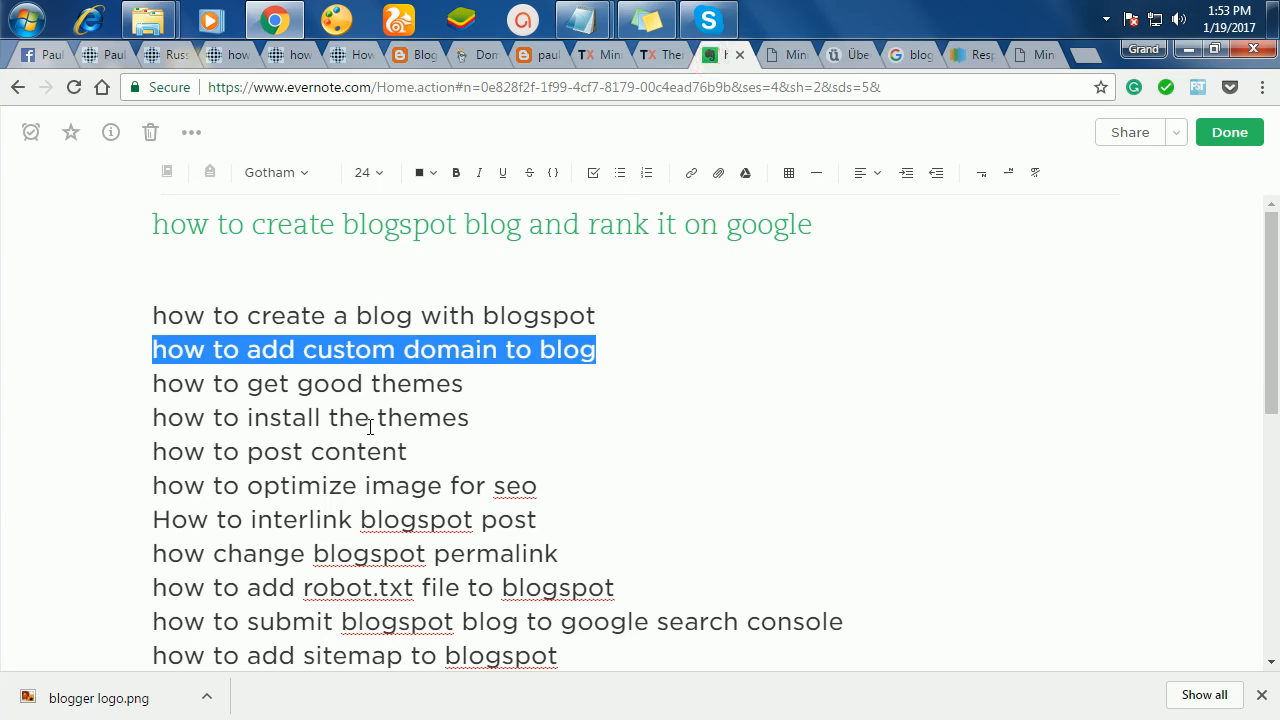
drag(500, 391, 183, 383)
drag(498, 426, 170, 413)
drag(422, 455, 155, 451)
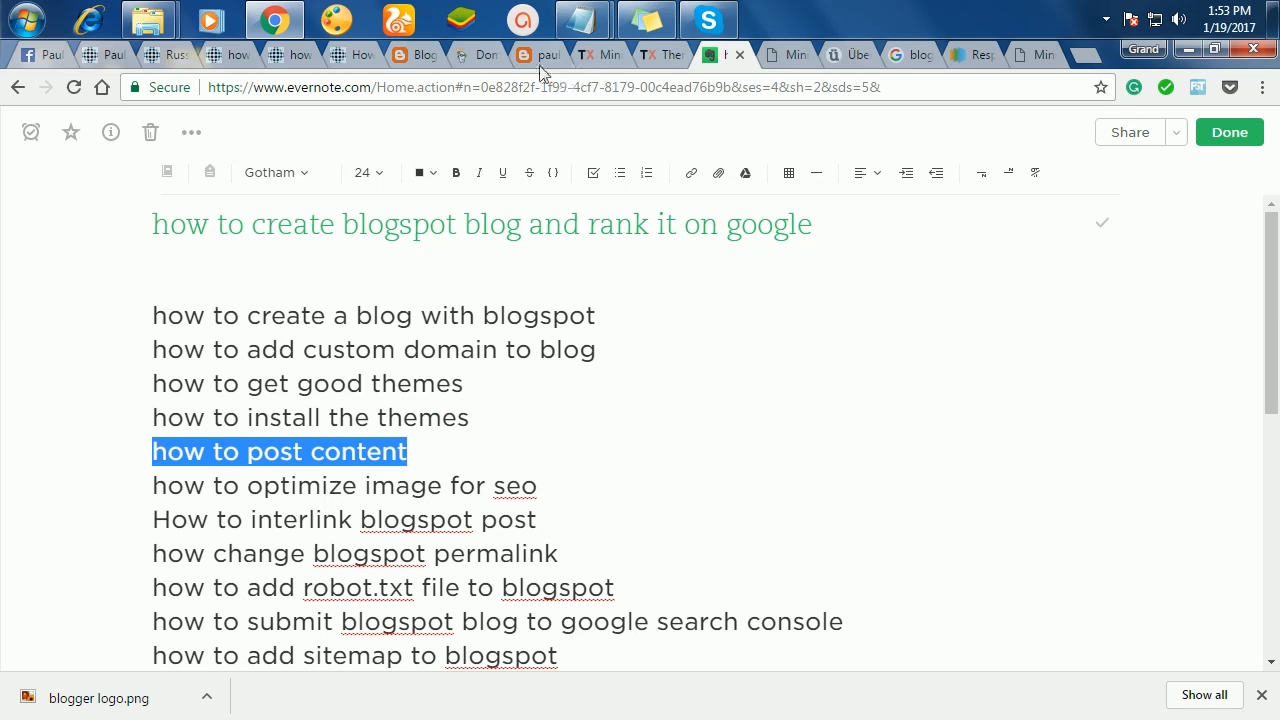
- Back in Blogger, go to the blog's posts, discarding the unsaved settings changes, and start a new post
click(413, 57)
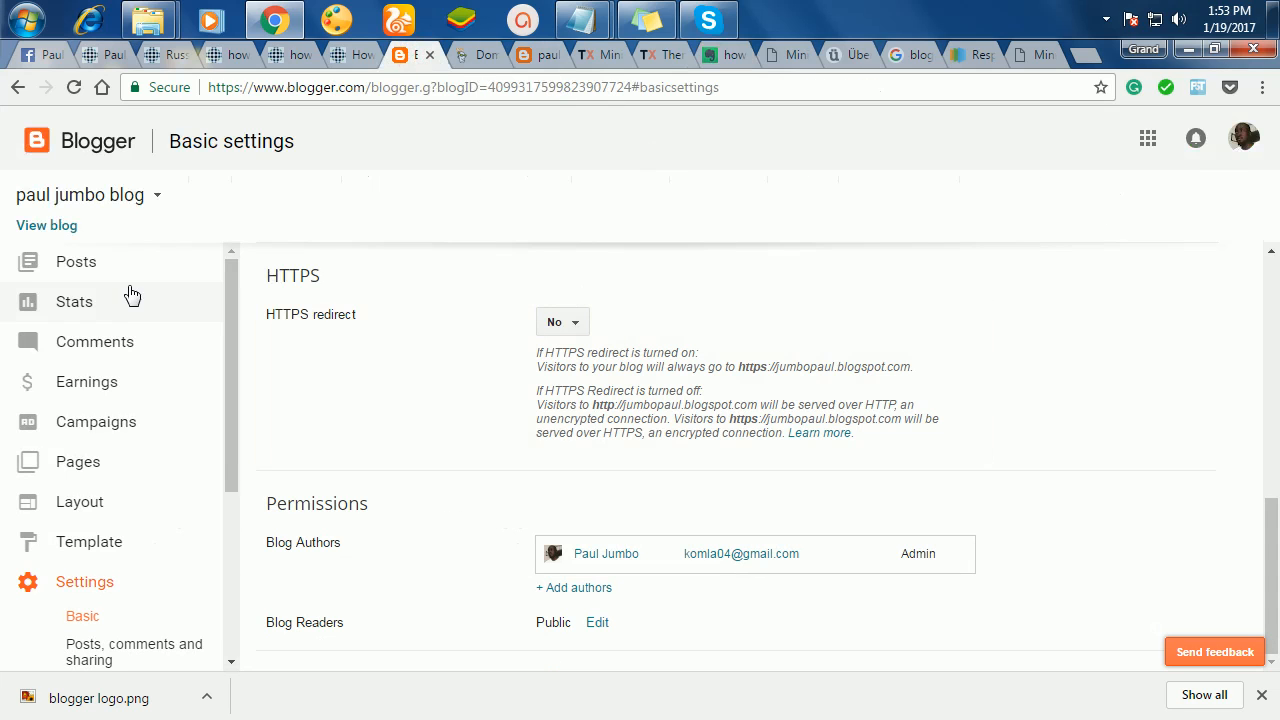
click(92, 265)
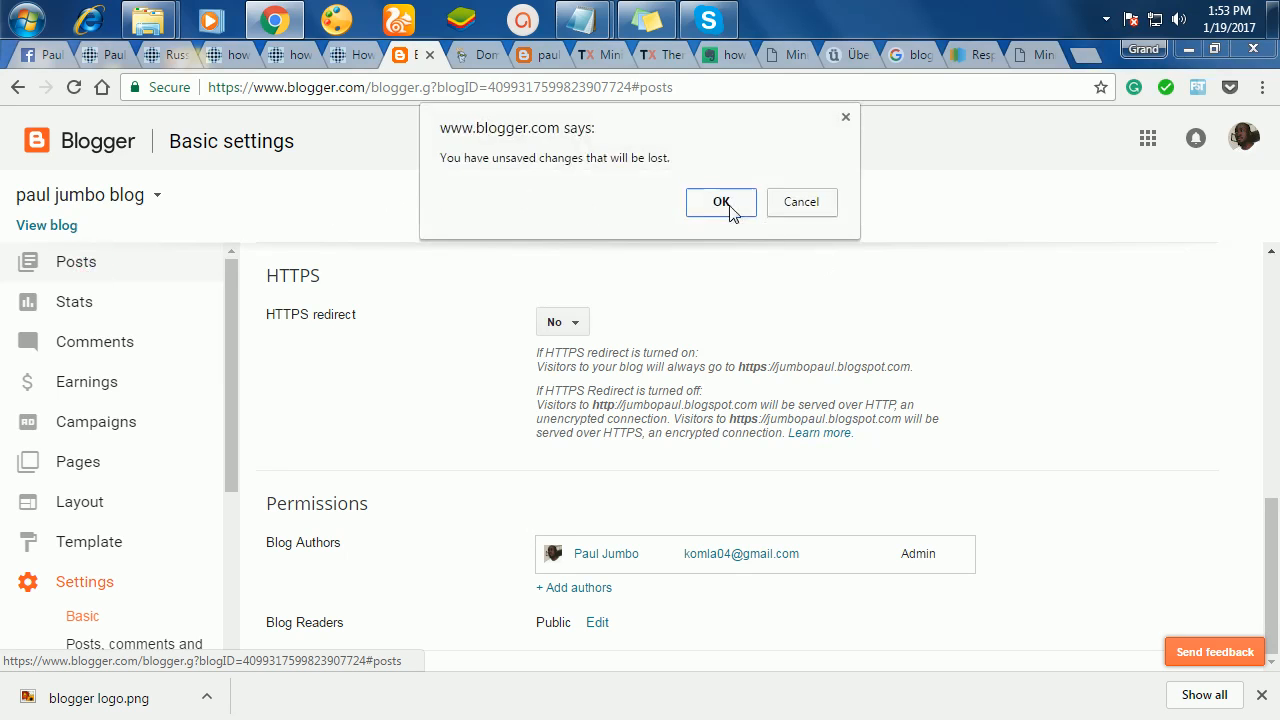
click(846, 118)
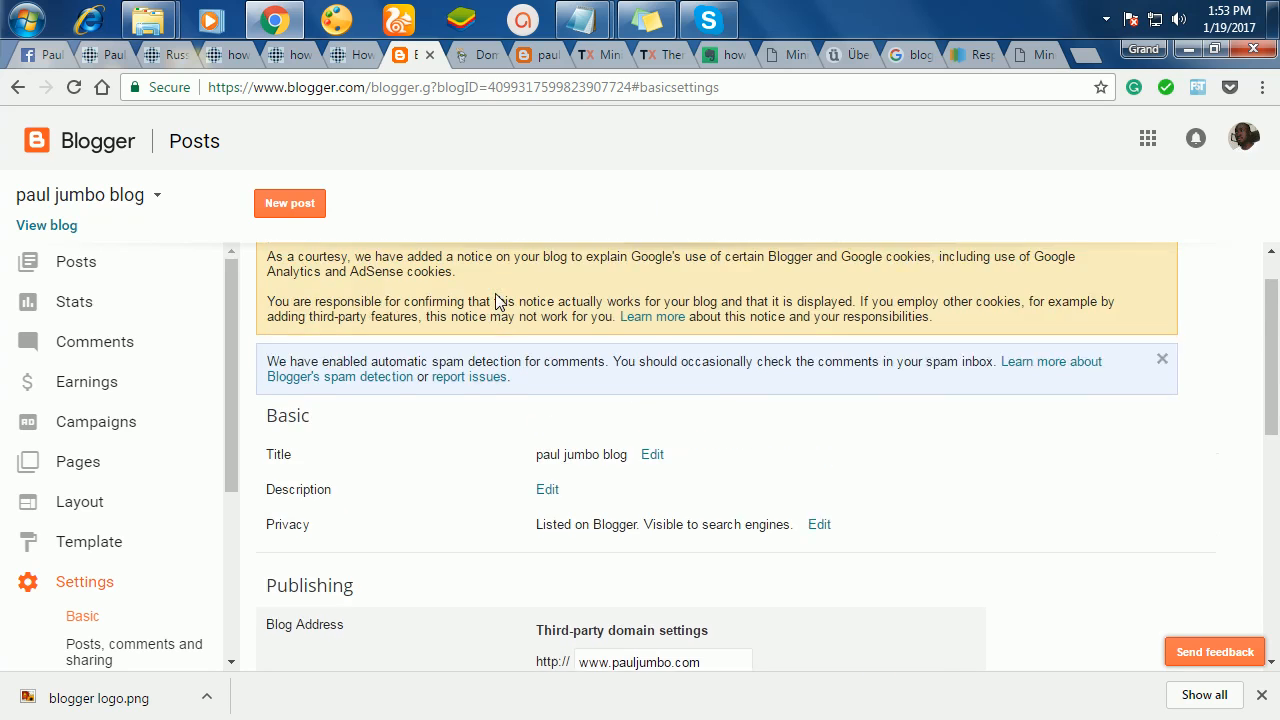
click(76, 270)
click(721, 232)
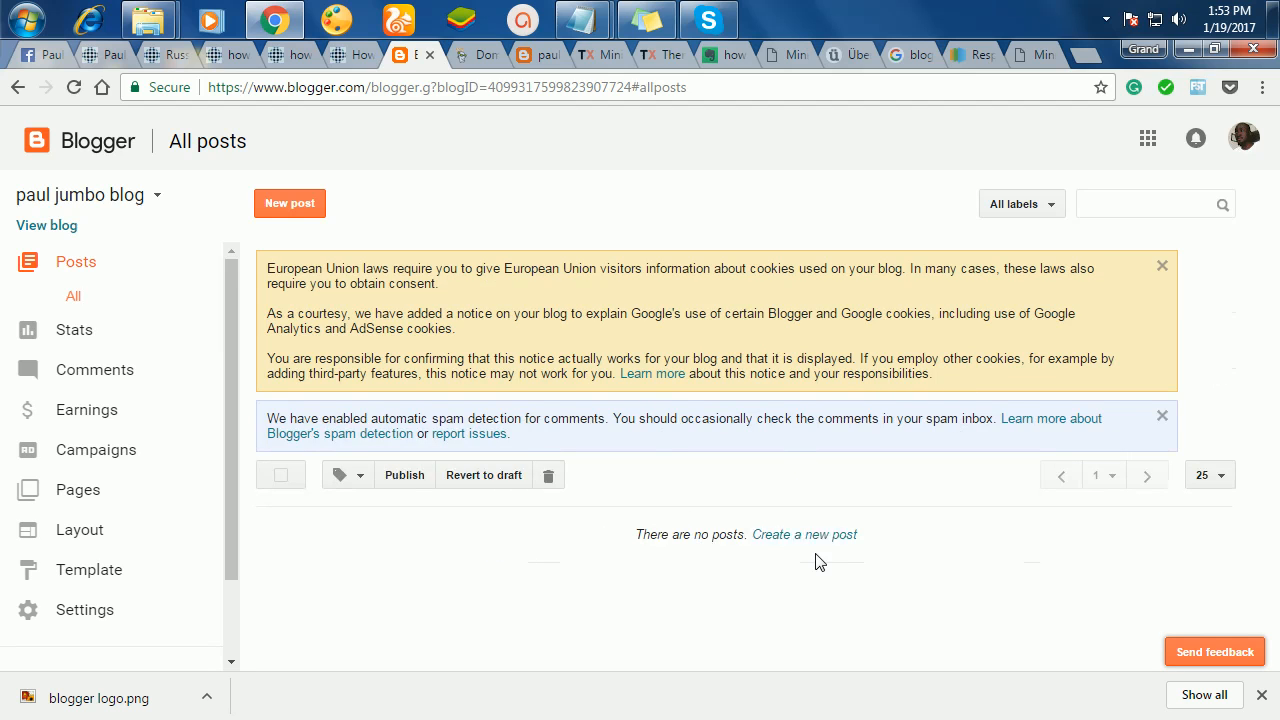
click(283, 210)
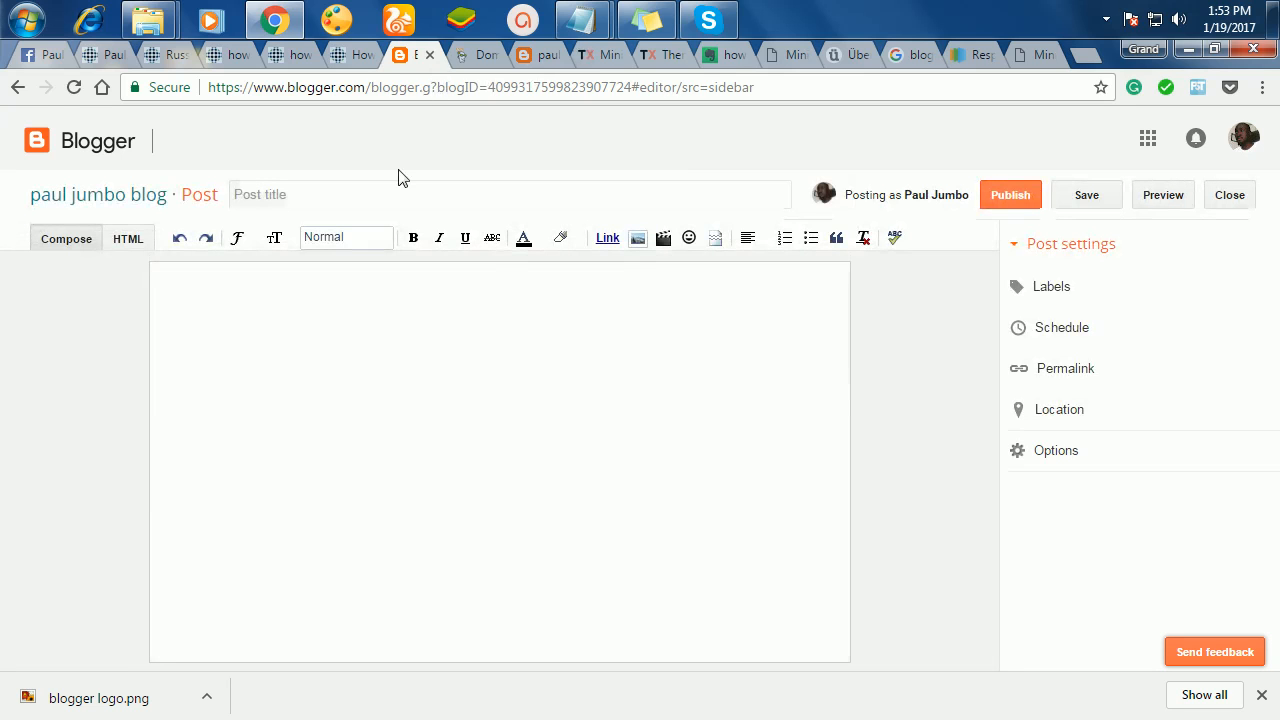
- Copy the headline "How to create ngo website" from the existing blog article and return to the new Blogger post
click(356, 57)
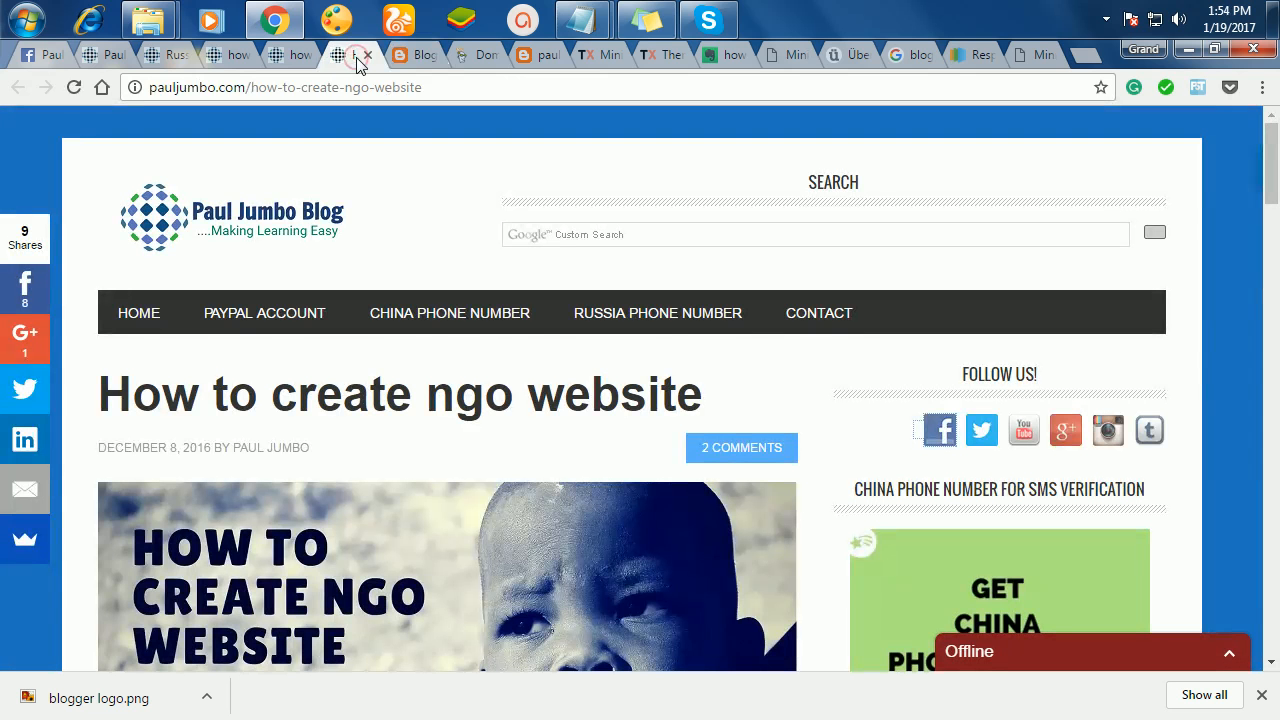
drag(718, 396, 116, 385)
key(ctrl+c)
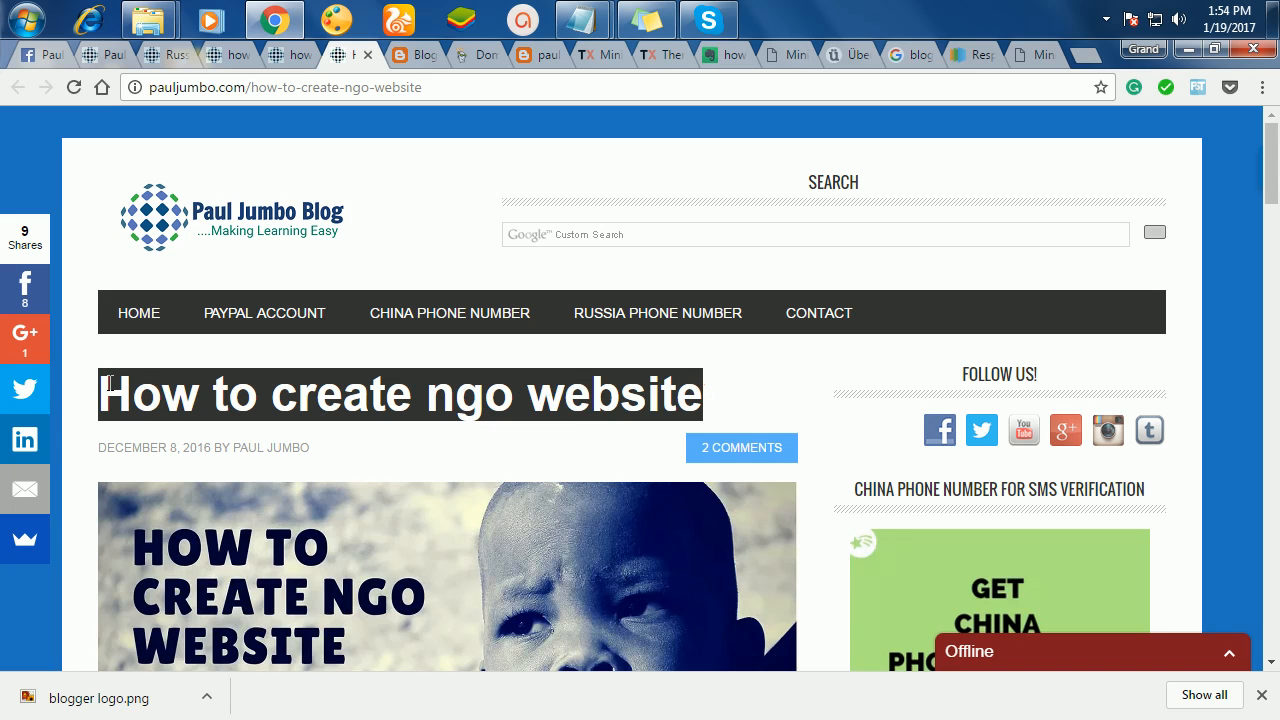
click(429, 55)
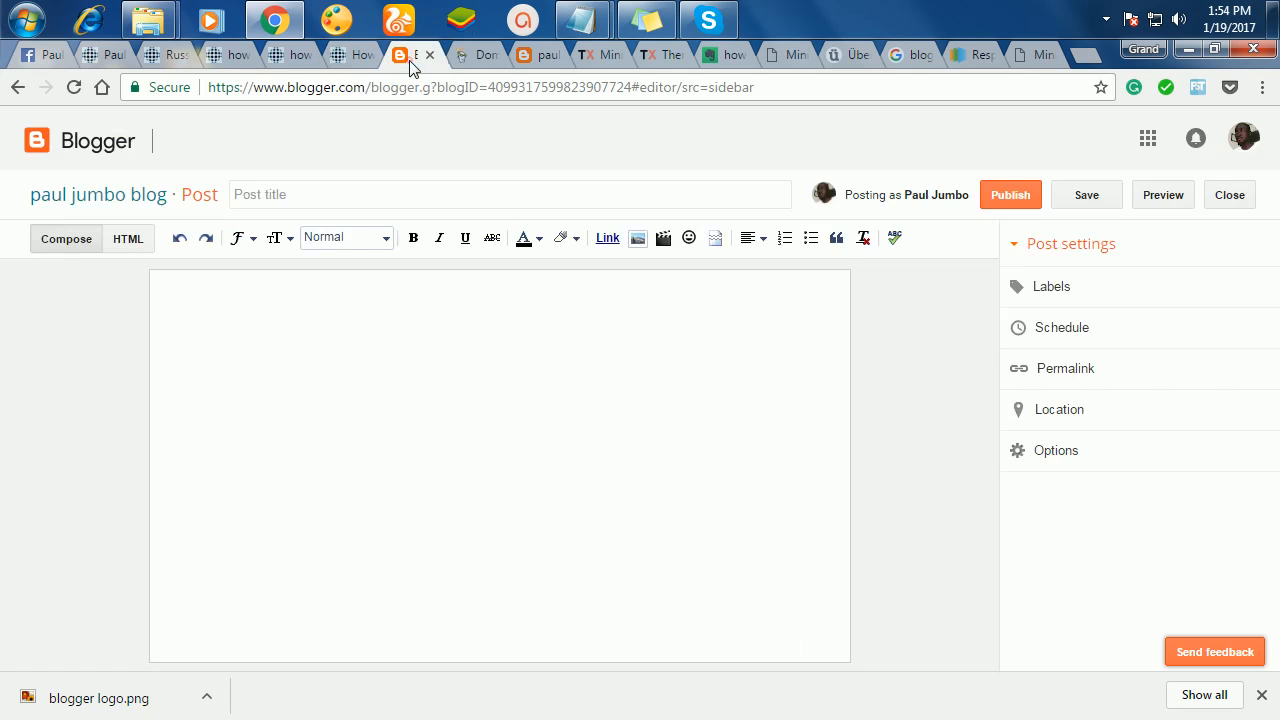
- Give the new blog post the title "How to create ngo website"
click(341, 194)
key(ctrl+v)
click(365, 377)
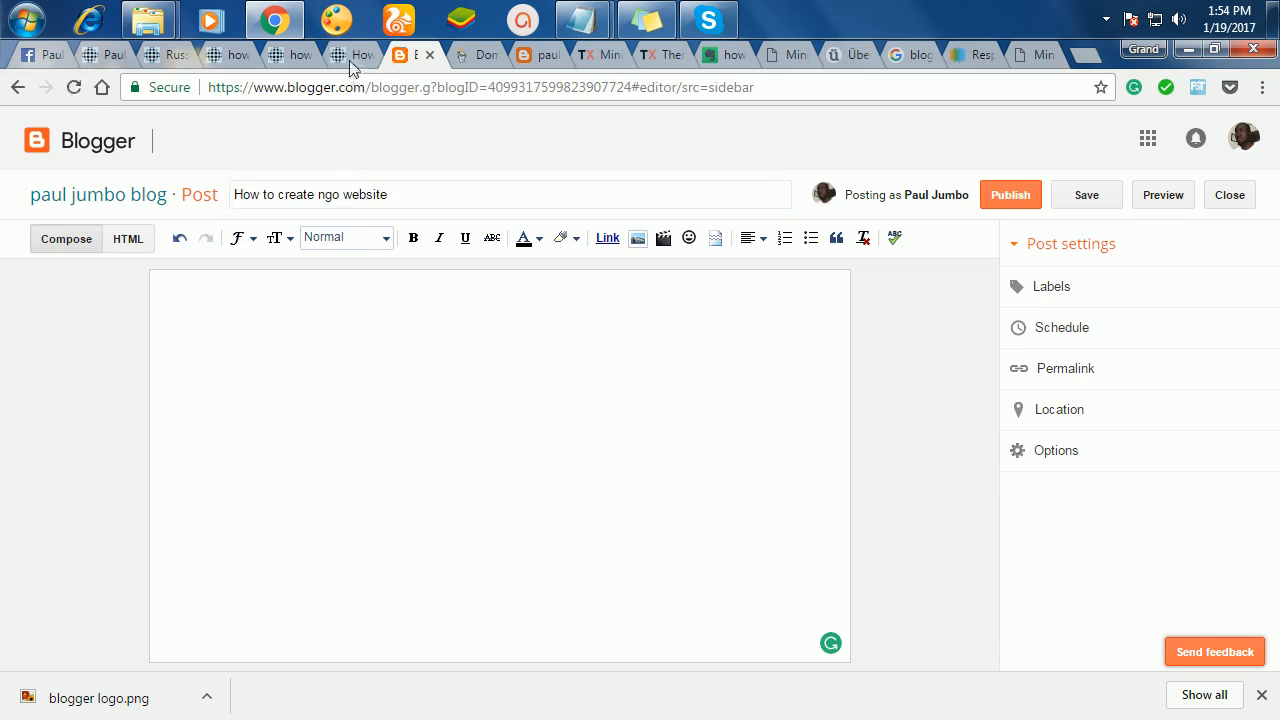
- Copy the whole body text of the published NGO website article, from its opening paragraph to the "Watch detailed video" line
click(350, 60)
scroll(435, 495, down, 8)
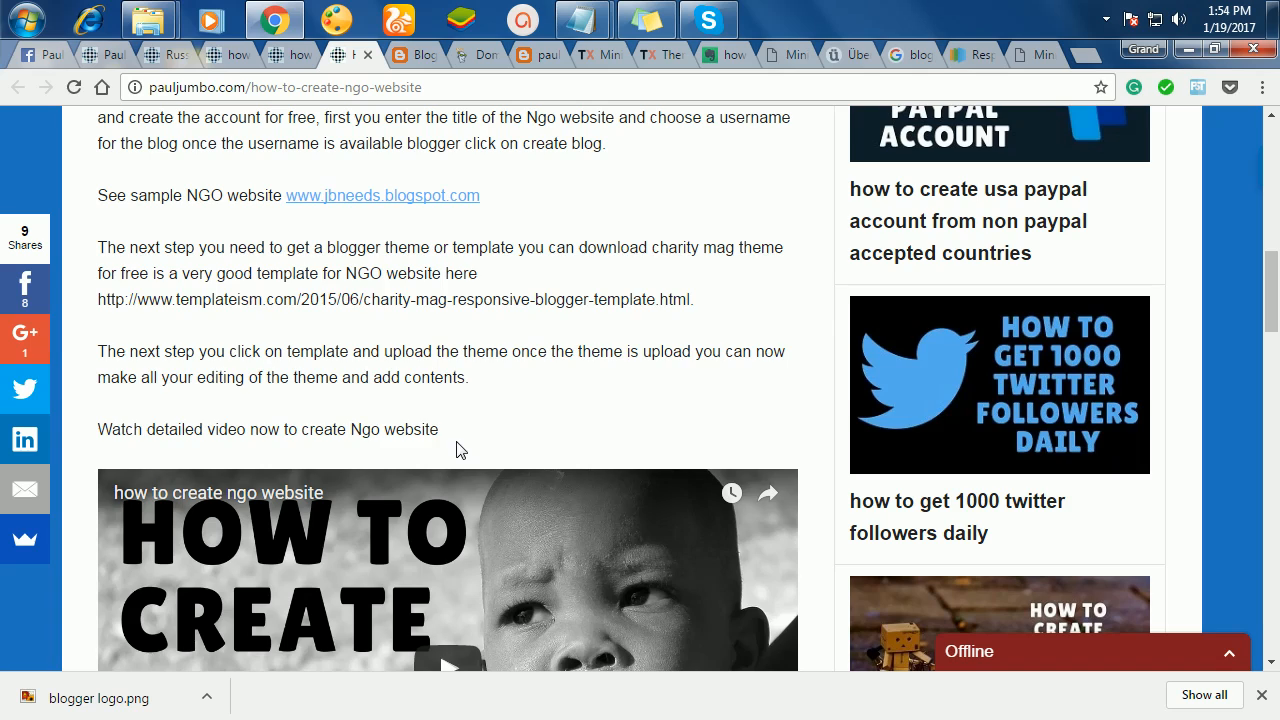
drag(456, 450, 226, 195)
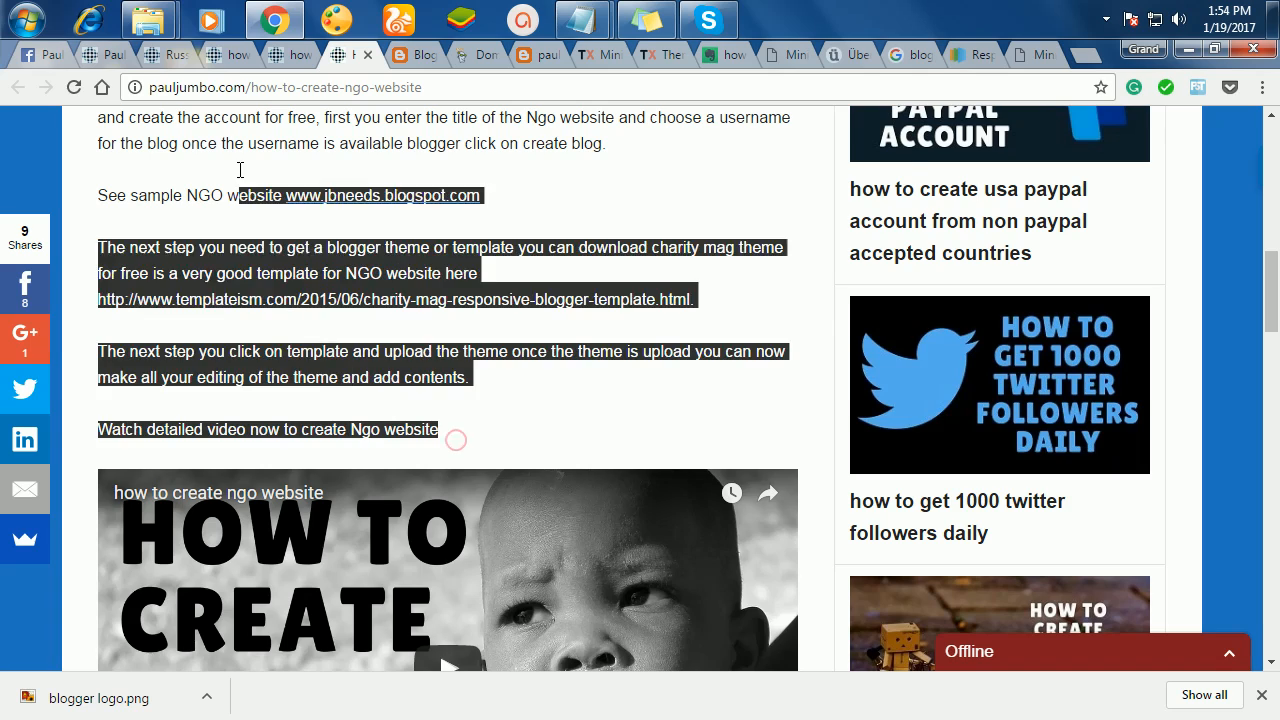
scroll(240, 300, up, 6)
scroll(222, 516, down, 3)
drag(222, 516, 100, 390)
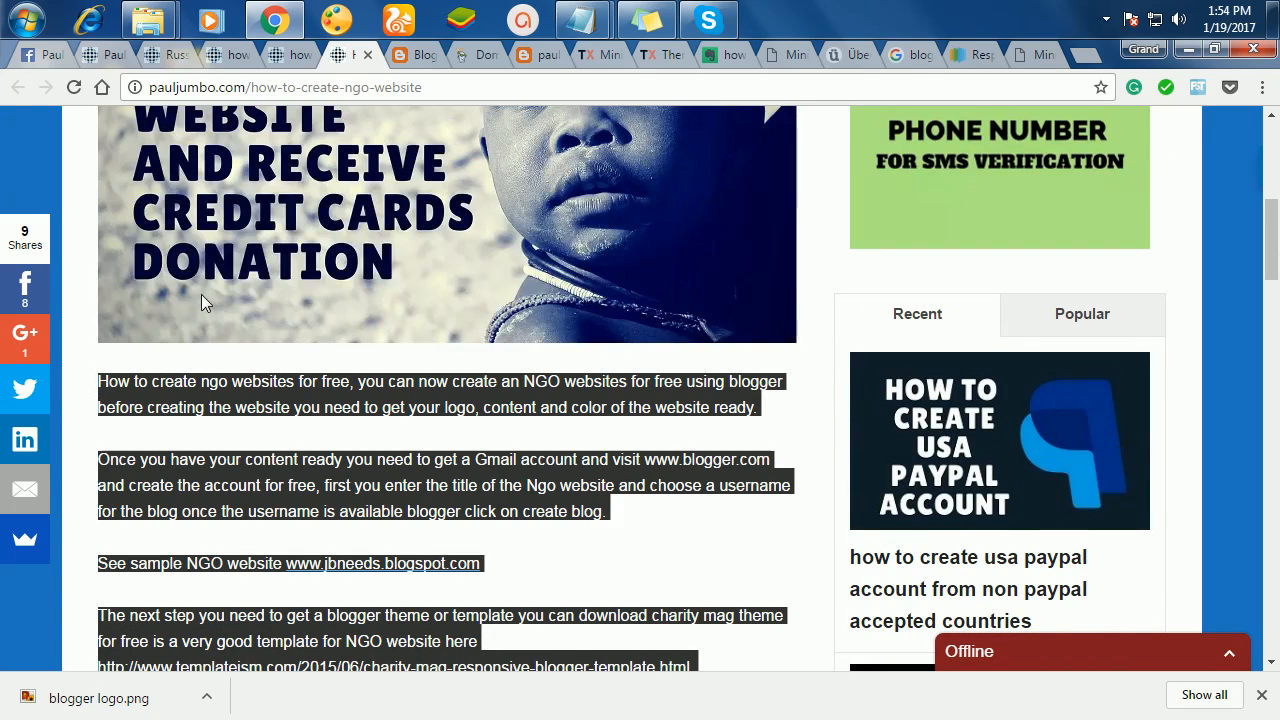
- Paste the copied article text into the body of the Blogger post and add blank lines below its last sentence
click(415, 54)
click(317, 329)
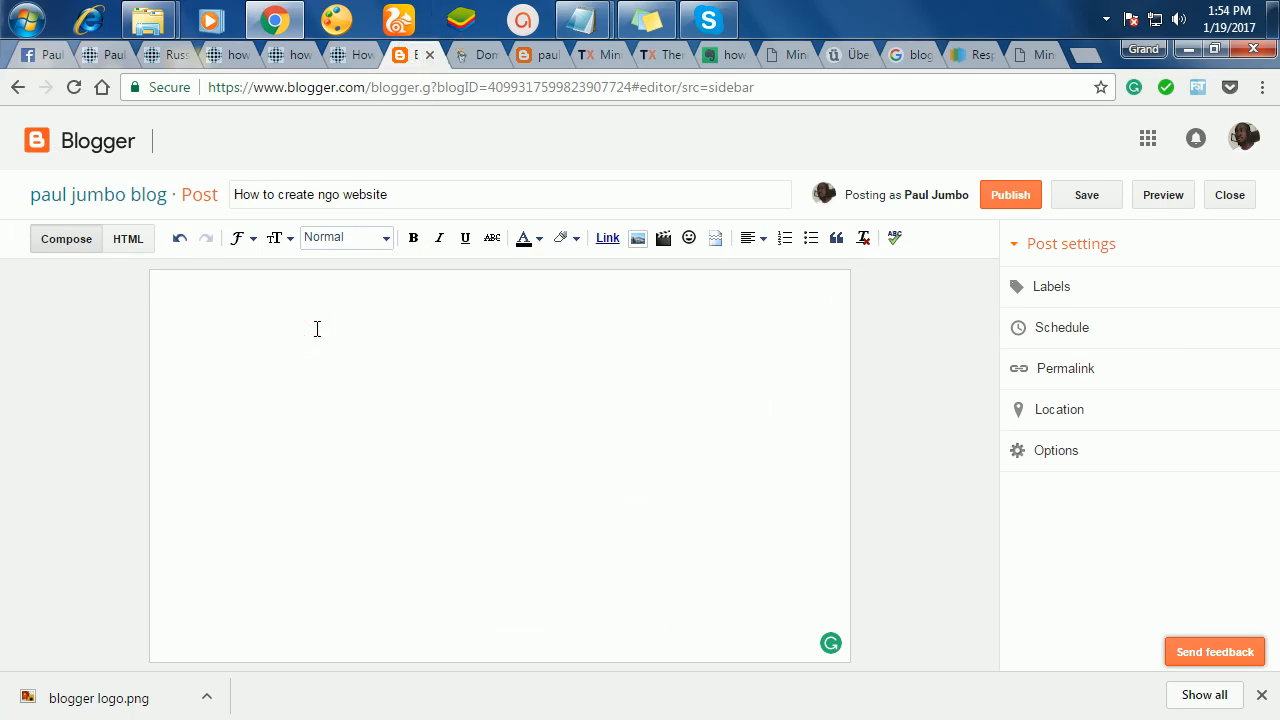
key(ctrl+v)
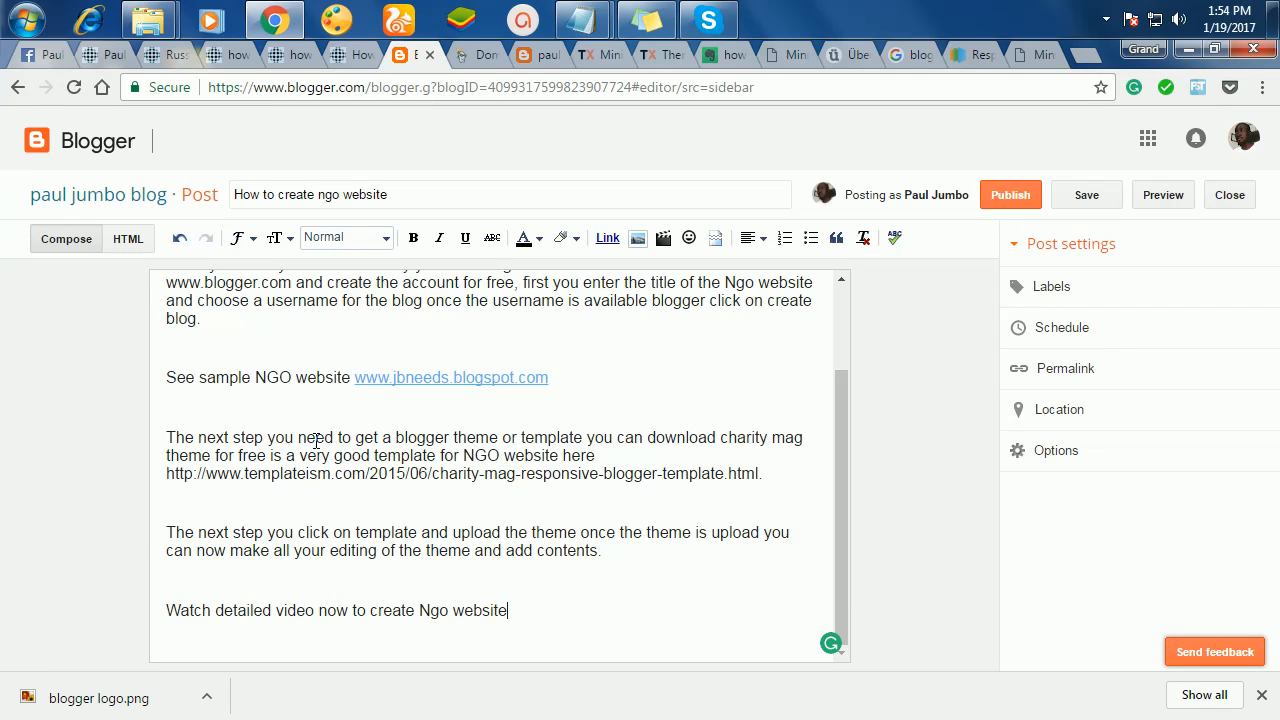
click(174, 505)
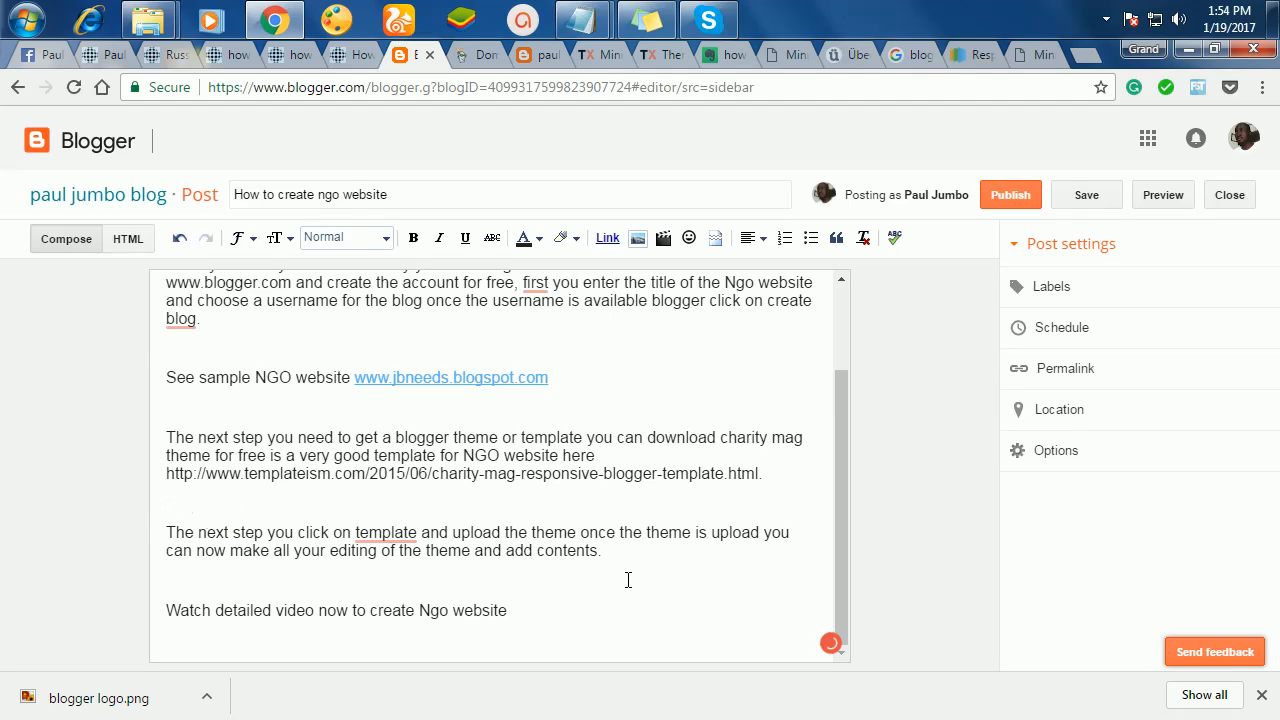
click(537, 612)
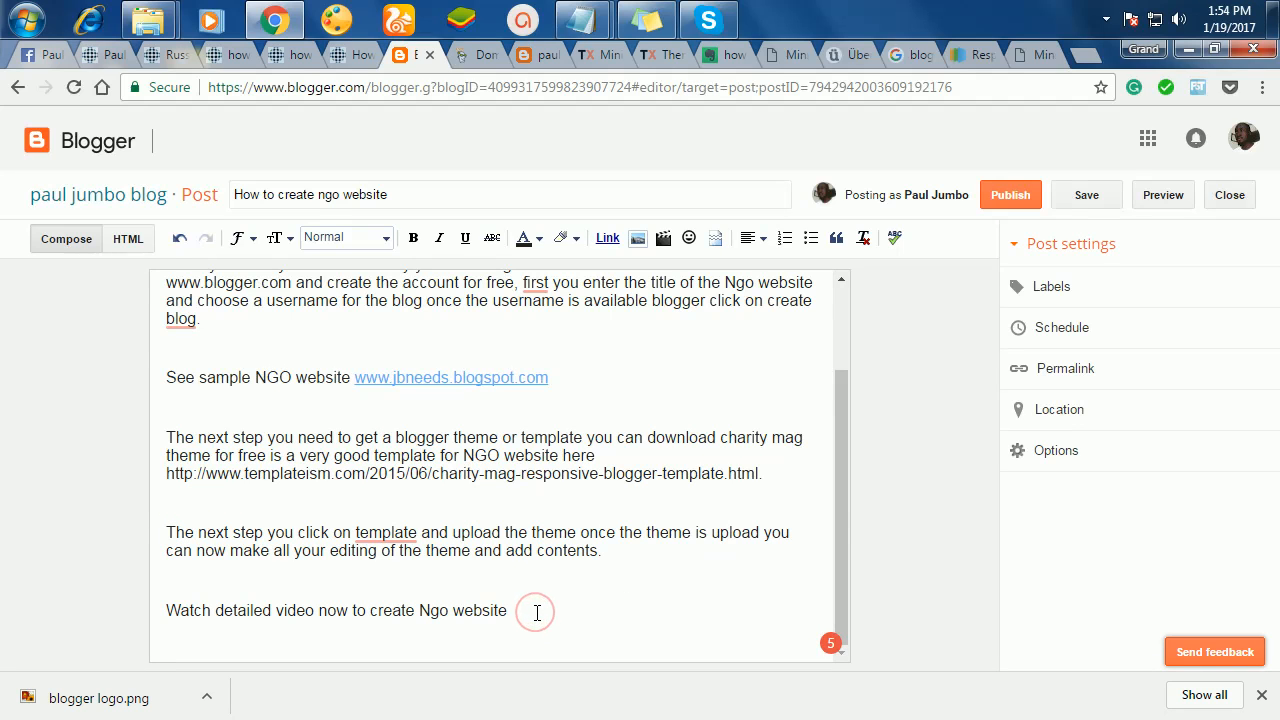
key(Return)
key(Return)
key(Return)
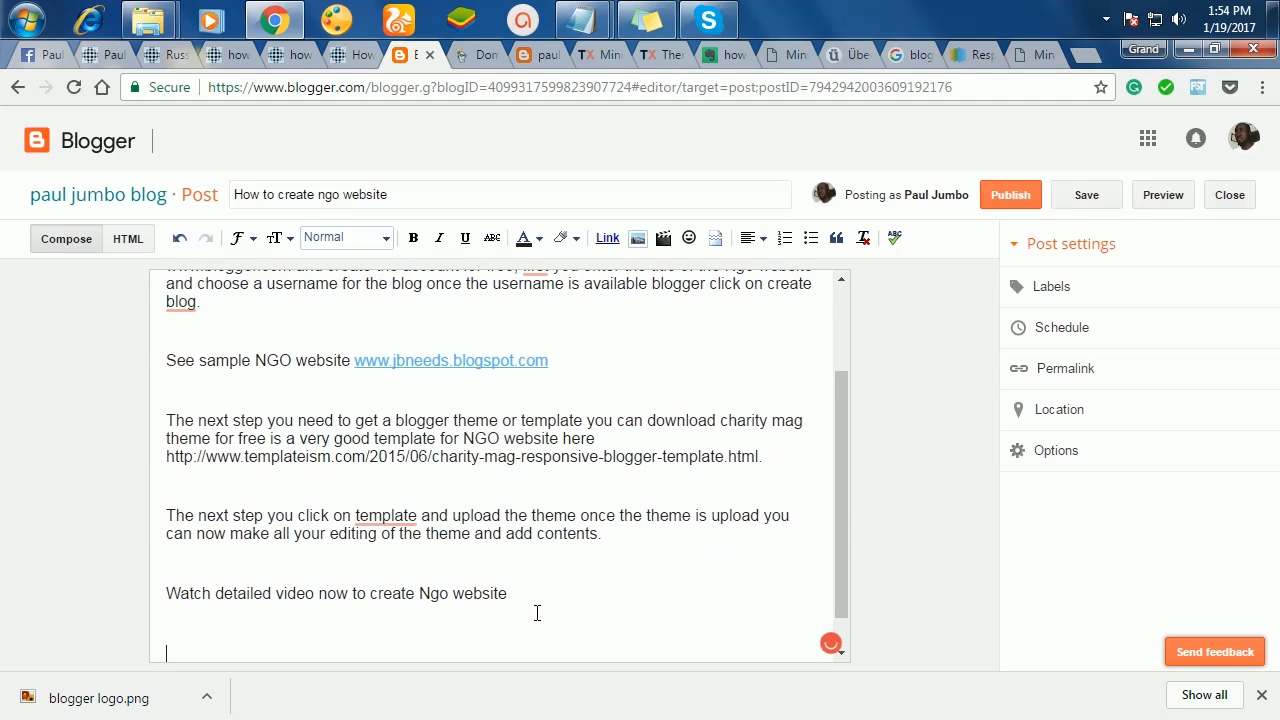
- Copy the embed code of the "how to create ngo website" video from the published article
click(346, 62)
scroll(500, 406, down, 4)
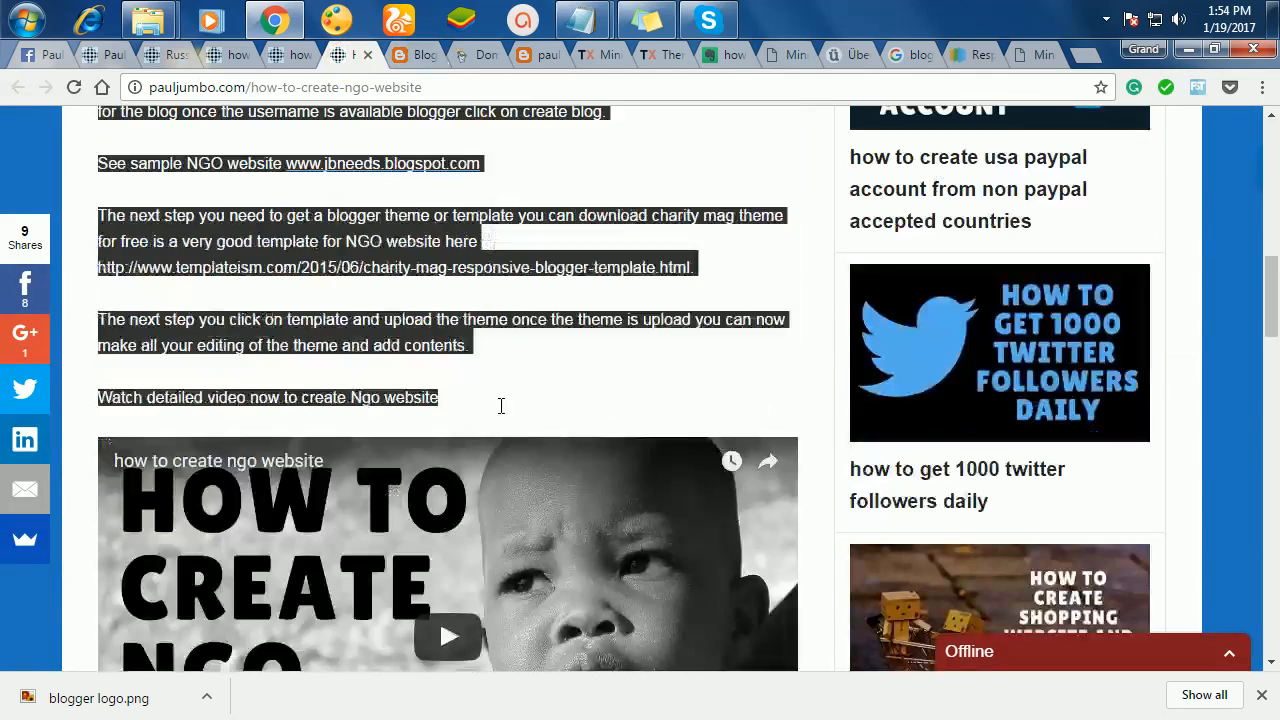
click(649, 404)
scroll(677, 420, down, 4)
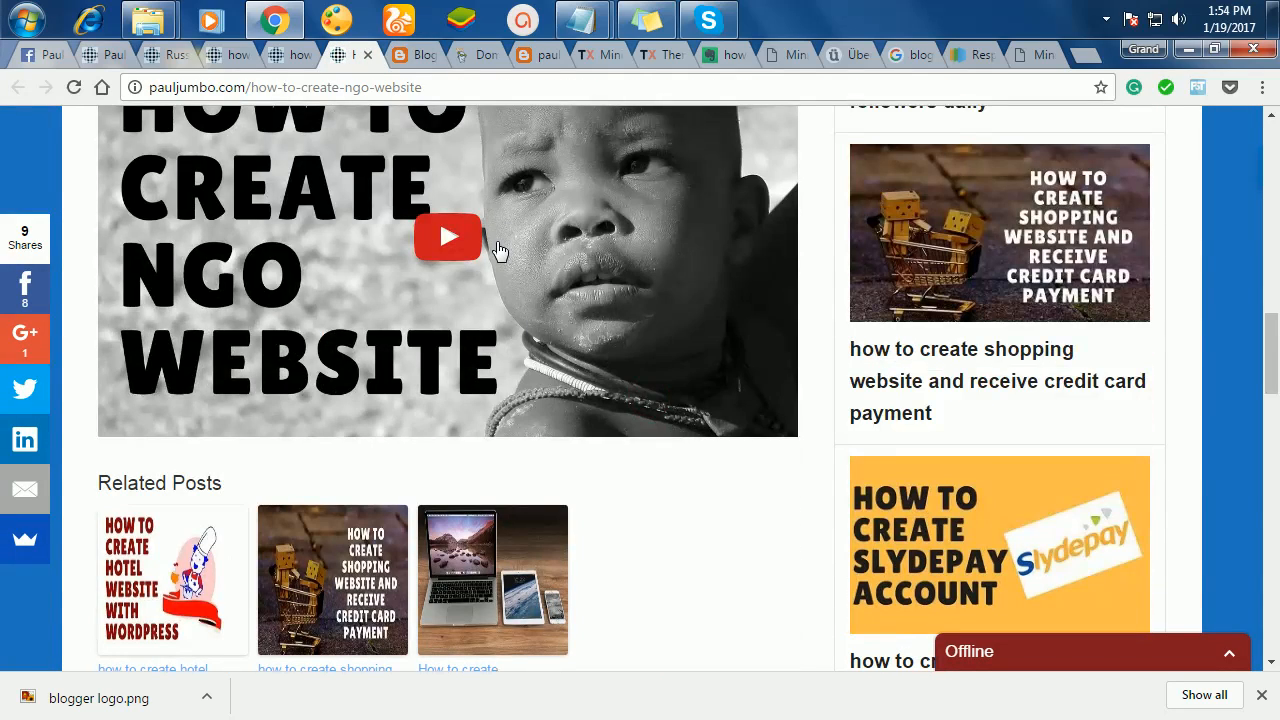
right_click(500, 250)
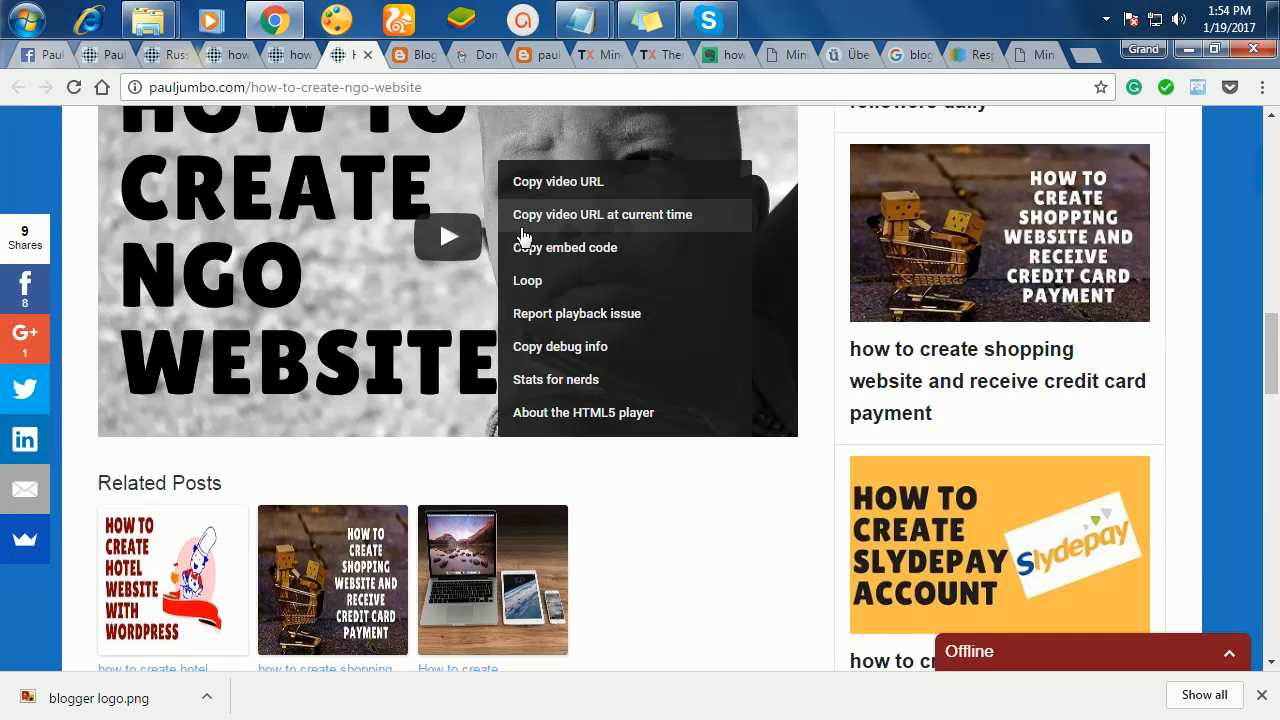
click(558, 250)
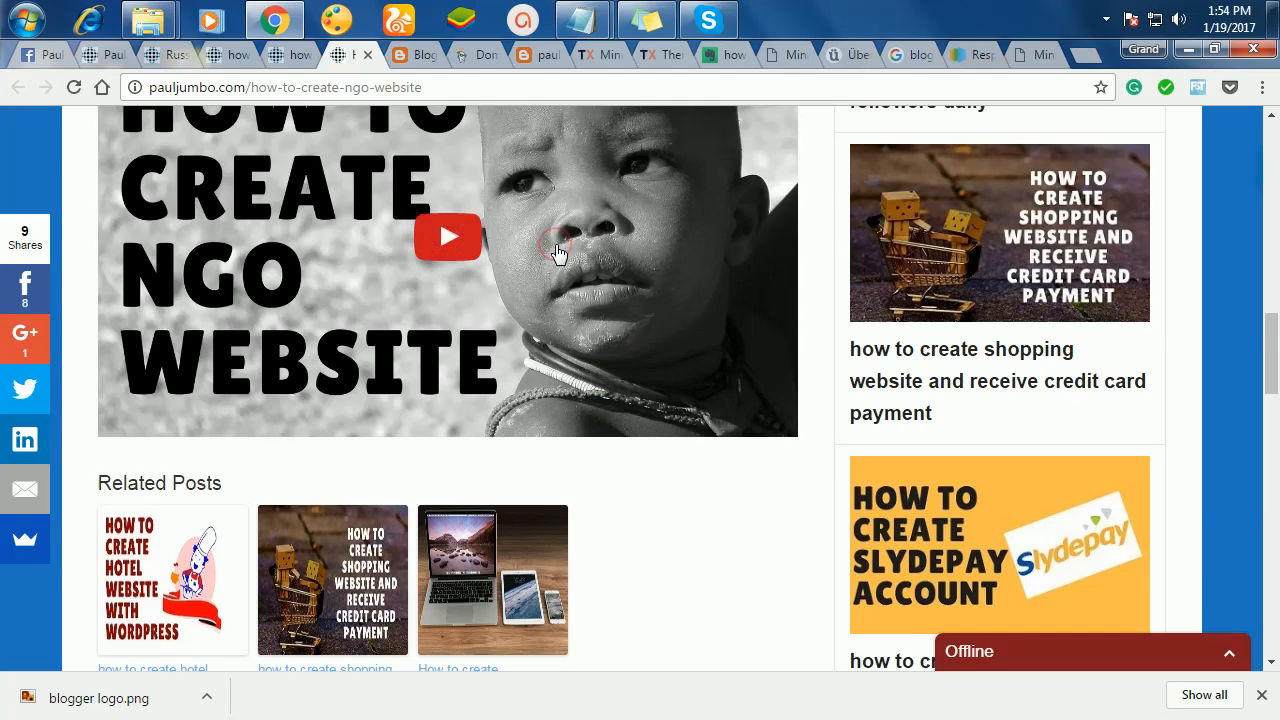
- In the post's HTML source, replace the closing line break and div at the very end with the copied video iframe
click(417, 58)
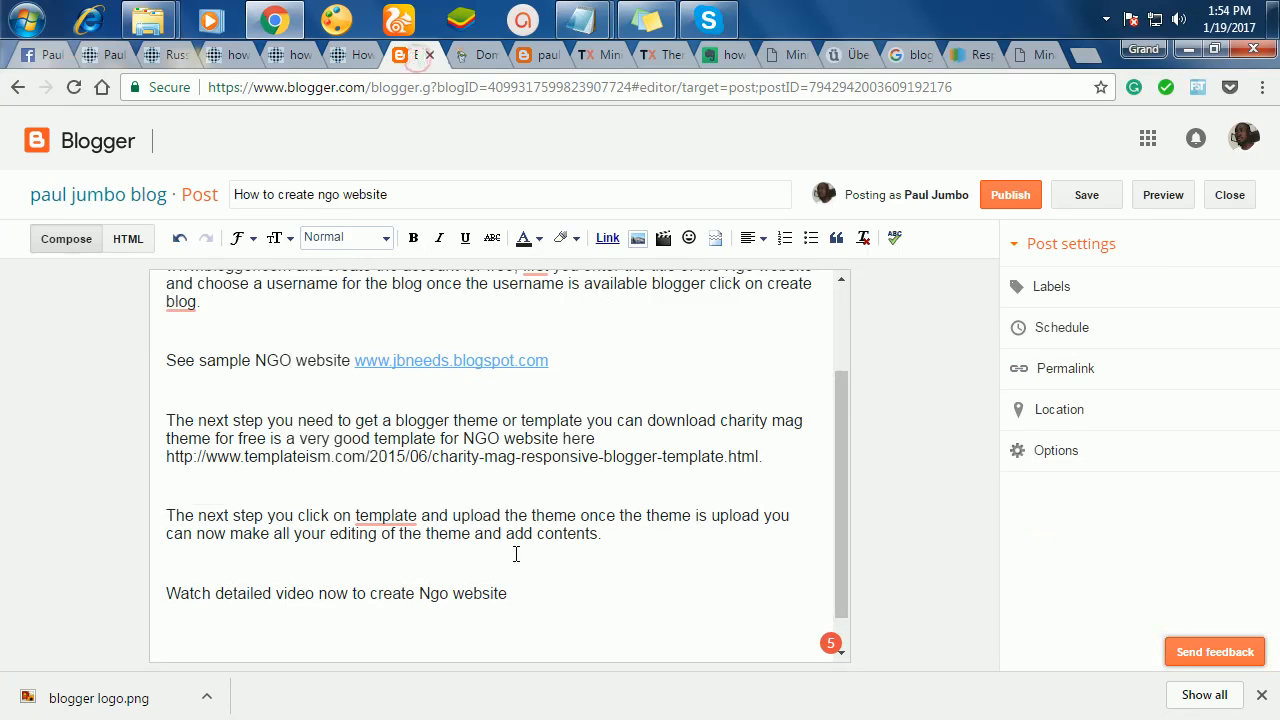
click(517, 595)
key(Return)
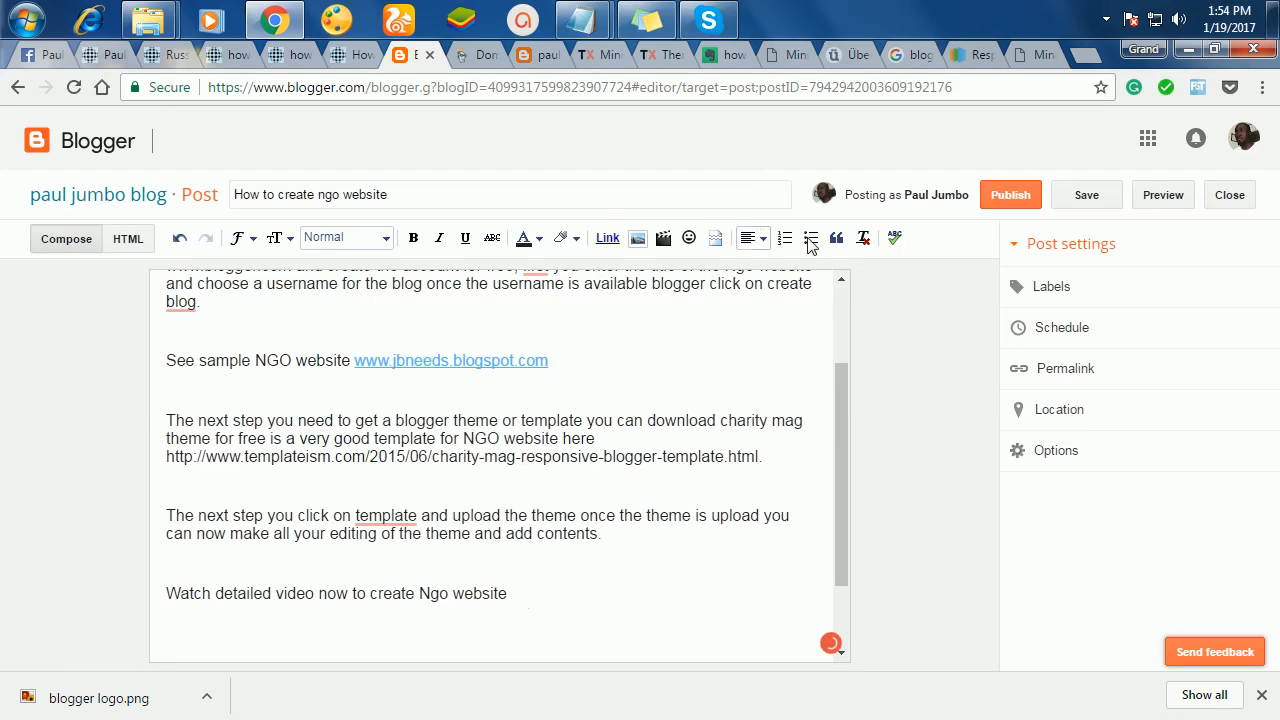
click(129, 240)
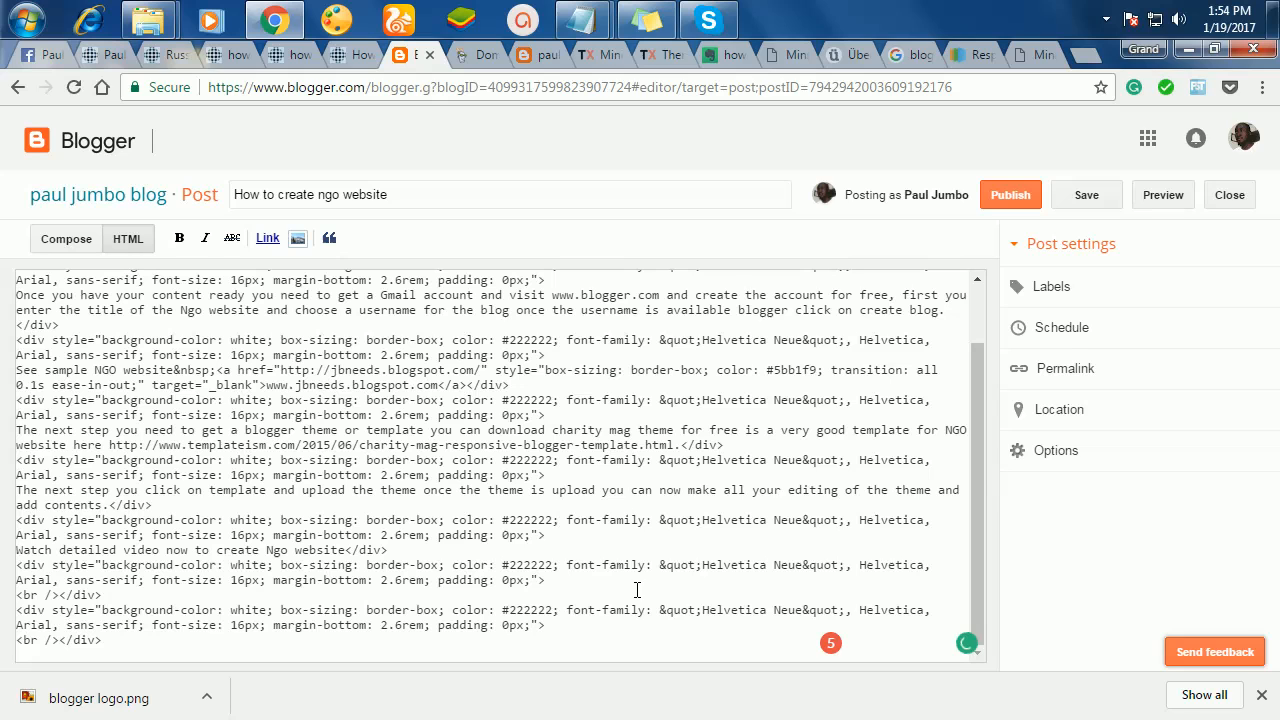
key(Delete)
key(Delete)
key(Delete)
key(Delete)
key(Delete)
key(Delete)
key(Delete)
key(Delete)
key(Delete)
key(Delete)
key(Delete)
key(Delete)
key(Delete)
key(ctrl+v)
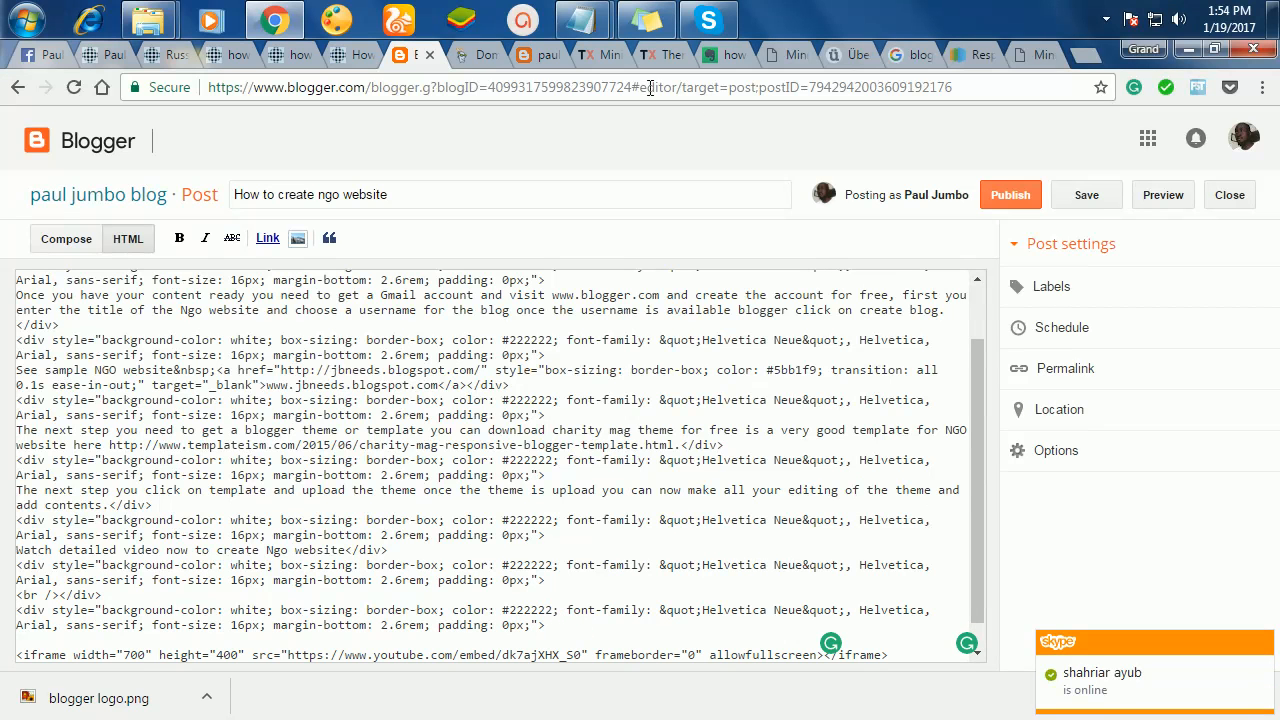
- Return the post to the Compose view, check the embedded video, and insert two blank lines above the first paragraph
click(100, 241)
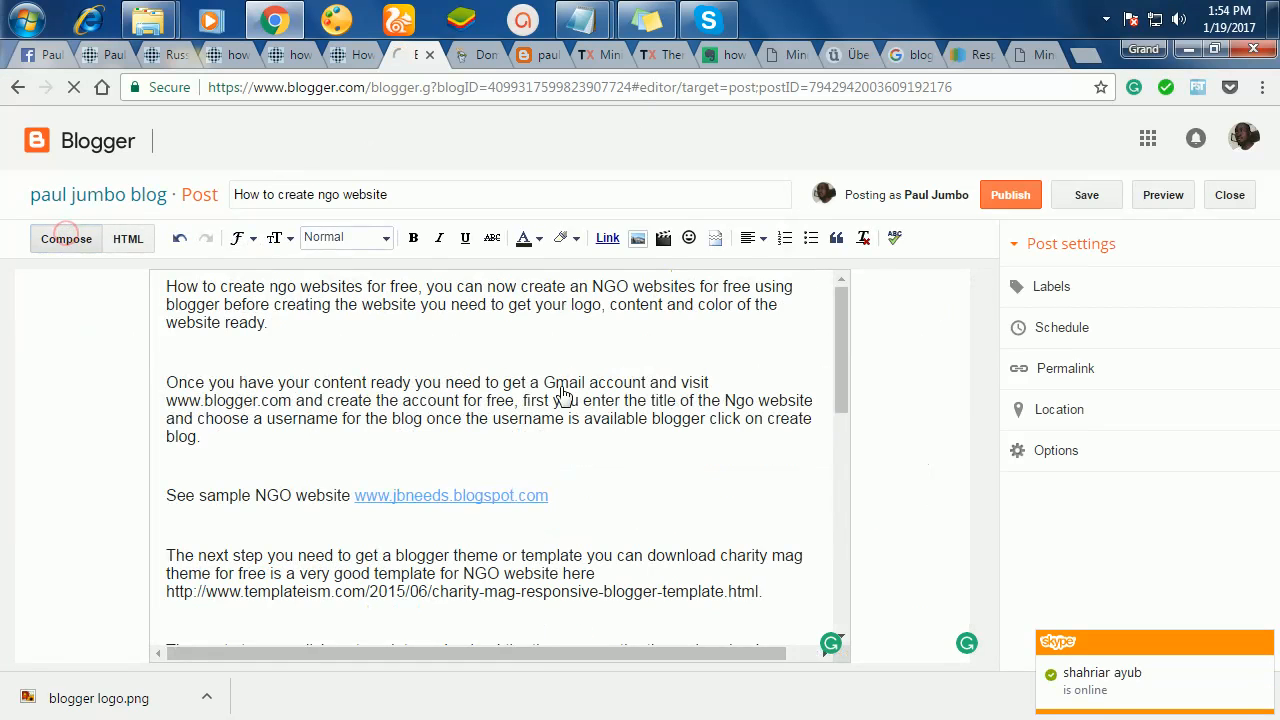
scroll(584, 412, down, 1)
scroll(584, 412, down, 5)
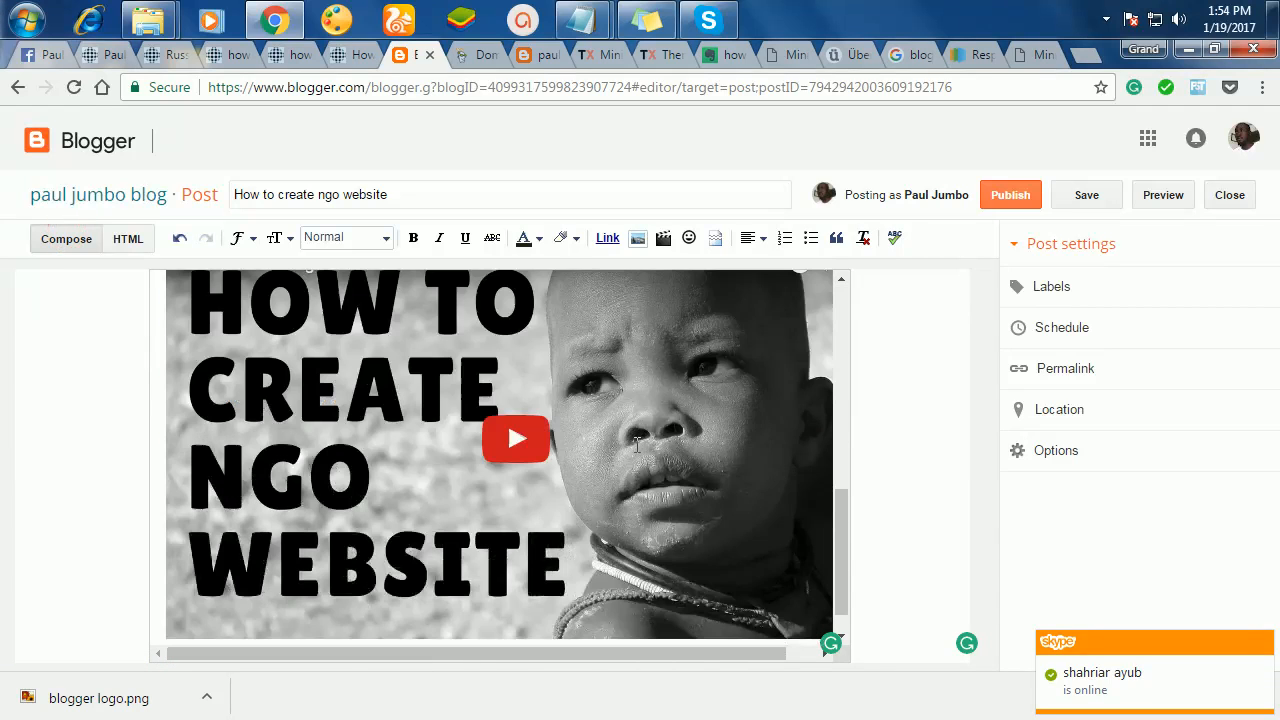
scroll(675, 502, up, 10)
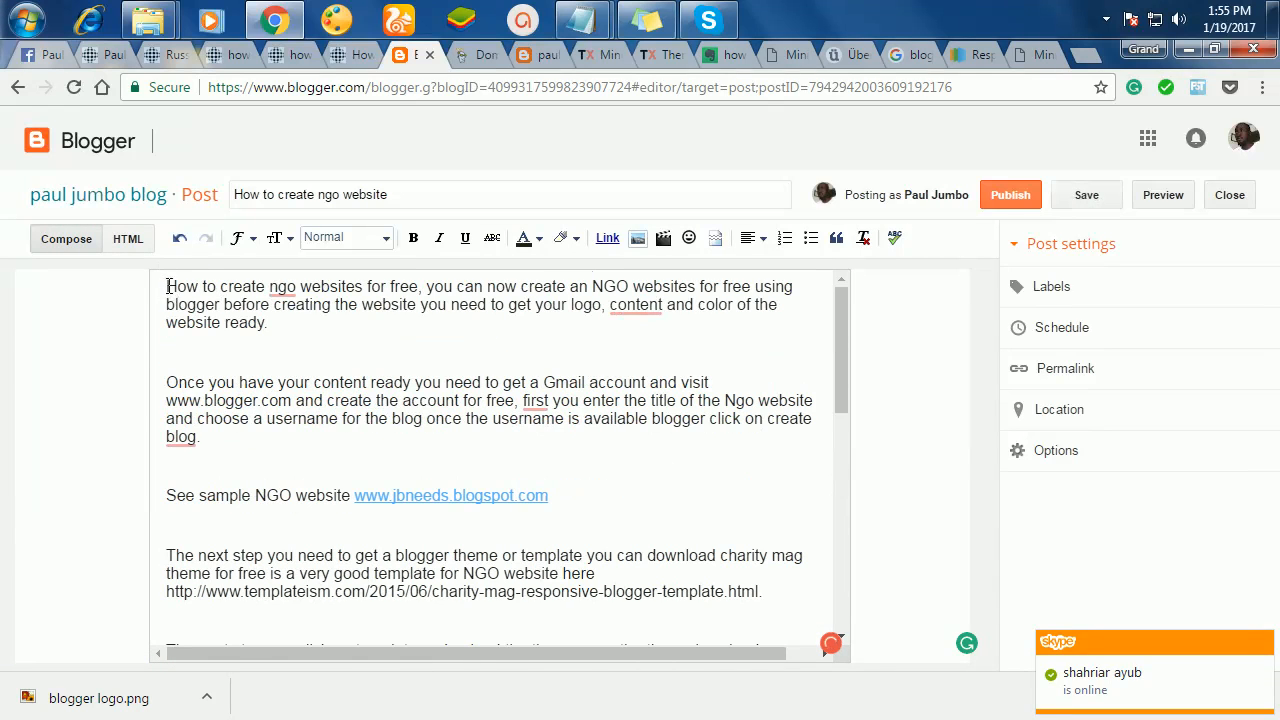
key(Return)
key(Return)
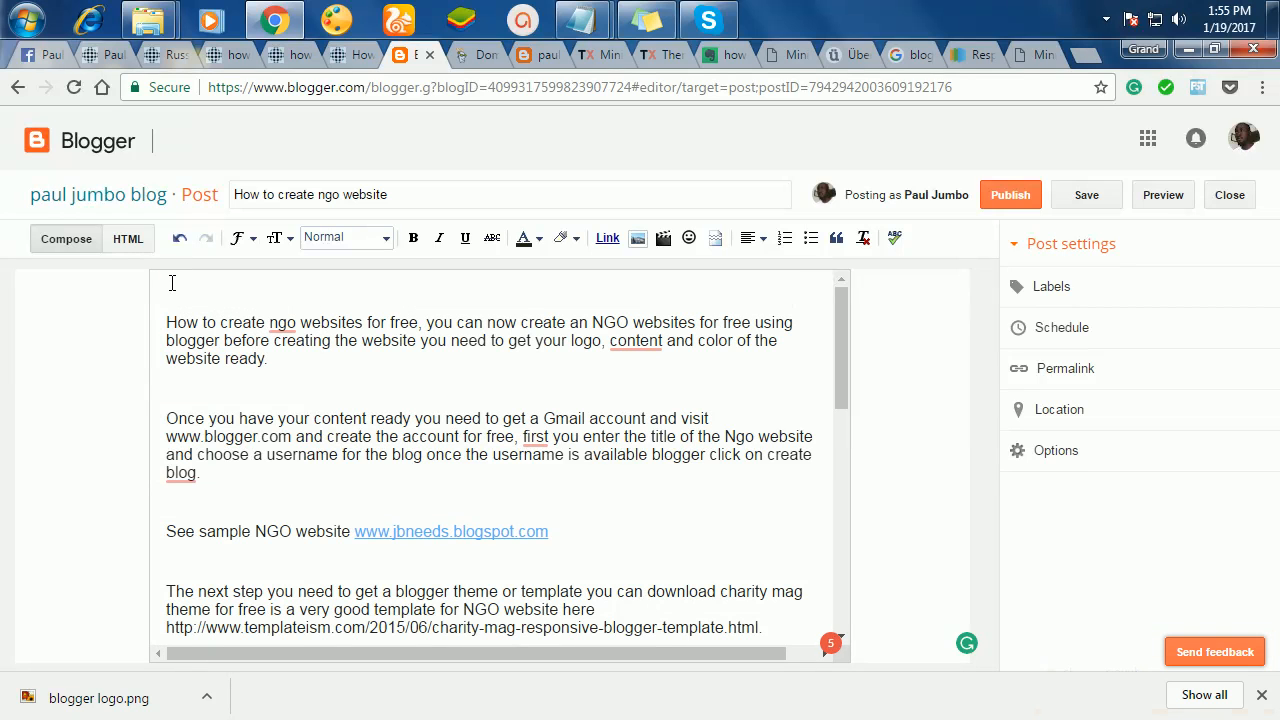
click(171, 283)
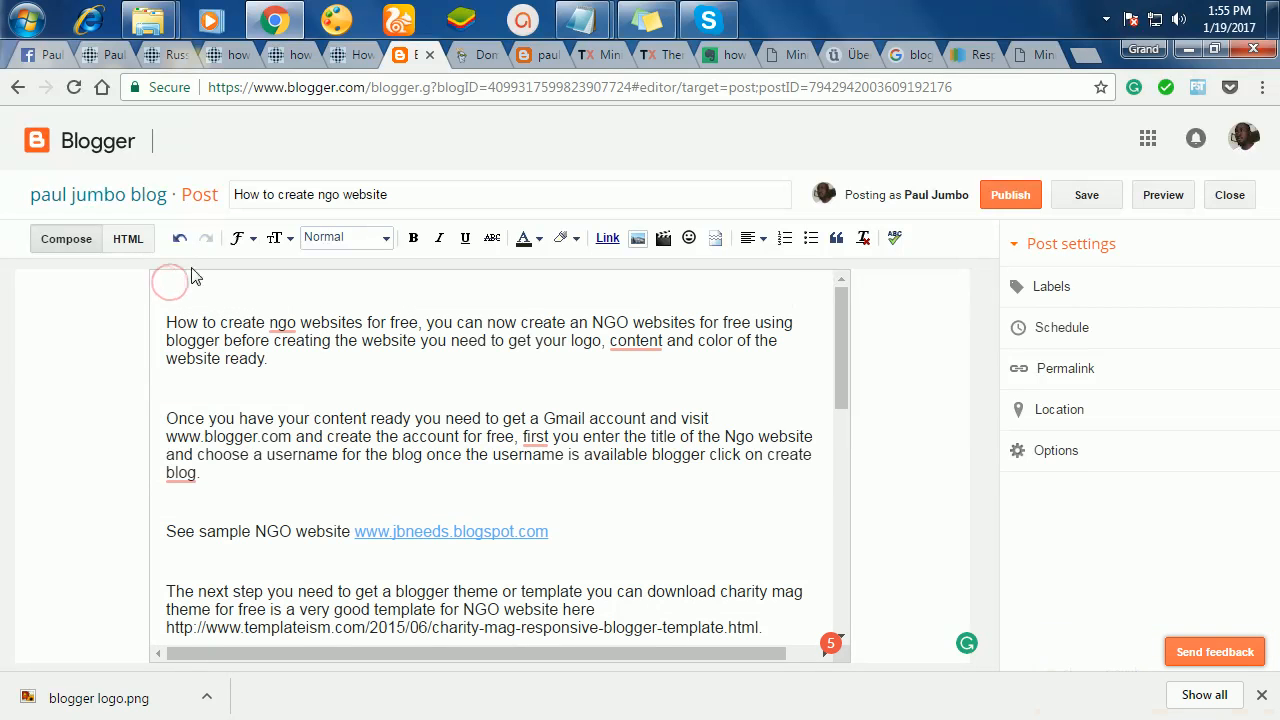
- Start an image upload for the top of the post and browse to the blogger tutorial folder
click(638, 247)
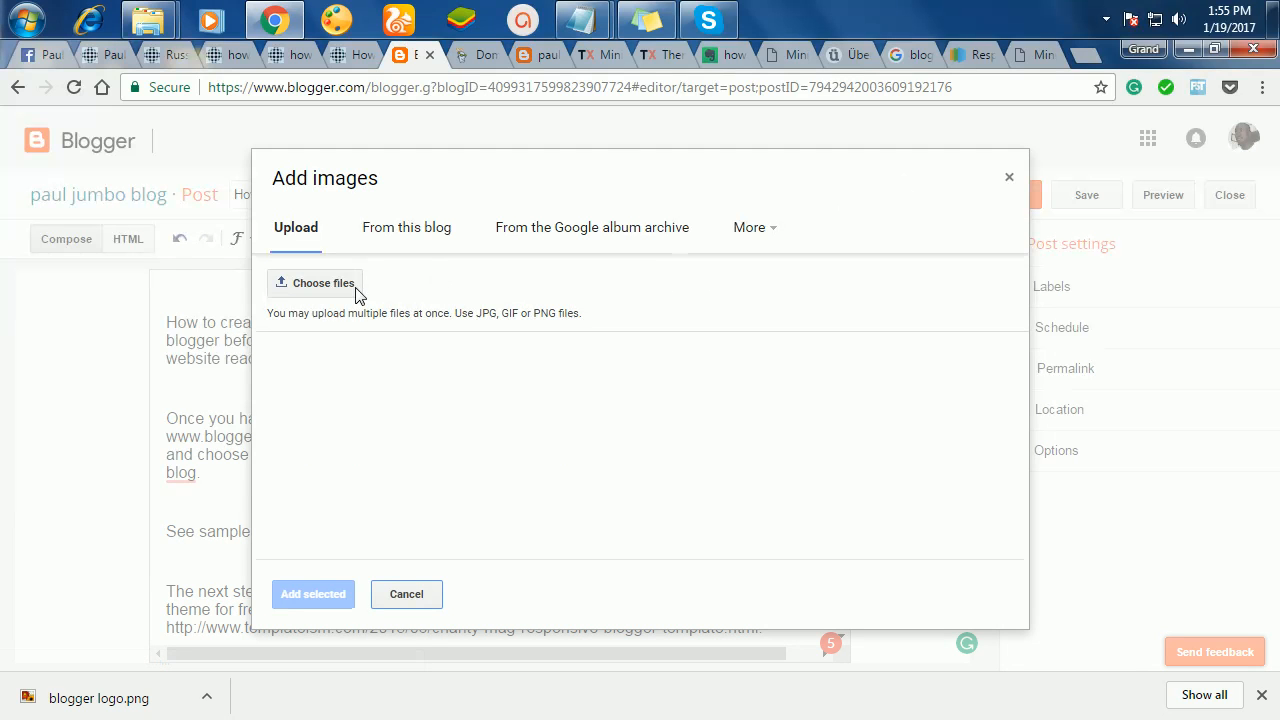
click(297, 286)
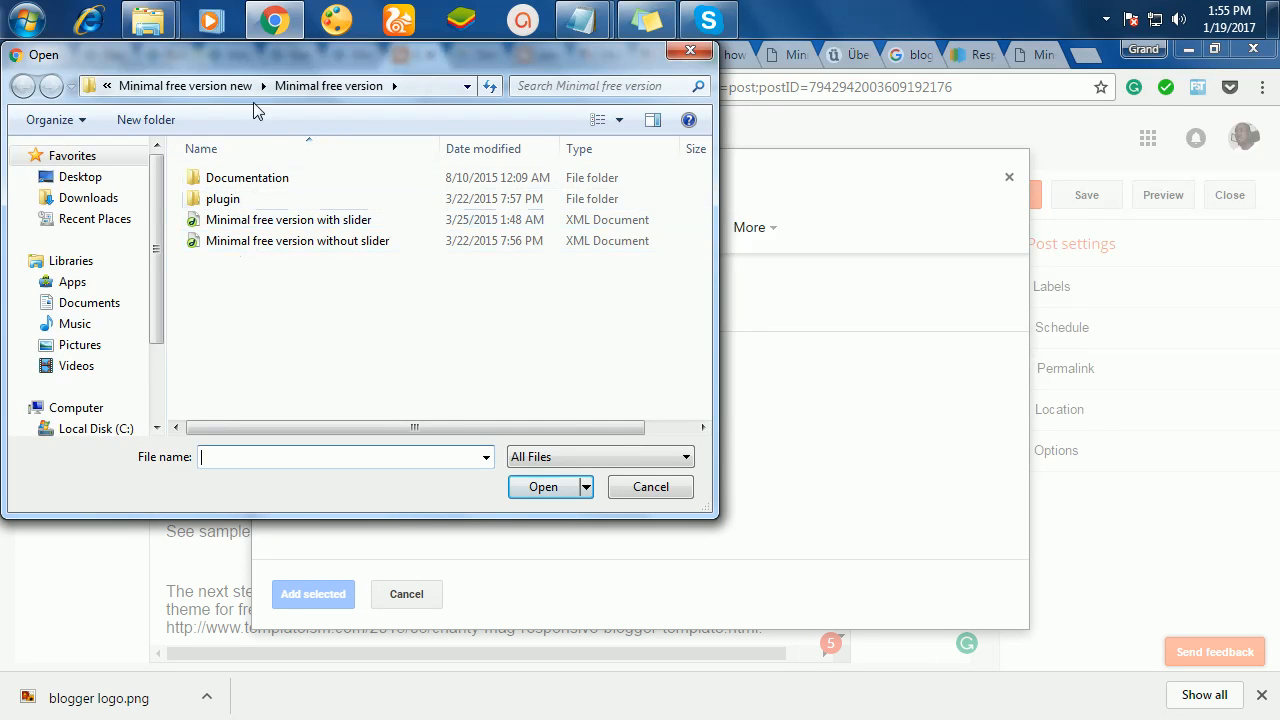
click(122, 88)
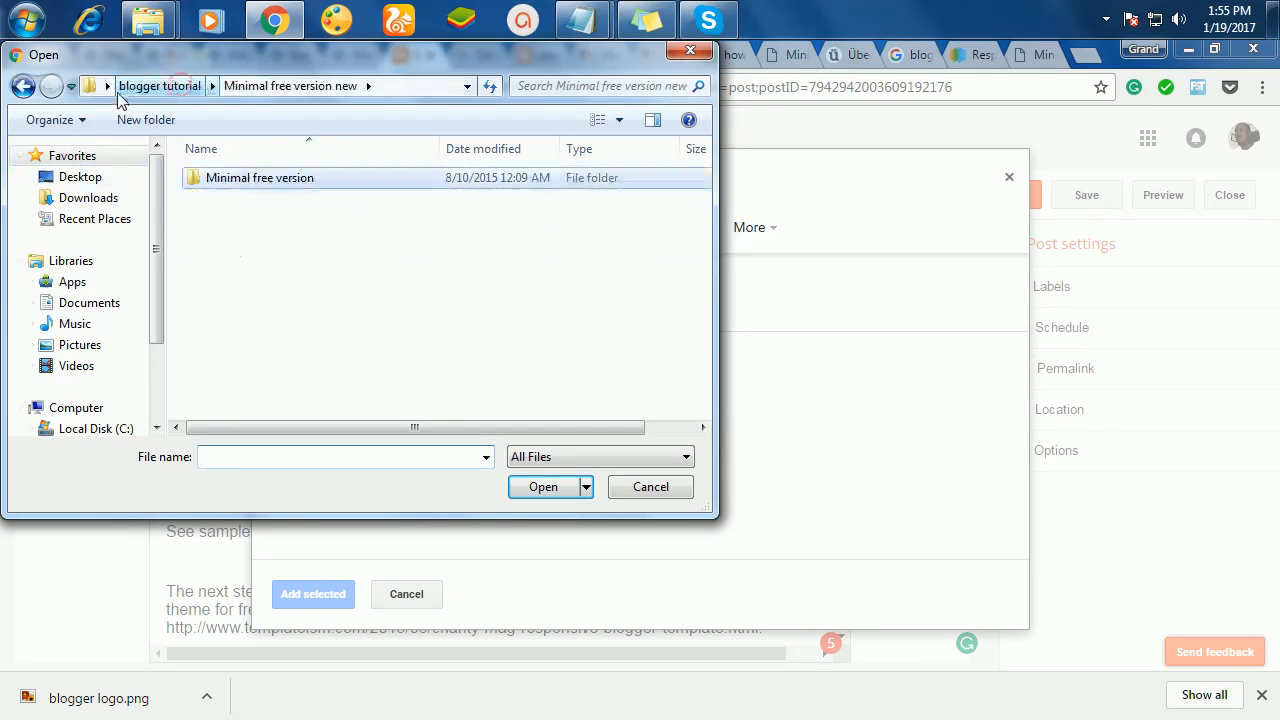
click(156, 86)
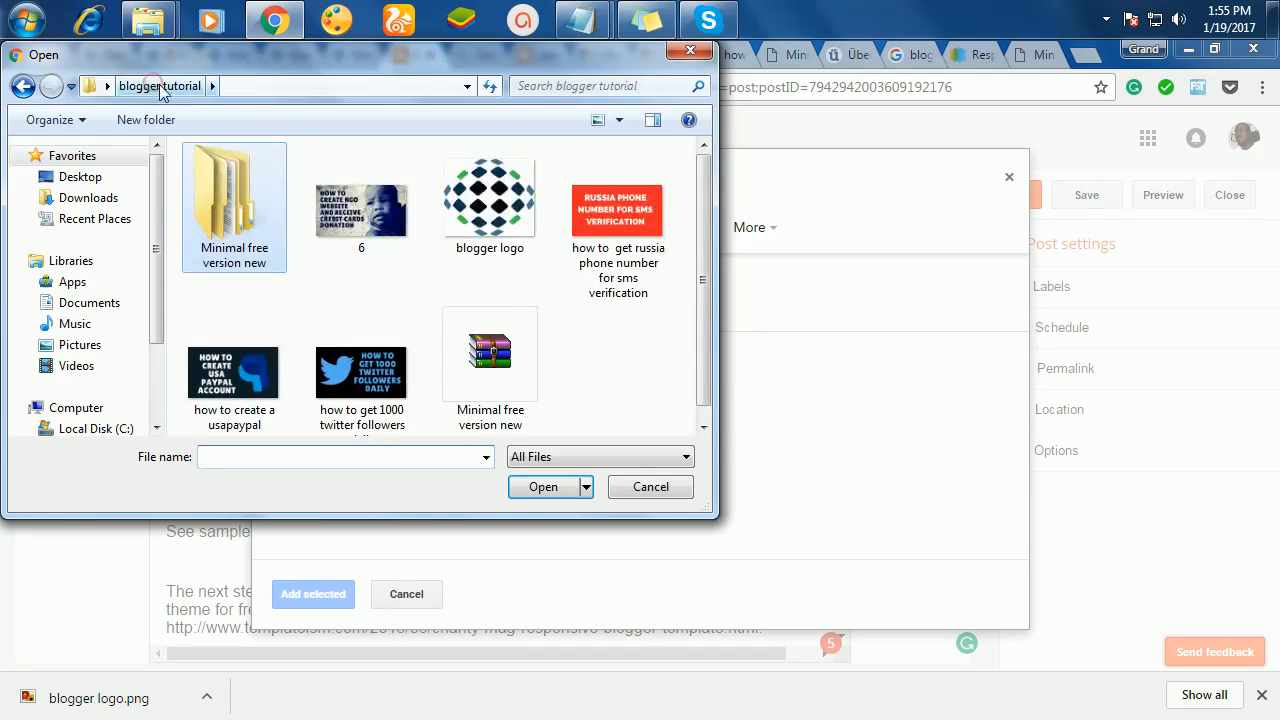
- Rename the image file 6 as "how to create ngo websites"
click(355, 220)
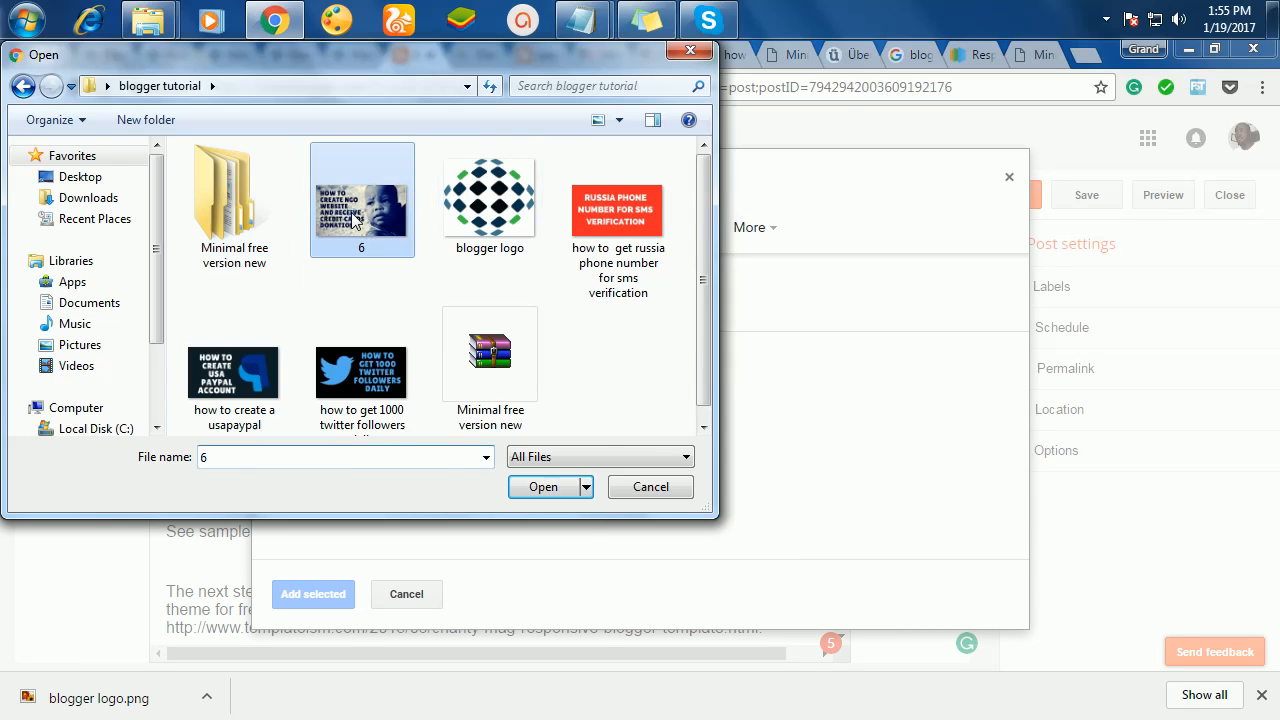
right_click(355, 220)
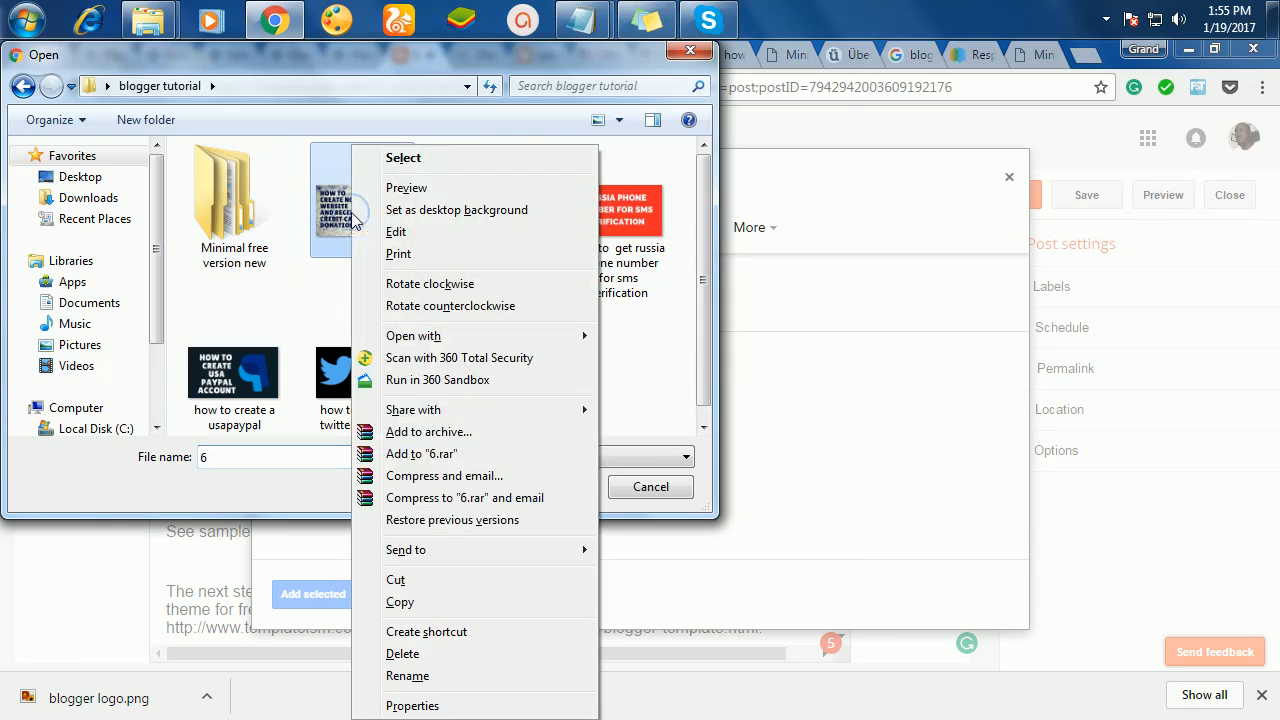
click(415, 676)
text(how to create ngo websites)
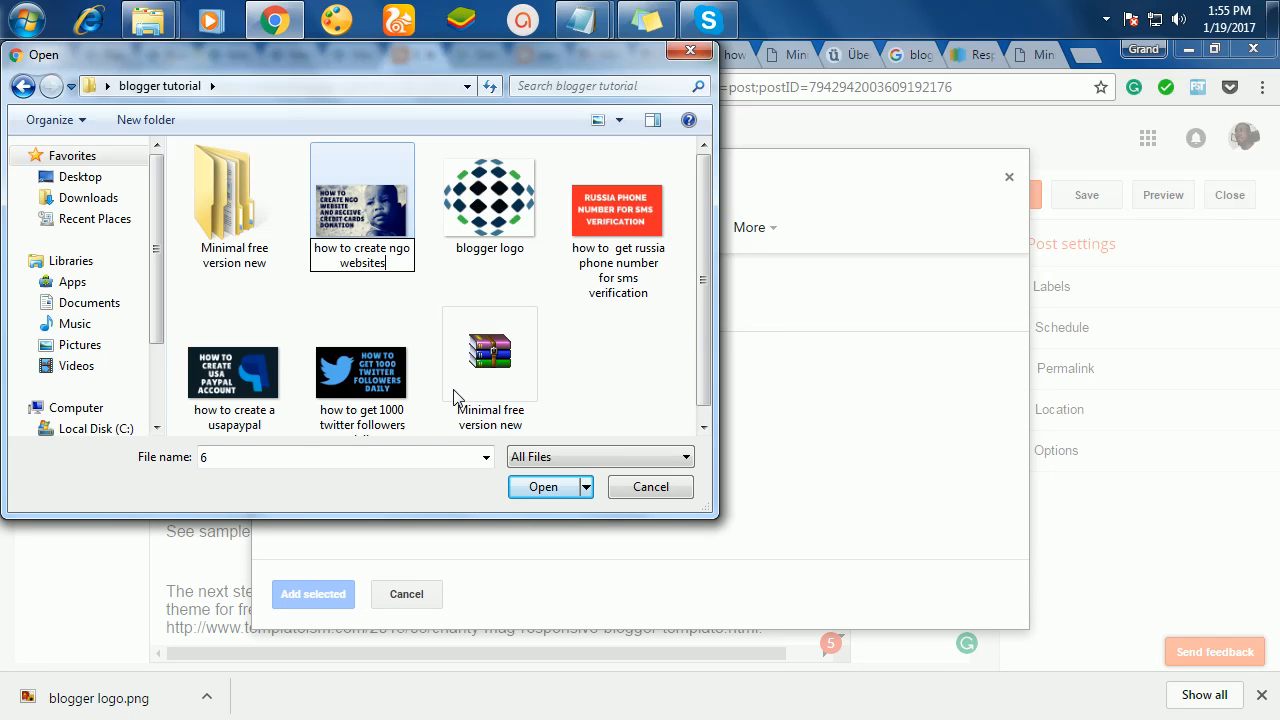
click(303, 298)
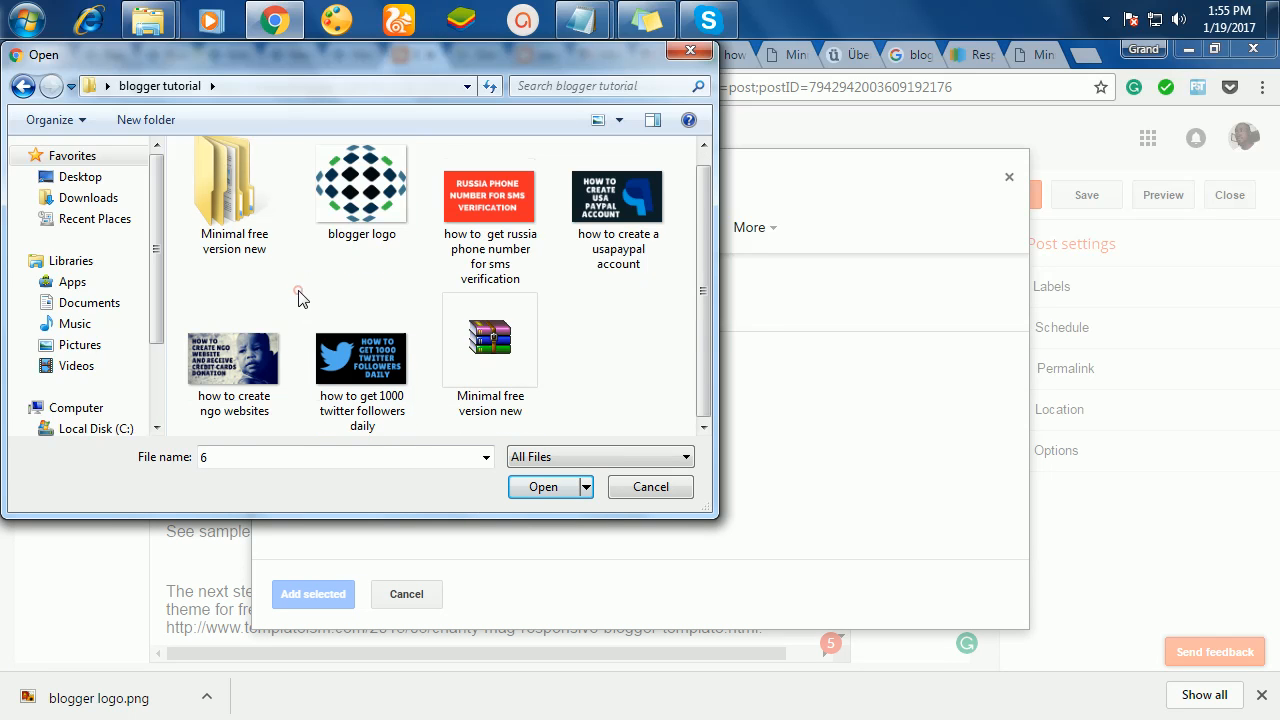
- Upload the "how to create ngo websites" image and add it to the post
click(258, 375)
click(540, 486)
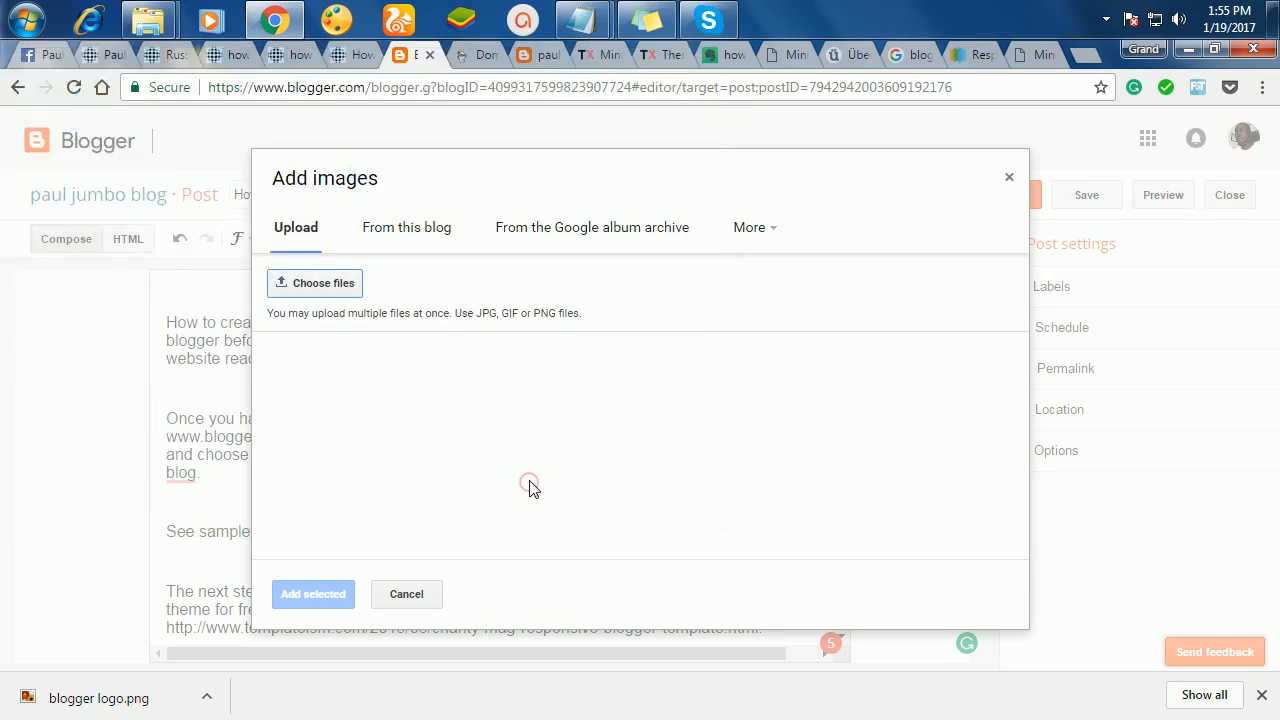
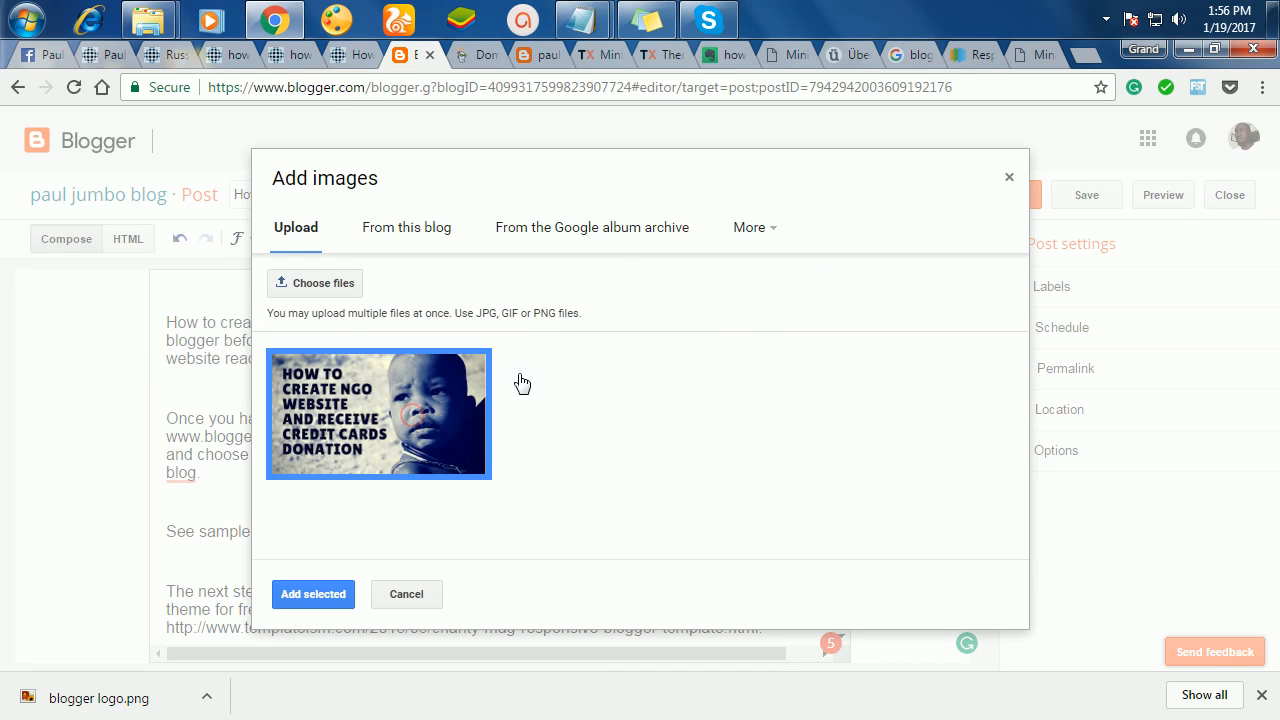
click(320, 596)
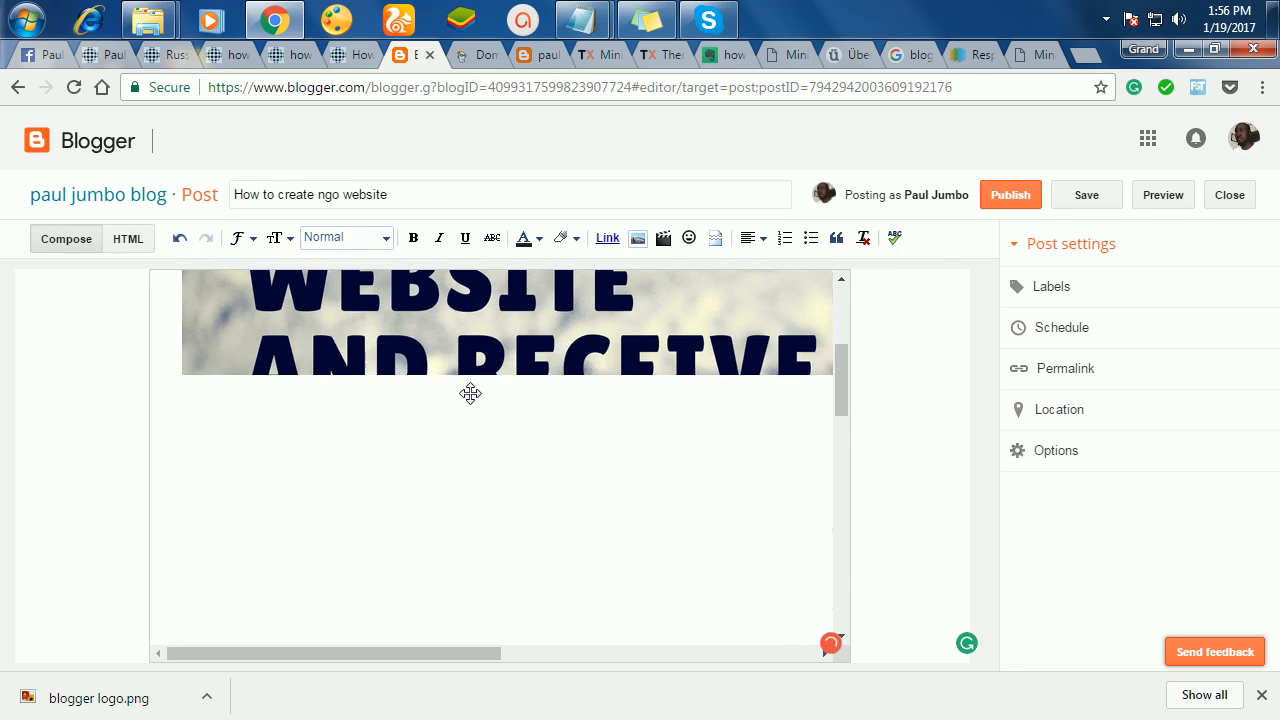
- Switch to the Evernote outline and highlight the topic "how to optimize image for seo"
click(733, 58)
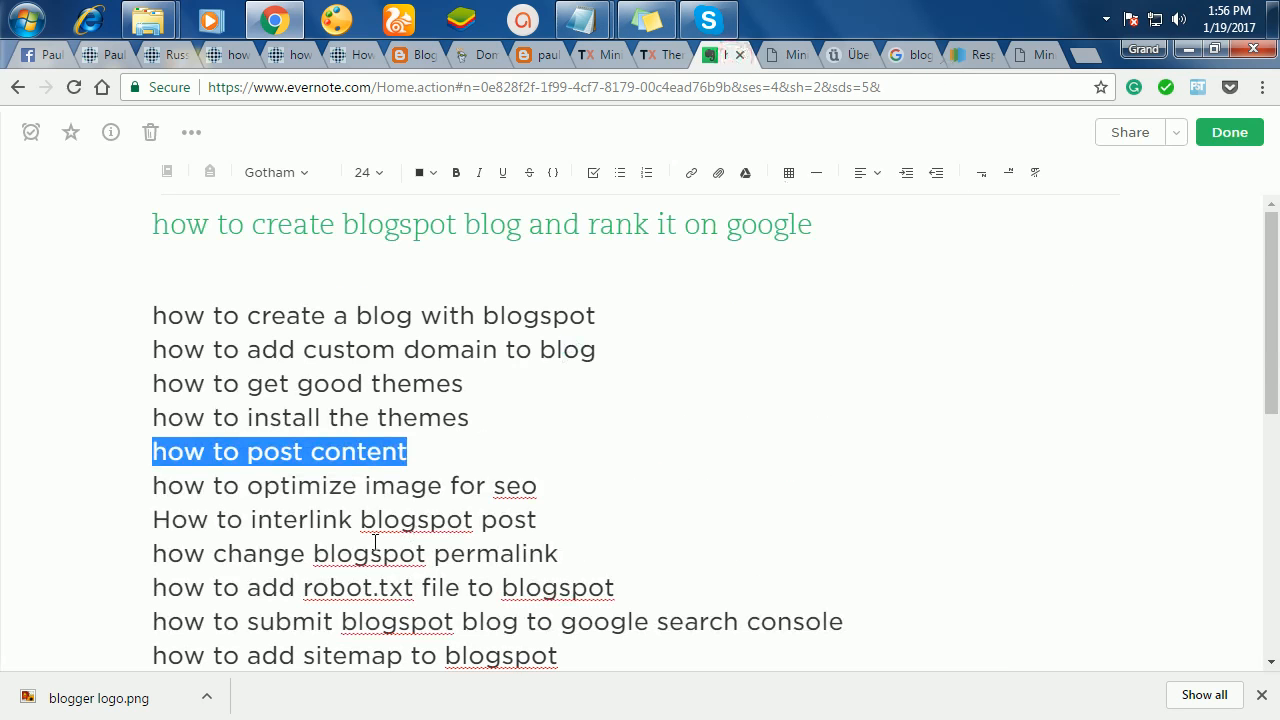
scroll(651, 463, down, 2)
drag(541, 286, 138, 289)
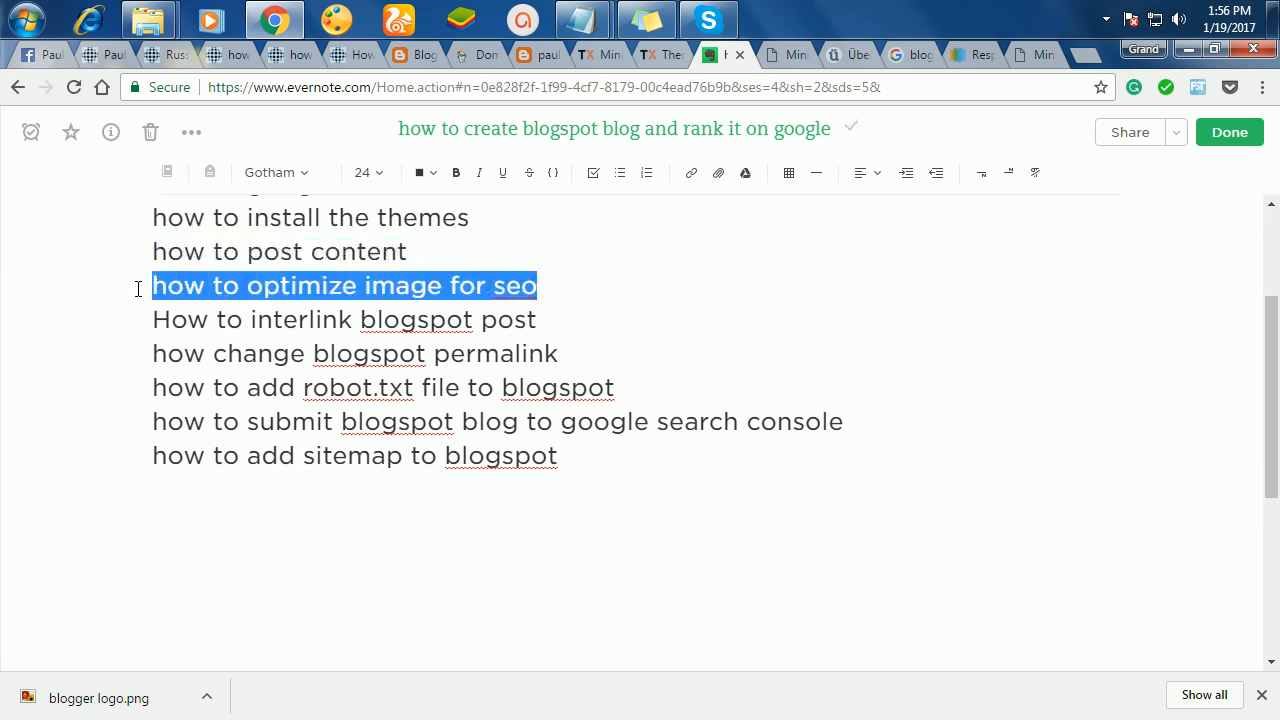
- Return to the Blogger post, open the NGO image's properties and set its title text to "how to create ngo websites"
click(569, 288)
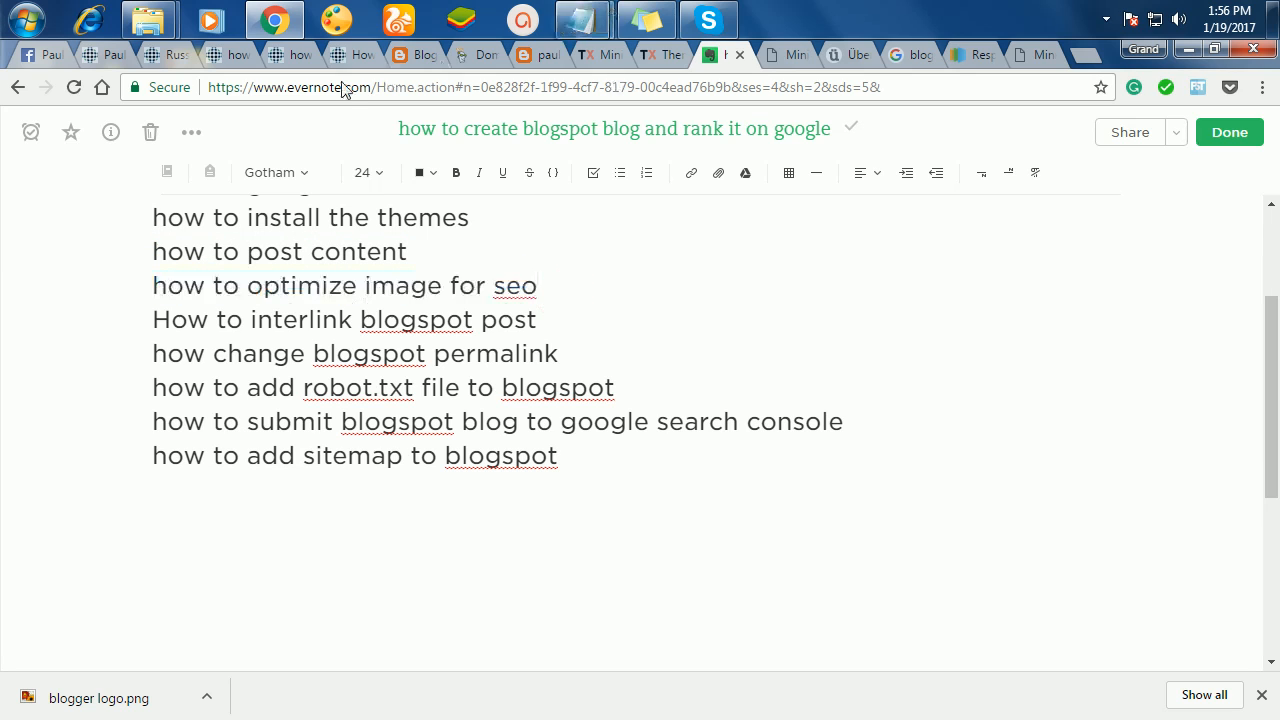
click(424, 62)
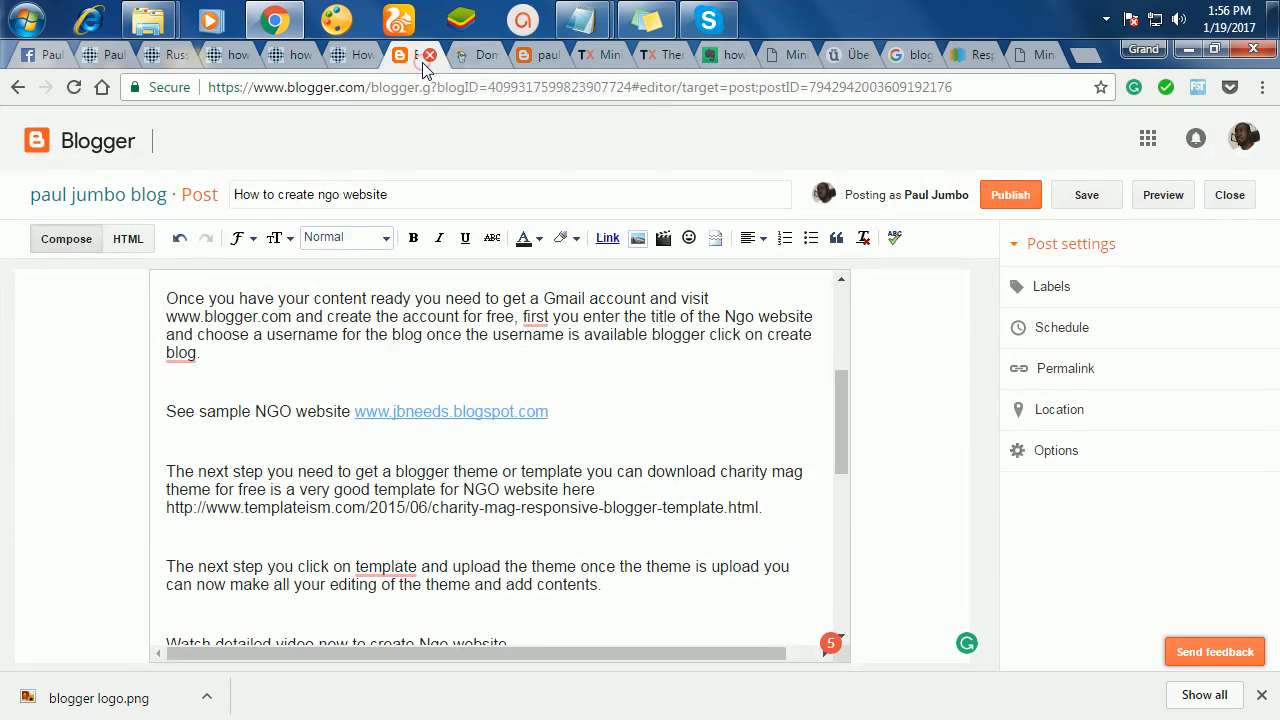
scroll(605, 418, up, 3)
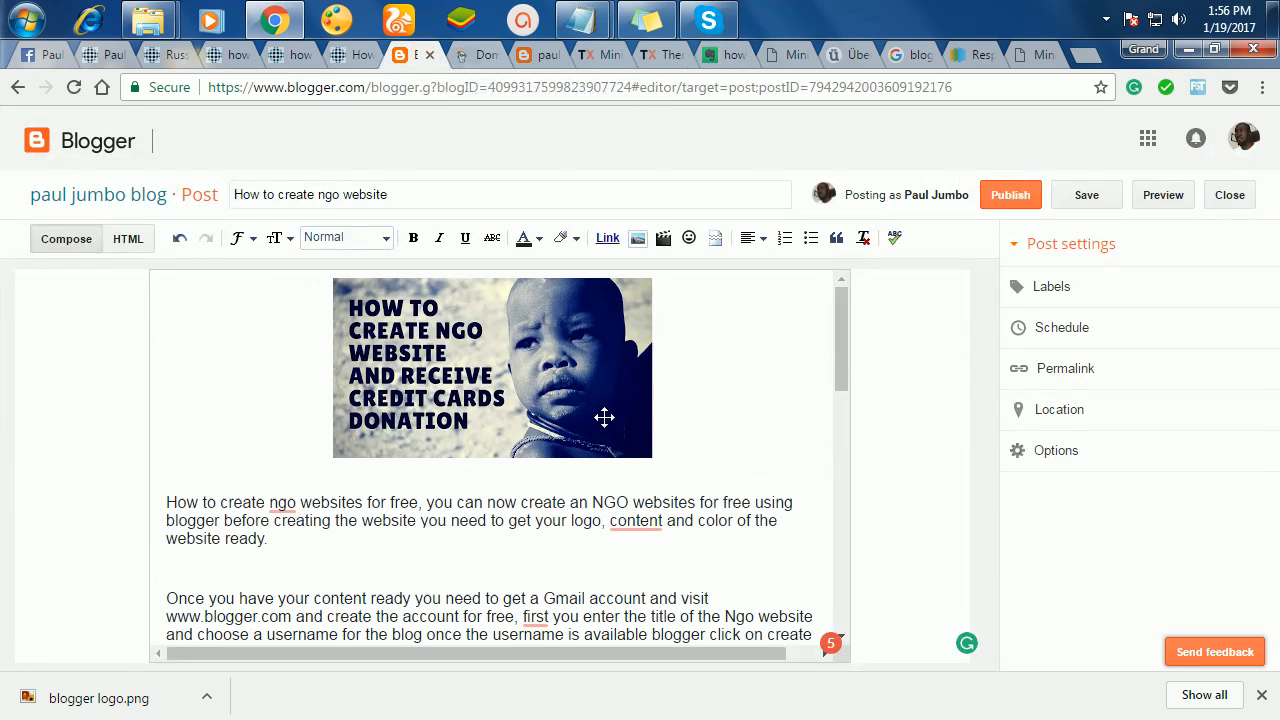
click(502, 362)
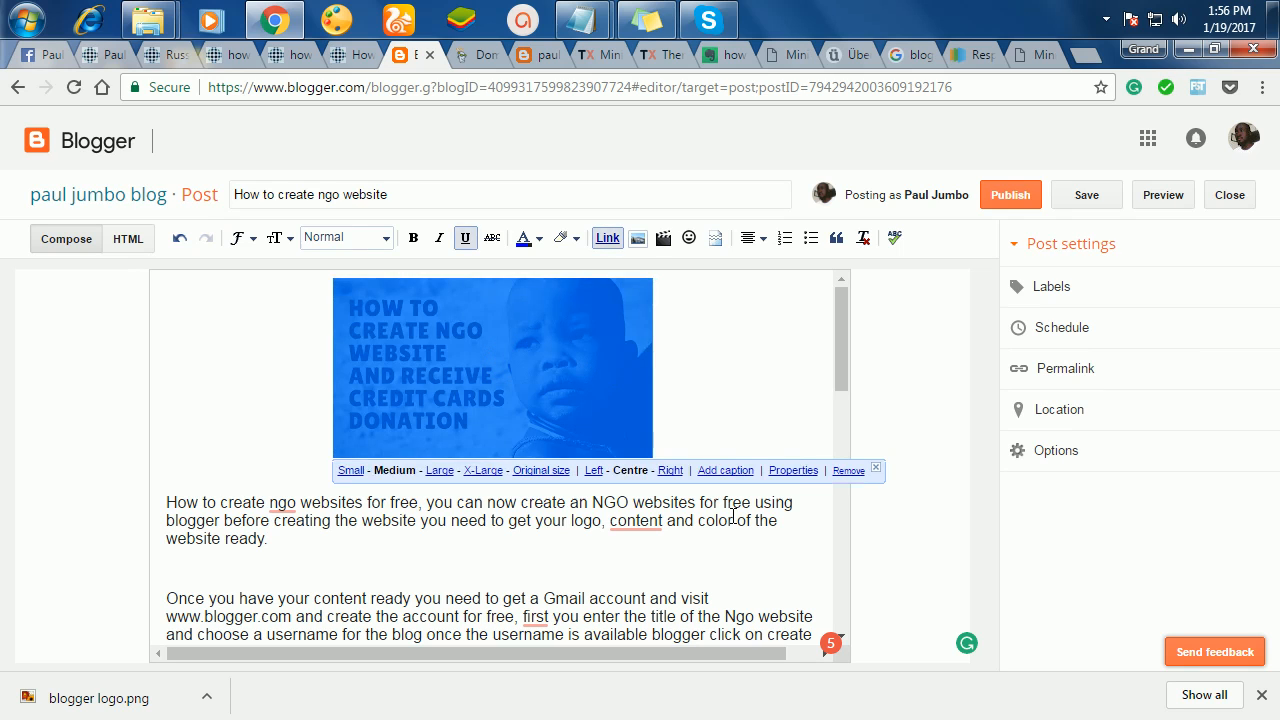
click(794, 472)
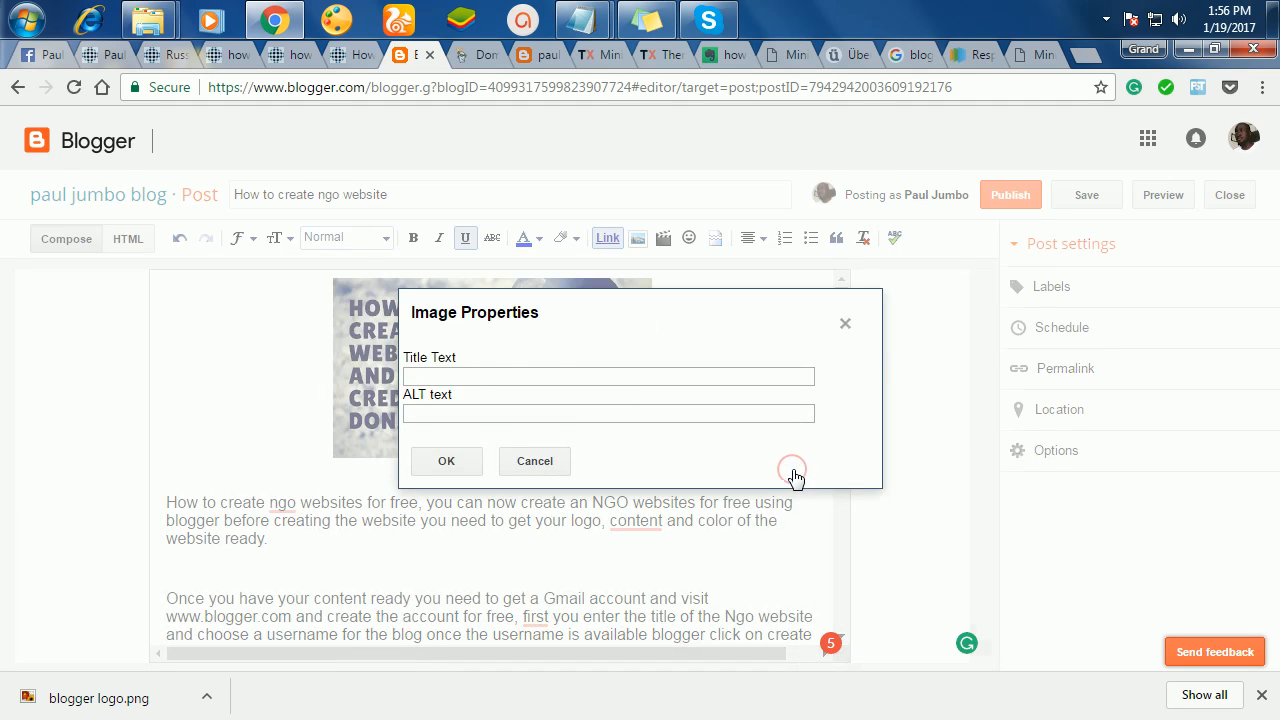
click(465, 375)
text(how to create ngo websites)
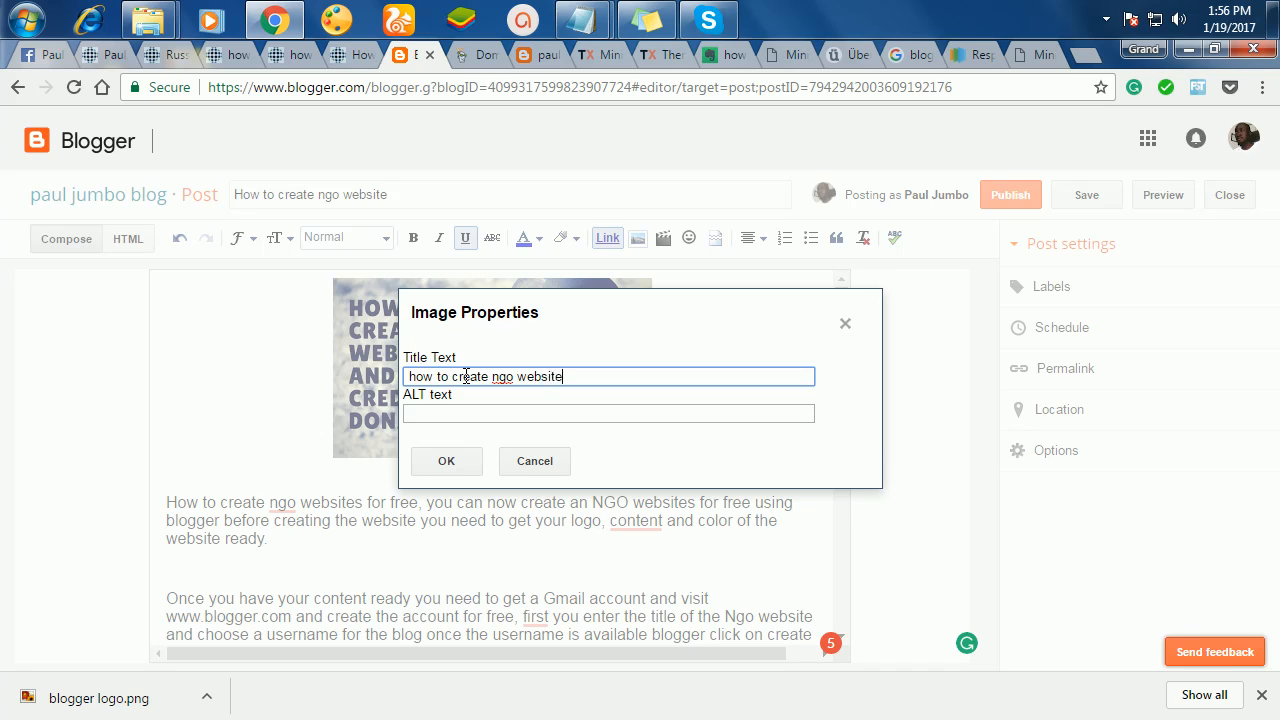
- Copy the title text "how to create ngo websites" into the image's ALT text and apply the properties
triple_click(628, 376)
key(ctrl+c)
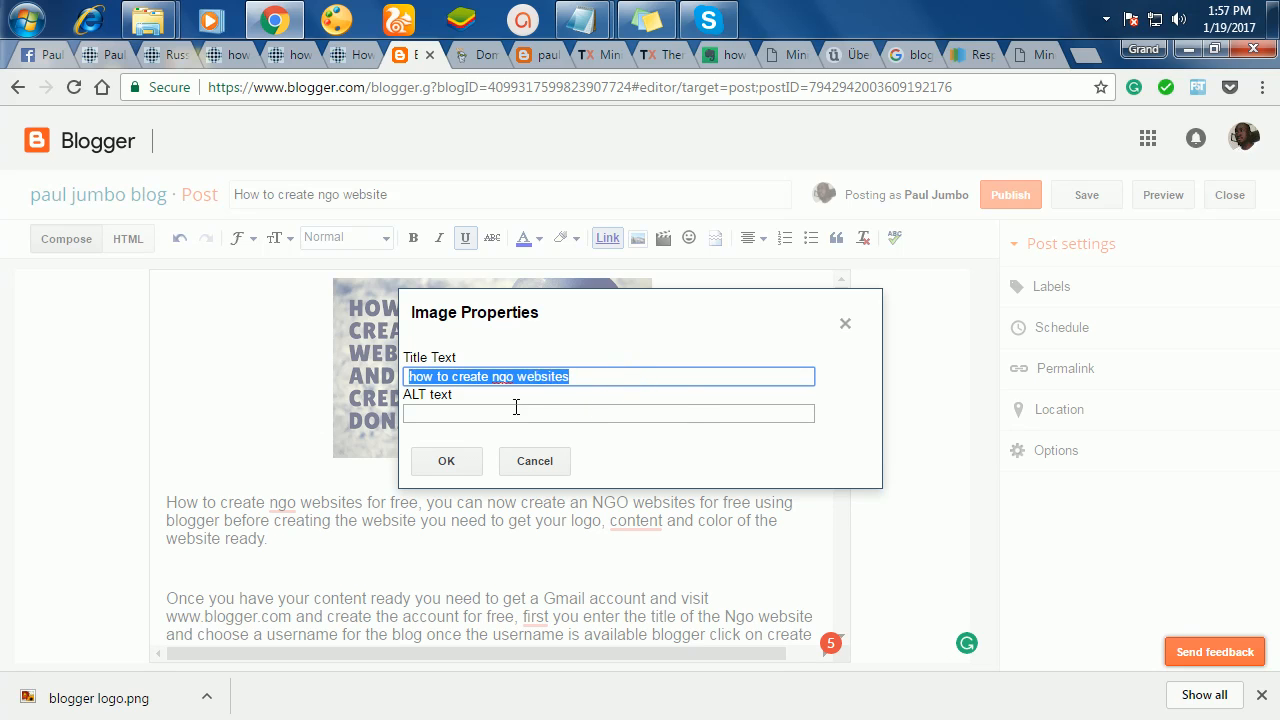
click(516, 408)
key(ctrl+v)
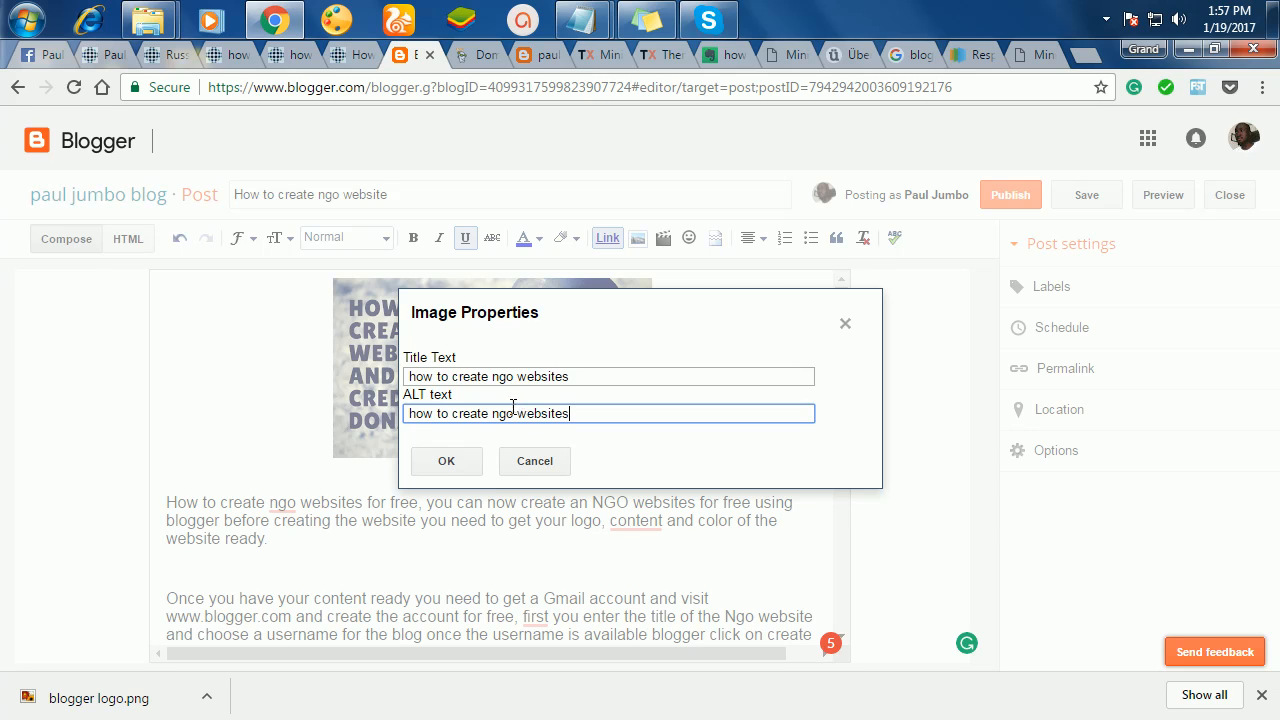
click(446, 461)
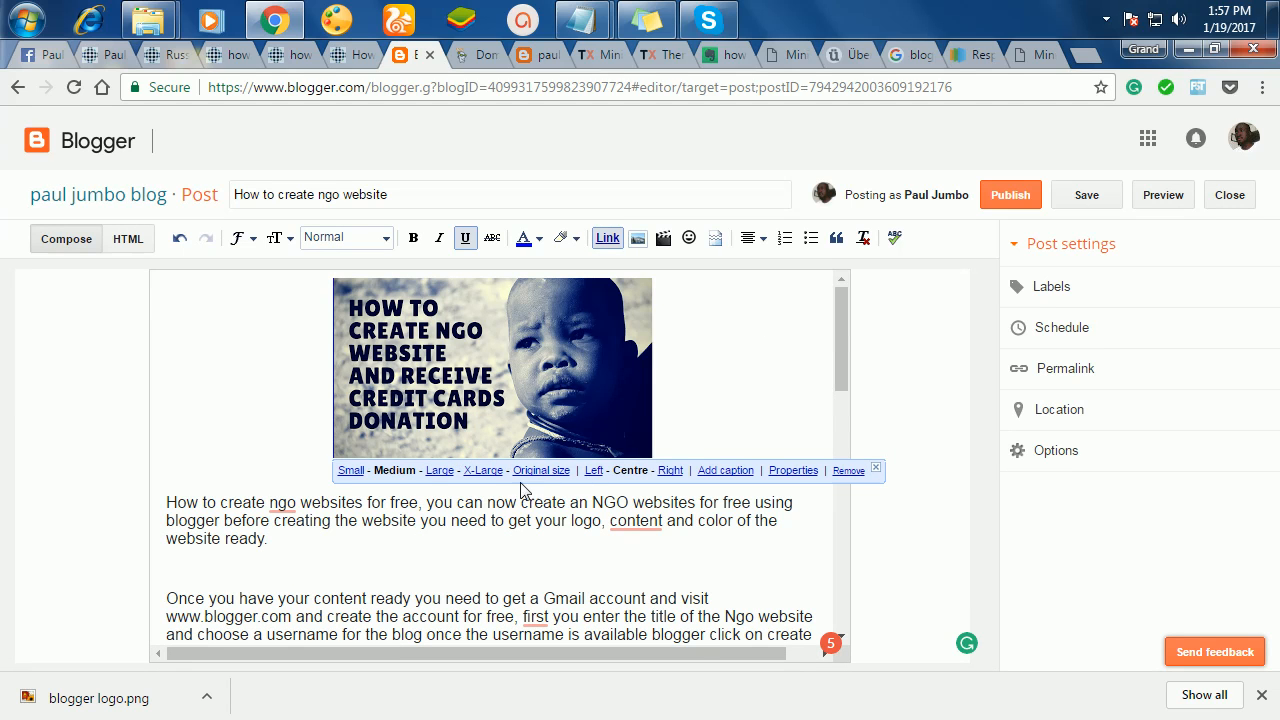
- Resize the NGO image at the start of the post to X-Large
click(484, 471)
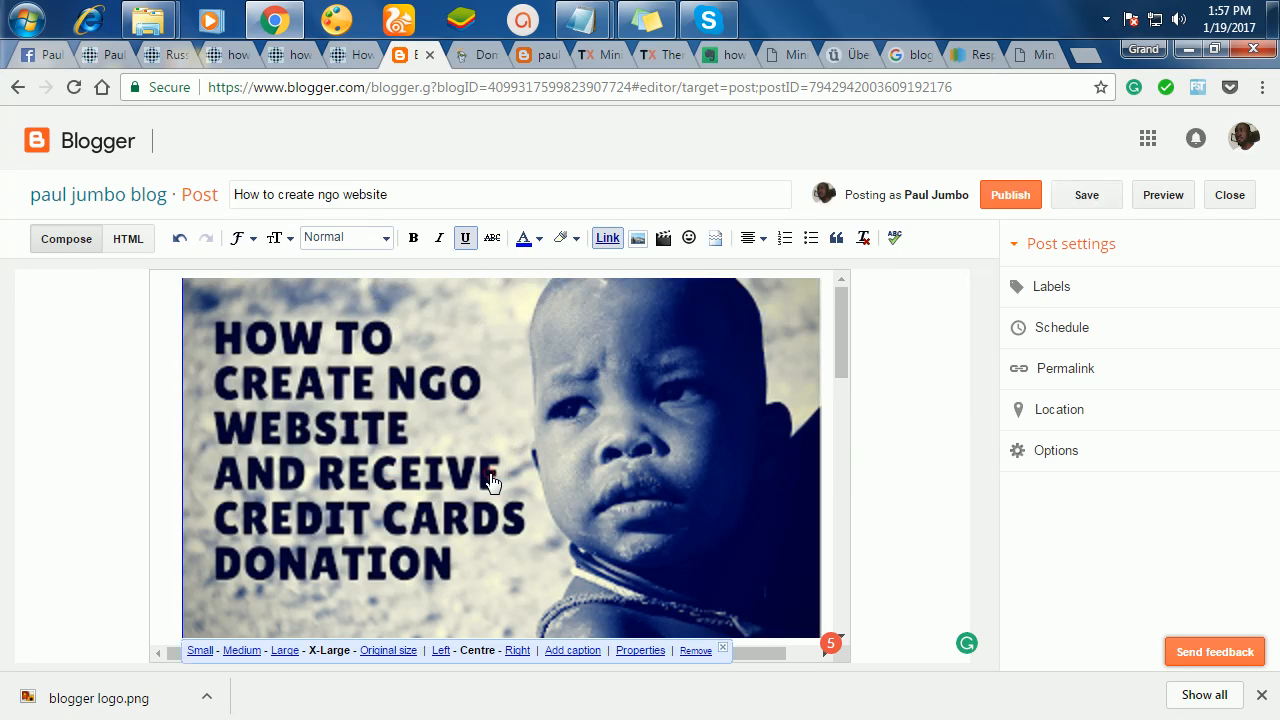
scroll(614, 420, down, 4)
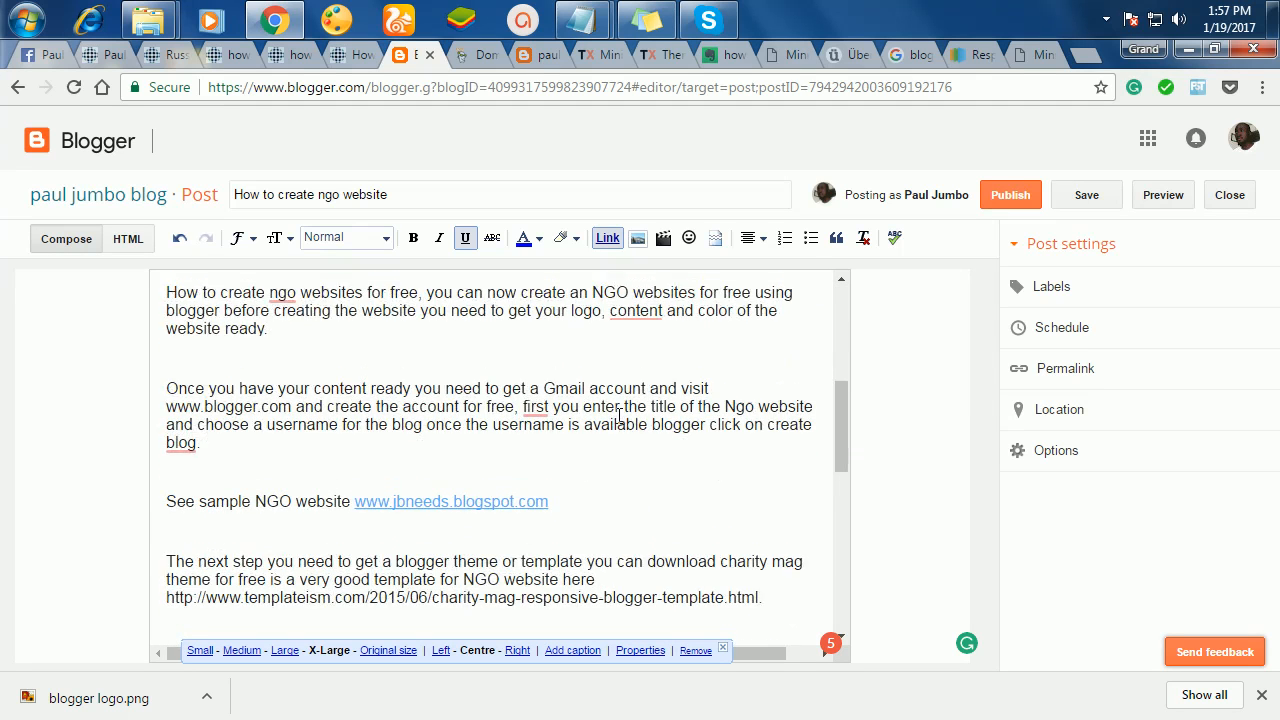
scroll(619, 418, up, 2)
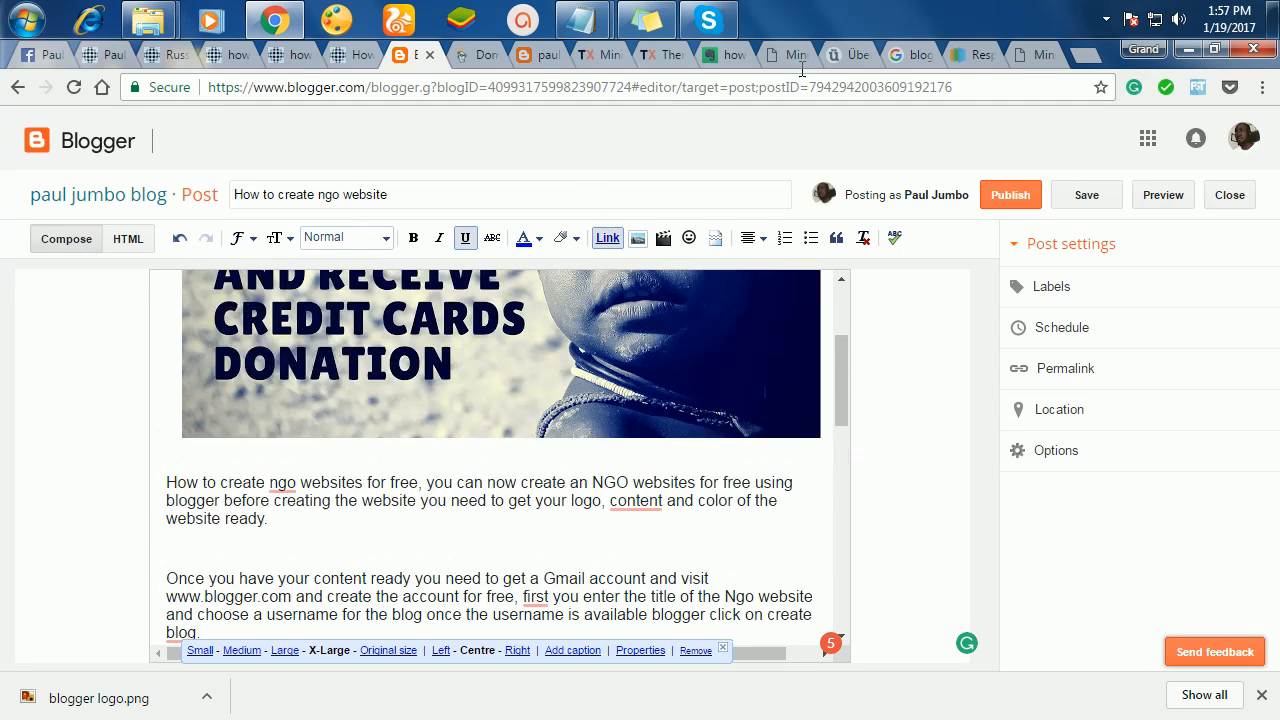
- Highlight "how change blogspot permalink" in the Evernote outline, and view the already published NGO website article in the browser
click(710, 56)
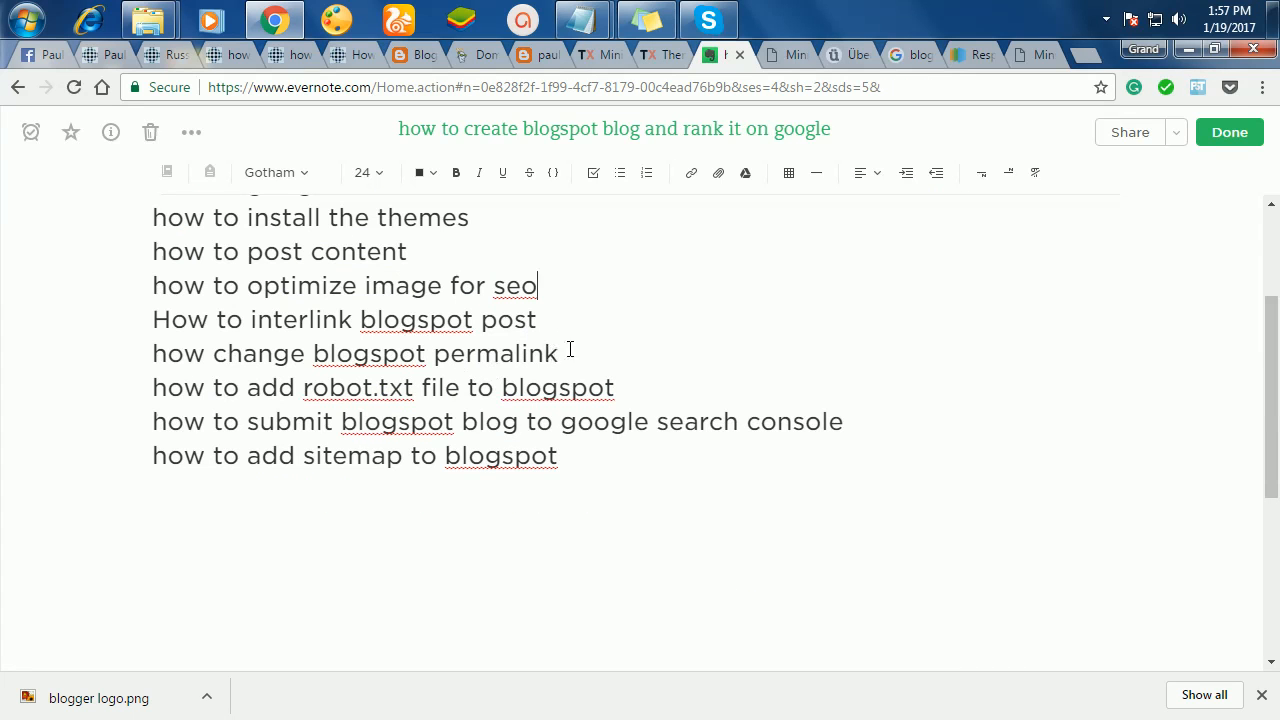
drag(560, 355, 155, 353)
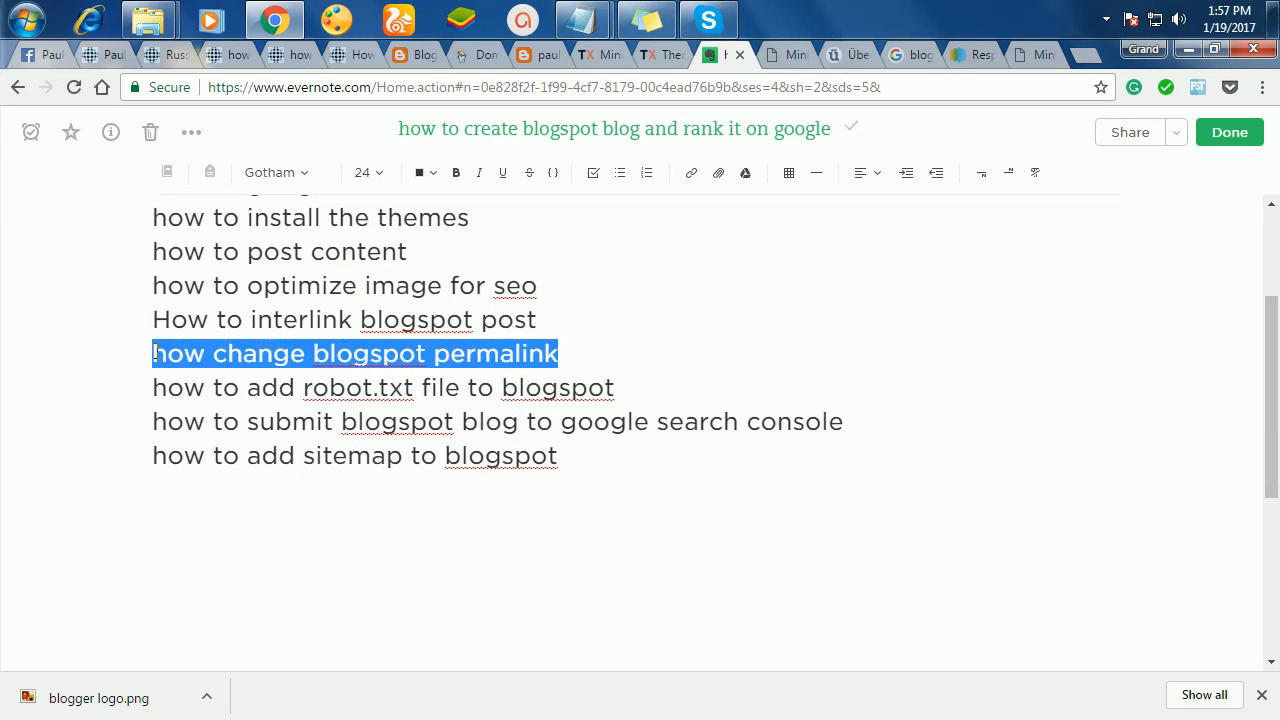
click(340, 54)
scroll(585, 460, up, 2)
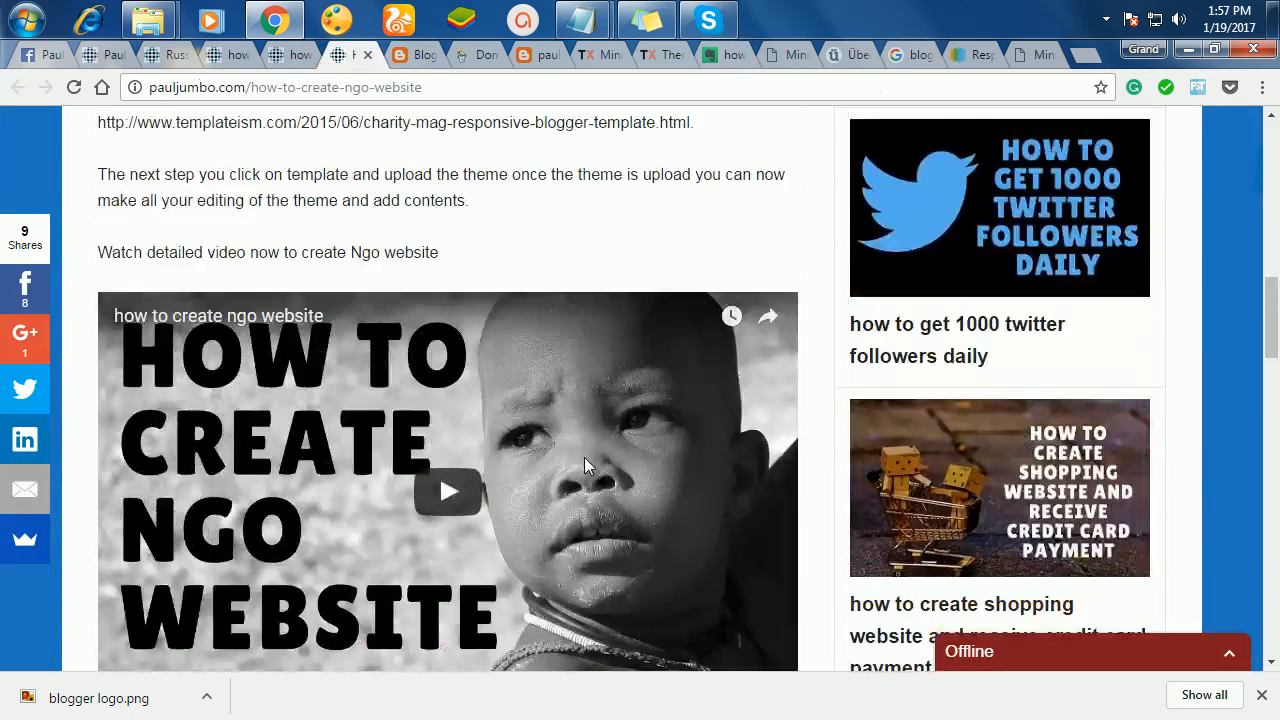
scroll(584, 457, down, 2)
scroll(584, 400, up, 2)
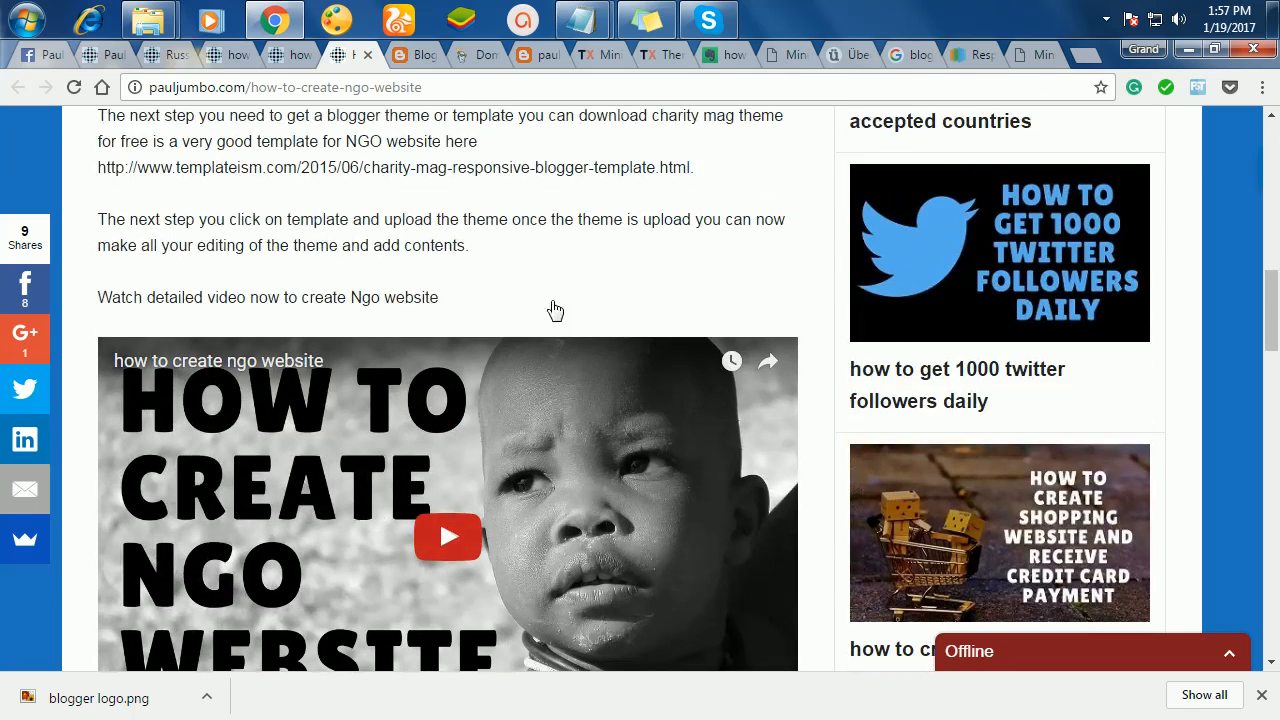
- Return to the Blogger post and switch its permalink to a custom one, keeping "how-to-create-ngo-website"
click(416, 62)
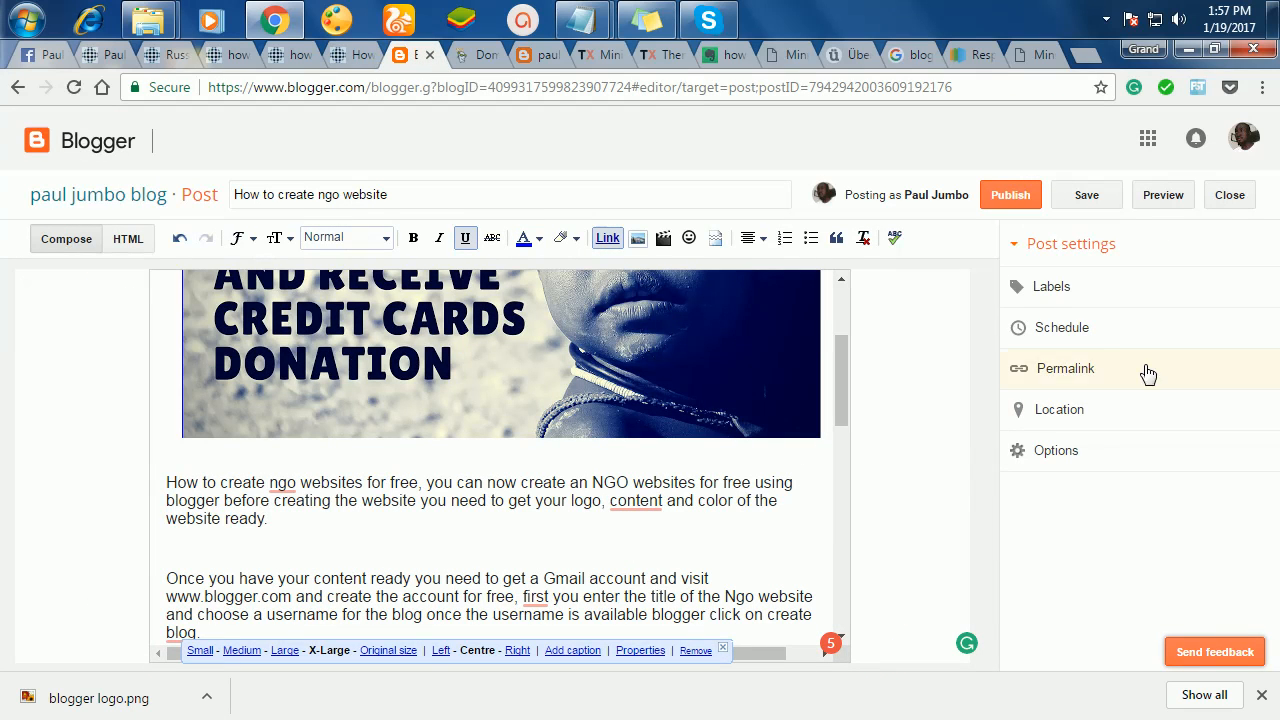
click(1057, 374)
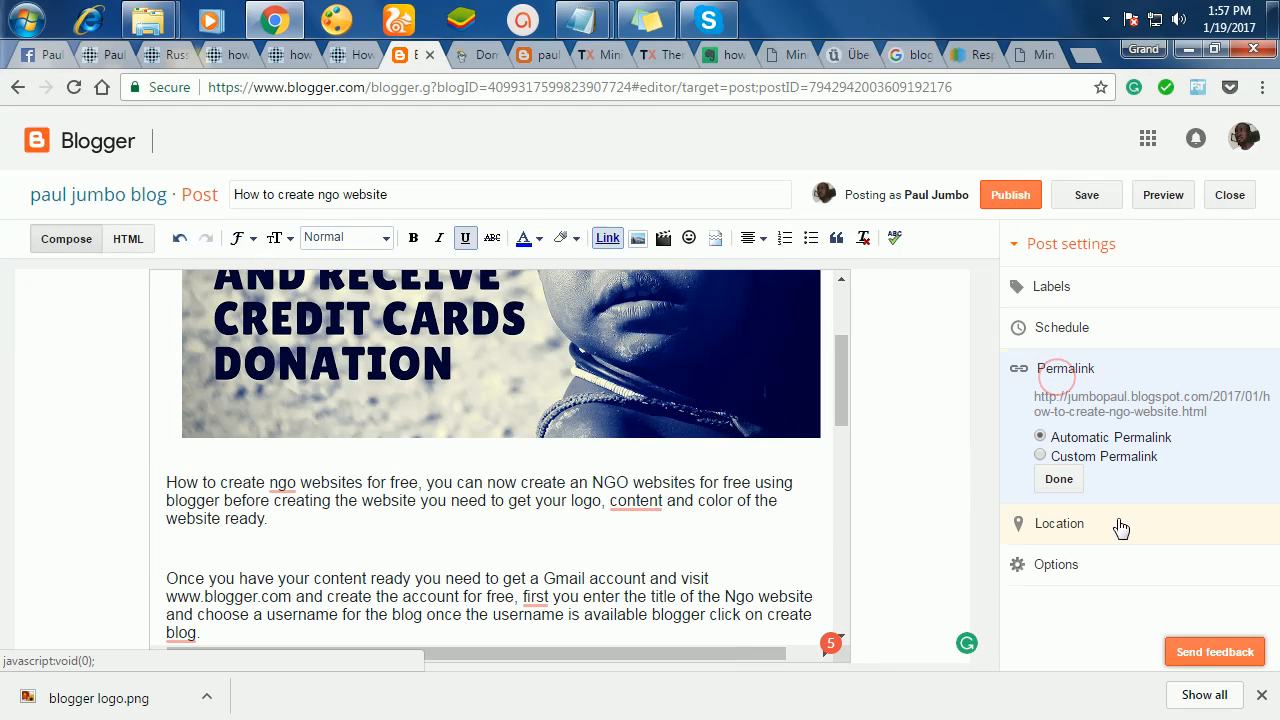
click(1040, 456)
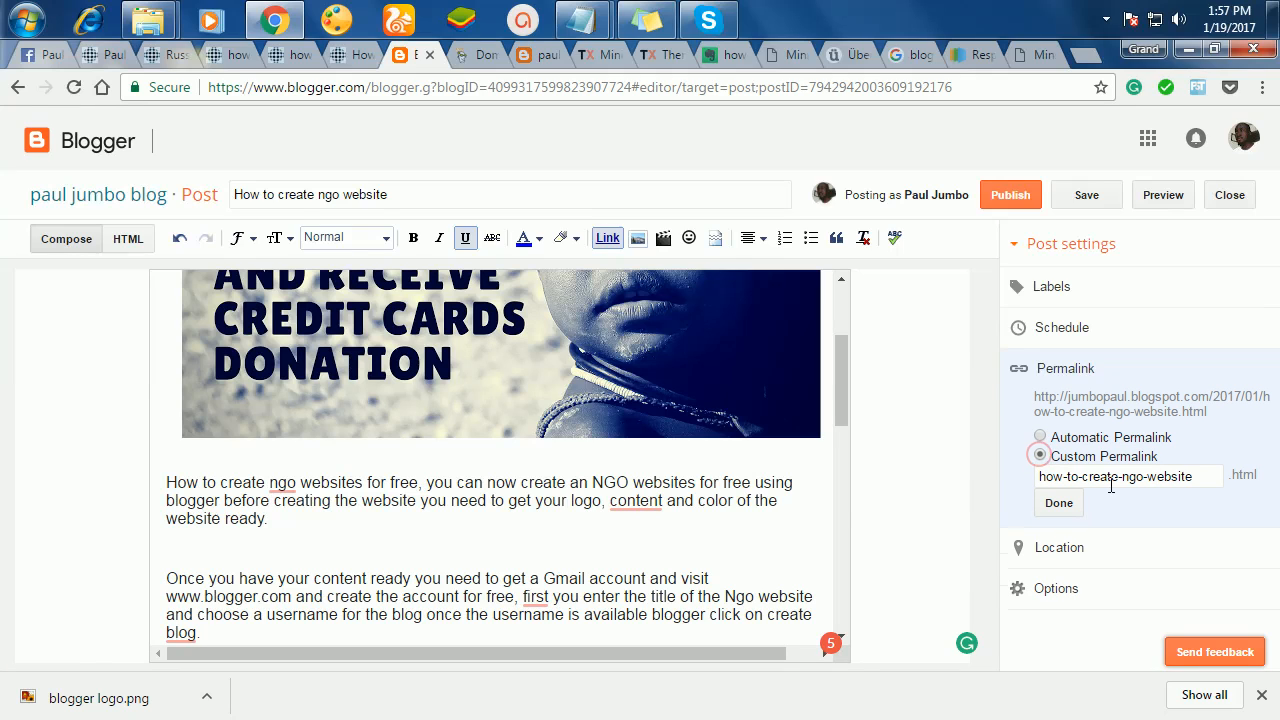
click(1217, 481)
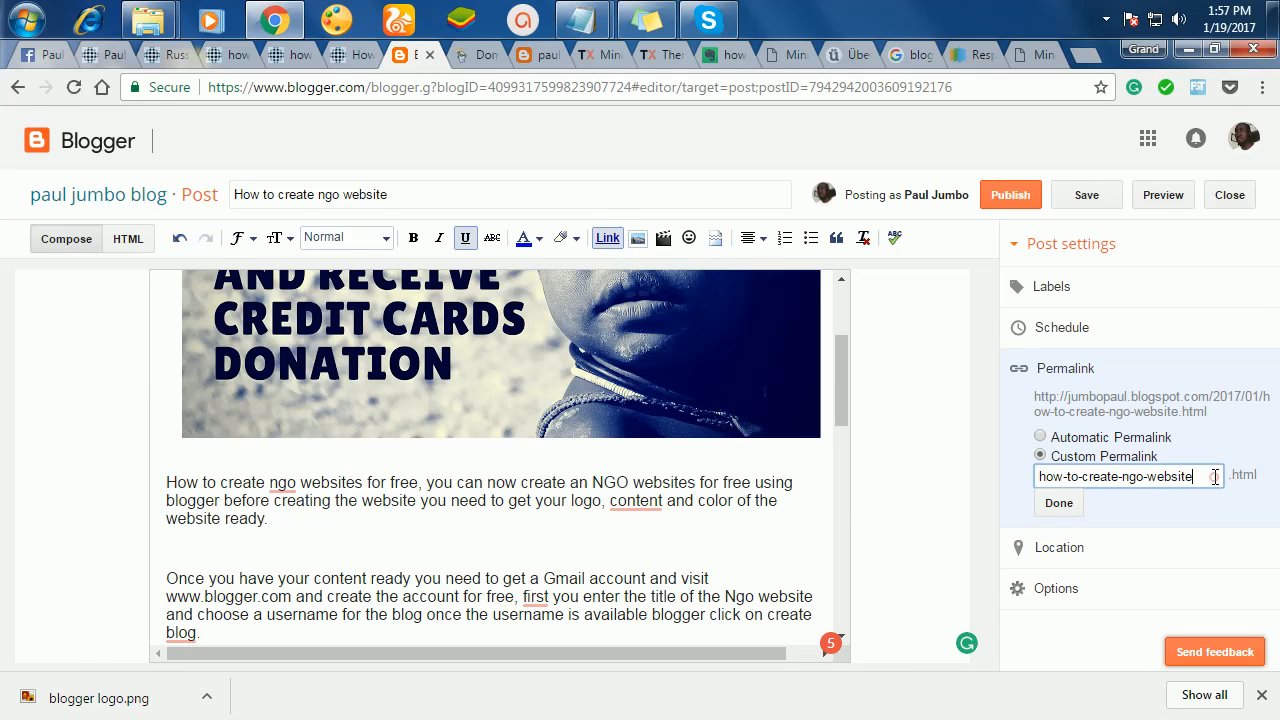
- Add the labels "ngo webite, web design" to the post
click(1066, 284)
click(1054, 353)
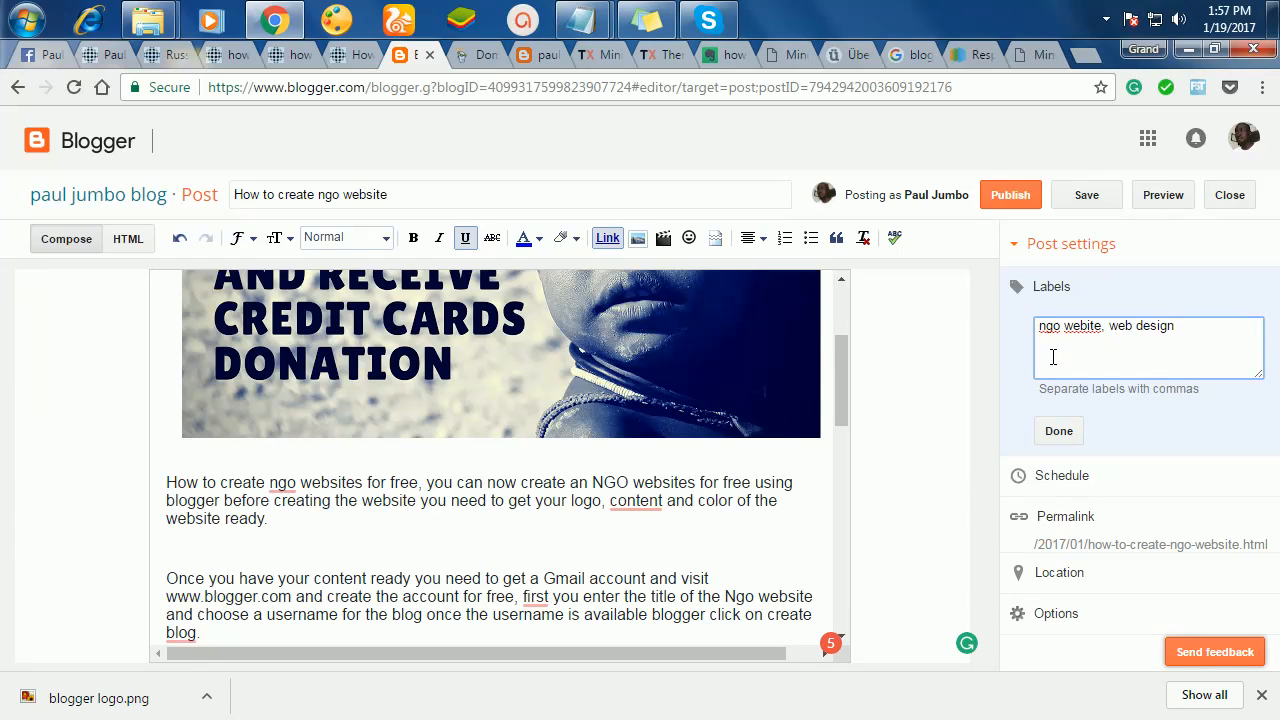
click(1057, 431)
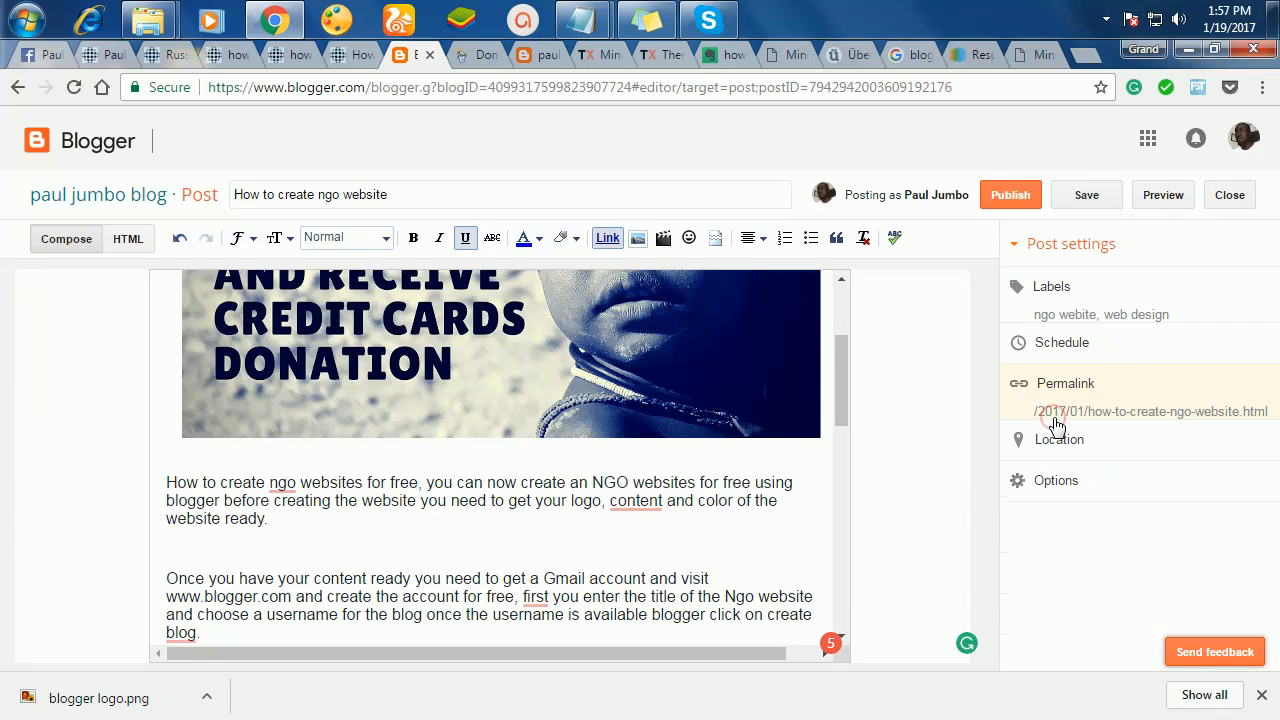
- Look through the post's schedule, location and permalink settings
click(1070, 352)
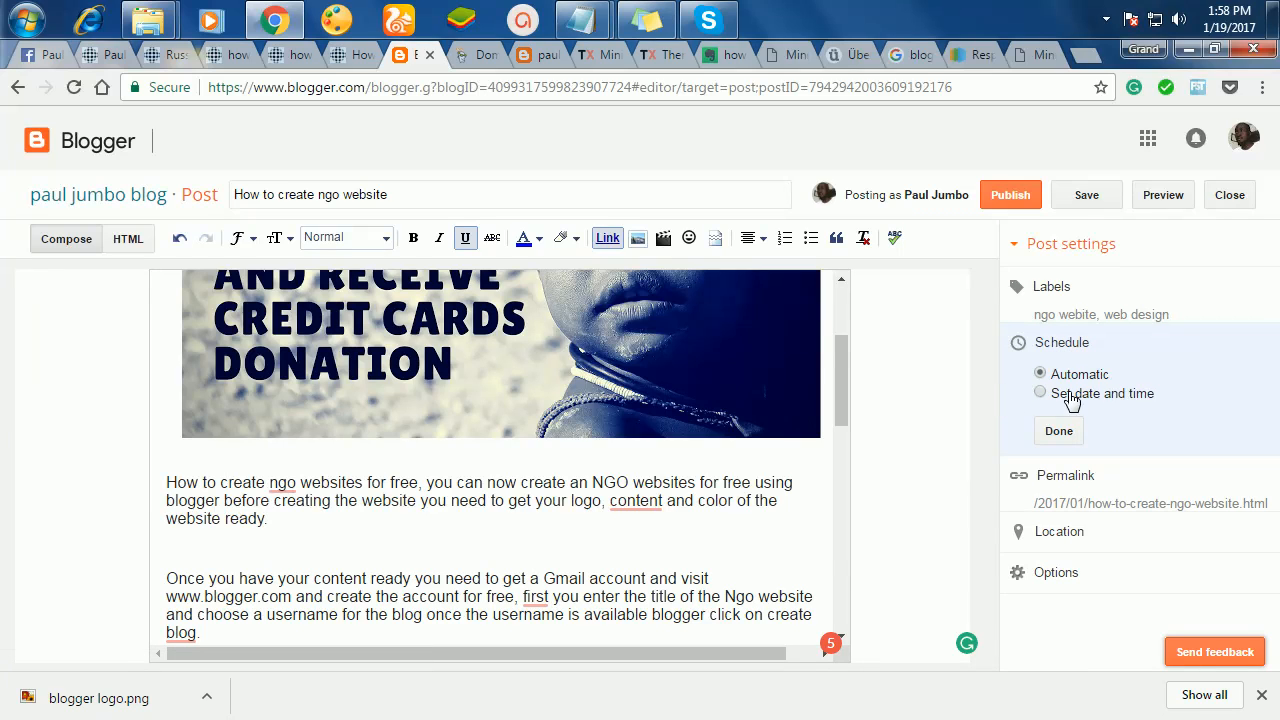
click(1103, 533)
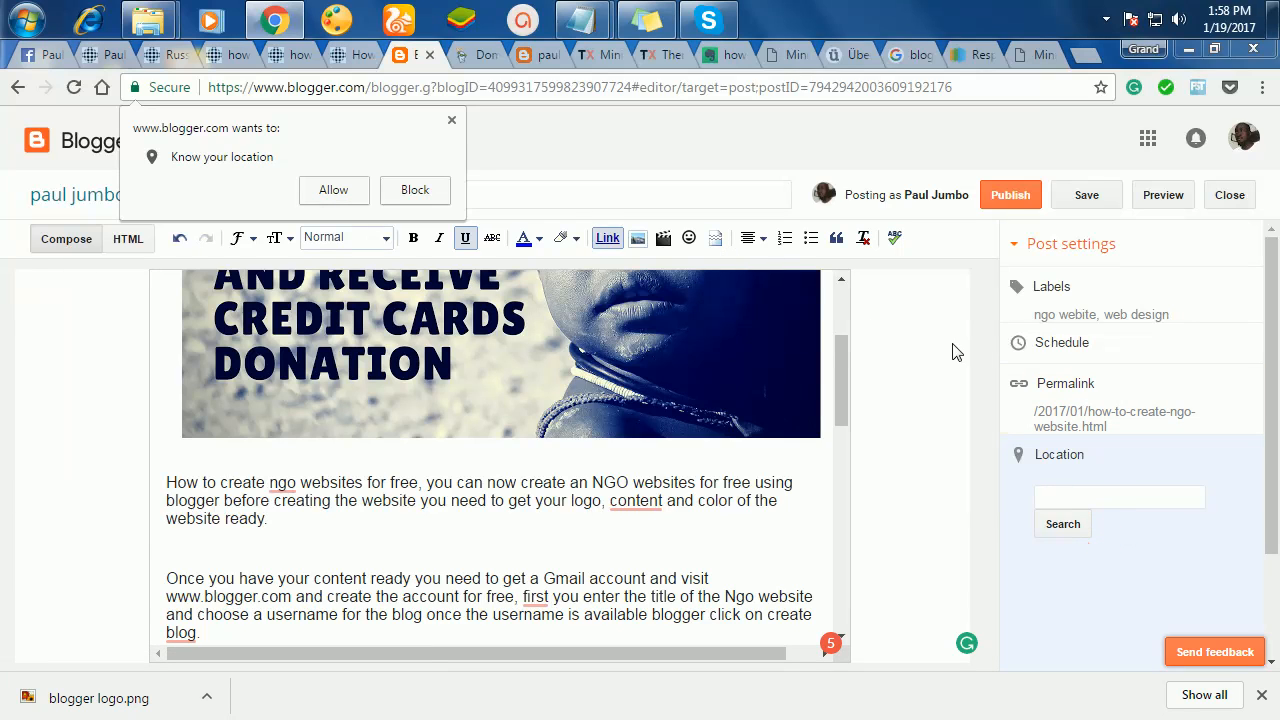
scroll(1154, 514, down, 3)
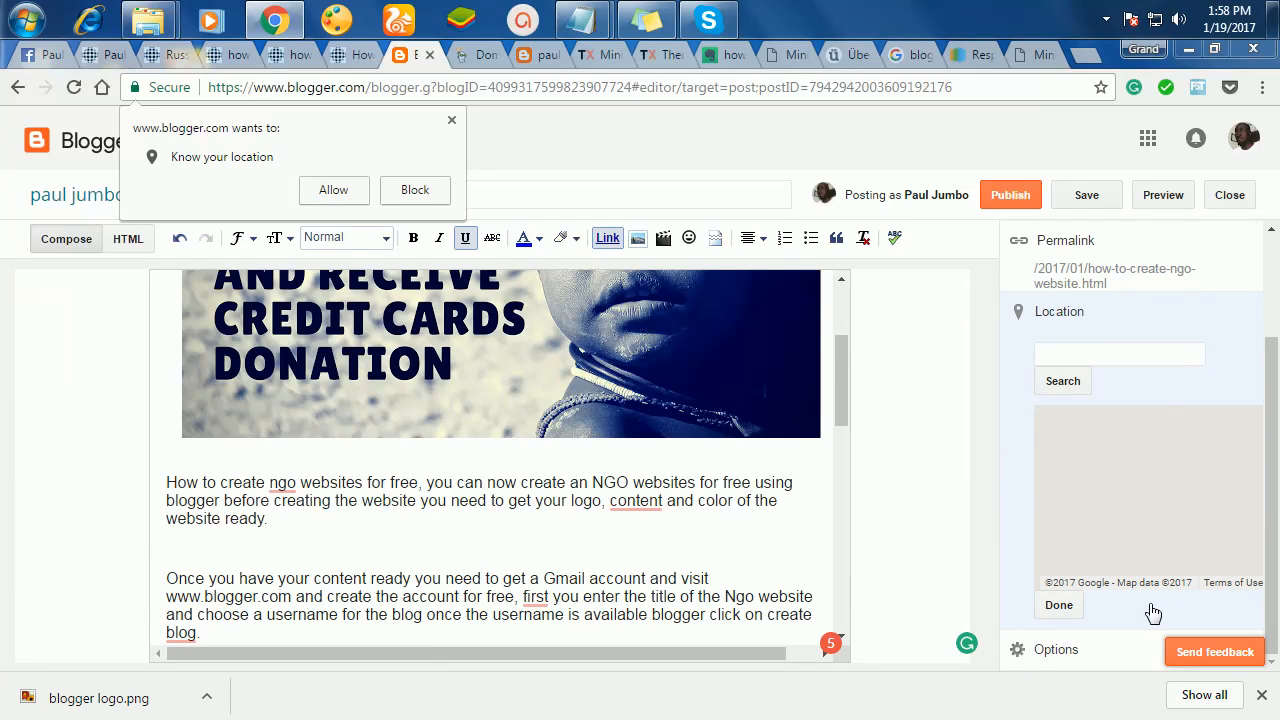
scroll(1066, 363, up, 2)
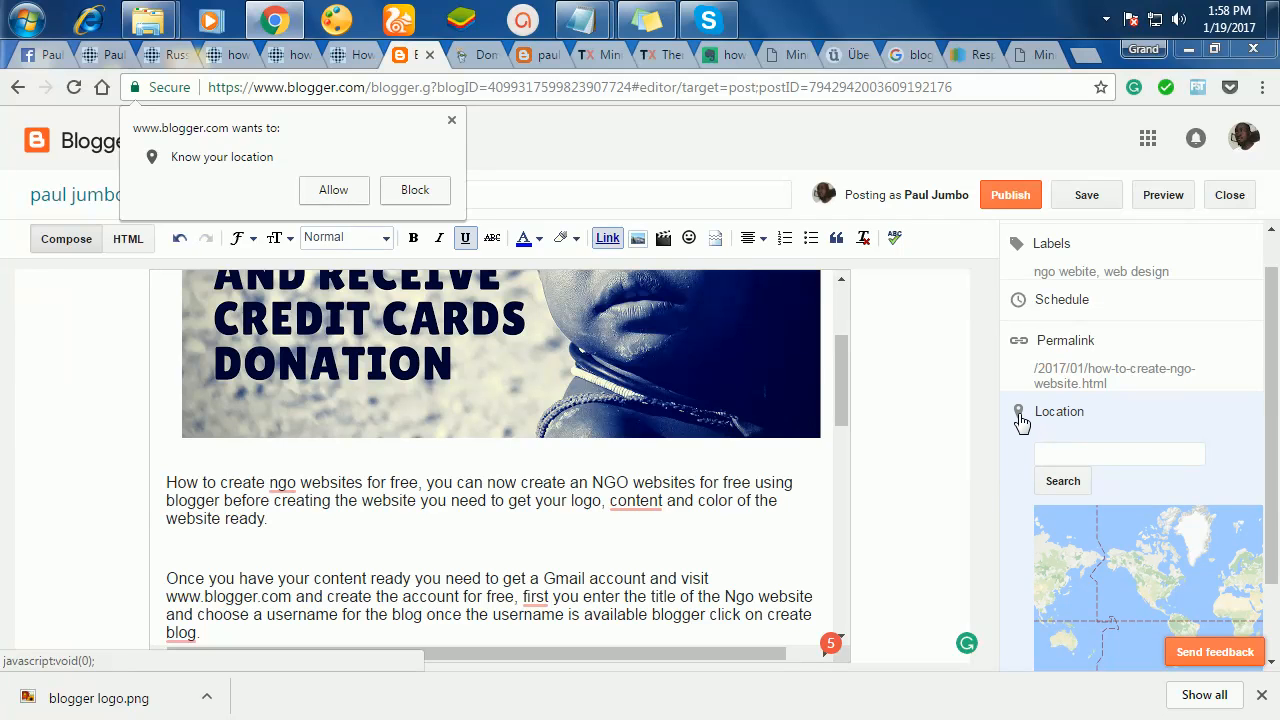
click(1018, 342)
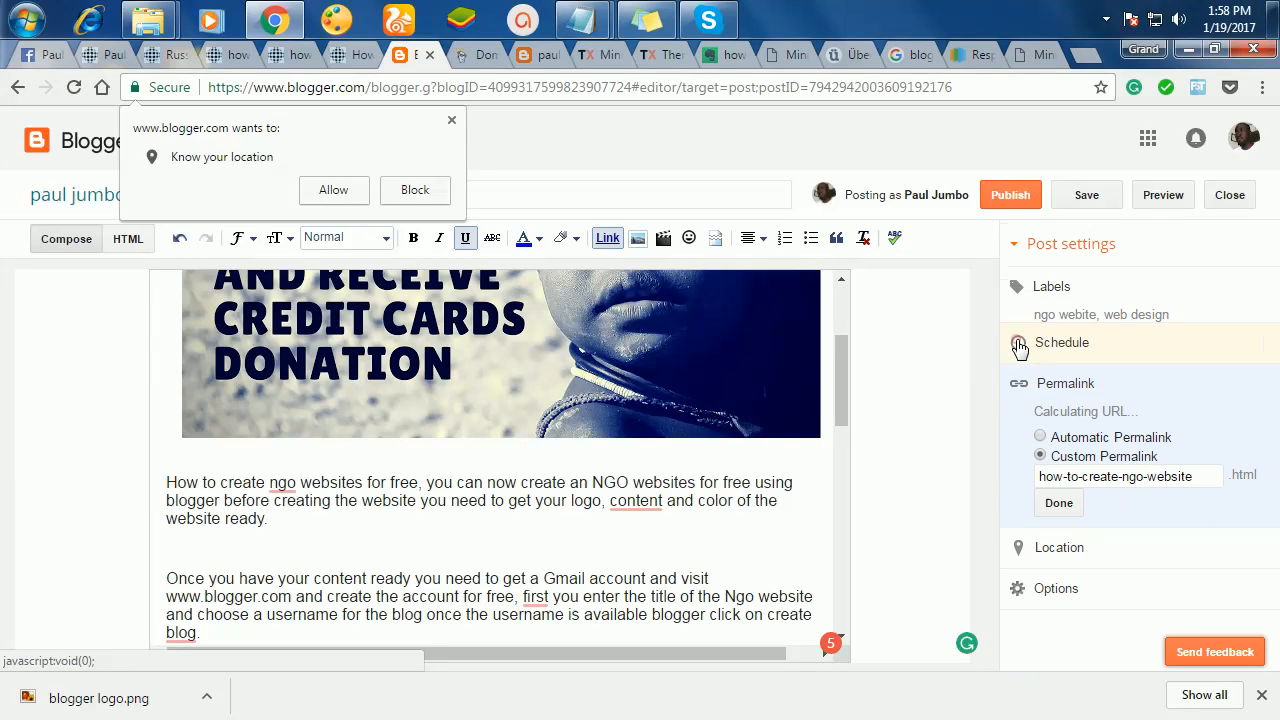
- Examine the post's reader comments, compose mode and line break options, and close them with the defaults kept
click(1058, 605)
scroll(1160, 535, down, 1)
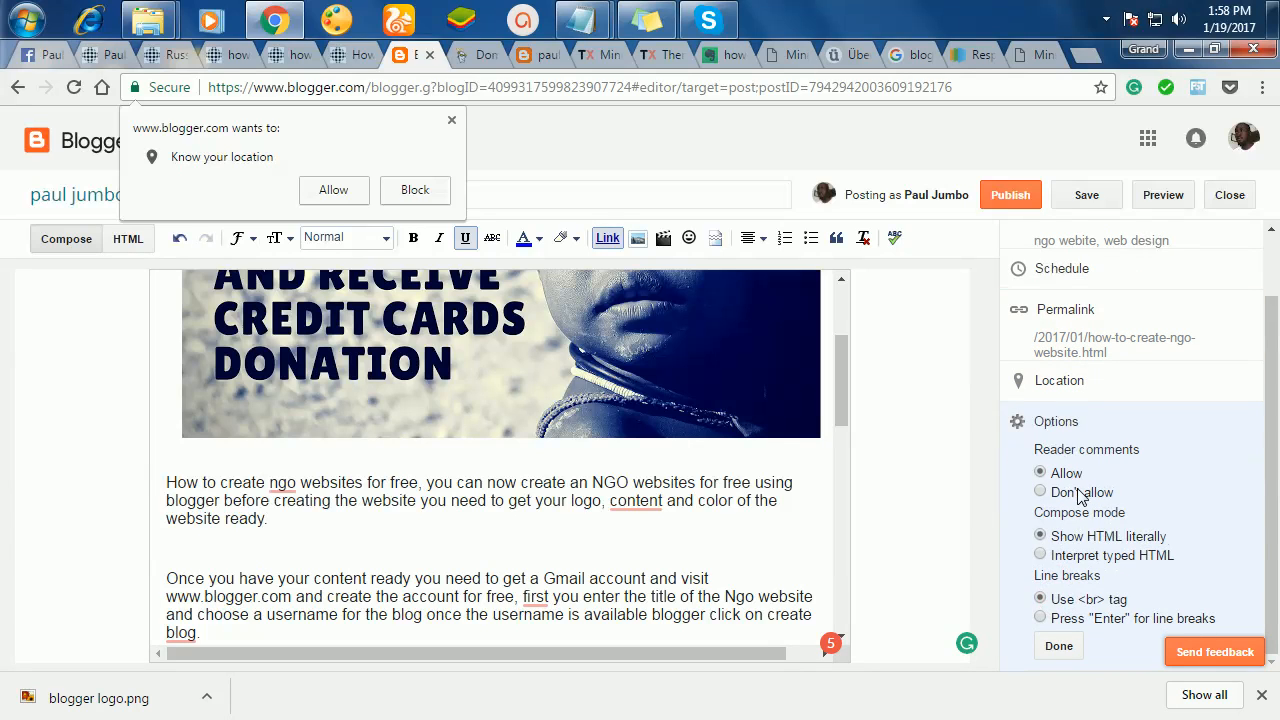
drag(1157, 458, 1014, 466)
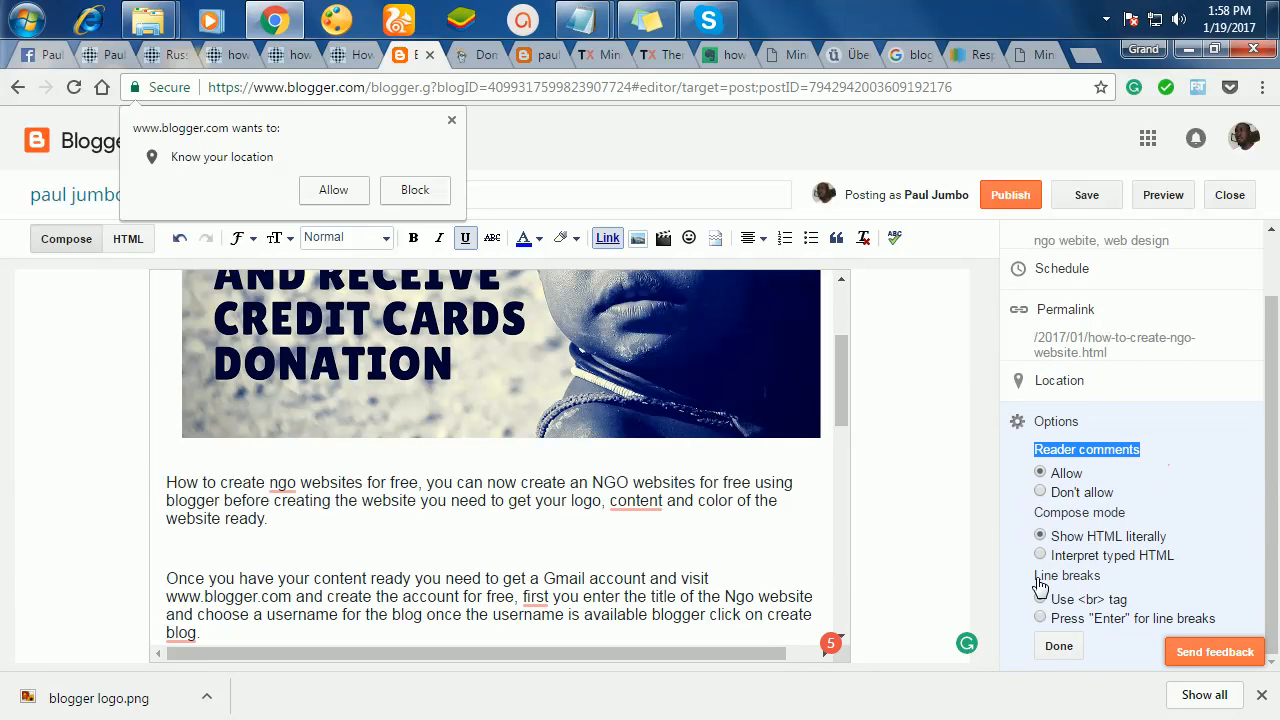
drag(1172, 537, 1020, 526)
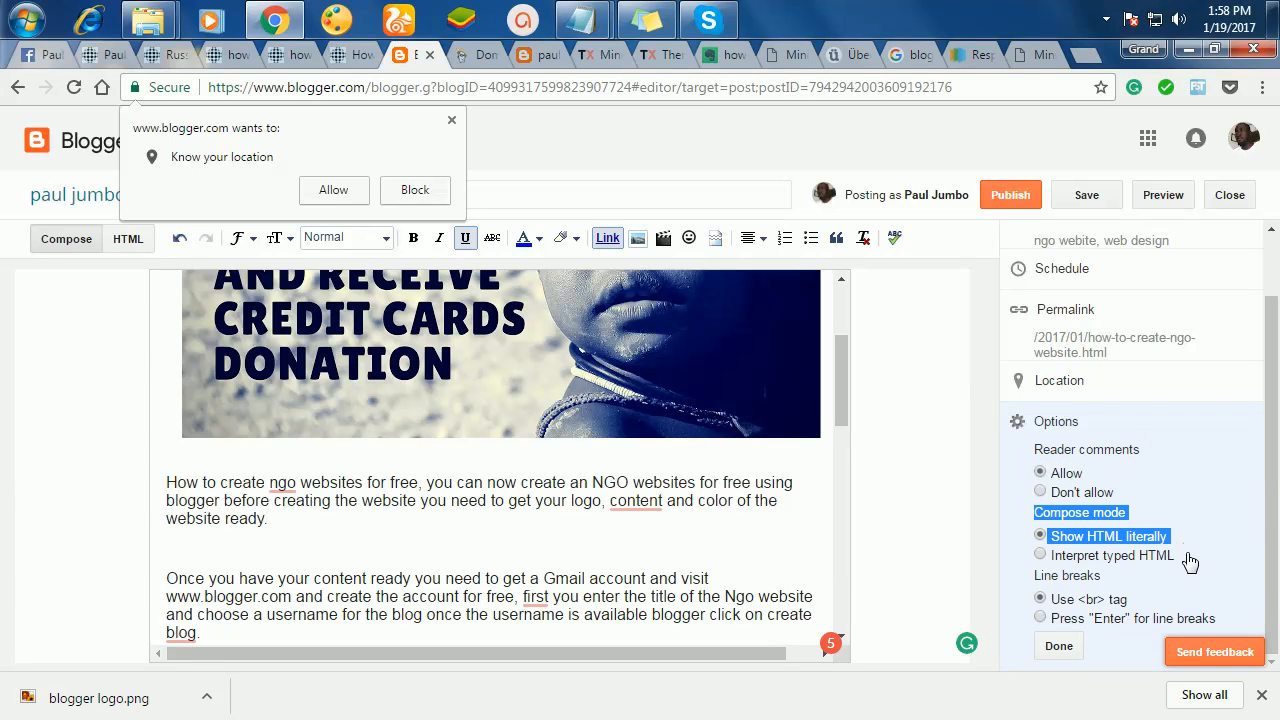
click(1066, 647)
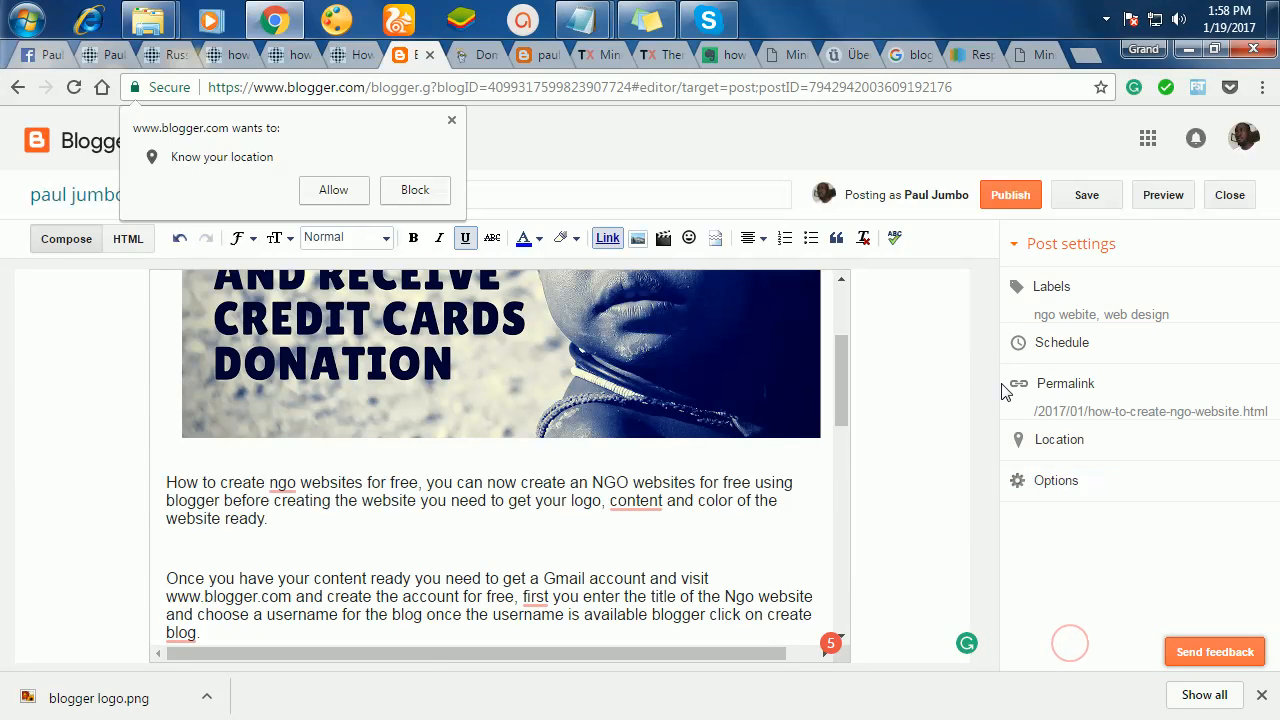
- Dismiss the browser's location request and review the post from the embedded video back up to the first image
scroll(571, 446, down, 6)
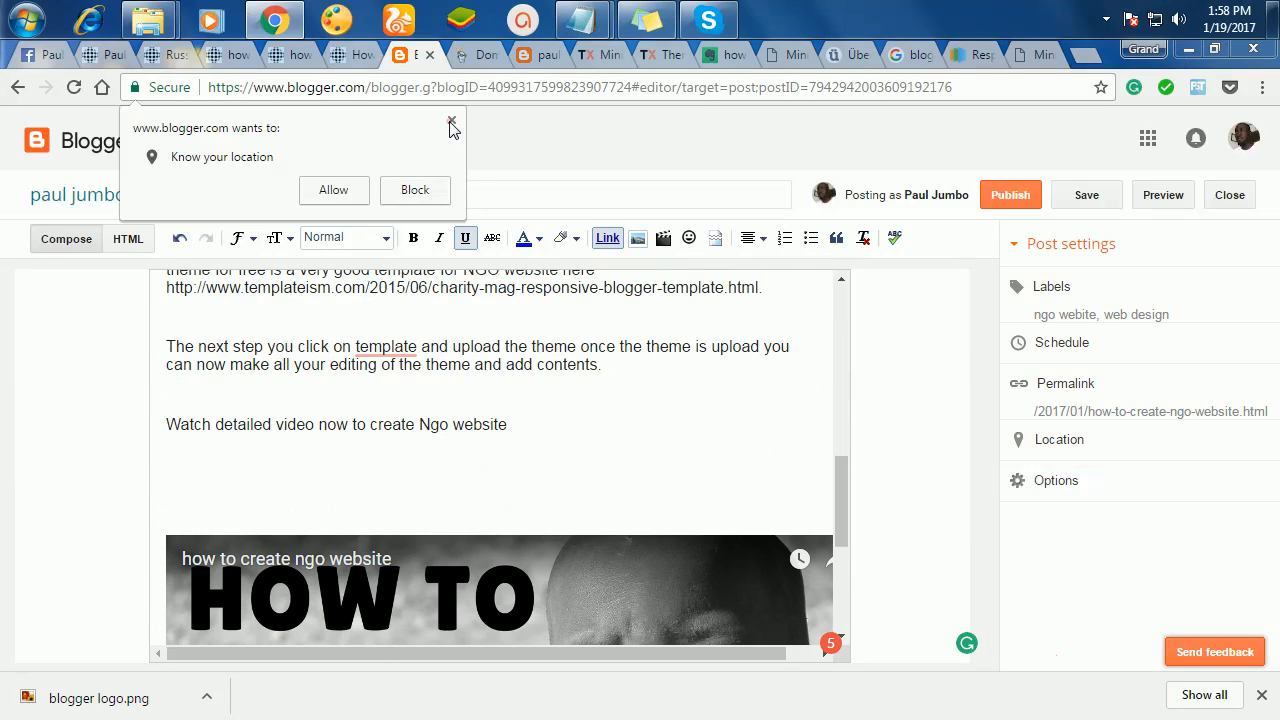
click(451, 121)
scroll(568, 436, down, 3)
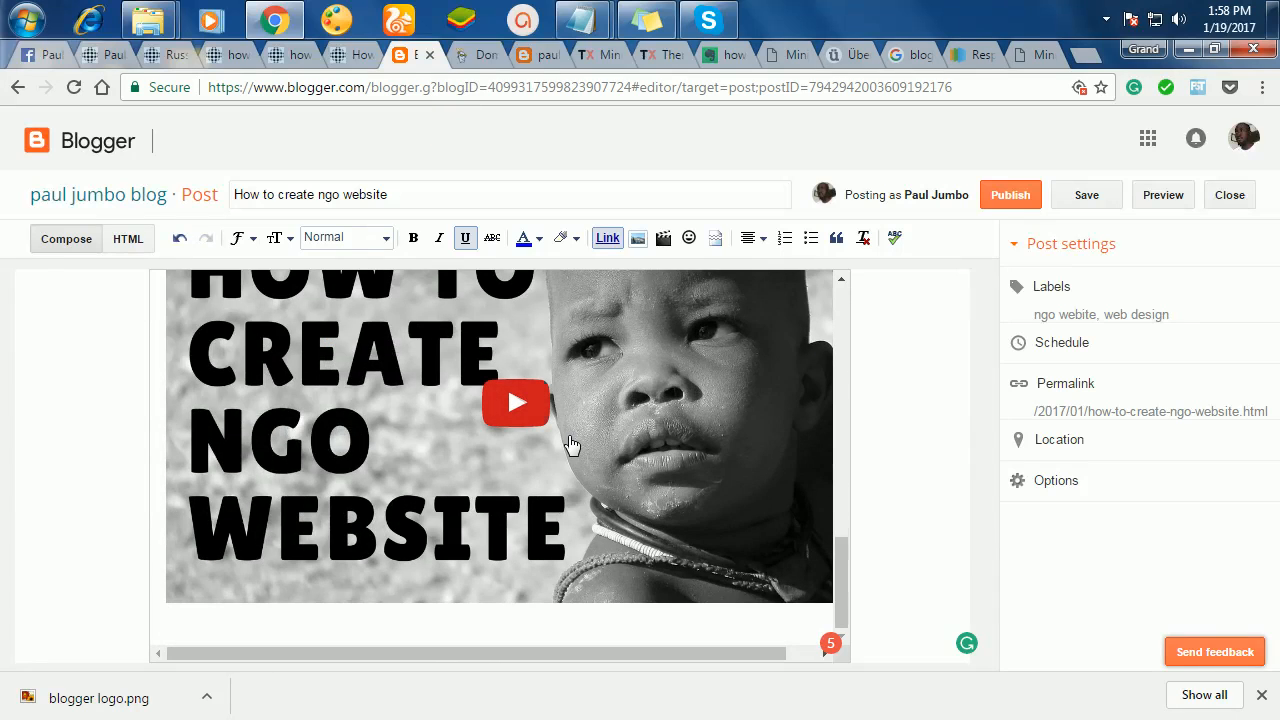
scroll(568, 443, up, 8)
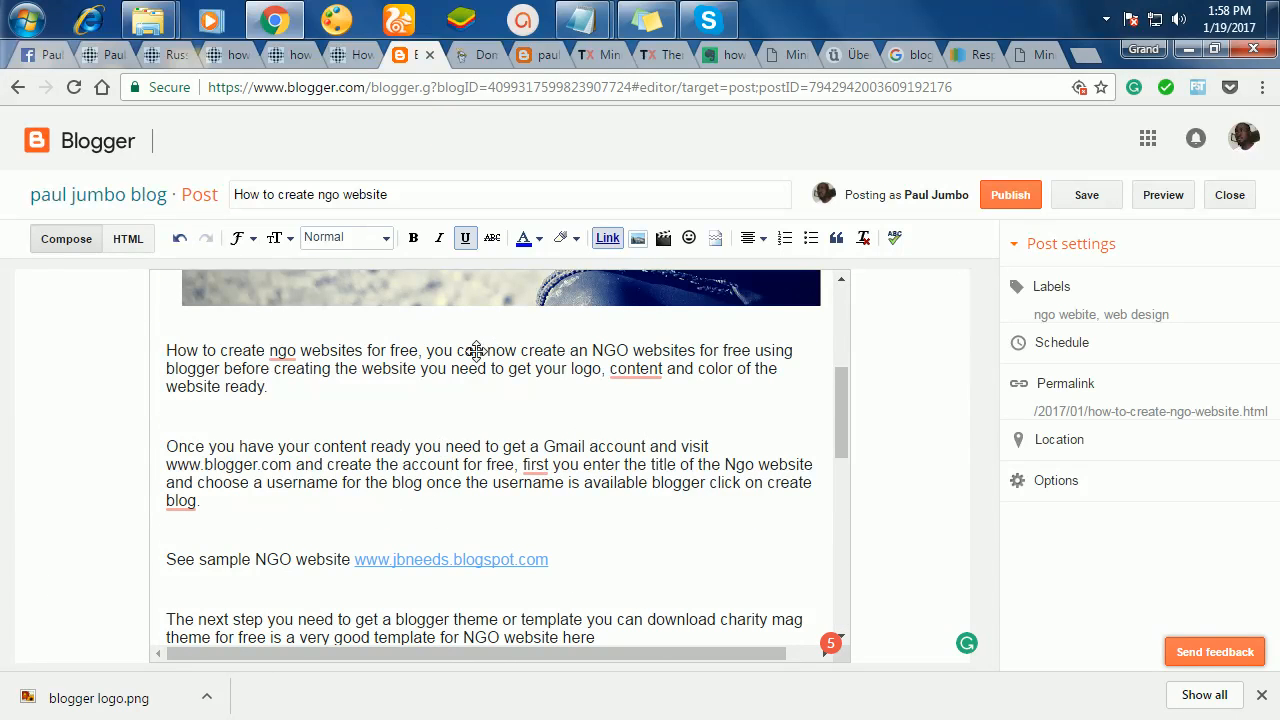
scroll(783, 482, up, 3)
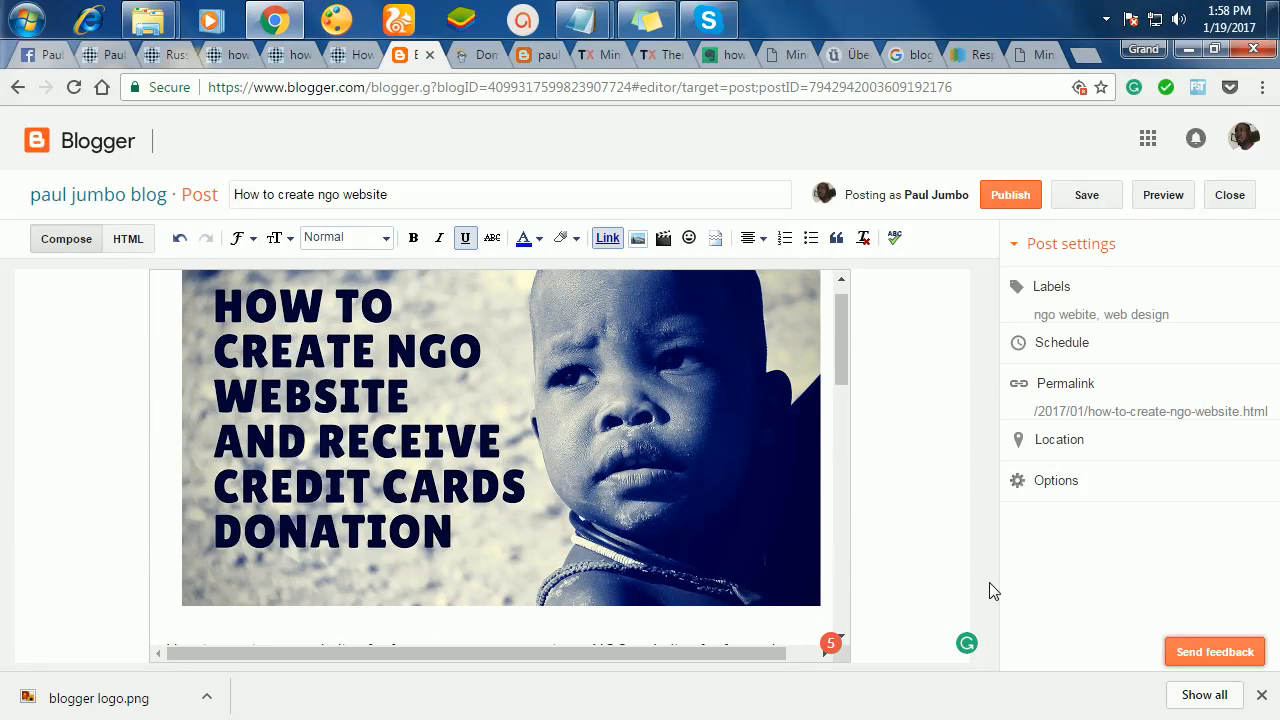
- Publish the NGO website post and start a new blog post
click(1010, 196)
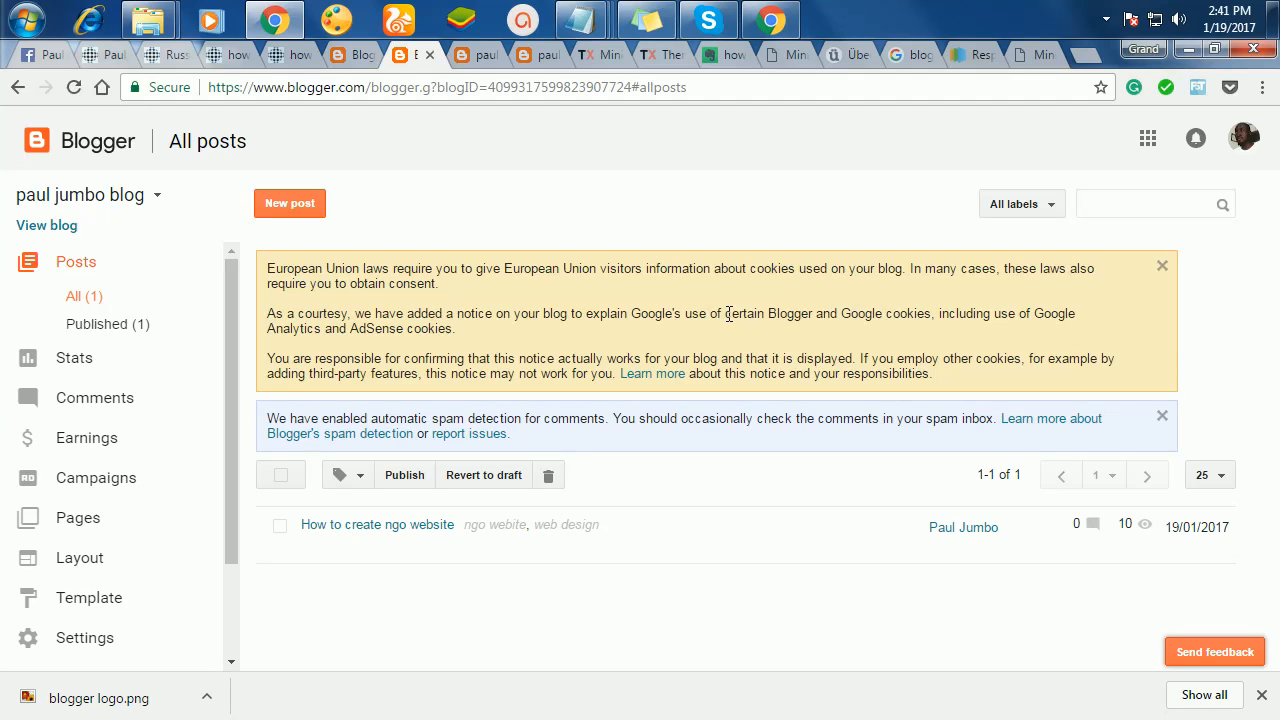
click(300, 203)
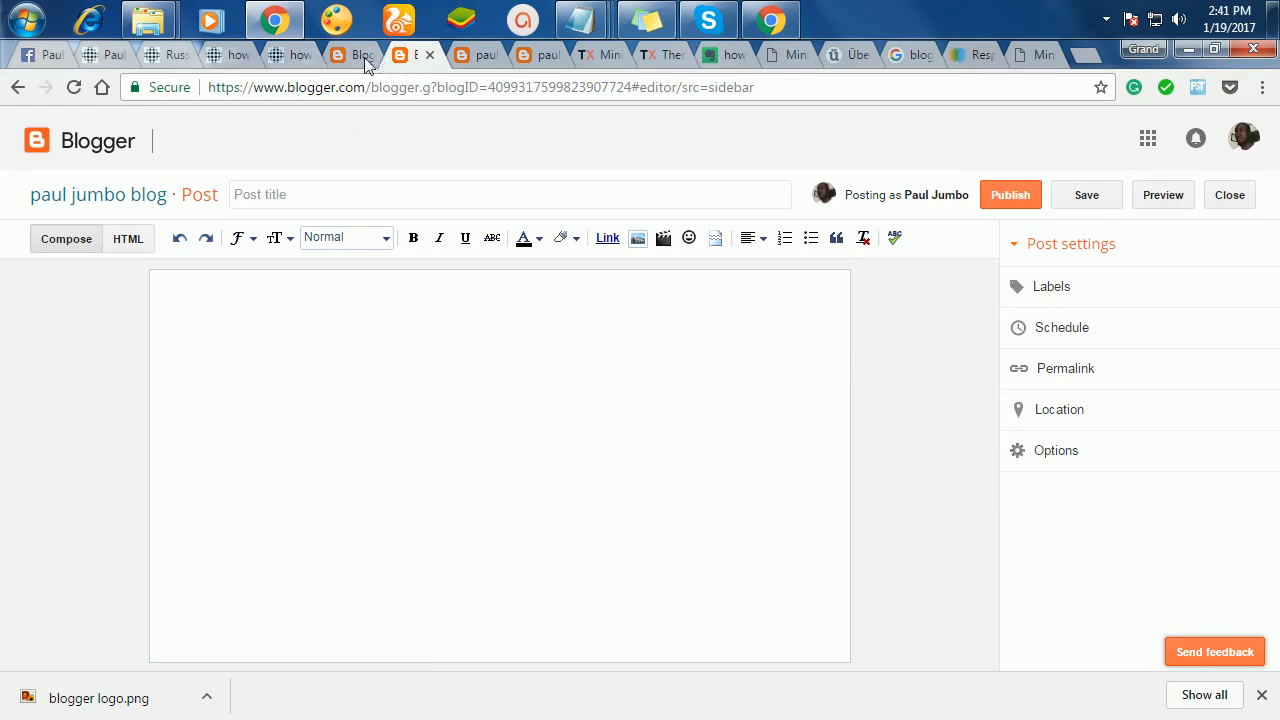
- Title the new post "how to get 1000 twitter followers daily" using the headline copied from the existing Twitter article
click(295, 57)
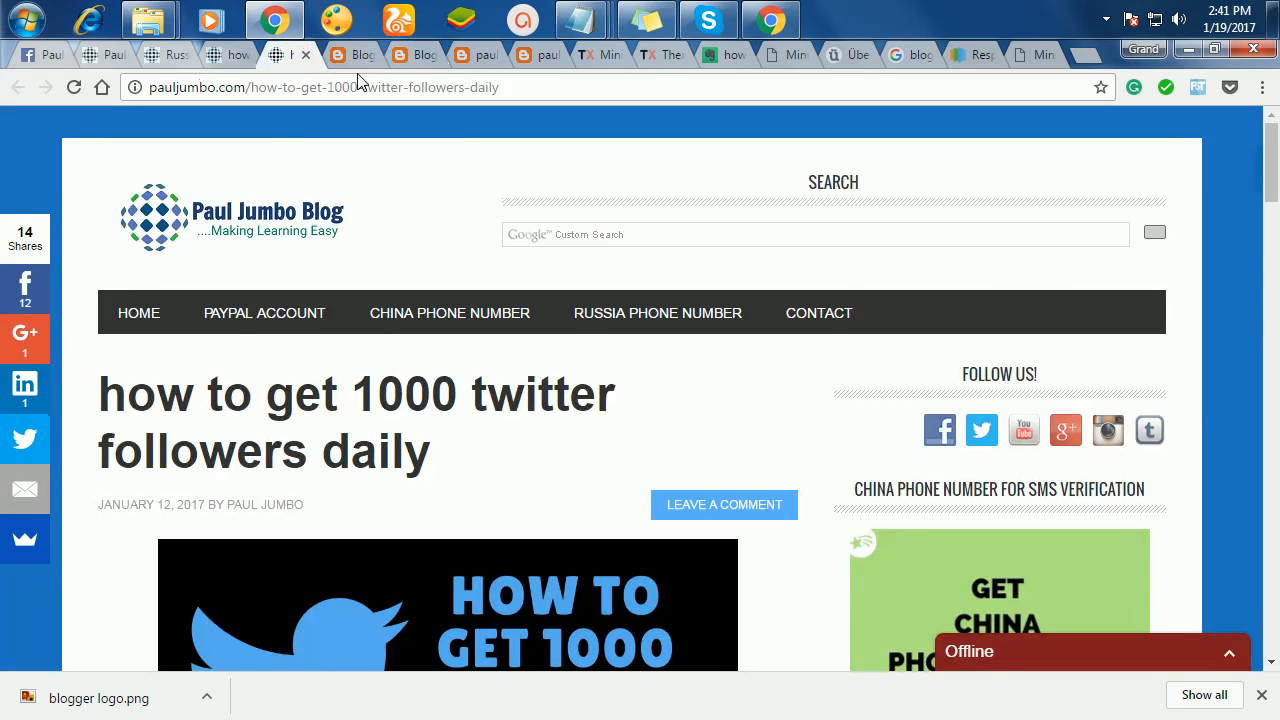
drag(428, 471, 90, 405)
key(ctrl+c)
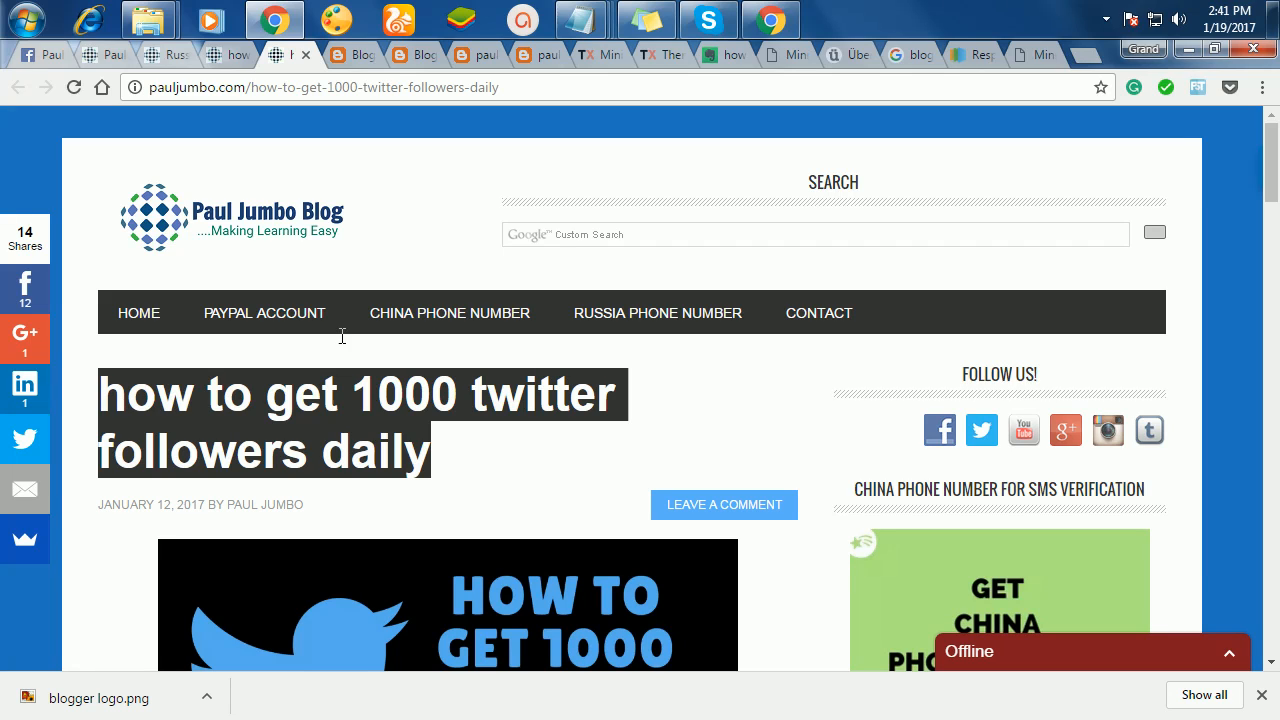
click(400, 57)
click(383, 196)
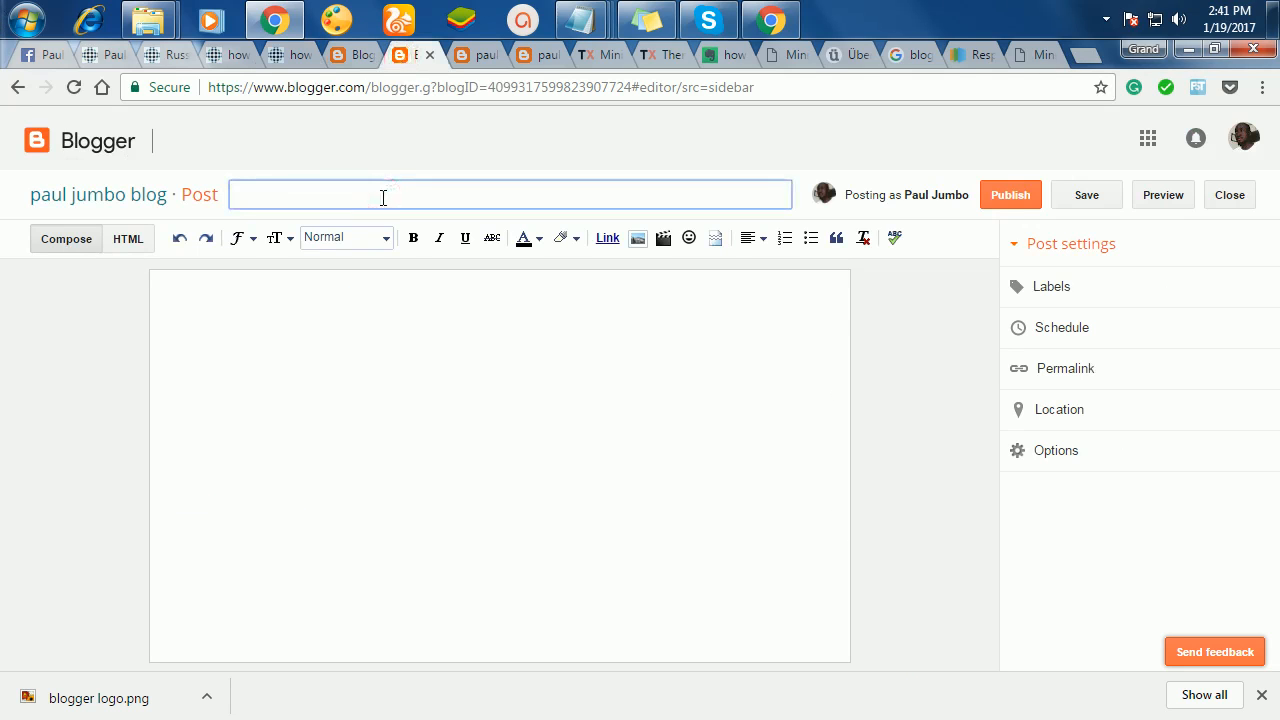
key(ctrl+v)
click(385, 330)
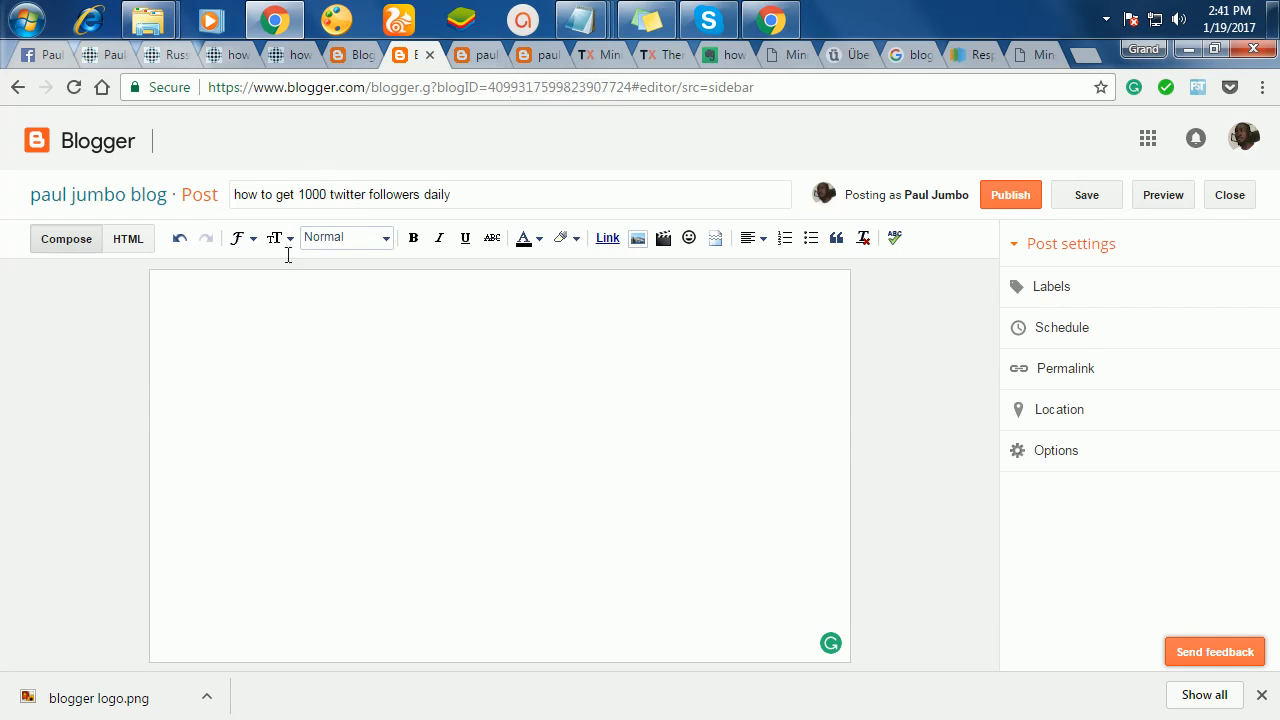
click(288, 56)
scroll(423, 449, down, 2)
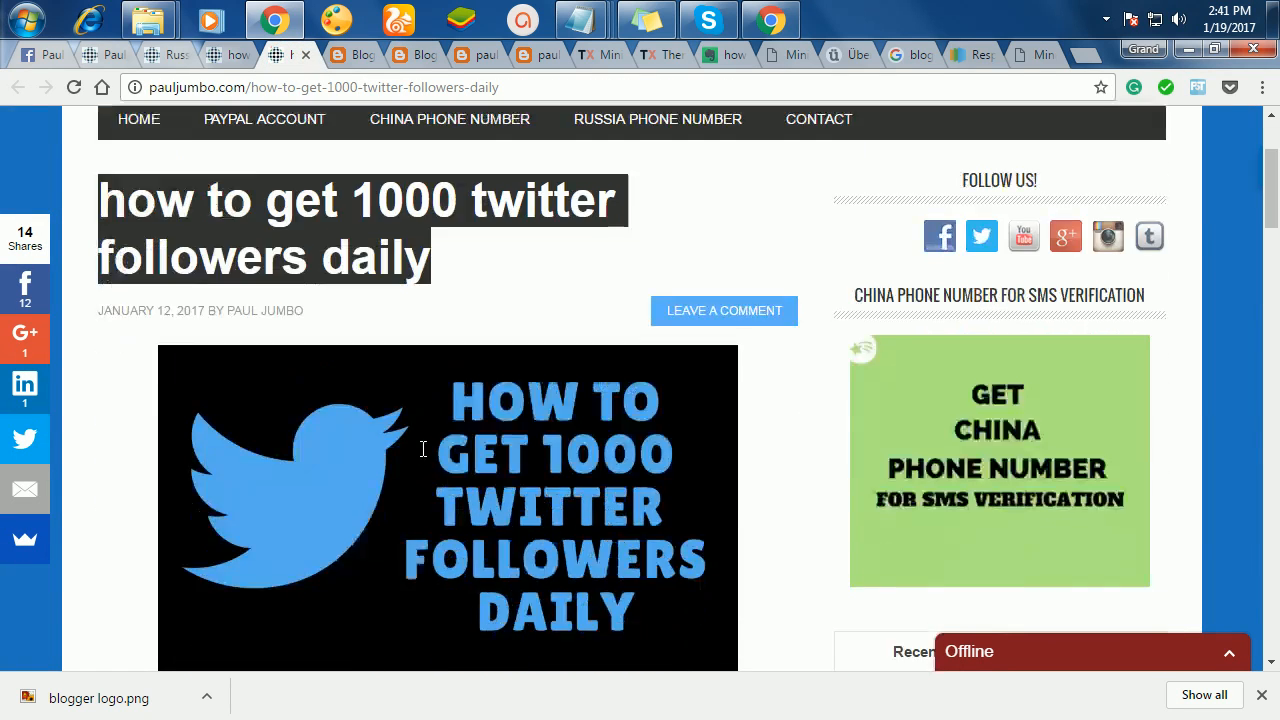
scroll(423, 449, down, 7)
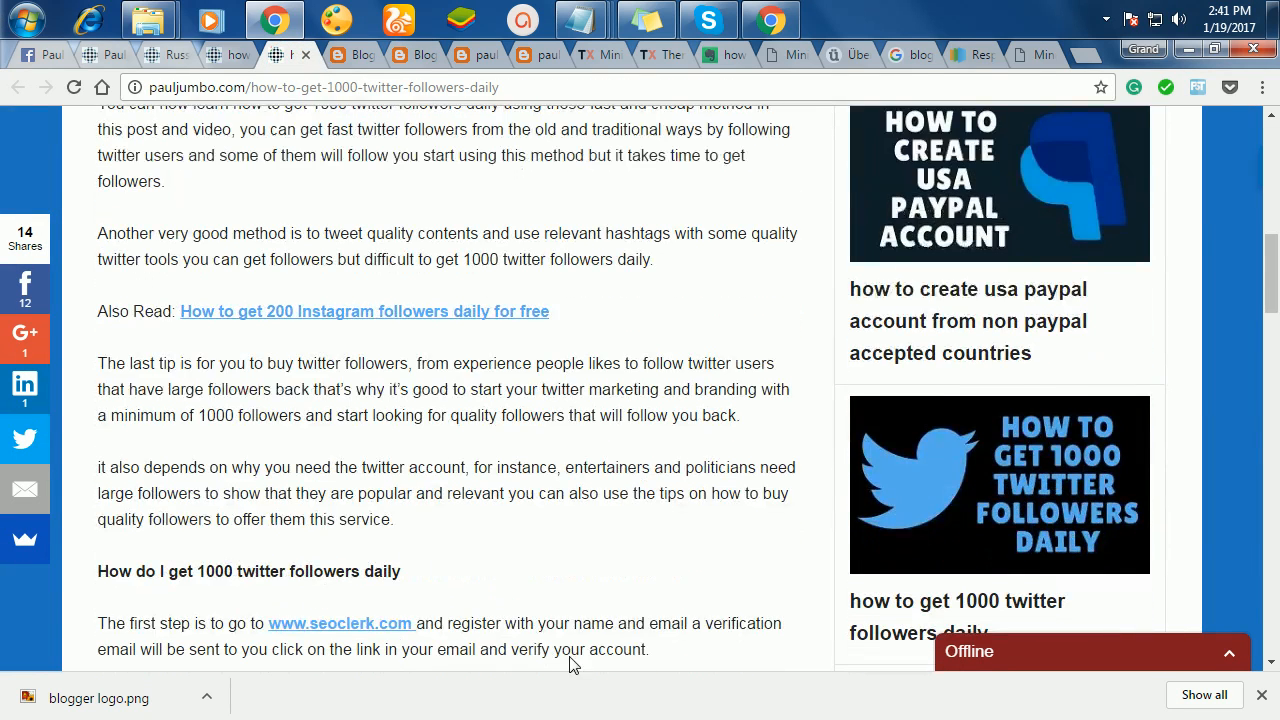
scroll(572, 660, down, 1)
drag(651, 554, 99, 421)
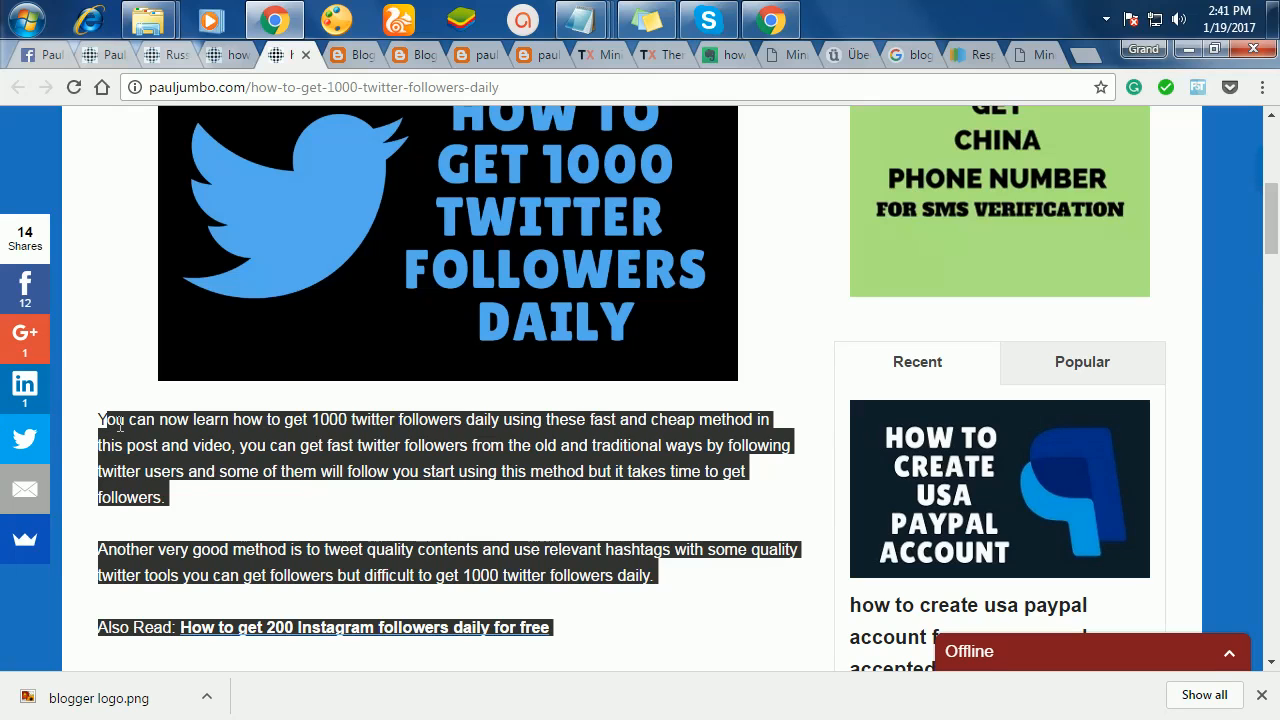
click(215, 55)
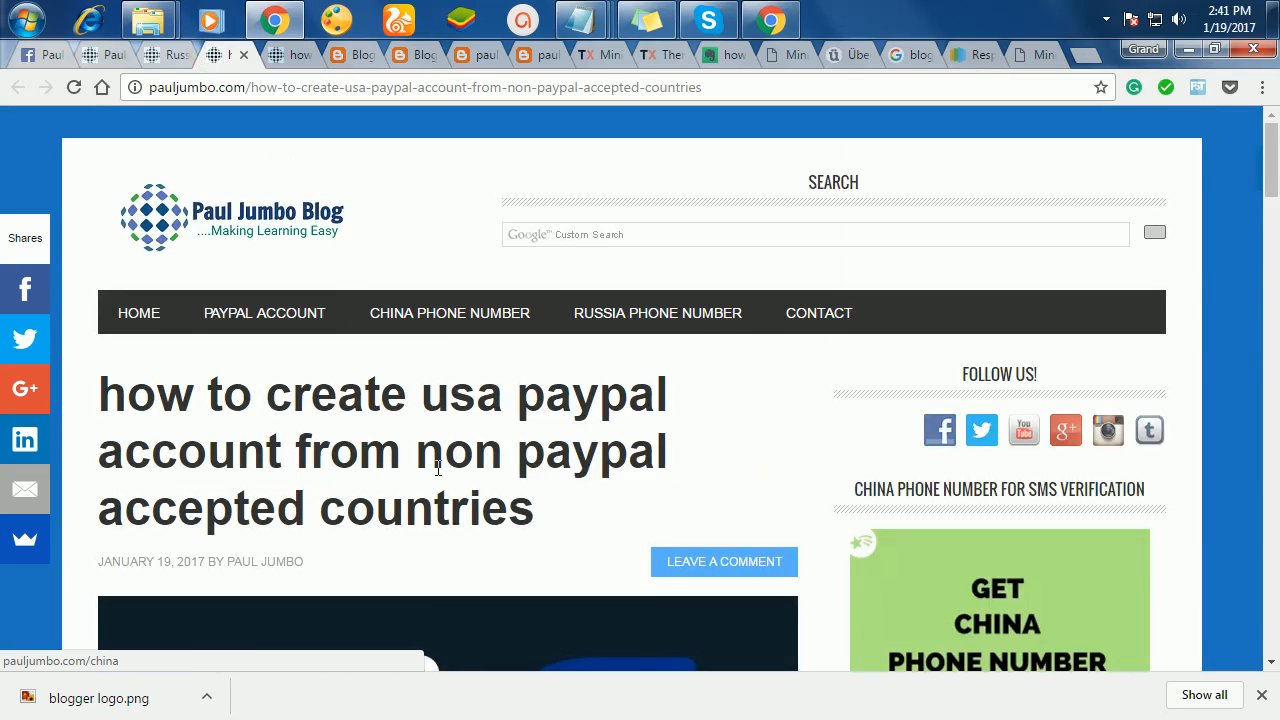
scroll(437, 470, down, 2)
scroll(437, 470, down, 1)
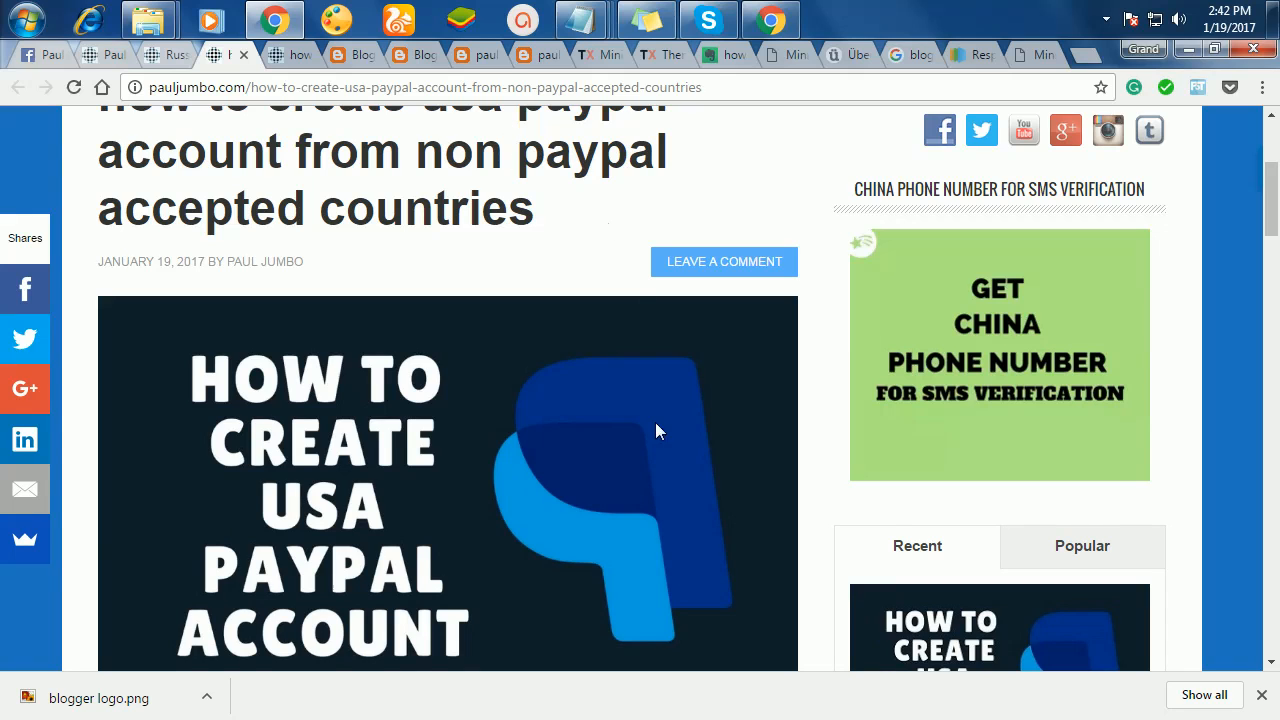
scroll(612, 480, down, 2)
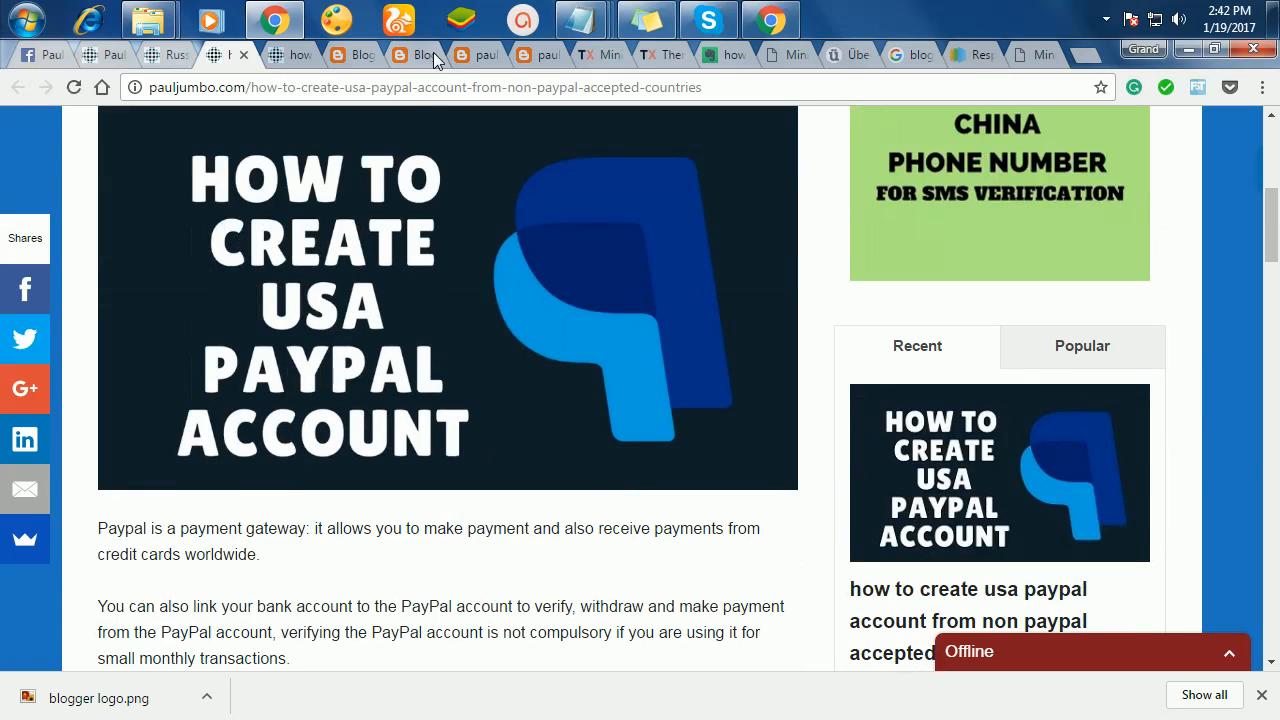
- Paste the copied article text into the new post's body and restore the missing "y" of its opening word "you"
click(434, 55)
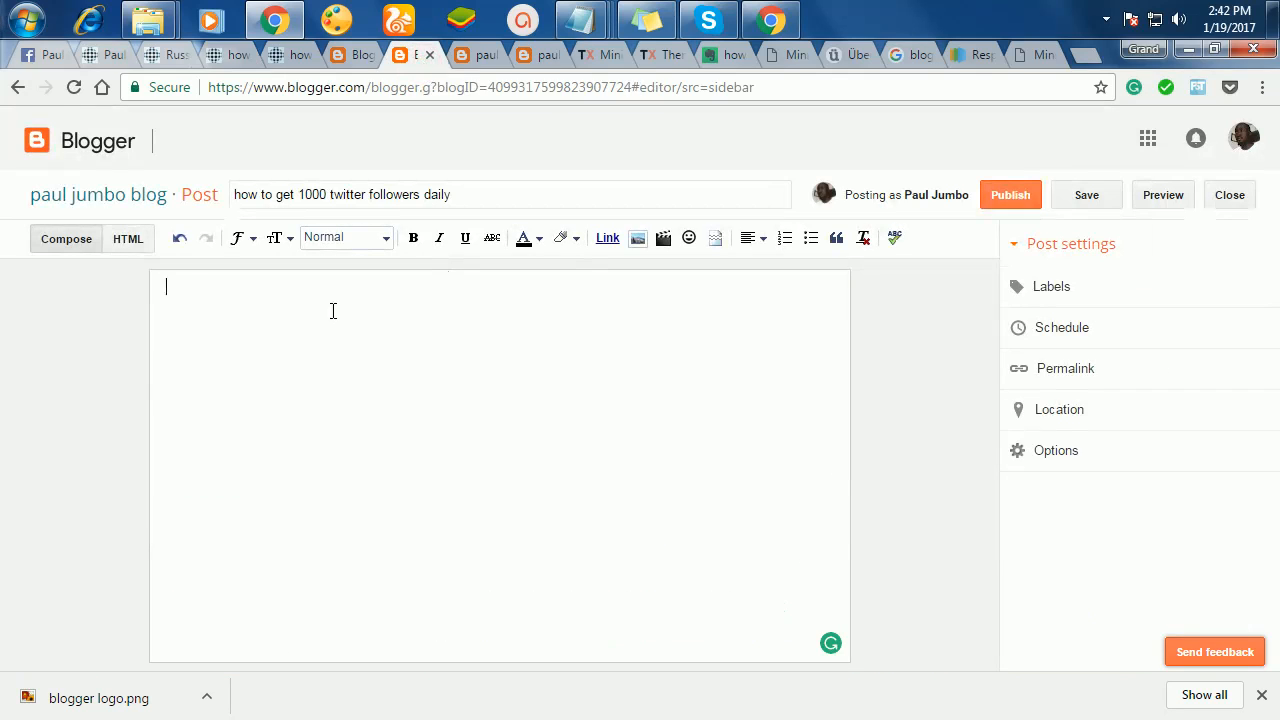
click(333, 310)
key(ctrl+v)
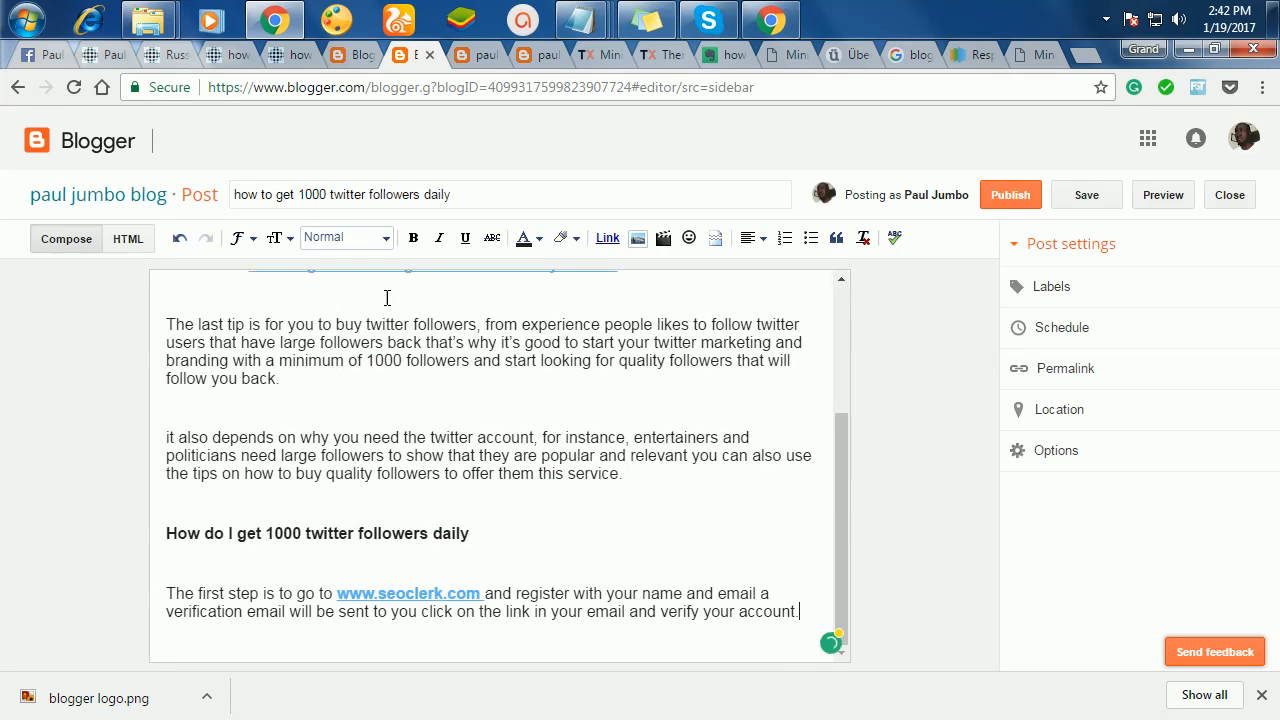
scroll(331, 368, up, 3)
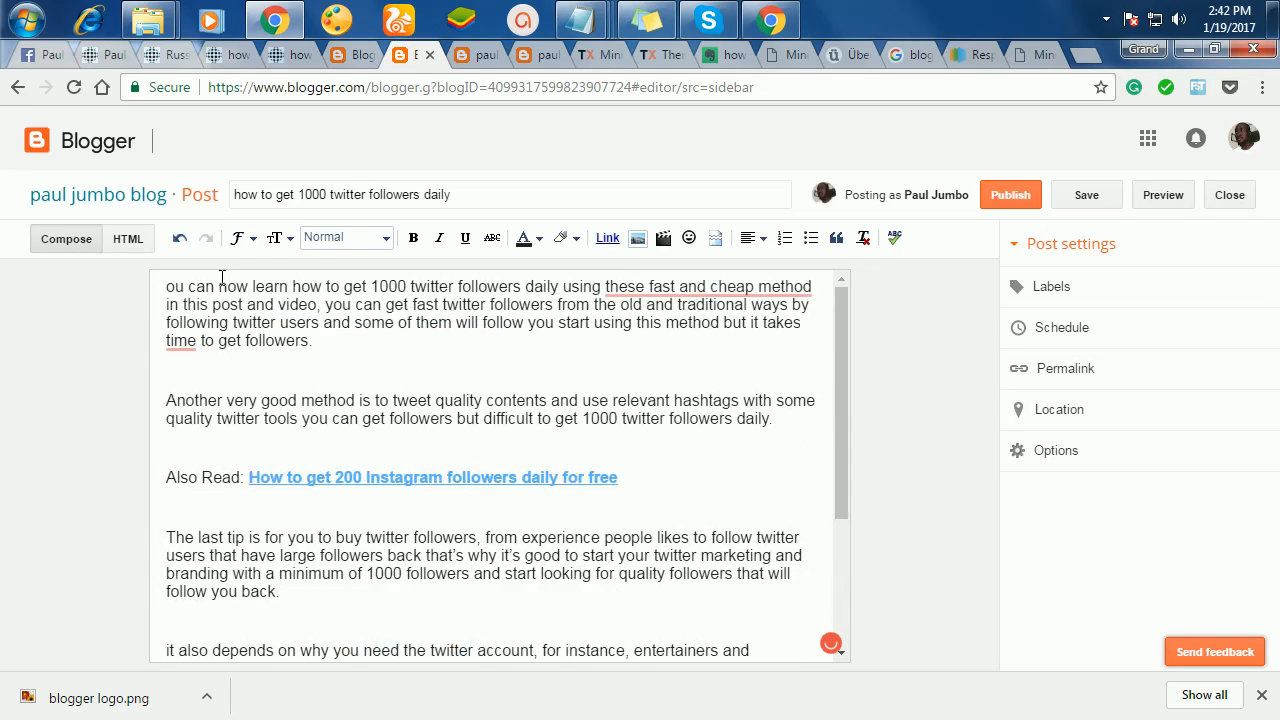
click(168, 287)
text(Y)
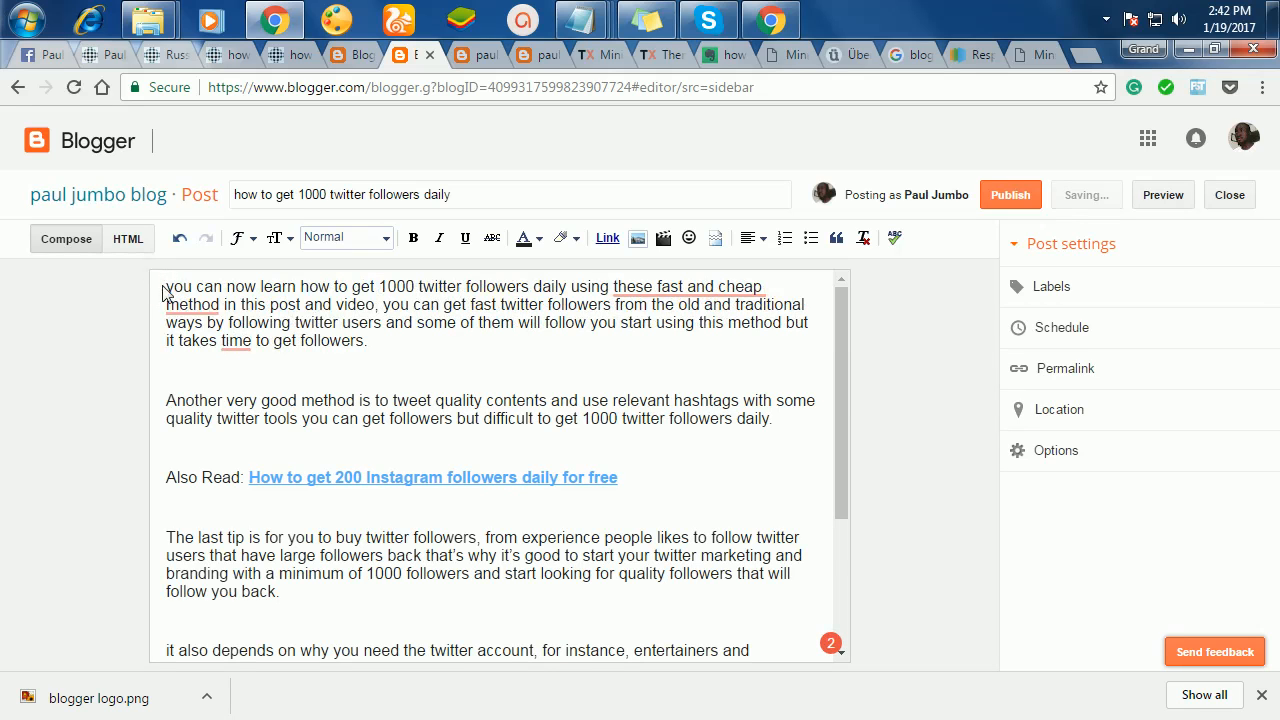
- Insert empty space above the opening paragraph and place the text cursor there for an image
key(Return)
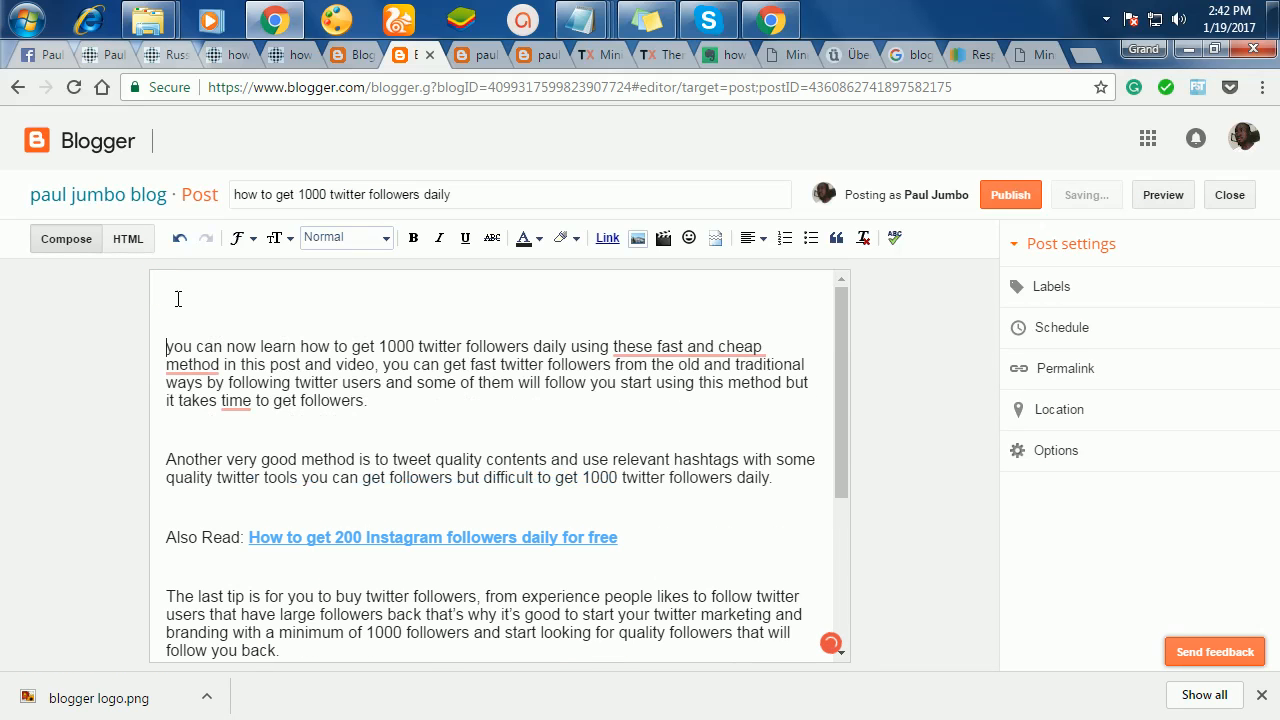
click(176, 299)
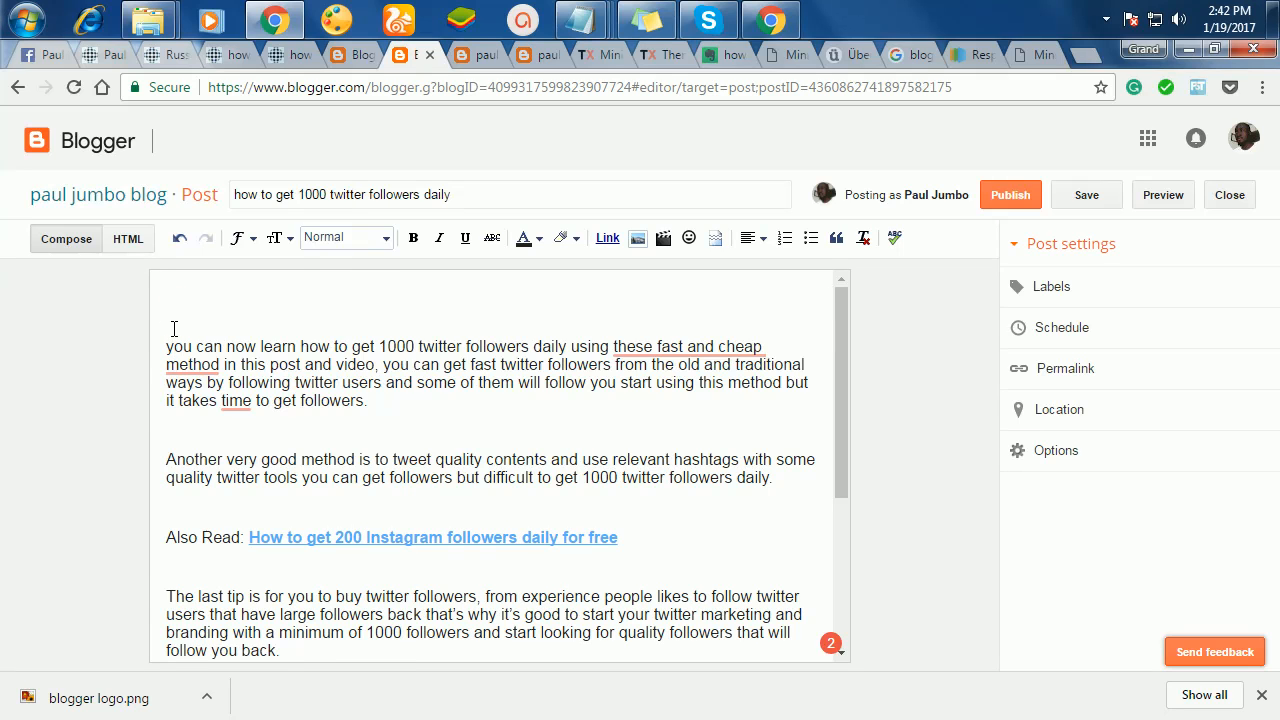
key(Delete)
key(Return)
click(177, 311)
click(494, 294)
- Upload the image "how to get 1000 twitter followers daily" from the blogger tutorial folder and add it above the opening paragraph
click(638, 238)
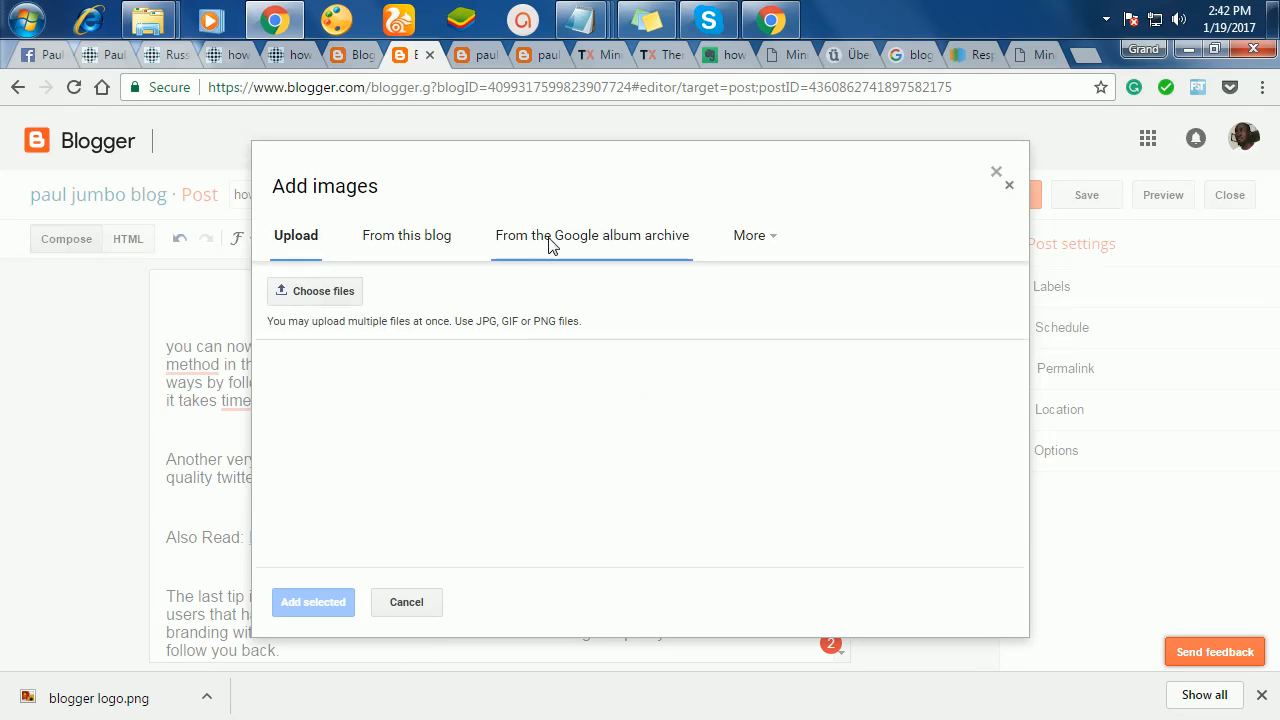
click(320, 291)
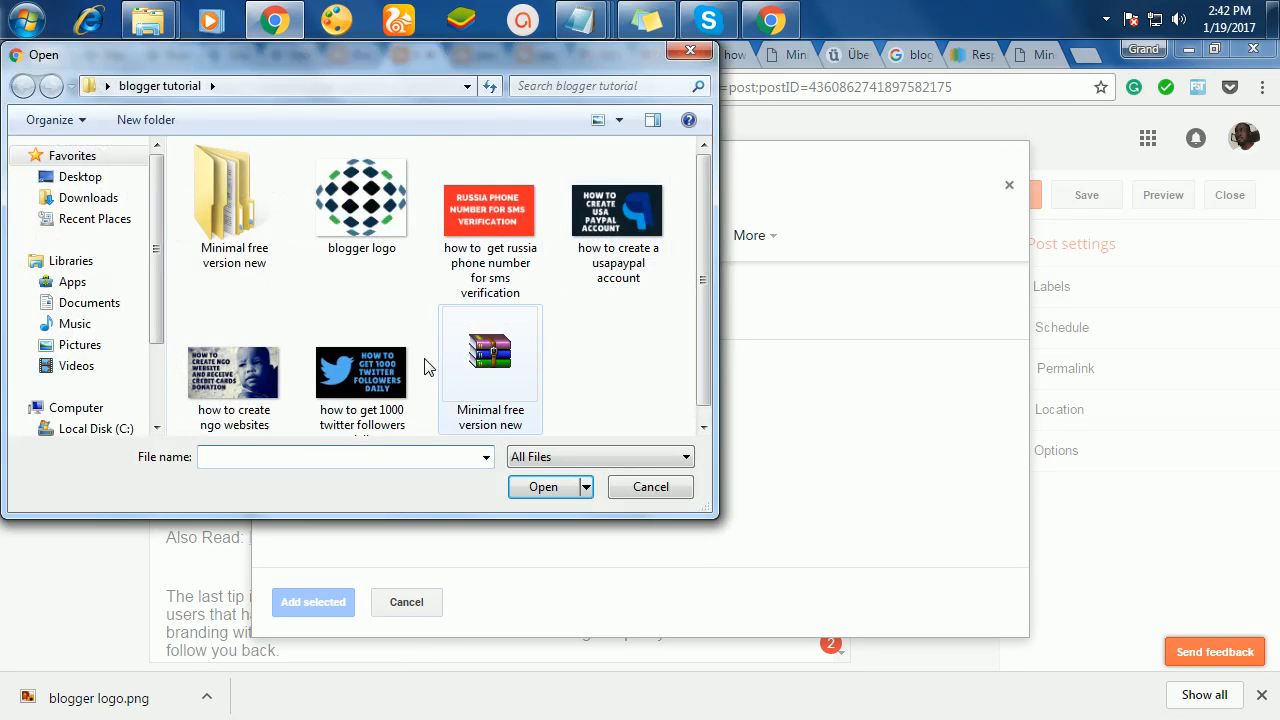
click(380, 385)
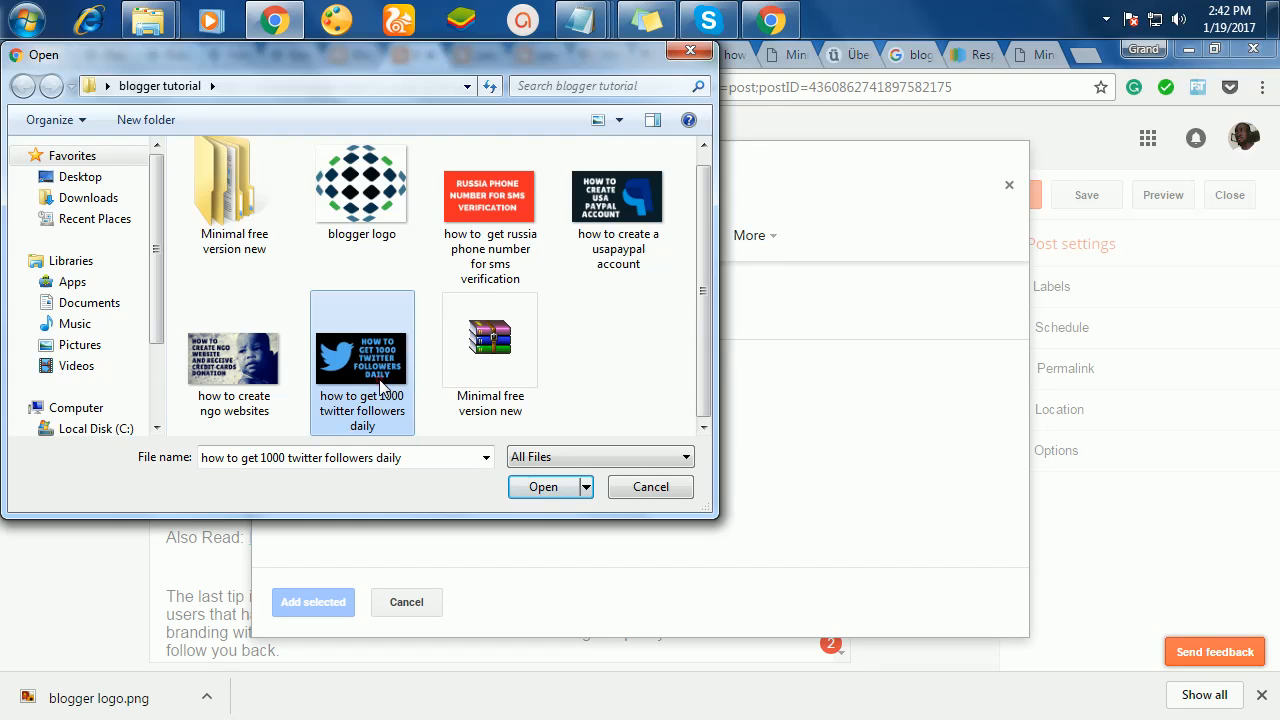
double_click(380, 385)
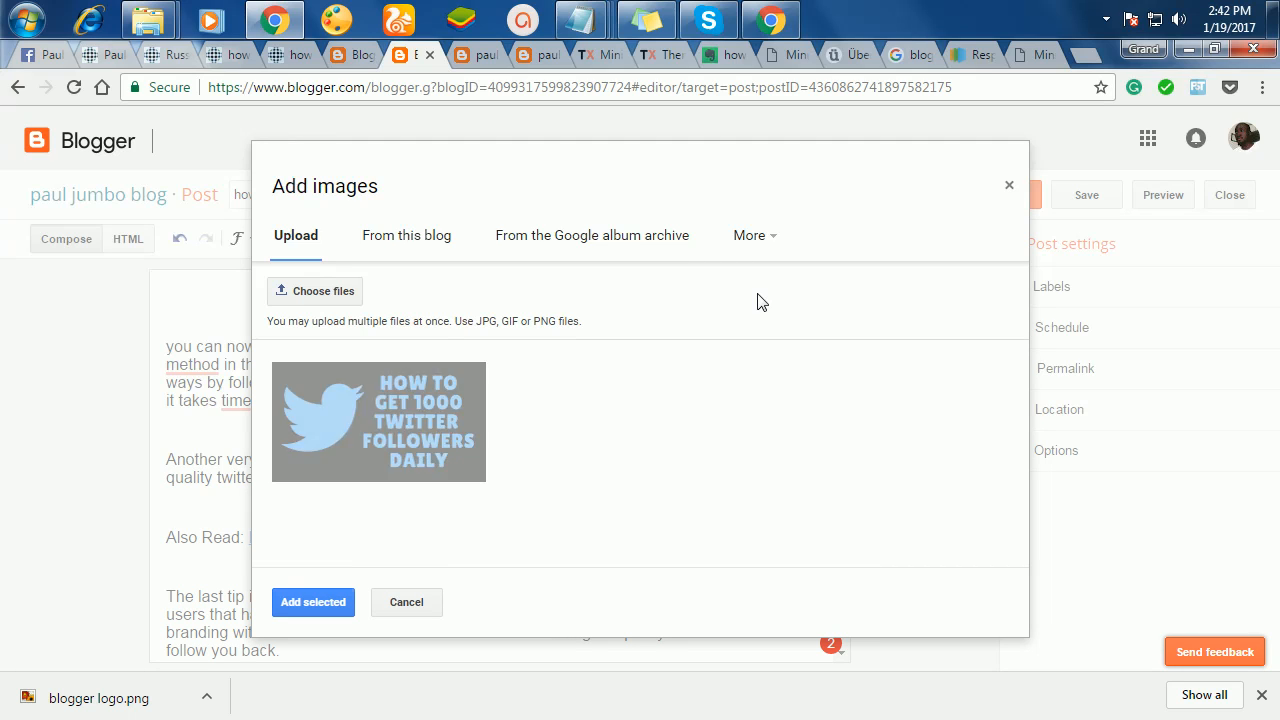
click(437, 452)
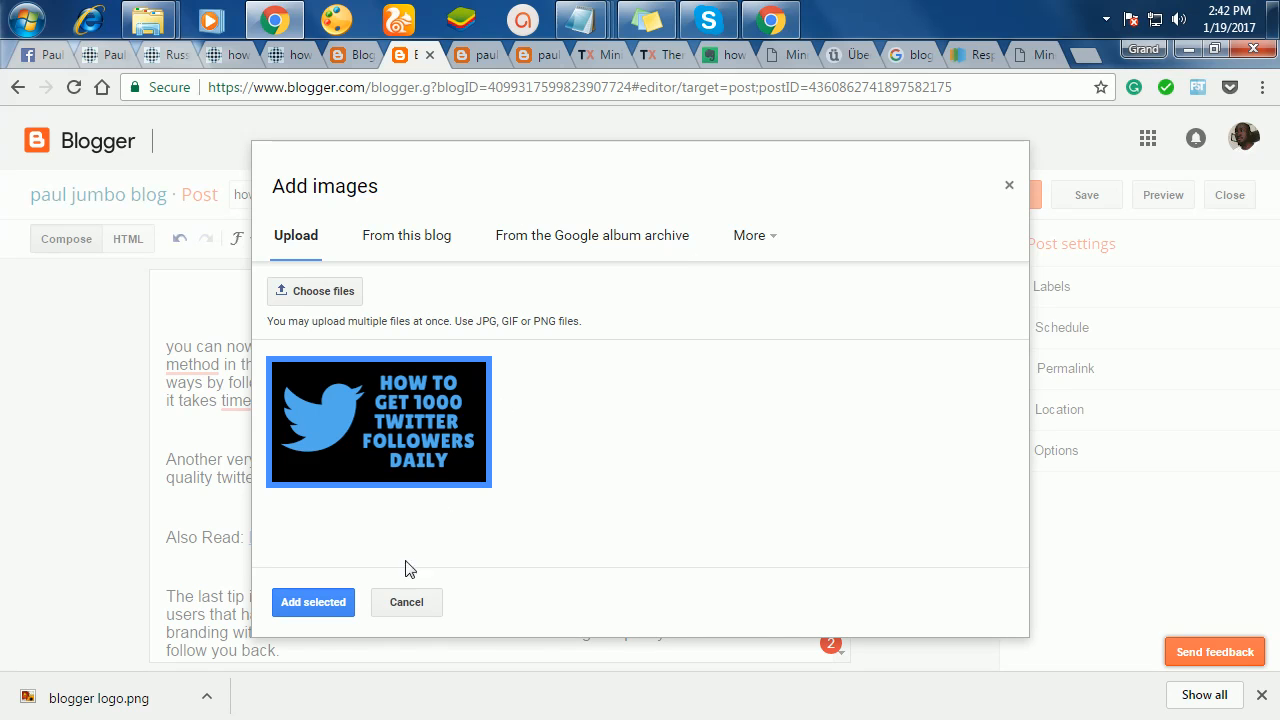
click(334, 610)
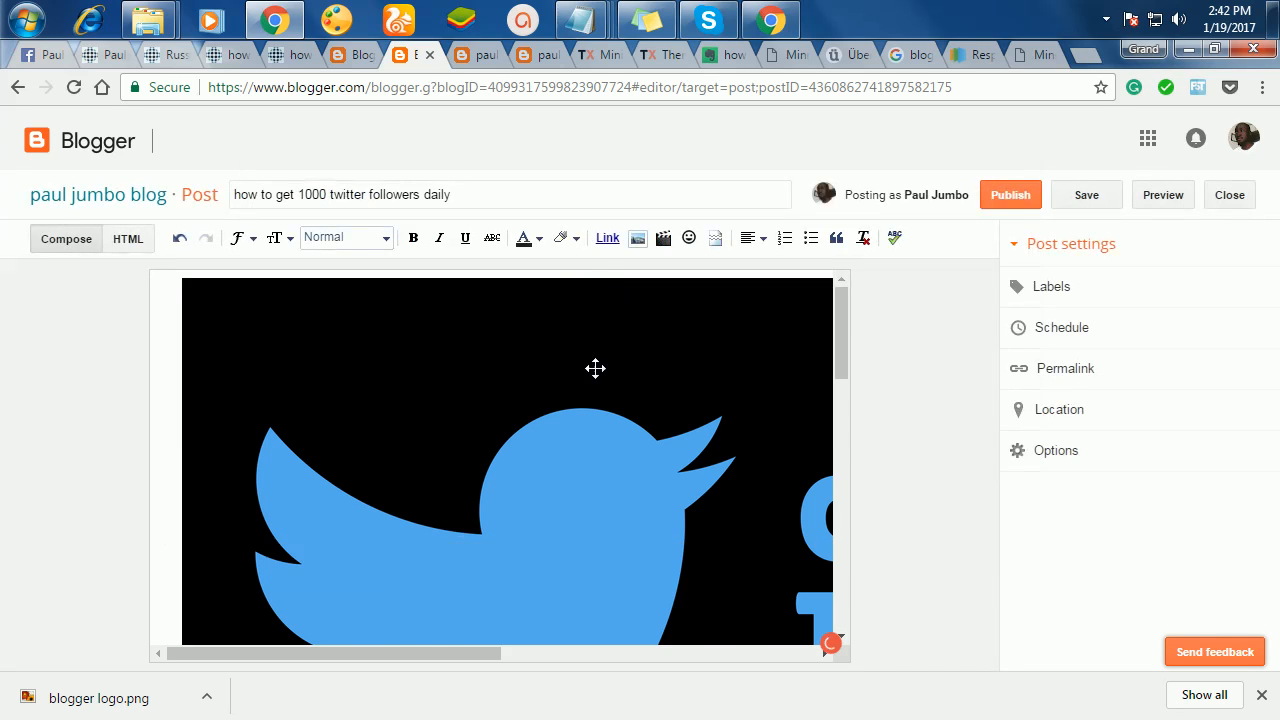
- Set the Twitter image's title text and ALT text to "how to get 1000 twitter followers daily"
click(596, 347)
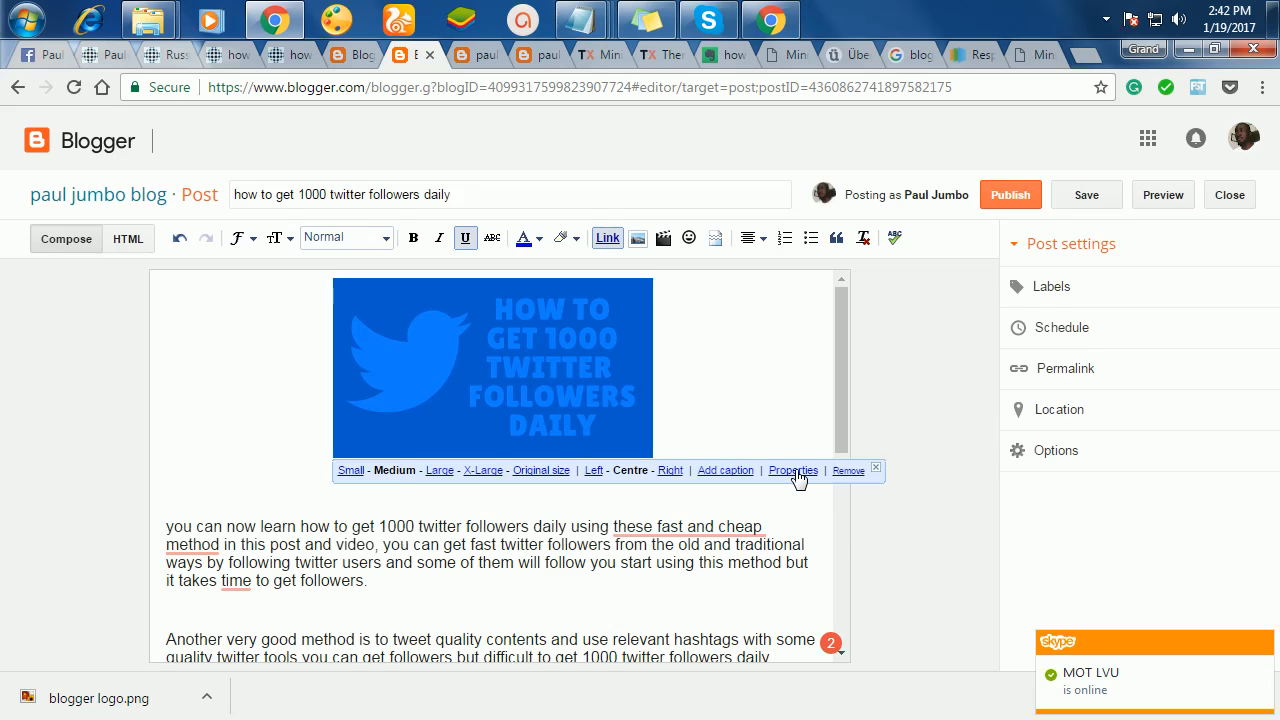
click(797, 472)
click(535, 372)
text(how to get 1000 t)
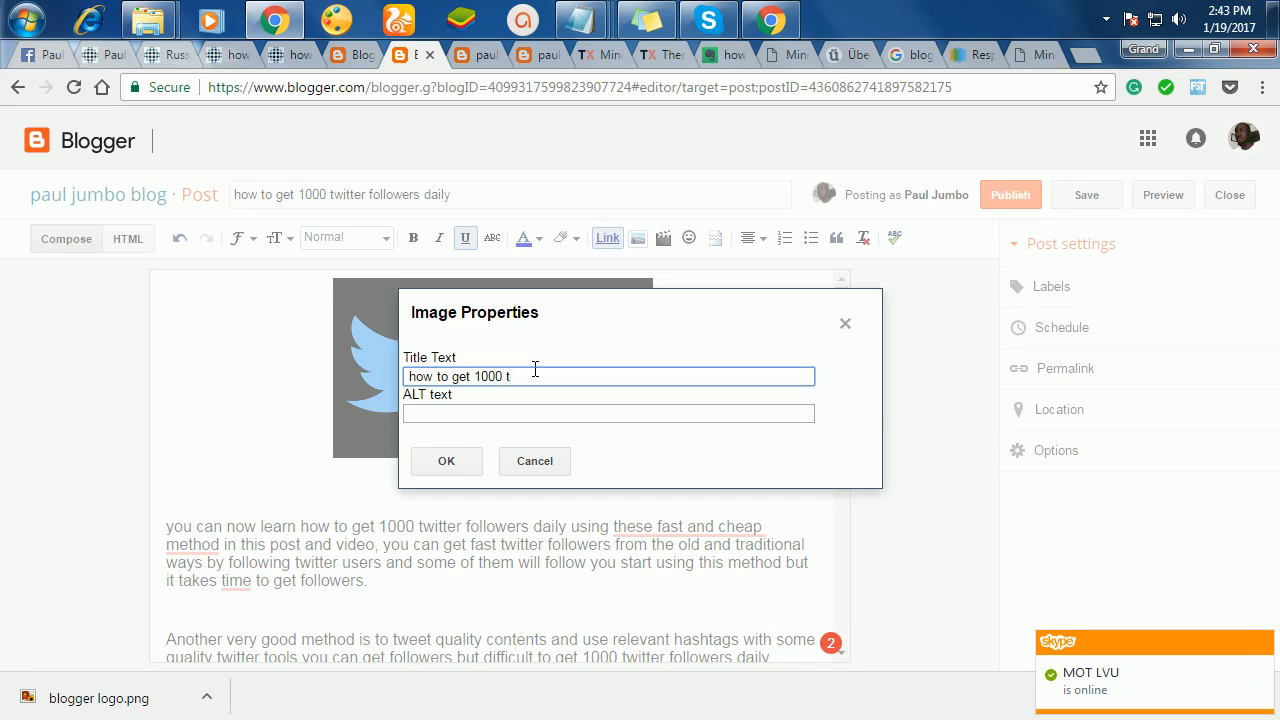
text(witter followers daily)
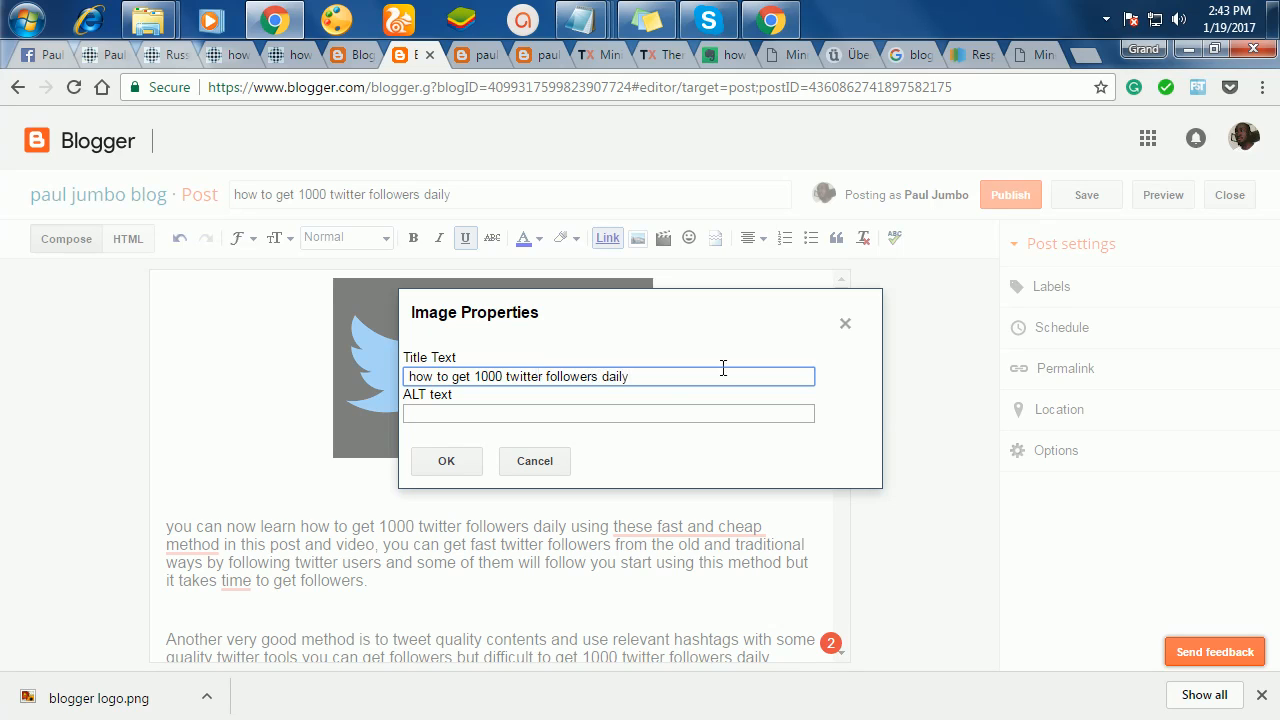
drag(667, 385, 408, 368)
key(ctrl+c)
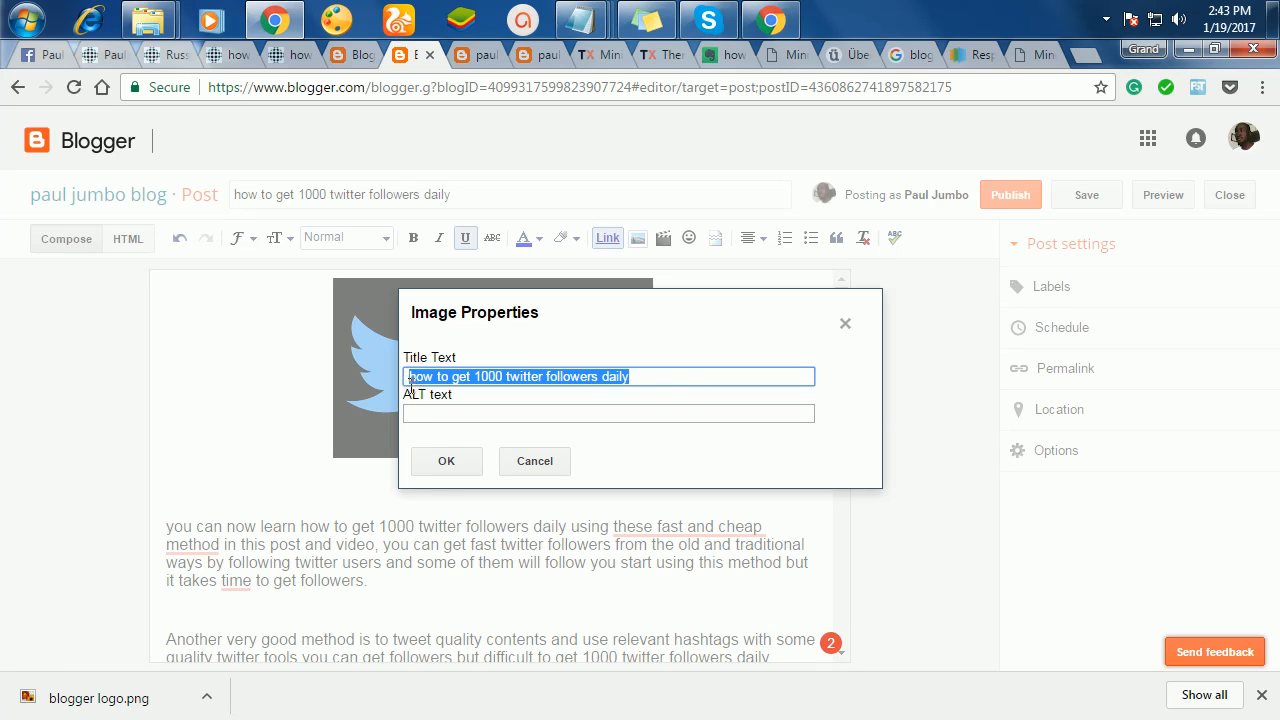
click(456, 412)
key(ctrl+v)
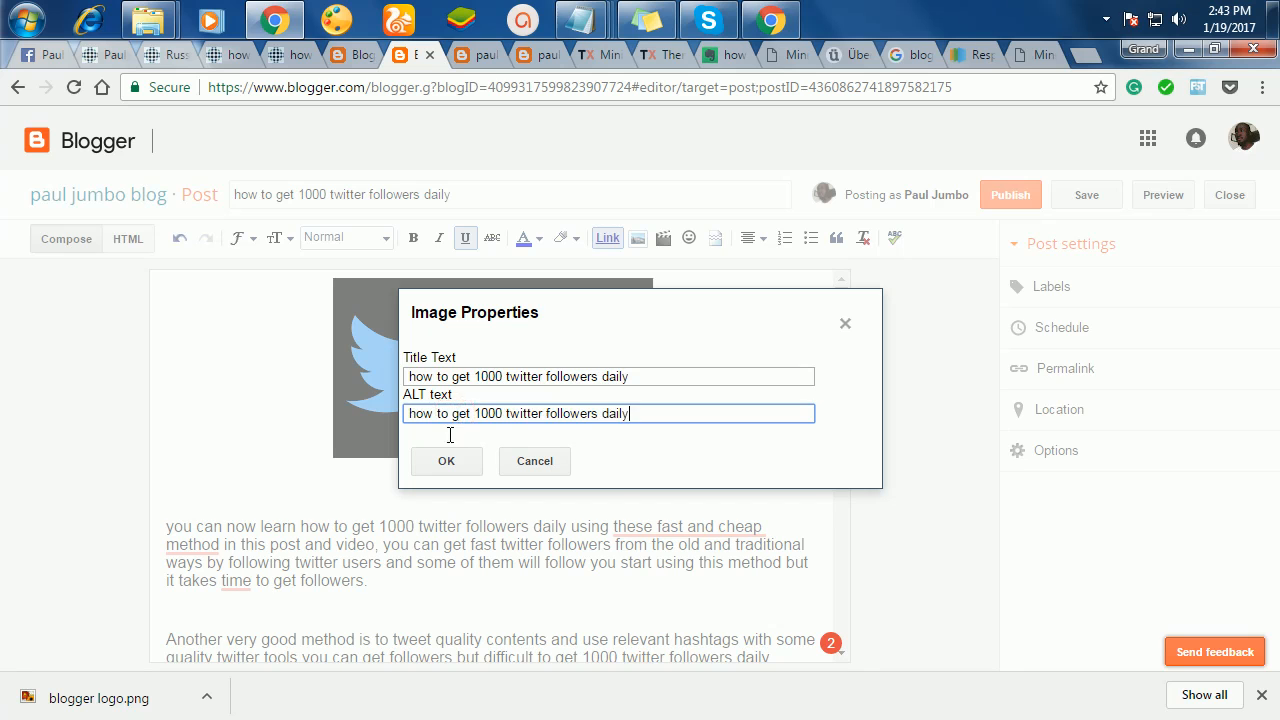
click(444, 462)
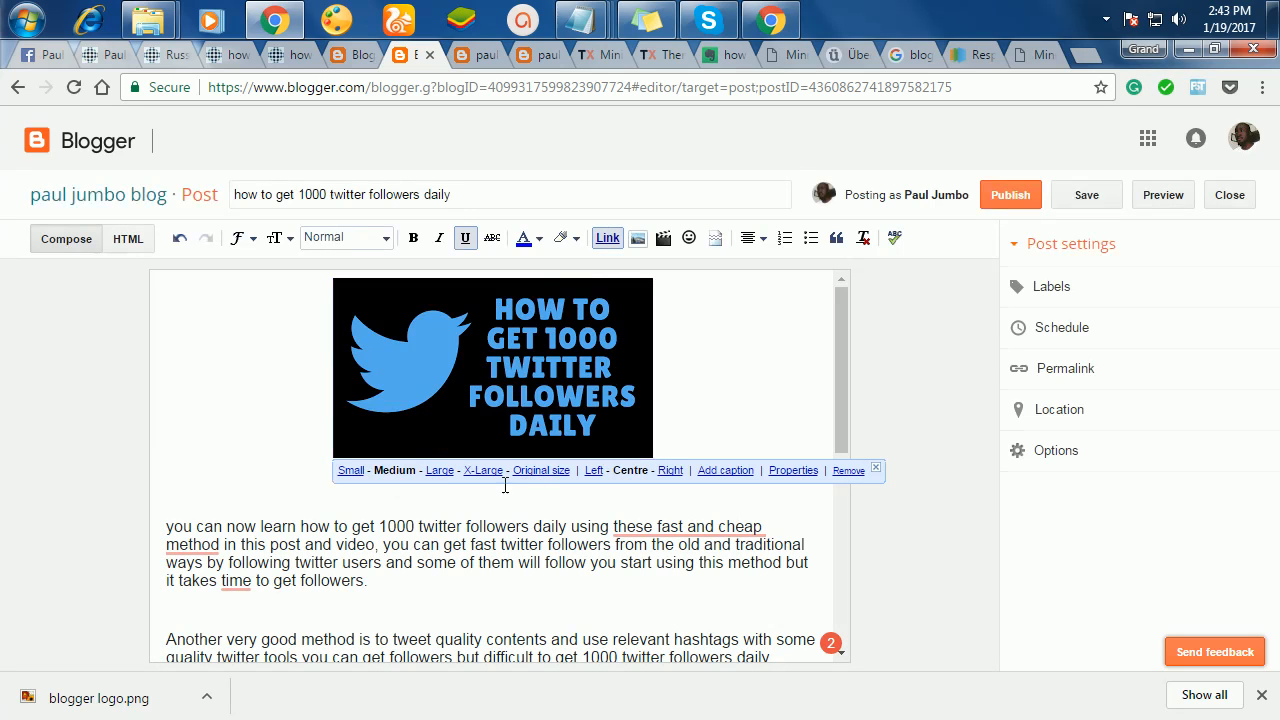
- Set the Twitter image's size to X-Large and look through the post's text
click(482, 470)
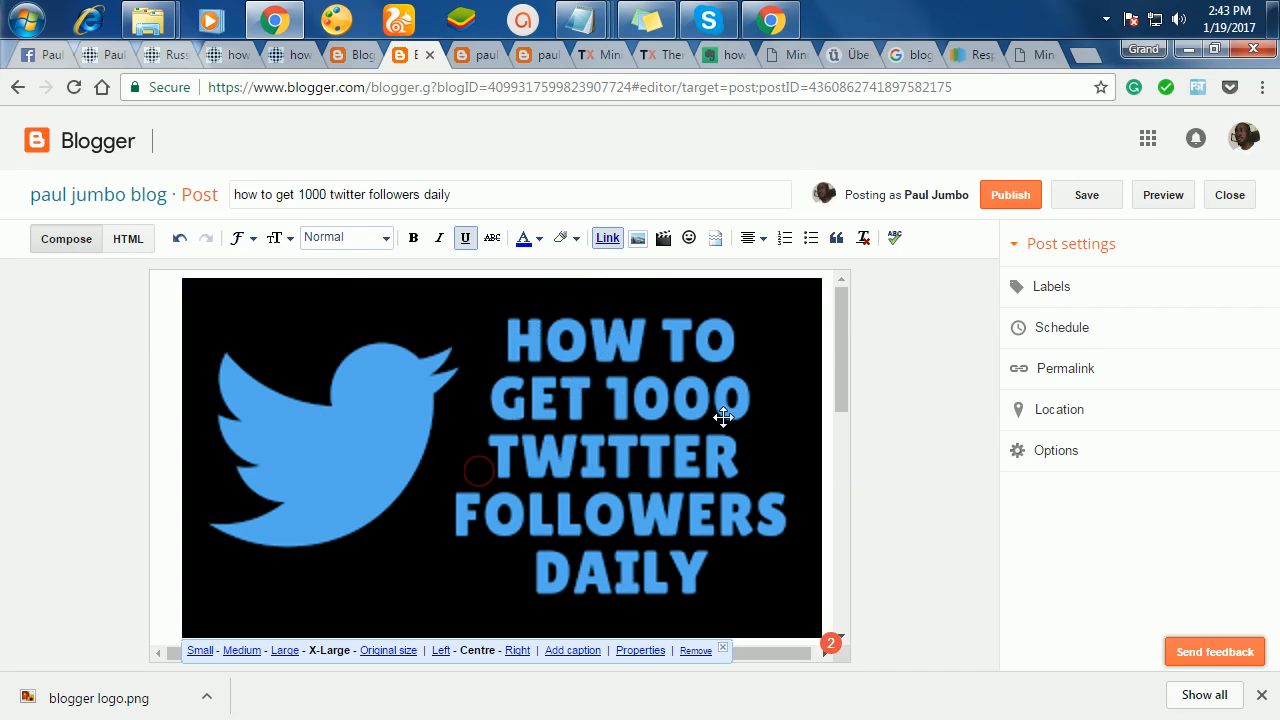
scroll(722, 420, down, 5)
scroll(725, 448, down, 3)
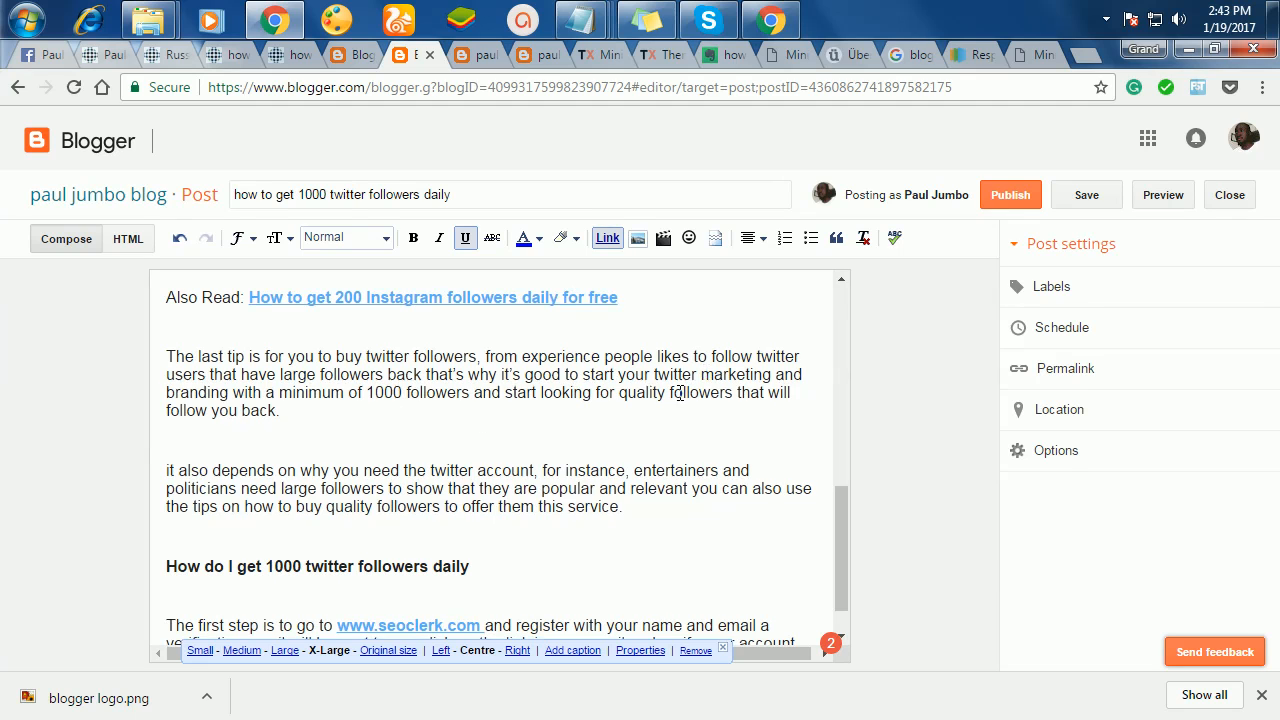
scroll(790, 425, down, 1)
scroll(595, 490, up, 10)
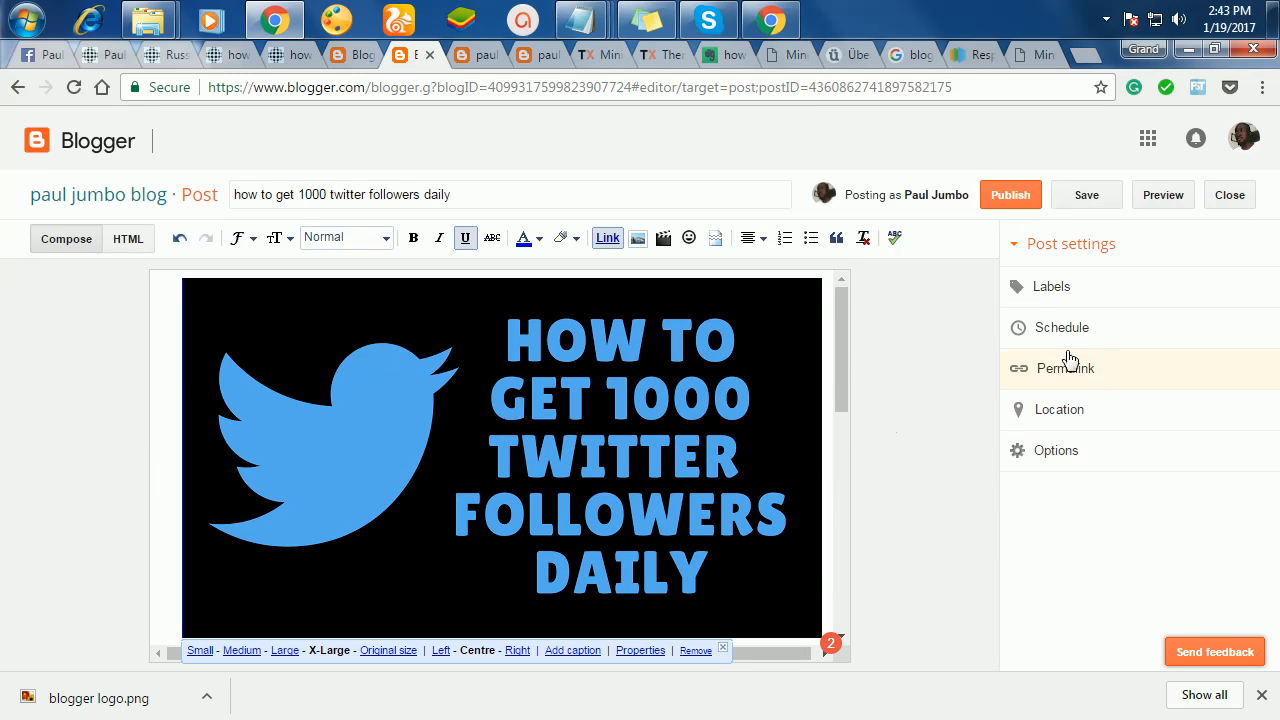
- Add the label "twitter" to the post
click(1058, 291)
click(1066, 337)
text(twitter)
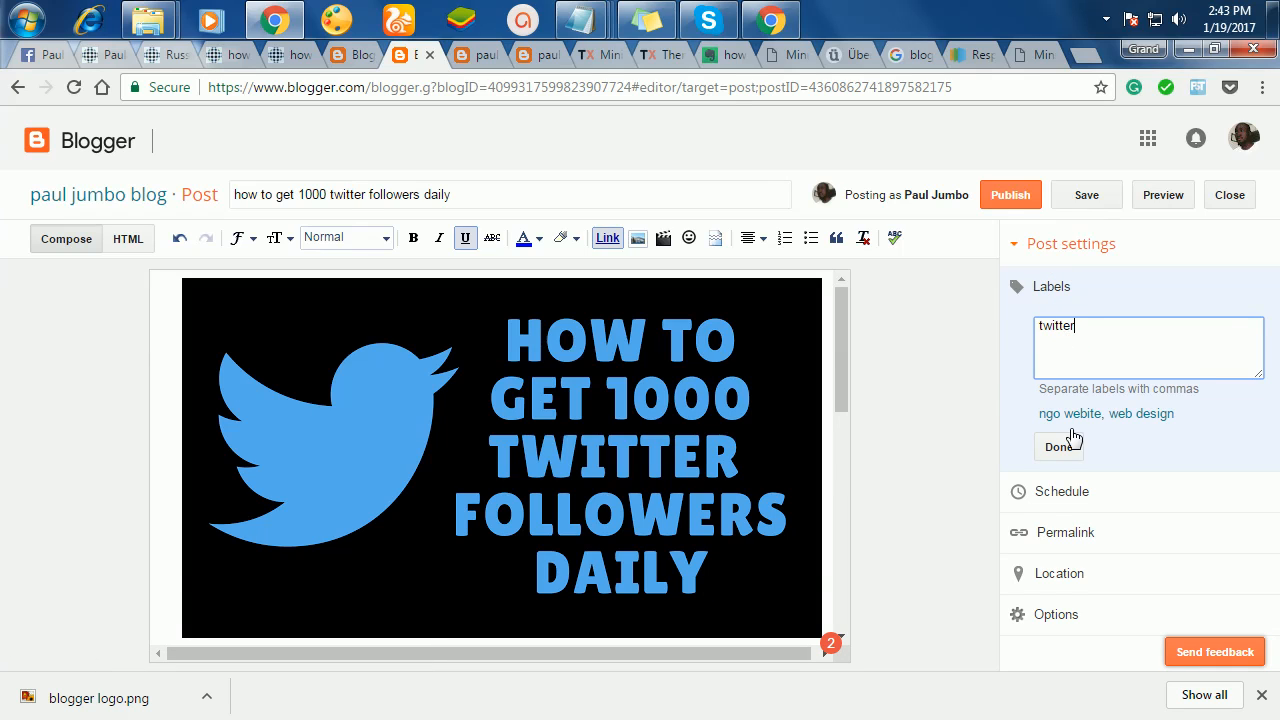
click(1060, 446)
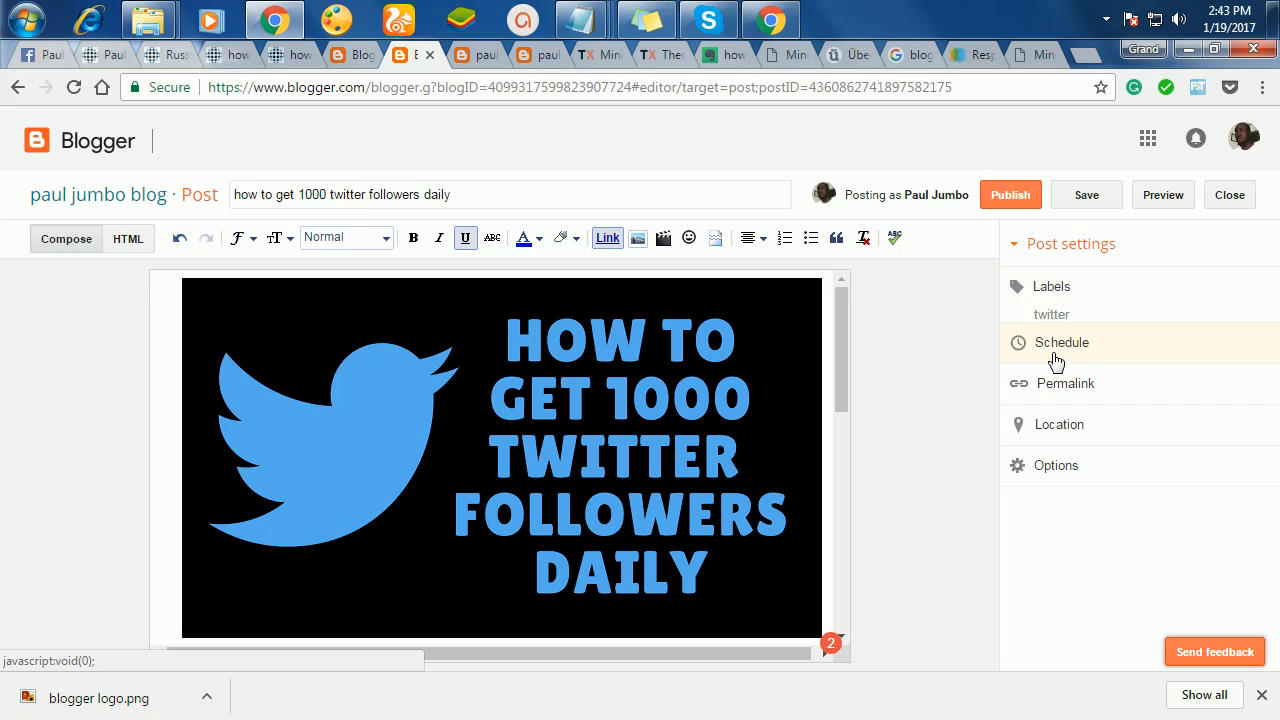
- Give the Twitter post the custom permalink "how-to-get-1000-twitter-followers-daily" and publish it
click(1047, 386)
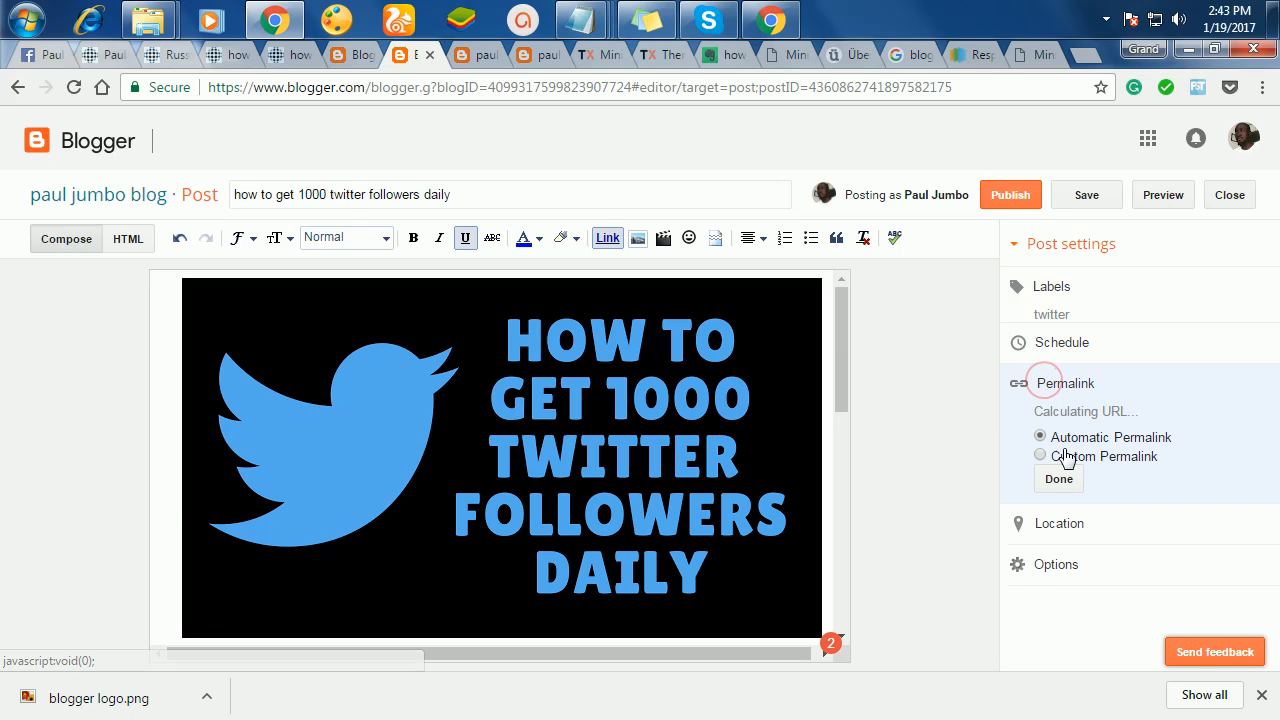
click(1041, 486)
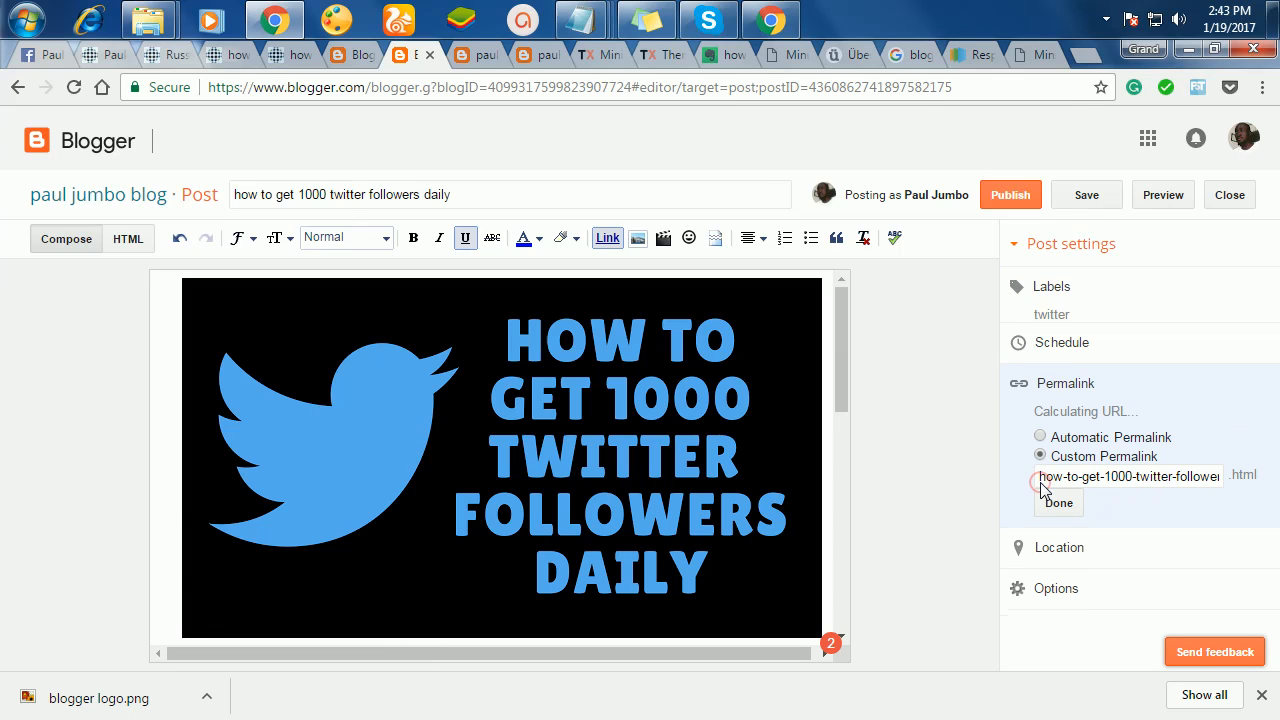
click(1058, 535)
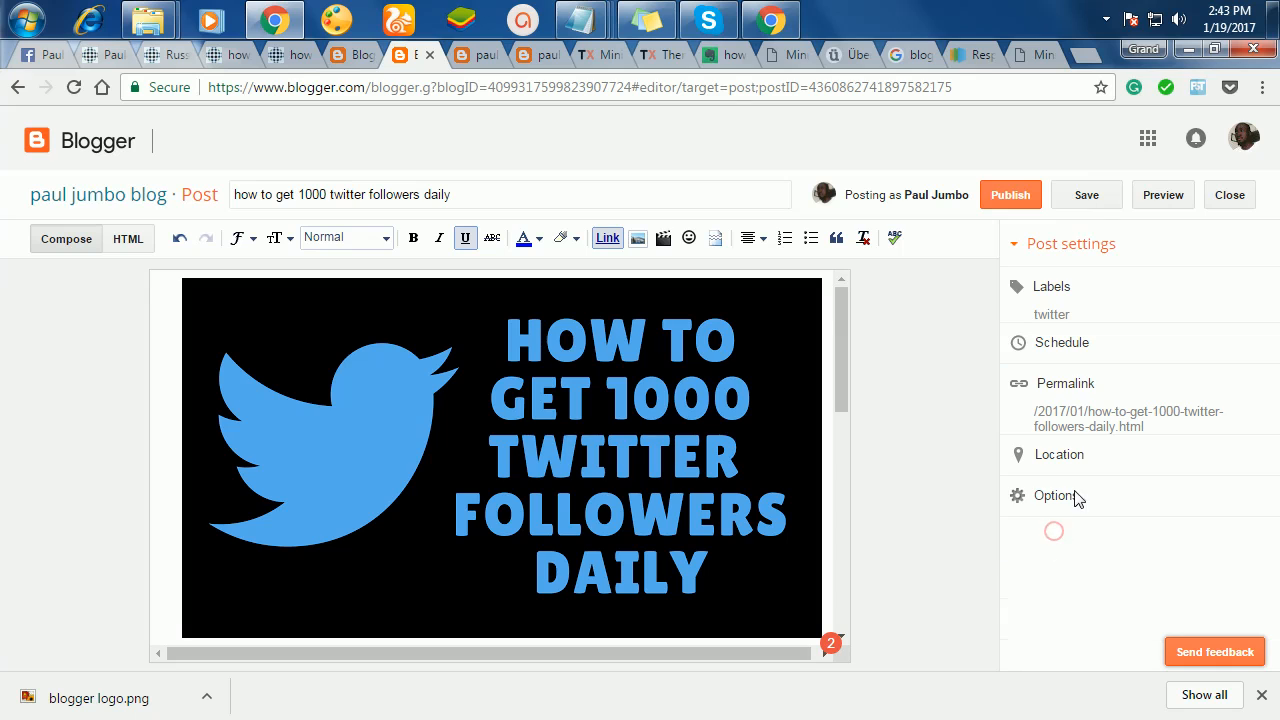
click(1002, 194)
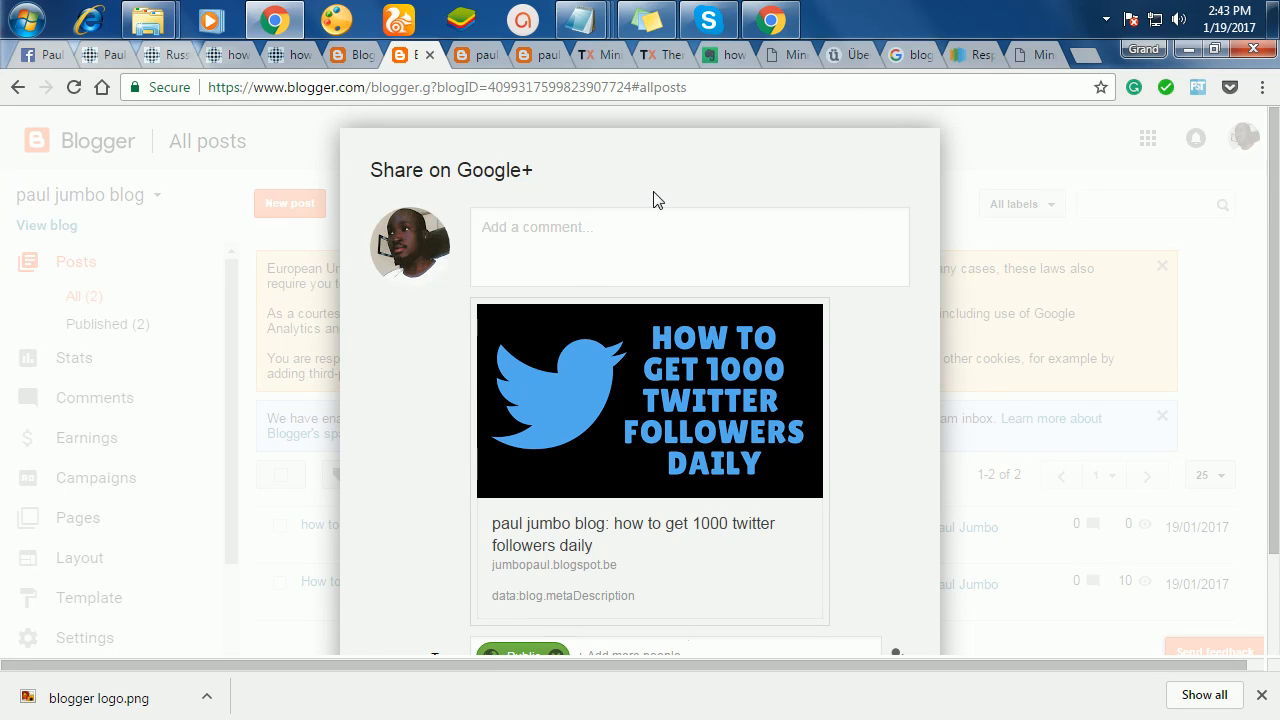
- Dismiss the Google+ sharing dialog without sharing the published post, keeping the browser window maximized
drag(642, 180, 1206, 131)
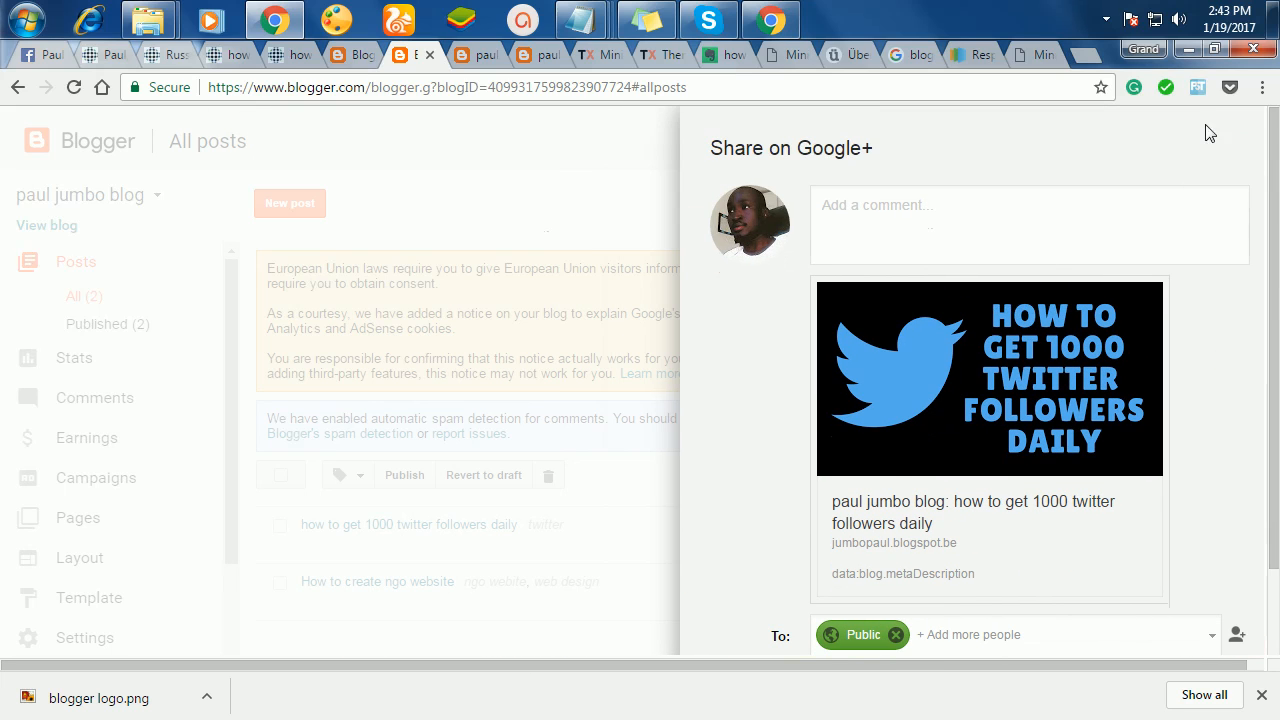
right_click(982, 157)
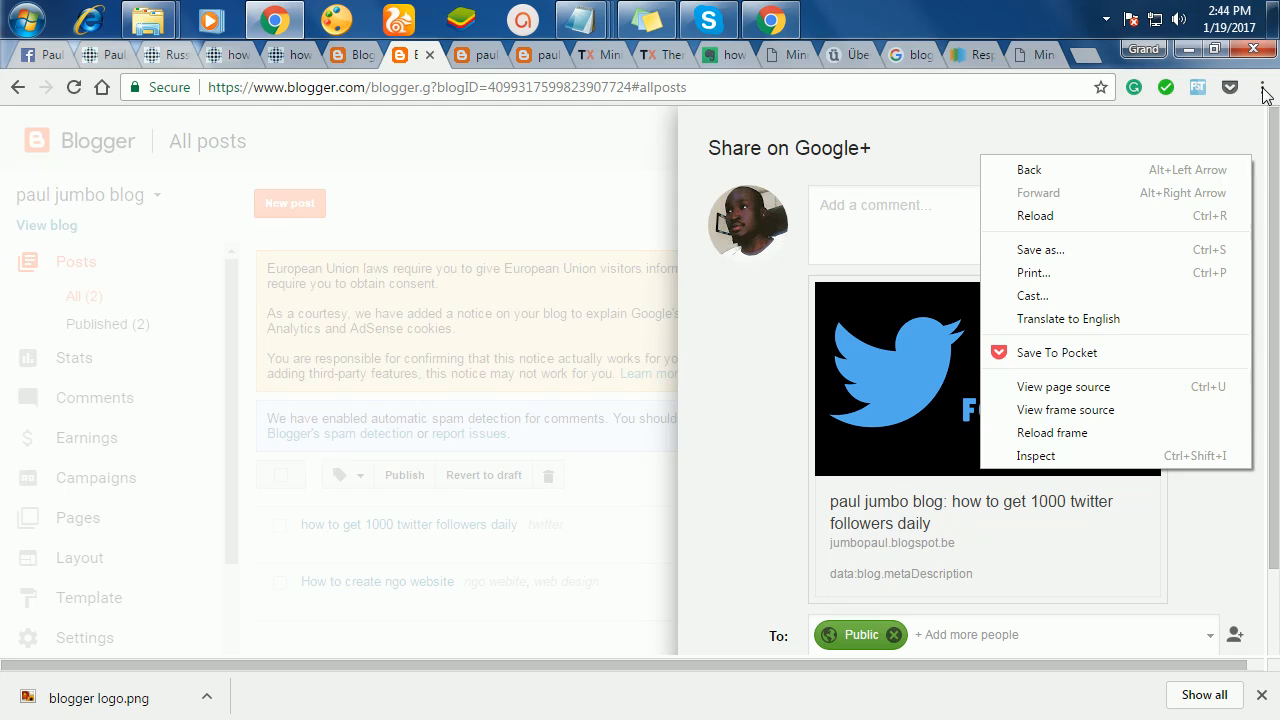
click(1216, 49)
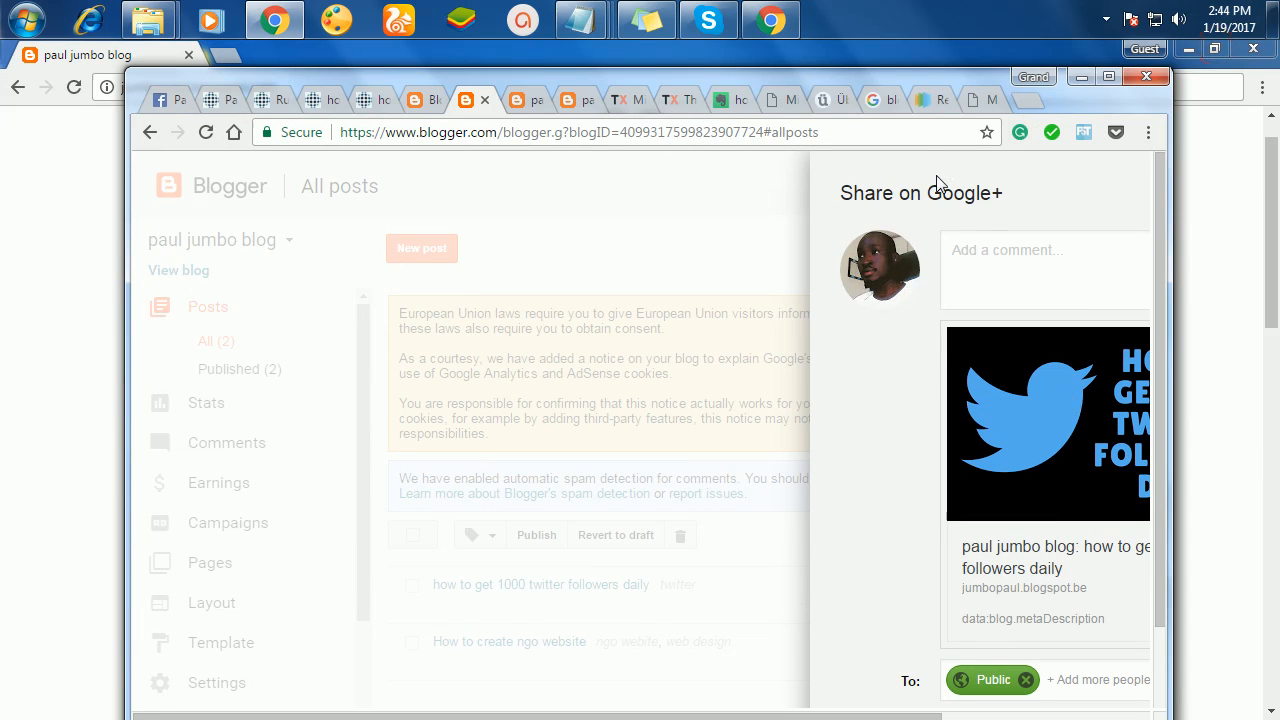
drag(936, 183, 612, 163)
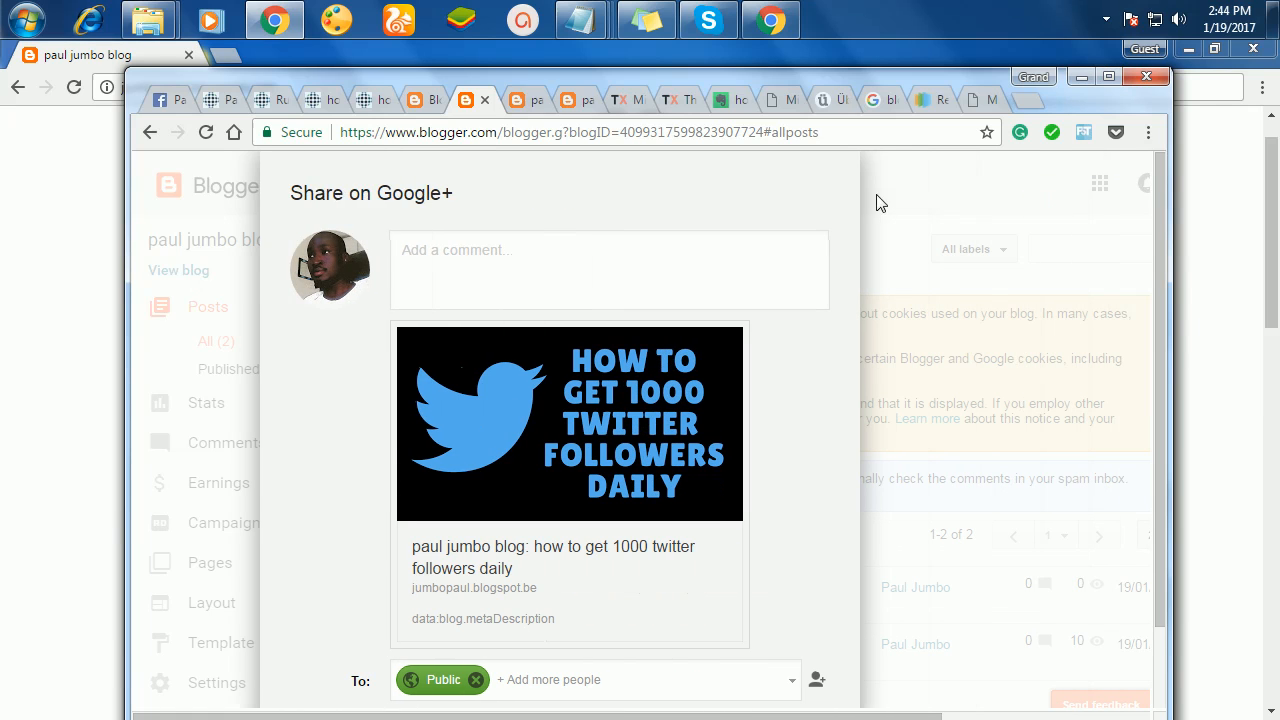
drag(908, 78, 880, 2)
click(684, 487)
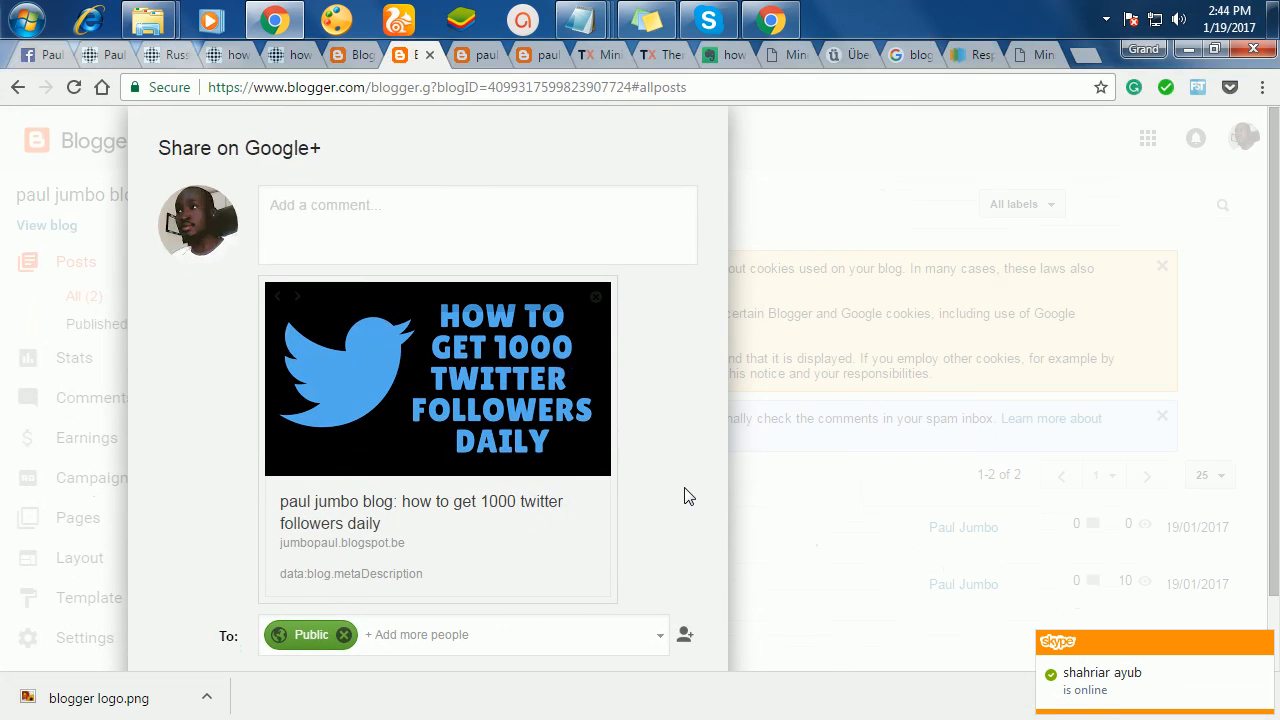
key(ctrl+a)
click(679, 490)
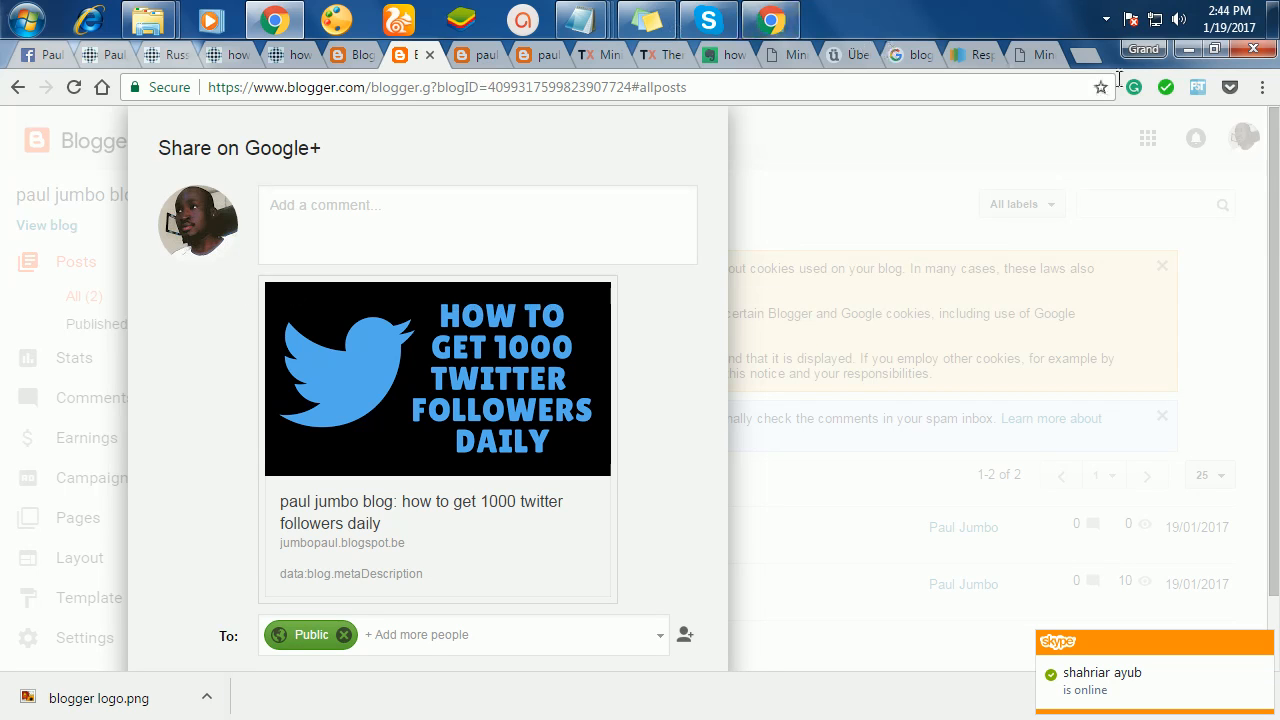
click(1210, 50)
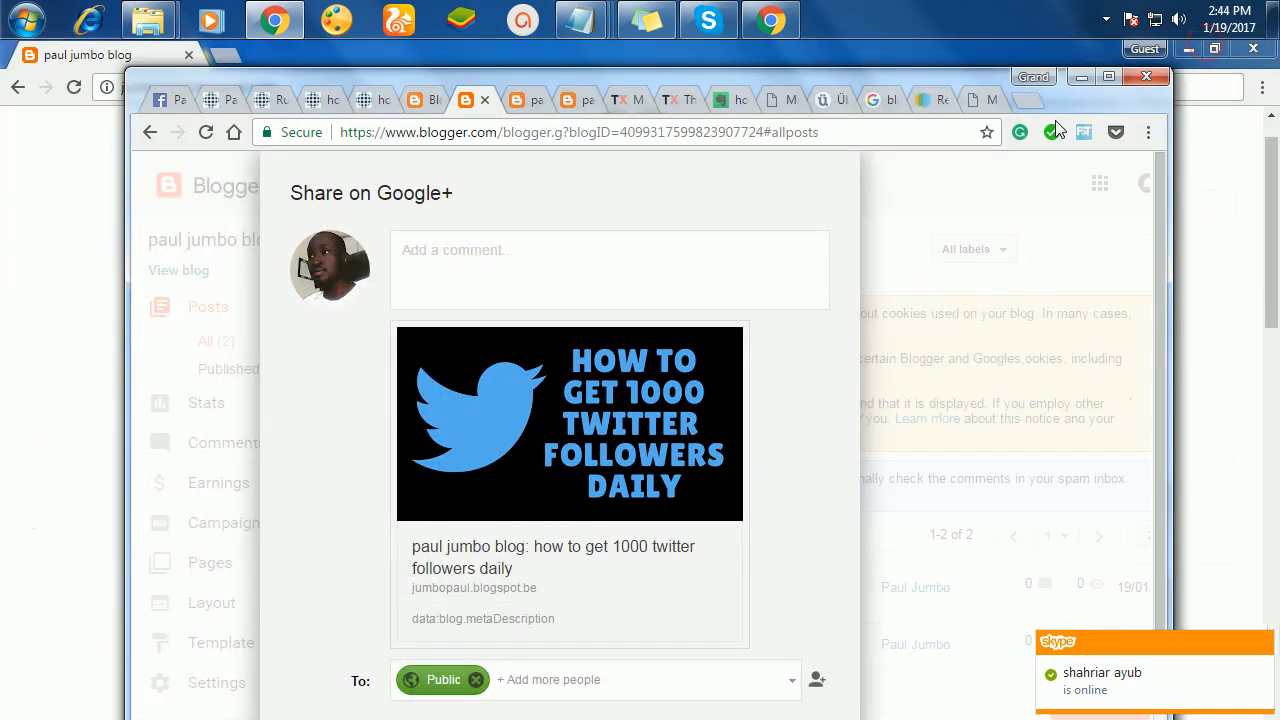
scroll(750, 508, down, 1)
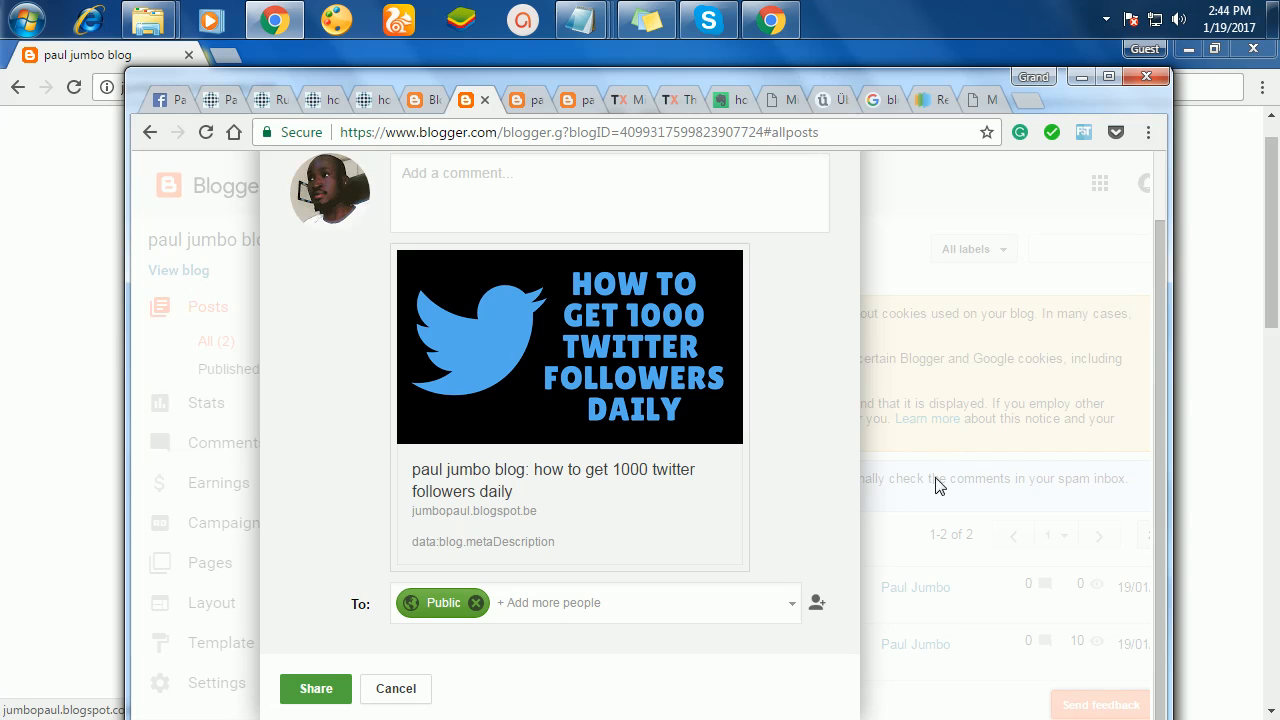
click(395, 688)
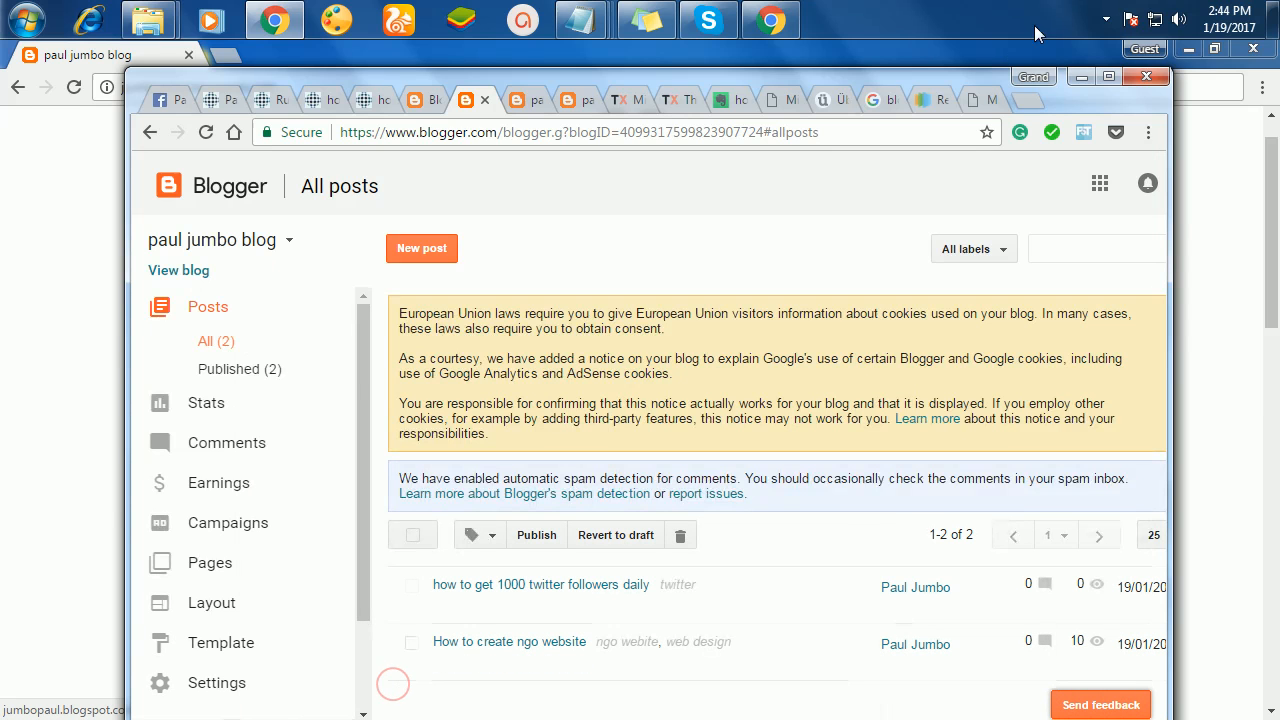
click(1109, 75)
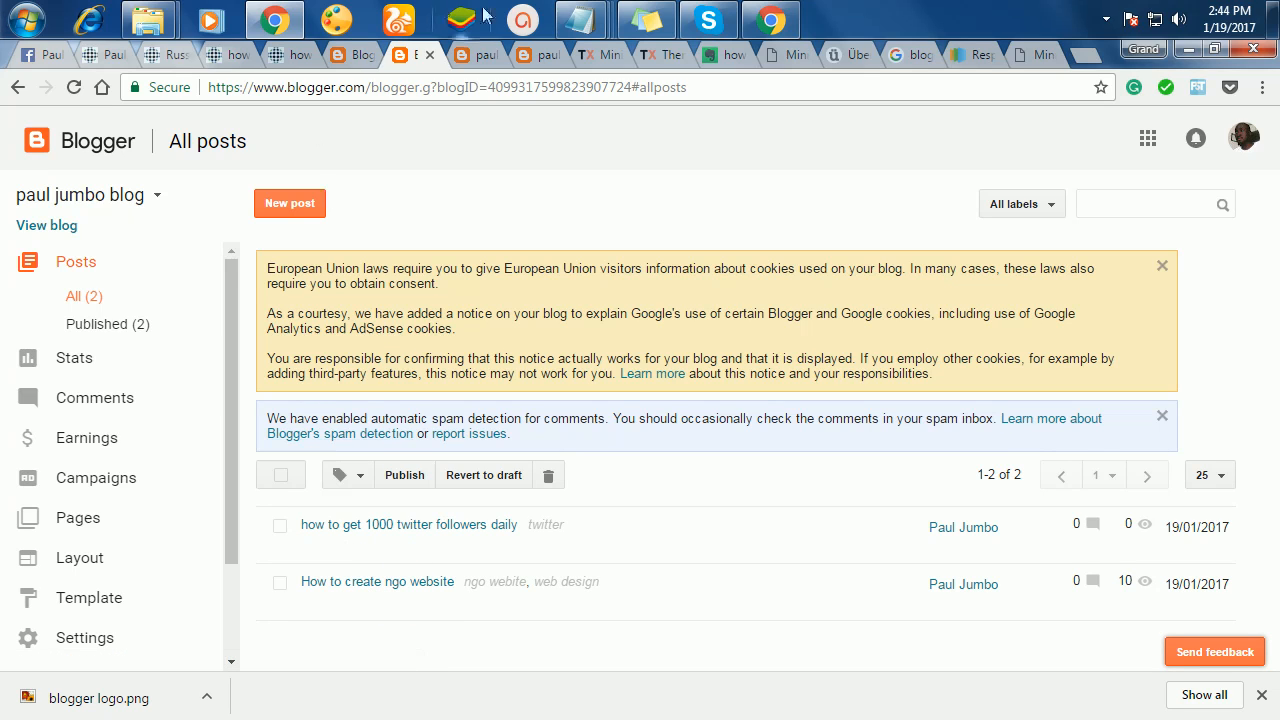
- Reload the live blog homepage and look through the Twitter followers post and the NGO website post below it
click(472, 58)
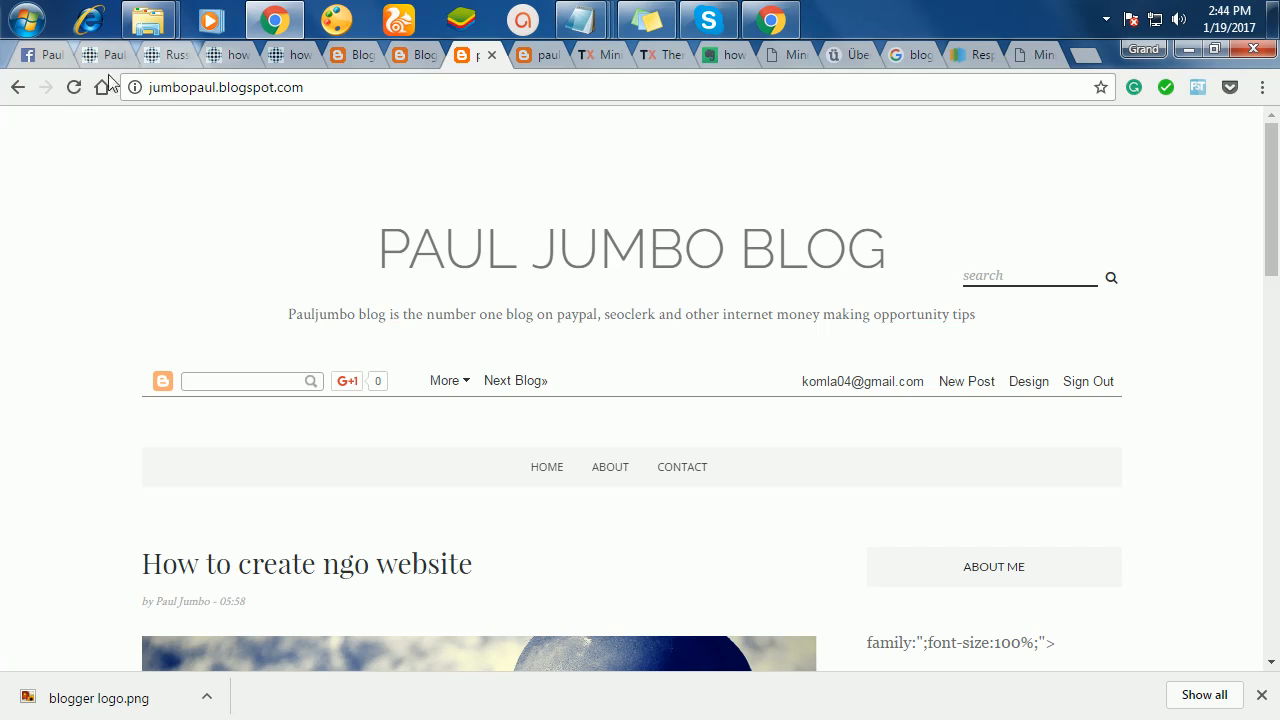
click(73, 87)
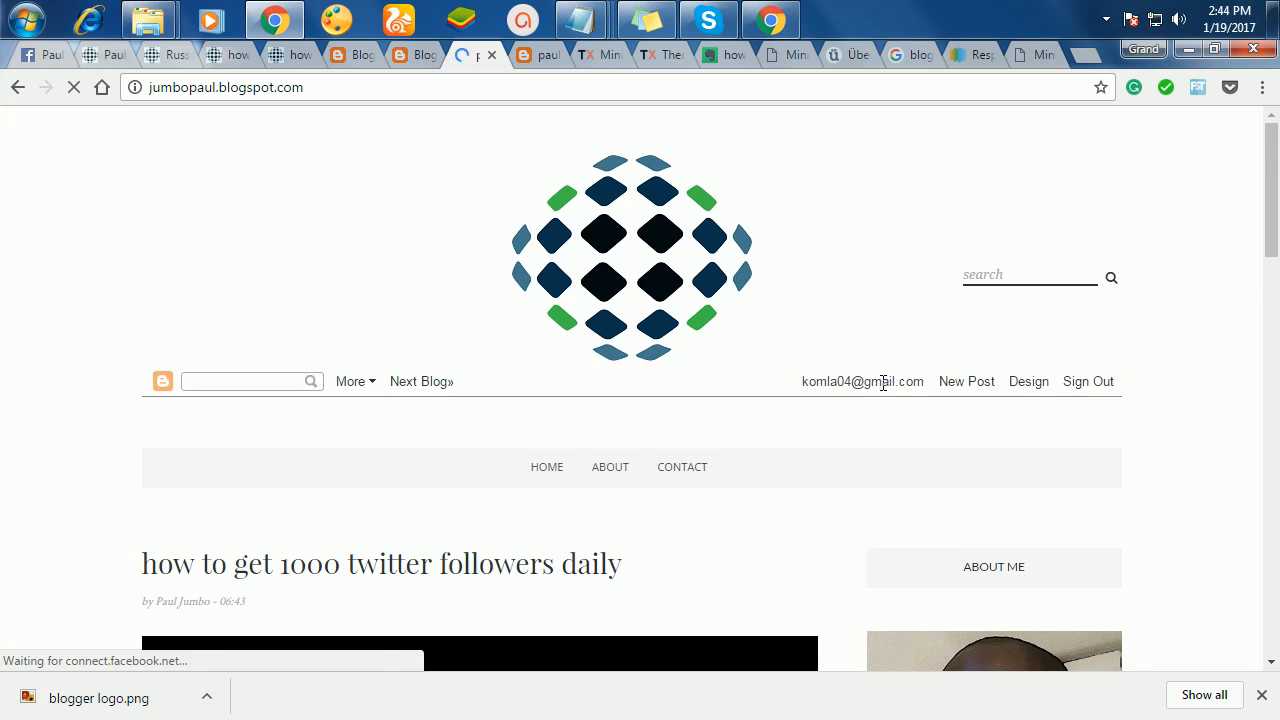
scroll(940, 320, down, 2)
scroll(660, 348, down, 2)
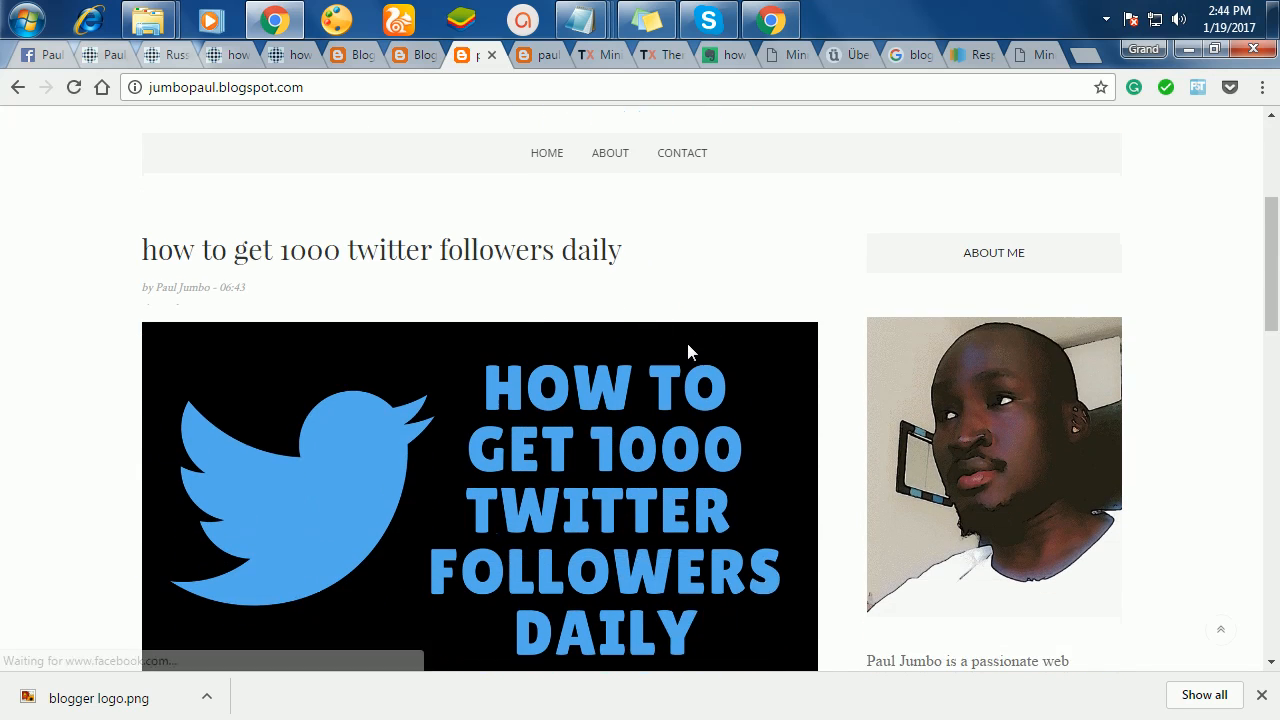
scroll(390, 349, down, 4)
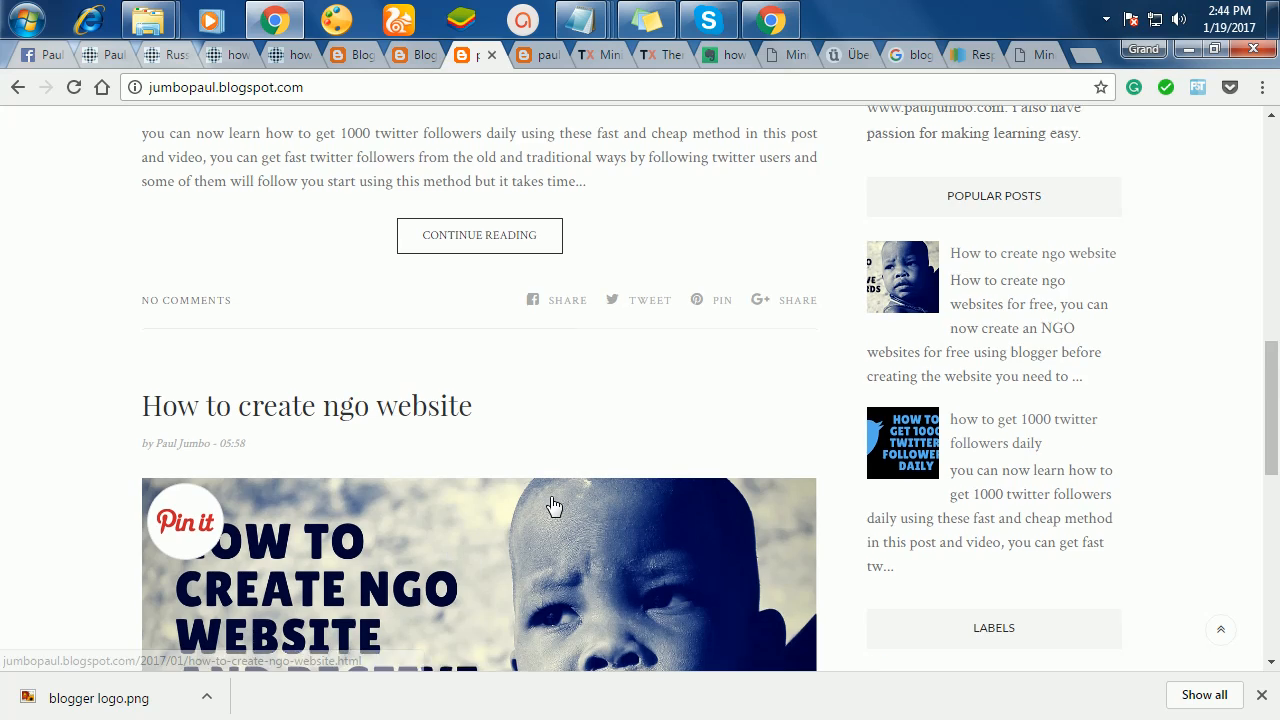
scroll(551, 510, down, 6)
scroll(560, 533, down, 2)
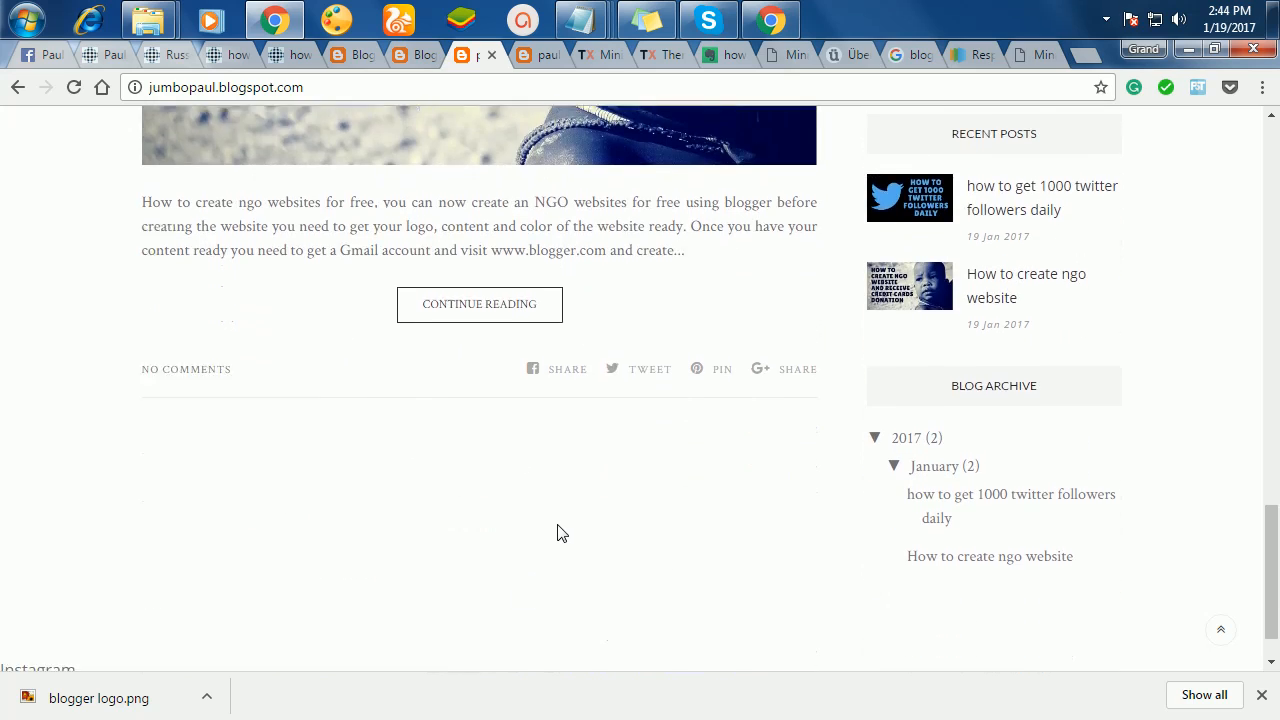
- Examine the live blog's sidebar sections for popular posts, labels, recent posts and the blog archive
scroll(757, 506, up, 1)
scroll(757, 506, up, 6)
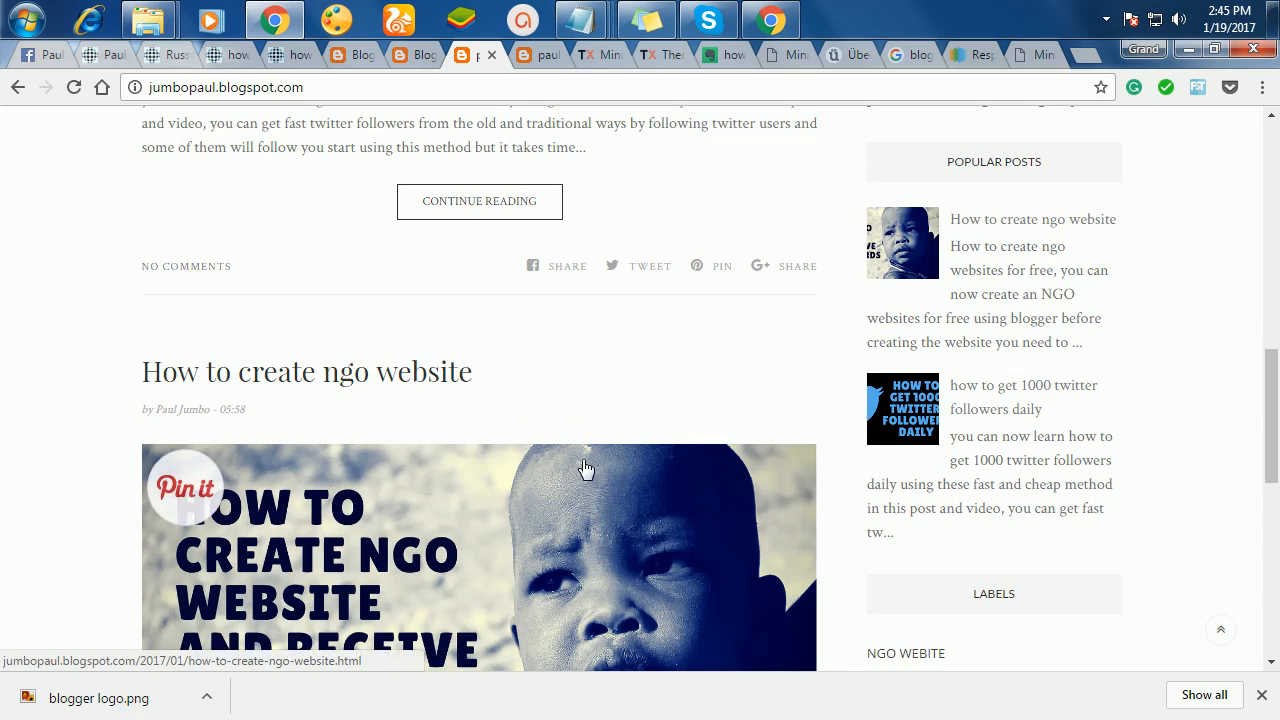
scroll(584, 459, up, 4)
scroll(591, 486, down, 7)
scroll(837, 412, down, 1)
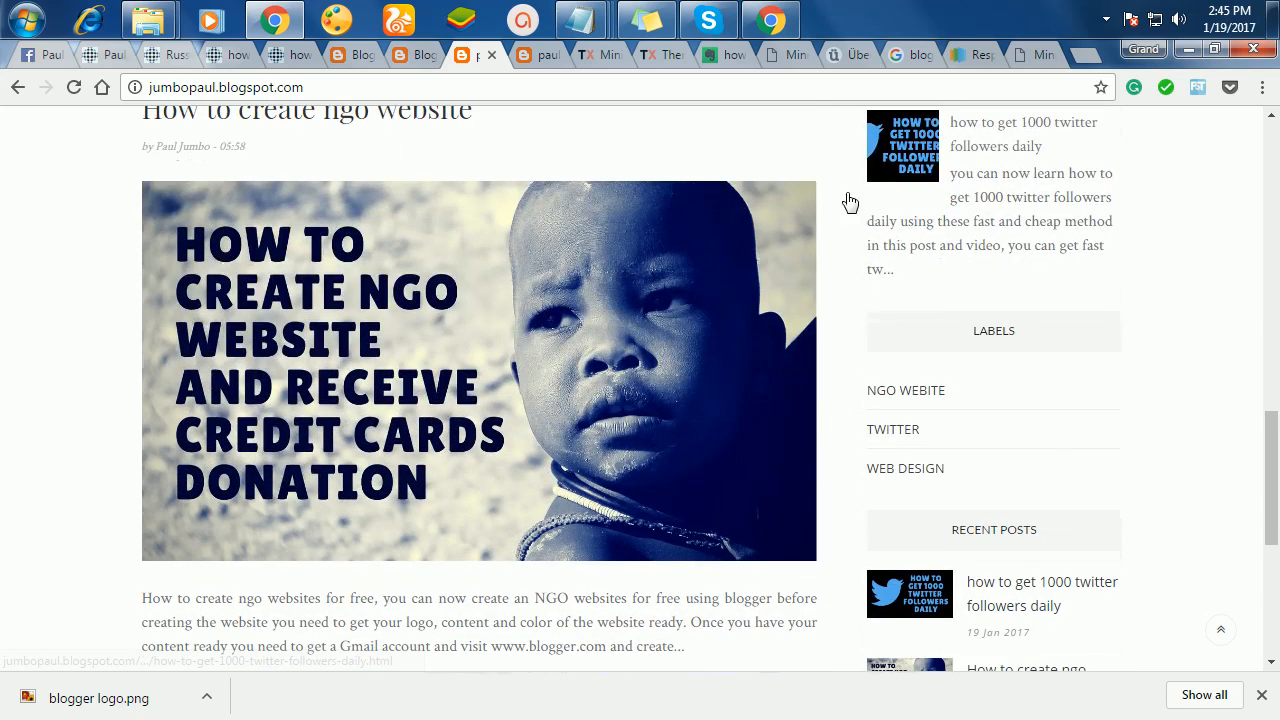
scroll(877, 491, down, 3)
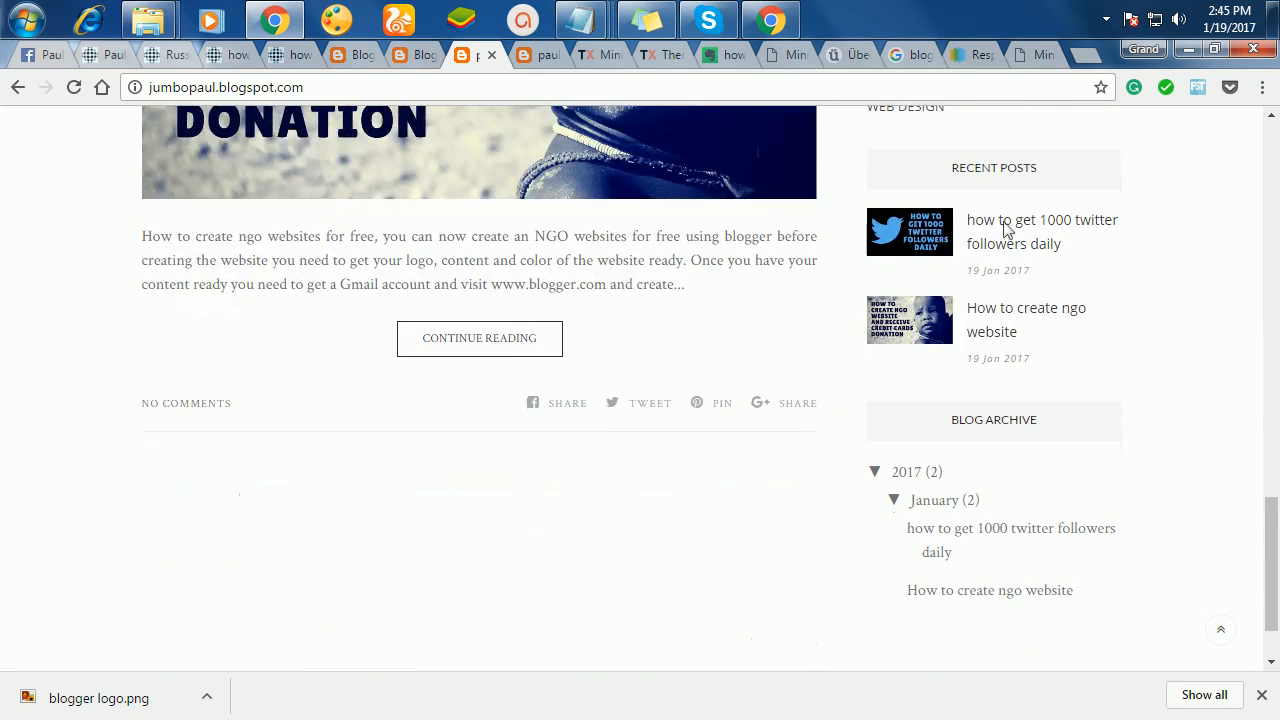
scroll(1012, 451, down, 1)
scroll(980, 415, up, 5)
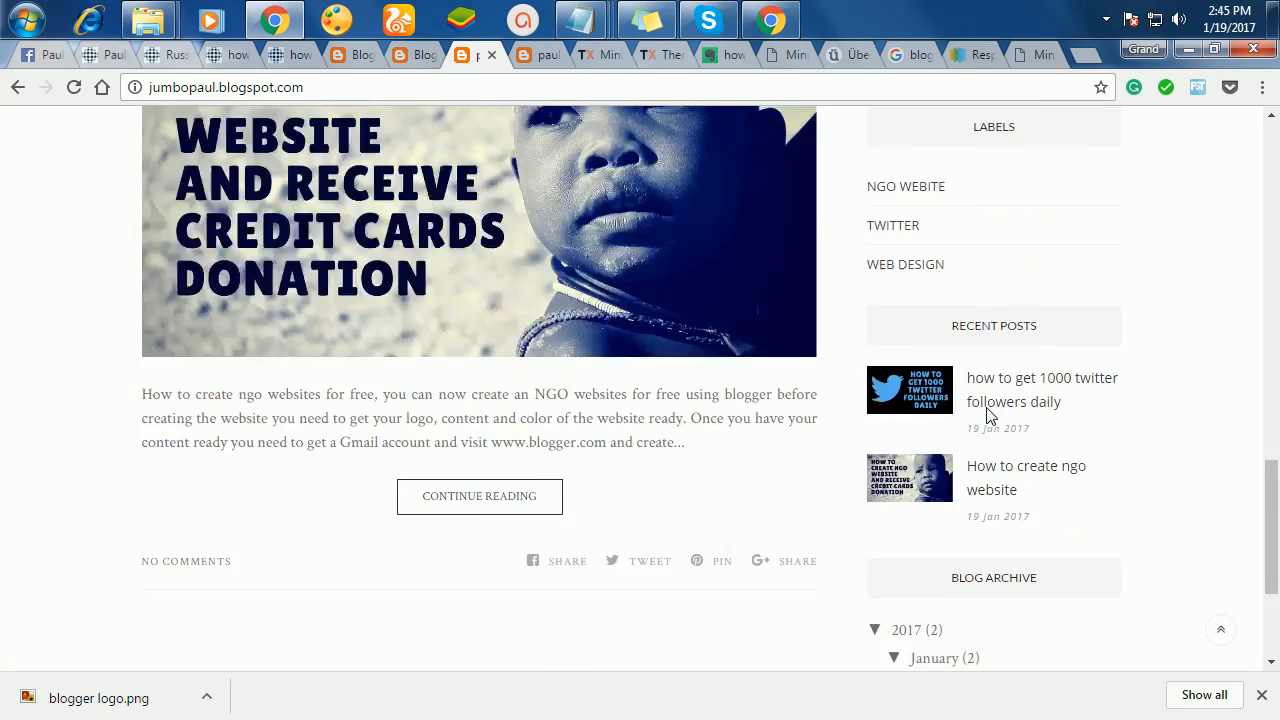
scroll(957, 138, up, 7)
scroll(1054, 295, up, 5)
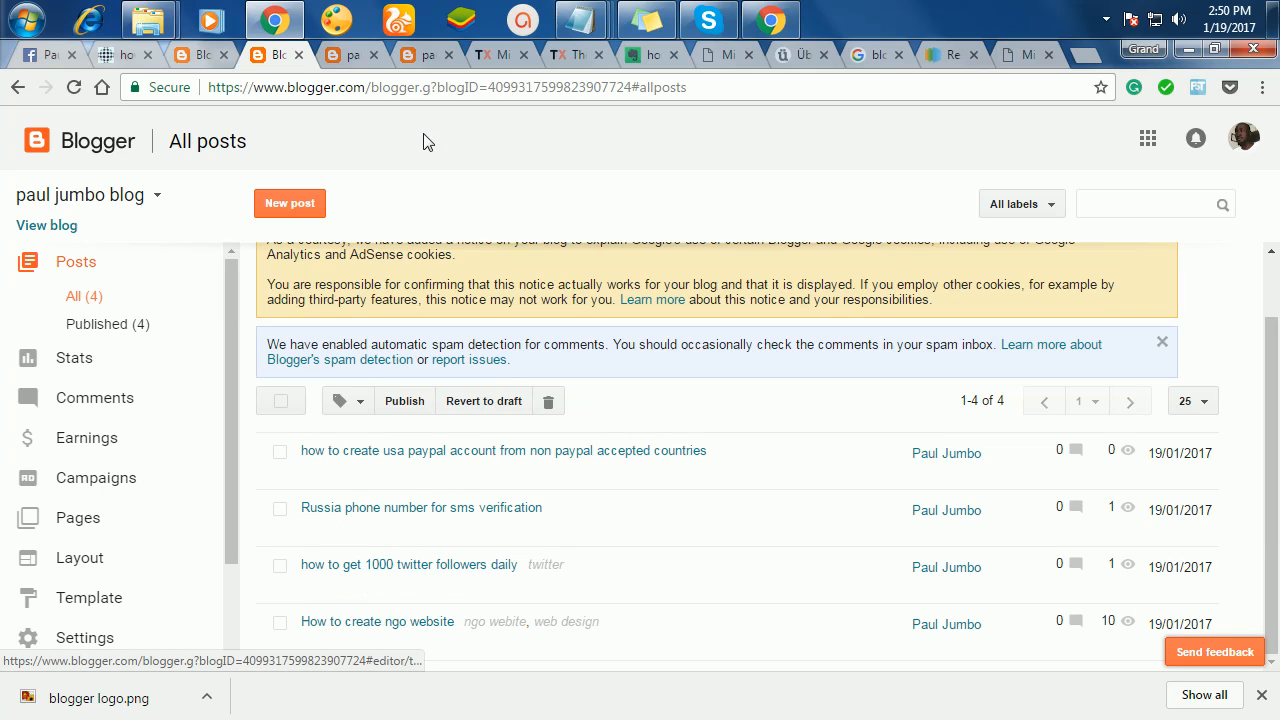
- Reload the live blog homepage and check the post on creating a USA PayPal account from non-PayPal countries
click(340, 58)
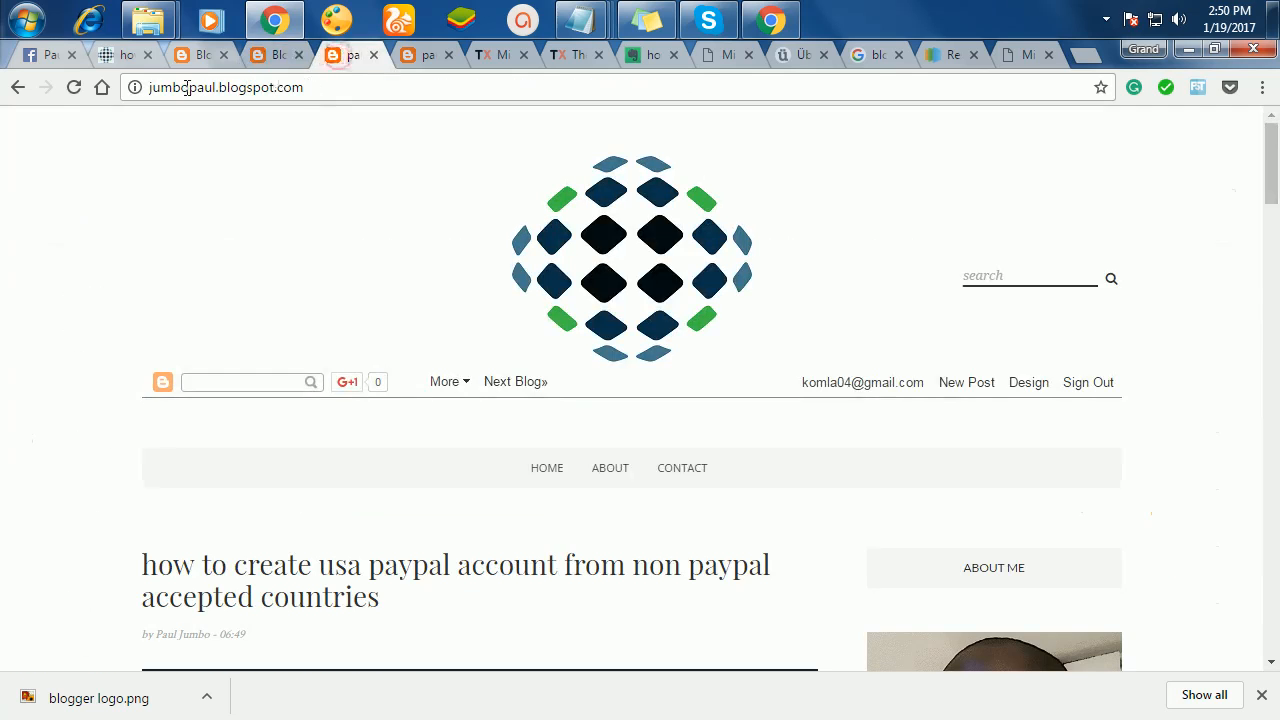
click(76, 89)
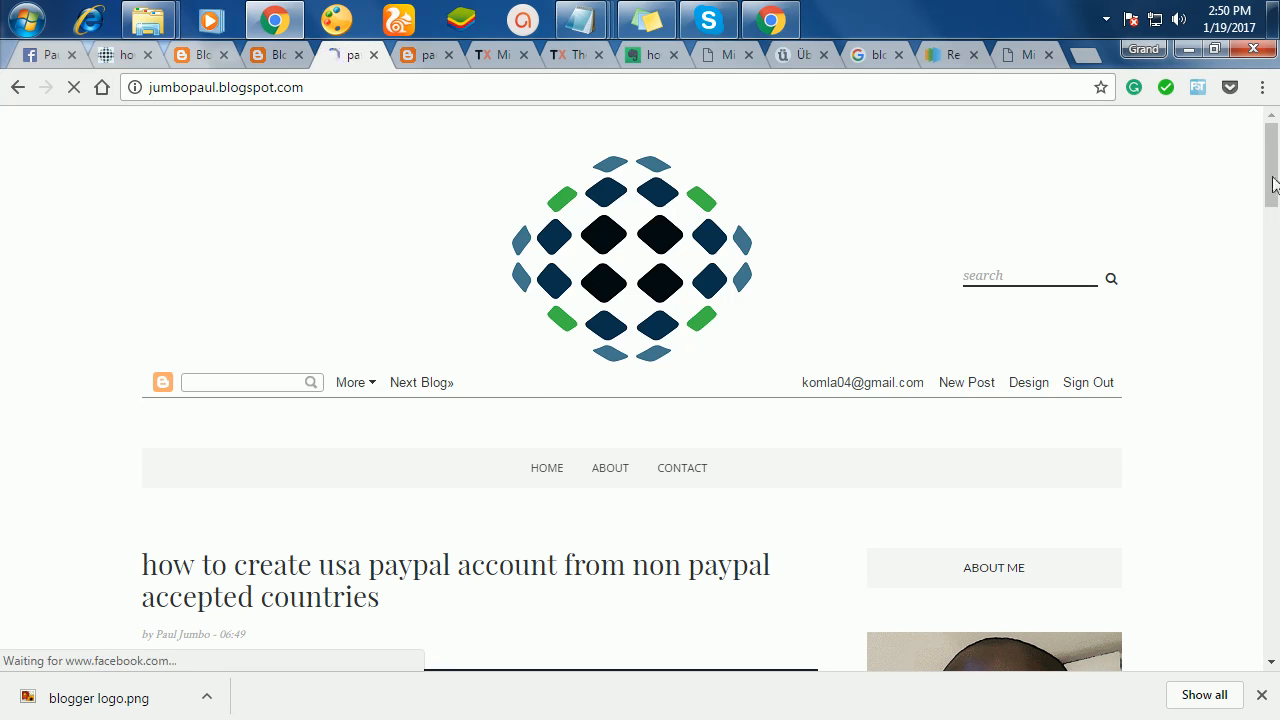
drag(1271, 170, 1155, 215)
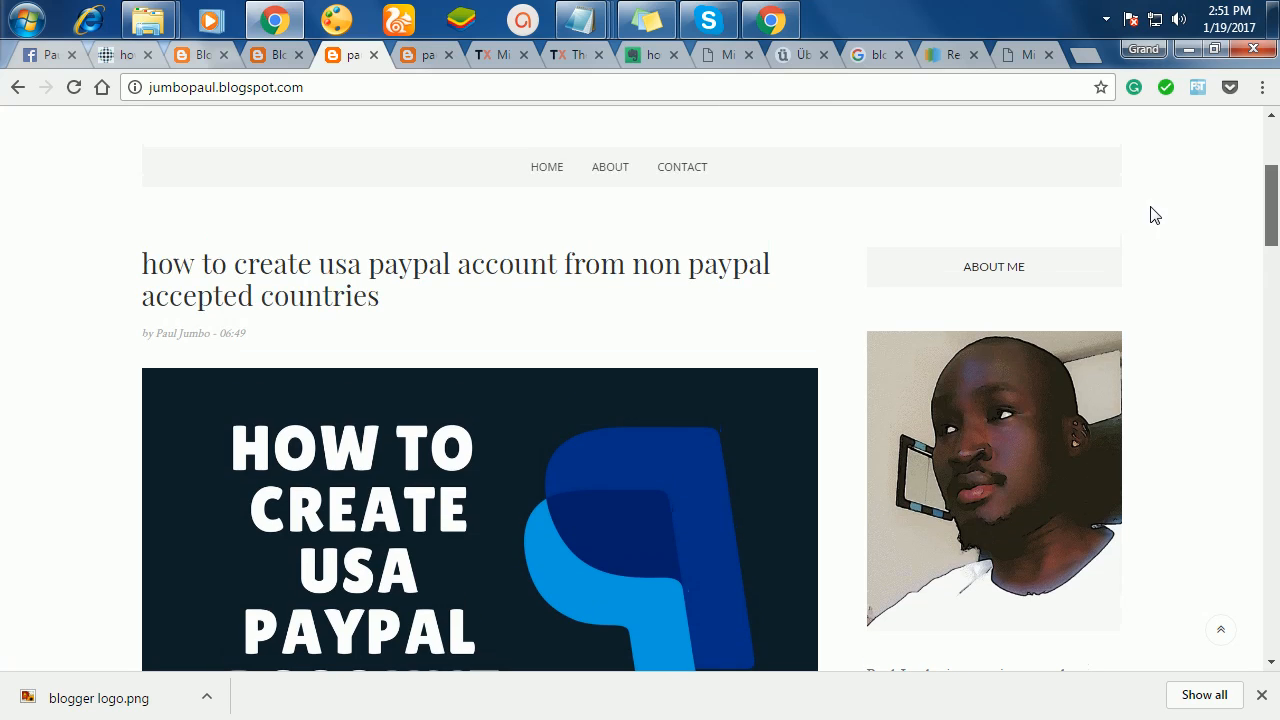
drag(1275, 170, 1266, 123)
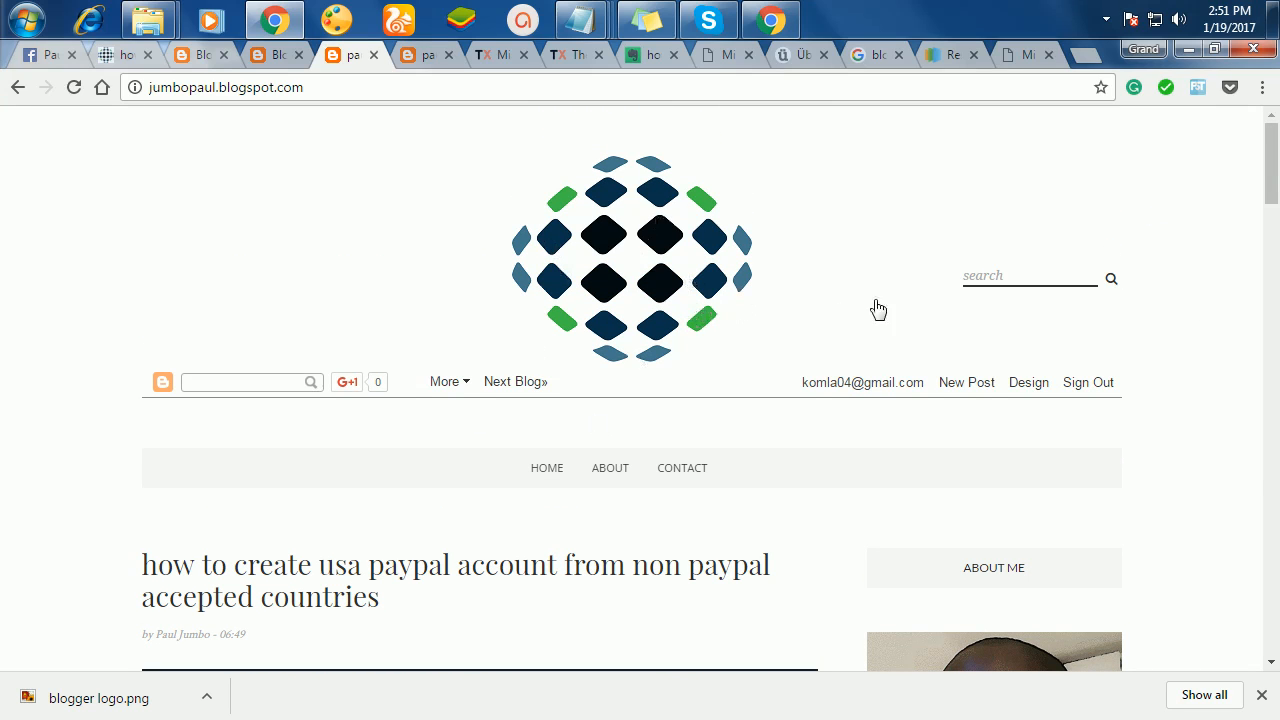
scroll(354, 314, down, 5)
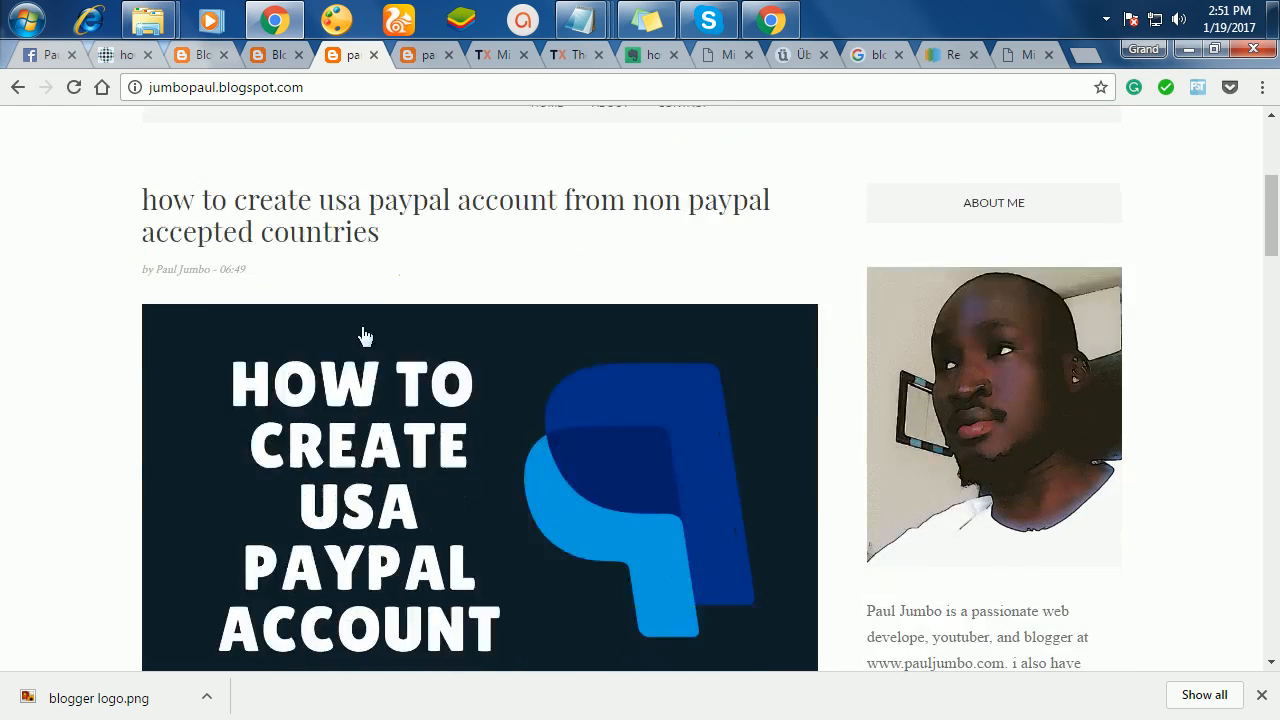
- Switch to the tutorial outline in Evernote and highlight the topic "how to add robot.txt file to blogspot"
click(275, 54)
click(648, 58)
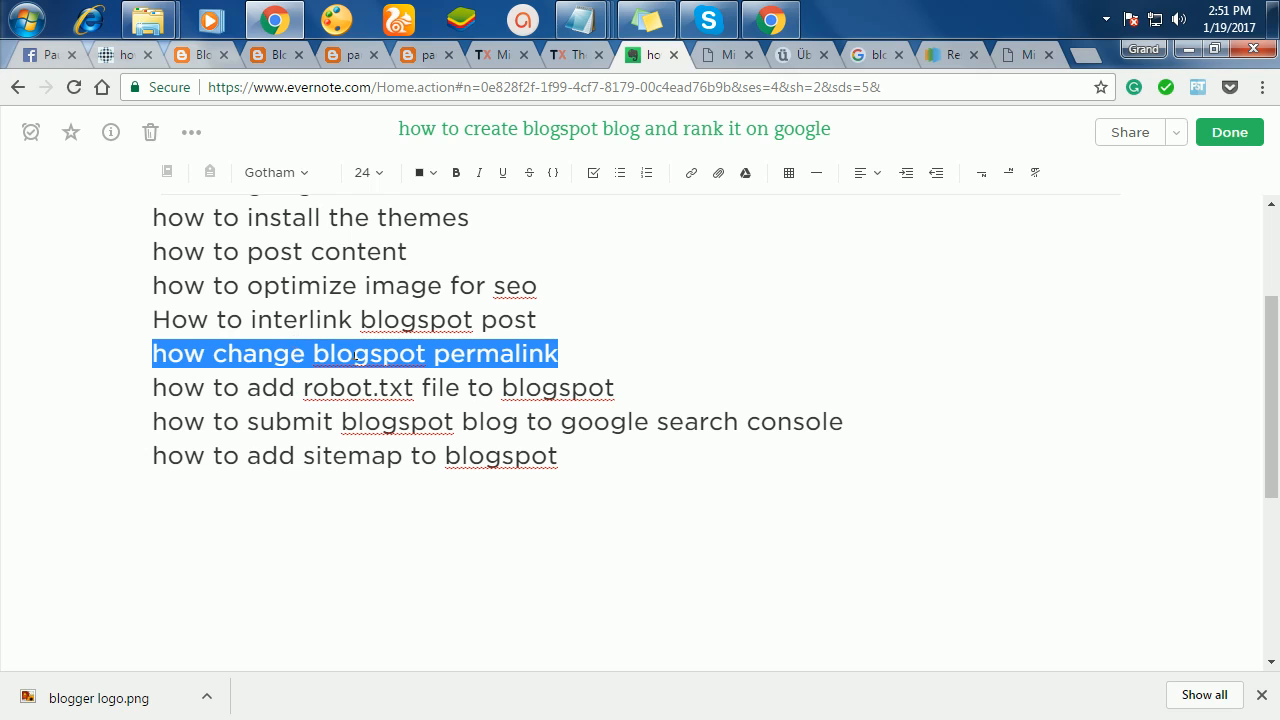
drag(620, 389, 172, 391)
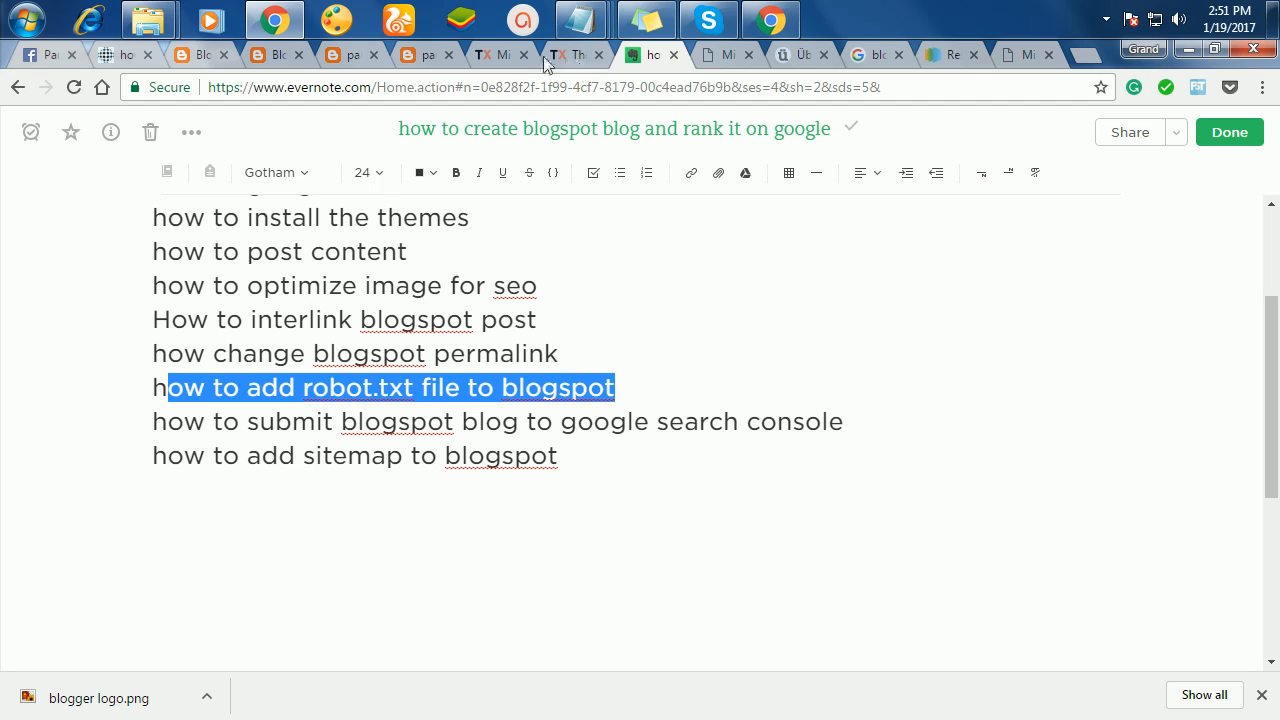
- Return to the Blogger dashboard and open the blog's basic settings in the maximized window
click(281, 58)
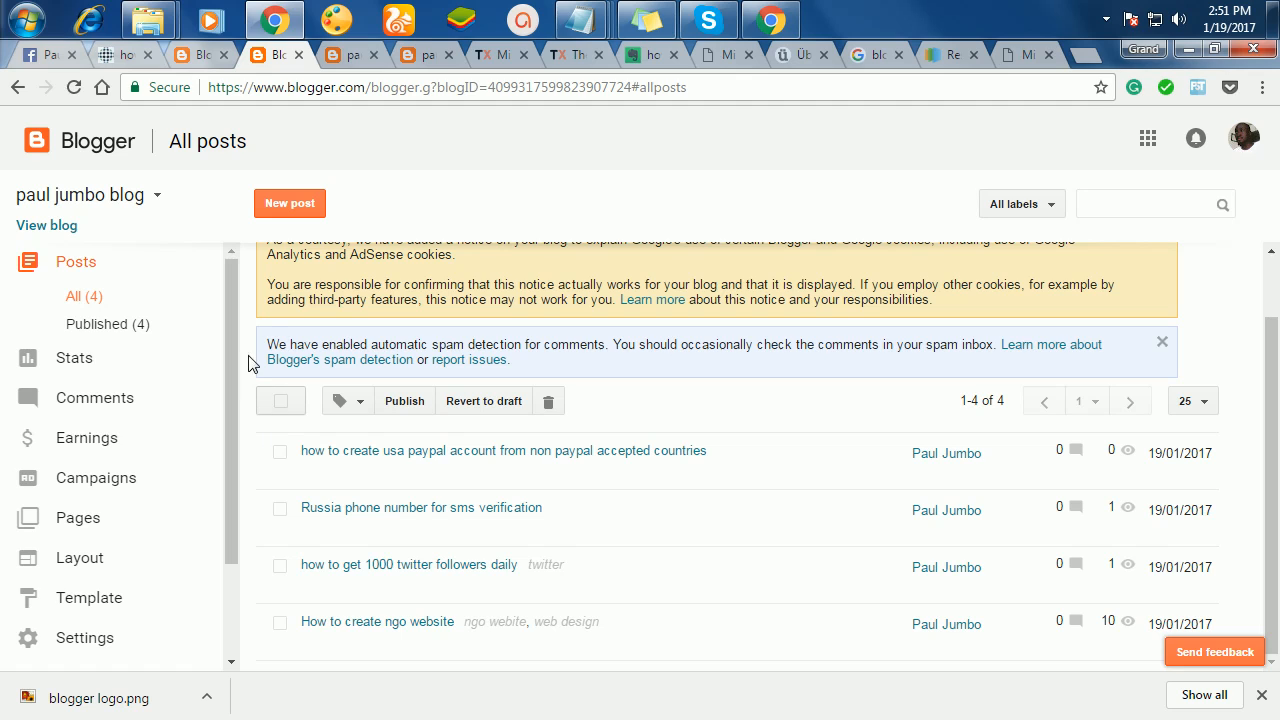
drag(230, 316, 210, 477)
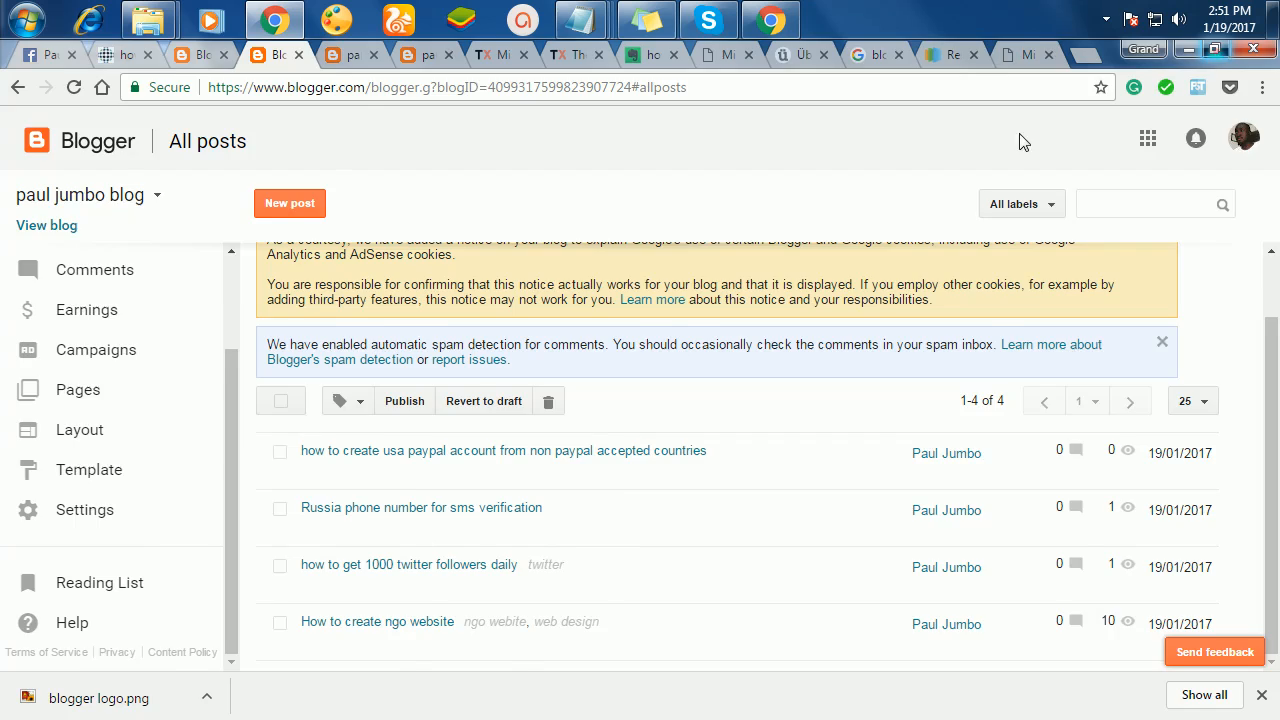
click(1215, 48)
click(213, 570)
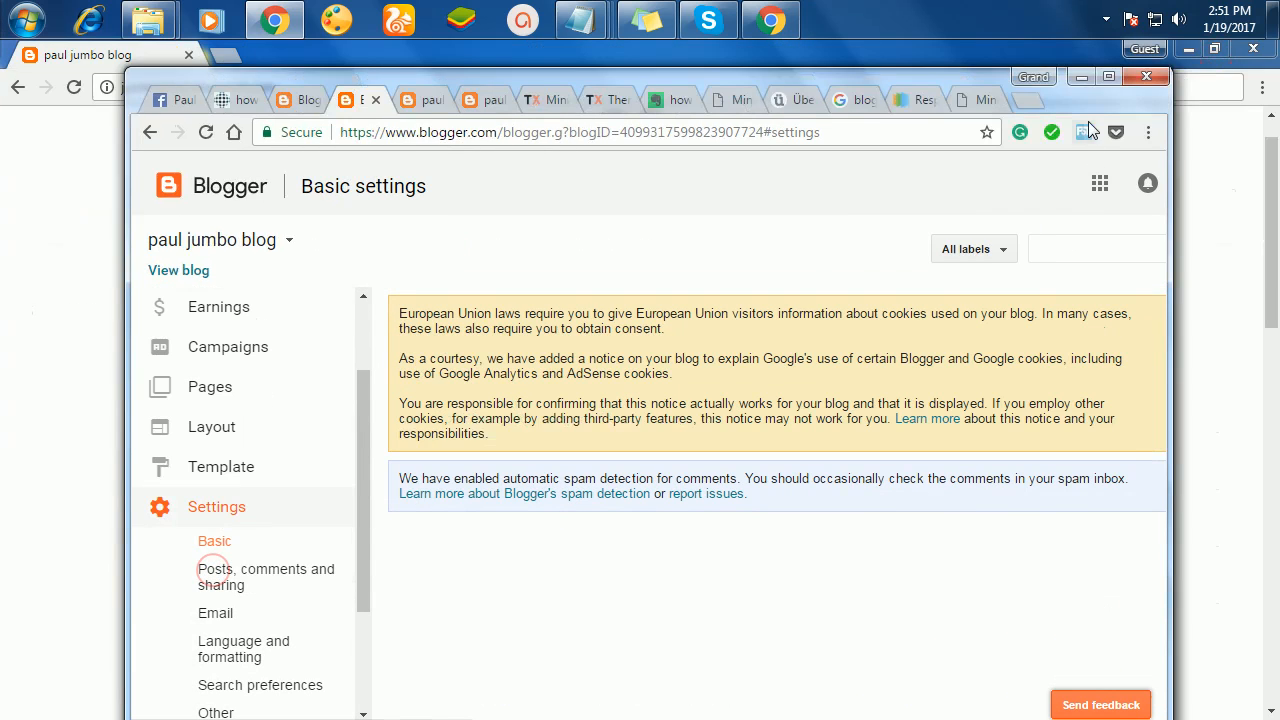
click(1108, 76)
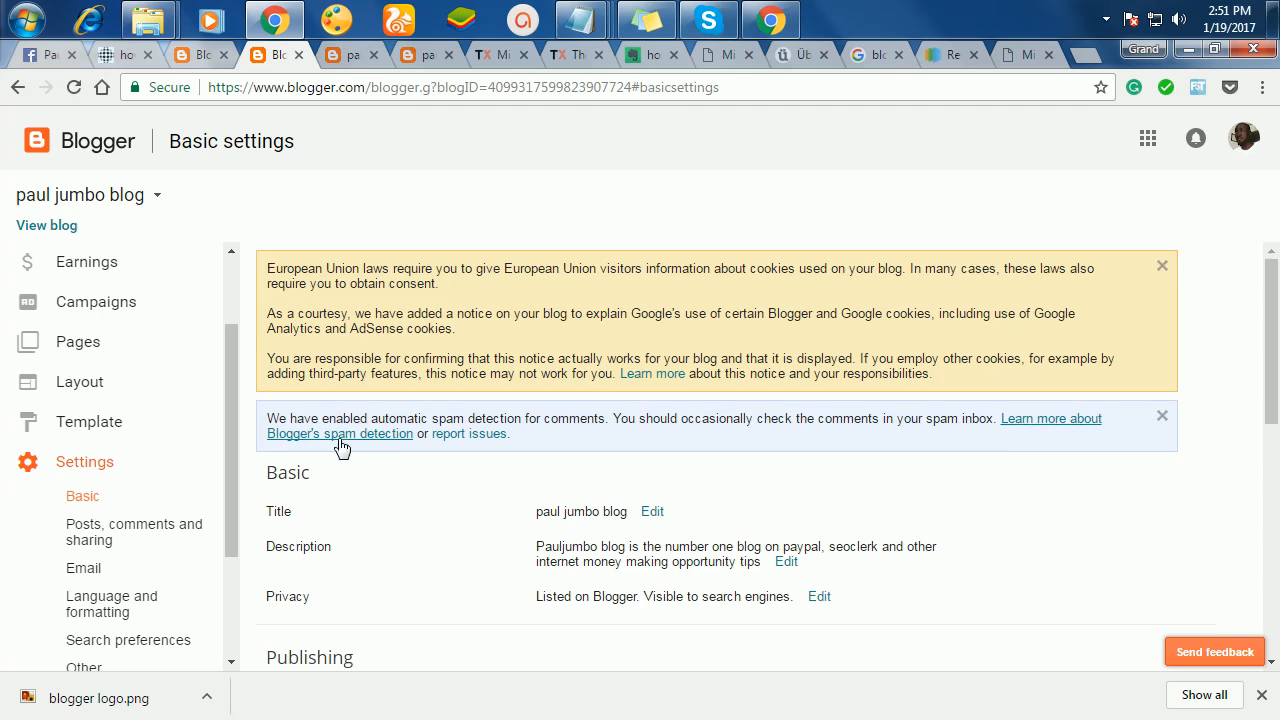
- Open the blog's Search preferences settings in the maximized window and bring up the meta tags section
scroll(688, 357, down, 4)
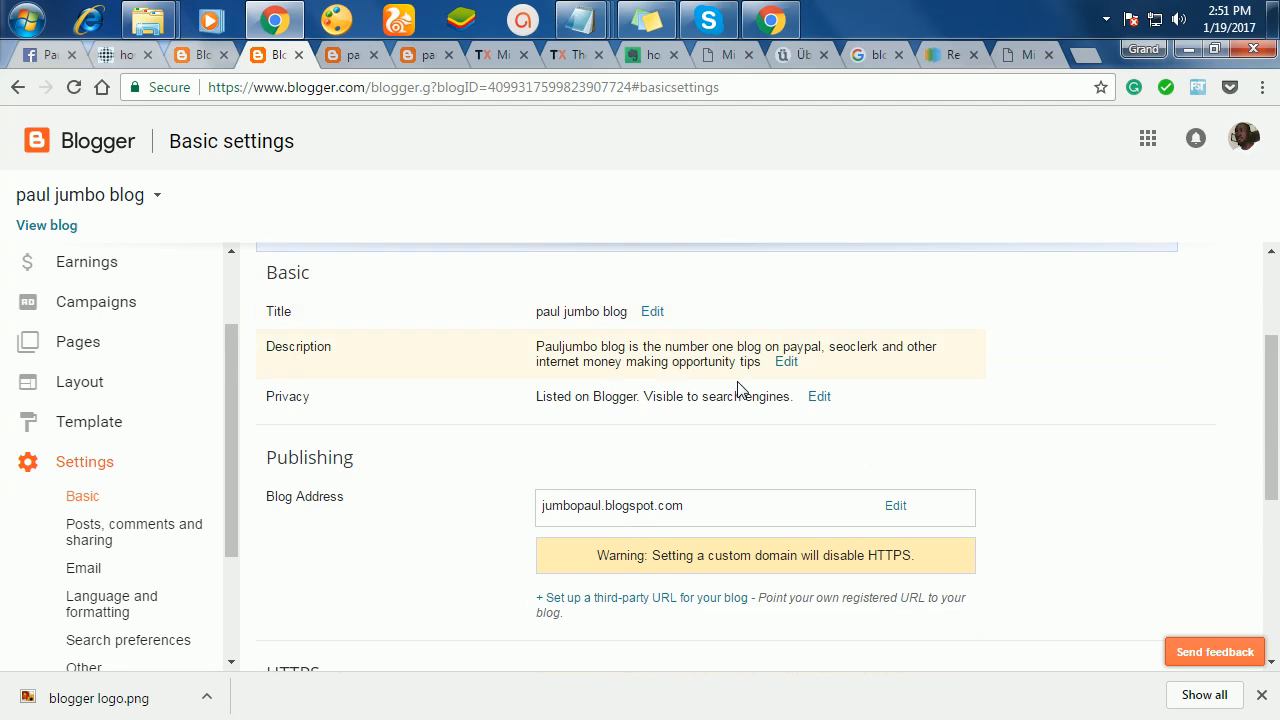
scroll(743, 399, up, 2)
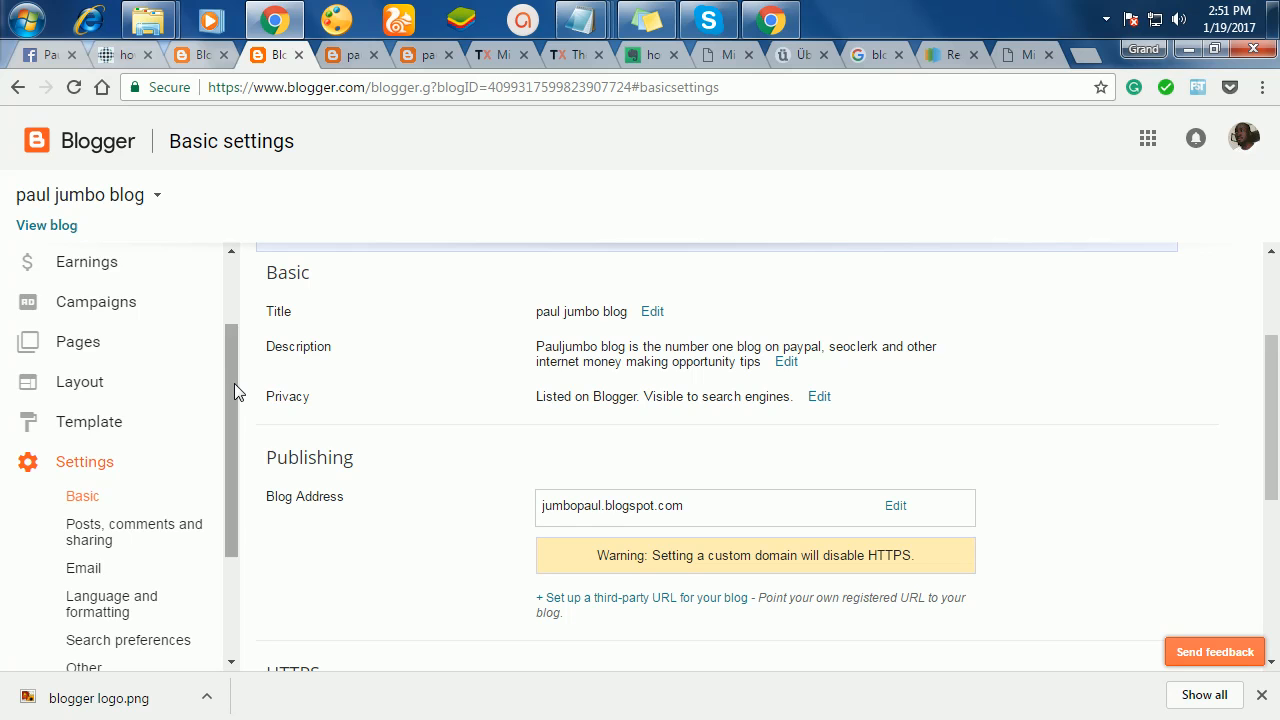
scroll(217, 466, down, 3)
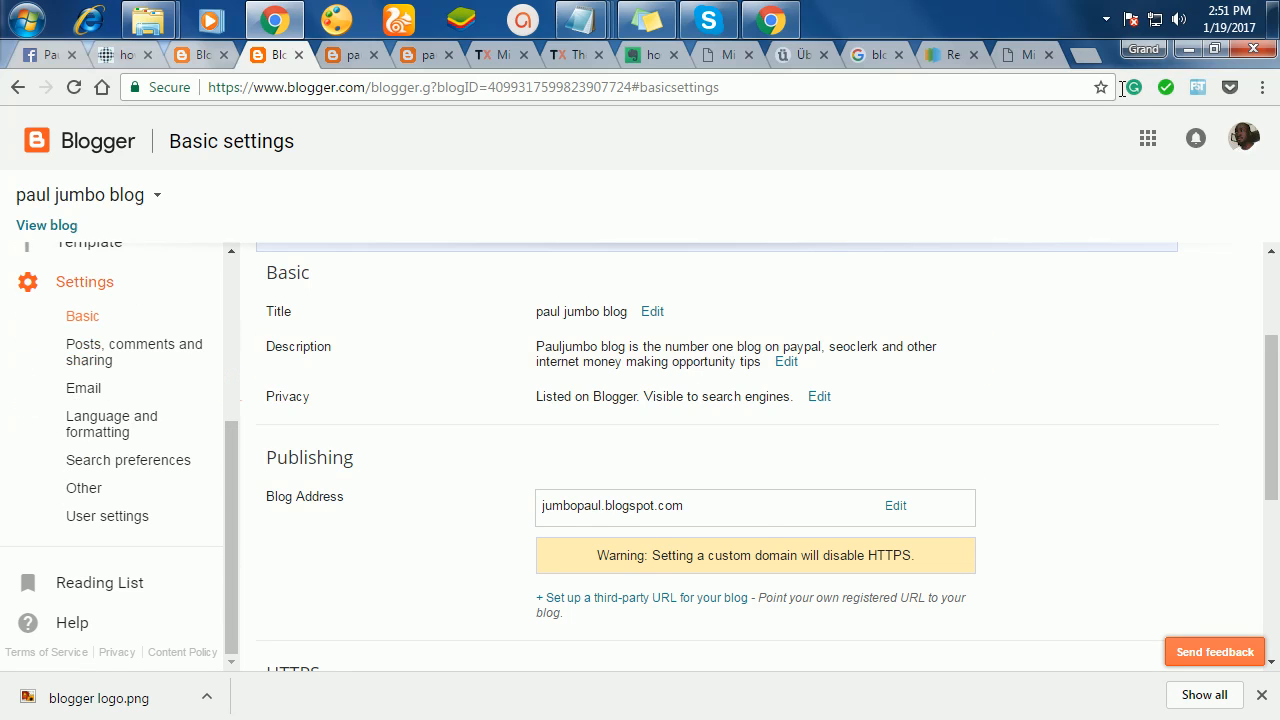
click(1214, 52)
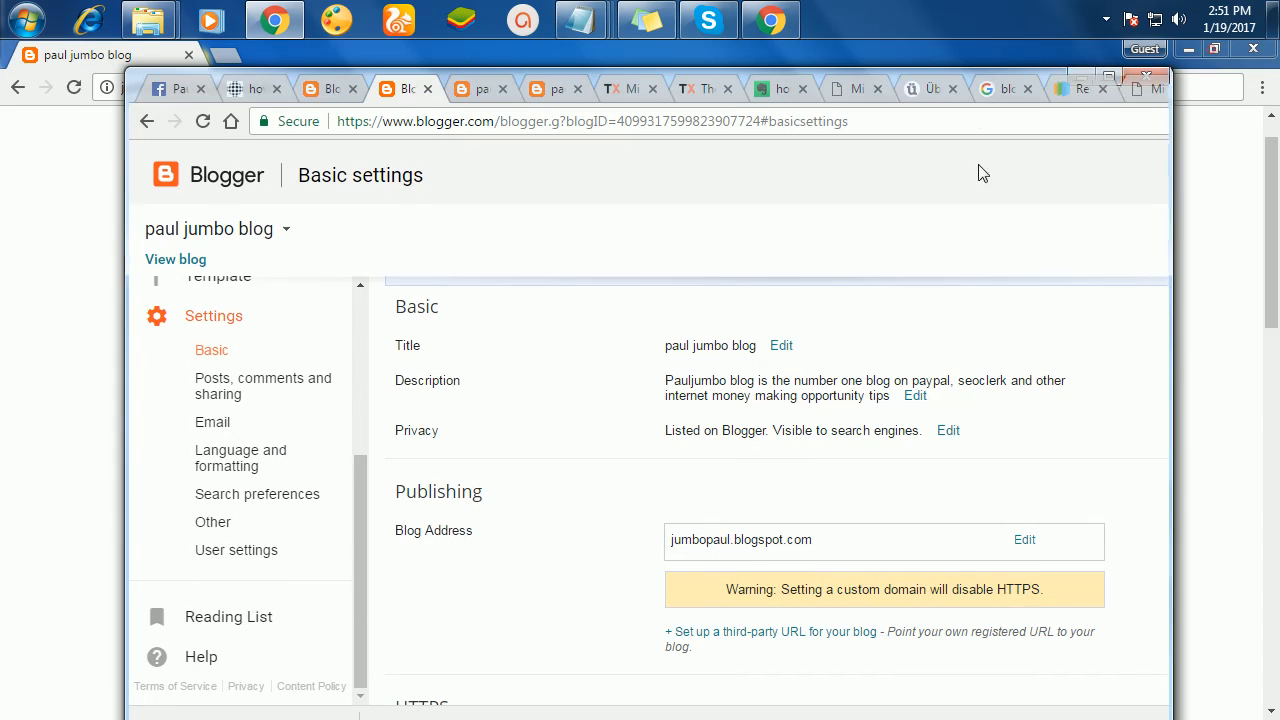
click(272, 524)
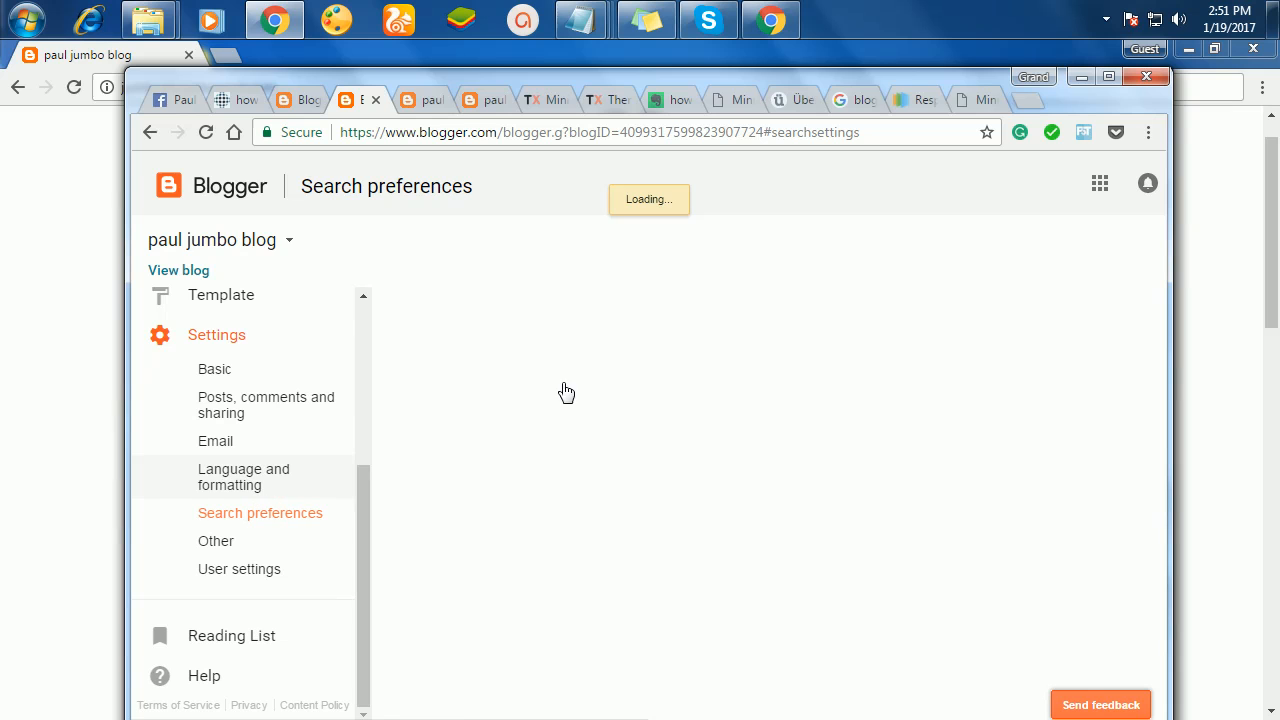
click(1108, 77)
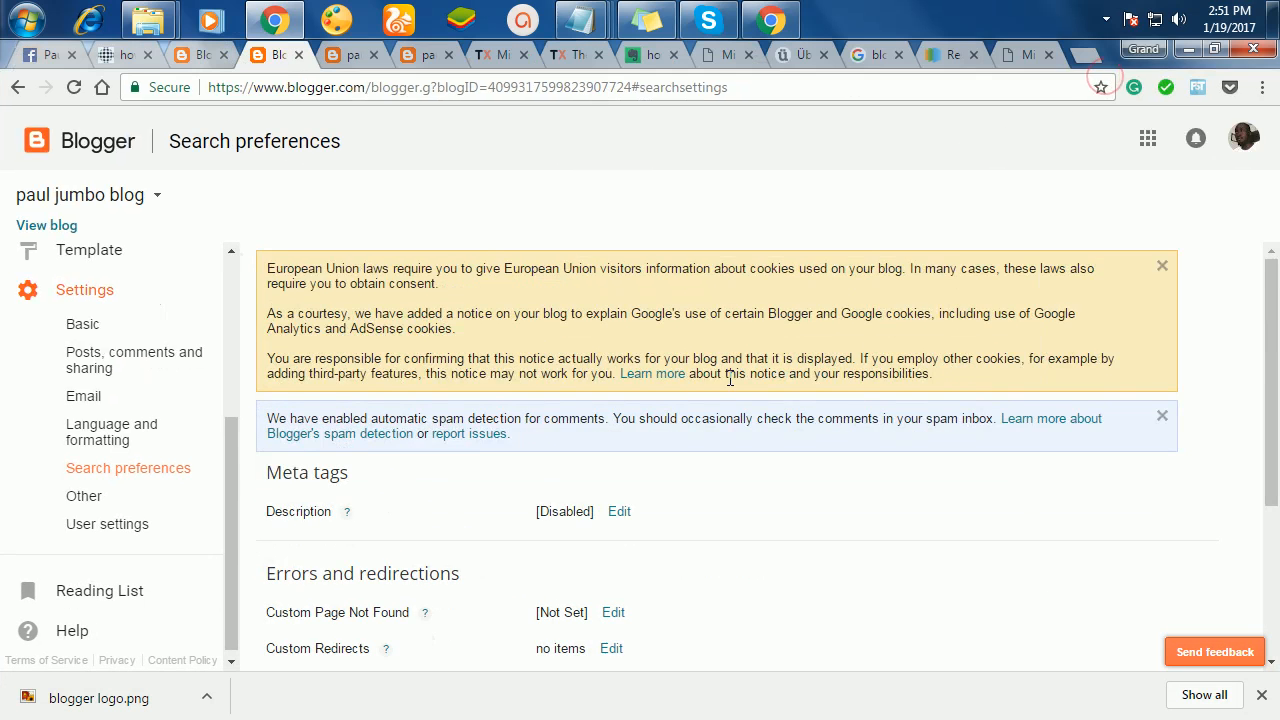
scroll(729, 386, down, 2)
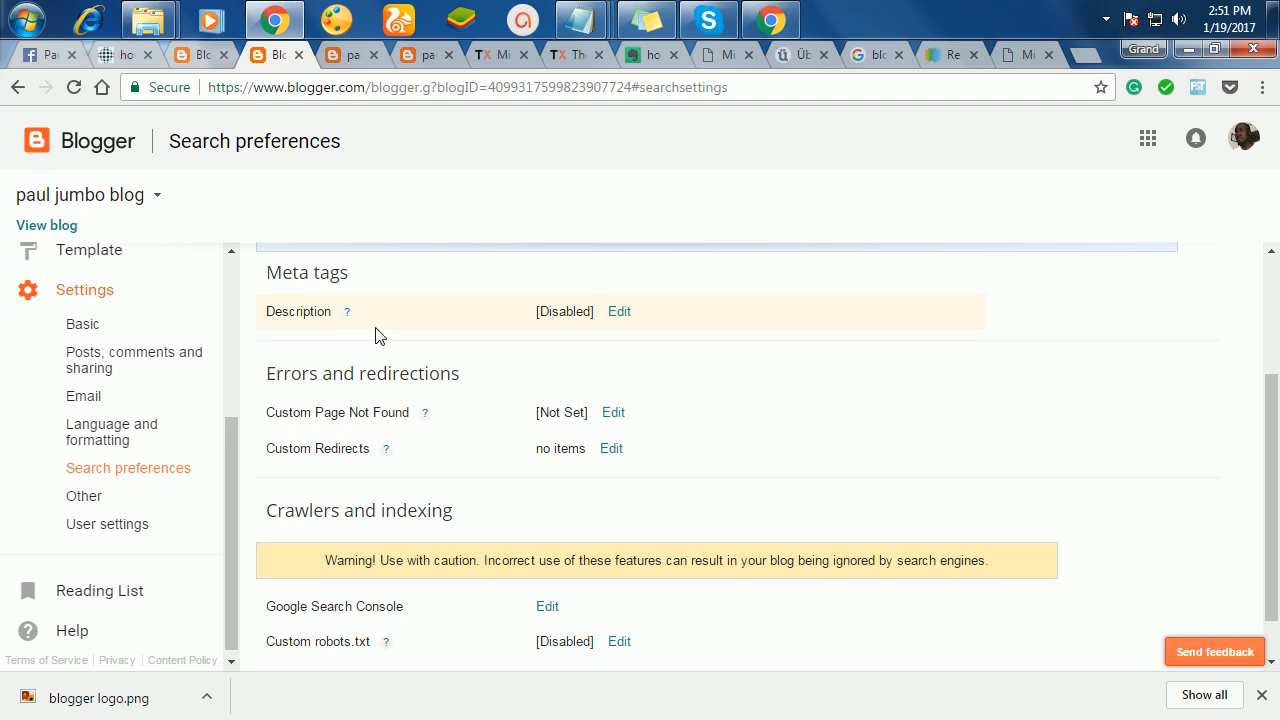
- Enable the search description and save text calling the blog "the number one blog in africa for internet money making opportunities, blogging, seo"
click(619, 312)
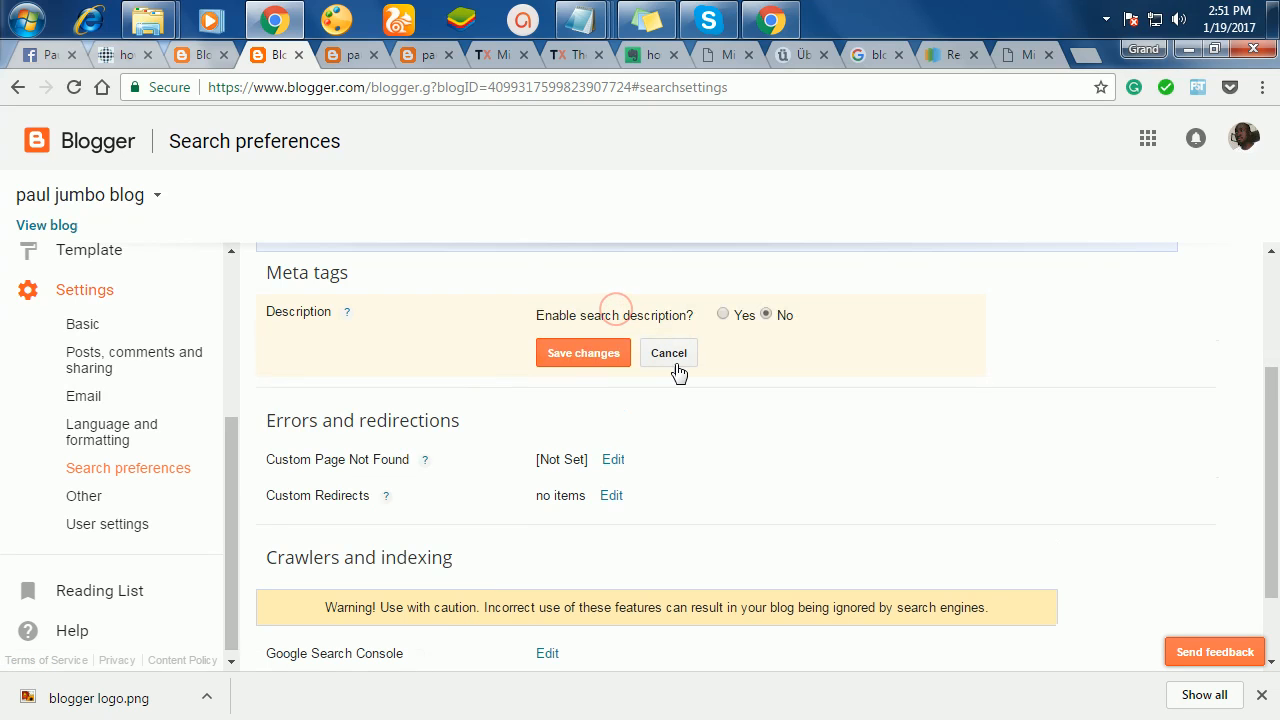
click(727, 318)
click(633, 378)
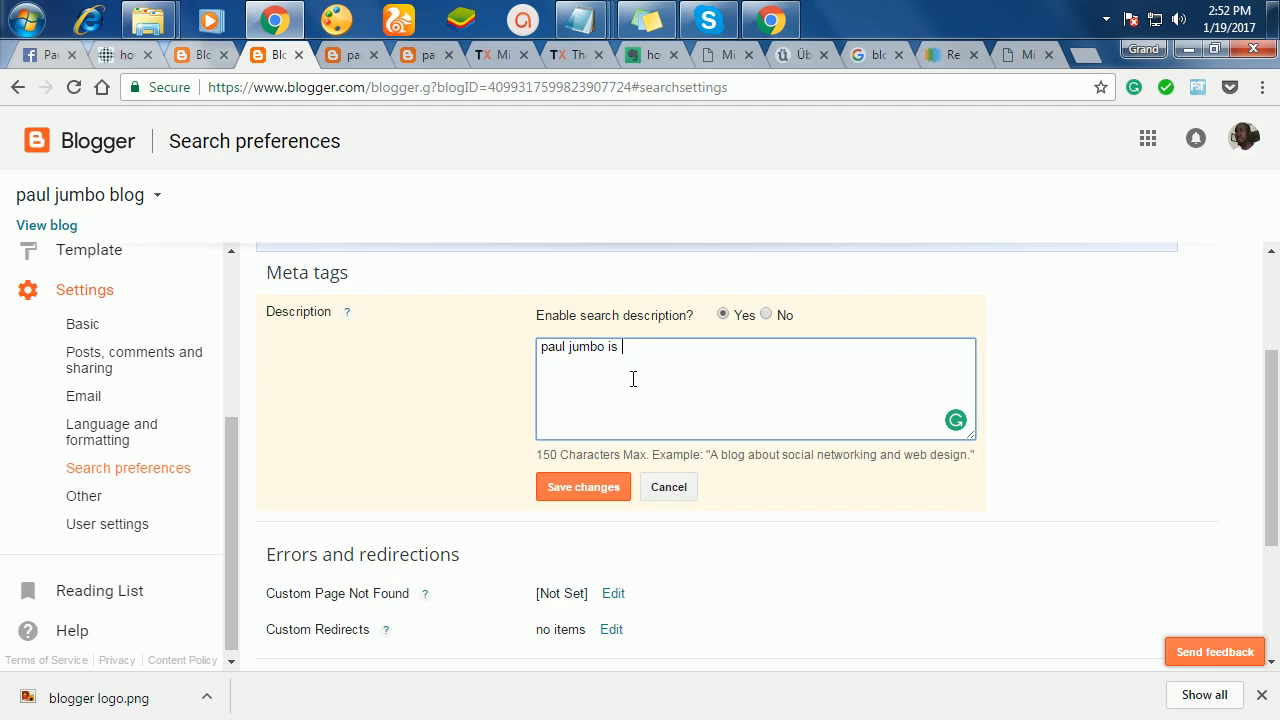
text(umber one blog in afr)
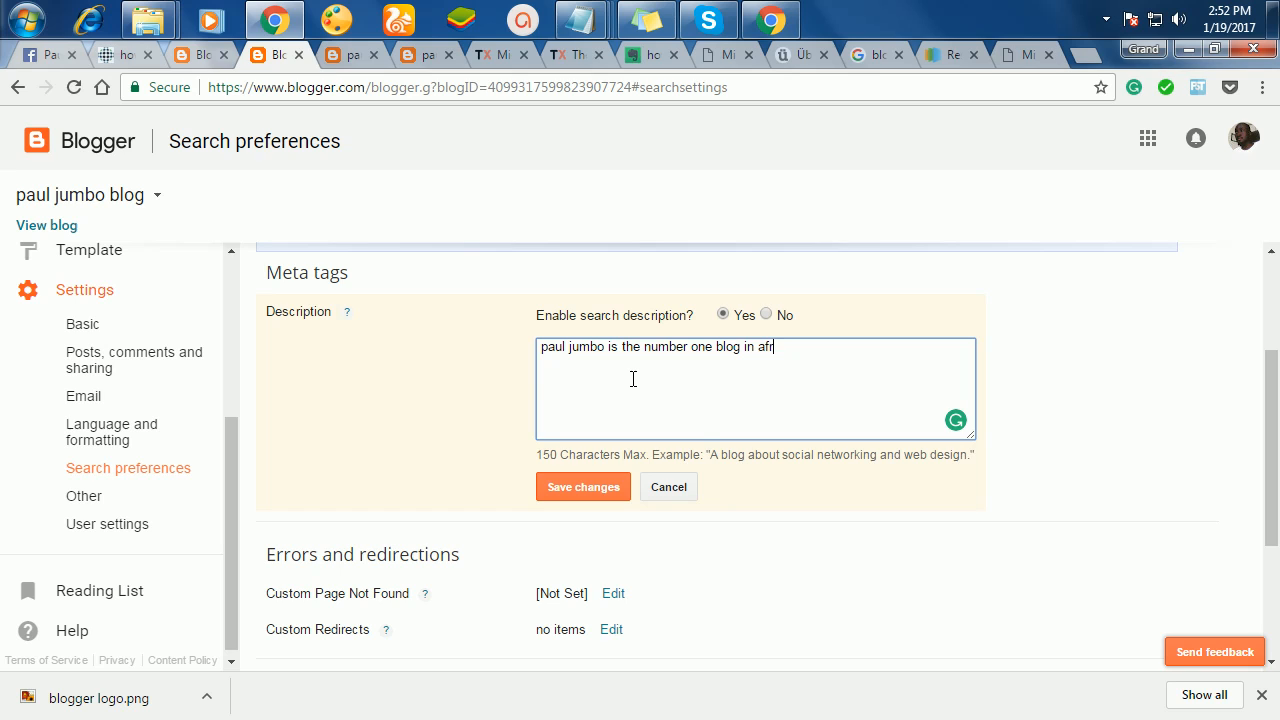
text(ica for)
text(internet )
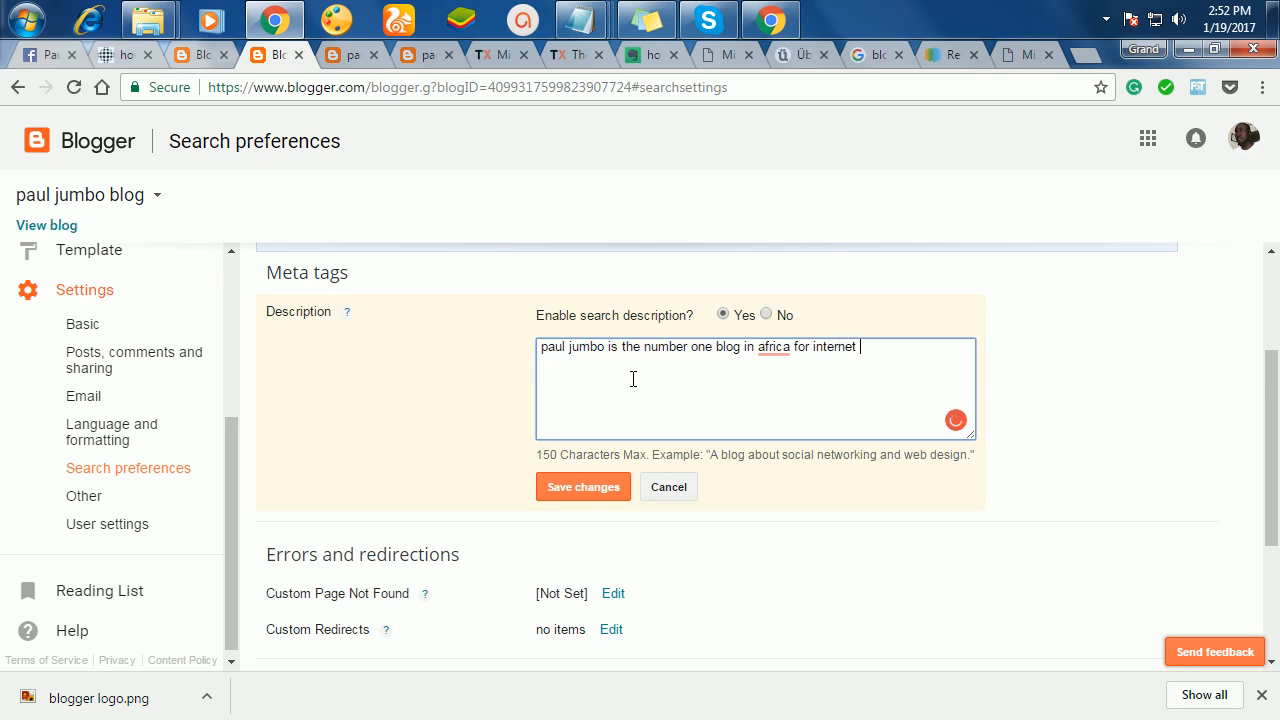
text(money making o)
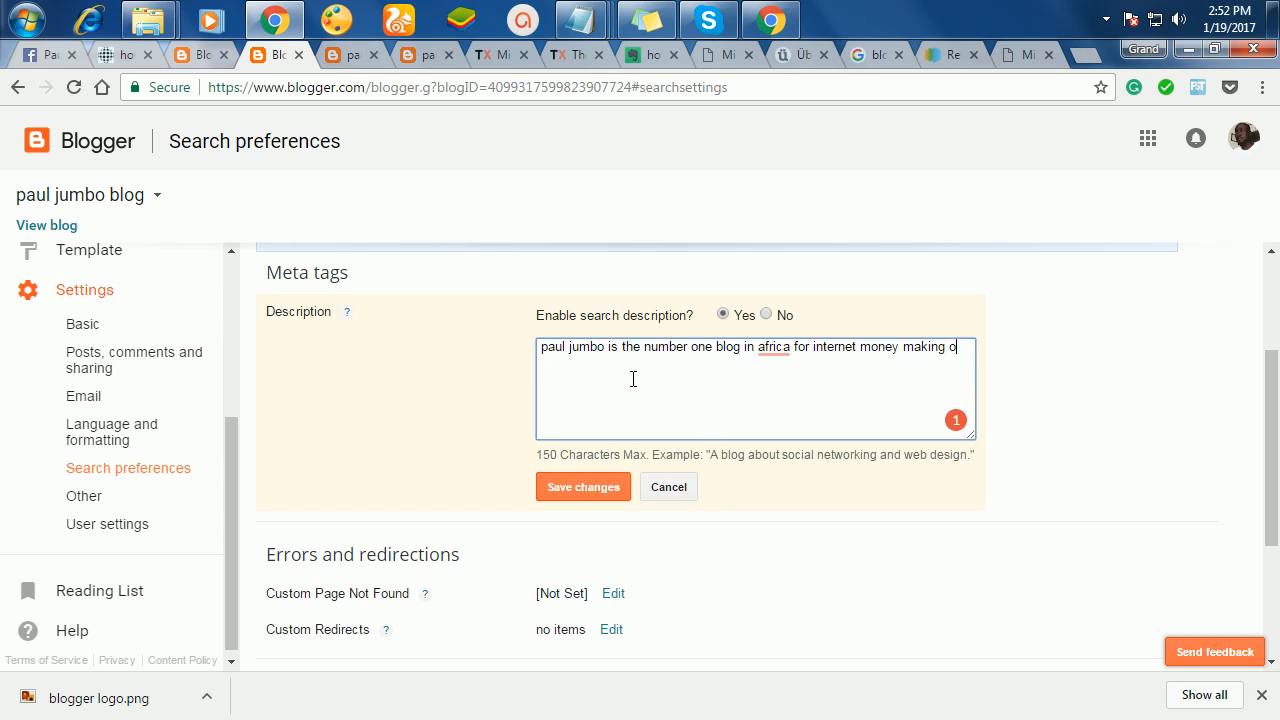
text(pportunities, blogging)
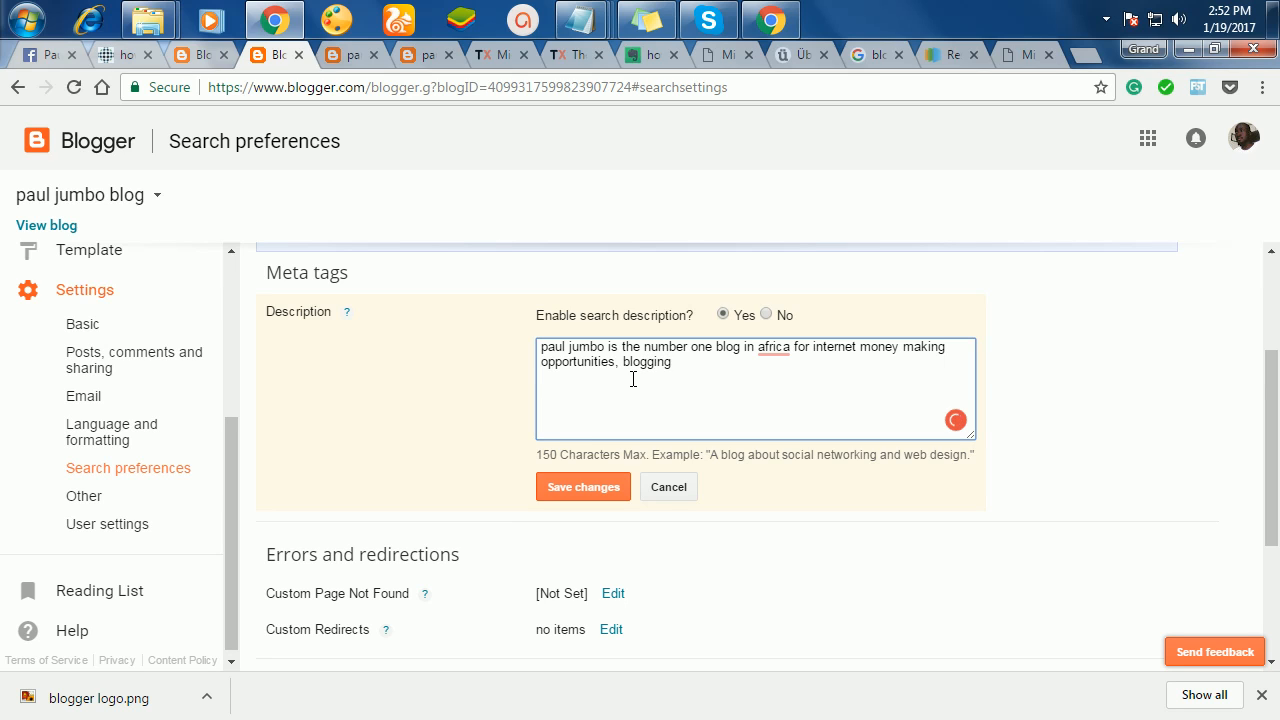
text(, seo)
click(580, 480)
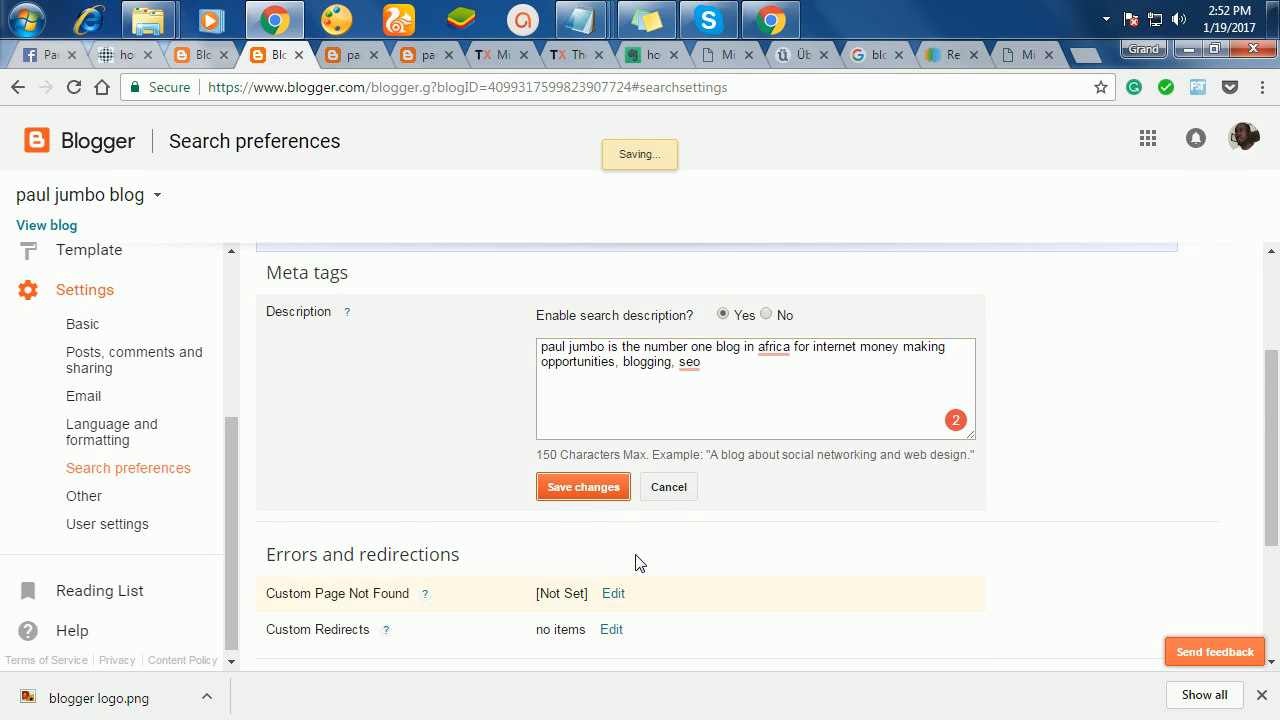
- Enable custom robots.txt content under Crawlers and indexing, ready for text entry
scroll(749, 460, down, 1)
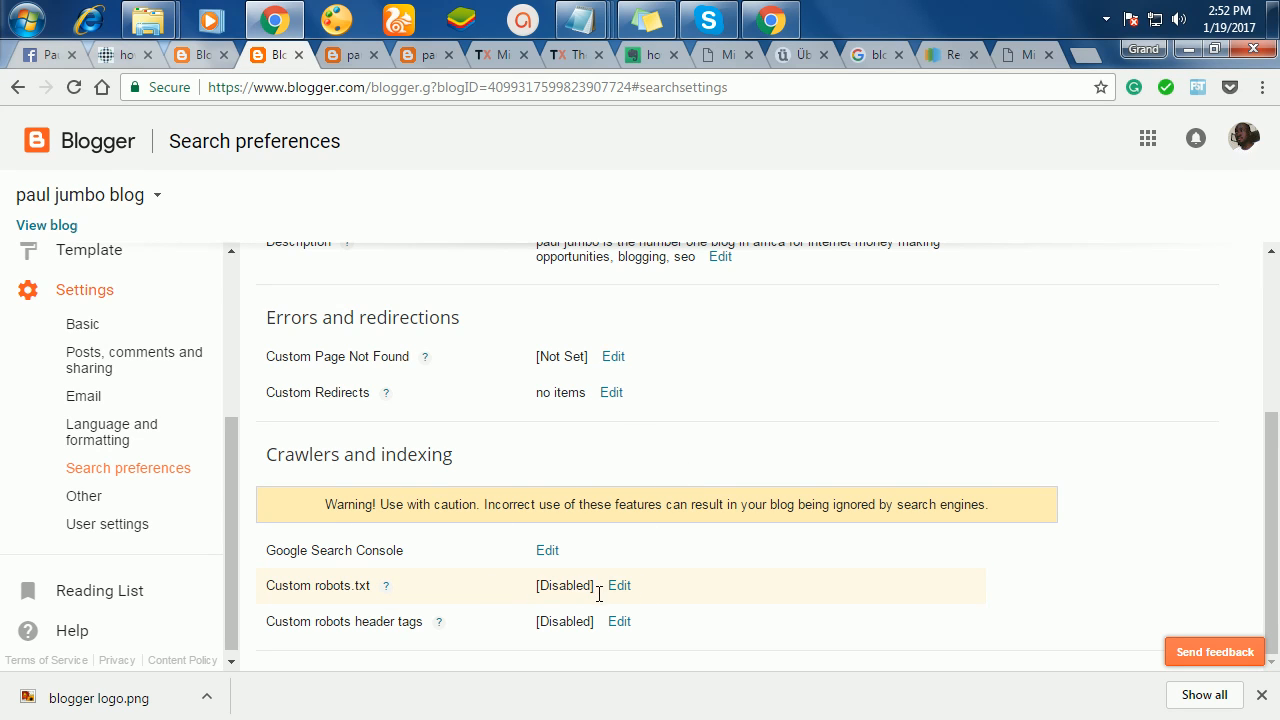
click(619, 587)
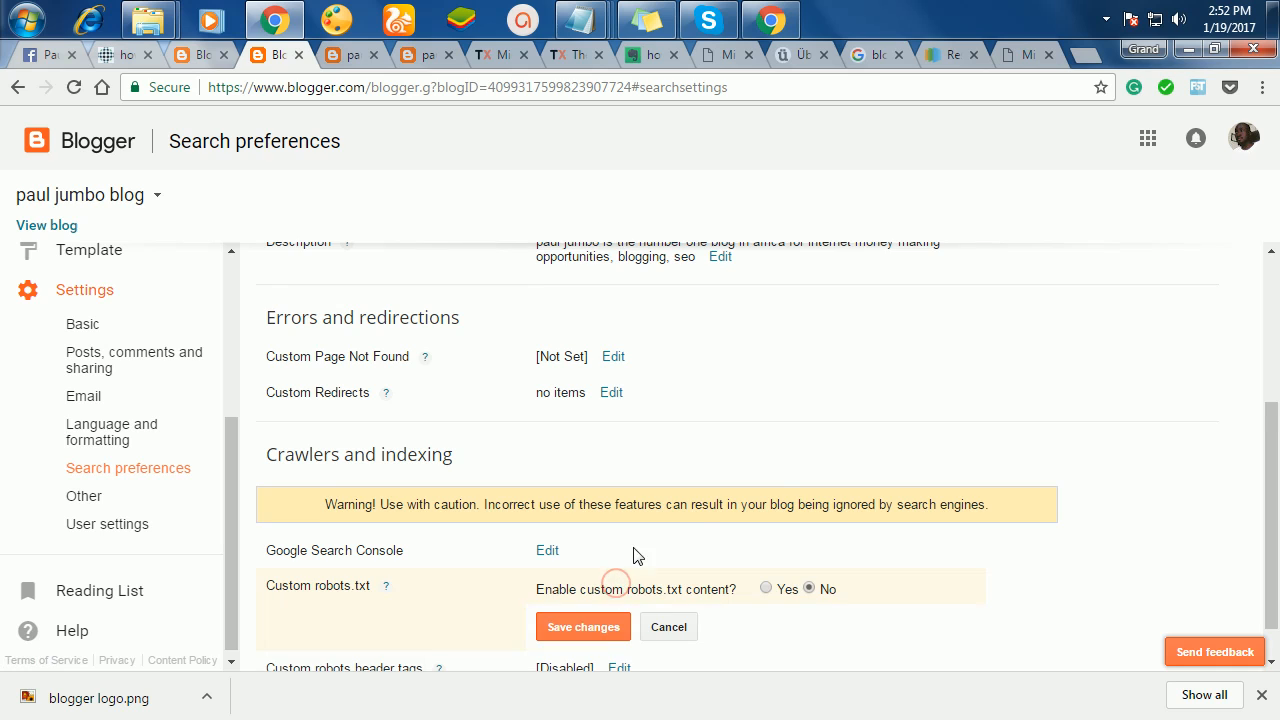
scroll(779, 525, down, 1)
click(766, 542)
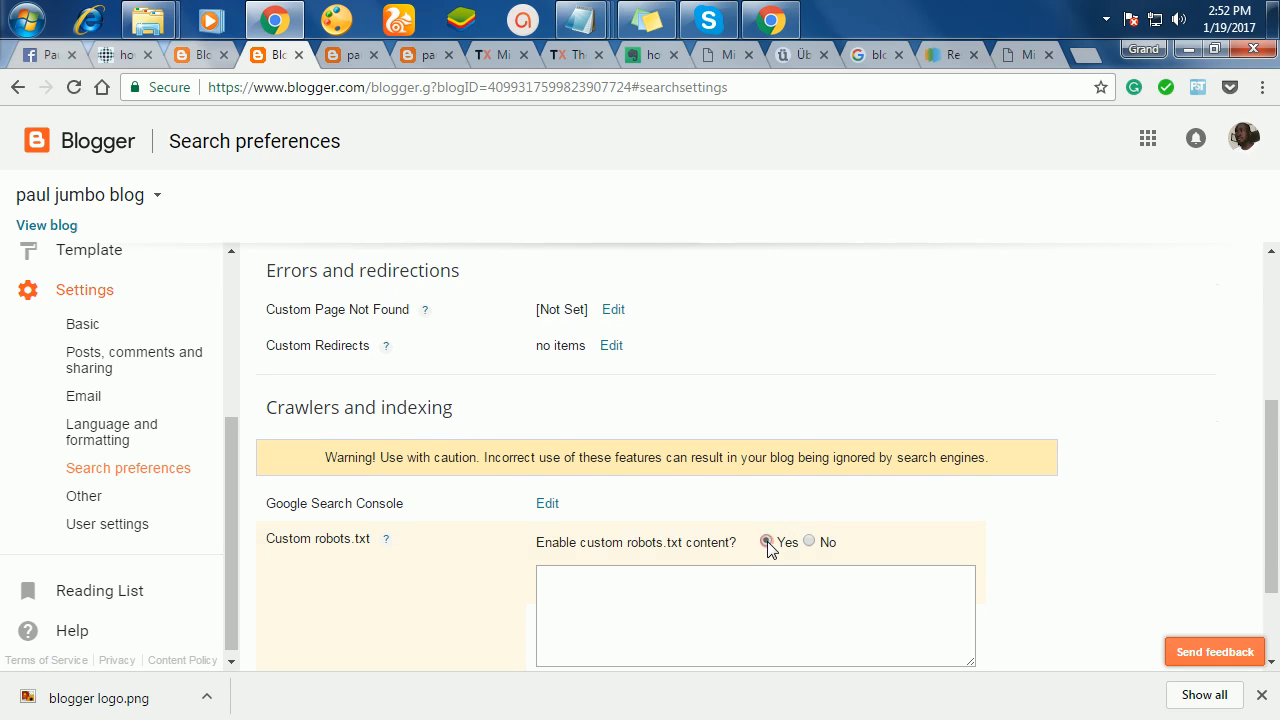
scroll(766, 548, down, 3)
click(622, 450)
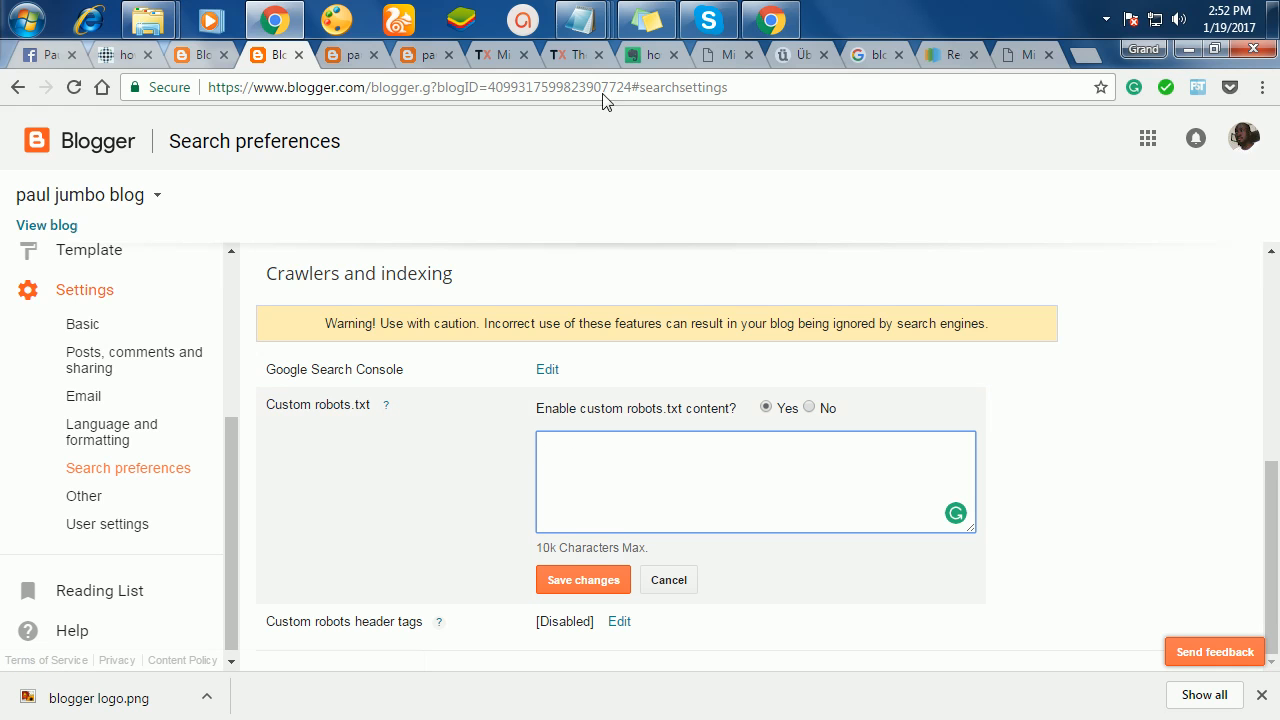
- Copy the robot txt code block from the "blogger" Notepad file into the custom robots.txt content
click(582, 22)
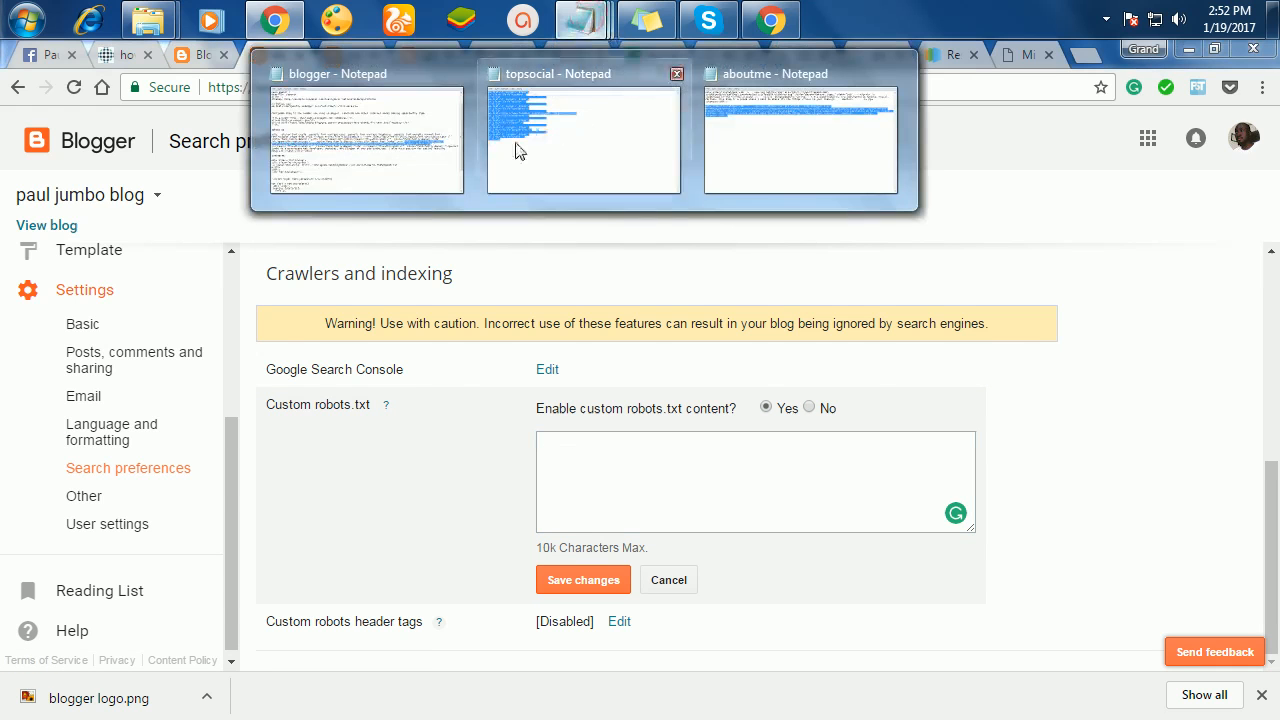
click(420, 166)
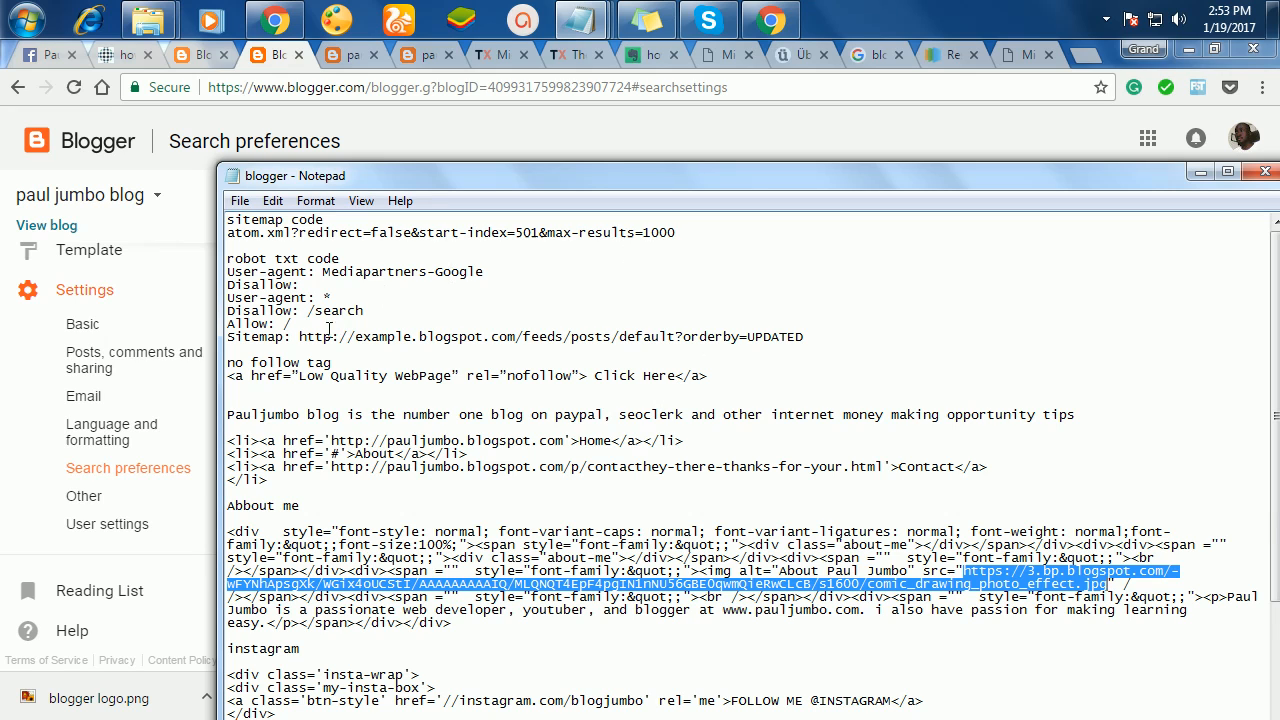
click(806, 337)
drag(806, 337, 230, 262)
key(ctrl+c)
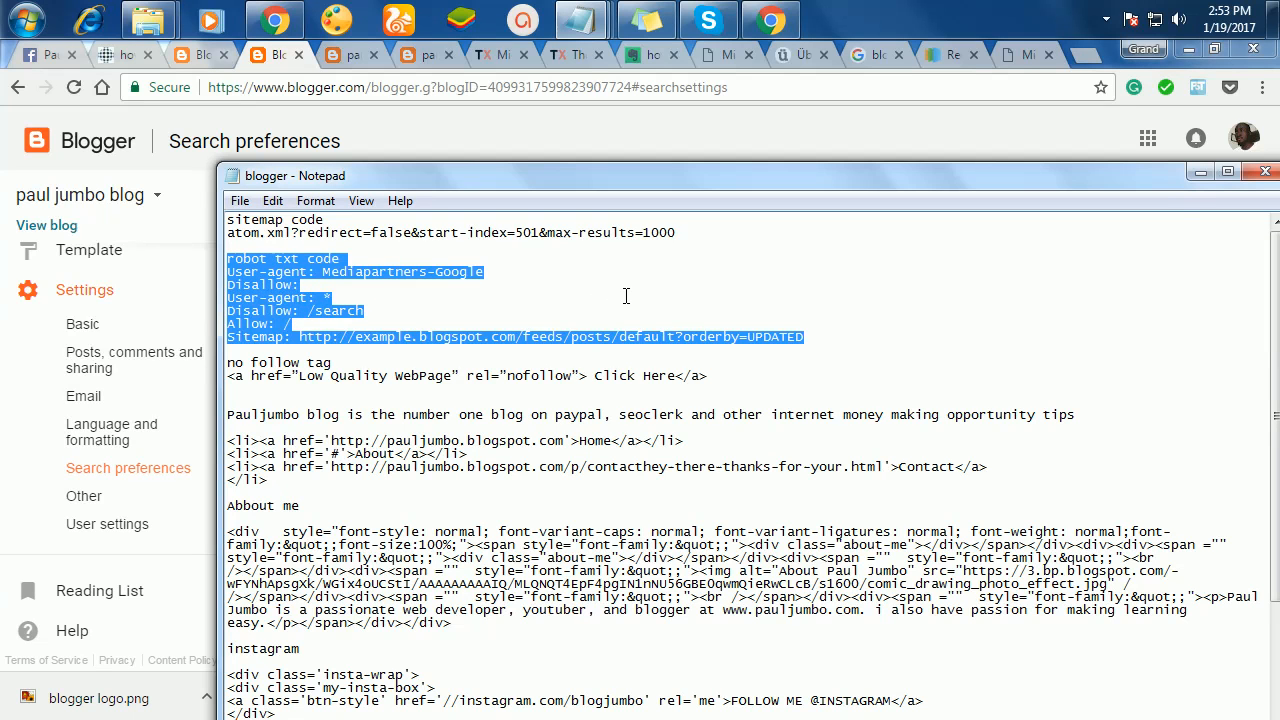
click(1200, 172)
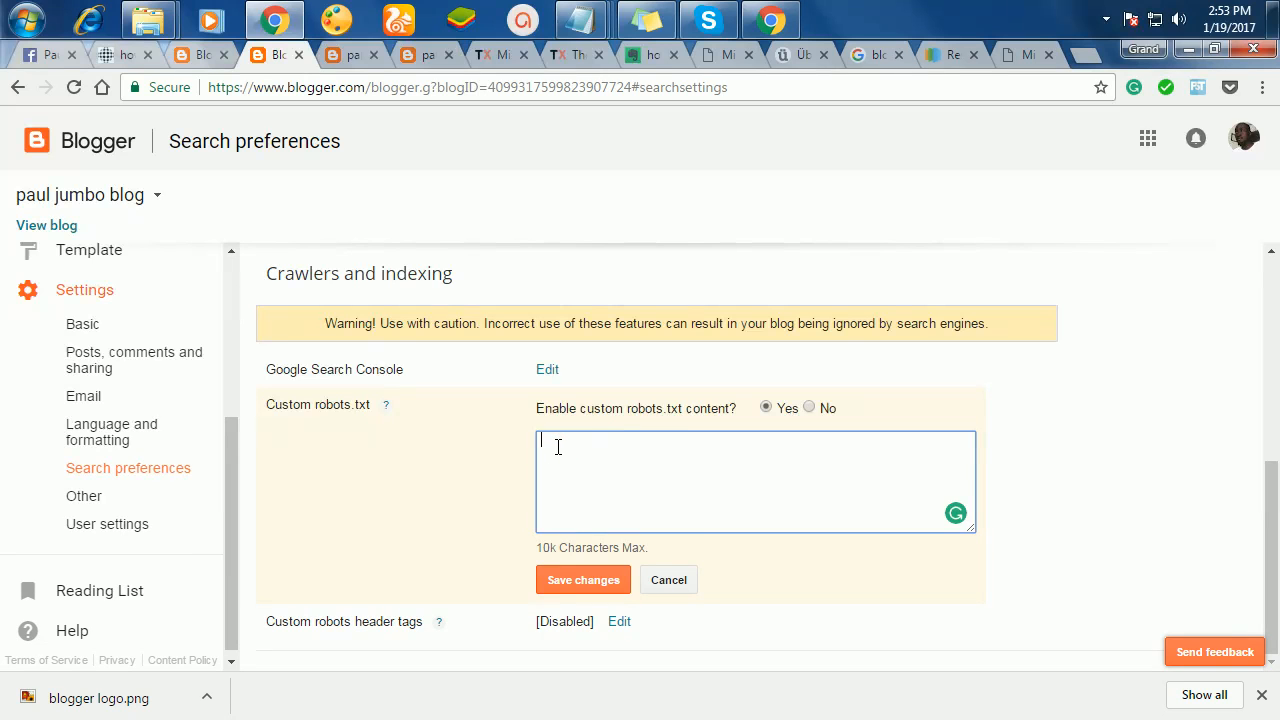
key(ctrl+v)
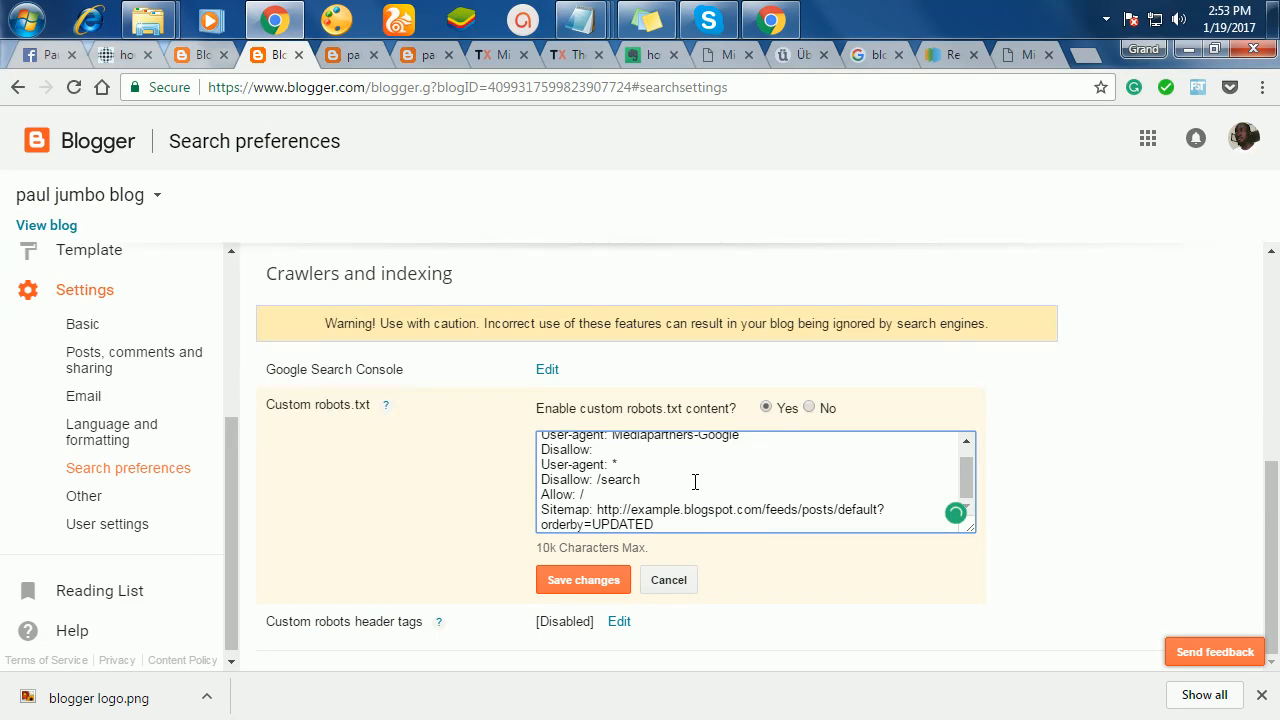
- Replace the example.blogspot.com address in the robots.txt Sitemap line with the live blog's address and save the setting
click(355, 54)
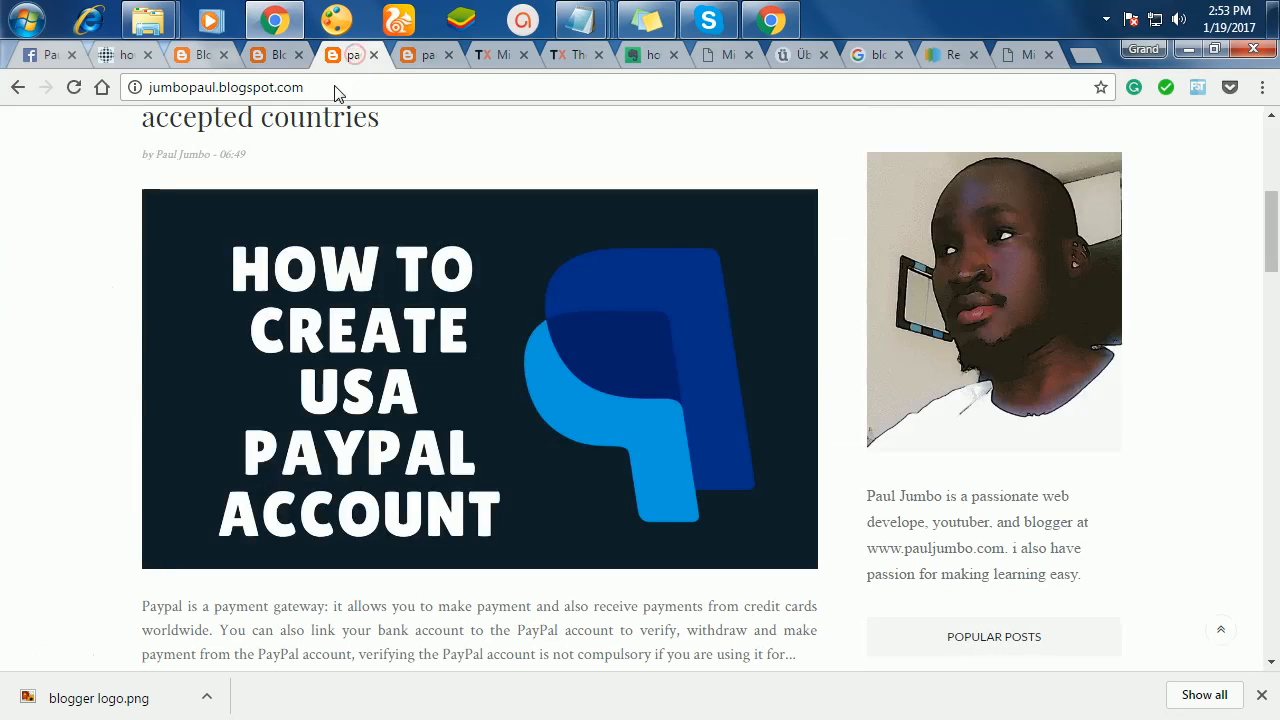
drag(308, 88, 152, 92)
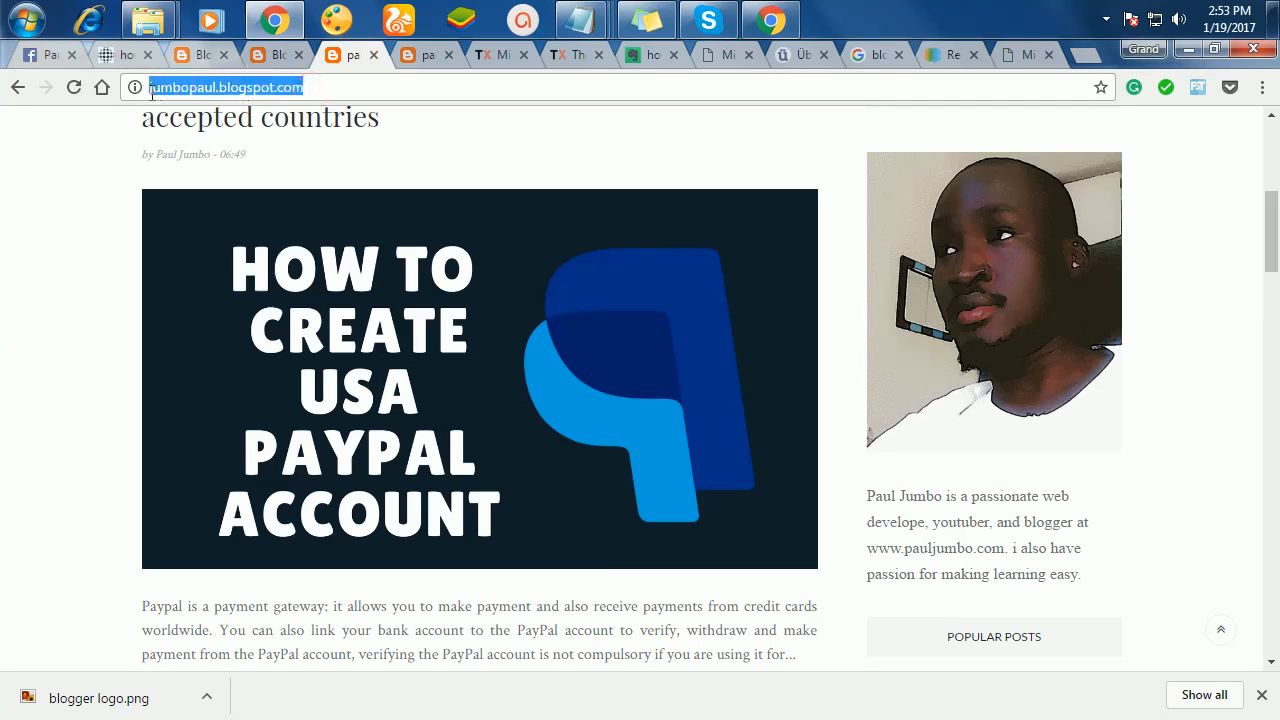
click(278, 59)
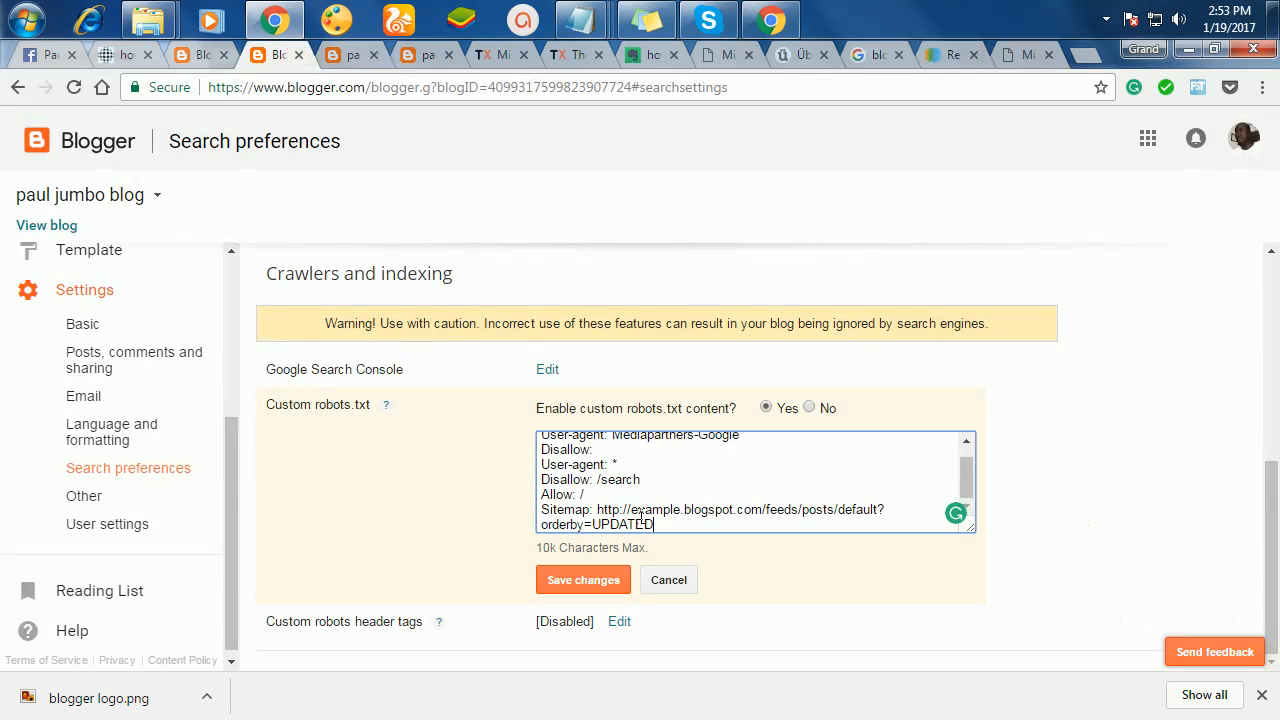
drag(764, 508, 707, 499)
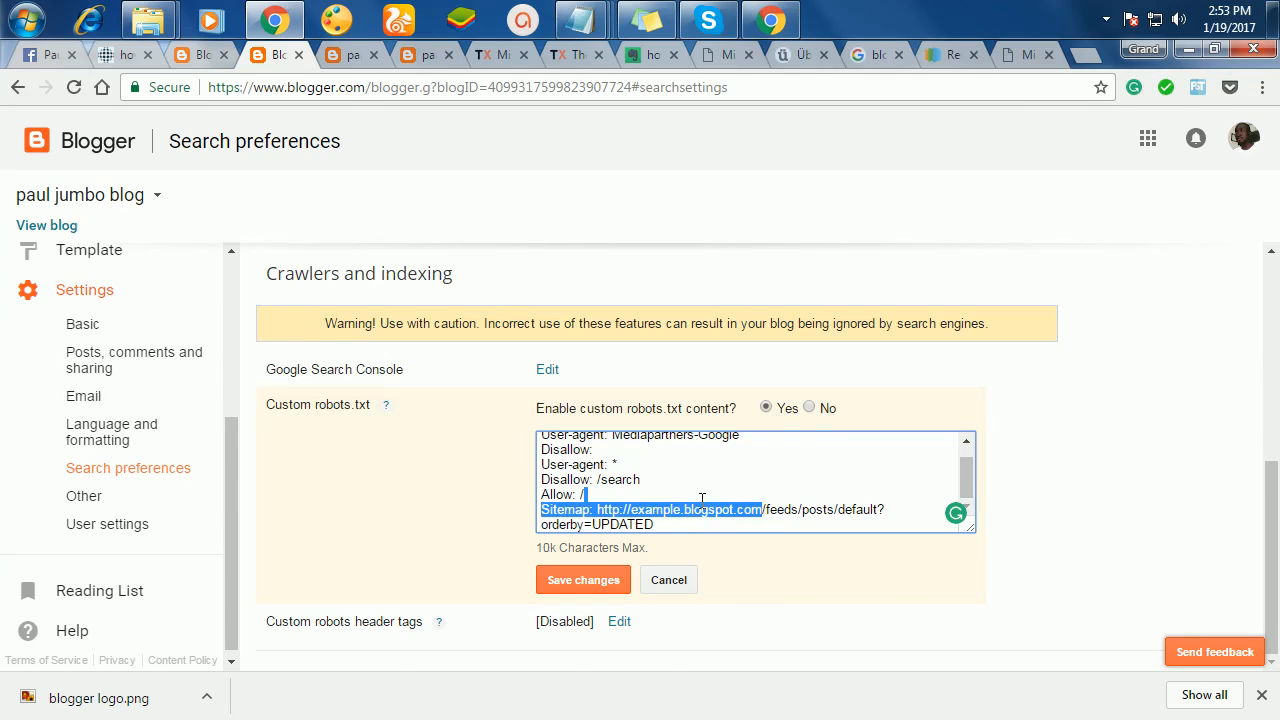
click(714, 632)
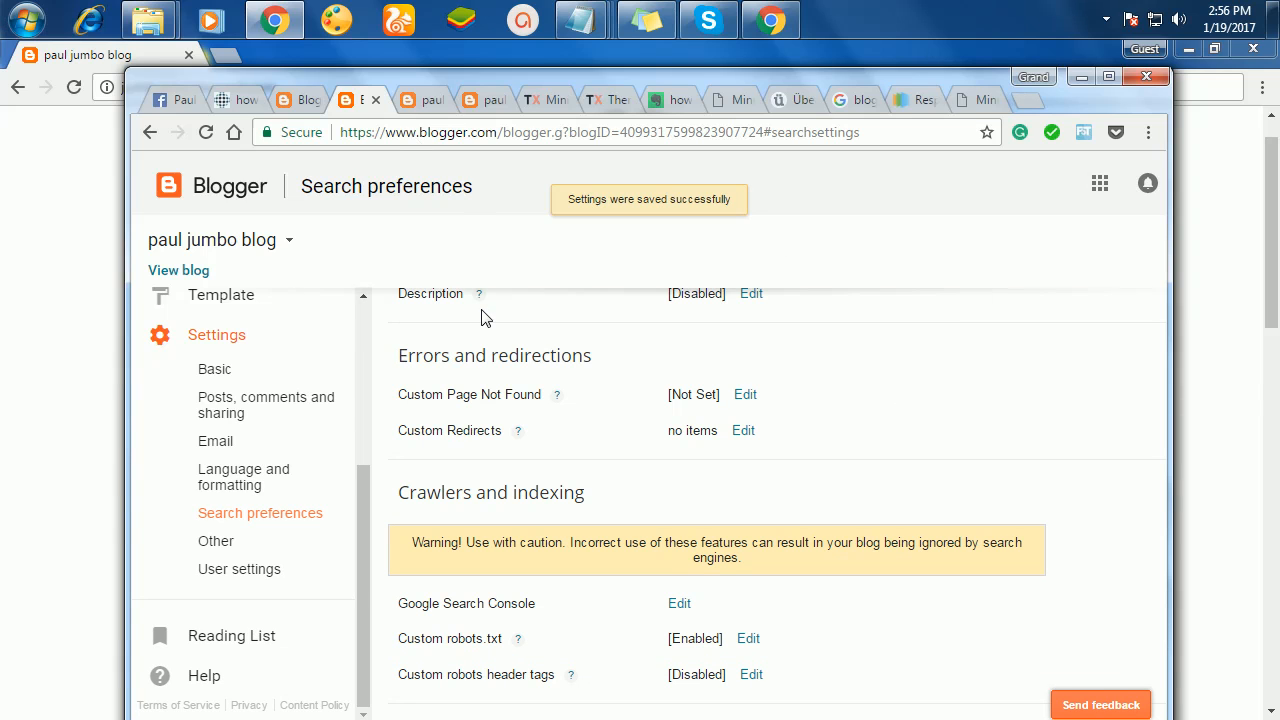
- Enable custom robots header tags in the maximized window and bring their options into view
click(1109, 77)
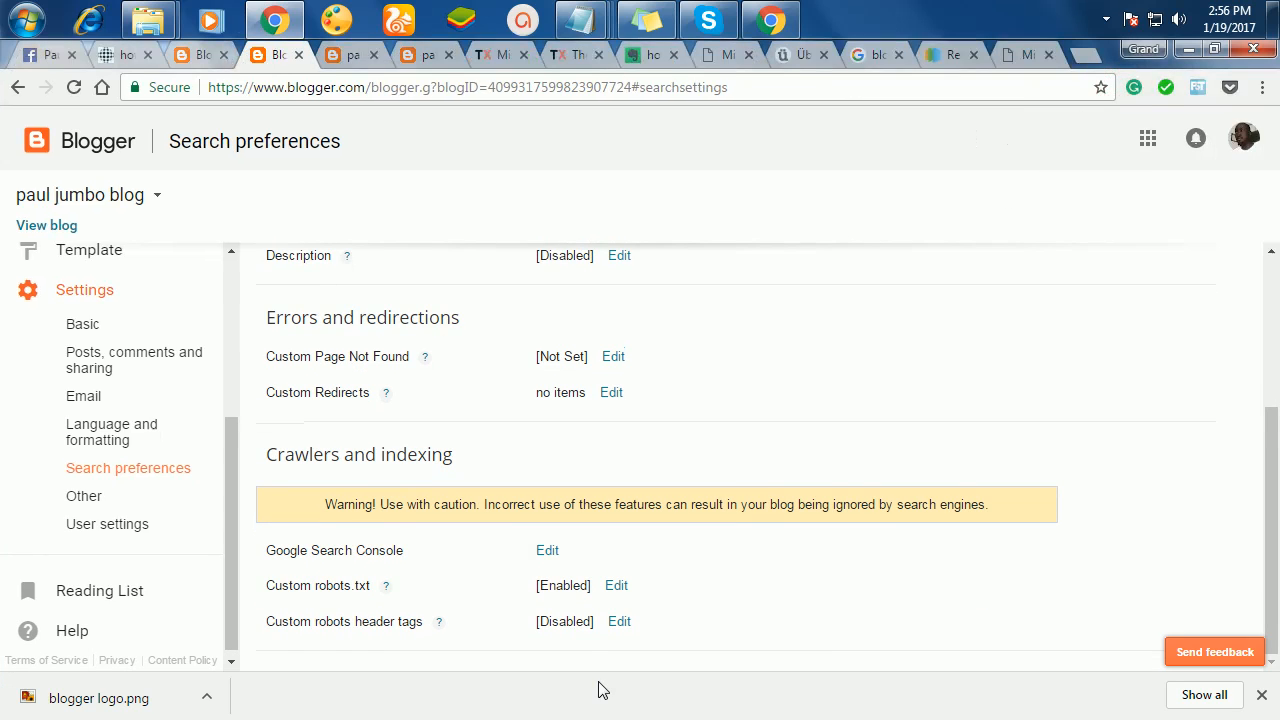
click(619, 622)
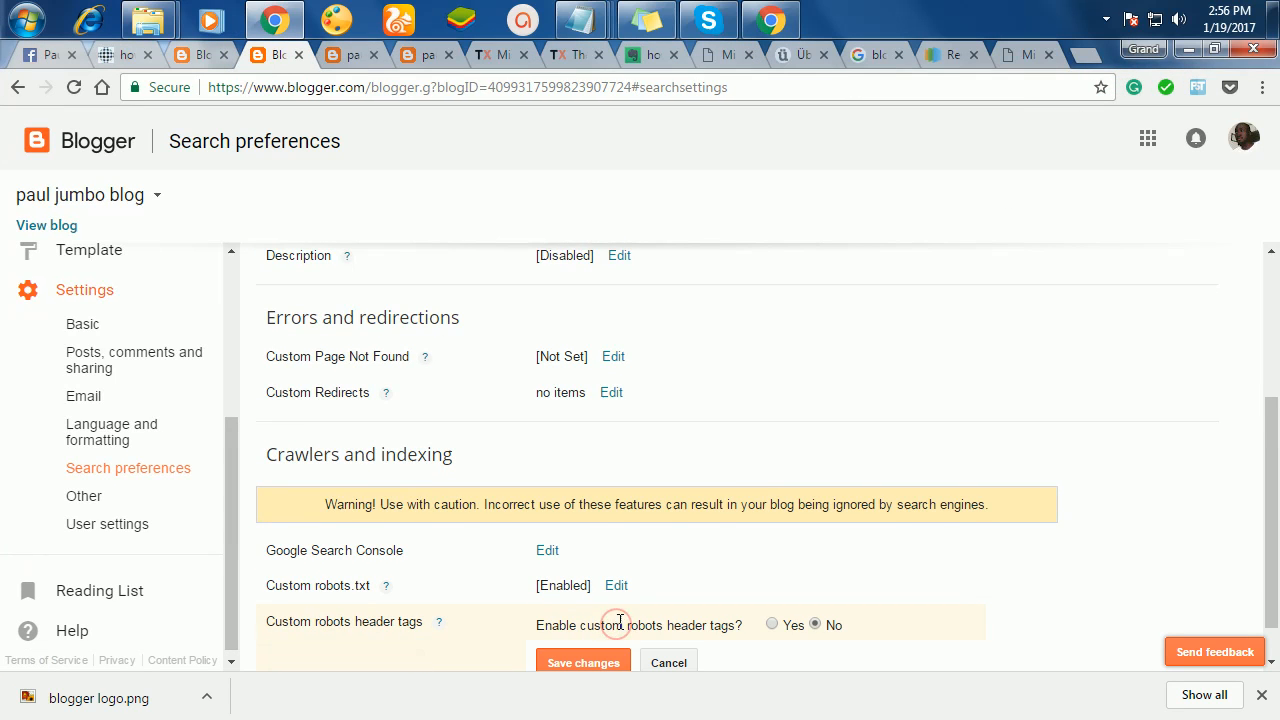
scroll(789, 541, down, 1)
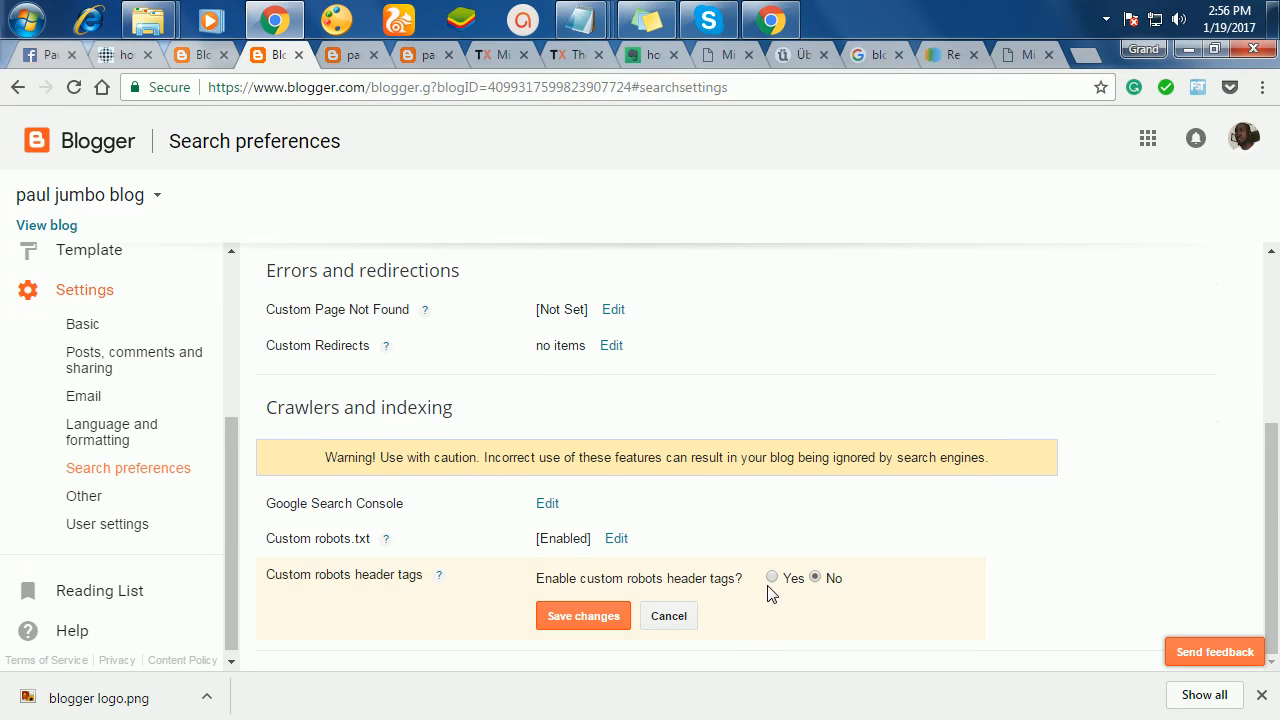
click(772, 580)
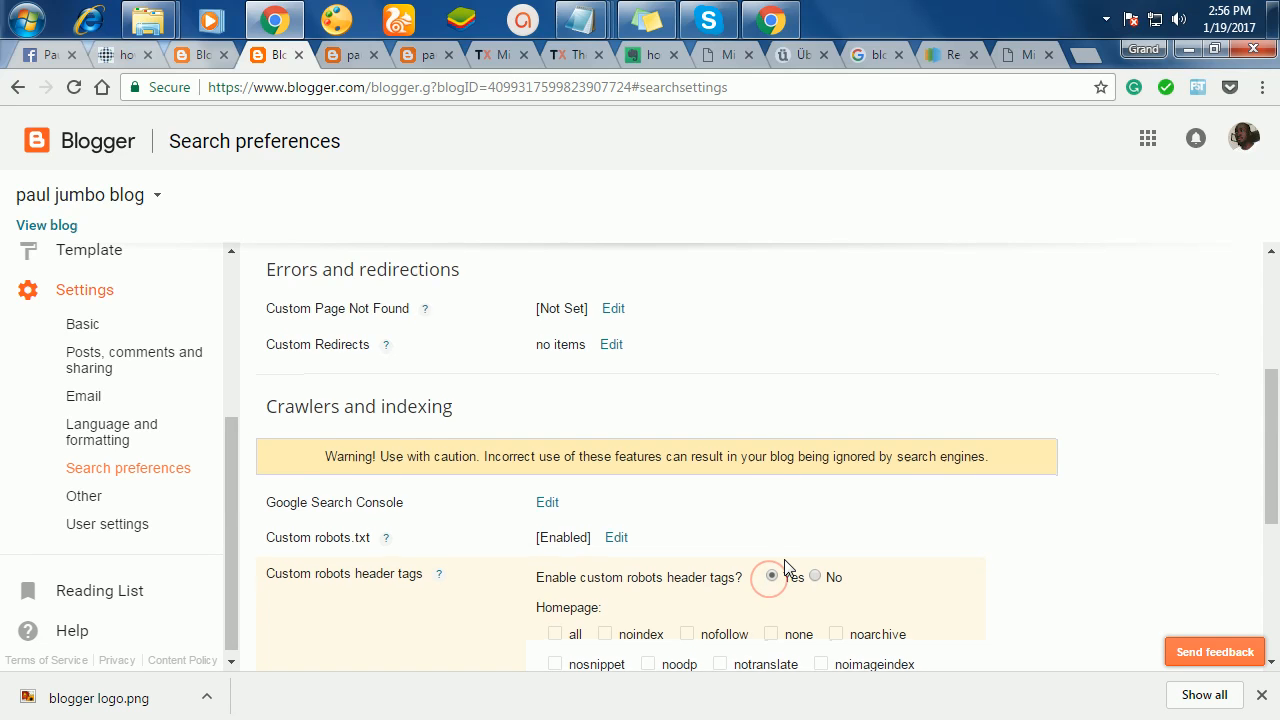
scroll(786, 566, down, 3)
scroll(620, 390, up, 1)
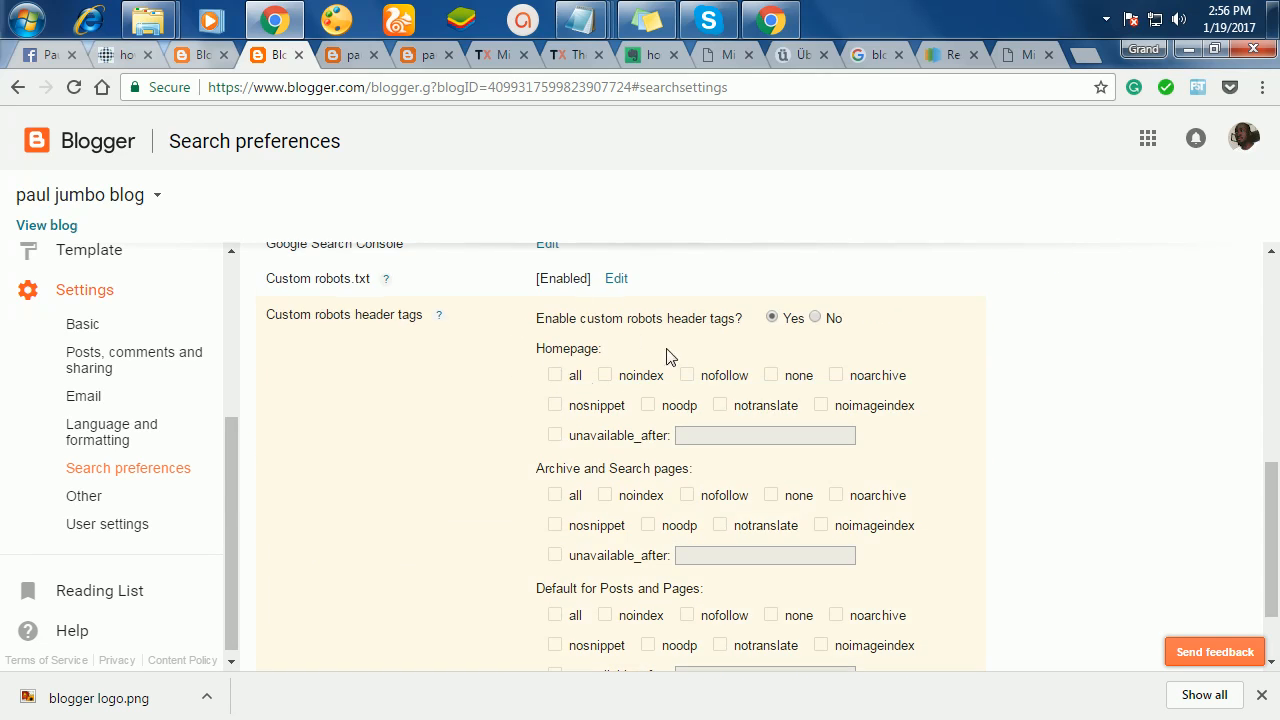
- Set the robots header tags to all and noodp for Homepage and Posts and Pages, noindex and noodp for Archive and Search pages, and save
click(555, 375)
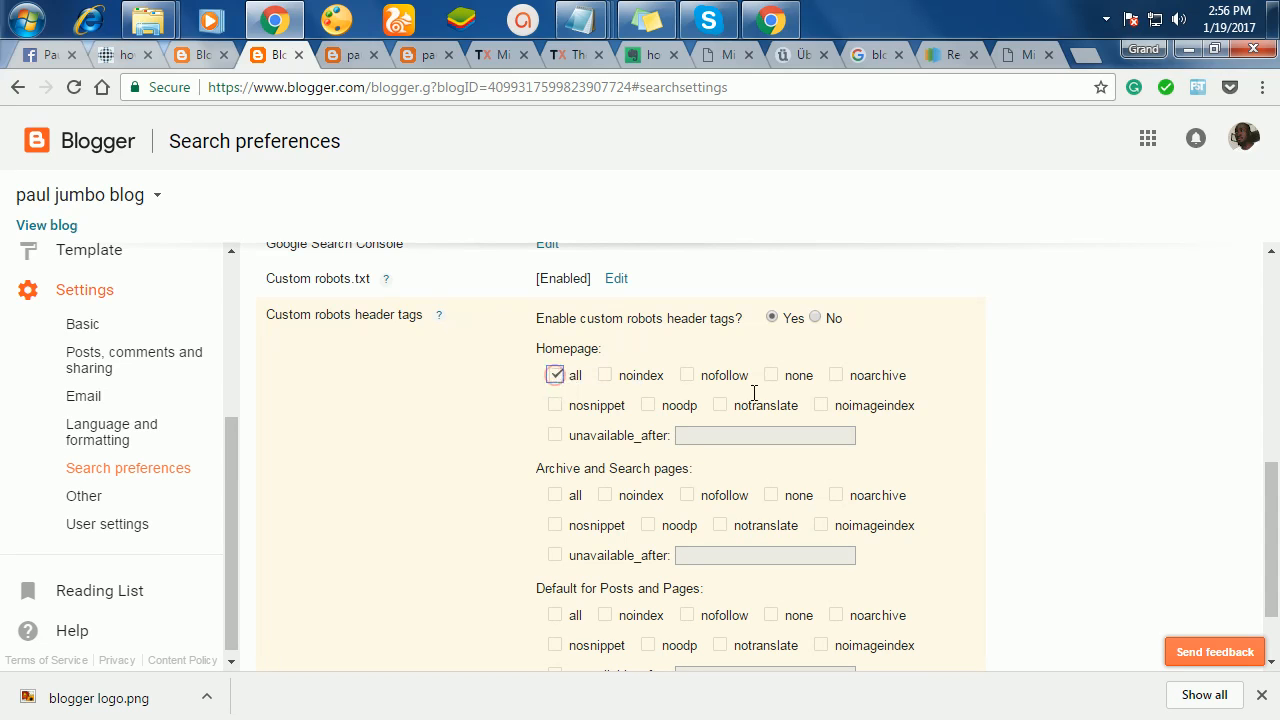
click(649, 406)
click(605, 497)
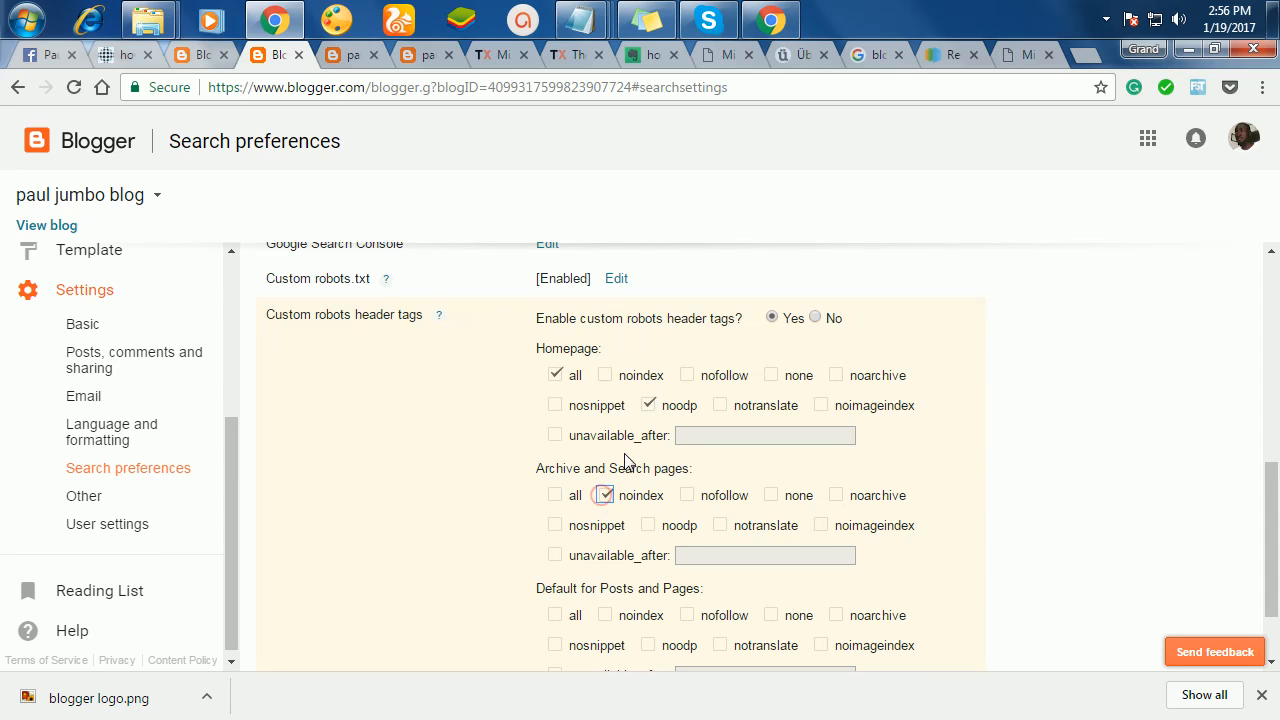
click(649, 527)
click(554, 615)
click(650, 646)
scroll(1205, 440, down, 1)
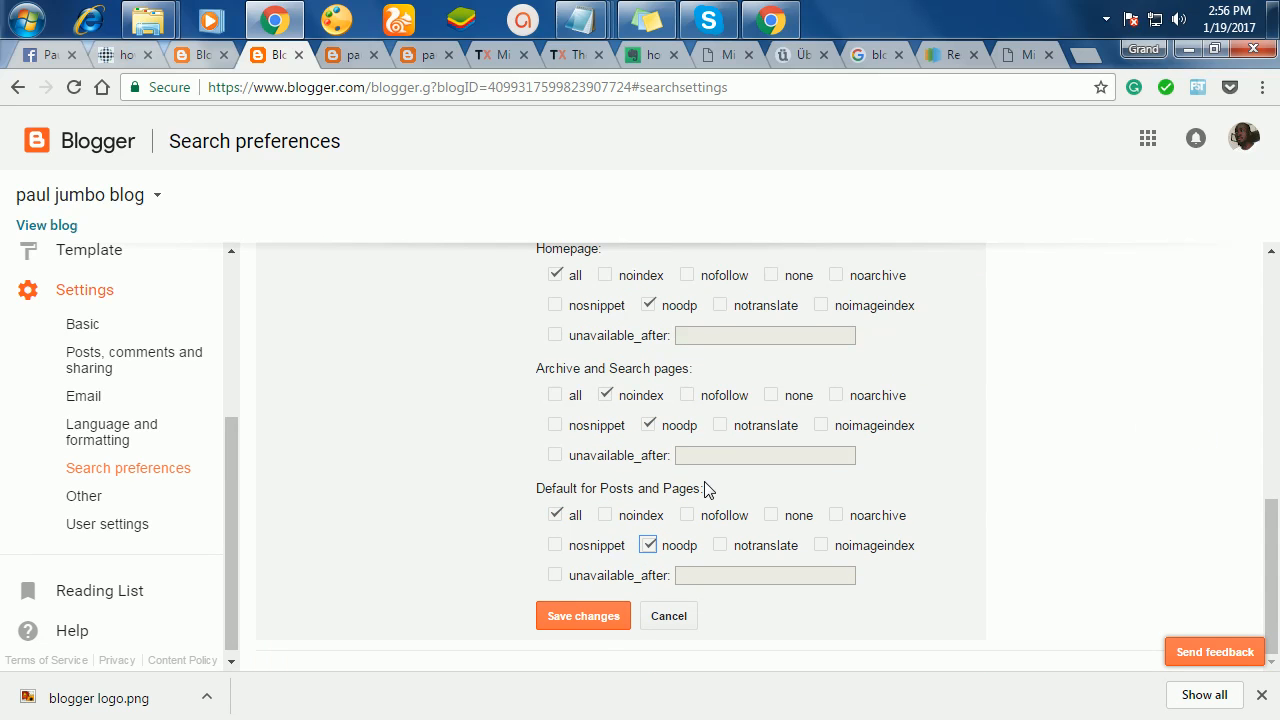
click(597, 619)
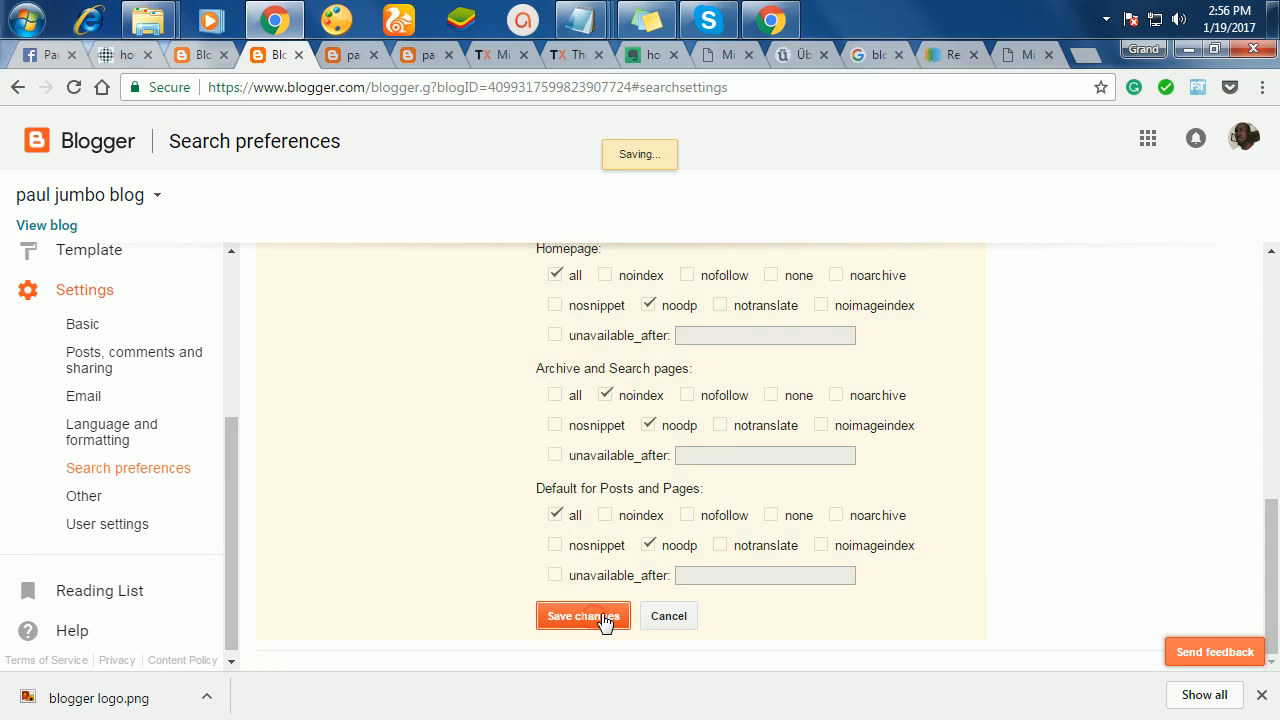
- Review the permalink, robot.txt and Google Search Console topics in the Evernote outline note
click(640, 54)
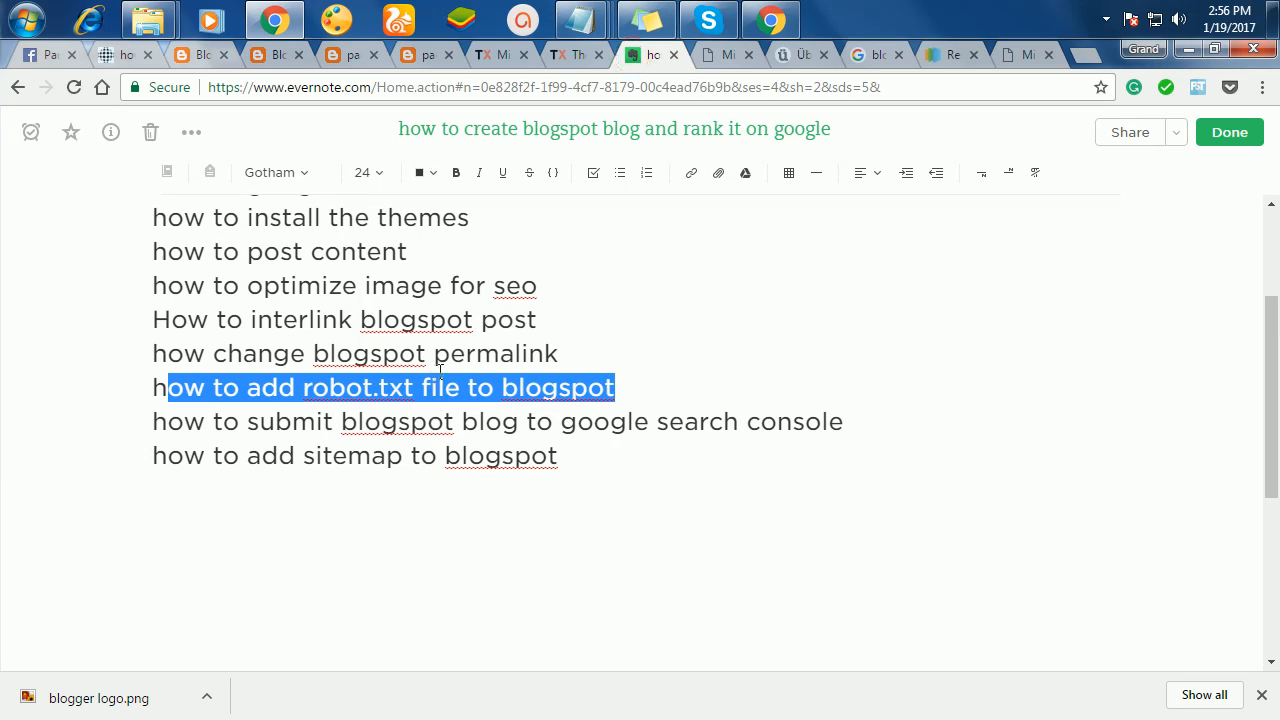
click(562, 353)
key(shift+Left)
key(shift+Left)
key(shift+Left)
key(shift+Left)
key(shift+Left)
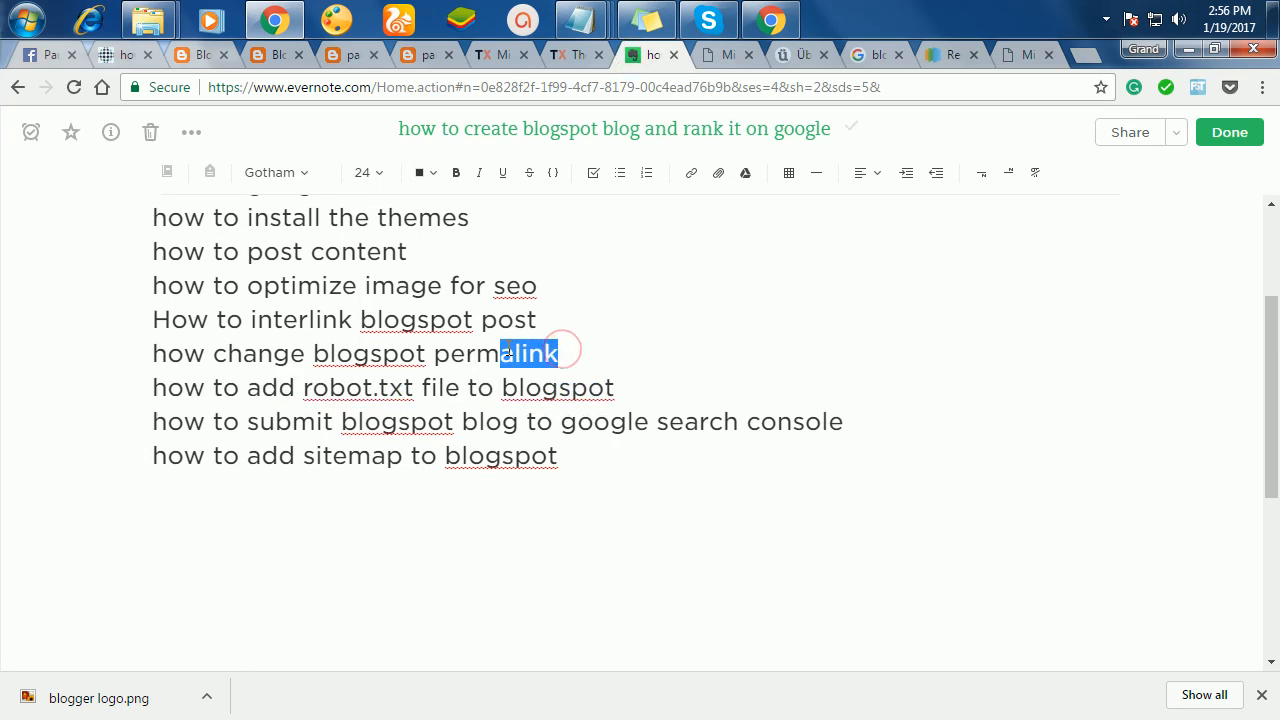
drag(621, 382, 170, 362)
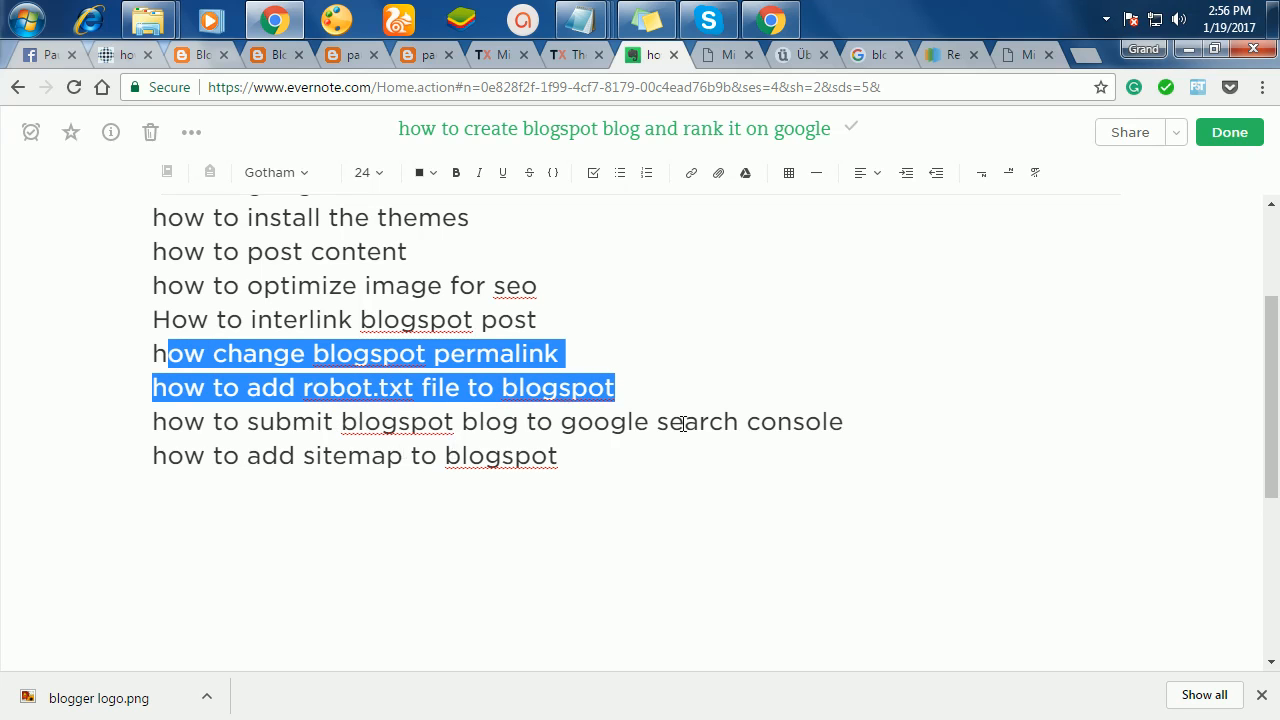
drag(852, 421, 163, 415)
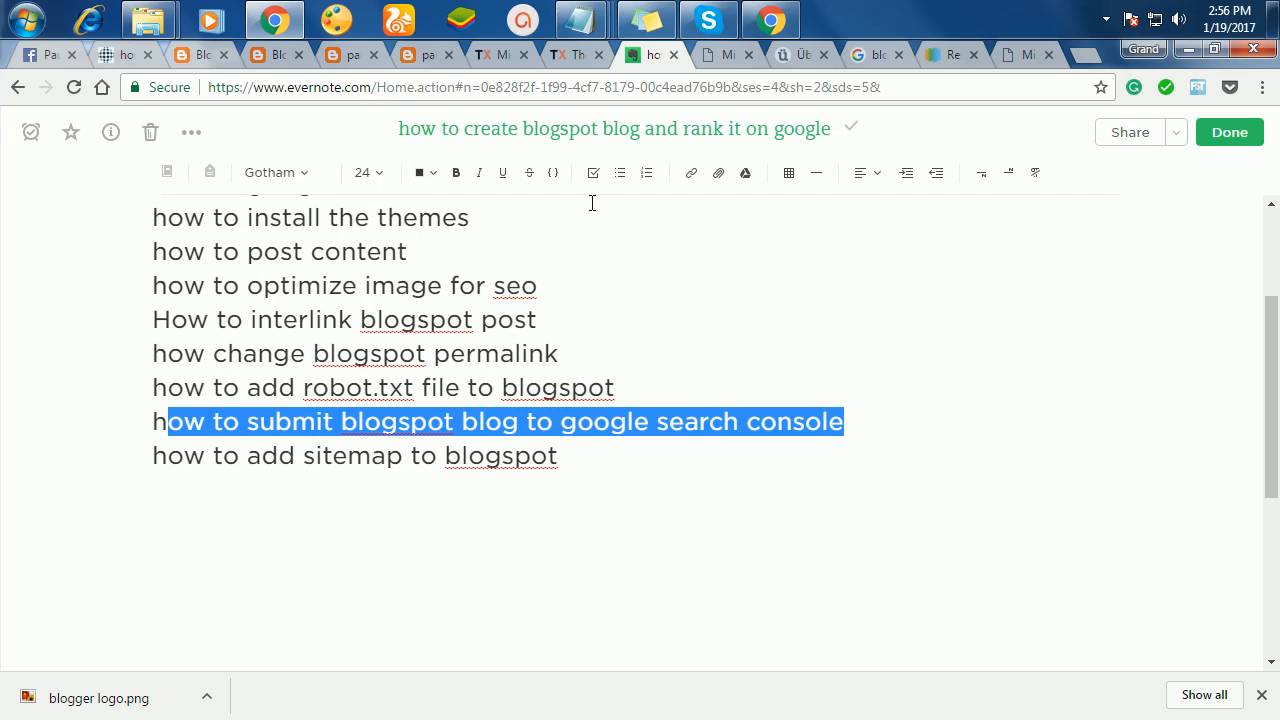
click(268, 56)
key(ctrl+Tab)
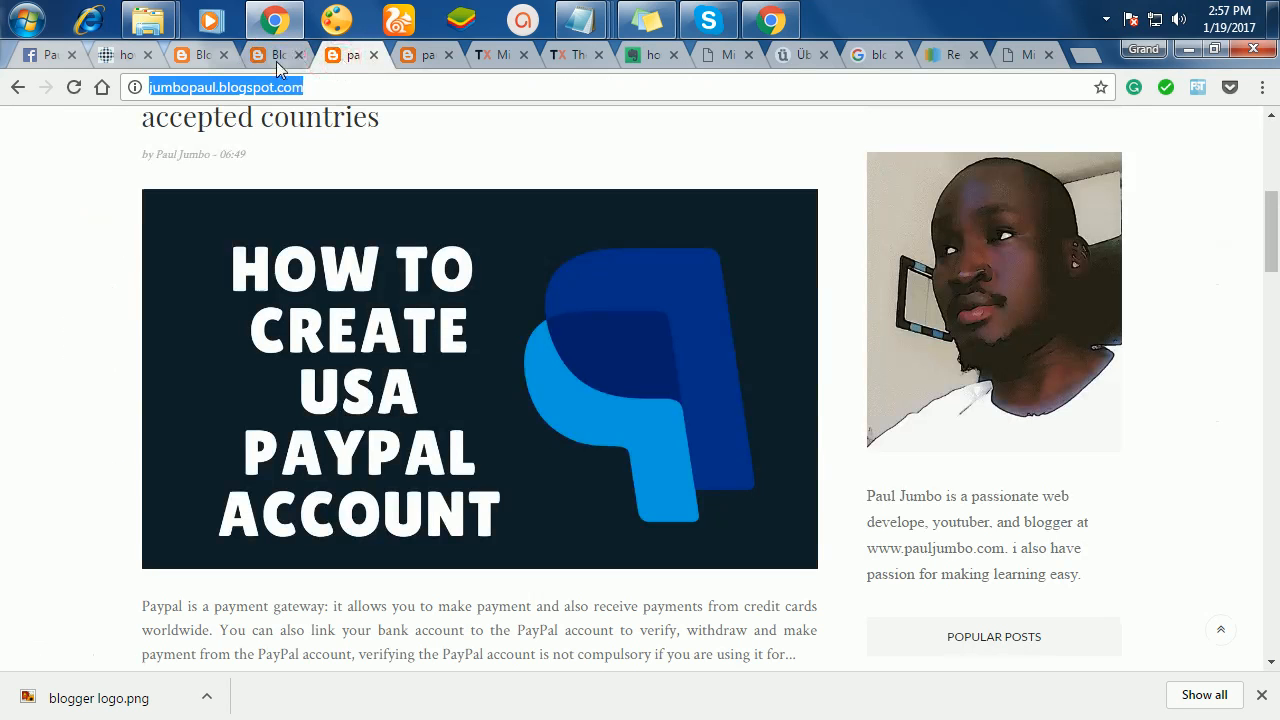
click(276, 58)
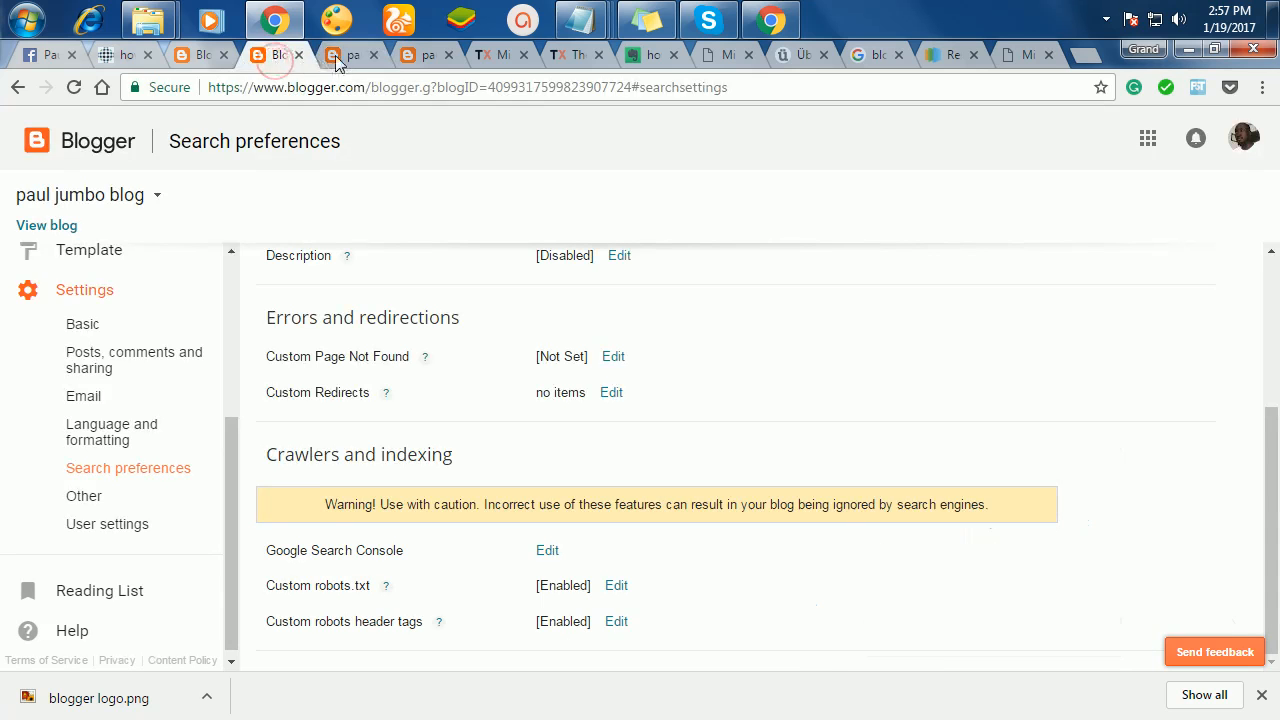
click(1188, 53)
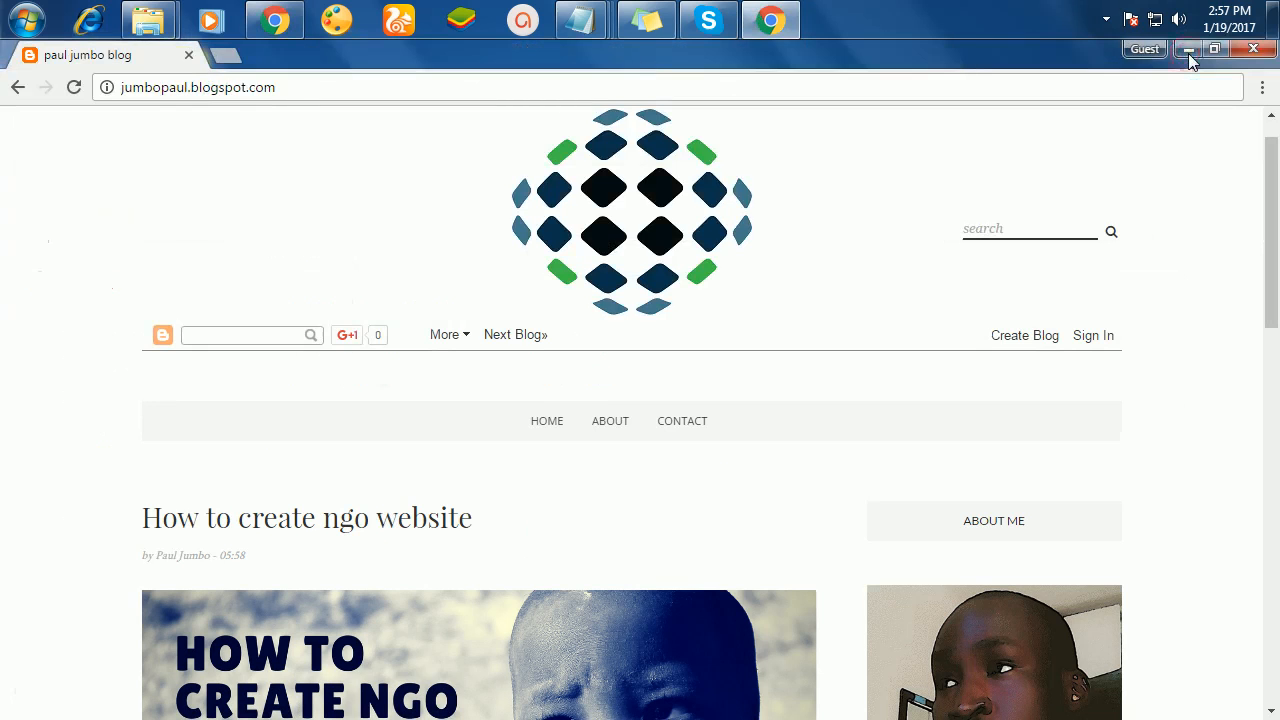
click(1188, 53)
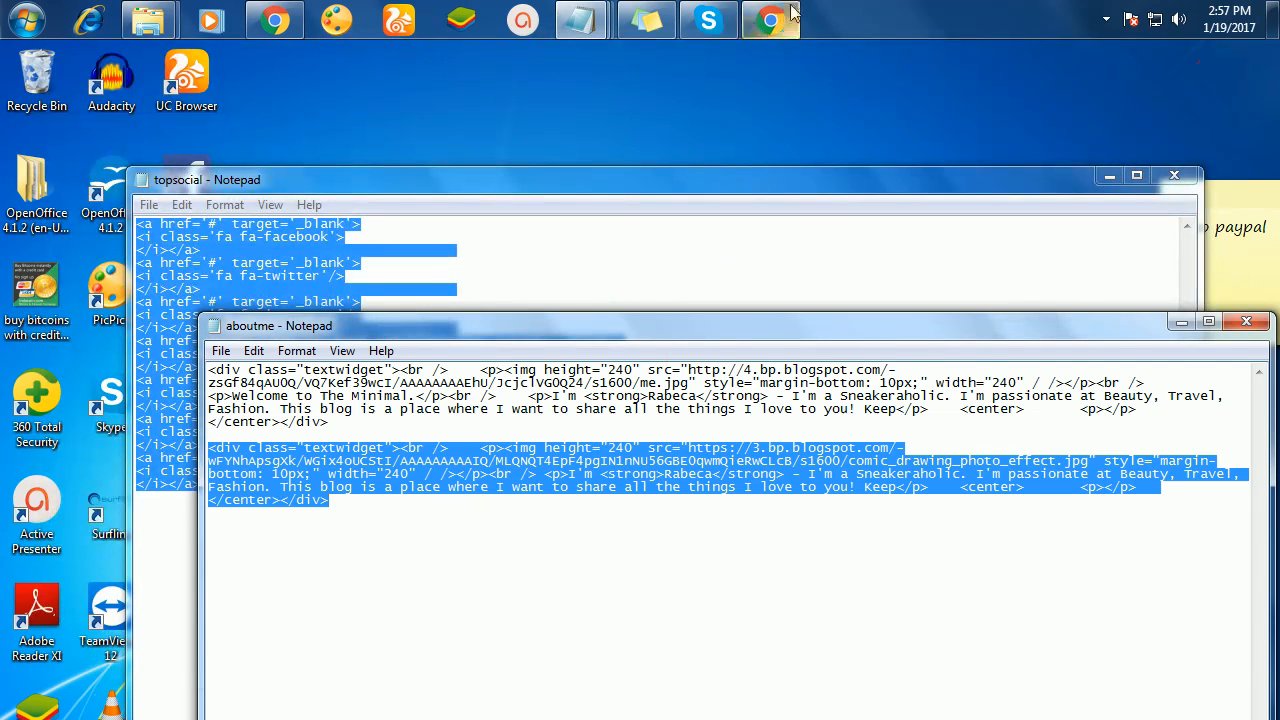
click(772, 20)
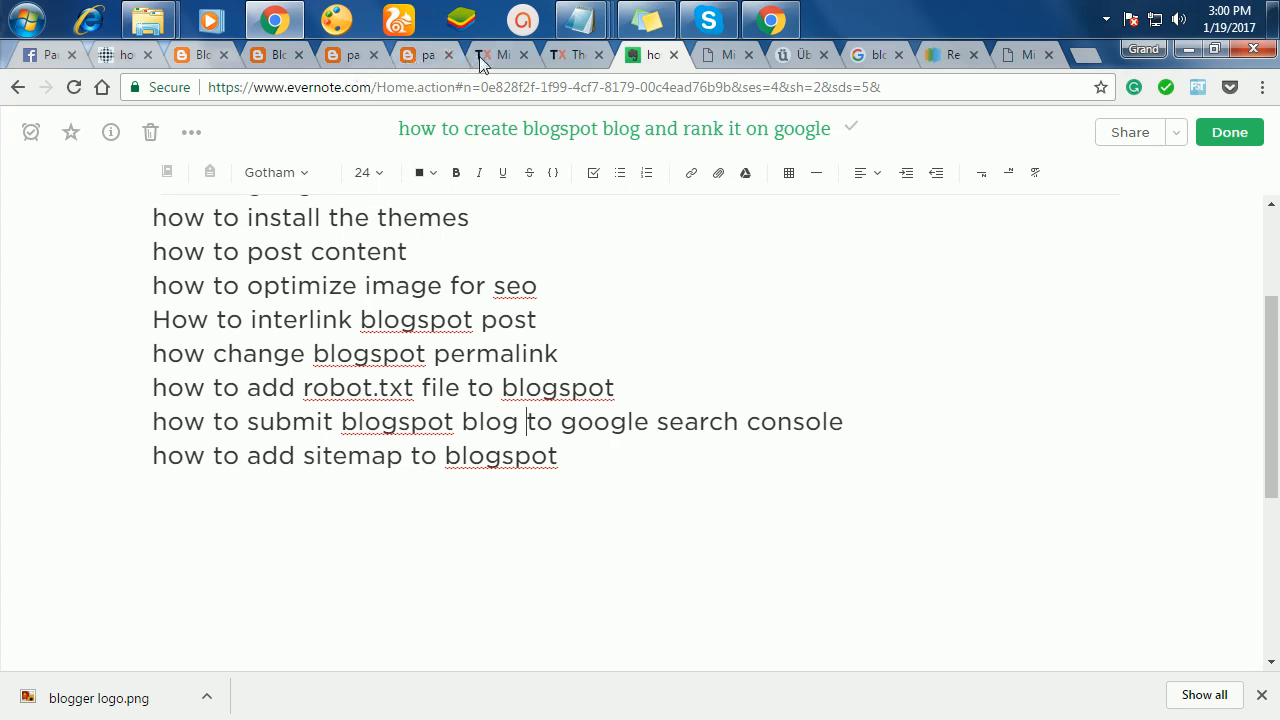
- Load google.com/webmasters in place of the ThemeXpose template page and enter Search Console
click(480, 58)
click(441, 88)
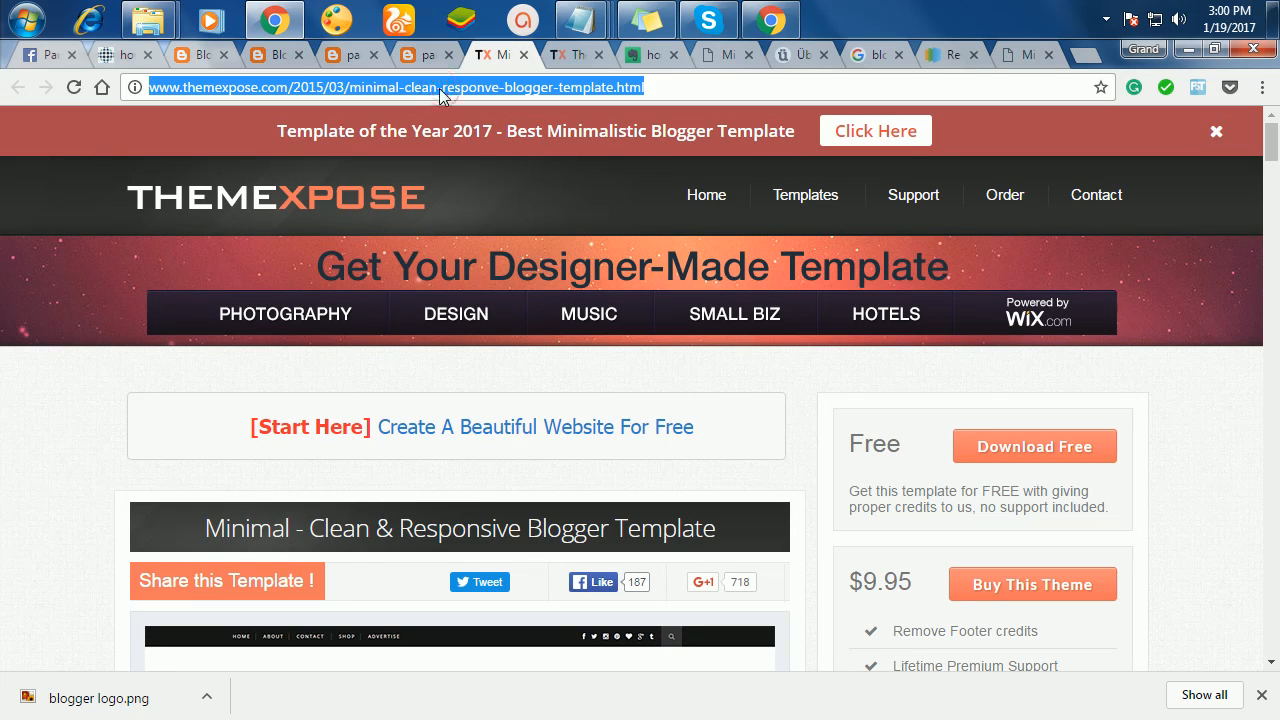
text(google)
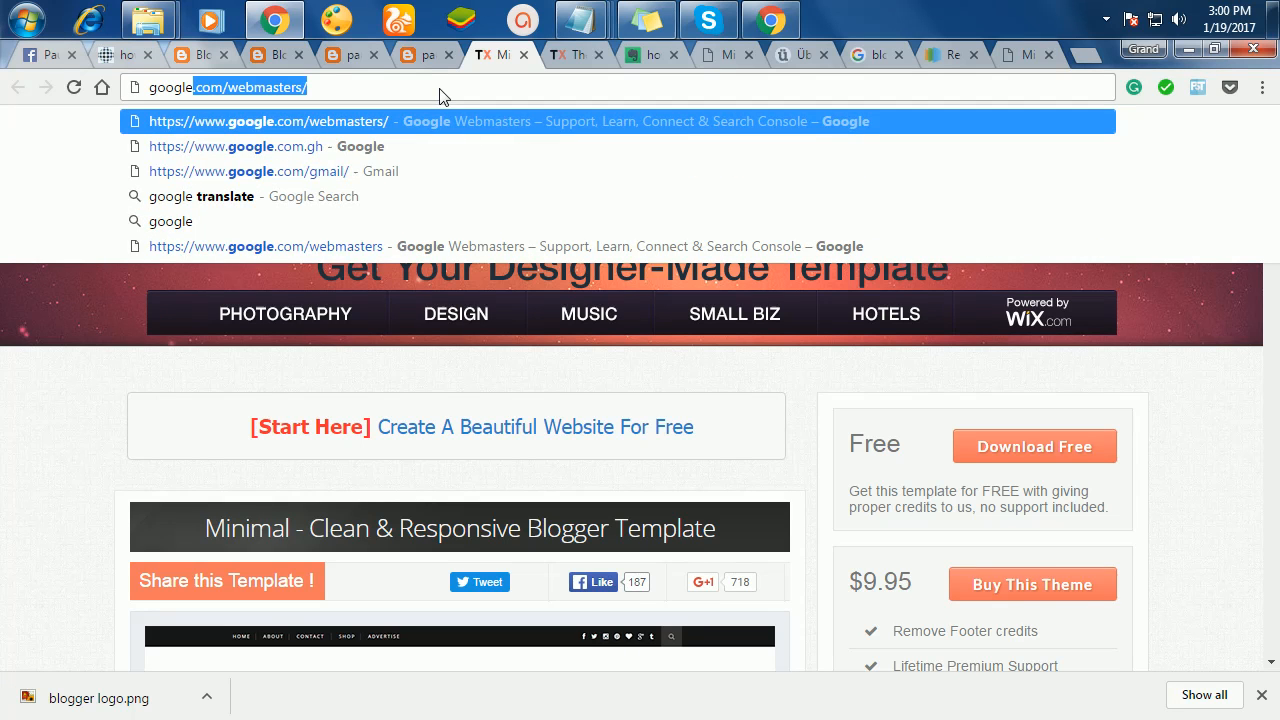
key(Return)
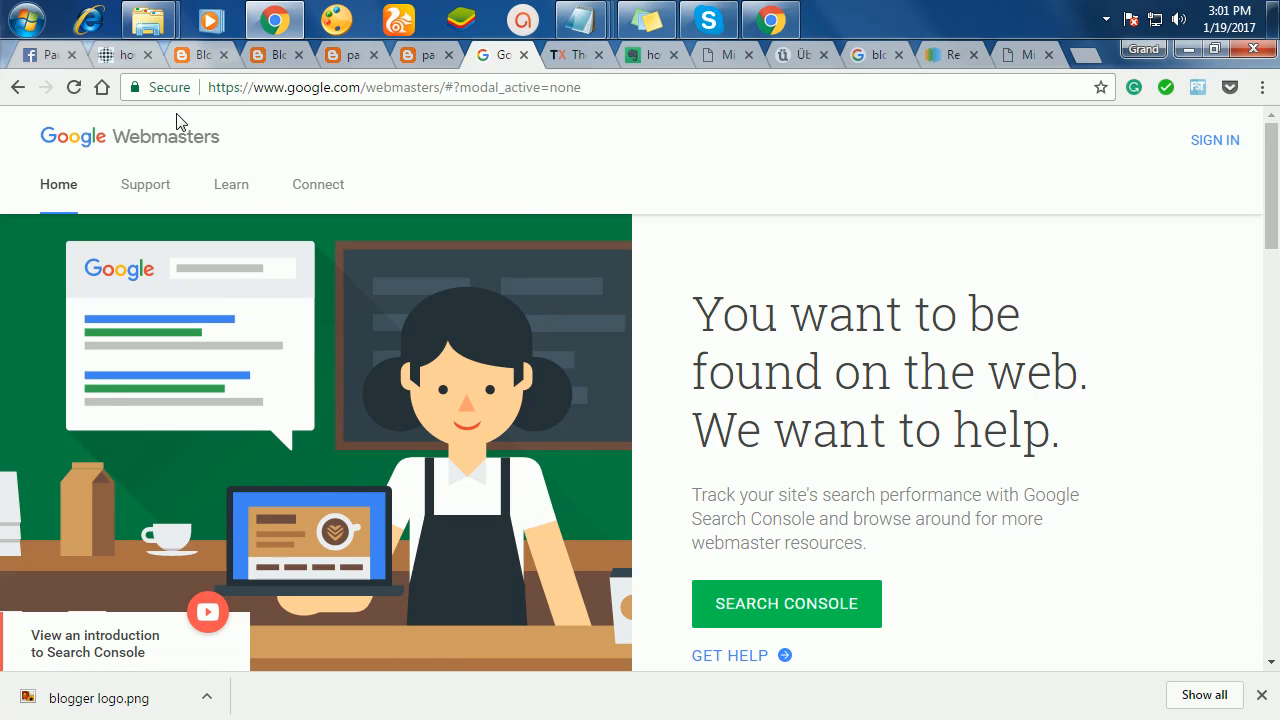
drag(252, 143, 69, 149)
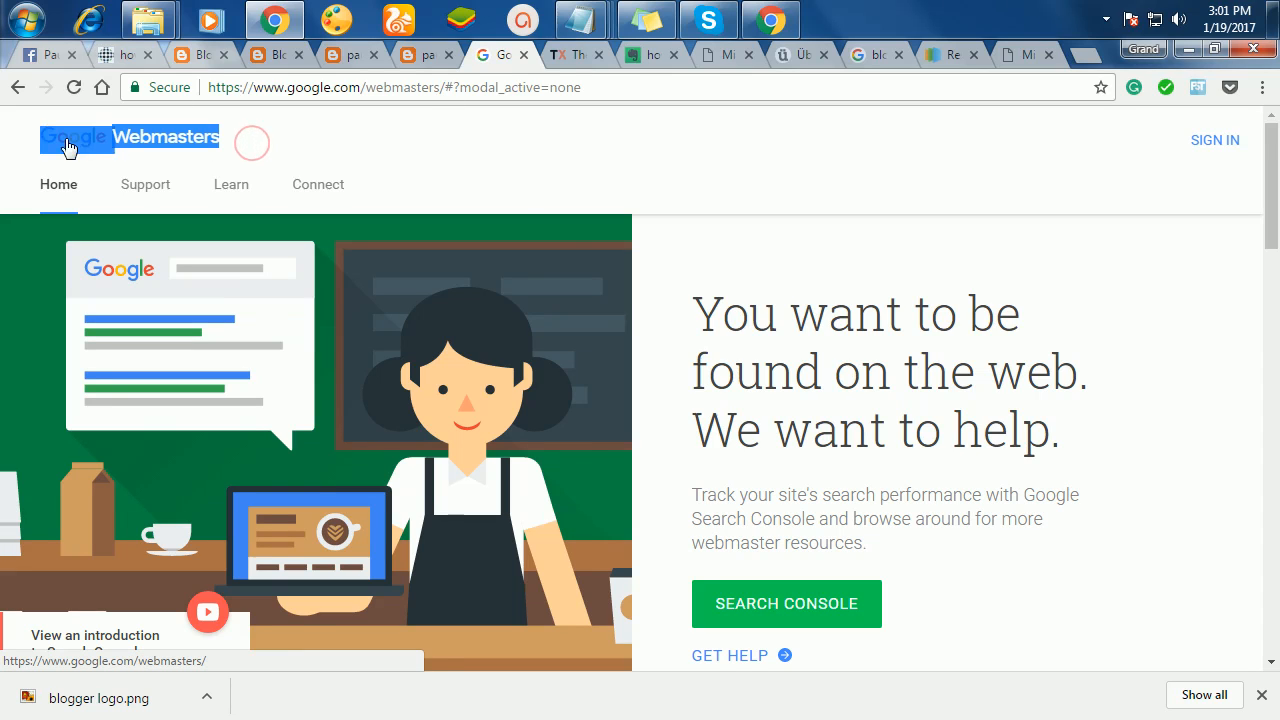
click(767, 604)
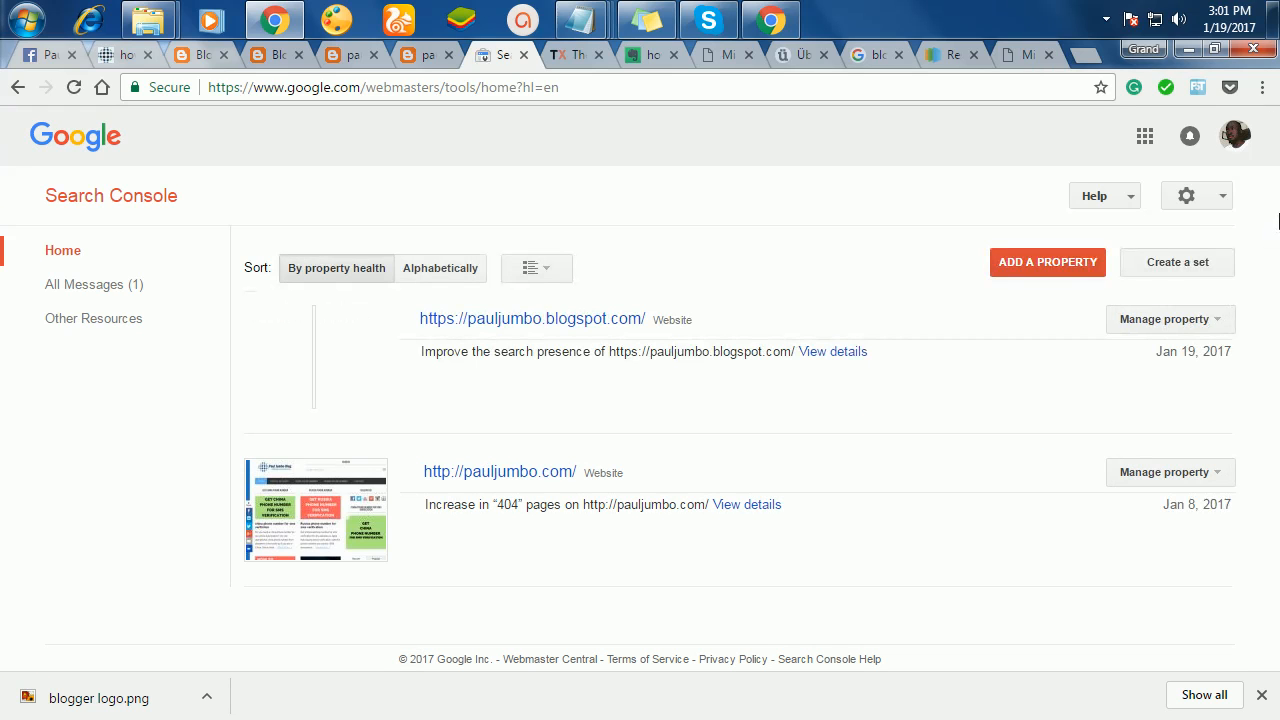
- Add the live blog's http address to Search Console as a new Website property
click(590, 317)
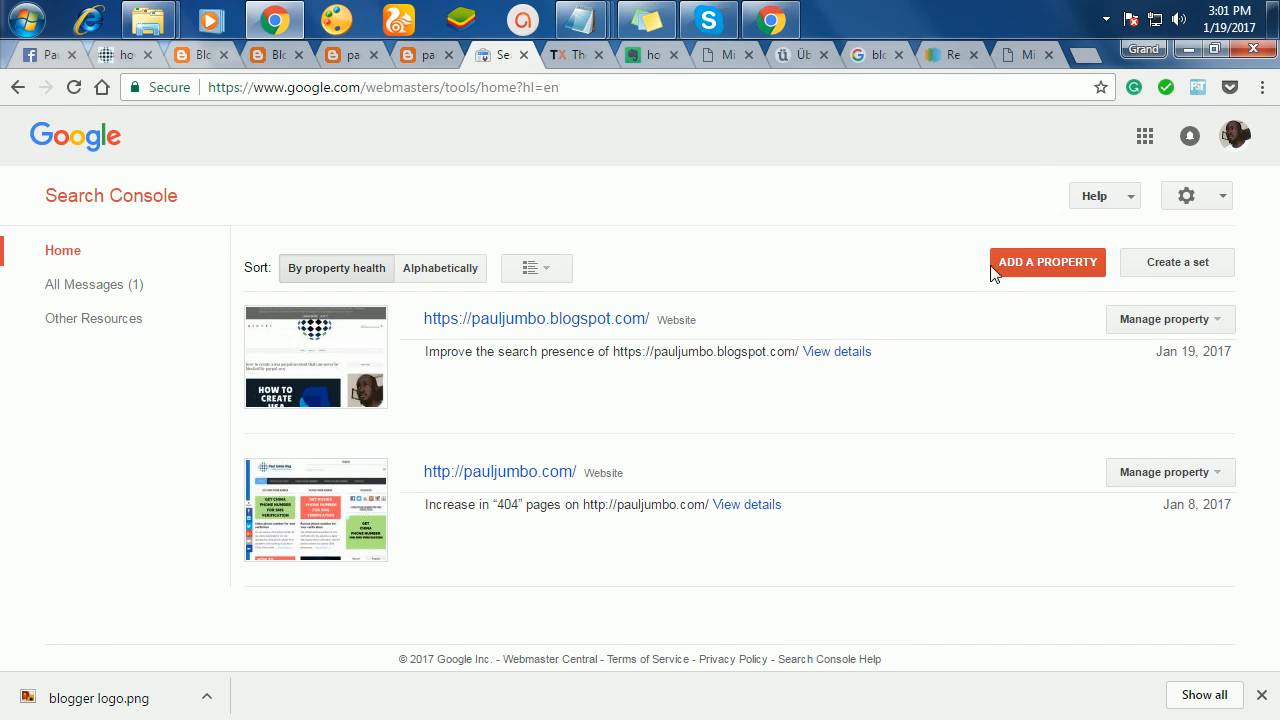
click(1027, 268)
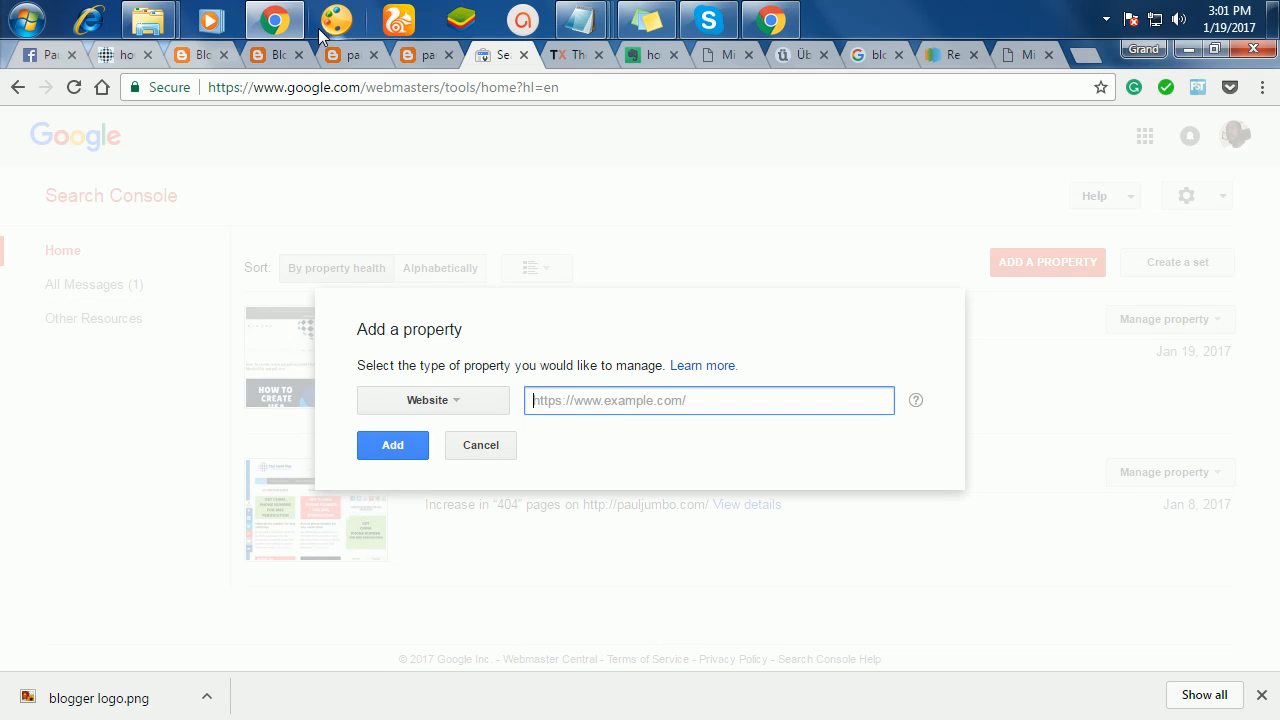
click(279, 55)
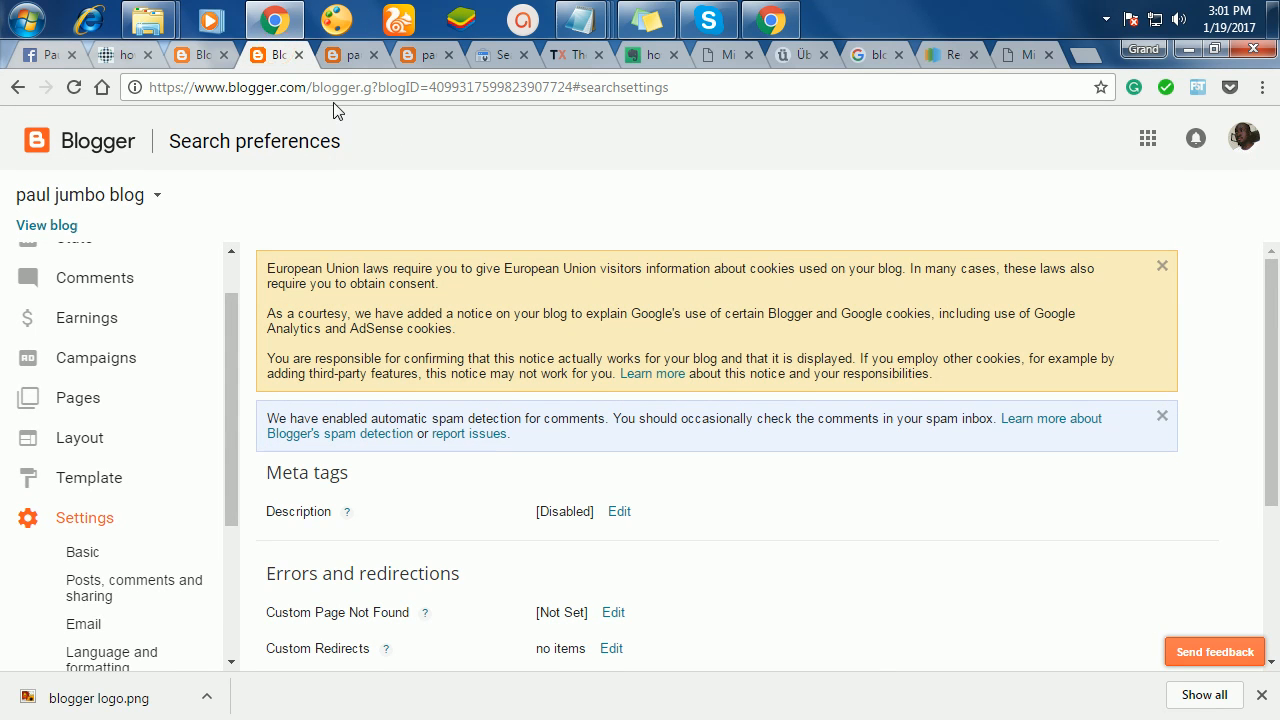
click(344, 57)
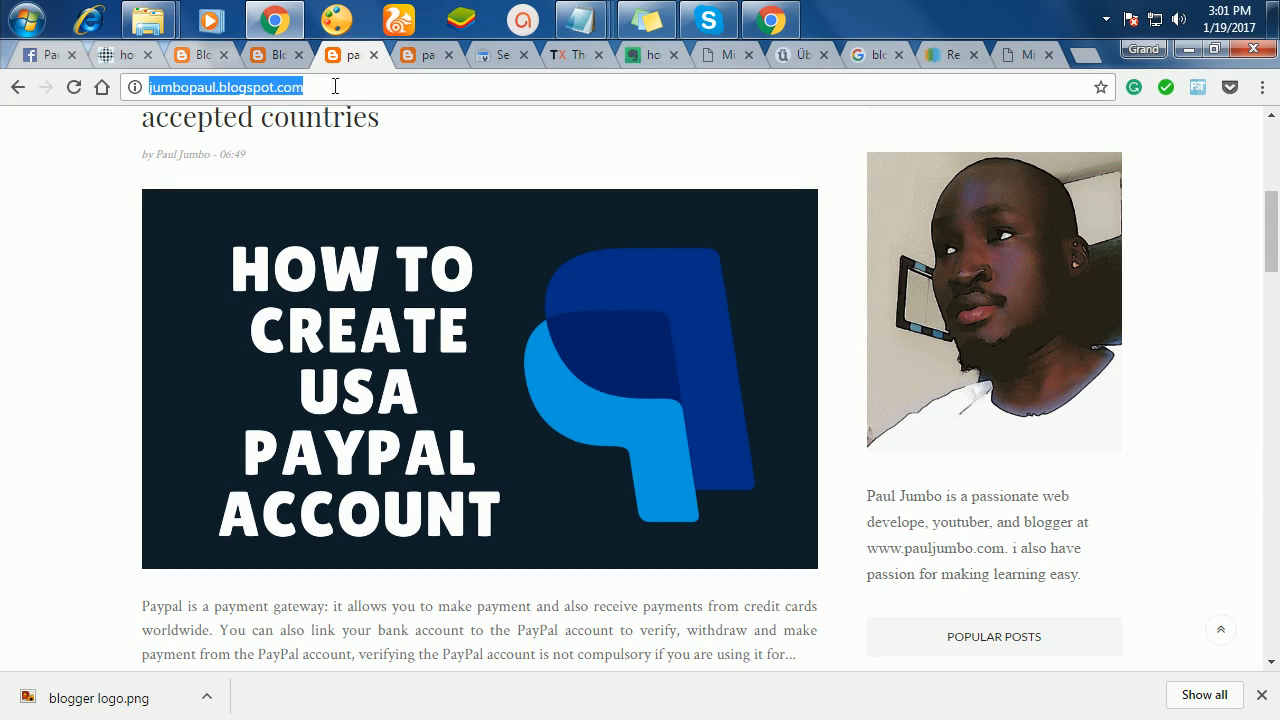
click(497, 59)
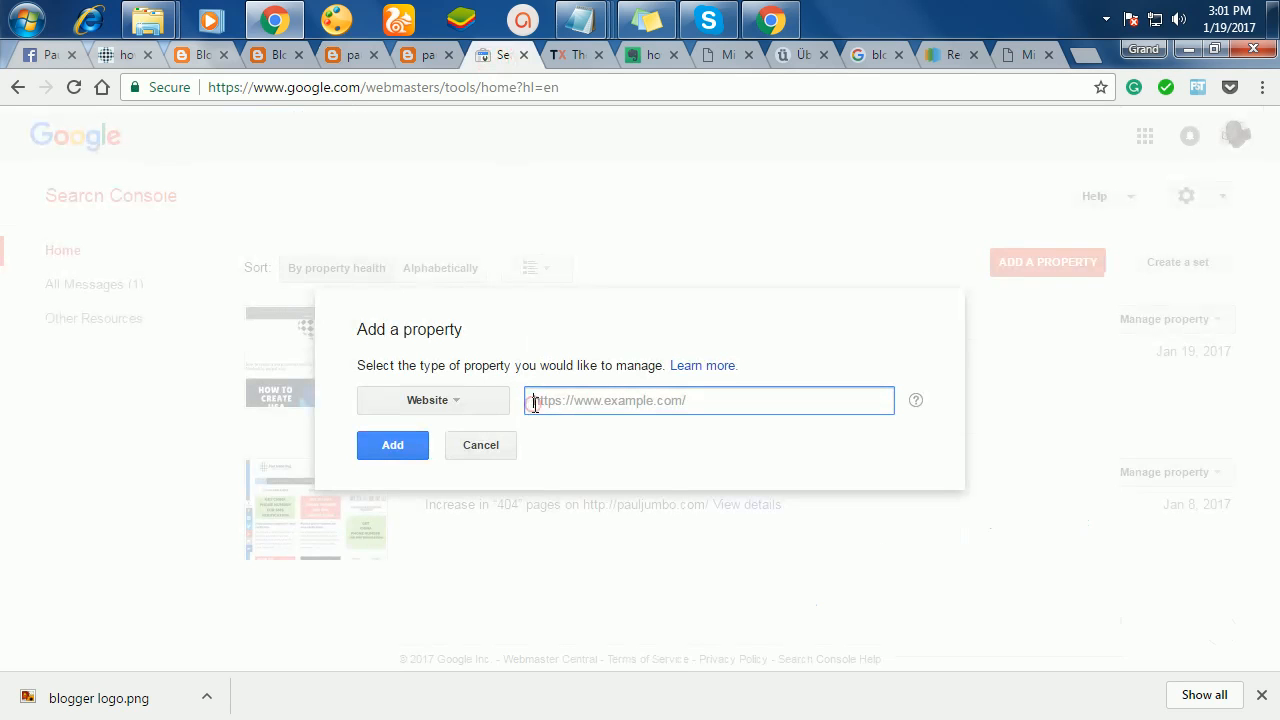
text(http://jumbopaul.blogspot.com/)
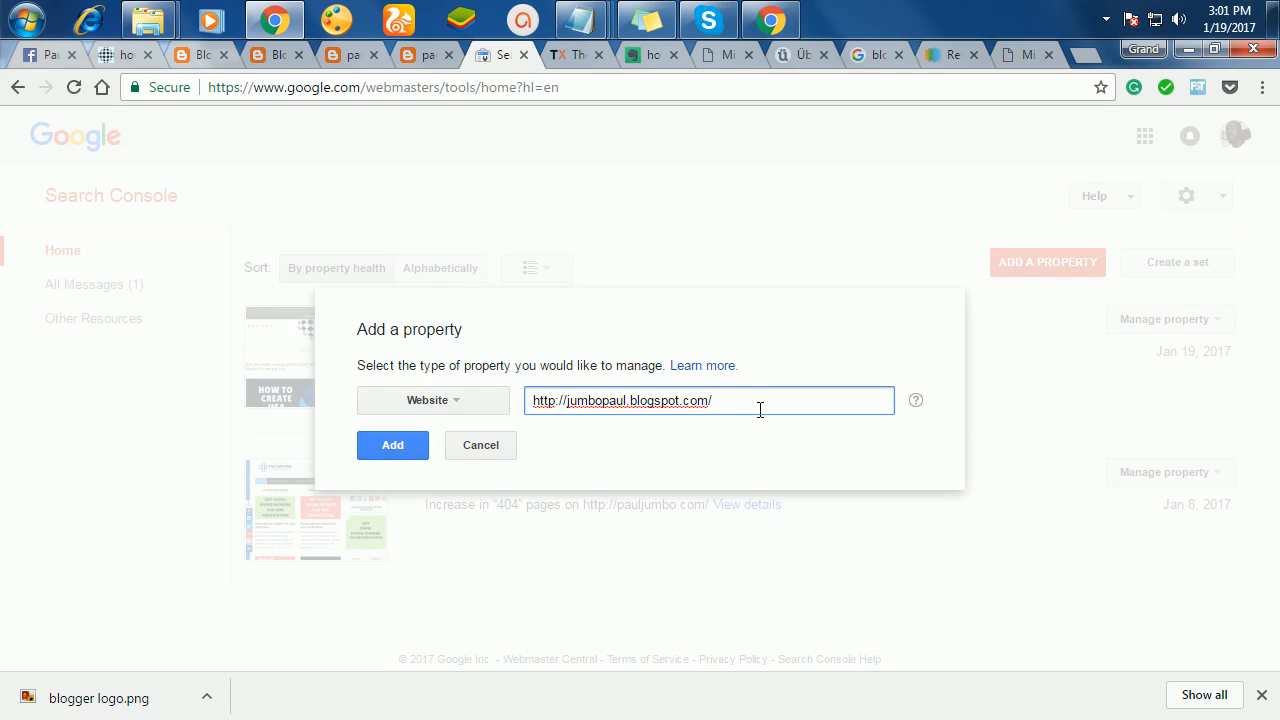
click(380, 453)
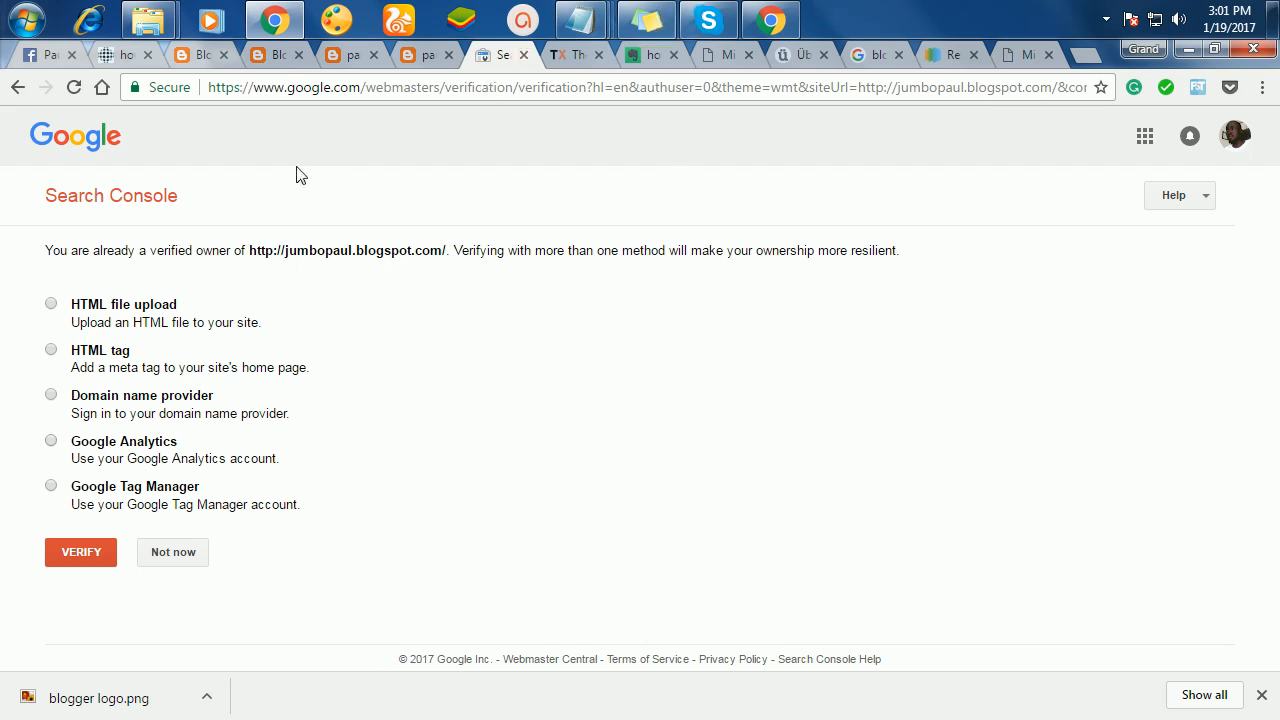
- Choose the HTML tag verification method and copy its google-site-verification meta tag
click(49, 350)
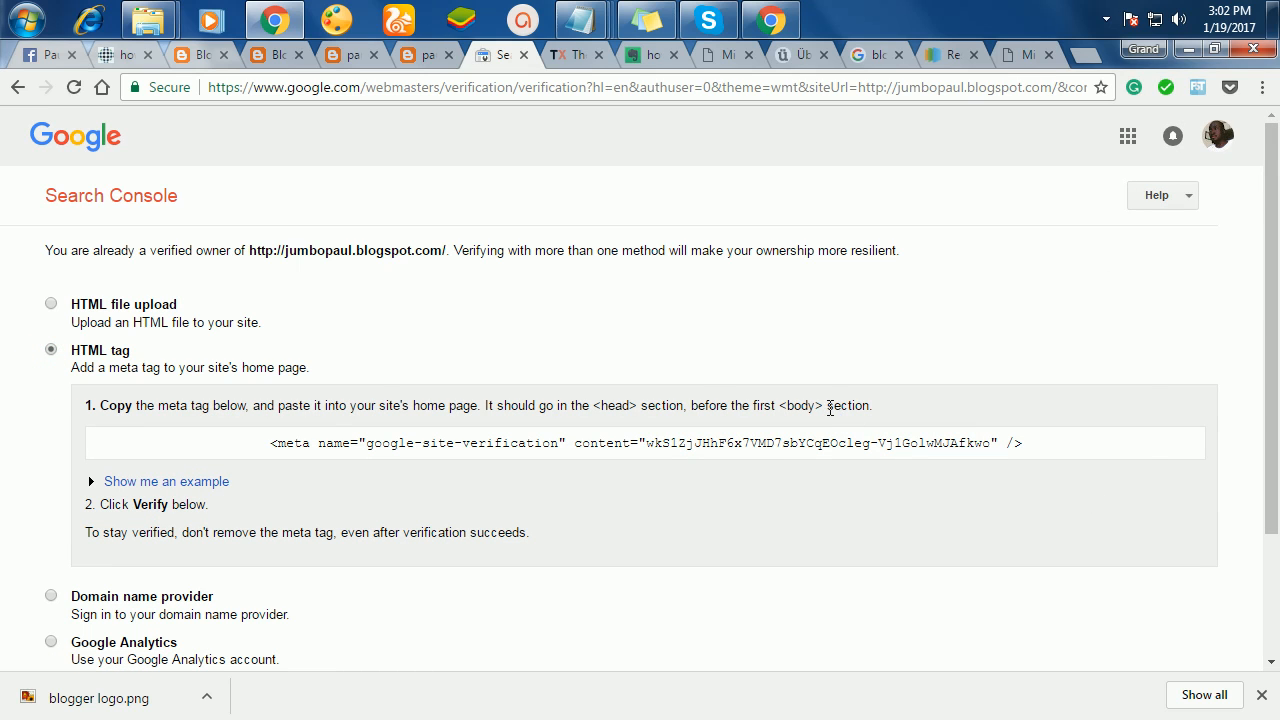
drag(822, 403, 784, 404)
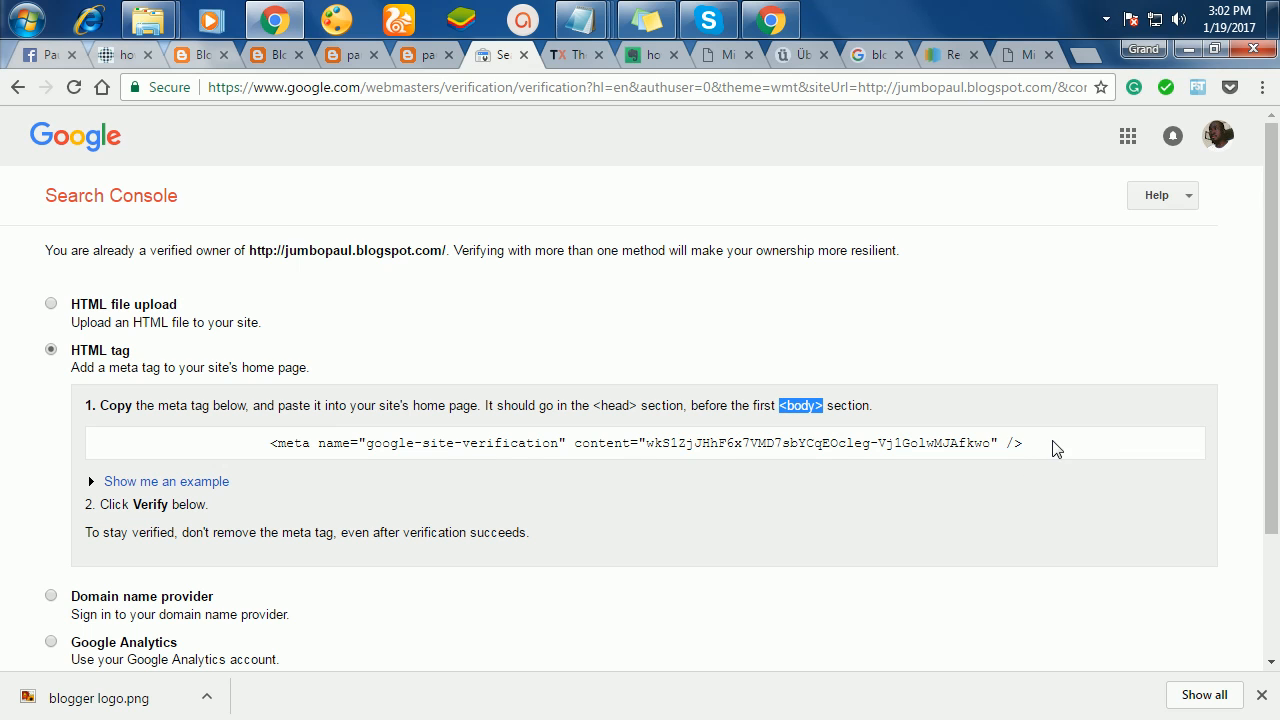
scroll(508, 480, down, 3)
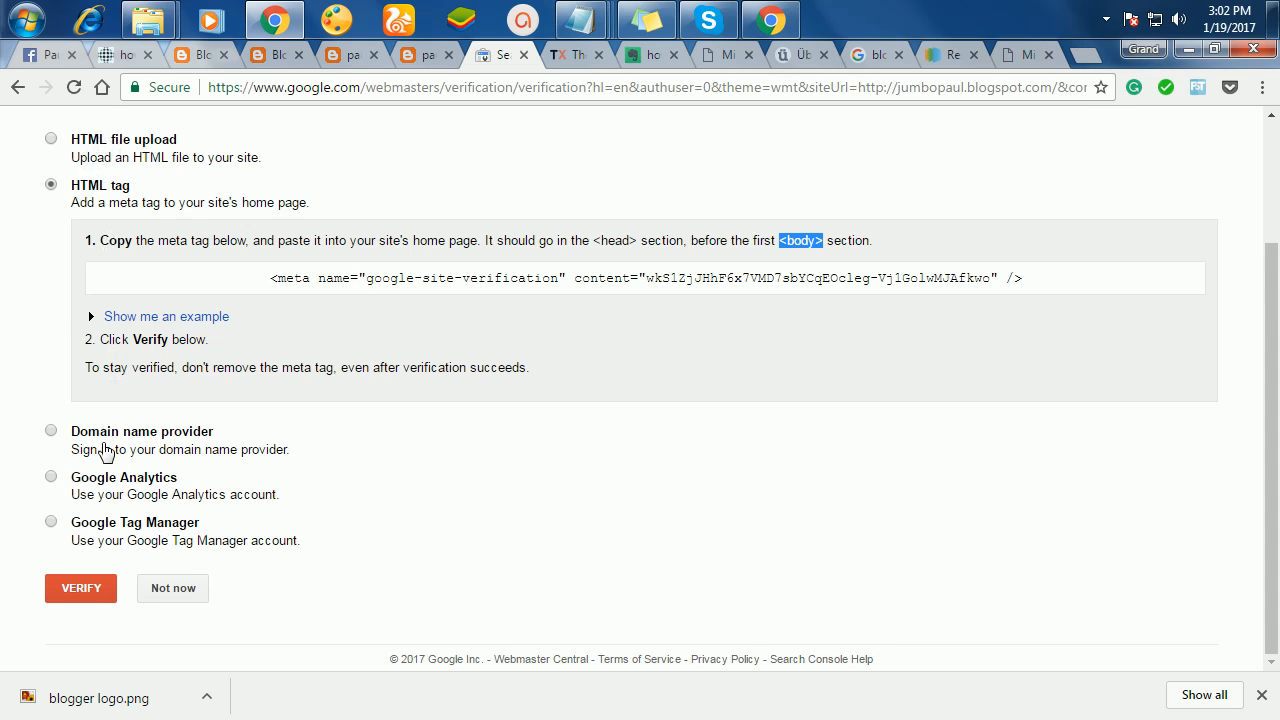
click(1215, 50)
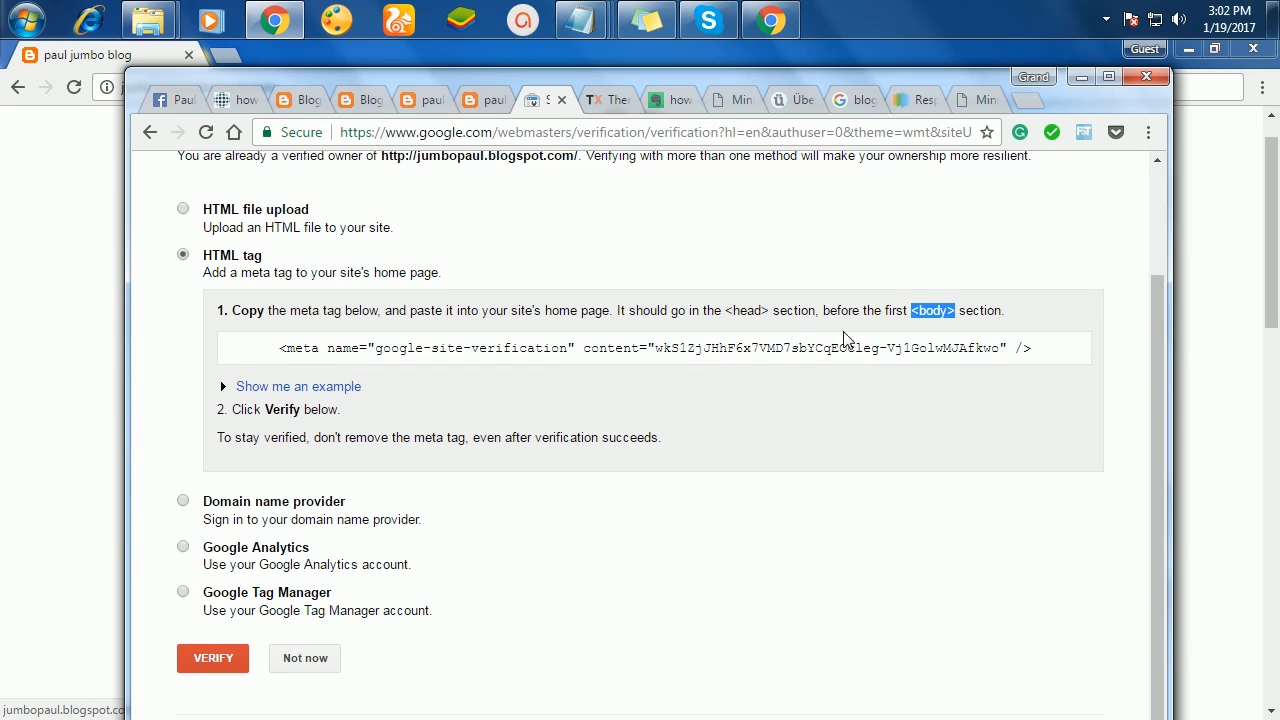
drag(770, 312, 740, 312)
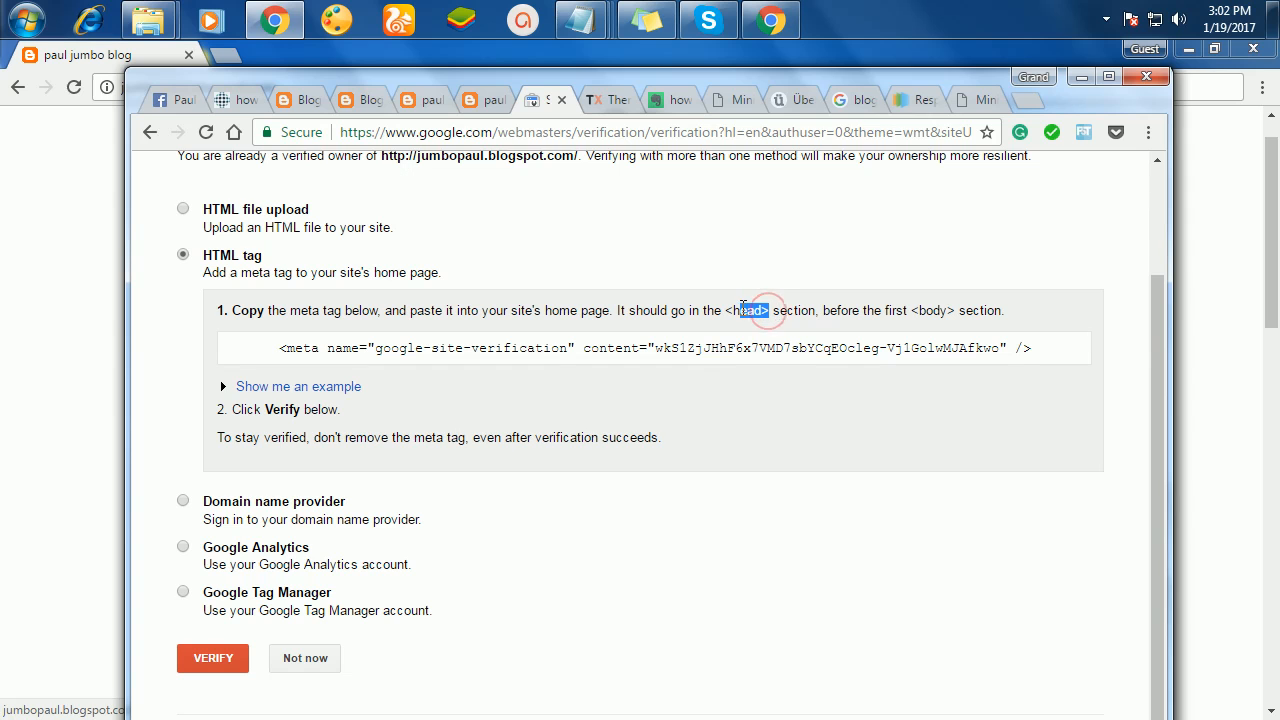
click(1108, 78)
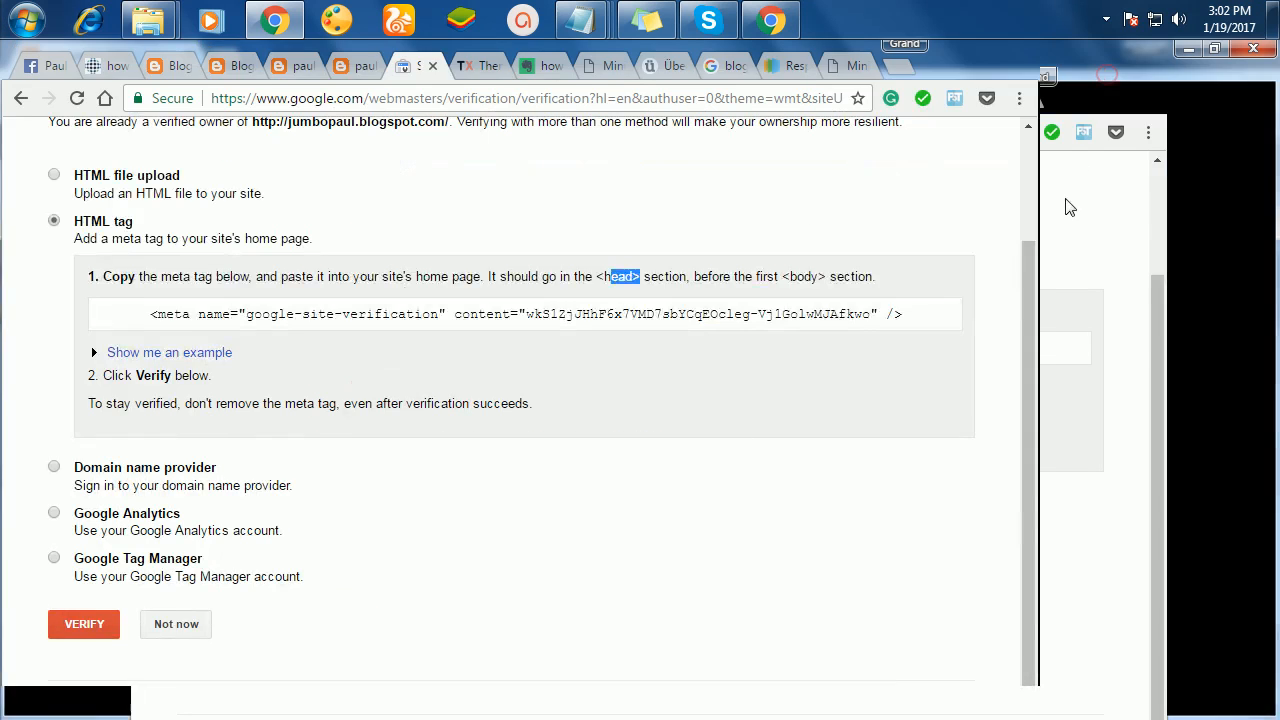
drag(1032, 304, 270, 297)
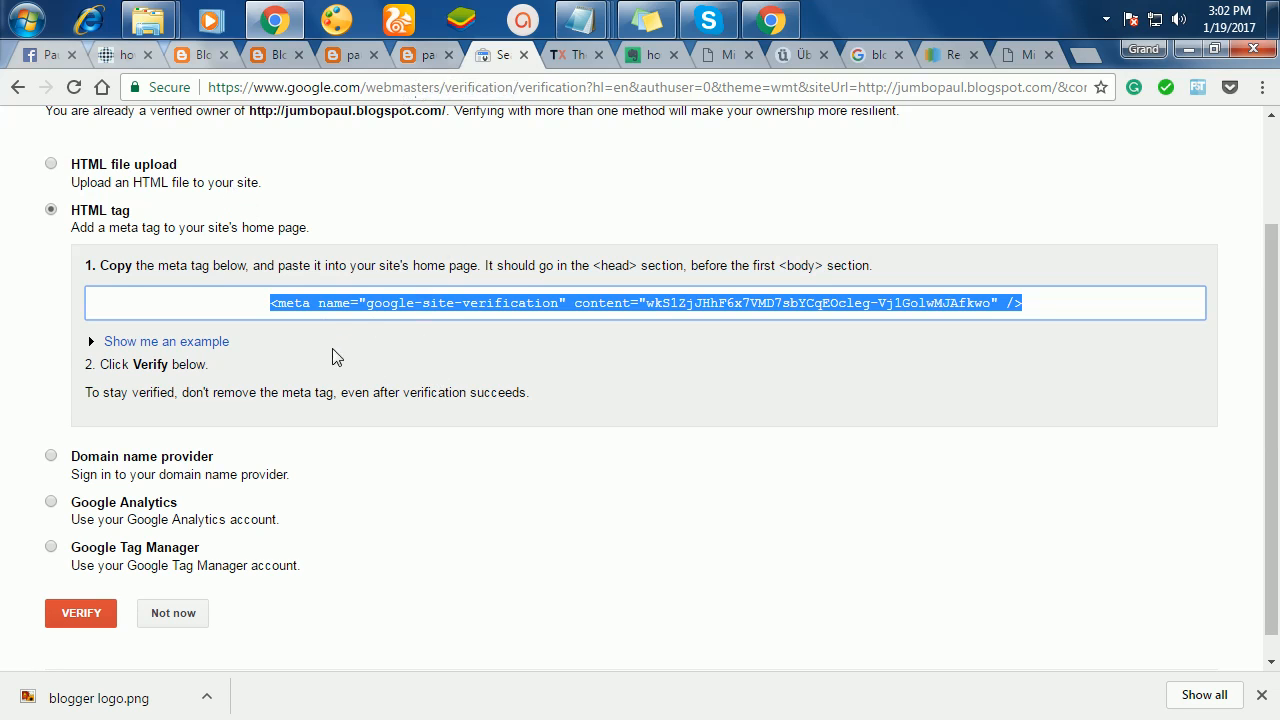
- Return to the blog's Blogger settings and open its live template for HTML editing
click(266, 56)
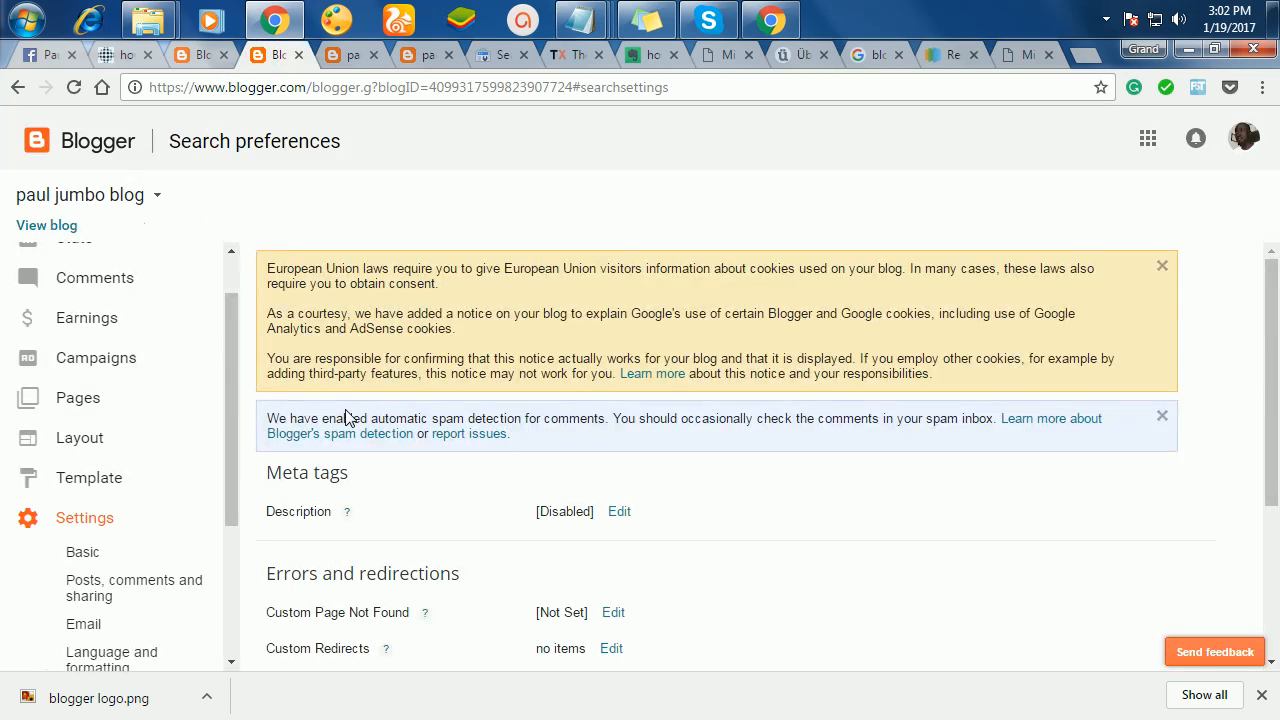
click(108, 482)
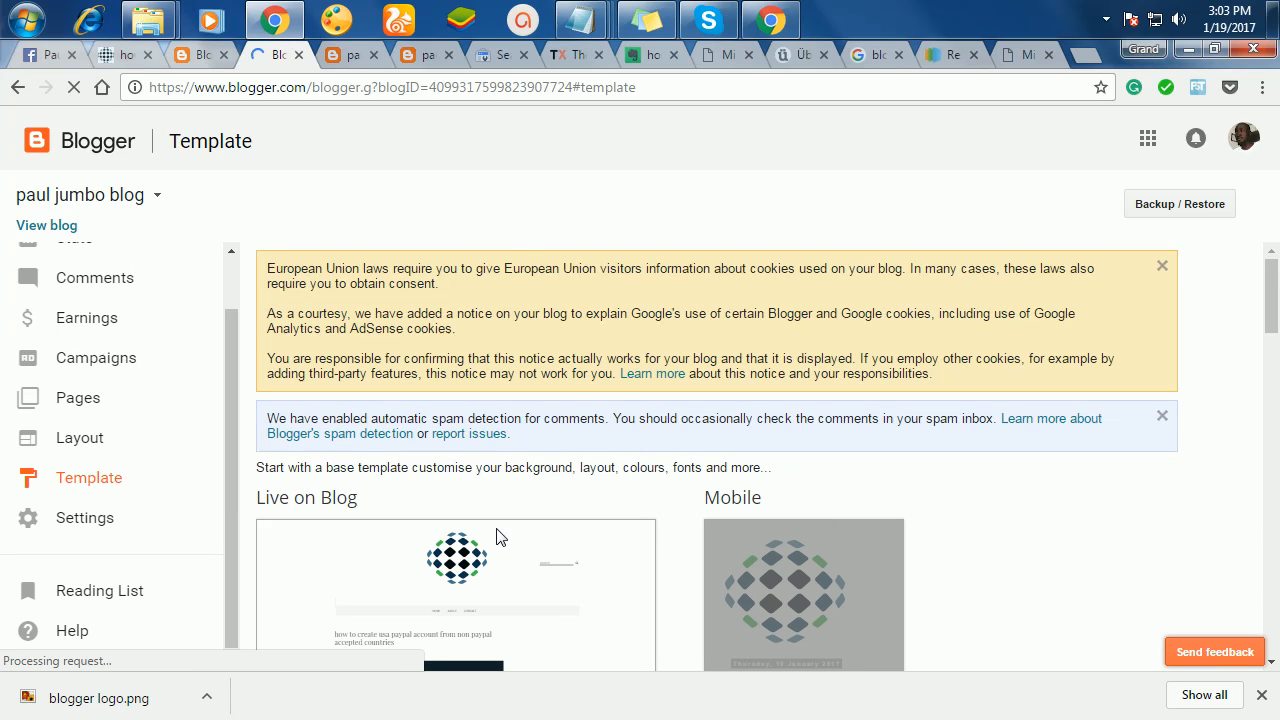
scroll(504, 559, down, 6)
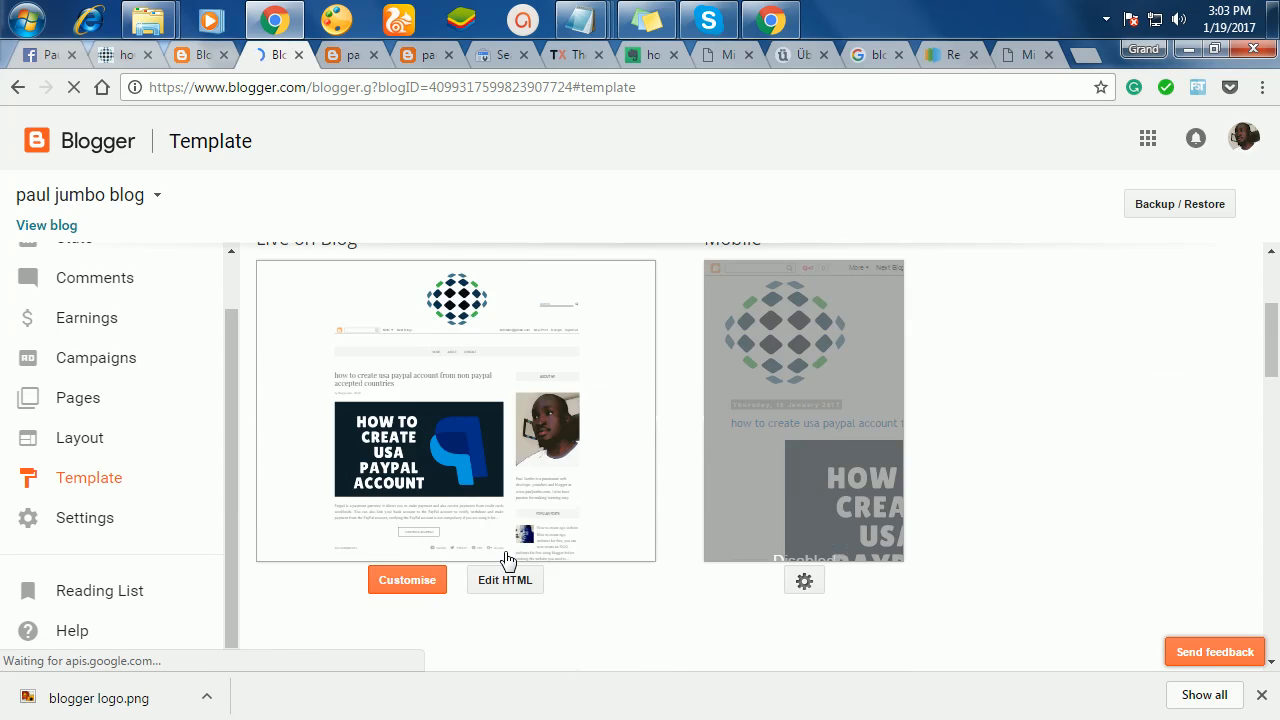
scroll(527, 502, up, 2)
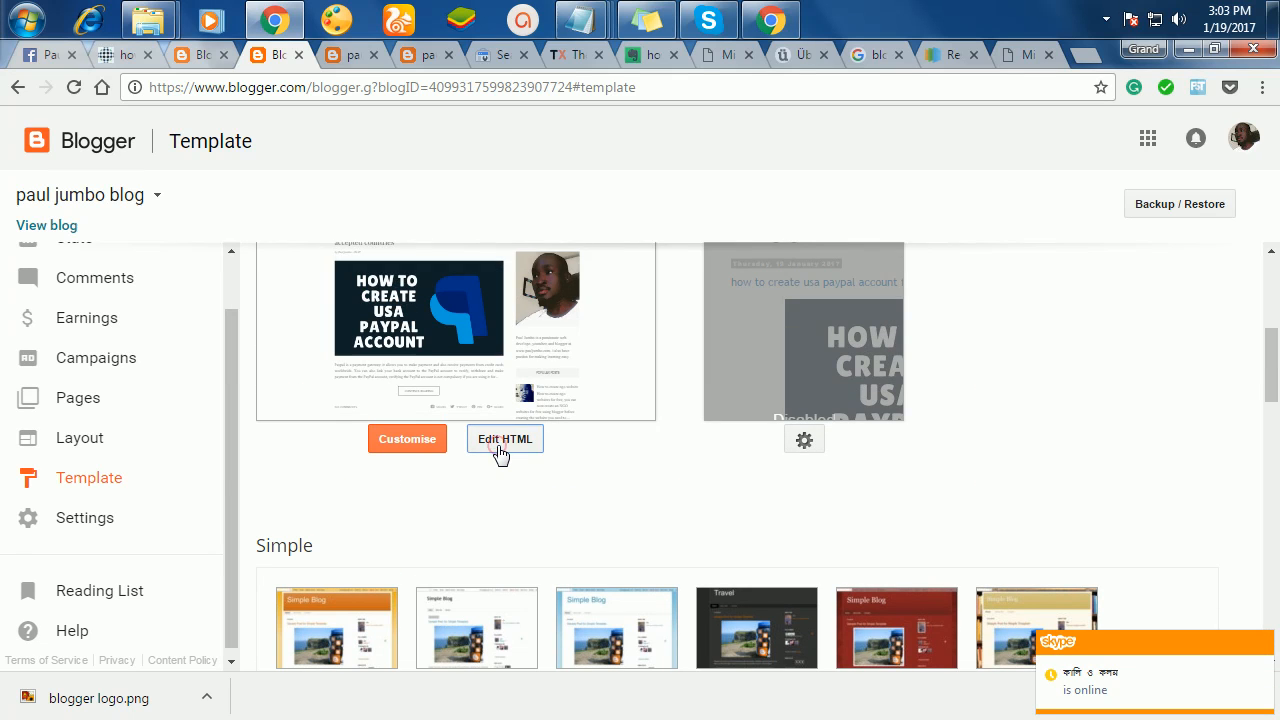
click(500, 452)
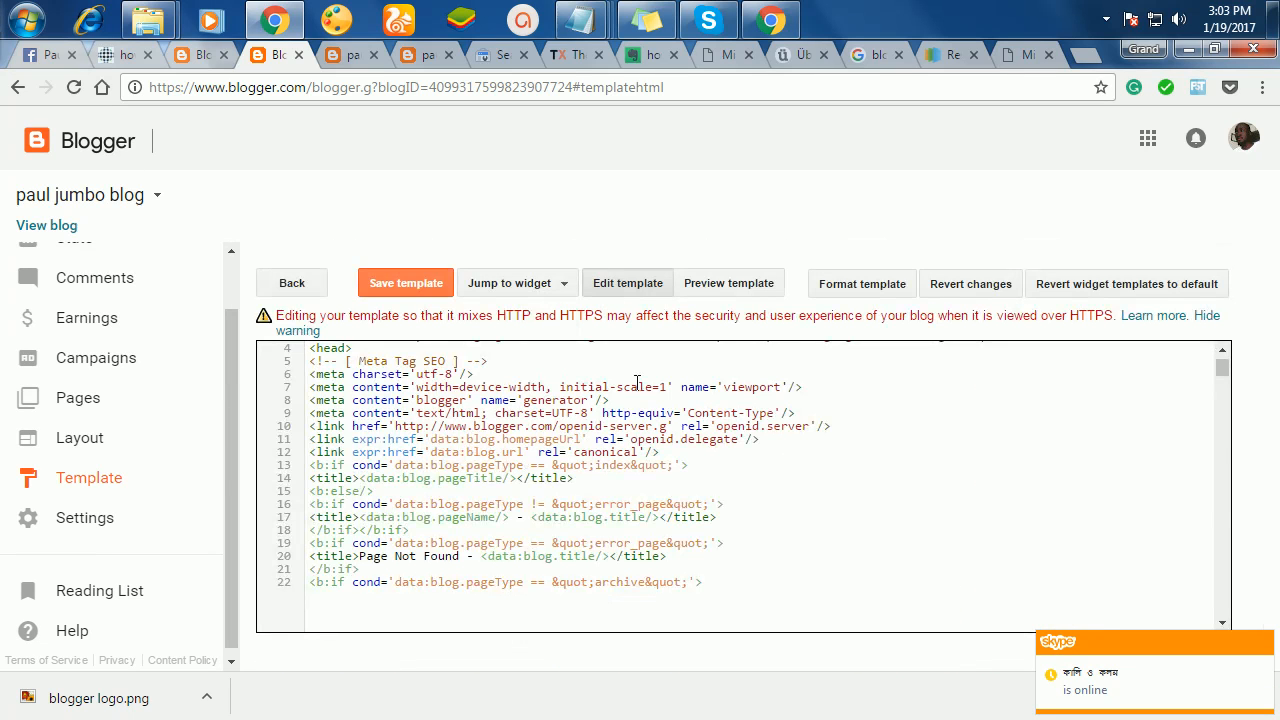
- Find <head> in the template code, paste the copied google-site-verification meta tag on a new line below it, and save the template
drag(574, 366, 576, 376)
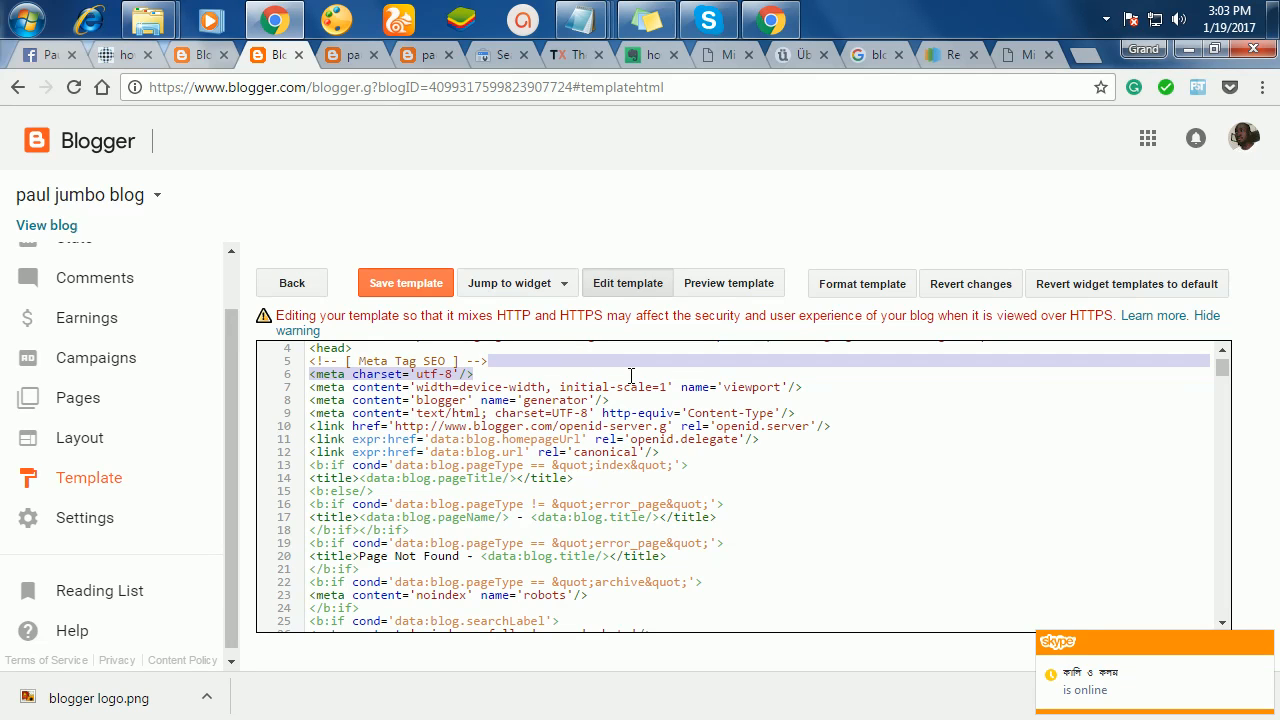
key(ctrl+f)
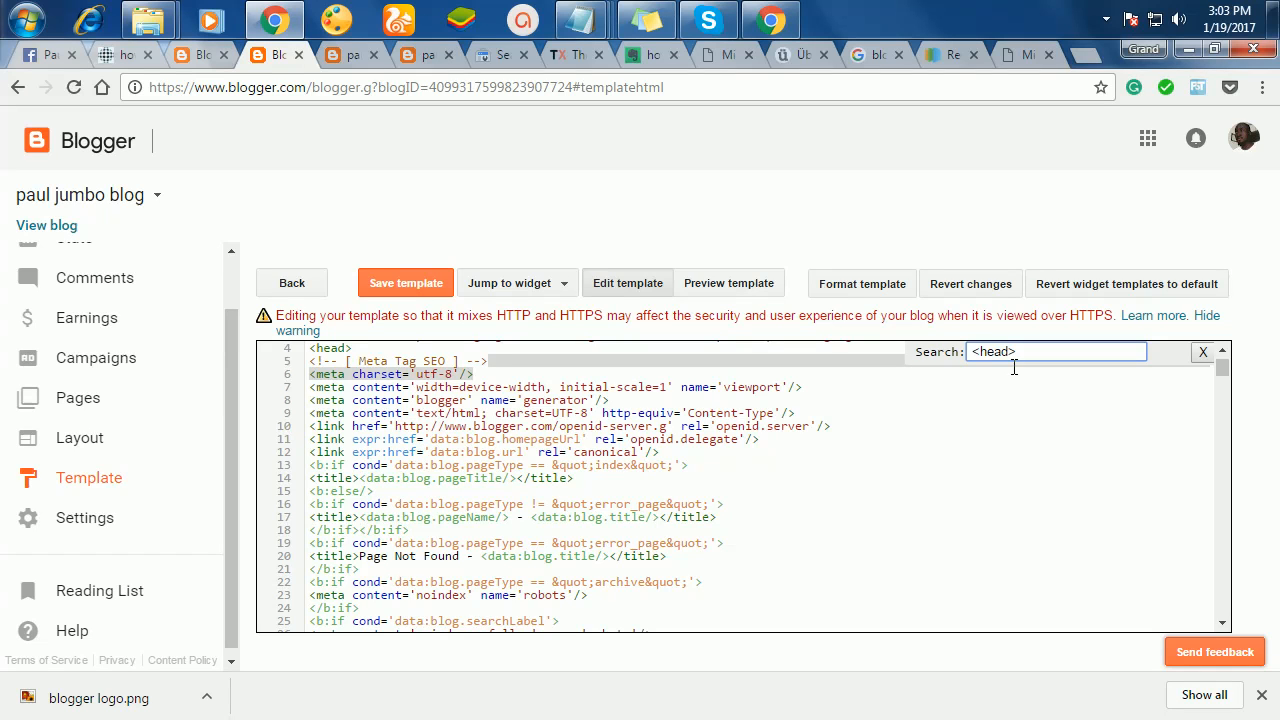
key(Return)
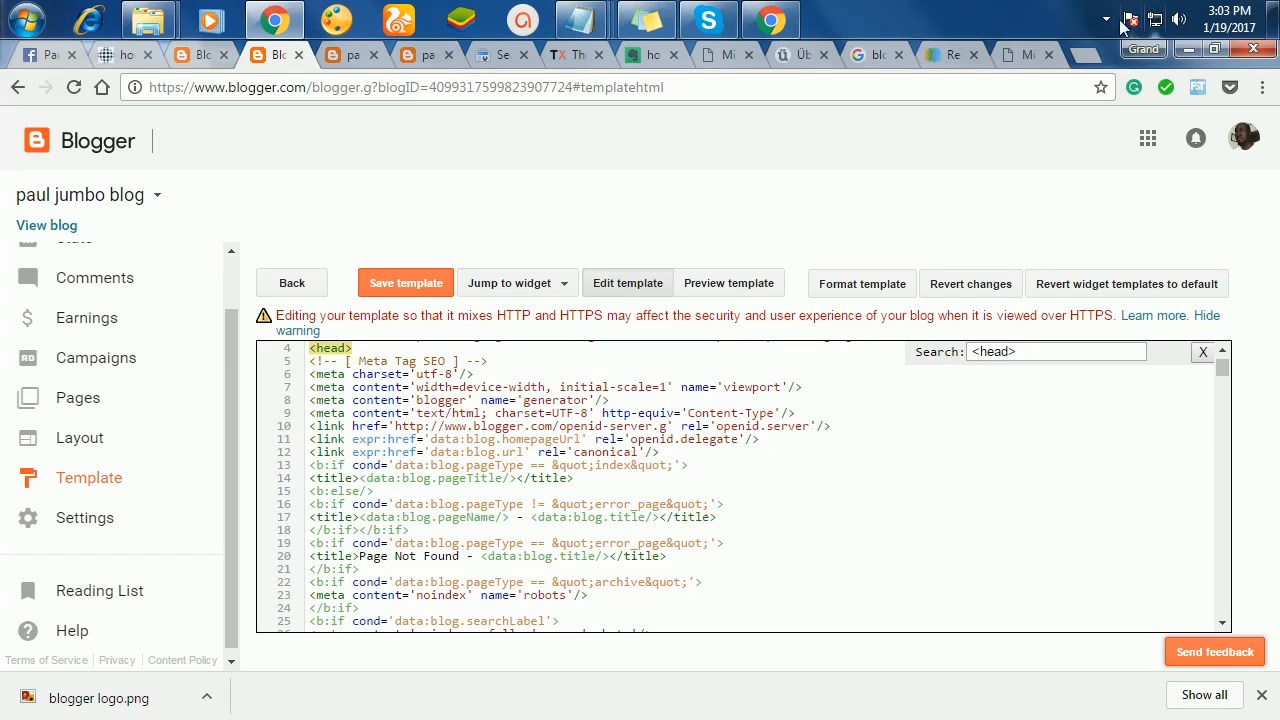
click(362, 348)
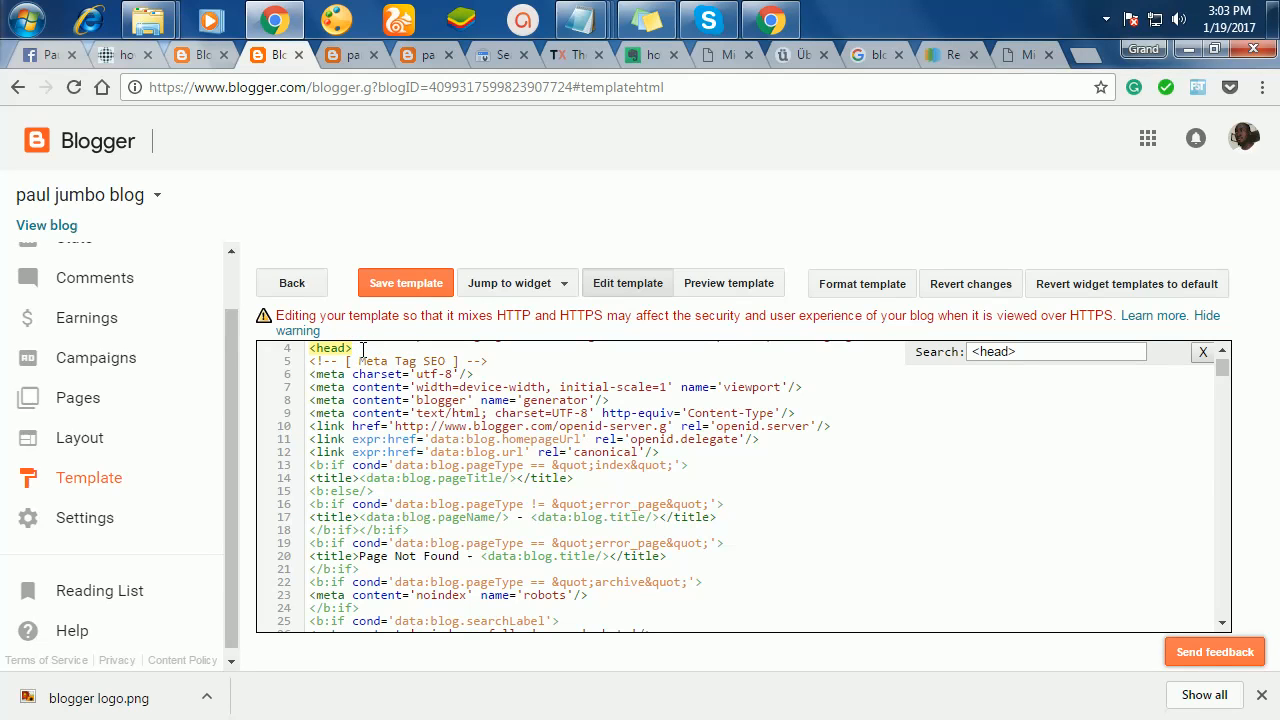
key(Return)
key(ctrl+v)
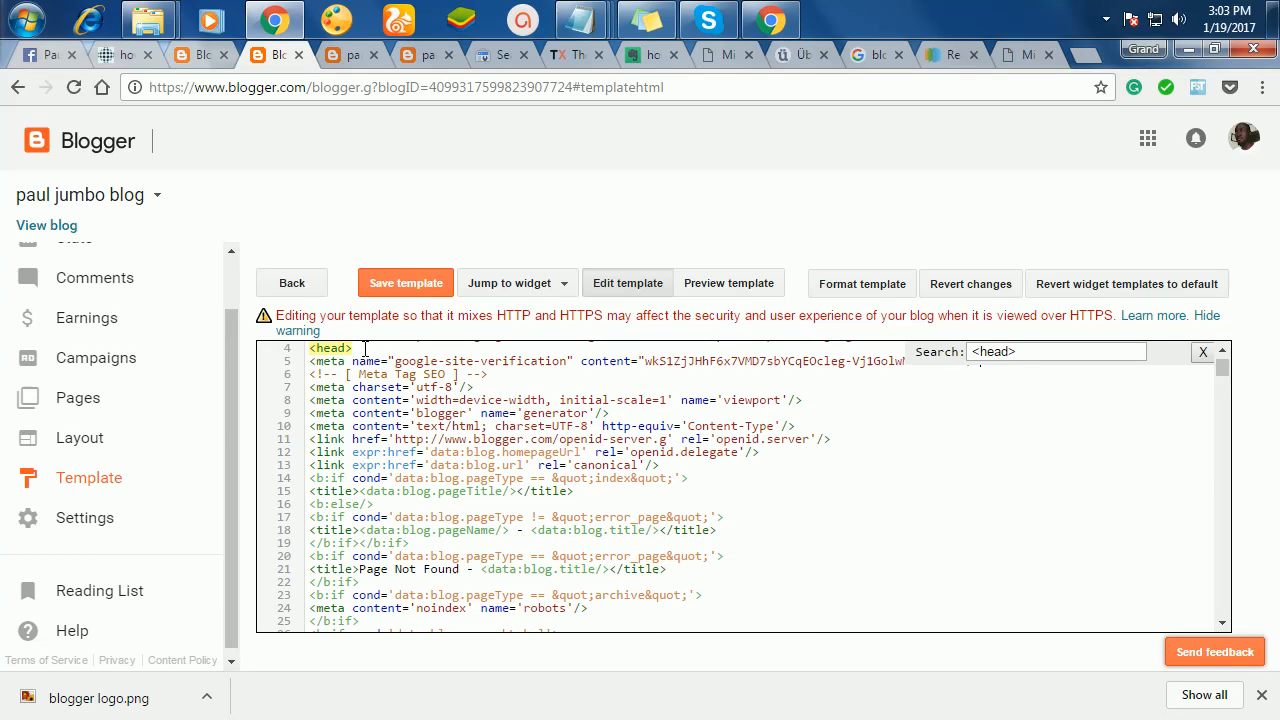
click(395, 284)
- Verify ownership of the blog in Search Console with the HTML tag method and continue to its dashboard
click(341, 60)
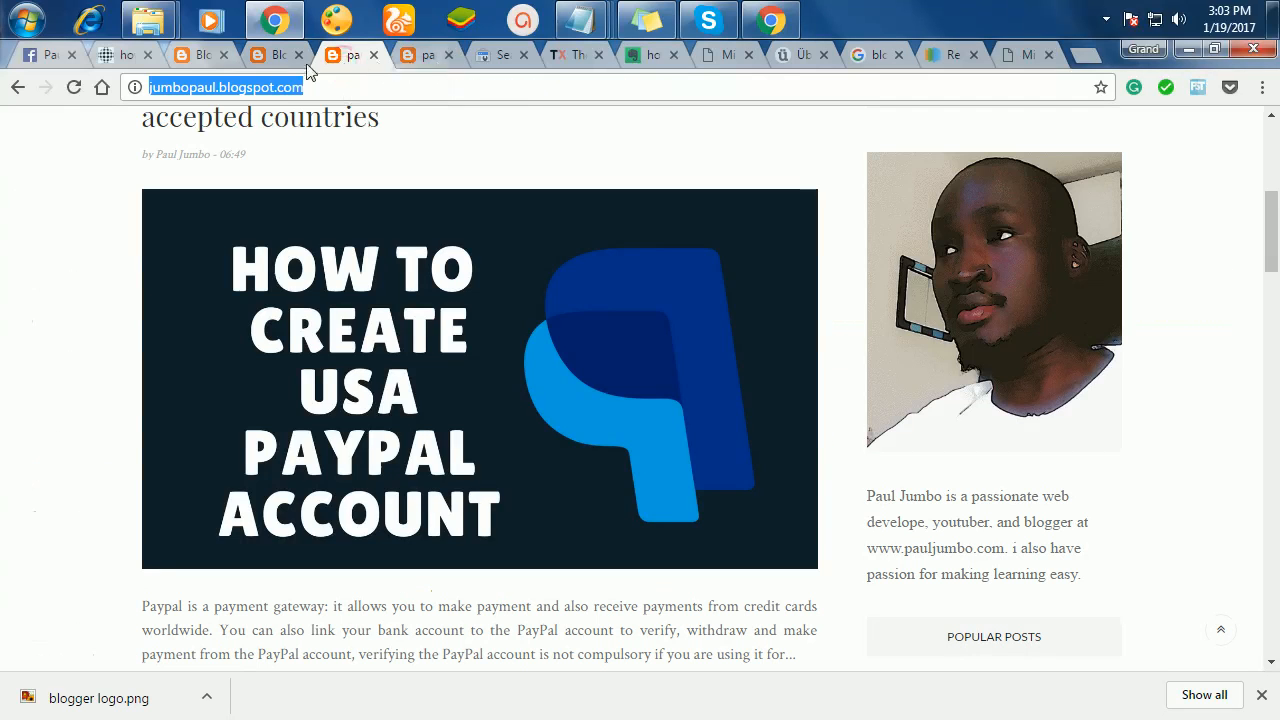
click(504, 56)
scroll(500, 415, down, 1)
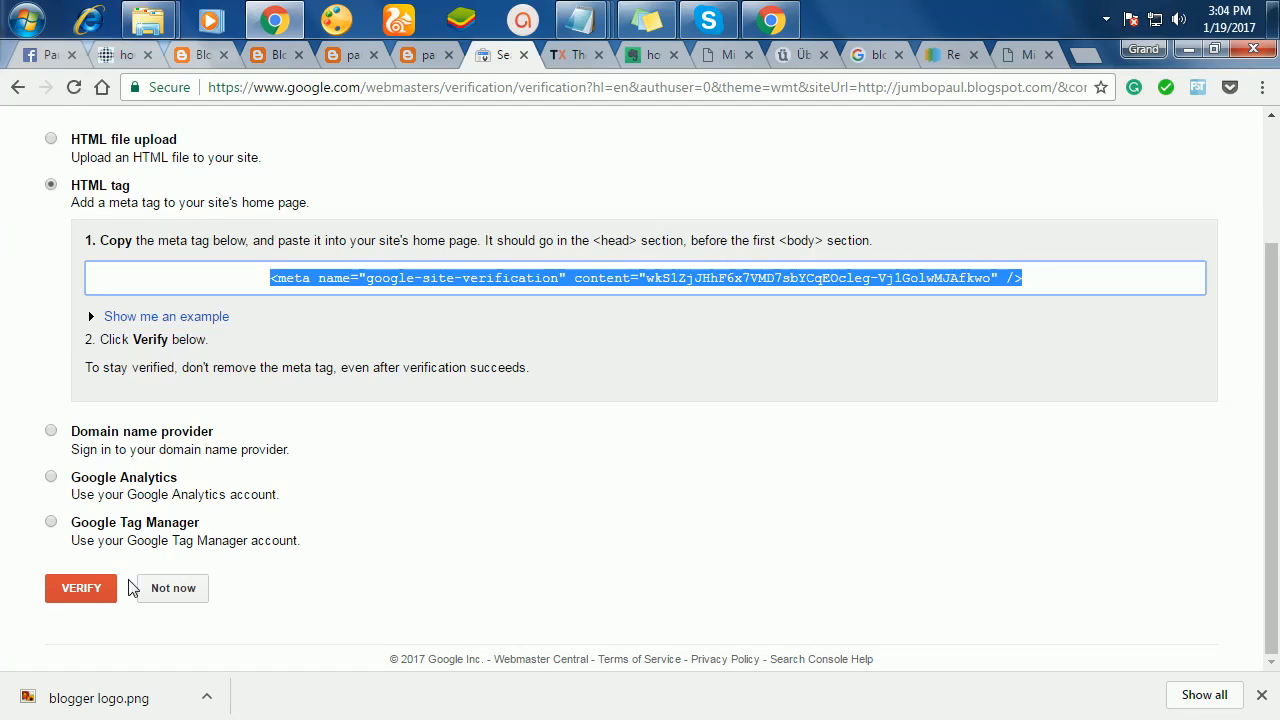
click(97, 590)
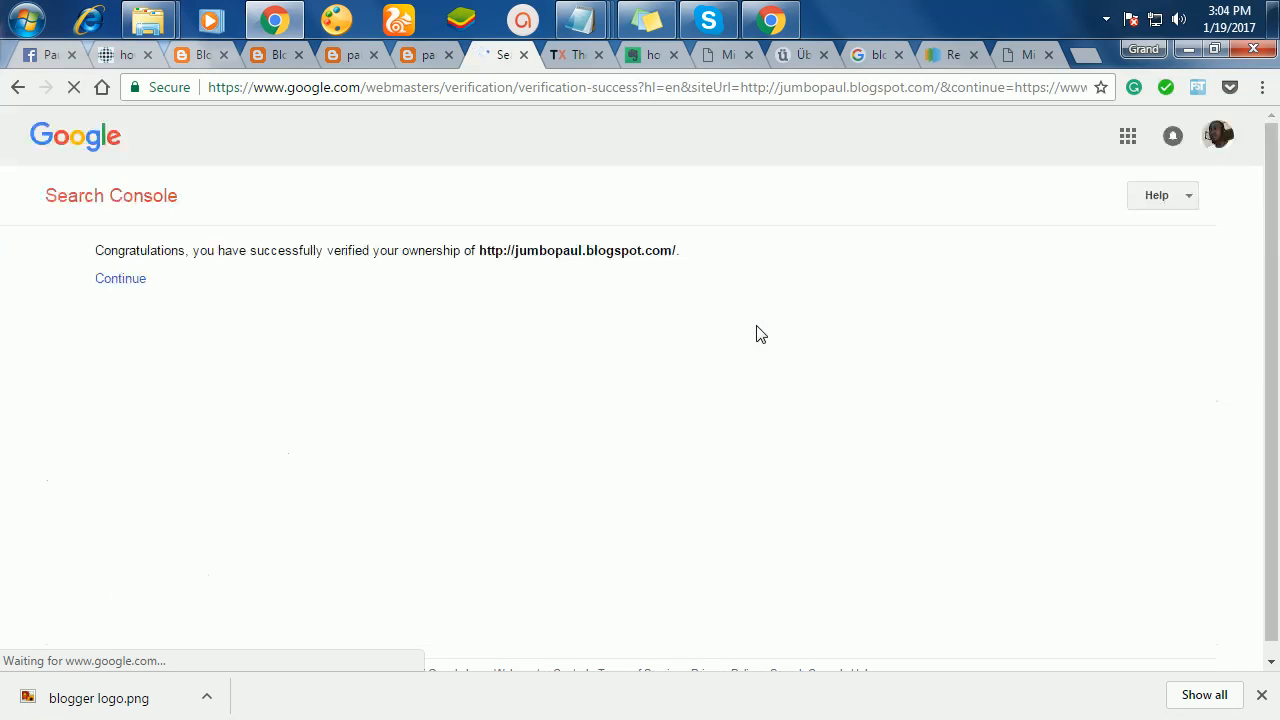
click(130, 282)
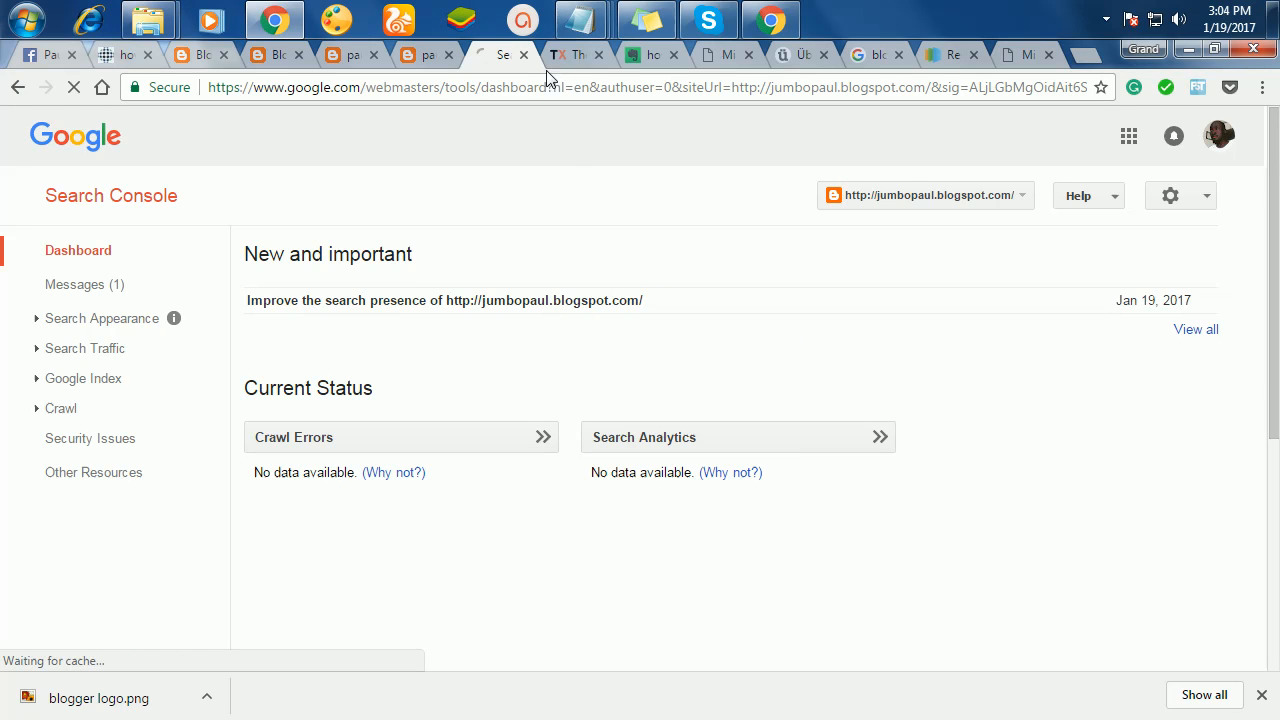
- Highlight the sitemap topic in the Evernote outline and copy the sitemap code atom.xml?redirect=false&start-index=501&max-results=1000 from the blogger Notepad file
click(640, 56)
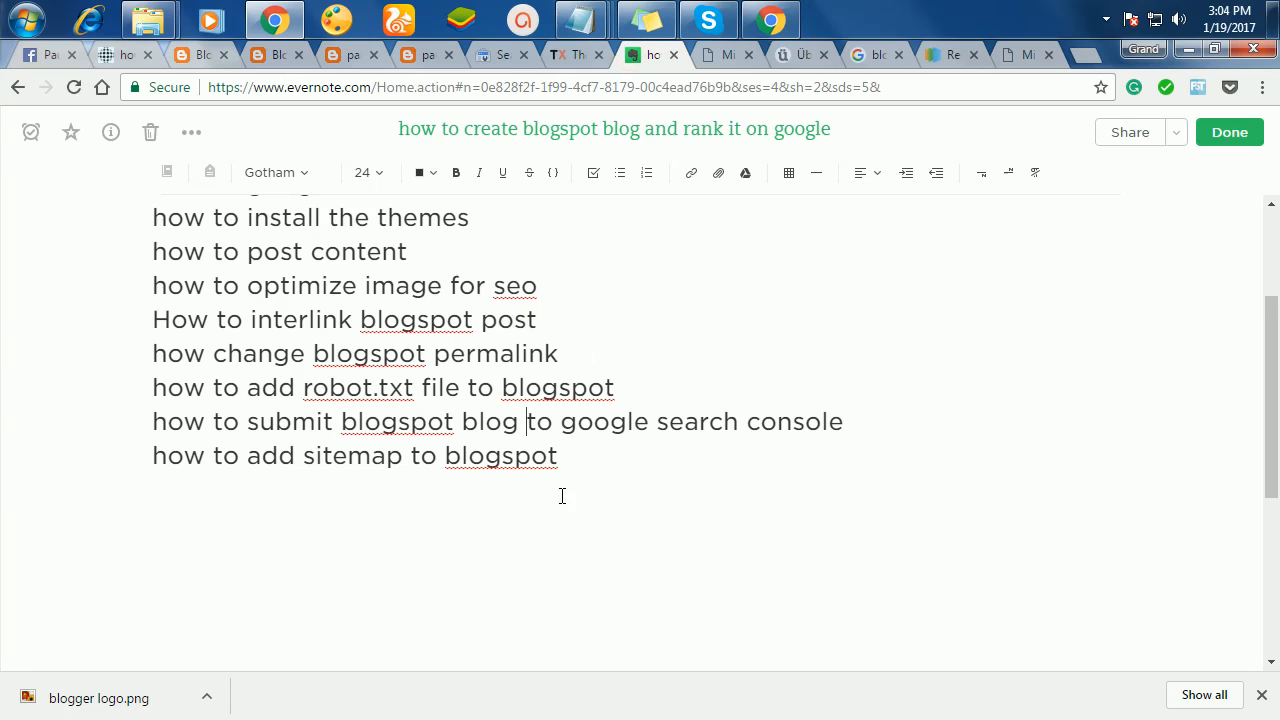
drag(591, 459, 151, 456)
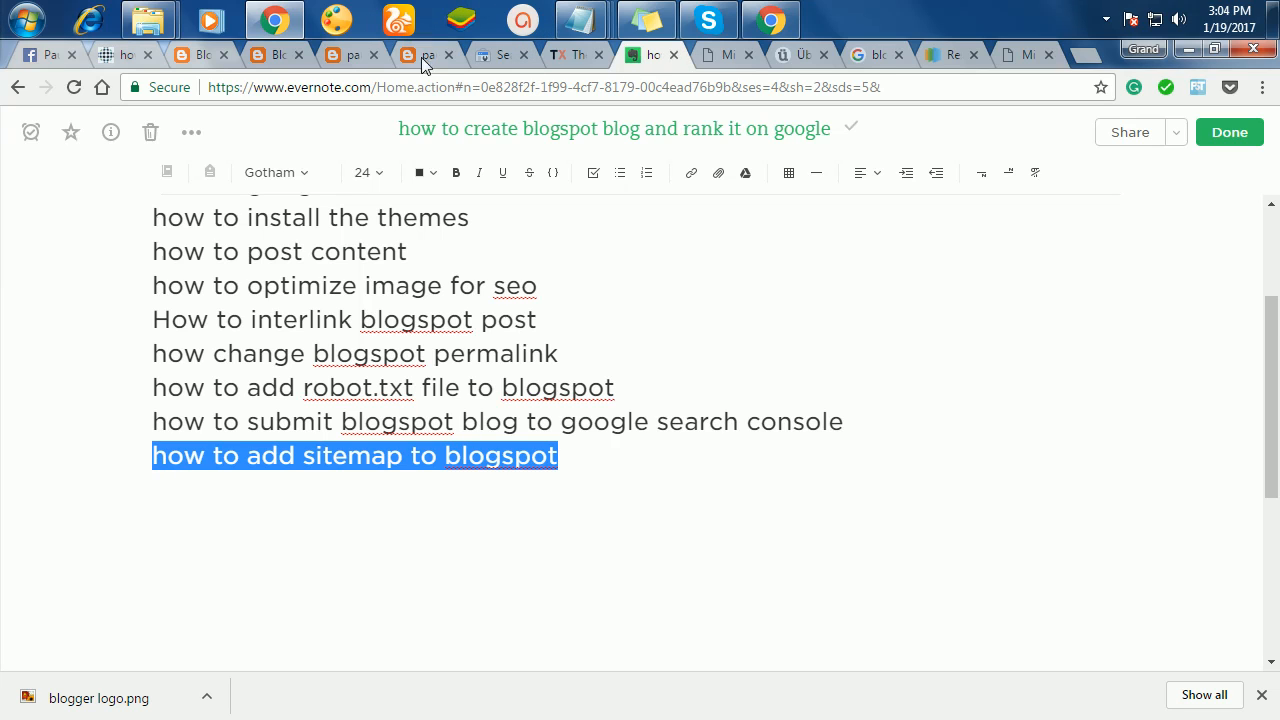
click(724, 62)
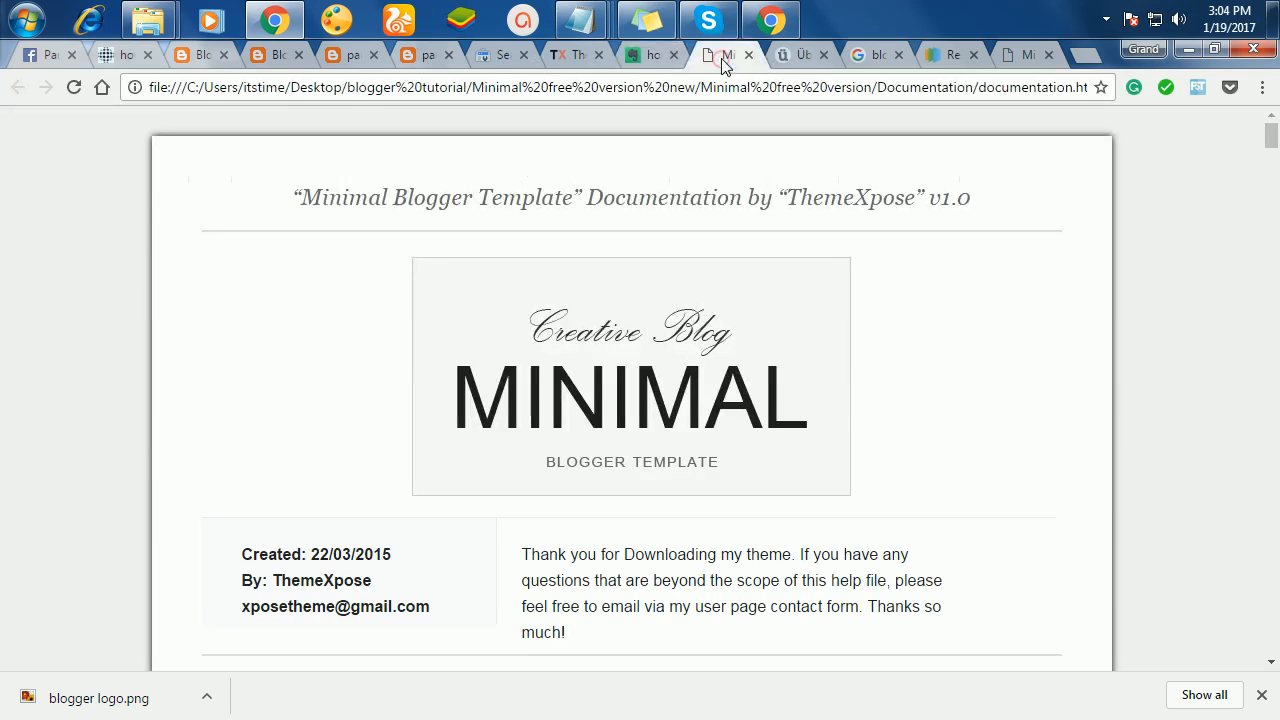
mouse_move(560, 30)
click(547, 150)
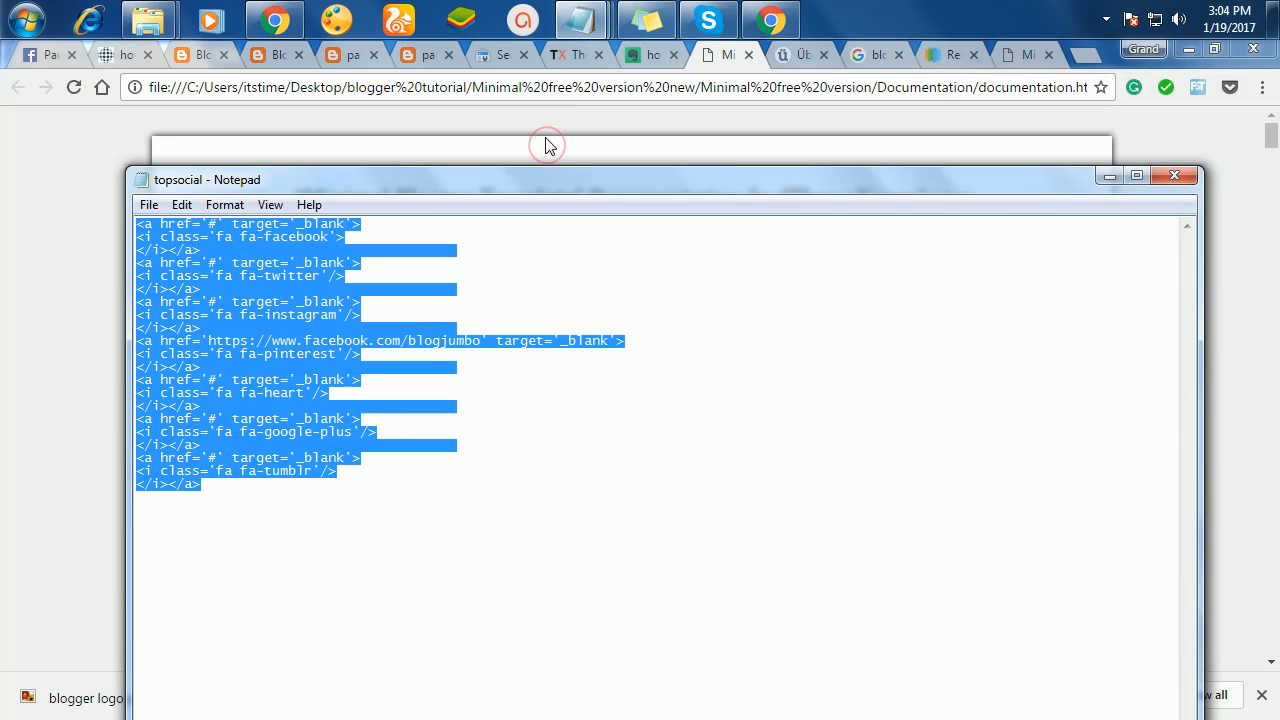
click(575, 28)
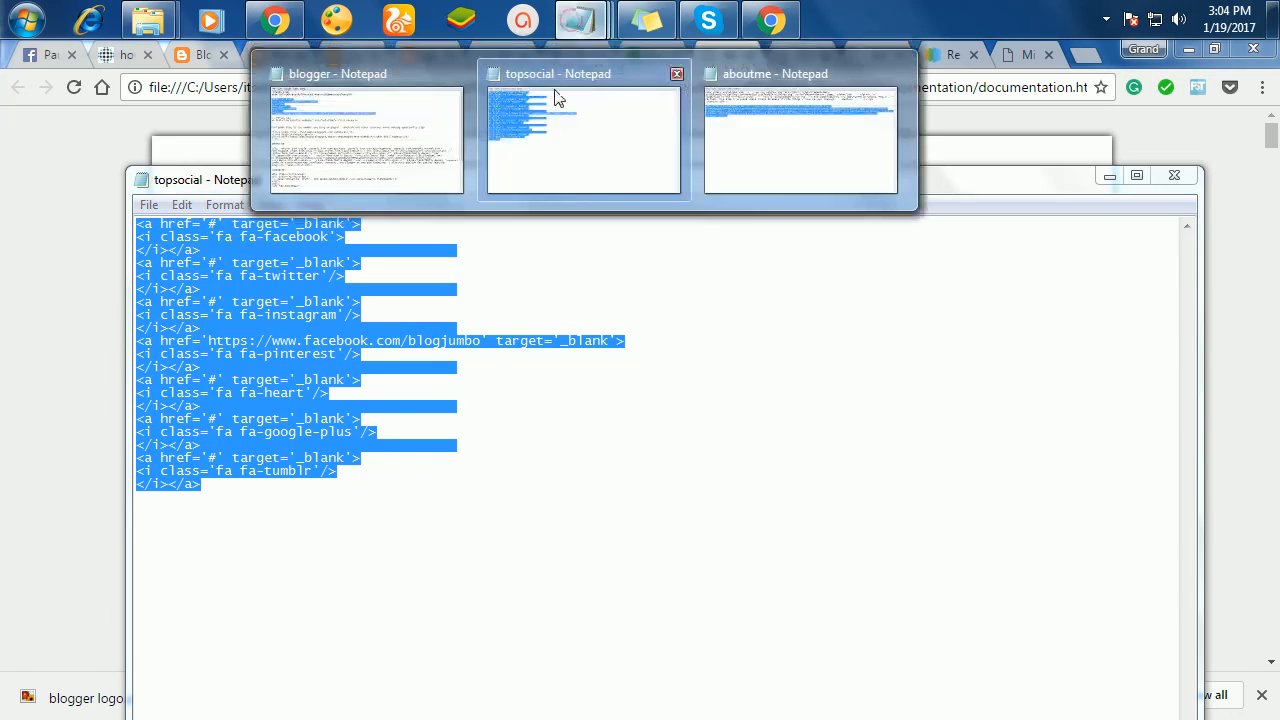
click(404, 130)
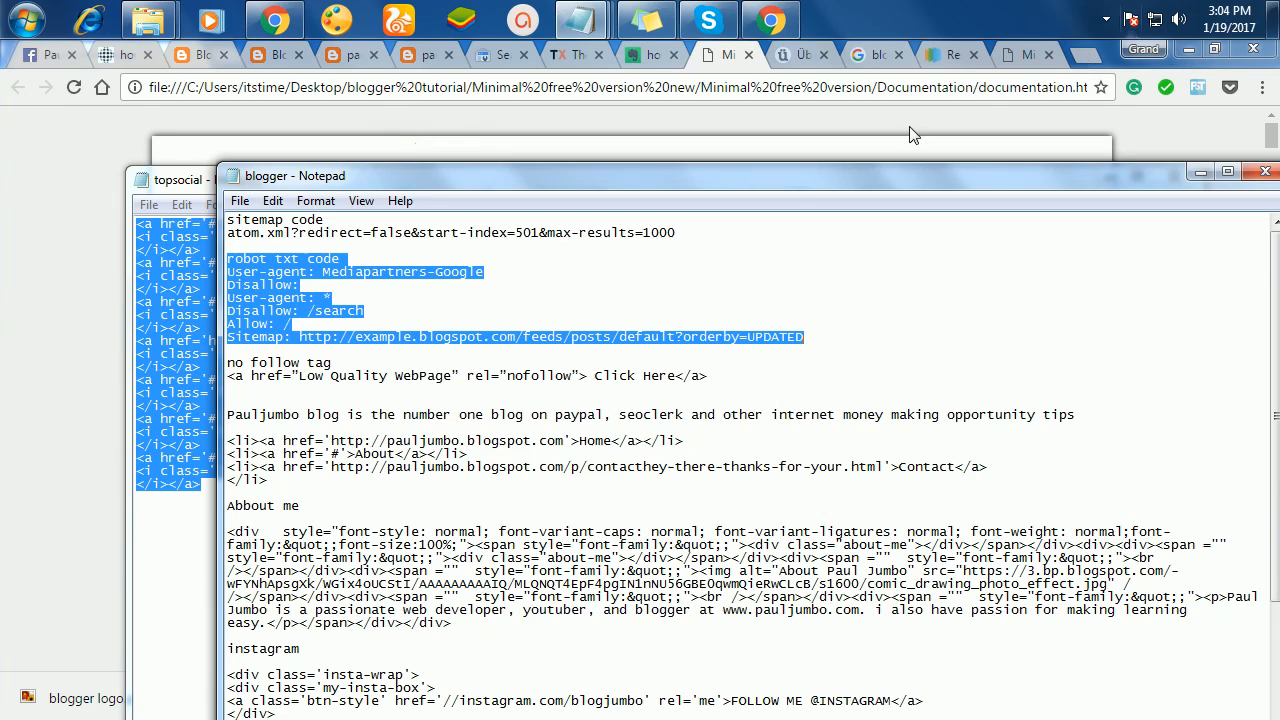
click(564, 257)
drag(694, 232, 226, 232)
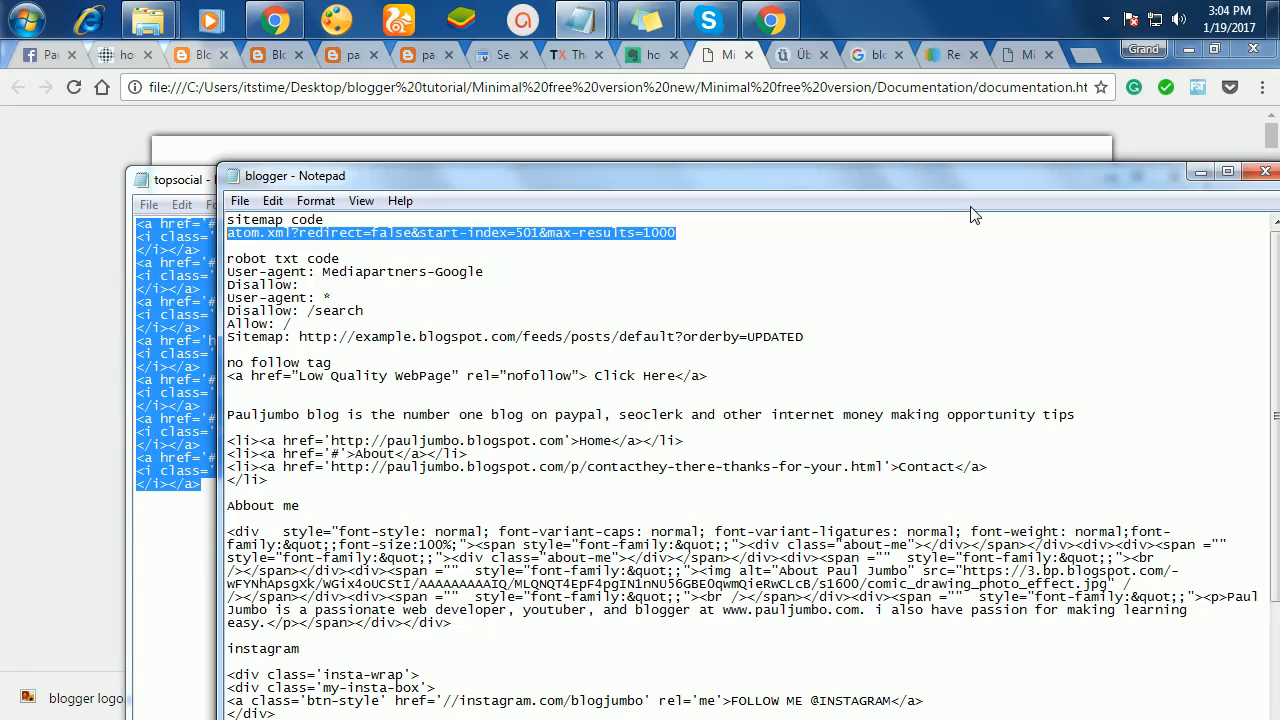
click(12, 255)
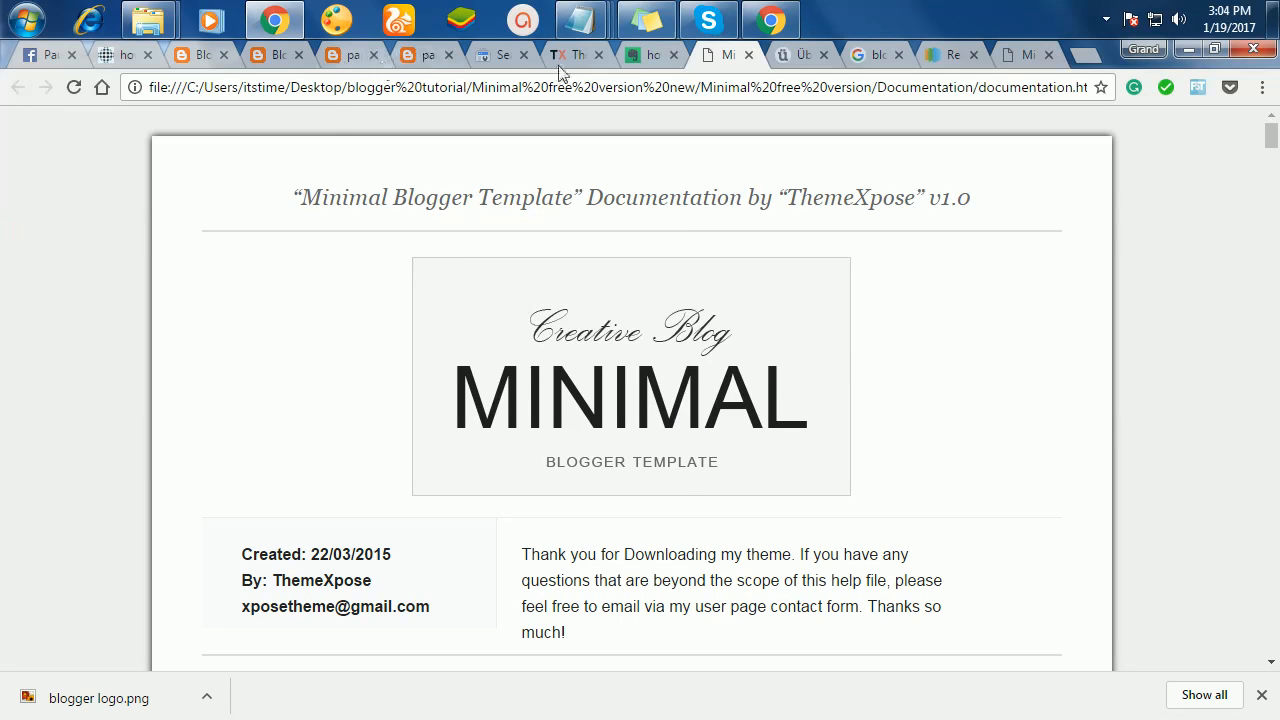
- Return to Search Console and show the blog's Sitemaps page in the Crawl section
click(490, 62)
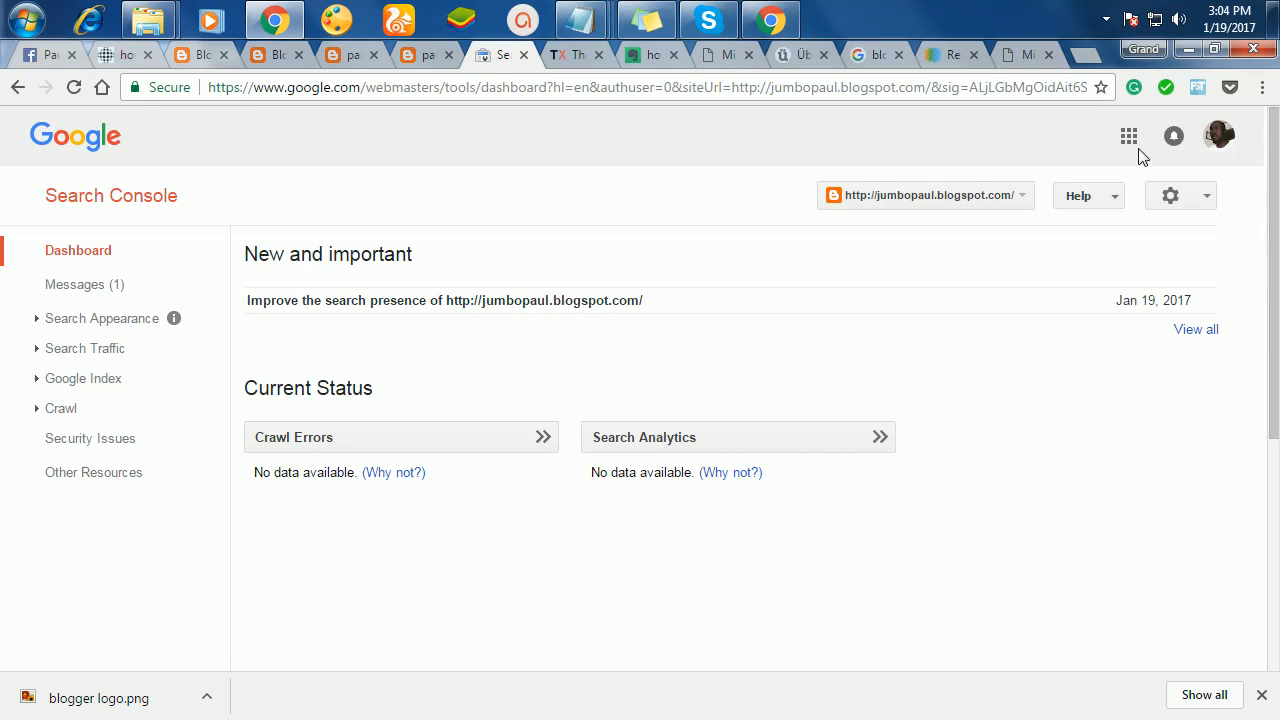
click(1215, 49)
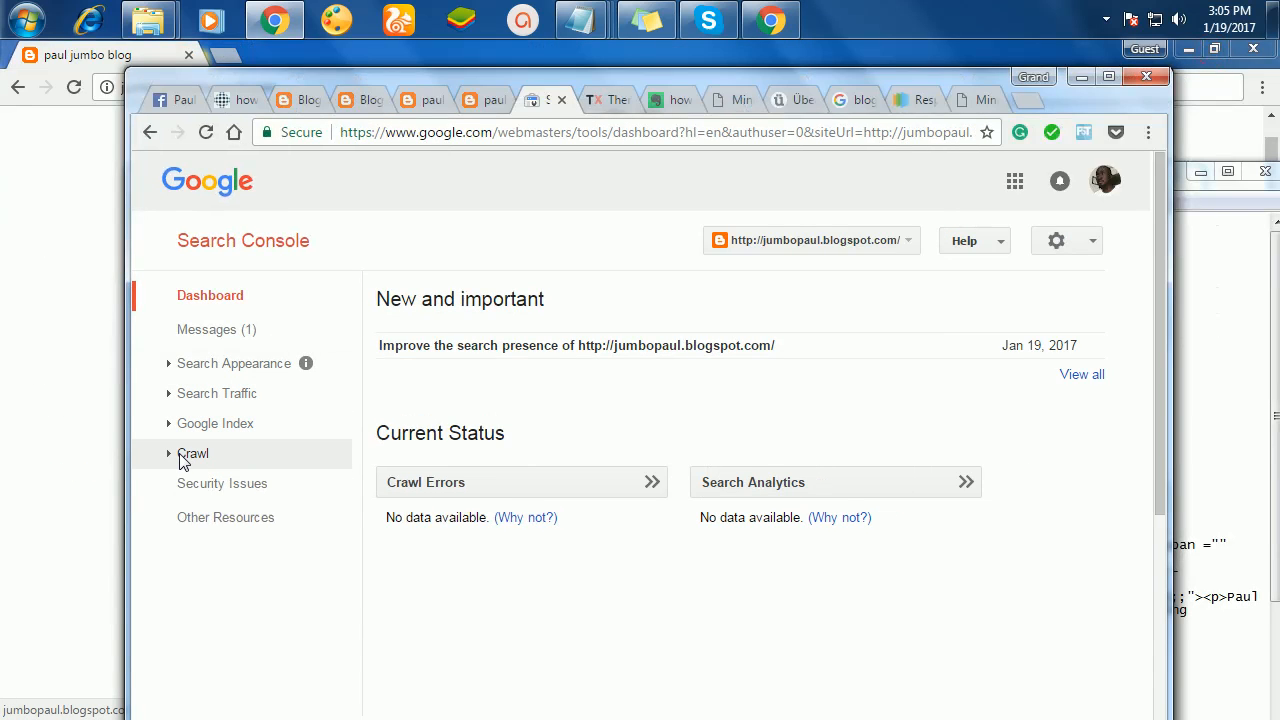
click(183, 456)
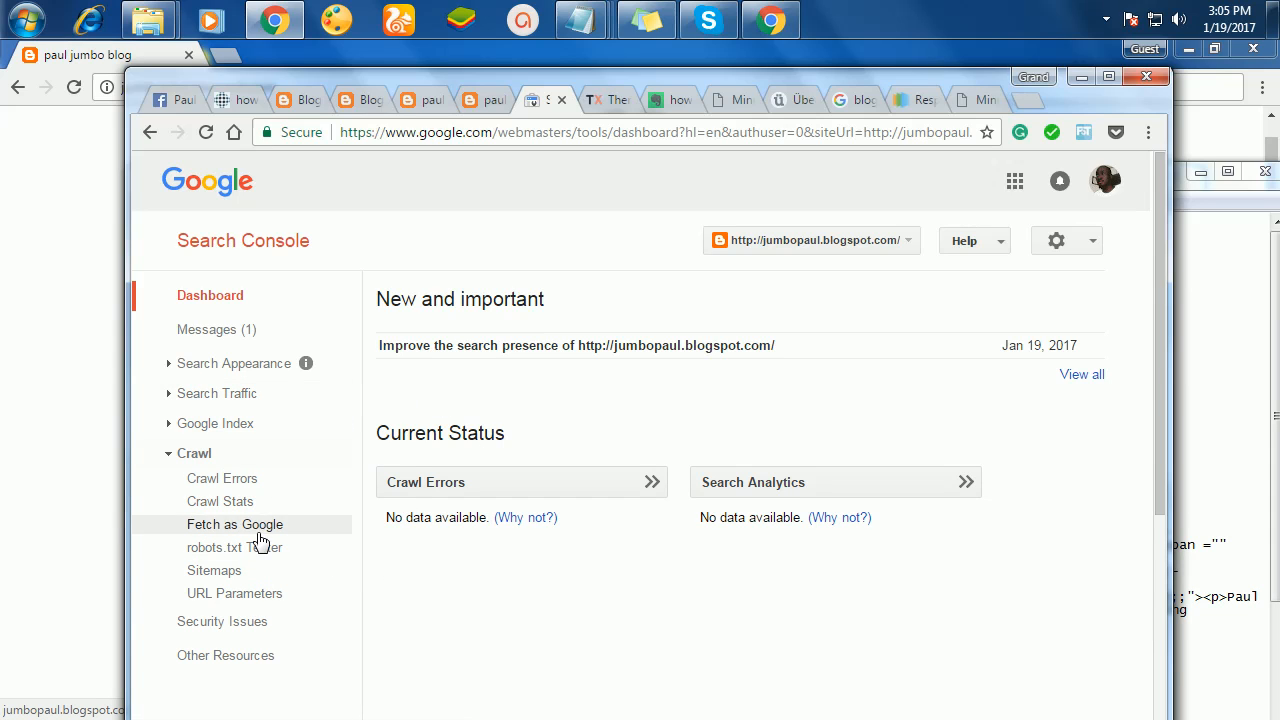
click(223, 575)
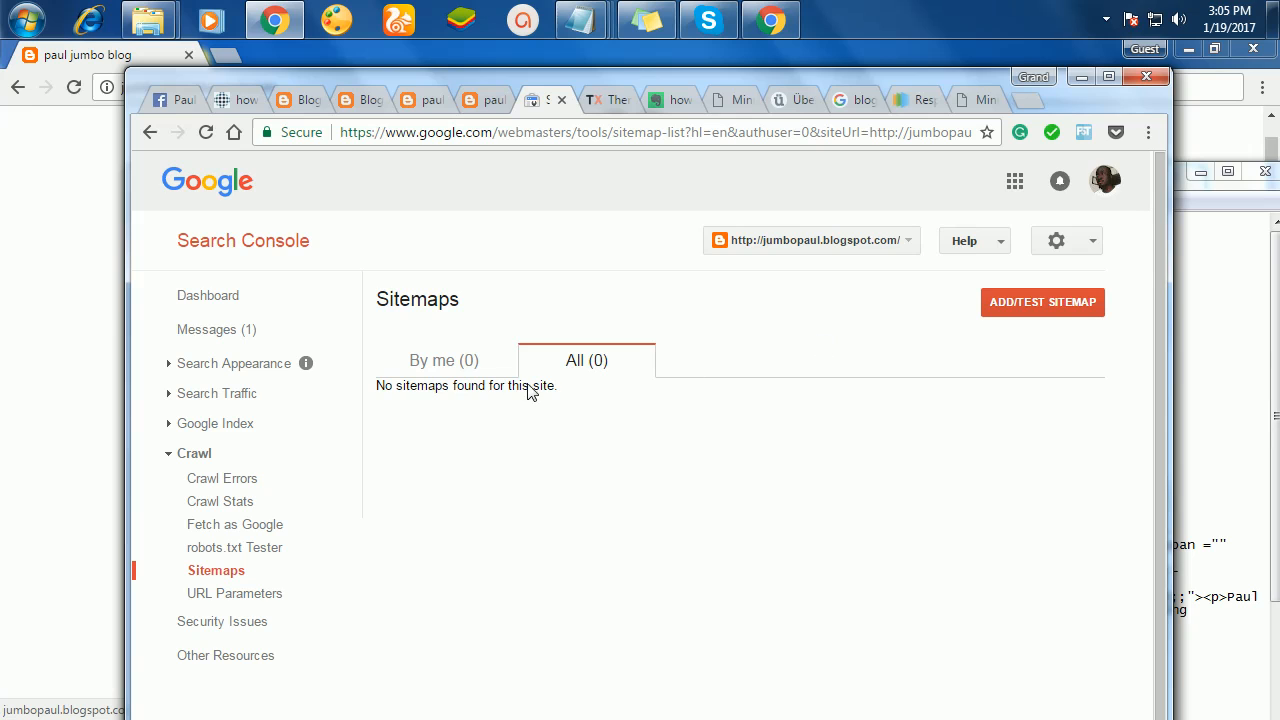
- Submit atom.xml?redirect=false&start-index=501&max-results=1000 as a new sitemap for the blog and refresh the sitemap list
click(1063, 318)
click(928, 367)
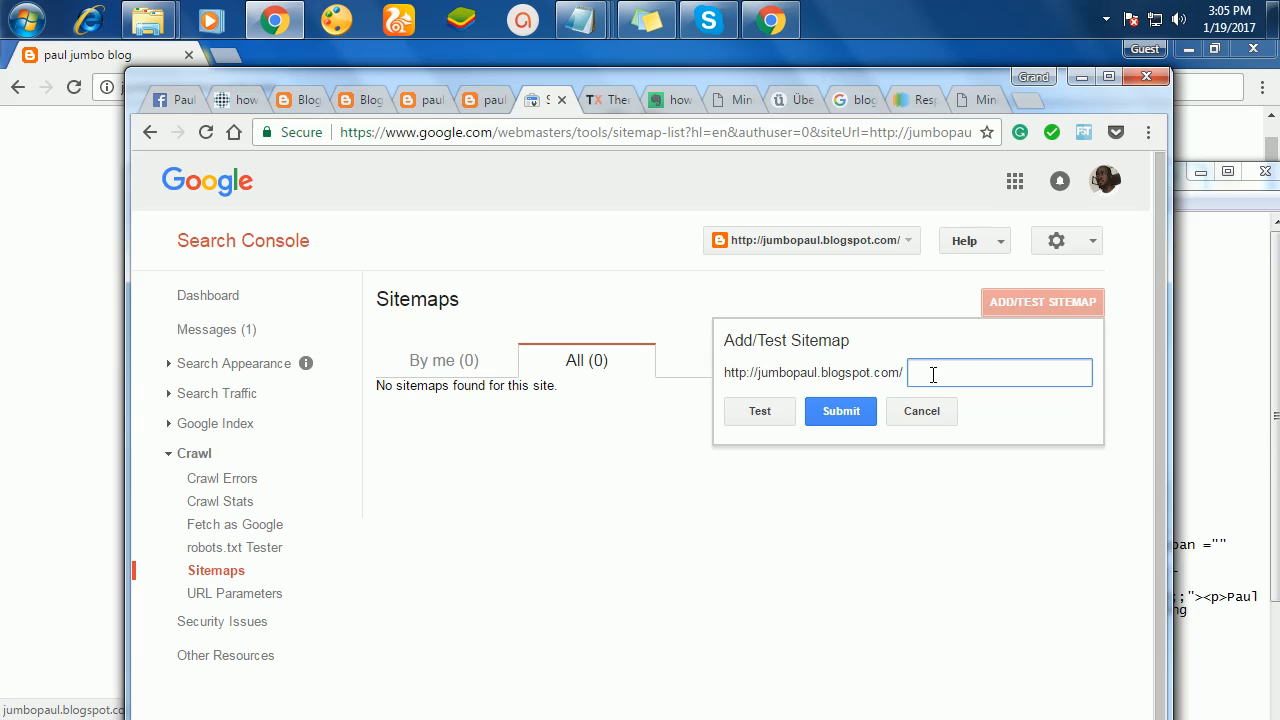
key(ctrl+v)
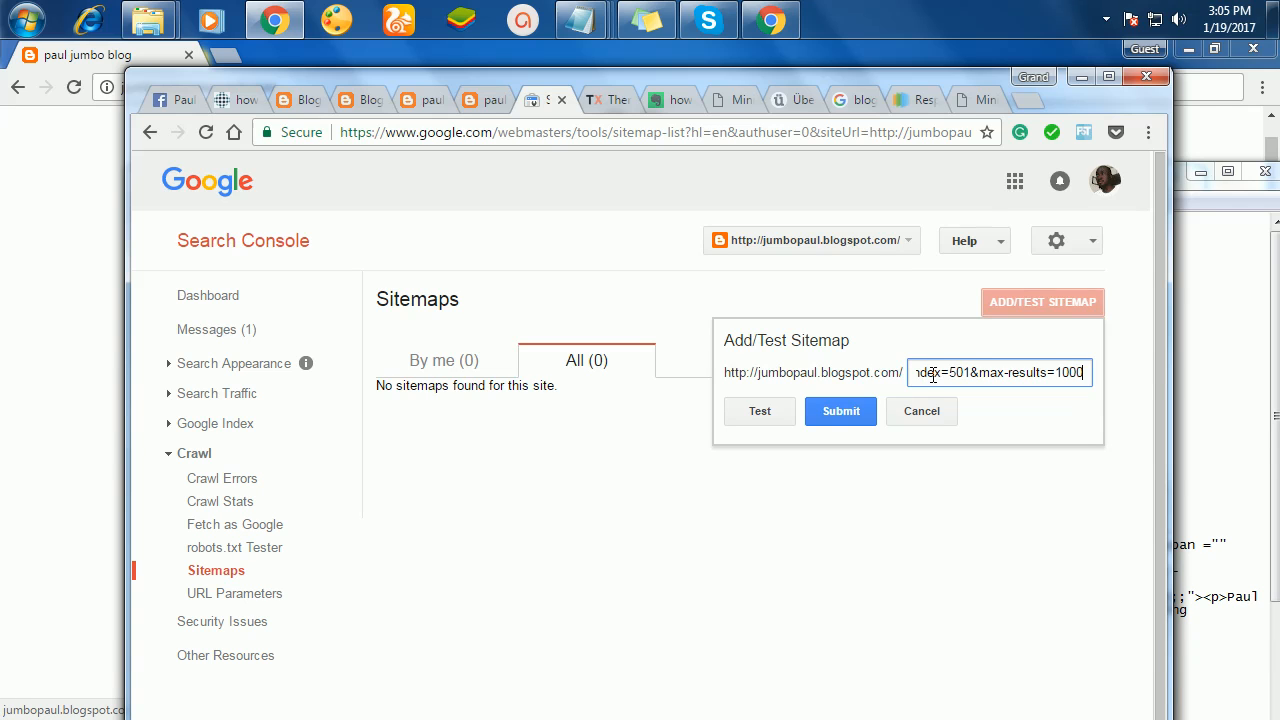
click(866, 416)
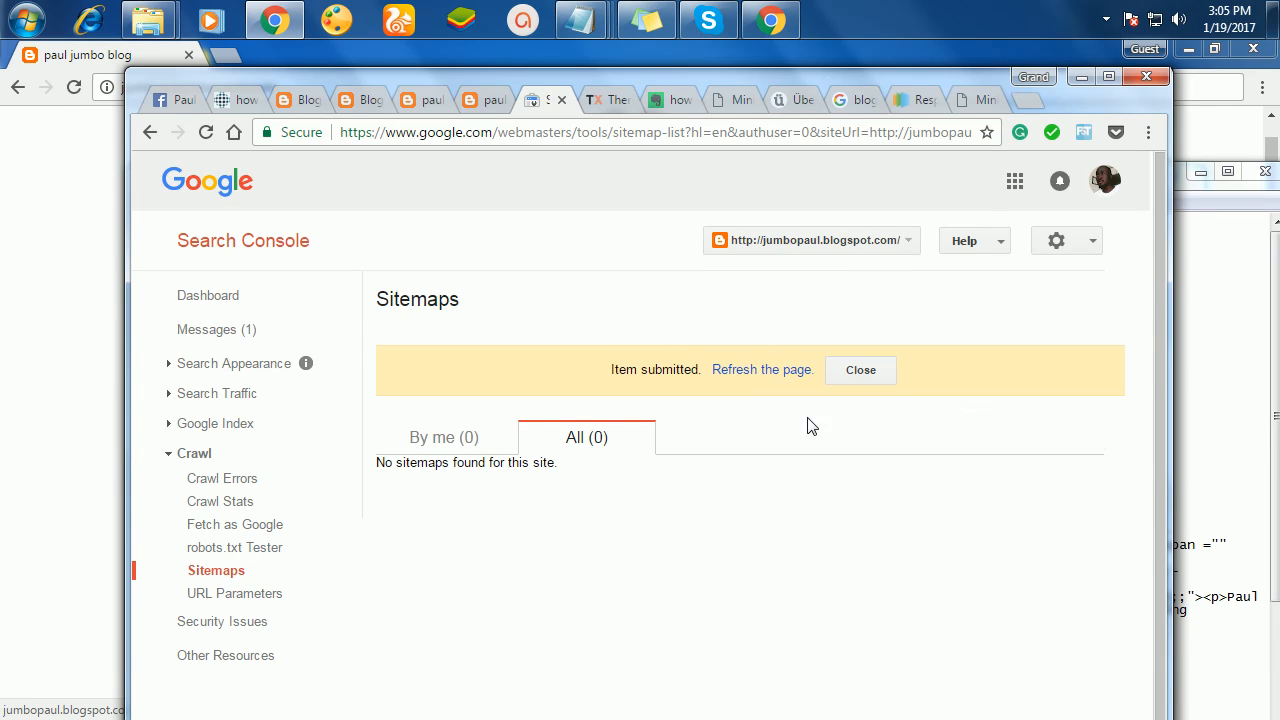
click(759, 372)
- Examine the submitted sitemap's Web pages chart and its entry in the sitemap list, including the indexing status
click(1109, 78)
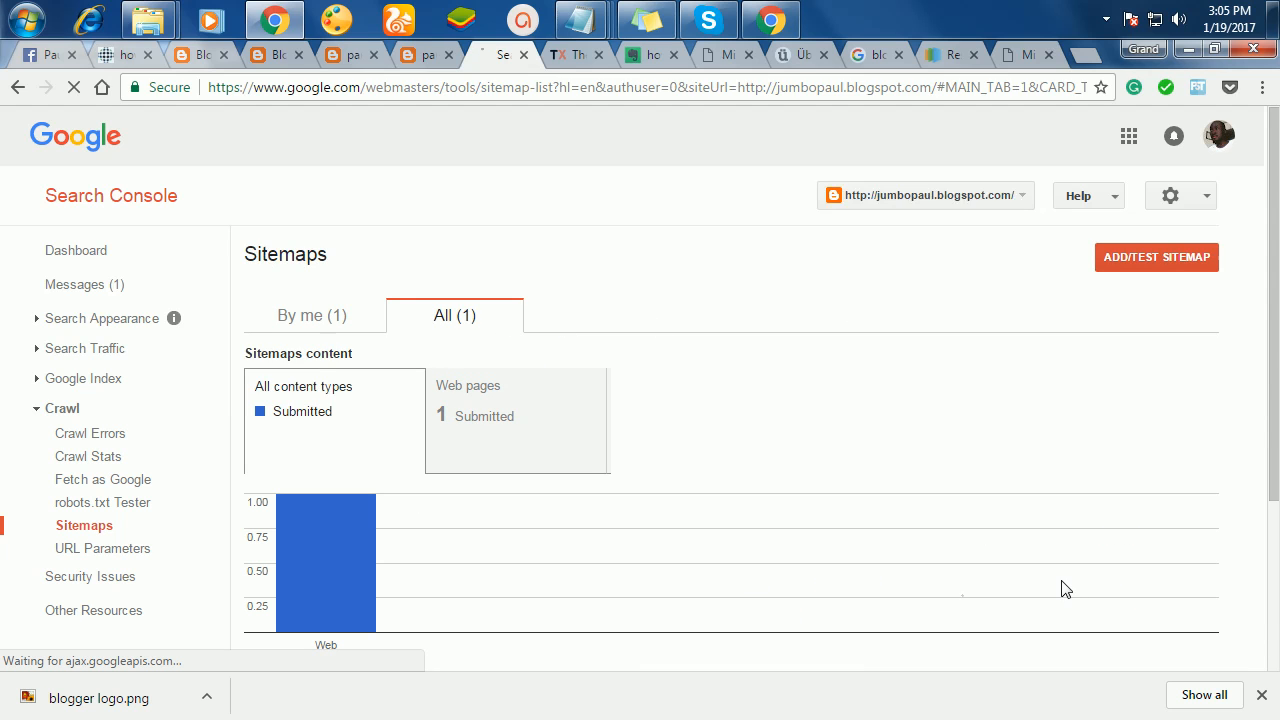
click(491, 425)
scroll(943, 491, down, 2)
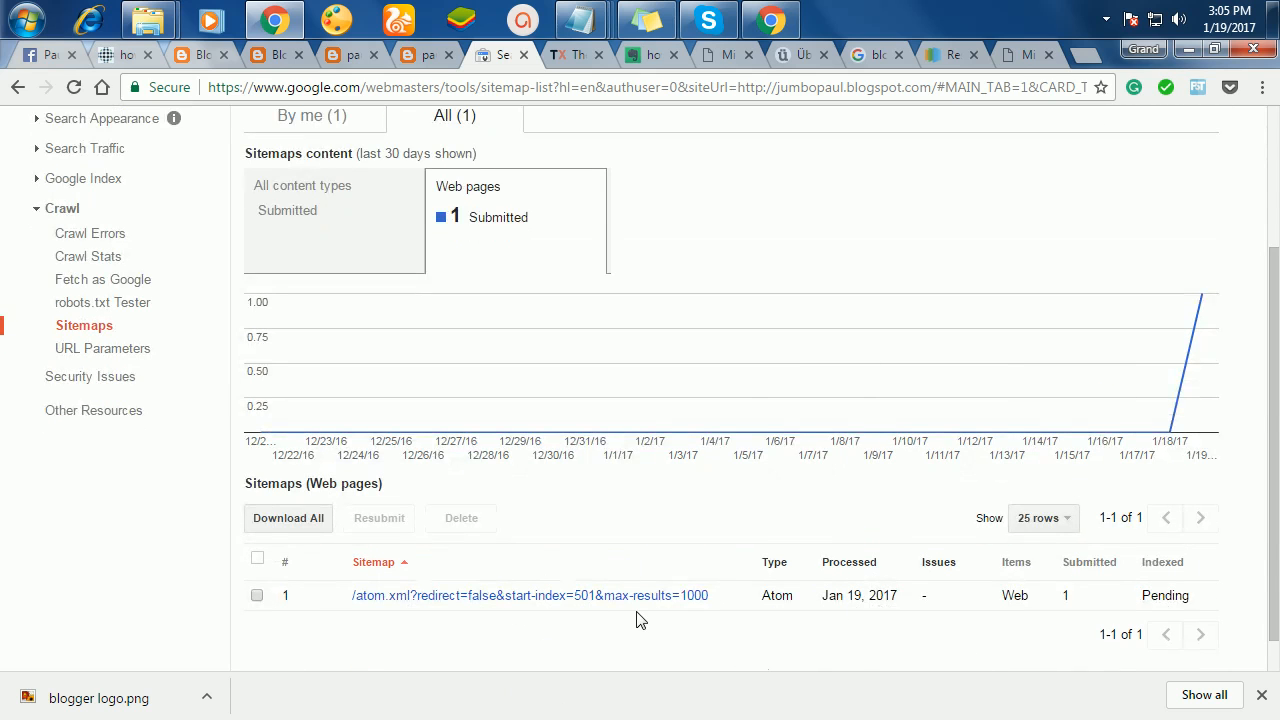
drag(1217, 603, 408, 598)
click(1182, 595)
click(720, 592)
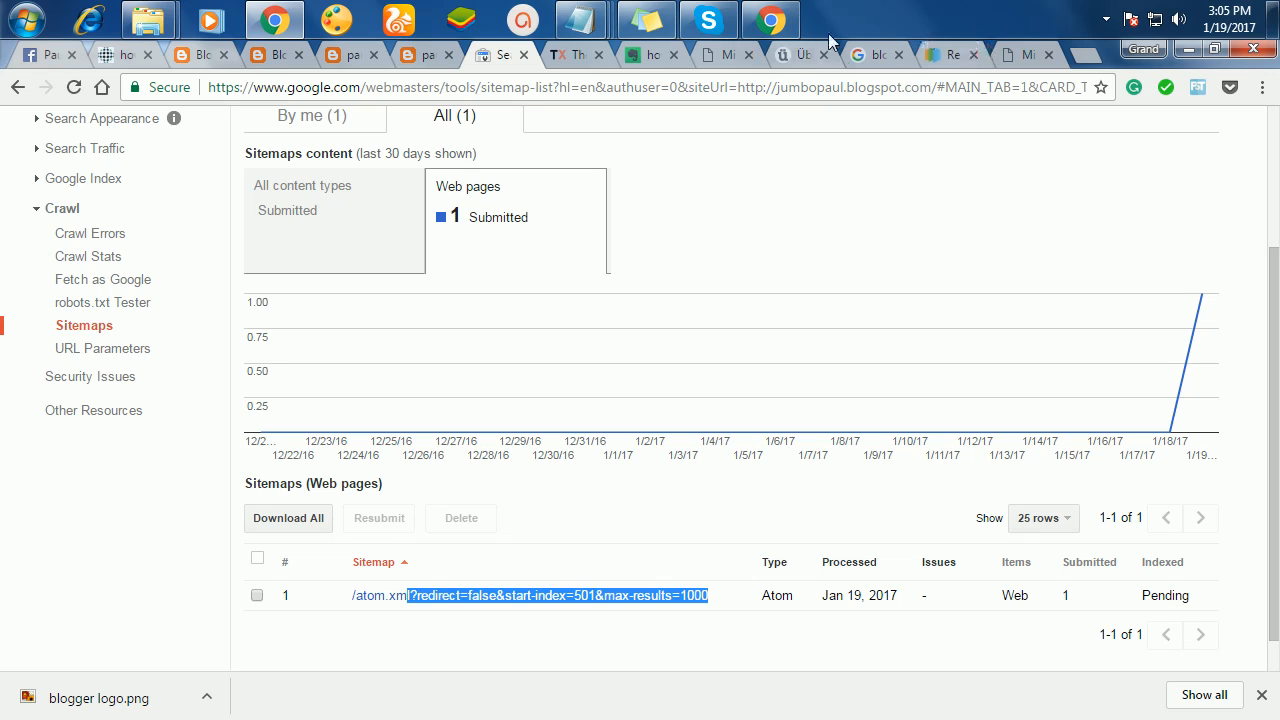
- Add the line "how to make google crawl new blo post fast" below the sitemap topic in the Evernote outline note
click(648, 54)
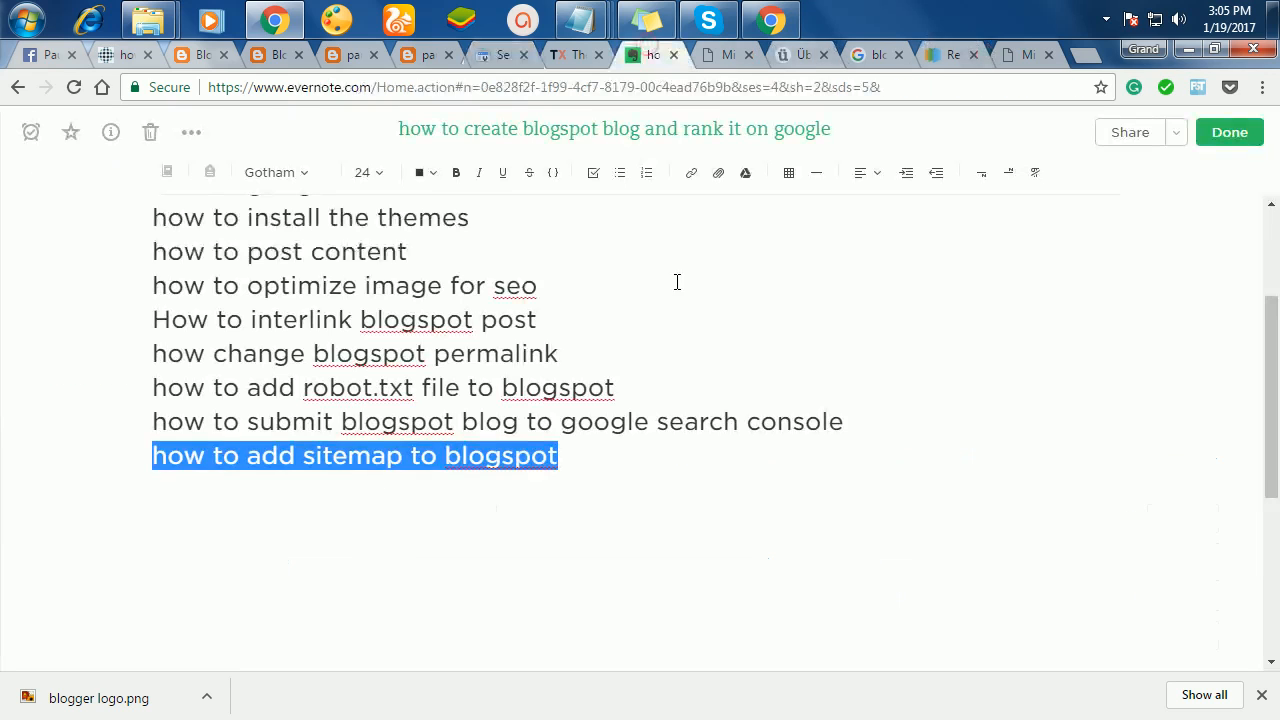
click(584, 458)
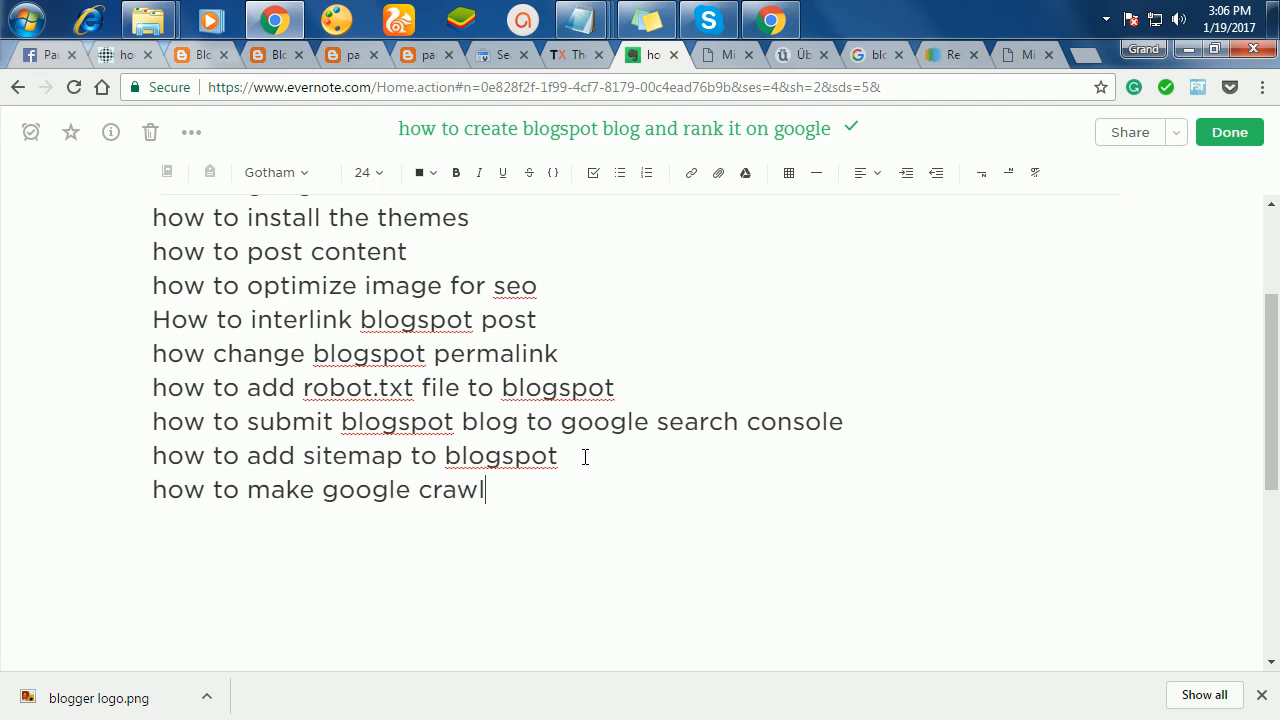
text(ew blo post fast)
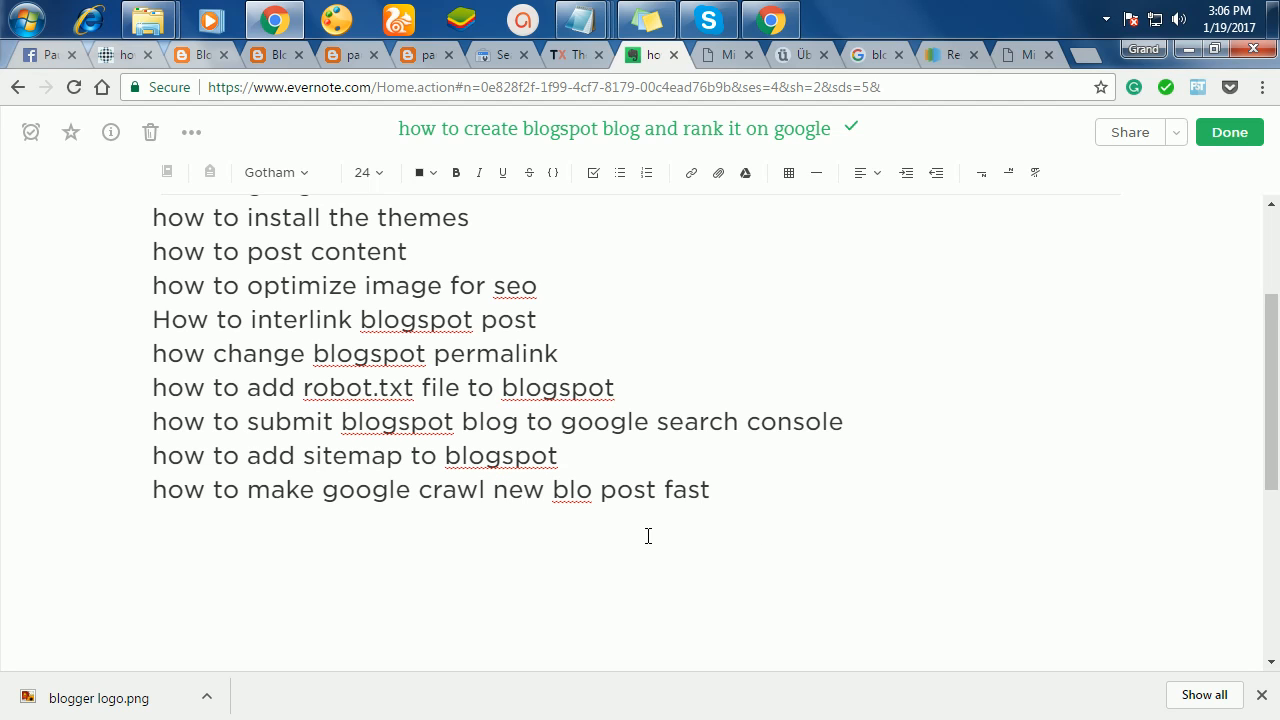
- Correct "blo" to "blog" in the outline note's line about making Google crawl new posts fast
click(577, 489)
text(g)
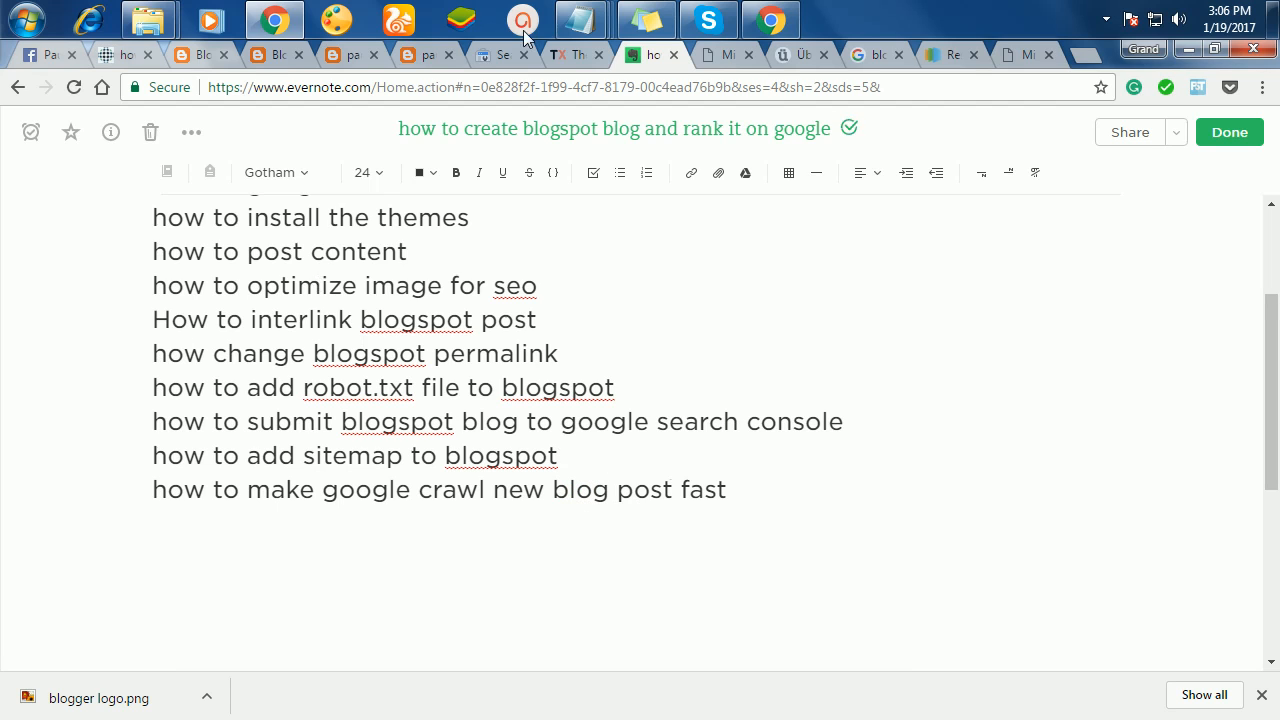
- Open the blog's USA PayPal account post and copy the part of its address after the domain, 2017/01/how-to-create-usa-paypal-account-from.html
click(350, 55)
scroll(455, 500, up, 5)
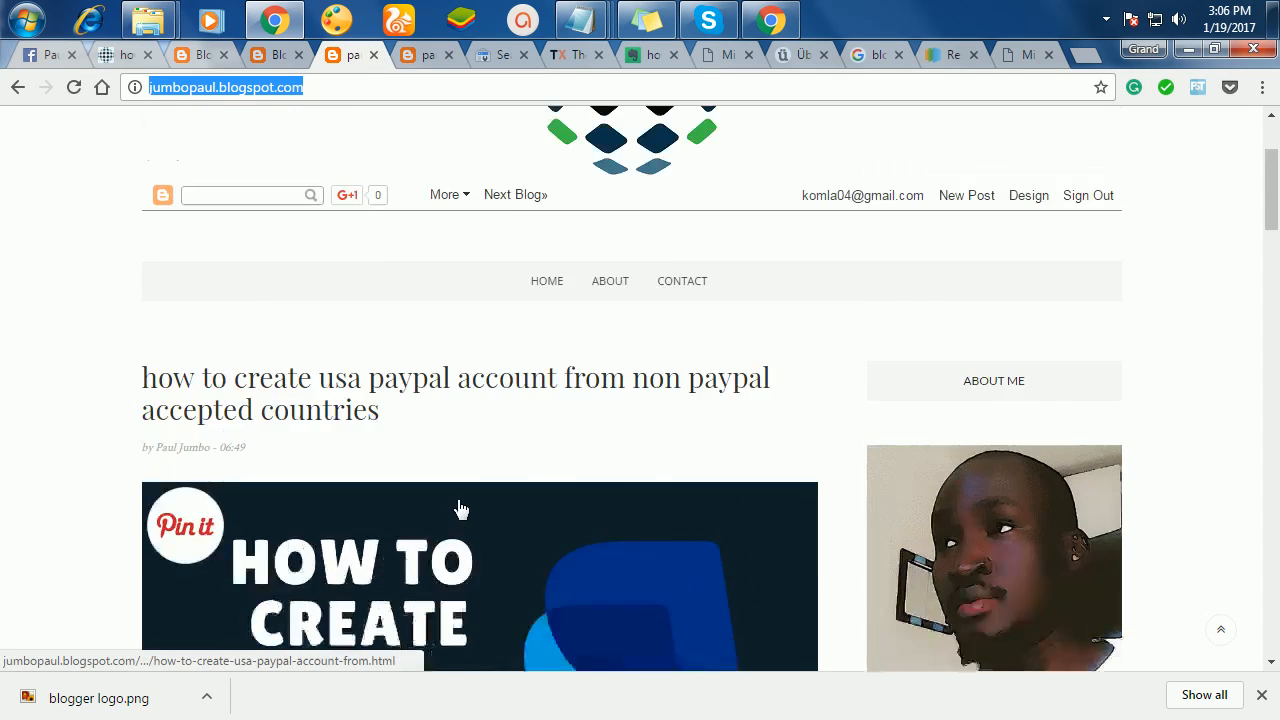
click(357, 578)
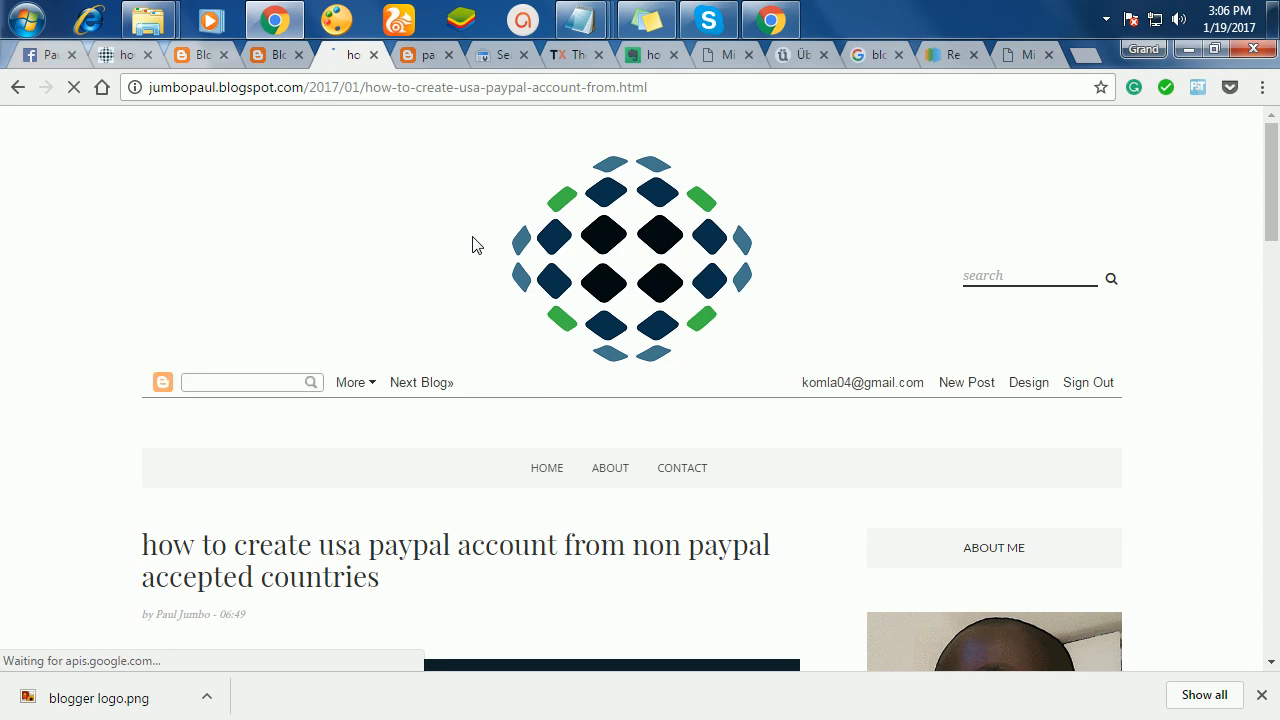
drag(667, 88, 320, 92)
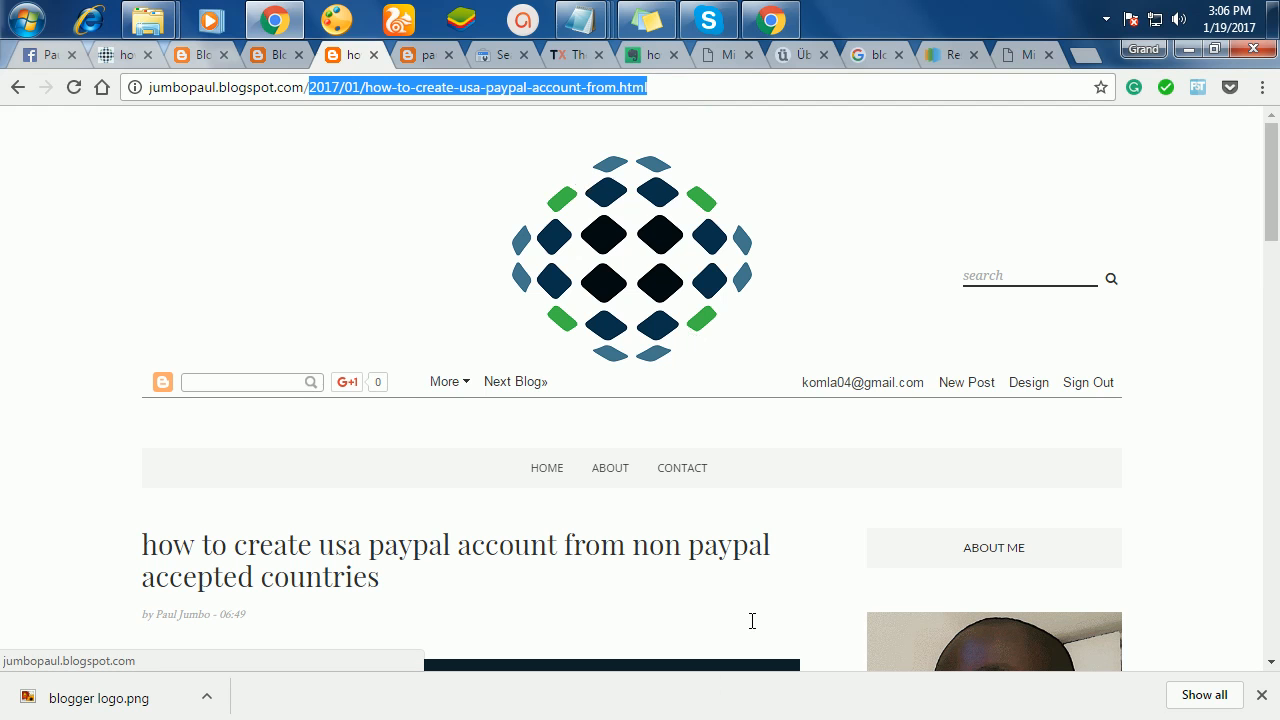
scroll(663, 466, down, 10)
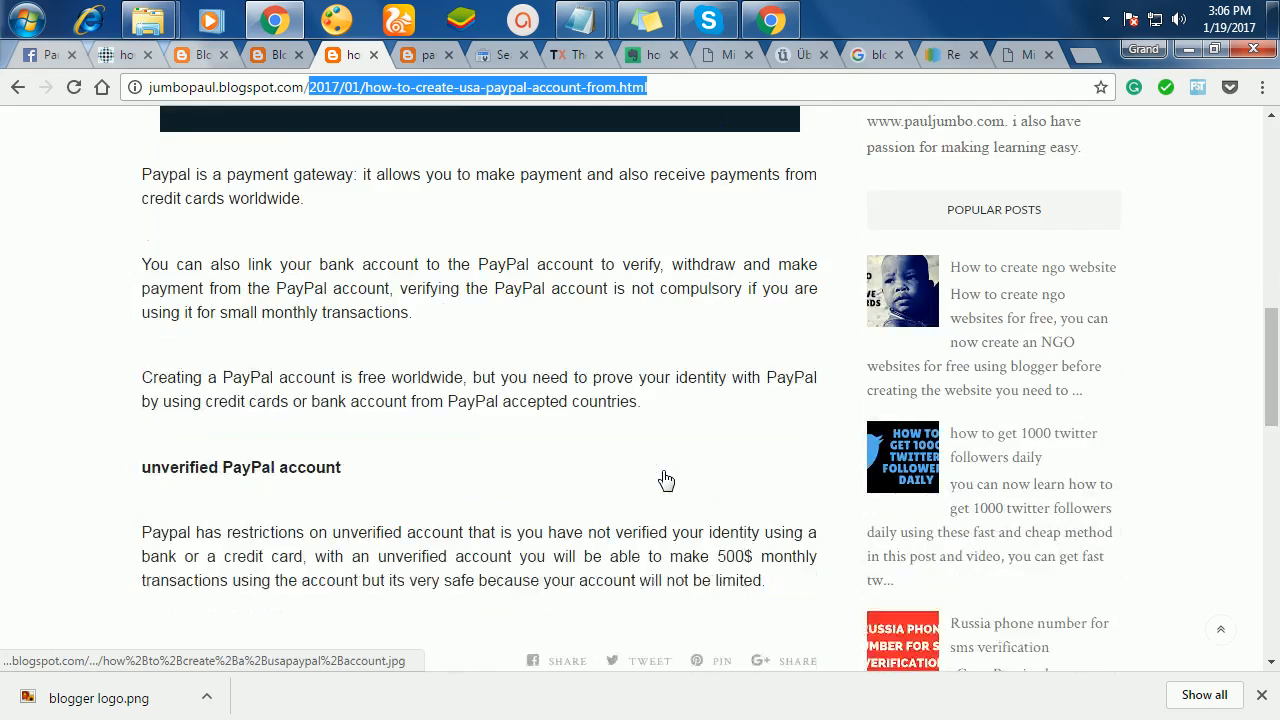
scroll(665, 480, down, 2)
scroll(663, 480, up, 7)
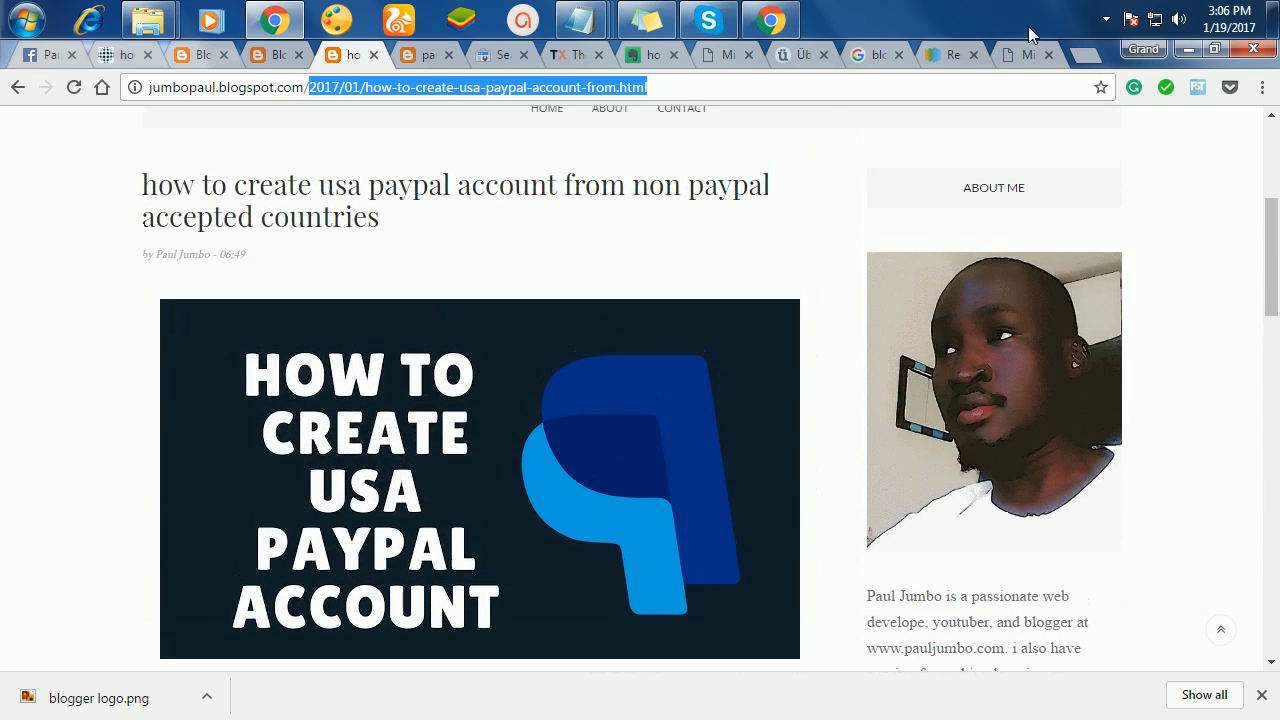
- Fetch 2017/01/how-to-create-usa-paypal-account-from.html as Google for Desktop in Search Console's Crawl section
click(500, 58)
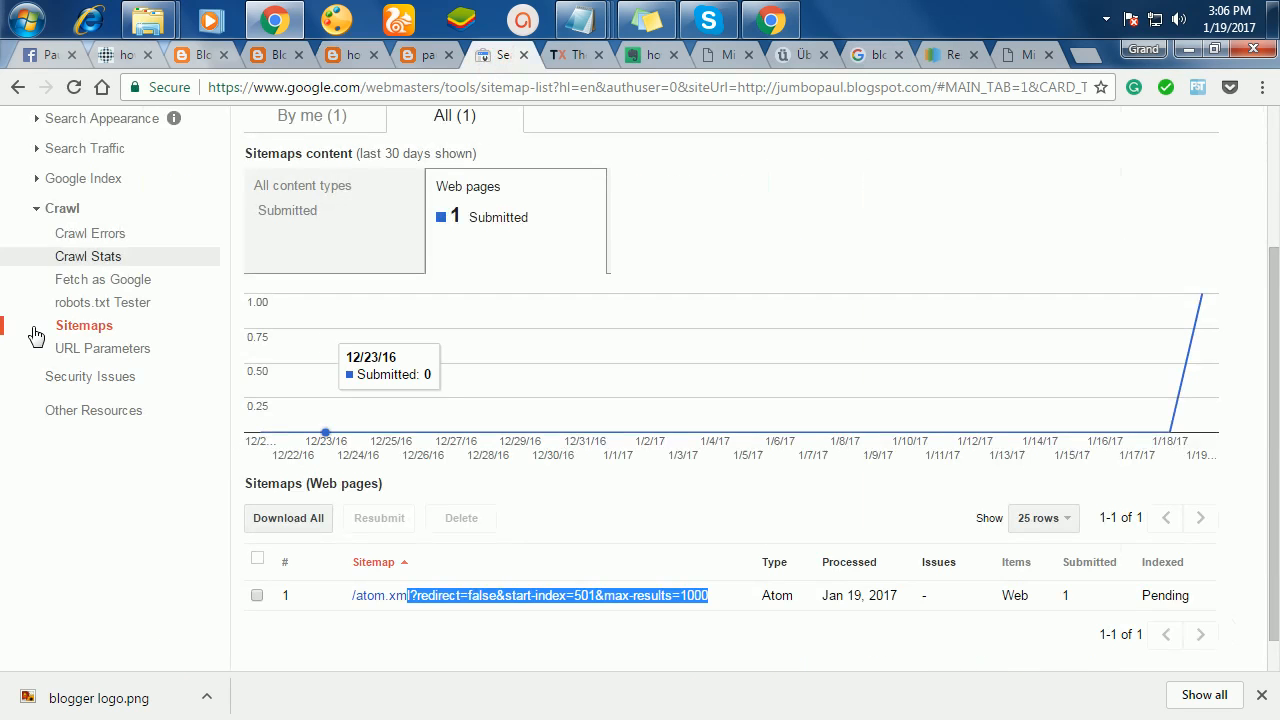
click(122, 283)
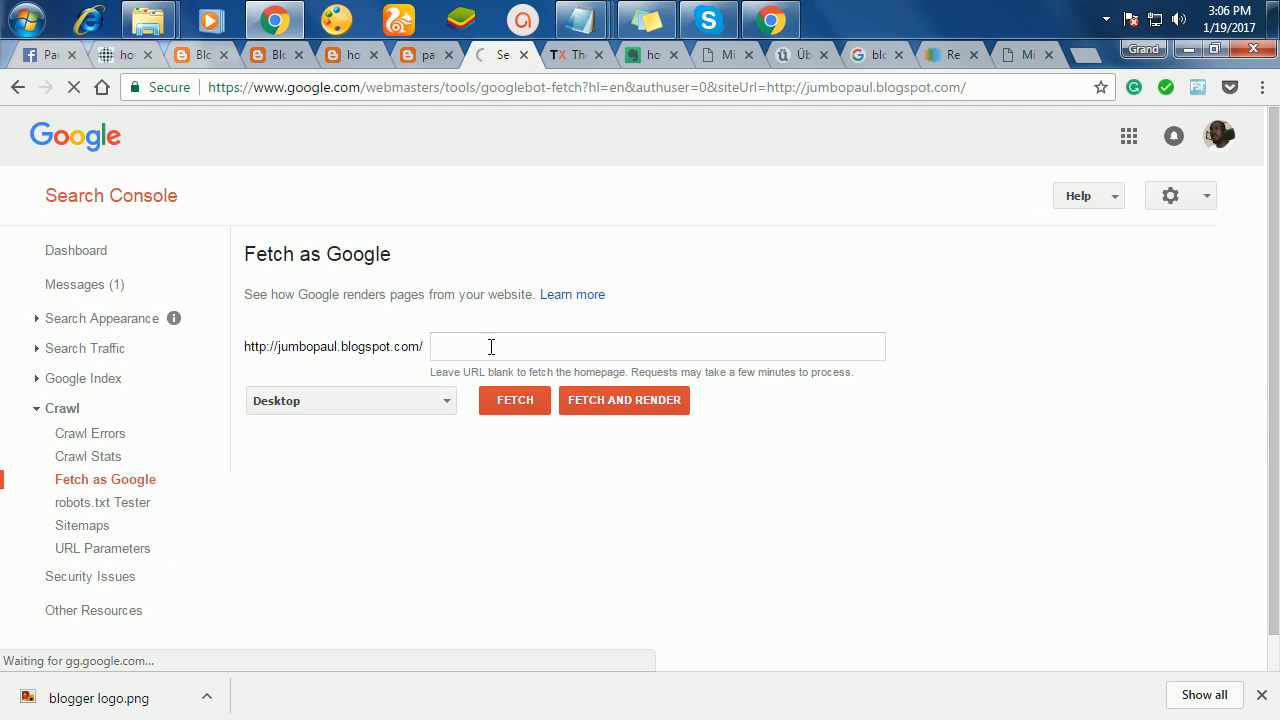
click(489, 346)
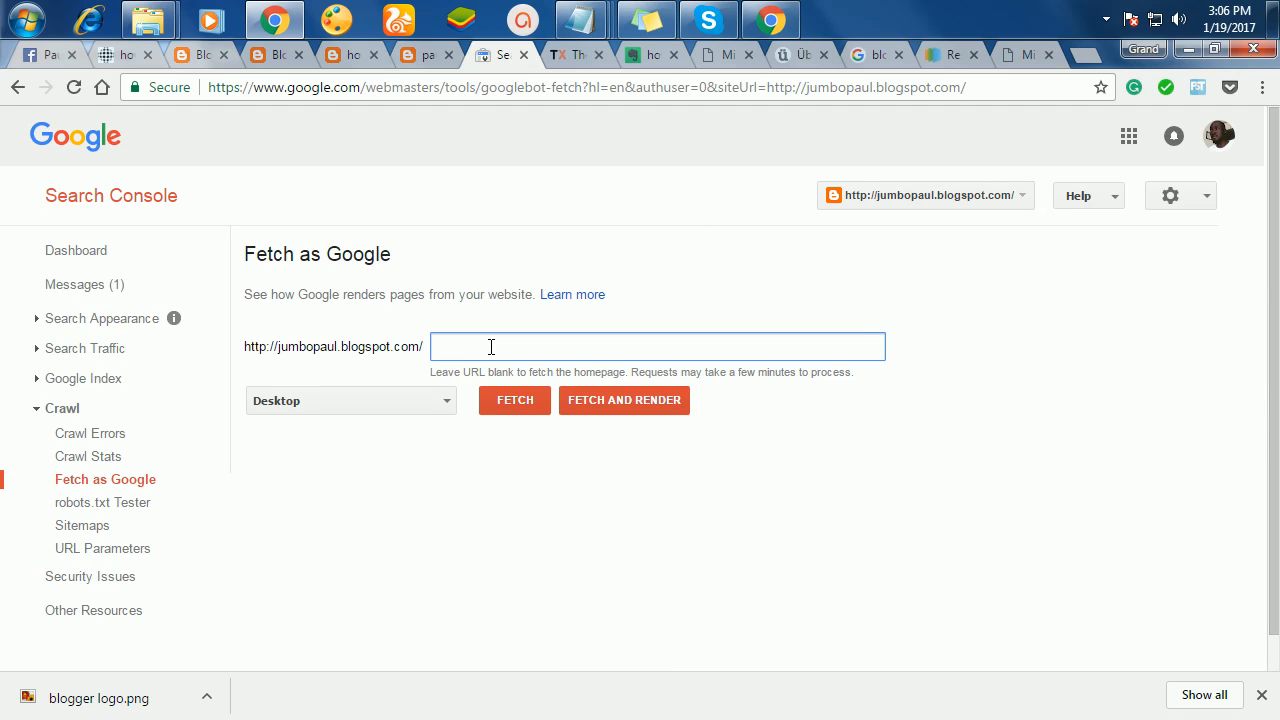
text(2017/01/how-to-create-usa-paypal-account-from.html)
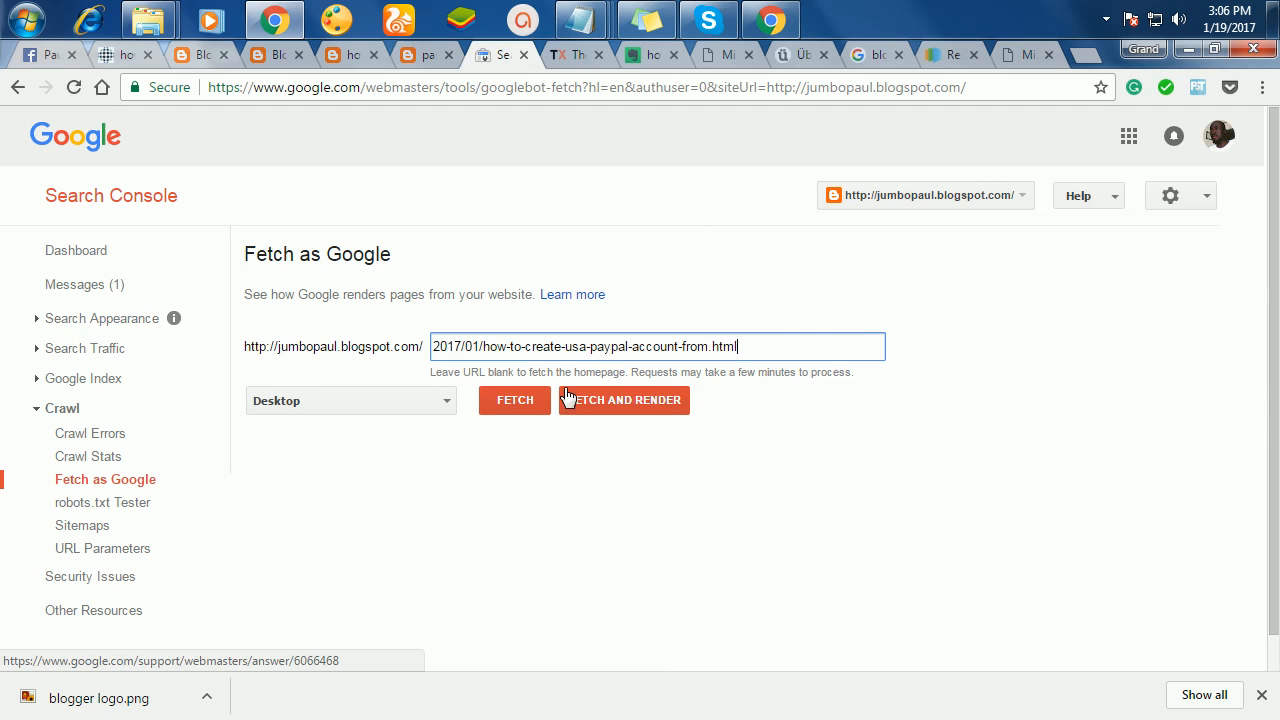
click(520, 418)
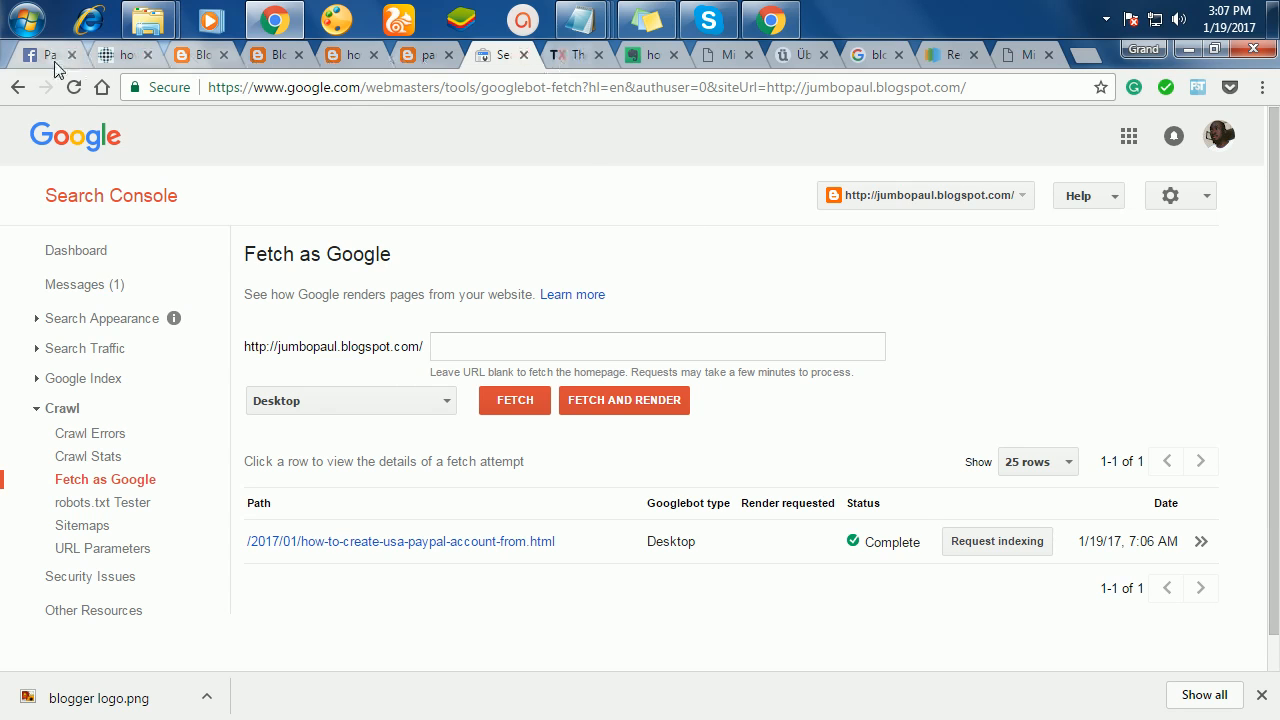
- Open the YouTube channel linked in the main blog's Follow Us section and show its subscribe option
click(577, 56)
click(479, 85)
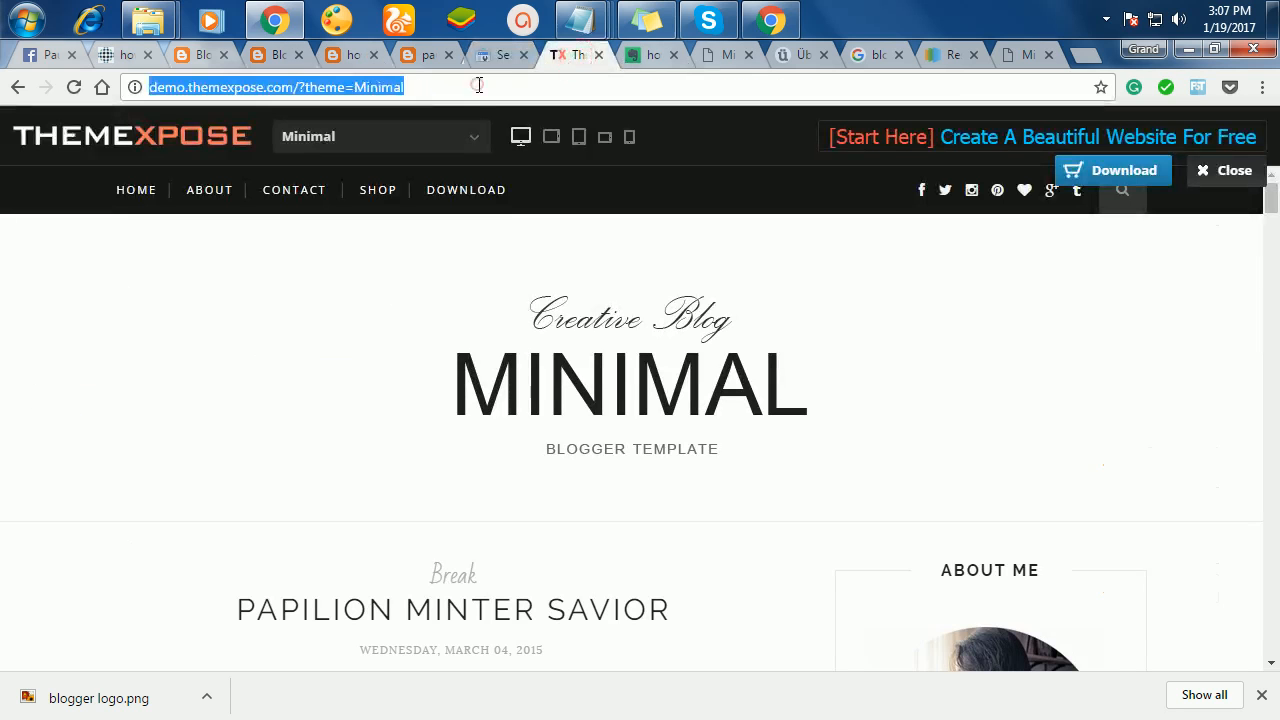
click(120, 55)
scroll(410, 345, up, 5)
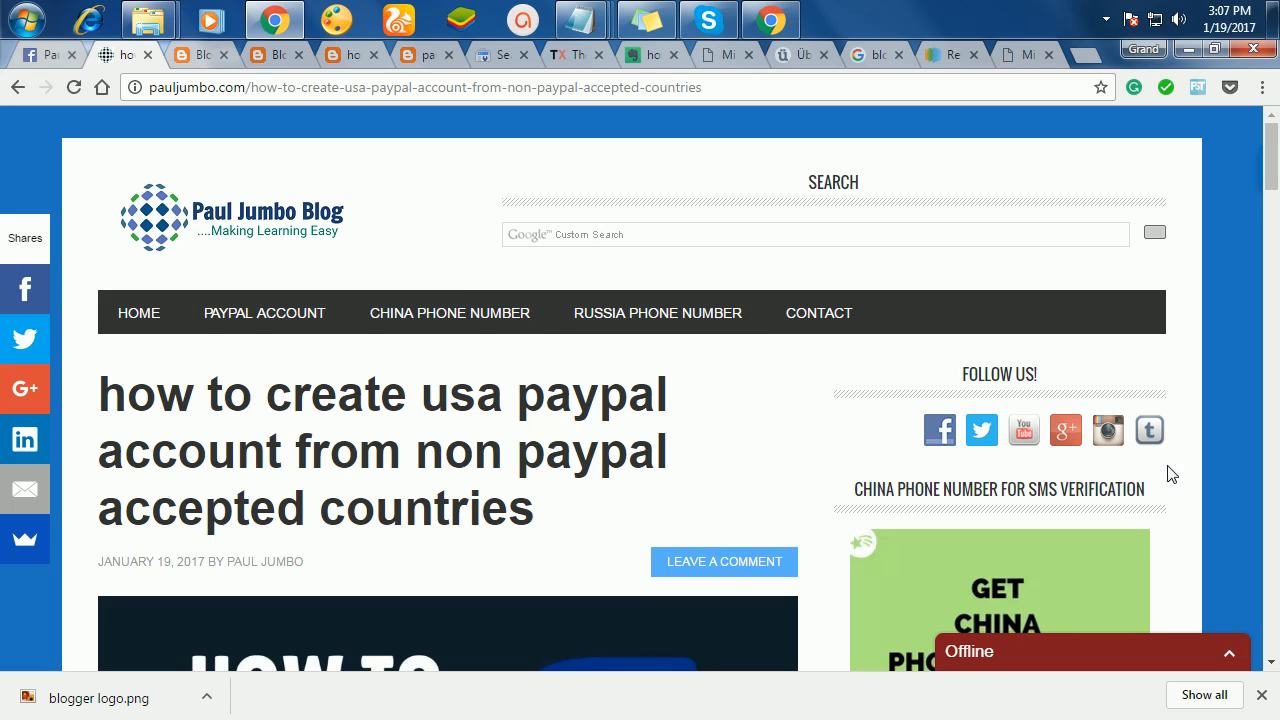
click(1028, 440)
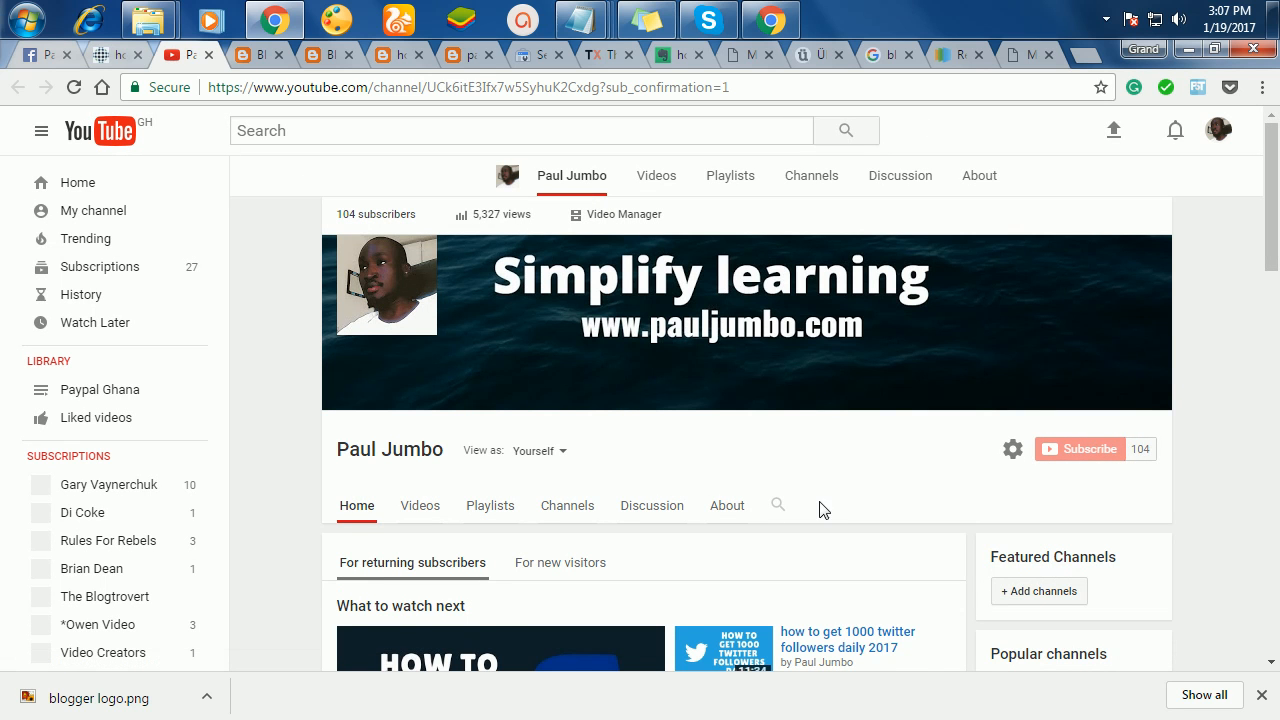
scroll(1069, 454, down, 1)
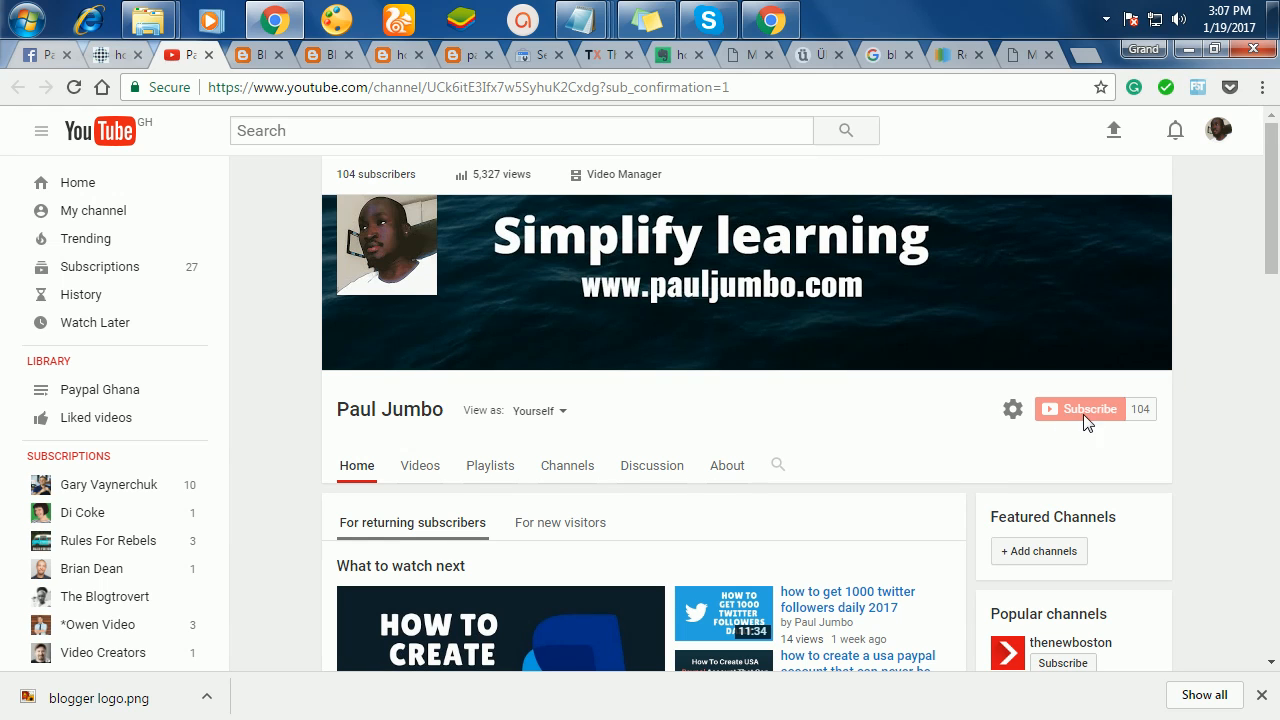
- Look through the pinned post and recent activity in the blog's Facebook group, then return to the Evernote outline
click(52, 58)
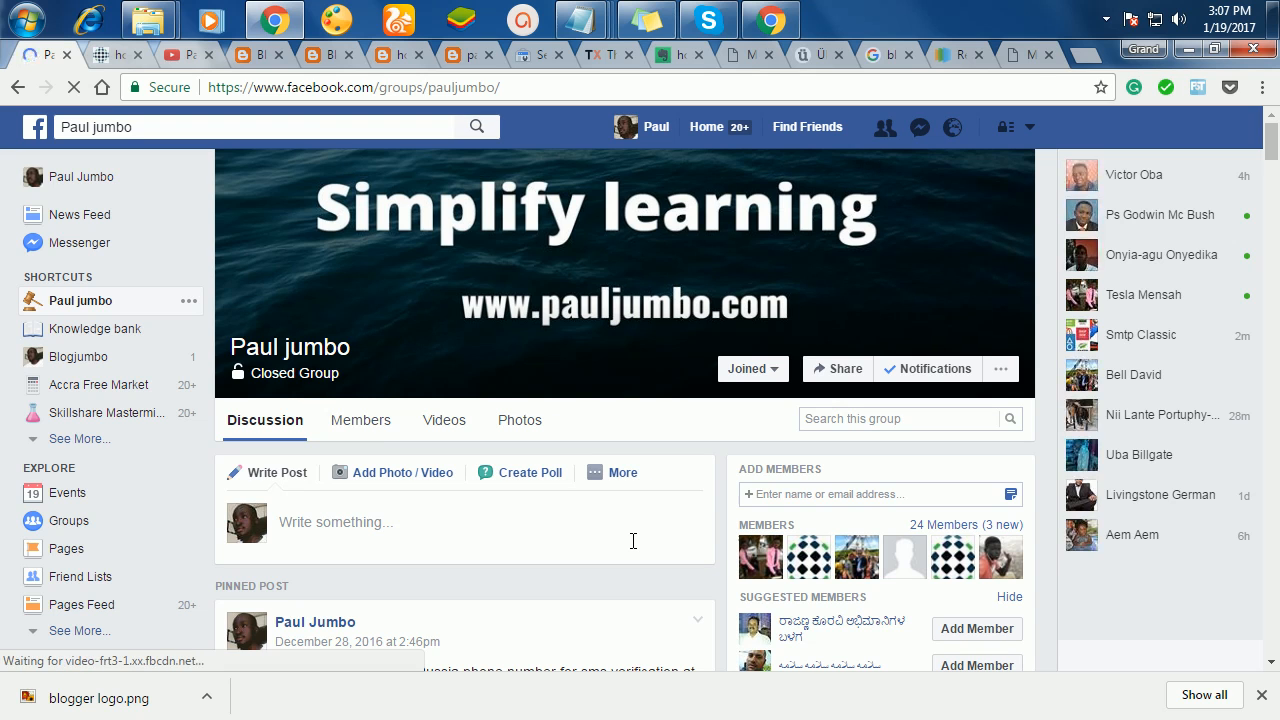
scroll(633, 541, down, 1)
scroll(633, 541, down, 8)
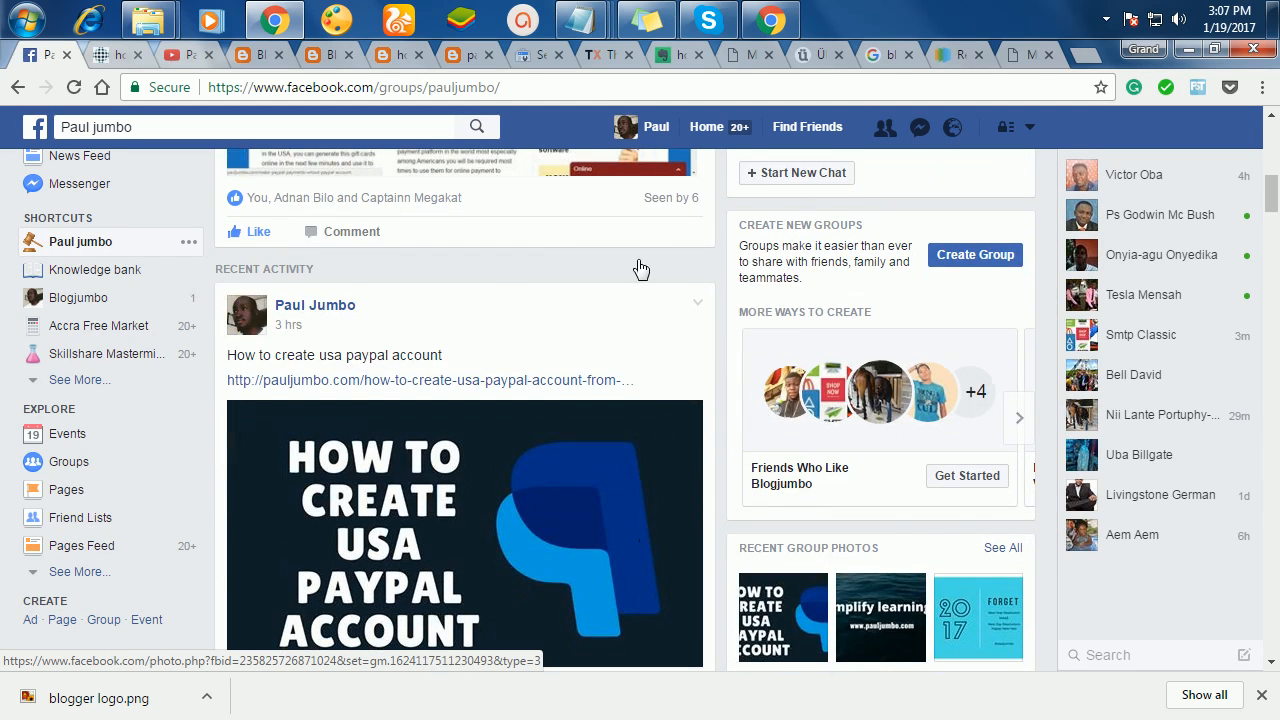
scroll(529, 314, up, 2)
scroll(356, 290, up, 3)
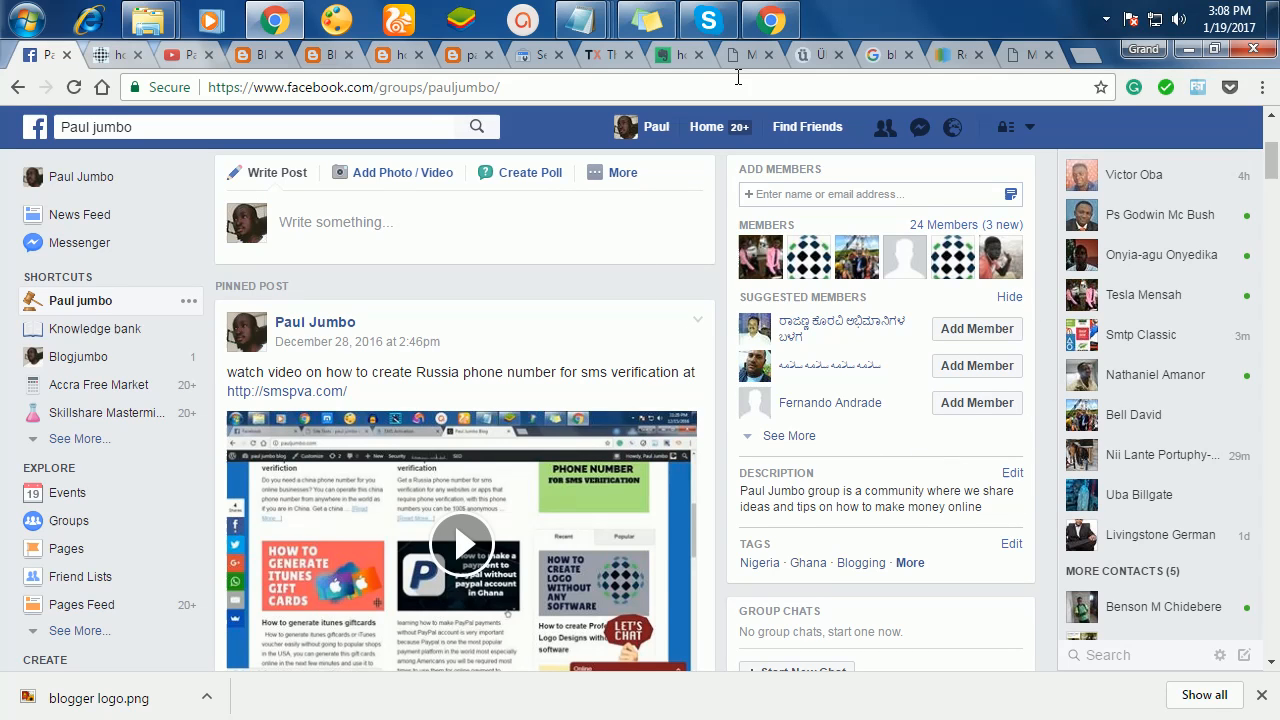
click(680, 56)
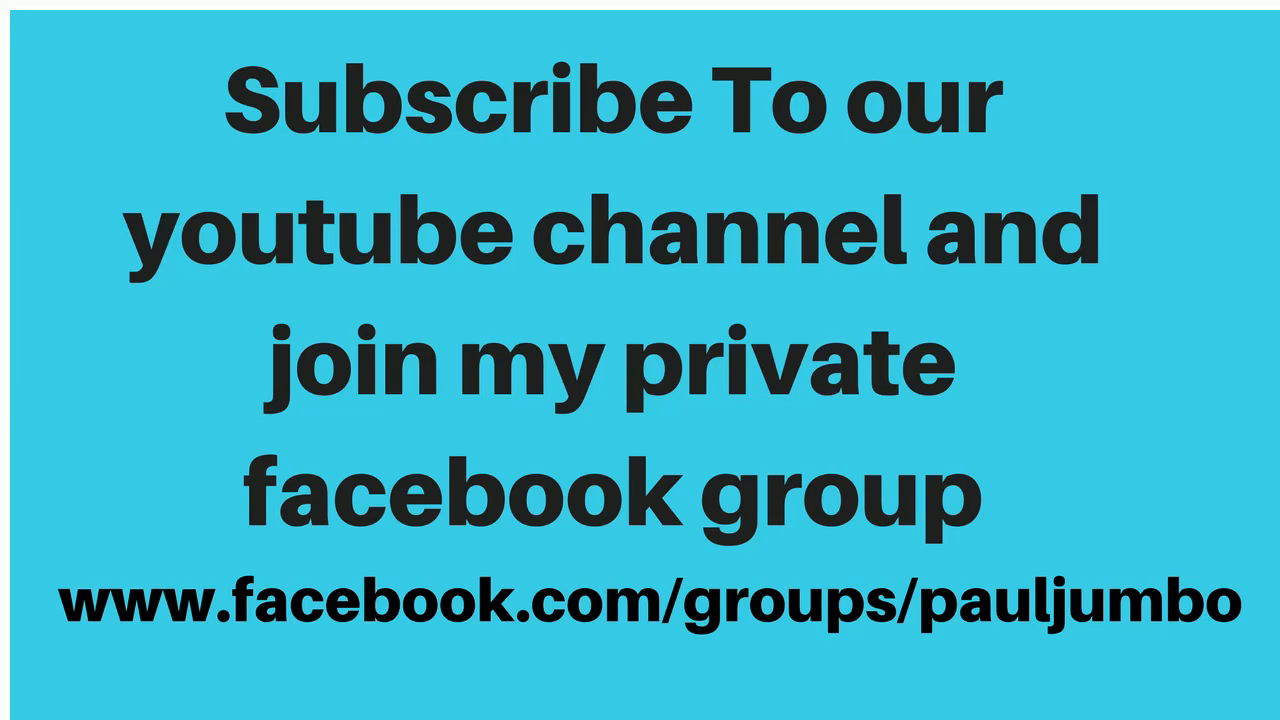